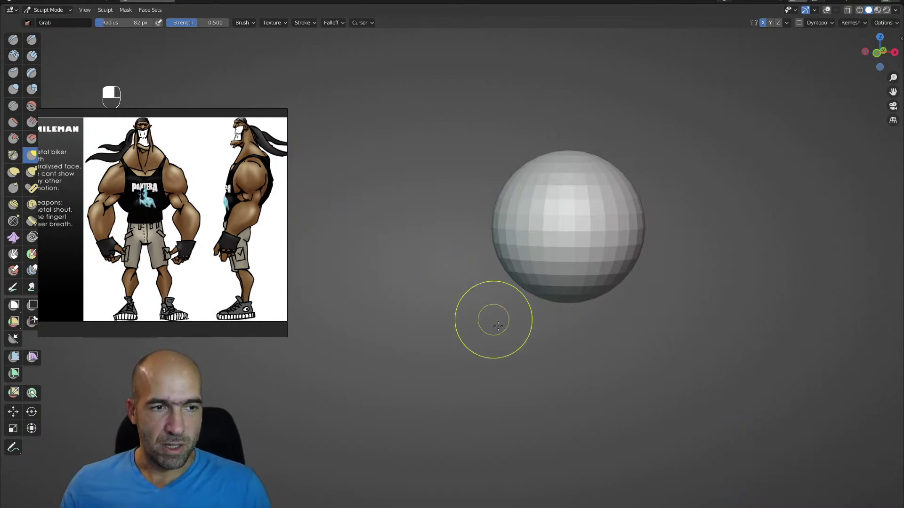
- Set the Grab brush radius to 168 px and stretch the sphere's lower half down into a narrower, elongated head
key("g")
key("bracketright")
key("bracketright")
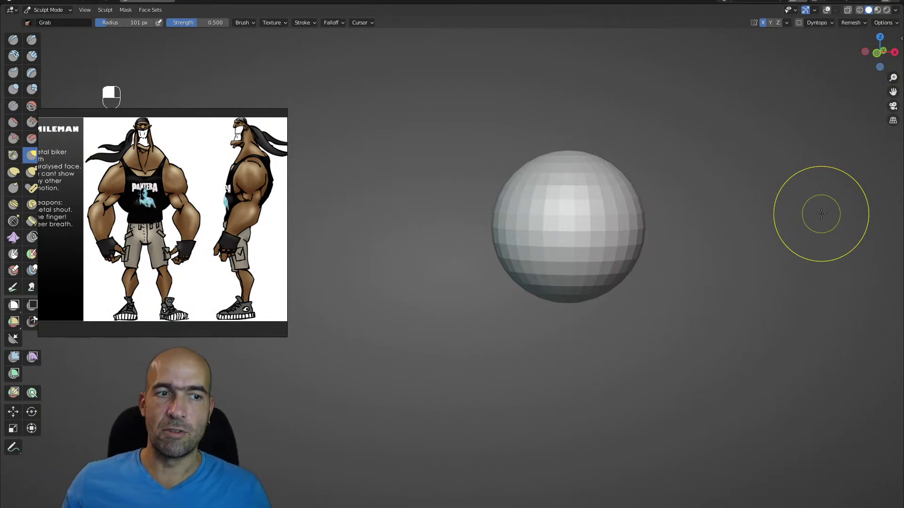
key("g")
key("bracketright")
key("bracketright")
key("bracketright")
key("bracketright")
key("bracketright")
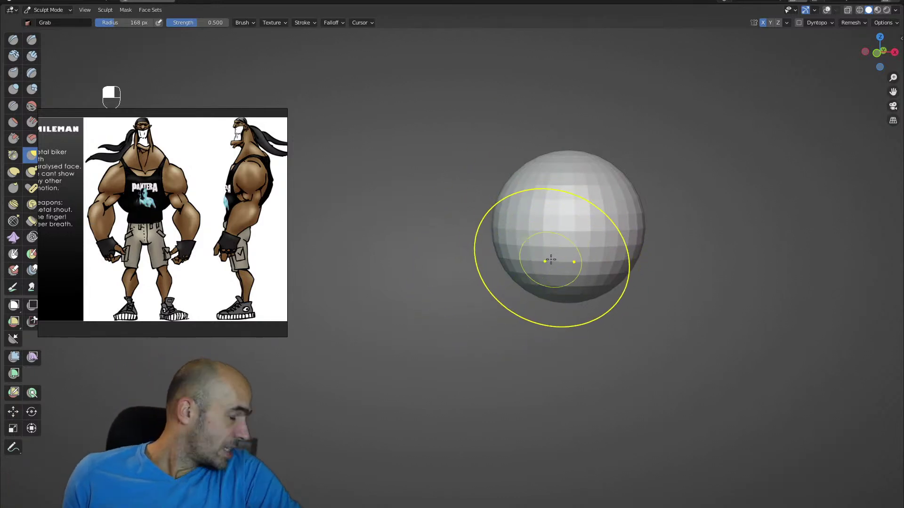
mouse_move(565, 276)
left_mouse_down()
mouse_move(560, 313)
mouse_move(601, 313)
mouse_move(618, 301)
left_mouse_up()
mouse_move(640, 230)
left_mouse_down()
mouse_move(630, 227)
mouse_move(626, 192)
mouse_move(632, 245)
left_mouse_up()
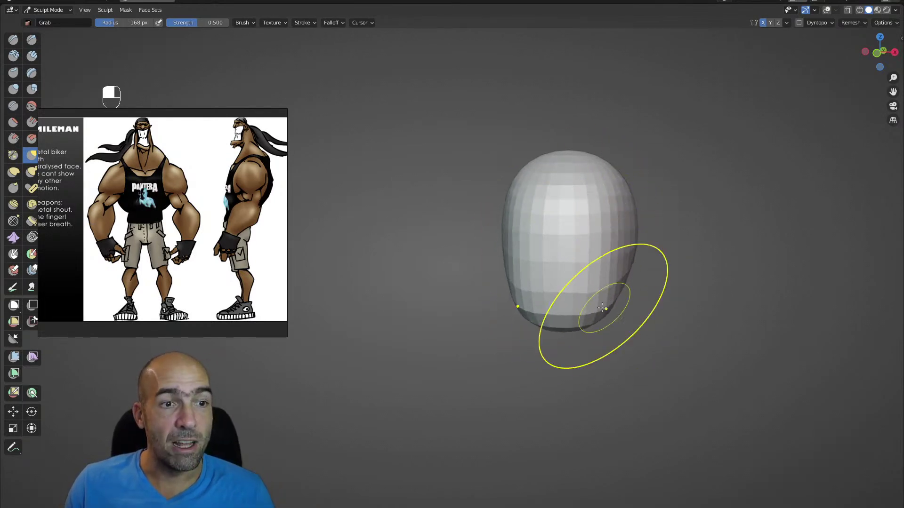
- Pull the chin down and draw a neck out from the rear underside of the head with the Grab brush
left_click_drag(575, 320, 575, 359)
mouse_move(673, 308)
left_mouse_down("alt")
mouse_move(625, 309)
mouse_move(668, 284)
mouse_move(605, 303)
left_mouse_up("alt")
left_click_drag(646, 341, 582, 322, "alt+shift")
mouse_move(631, 290)
left_mouse_down()
mouse_move(655, 359)
mouse_move(682, 378)
left_mouse_up()
left_click_drag(682, 378, 605, 387, "alt")
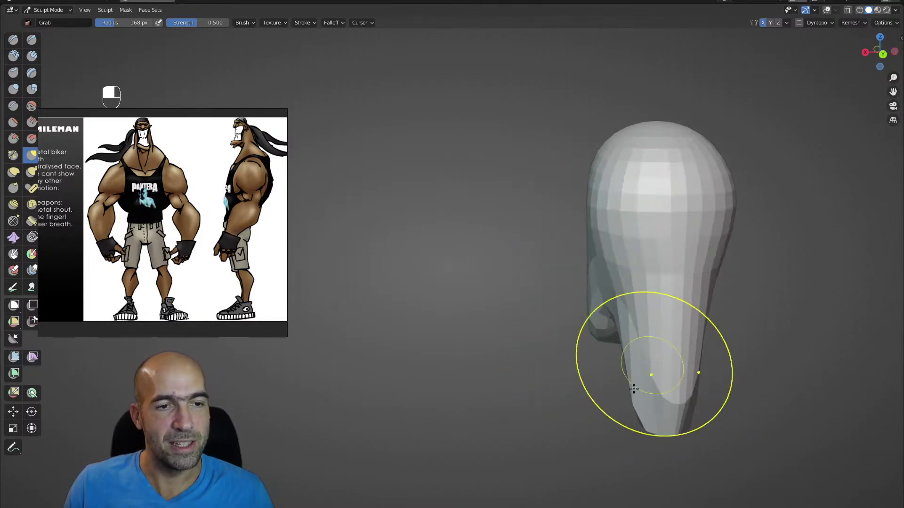
left_click_drag(650, 368, 633, 368)
left_click_drag(637, 314, 627, 306)
- Refine the head's side profile and lengthen the neck and jaw with the Grab brush
mouse_move(604, 202)
left_mouse_down("alt")
mouse_move(629, 218)
mouse_move(571, 218)
mouse_move(580, 218)
mouse_move(560, 229)
mouse_move(541, 203)
left_mouse_up("alt")
left_click_drag(481, 202, 492, 203)
left_click_drag(481, 254, 491, 258)
left_click_drag(568, 266, 654, 275, "alt")
mouse_move(585, 298)
left_mouse_down("alt+shift")
mouse_move(587, 260)
mouse_move(567, 218)
left_mouse_up("alt+shift")
left_click_drag(479, 330, 472, 370)
left_click_drag(541, 326, 450, 325, "alt")
left_click_drag(473, 332, 490, 335)
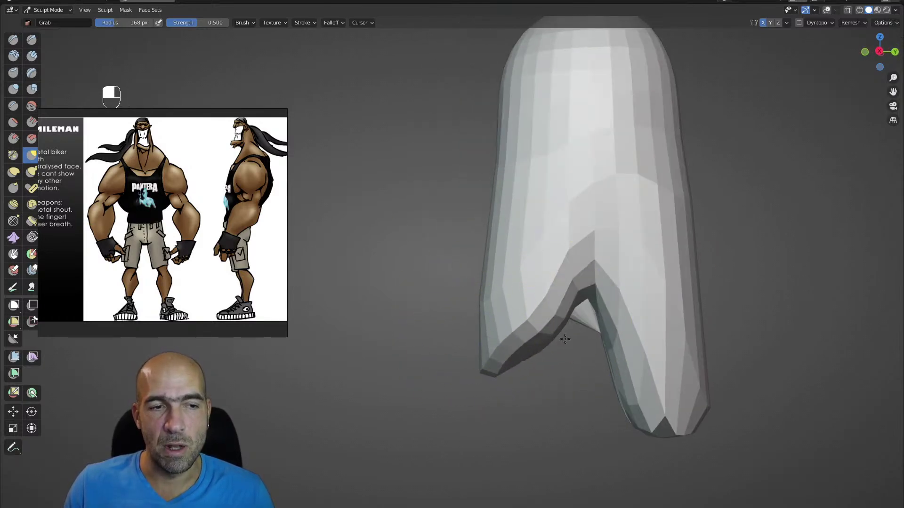
- Pull the underside between jaw and neck down and smooth it to fill the gap beneath the chin
mouse_move(573, 314)
left_mouse_down("alt")
mouse_move(585, 302)
mouse_move(587, 325)
left_mouse_up("alt")
mouse_move(587, 325)
left_mouse_down("alt")
mouse_move(577, 317)
mouse_move(594, 308)
left_mouse_up("alt")
left_click_drag(575, 325, 583, 349)
mouse_move(582, 325)
left_mouse_down("shift")
mouse_move(569, 333)
mouse_move(560, 304)
mouse_move(546, 348)
left_mouse_up("shift")
left_click_drag(579, 302, 576, 327)
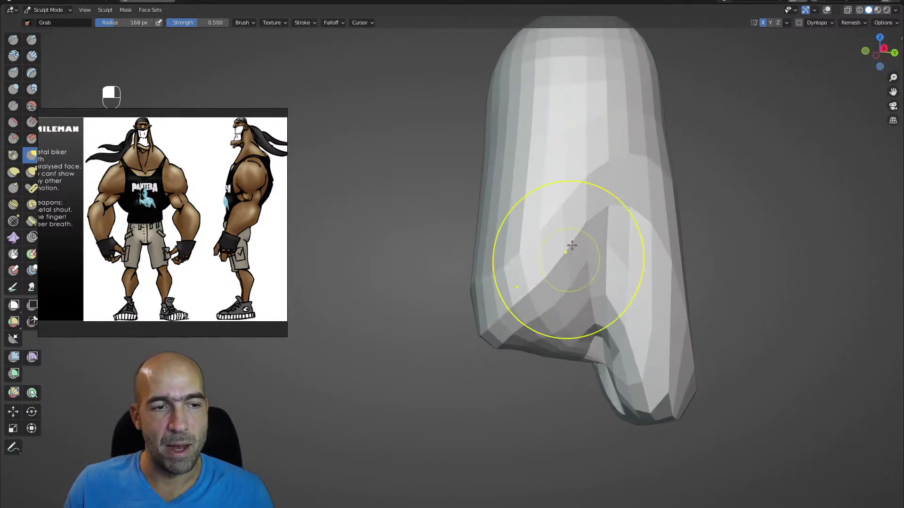
mouse_move(531, 291)
left_mouse_down("alt")
mouse_move(555, 301)
mouse_move(514, 328)
mouse_move(563, 328)
left_mouse_up("alt")
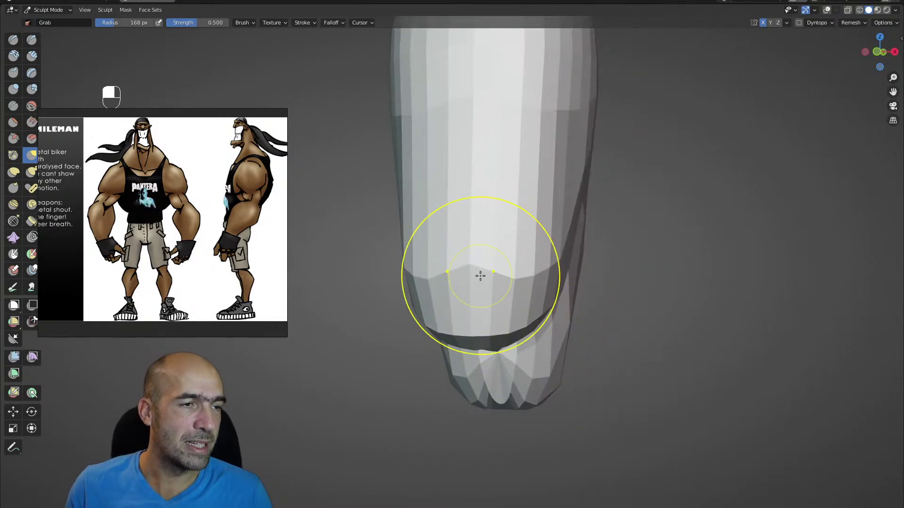
- Enlarge the reference image window and frame both the front and side character views in it
scroll(170, 209, "down", 2)
scroll(189, 210, "up", 5)
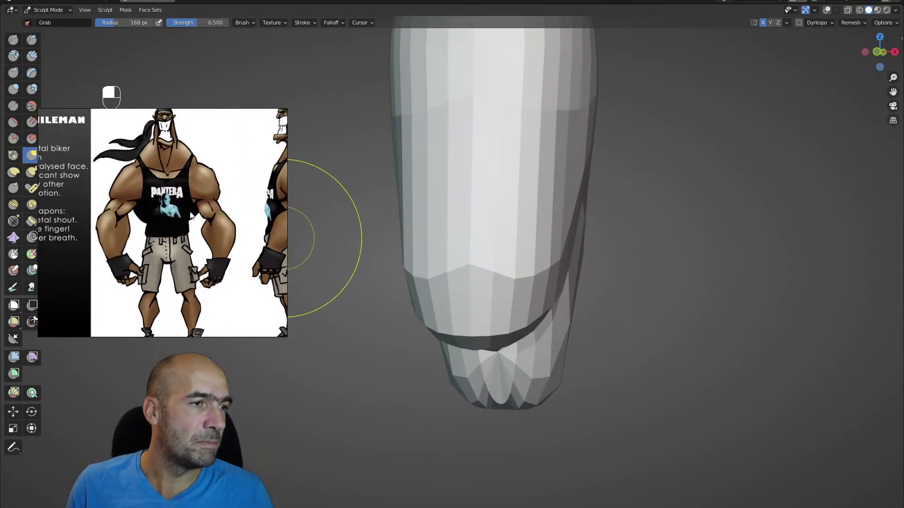
left_click_drag(287, 338, 309, 347)
scroll(193, 233, "up", 2)
scroll(157, 216, "down", 2)
scroll(152, 210, "up", 1)
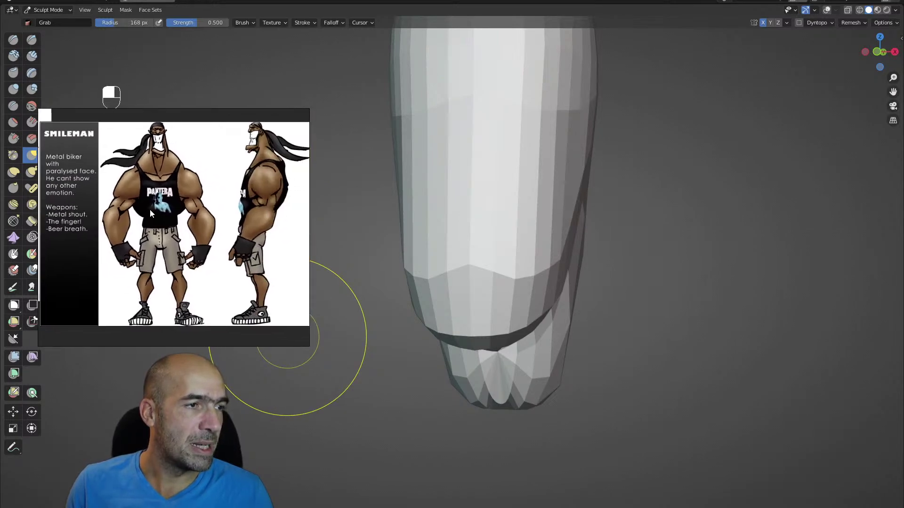
scroll(152, 210, "down", 1)
scroll(148, 206, "up", 1)
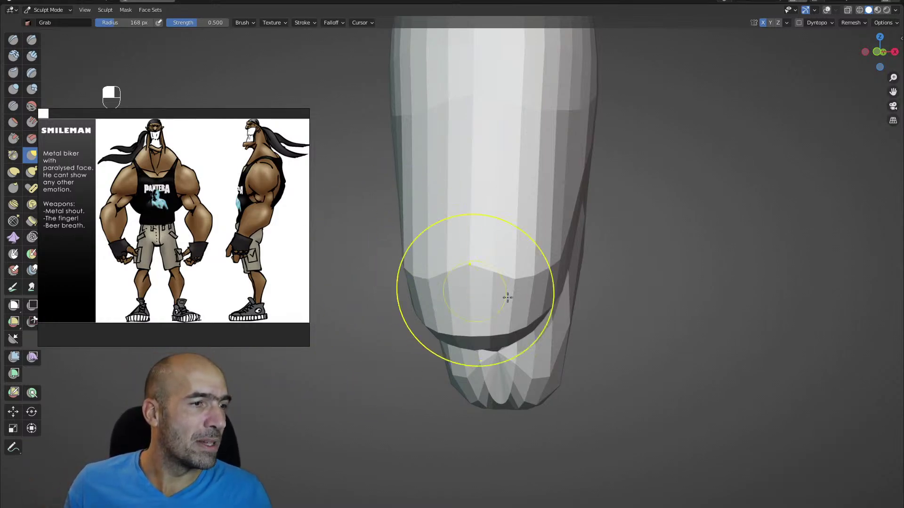
- Adjust the side of the head and flare the neck's base outward symmetrically to start the shoulders
left_click_drag(597, 302, 500, 296, "alt")
mouse_move(500, 296)
left_mouse_down("alt")
mouse_move(567, 317)
mouse_move(517, 288)
left_mouse_up("alt")
left_click_drag(560, 258, 539, 255, "alt")
left_click_drag(558, 239, 571, 236)
left_click_drag(586, 124, 584, 200, "alt+shift")
left_click_drag(585, 197, 582, 210, "alt")
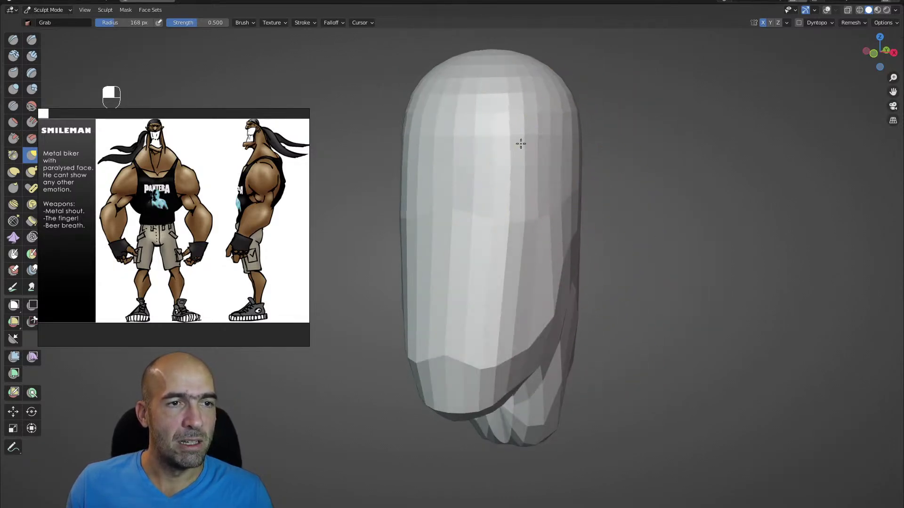
left_click_drag(544, 162, 543, 182, "alt")
mouse_move(535, 121)
left_mouse_down("alt")
mouse_move(561, 242)
mouse_move(606, 258)
mouse_move(569, 329)
mouse_move(535, 360)
mouse_move(549, 342)
left_mouse_up("alt")
mouse_move(584, 315)
left_mouse_down("alt+shift")
mouse_move(593, 322)
mouse_move(598, 313)
left_mouse_up("alt+shift")
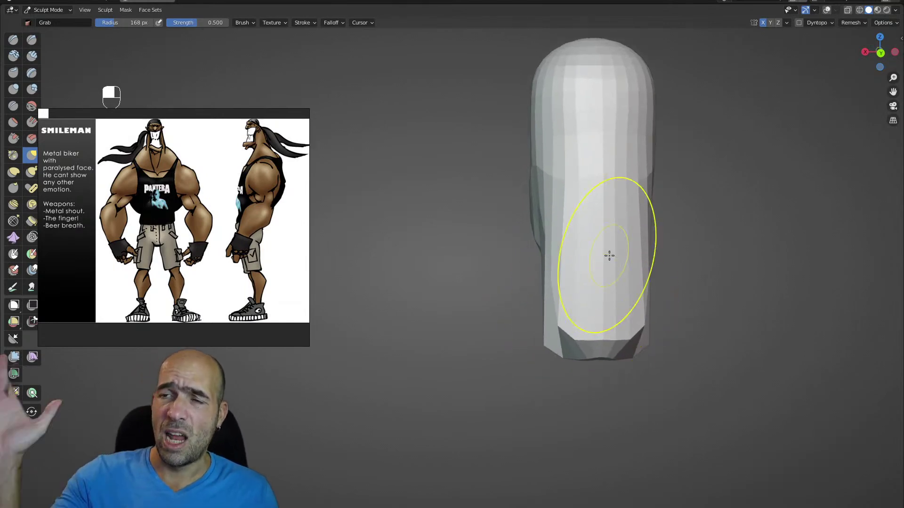
left_click_drag(559, 347, 490, 344)
- Remesh the bust into a finer, even mesh and smooth the neck and shoulders
key("ctrl+d")
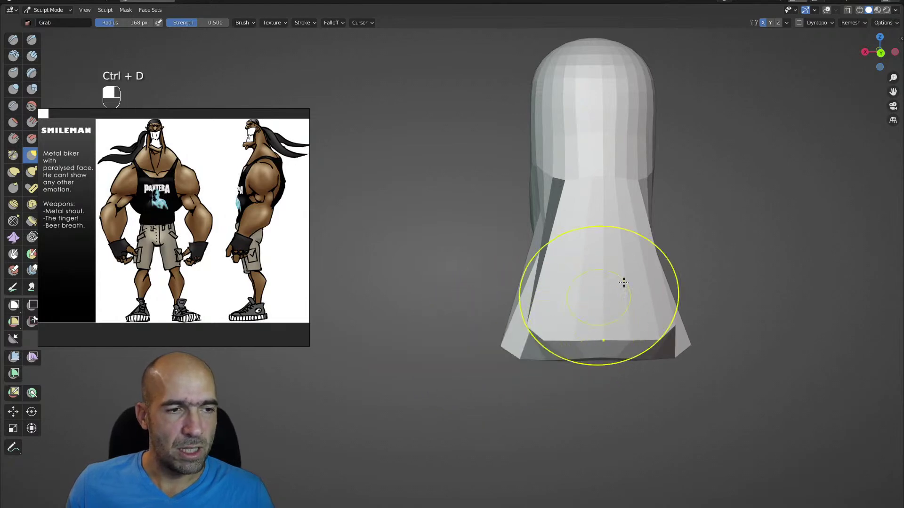
key("ctrl+r")
mouse_move(572, 321)
left_mouse_down("shift")
mouse_move(541, 287)
mouse_move(515, 346)
mouse_move(448, 367)
left_mouse_up("shift")
mouse_move(543, 293)
left_mouse_down()
mouse_move(515, 294)
mouse_move(582, 329)
left_mouse_up()
- Widen the shoulders with the Grab brush and shape the neck where it meets the jaw
key("6")
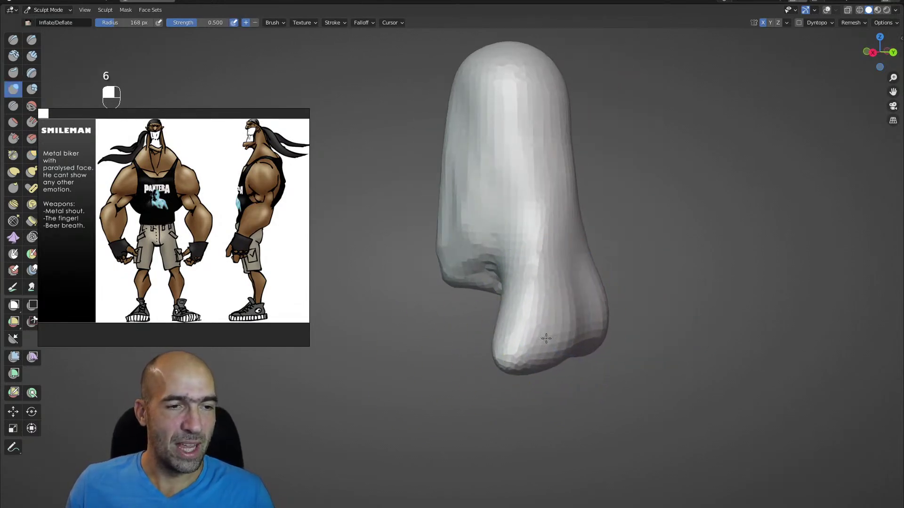
mouse_move(549, 218)
left_mouse_down("alt")
mouse_move(513, 273)
mouse_move(491, 288)
mouse_move(511, 210)
left_mouse_up("alt")
key("2")
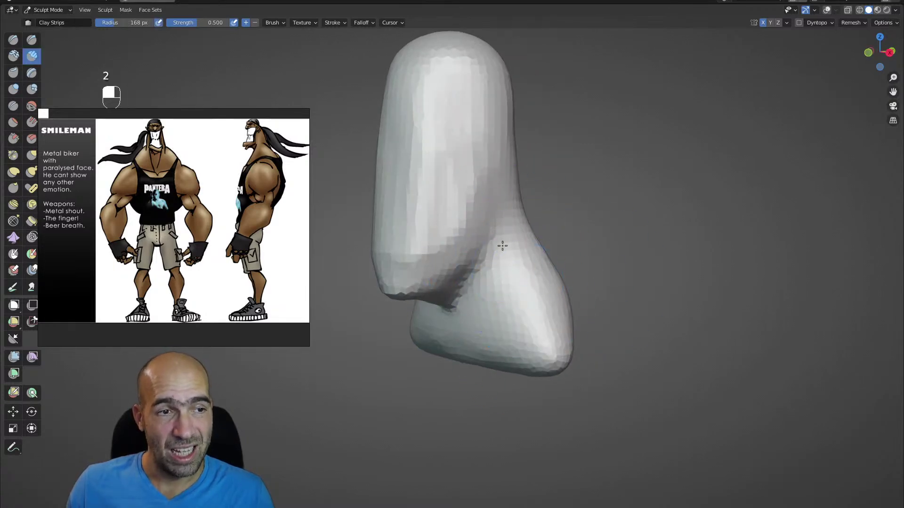
key("g")
left_click_drag(468, 383, 492, 394, "alt")
mouse_move(515, 348)
left_mouse_down()
mouse_move(530, 331)
mouse_move(575, 317)
mouse_move(580, 333)
mouse_move(583, 308)
left_mouse_up()
left_click_drag(539, 320, 513, 329)
left_click_drag(505, 284, 548, 340)
left_click_drag(547, 337, 541, 245, "ctrl+alt")
left_click_drag(537, 333, 549, 274, "alt+shift")
left_click_drag(513, 315, 508, 316)
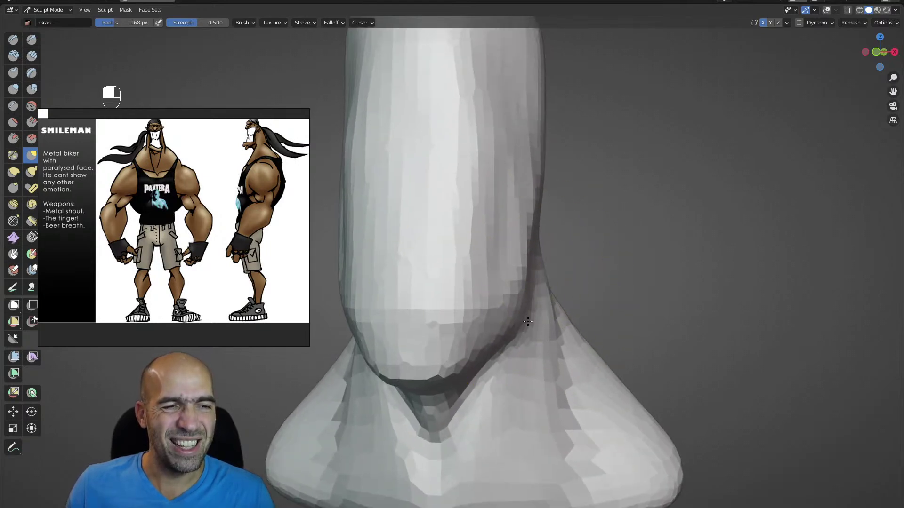
- Narrow the upper sides of the head with the Grab brush and smooth the side of the jaw
left_click_drag(531, 196, 562, 309)
left_click_drag(562, 309, 542, 306, "alt")
left_click_drag(524, 176, 490, 259, "alt")
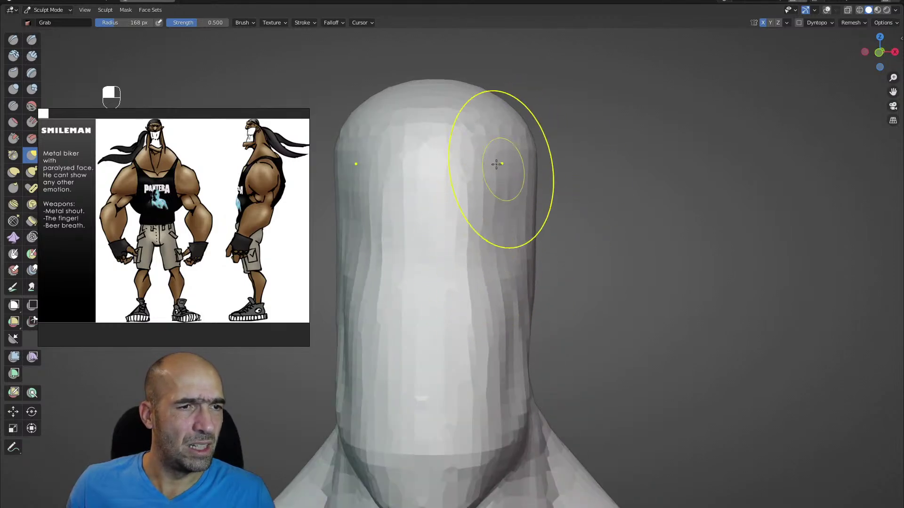
left_click_drag(517, 151, 511, 153)
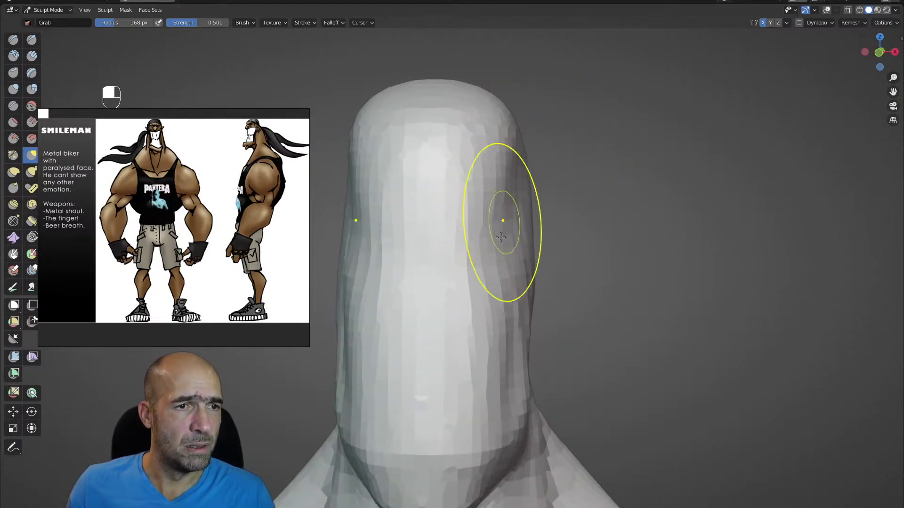
left_click_drag(544, 250, 556, 240, "alt+shift")
mouse_move(514, 313)
left_mouse_down("shift")
mouse_move(487, 405)
mouse_move(534, 373)
mouse_move(488, 355)
left_mouse_up("shift")
- Carve the eye sockets and build up the nose with the Draw Sharp brush at 87 px radius
key("1")
key("bracketleft")
key("bracketleft")
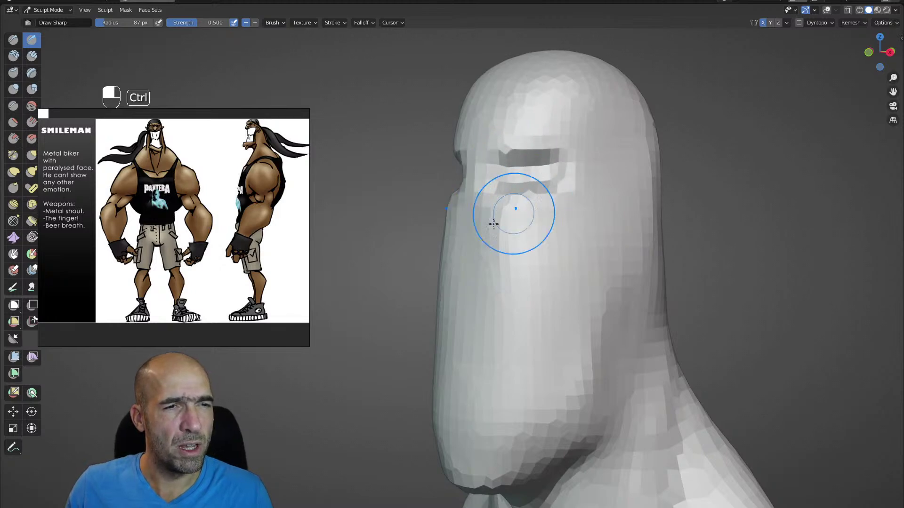
left_click_drag(506, 174, 467, 215, "ctrl")
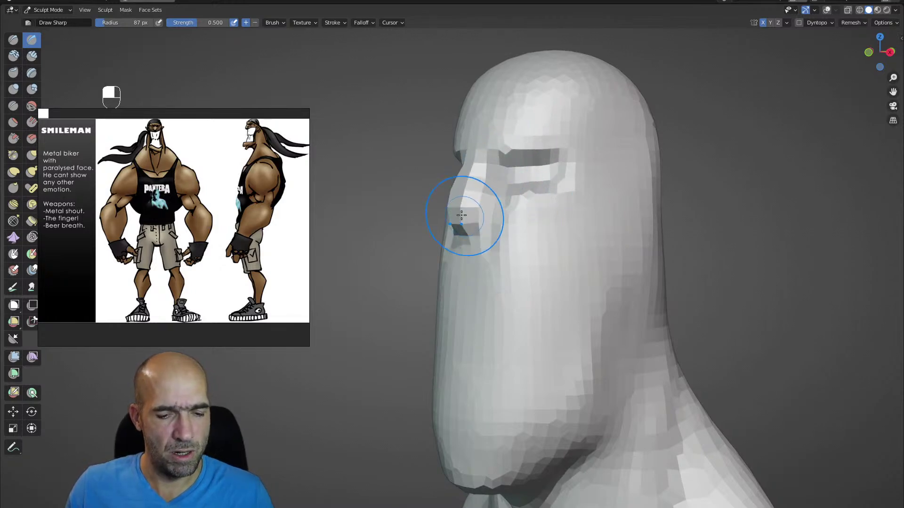
key("g")
key("1")
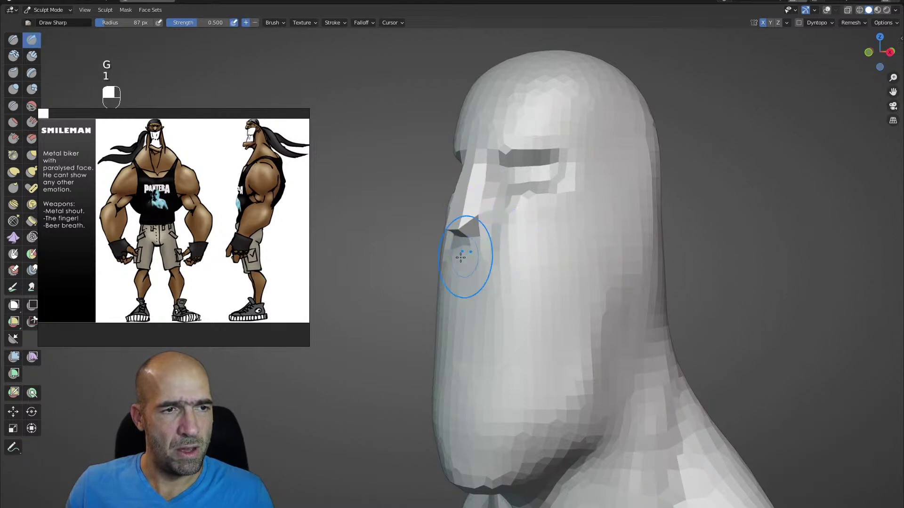
- Carve a large open mouth cavity between the nose and chin with the Draw Sharp brush
mouse_move(532, 256)
left_mouse_down("ctrl")
mouse_move(553, 255)
mouse_move(575, 268)
mouse_move(559, 313)
mouse_move(488, 401)
mouse_move(473, 398)
mouse_move(490, 360)
mouse_move(477, 318)
mouse_move(541, 323)
left_mouse_up("ctrl")
mouse_move(513, 346)
left_mouse_down("ctrl")
mouse_move(481, 352)
mouse_move(464, 275)
left_mouse_up("ctrl")
mouse_move(483, 309)
left_mouse_down("ctrl")
mouse_move(493, 345)
mouse_move(505, 270)
left_mouse_up("ctrl")
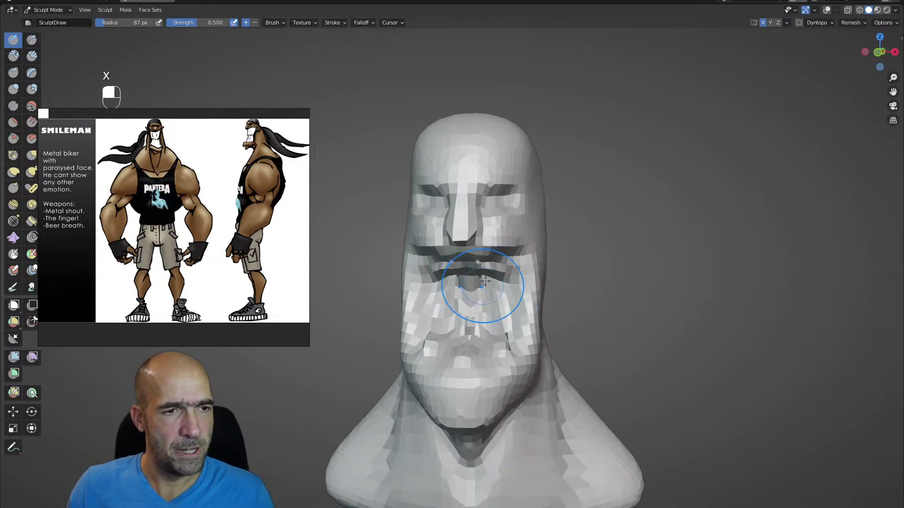
- Pull the nose tip forward and shape the nostril wings and upper lip with the Grab brush
middle_click_drag(475, 297, 500, 296, "alt")
key("g")
left_click_drag(481, 281, 459, 213, "alt")
middle_click_drag(459, 213, 469, 261, "alt")
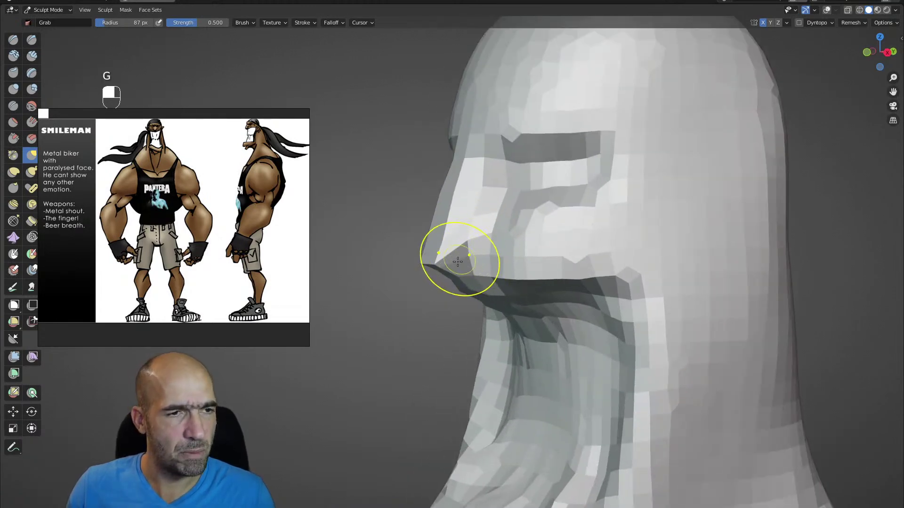
middle_click_drag(481, 296, 519, 295, "alt")
scroll(505, 293, "up", 2)
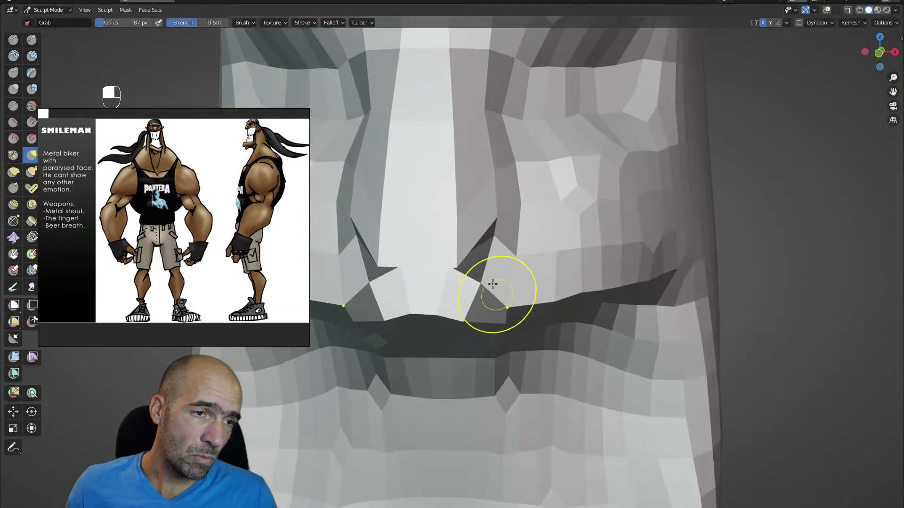
middle_click_drag(480, 261, 528, 315)
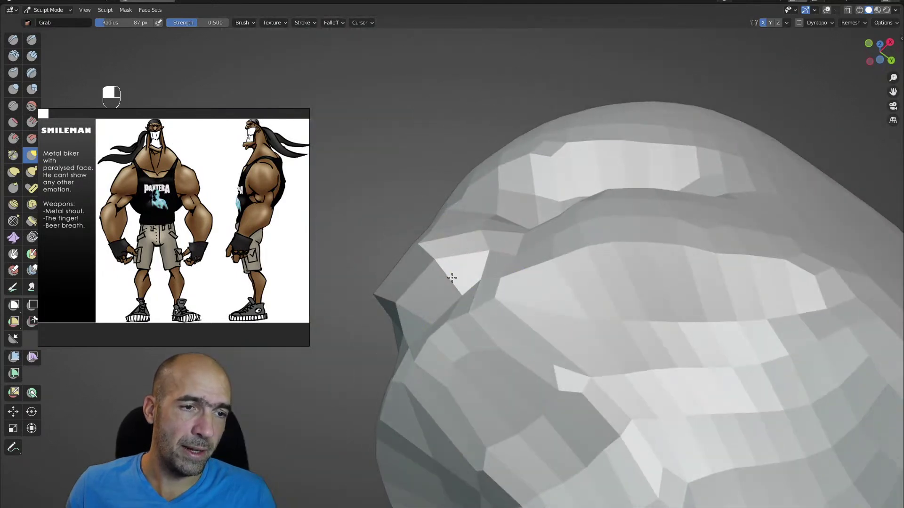
middle_click_drag(453, 271, 489, 319, "alt")
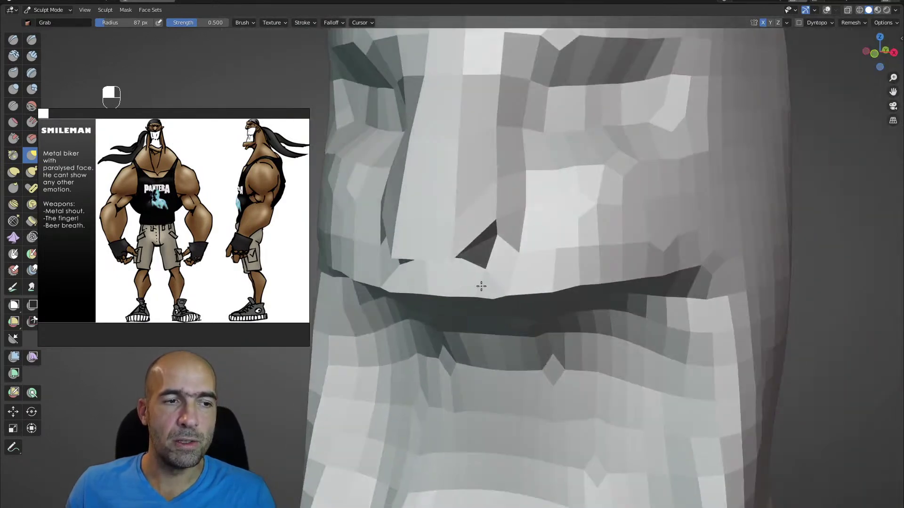
mouse_move(517, 292)
middle_mouse_down()
mouse_move(632, 317)
mouse_move(612, 295)
middle_mouse_up()
- Carve the cheek folds running down both sides of the mouth with the Draw Sharp brush
key("1")
left_click_drag(612, 295, 573, 335, "ctrl")
mouse_move(586, 259)
left_mouse_down("alt")
mouse_move(604, 268)
mouse_move(553, 212)
mouse_move(585, 213)
left_mouse_up("alt")
key("1")
mouse_move(706, 255)
left_mouse_down("ctrl")
mouse_move(549, 254)
mouse_move(692, 273)
mouse_move(727, 428)
mouse_move(683, 327)
mouse_move(640, 308)
left_mouse_up("ctrl")
left_click_drag(637, 308, 612, 404, "ctrl")
mouse_move(631, 324)
left_mouse_down("ctrl")
mouse_move(612, 416)
mouse_move(614, 466)
left_mouse_up("ctrl")
left_click_drag(628, 397, 572, 414, "ctrl+alt")
- Sculpt the lower lip, chin crease and raised cheeks around the mouth, smoothing between strokes
mouse_move(572, 415)
left_mouse_down("alt")
mouse_move(608, 403)
mouse_move(619, 353)
left_mouse_up("alt")
left_click_drag(581, 346, 579, 393, "shift")
left_click_drag(578, 412, 570, 365, "alt+shift")
mouse_move(479, 408)
left_mouse_down("ctrl")
mouse_move(539, 432)
mouse_move(604, 395)
left_mouse_up("ctrl")
mouse_move(488, 374)
left_mouse_down()
mouse_move(544, 381)
mouse_move(607, 347)
left_mouse_up()
mouse_move(579, 389)
left_mouse_down("shift")
mouse_move(592, 387)
mouse_move(575, 382)
mouse_move(560, 329)
left_mouse_up("shift")
mouse_move(476, 325)
left_mouse_down("ctrl")
mouse_move(481, 331)
mouse_move(540, 292)
mouse_move(537, 250)
mouse_move(550, 219)
left_mouse_up("ctrl")
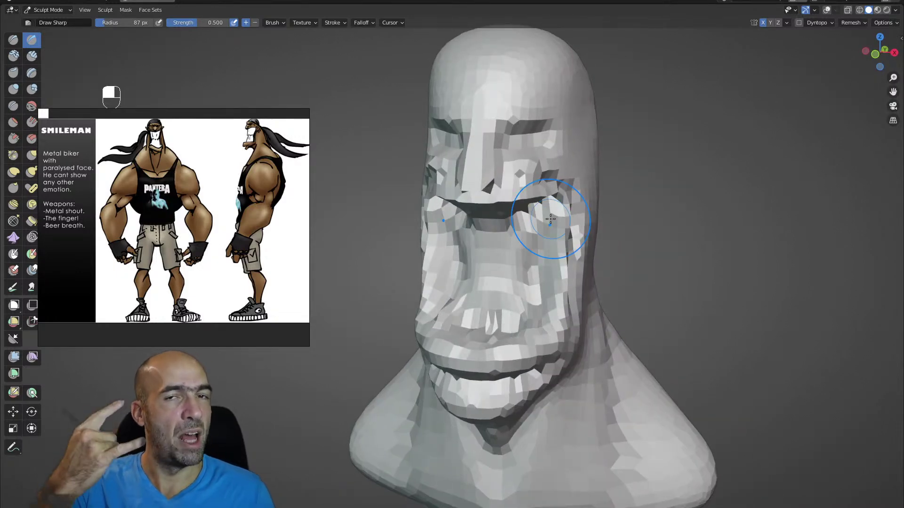
- Smooth the mouth area and reshape the cheeks with the Grab brush at 106 px radius
mouse_move(527, 294)
left_mouse_down("shift")
mouse_move(525, 254)
mouse_move(513, 293)
mouse_move(505, 291)
mouse_move(537, 282)
left_mouse_up("shift")
key("g")
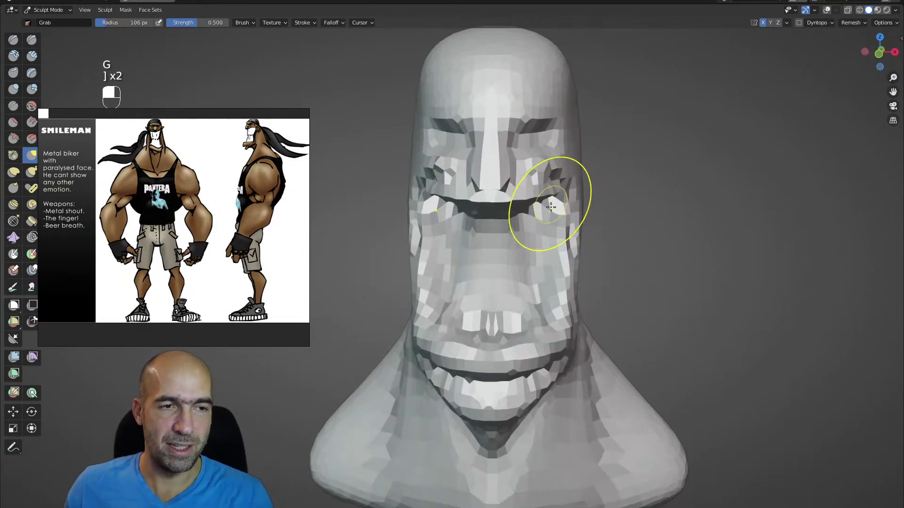
left_click_drag(615, 175, 621, 160, "ctrl+alt")
left_click_drag(621, 160, 524, 178, "alt")
mouse_move(555, 126)
left_mouse_down("alt")
mouse_move(547, 188)
mouse_move(502, 183)
mouse_move(516, 169)
mouse_move(537, 174)
left_mouse_up("alt")
- Refine the cheek folds beside the nose and mouth with the Draw Sharp brush and smooth them
key("1")
key("q")
left_click_drag(558, 189, 561, 212, "ctrl+alt")
mouse_move(560, 212)
left_mouse_down("alt")
mouse_move(566, 222)
mouse_move(556, 257)
left_mouse_up("alt")
left_click_drag(556, 257, 529, 250, "alt+shift")
- Paint a mask over the ear area on the side of the head with the Mask brush at 61 px radius
key("g")
middle_click_drag(530, 250, 509, 261, "ctrl")
mouse_move(535, 305)
middle_mouse_down("alt")
mouse_move(530, 343)
mouse_move(543, 299)
mouse_move(541, 317)
middle_mouse_up("alt")
key("m")
key("bracketleft")
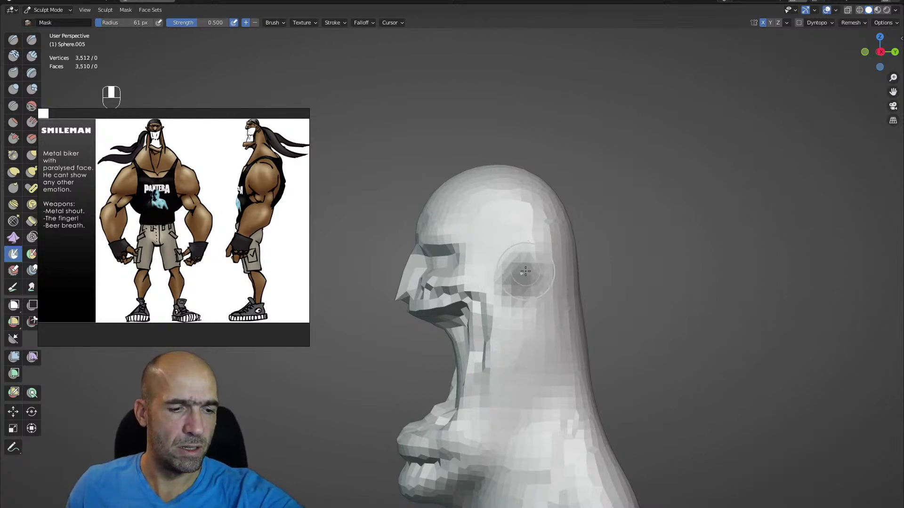
middle_click_drag(565, 265, 516, 272)
left_click_drag(521, 270, 517, 285)
mouse_move(537, 278)
left_mouse_down("alt")
mouse_move(571, 278)
mouse_move(549, 283)
left_mouse_up("alt")
- Invert the mask, pull the ears out with the Grab brush at 101 px radius, and clear the mask
key("a")
key("g")
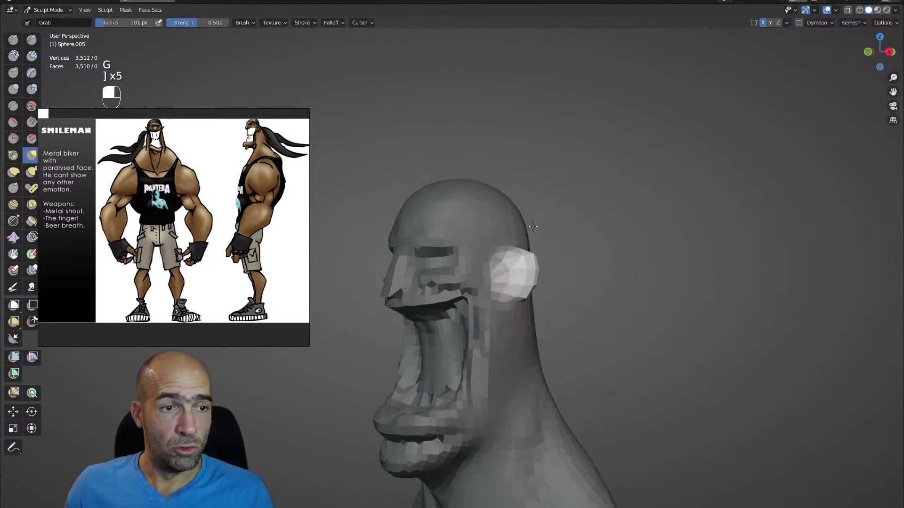
left_click_drag(527, 288, 529, 287)
left_click_drag(583, 272, 577, 273, "alt")
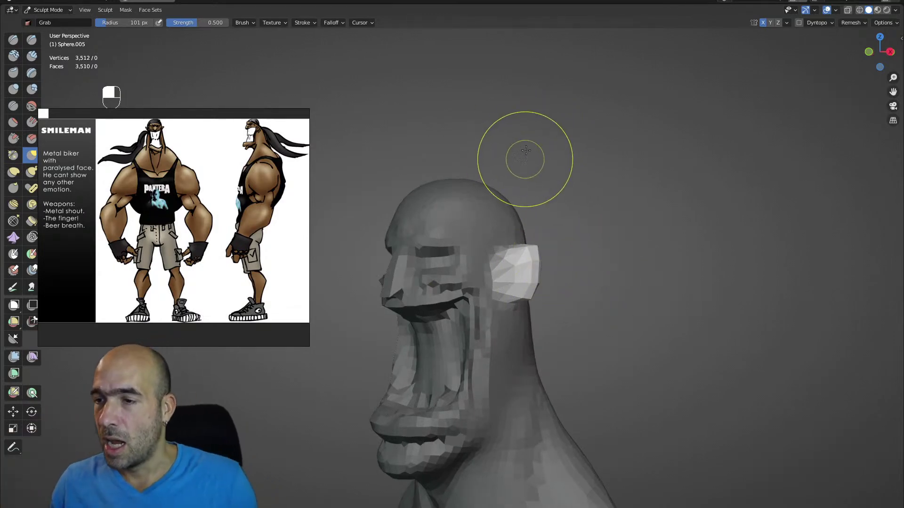
mouse_move(479, 202)
left_mouse_down("alt")
mouse_move(571, 258)
mouse_move(513, 238)
left_mouse_up("alt")
key("a")
key("a")
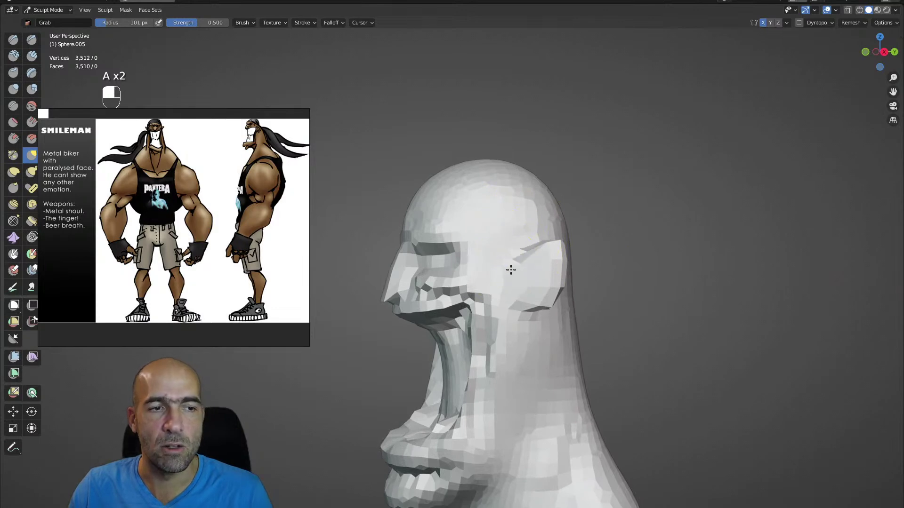
- Reshape the ears' outline and their attachment to the head with the Grab brush
left_click_drag(513, 300, 545, 286, "alt")
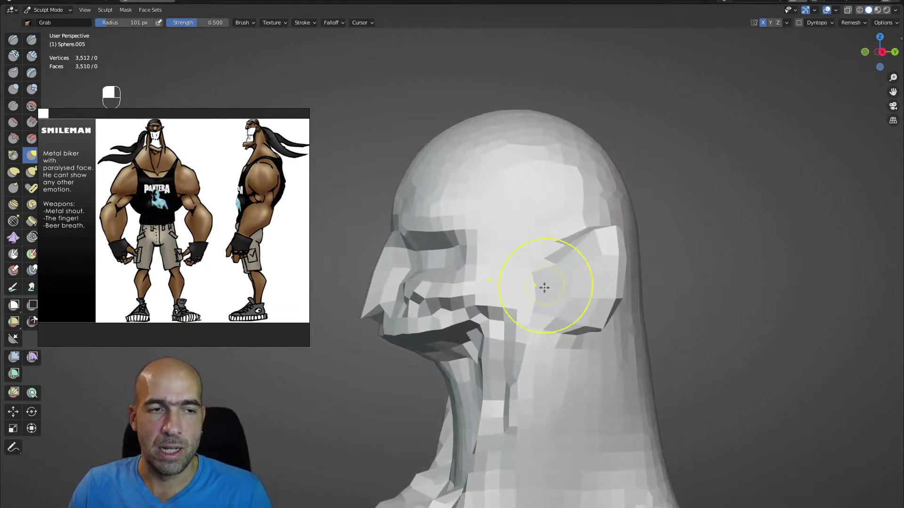
left_click_drag(563, 246, 616, 232, "alt")
mouse_move(612, 293)
left_mouse_down("ctrl+alt")
mouse_move(670, 299)
mouse_move(616, 250)
left_mouse_up("ctrl+alt")
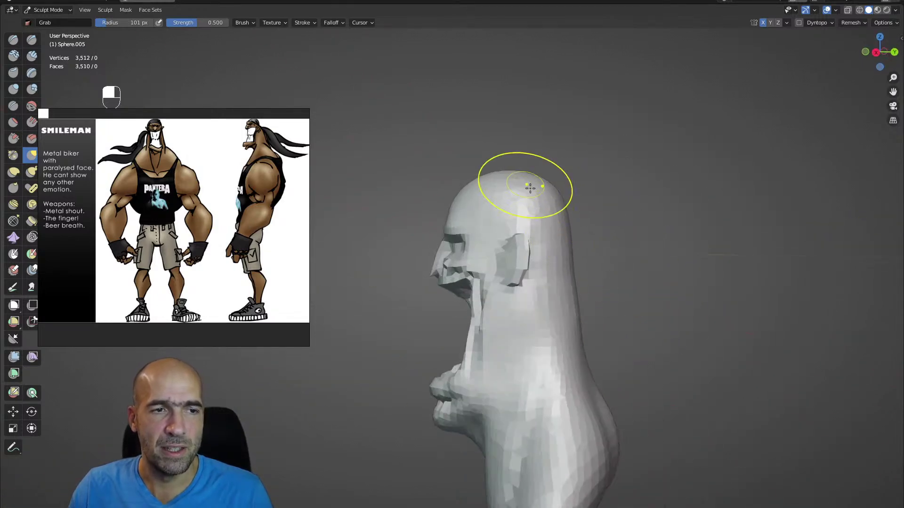
- Refine the head, cheek and jaw forms with the Grab and Draw Sharp brushes and smooth them
mouse_move(576, 213)
left_mouse_down("ctrl+alt")
mouse_move(511, 244)
mouse_move(528, 284)
left_mouse_up("ctrl+alt")
mouse_move(556, 317)
left_mouse_down("alt")
mouse_move(557, 366)
mouse_move(538, 358)
mouse_move(561, 289)
mouse_move(525, 366)
mouse_move(555, 372)
left_mouse_up("alt")
mouse_move(555, 371)
left_mouse_down("alt")
mouse_move(591, 357)
mouse_move(588, 345)
left_mouse_up("alt")
mouse_move(588, 345)
left_mouse_down("ctrl+alt")
mouse_move(564, 325)
mouse_move(506, 345)
mouse_move(528, 343)
left_mouse_up("ctrl+alt")
key("1")
mouse_move(485, 409)
left_mouse_down("alt")
mouse_move(499, 406)
mouse_move(537, 297)
left_mouse_up("alt")
left_click_drag(544, 366, 551, 314, "alt+shift")
left_click_drag(528, 347, 527, 313, "ctrl+alt")
key("g")
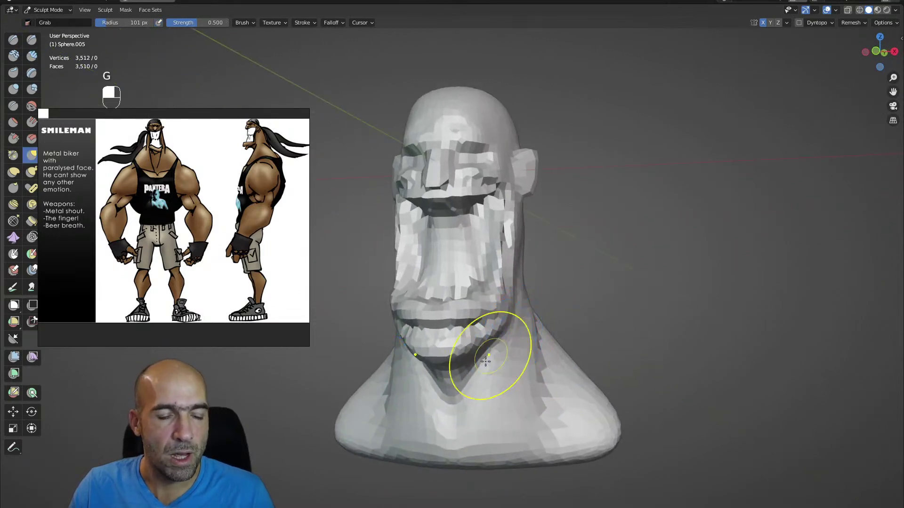
- Refine the chin, jaw and the side of the neck with the Draw Sharp brush and smooth the strokes
left_click_drag(490, 345, 490, 309, "alt")
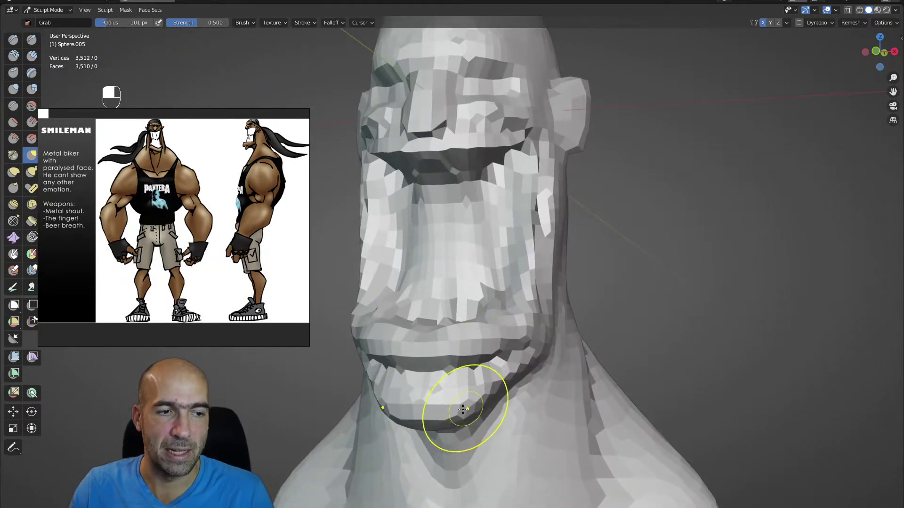
left_click_drag(525, 369, 452, 366, "alt")
mouse_move(566, 321)
left_mouse_down("alt")
mouse_move(579, 314)
mouse_move(571, 393)
left_mouse_up("alt")
key("1")
left_click_drag(577, 360, 574, 393, "ctrl+alt")
mouse_move(559, 221)
left_mouse_down("ctrl")
mouse_move(566, 188)
mouse_move(555, 120)
mouse_move(567, 257)
left_mouse_up("ctrl")
left_click_drag(565, 202, 572, 342, "shift")
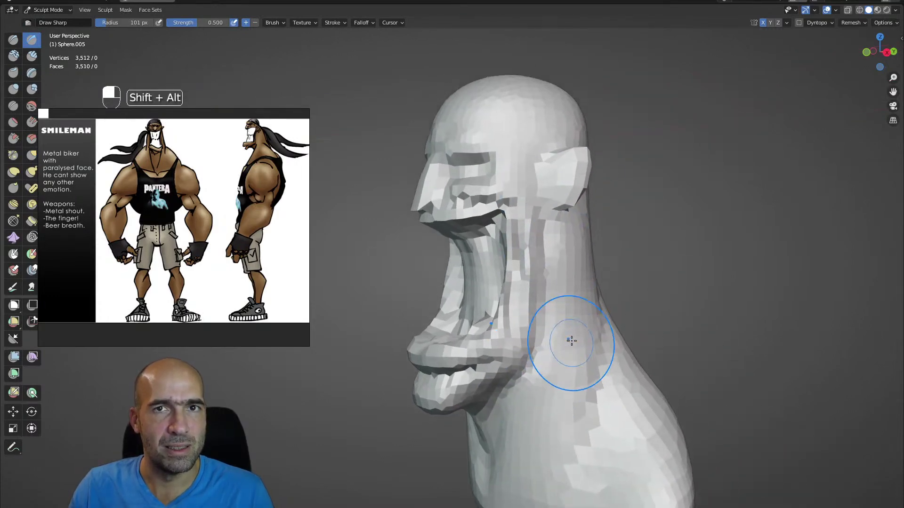
mouse_move(581, 308)
left_mouse_down("alt+shift")
mouse_move(571, 347)
mouse_move(606, 276)
mouse_move(583, 292)
left_mouse_up("alt+shift")
- Adjust the cheek strips beside the open mouth with the Grab brush
key("g")
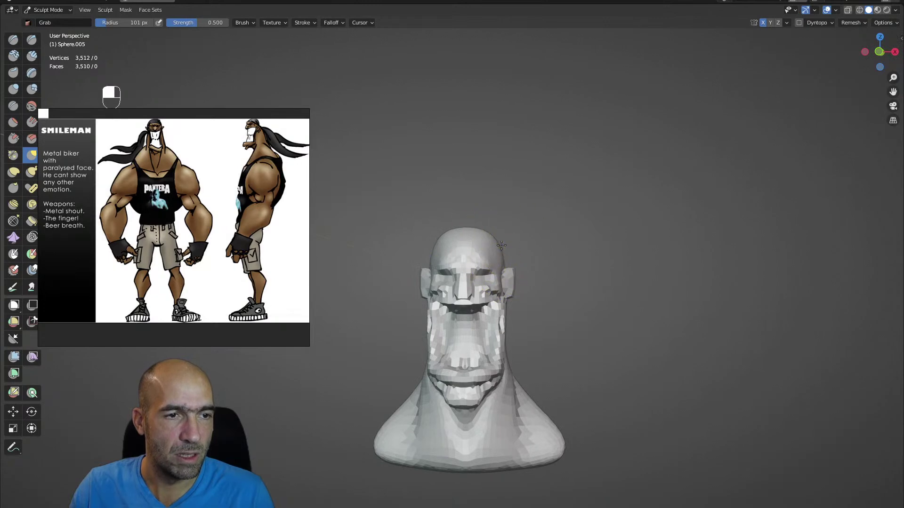
left_click_drag(541, 306, 524, 323, "ctrl+alt")
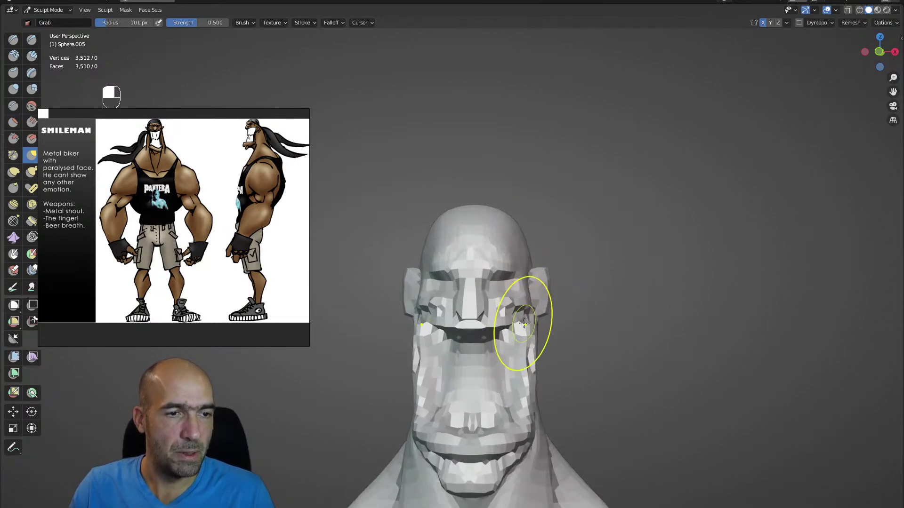
left_click_drag(525, 384, 526, 419)
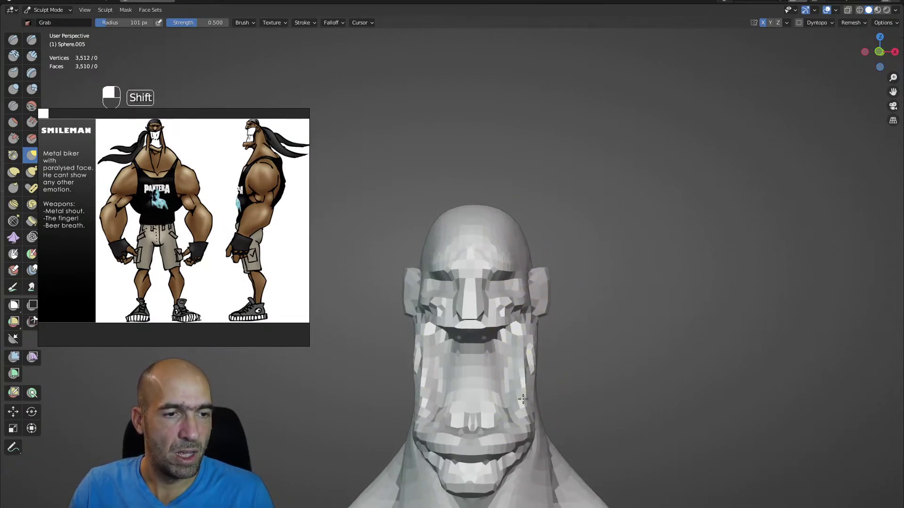
left_click_drag(544, 376, 561, 361, "alt+shift")
mouse_move(560, 361)
left_mouse_down("ctrl+alt")
mouse_move(526, 339)
mouse_move(515, 355)
mouse_move(495, 354)
left_mouse_up("ctrl+alt")
left_click_drag(549, 385, 560, 386)
mouse_move(499, 285)
left_mouse_down("alt")
mouse_move(521, 289)
mouse_move(521, 281)
mouse_move(476, 262)
left_mouse_up("alt")
- Define the nostrils and nose wings with the Draw Sharp, Clay Strips and Grab brushes
key("1")
key("g")
key("2")
mouse_move(442, 227)
left_mouse_down()
mouse_move(456, 220)
mouse_move(519, 244)
mouse_move(530, 338)
mouse_move(543, 217)
mouse_move(536, 269)
left_mouse_up()
left_click_drag(537, 268, 502, 250, "alt")
key("g")
- In Object Mode, add a cylinder for the teeth and scale its mesh in Edit Mode
mouse_move(507, 183)
left_mouse_down("alt")
mouse_move(489, 186)
mouse_move(514, 191)
mouse_move(502, 164)
mouse_move(511, 191)
mouse_move(549, 192)
mouse_move(526, 184)
mouse_move(598, 230)
mouse_move(621, 216)
left_mouse_up("alt")
key("ctrl+Tab")
left_click(530, 217)
key("shift+a")
mouse_move(528, 219)
left_click(572, 264)
key("Tab")
key("s")
left_click(548, 214)
- Scale and position the cylinder so that it fills the open mouth between the upper and lower lips
left_click_drag(506, 162, 520, 253, "alt+shift")
scroll(522, 216, "up", 2)
left_click_drag(598, 263, 538, 279, "ctrl+alt")
key("s")
left_click(630, 278)
left_click_drag(585, 306, 559, 305)
mouse_move(541, 282)
left_mouse_down("alt")
mouse_move(576, 272)
mouse_move(536, 300)
mouse_move(539, 282)
left_mouse_up("alt")
left_click_drag(556, 278, 630, 259, "alt")
- Return the cylinder to Sculpt Mode with X symmetry, set the Grab radius to 152 px, and voxel remesh it at a finer voxel size
key("ctrl+Tab")
left_click(627, 296)
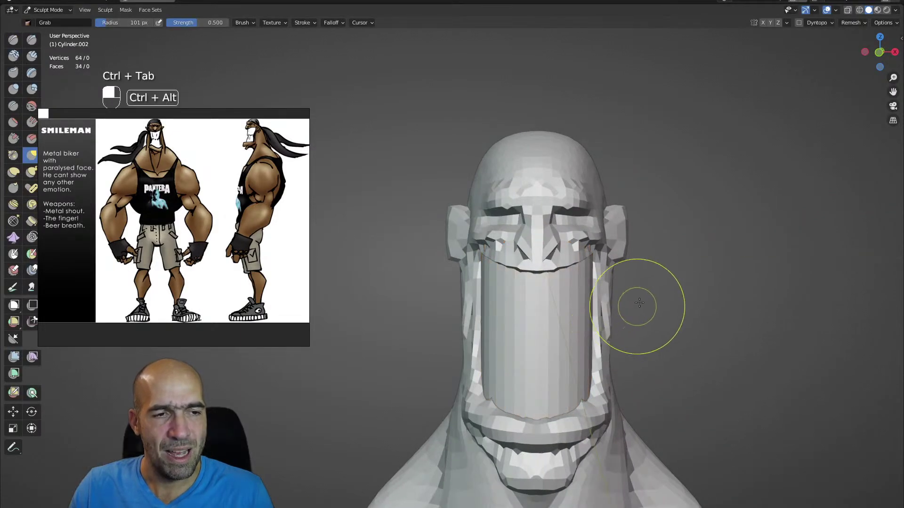
left_click_drag(636, 307, 636, 282, "ctrl+alt")
left_click(760, 21)
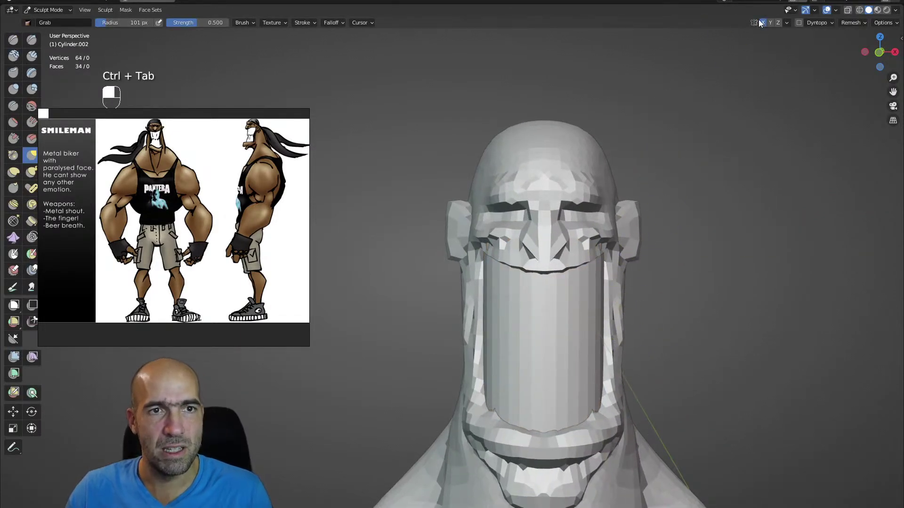
key("bracketright")
key("bracketright")
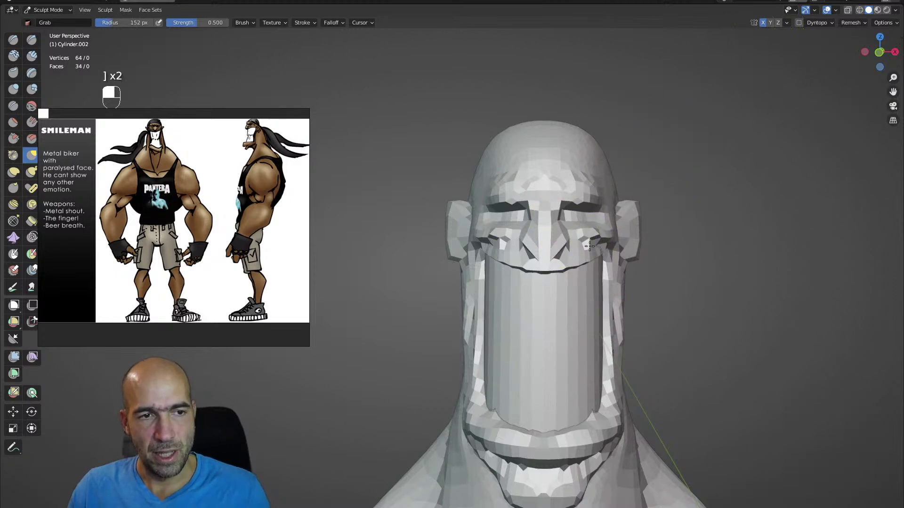
key("shift+r")
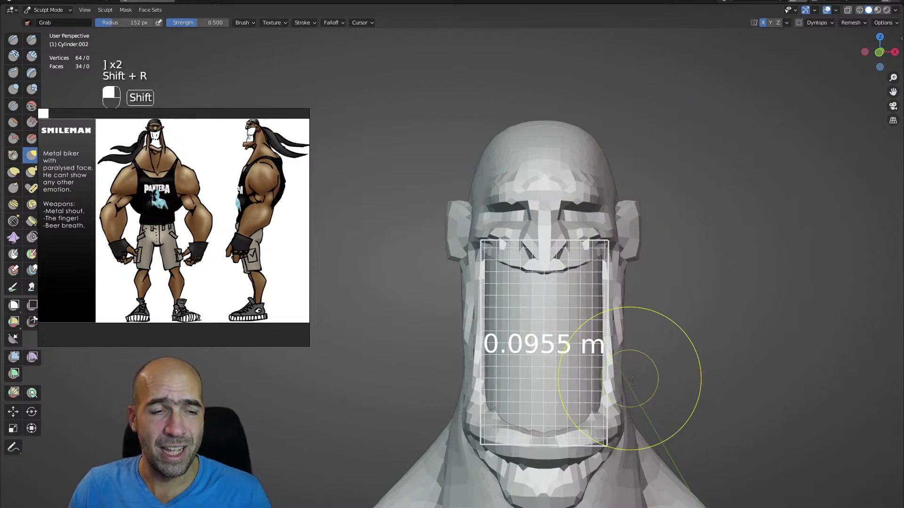
left_click(687, 397)
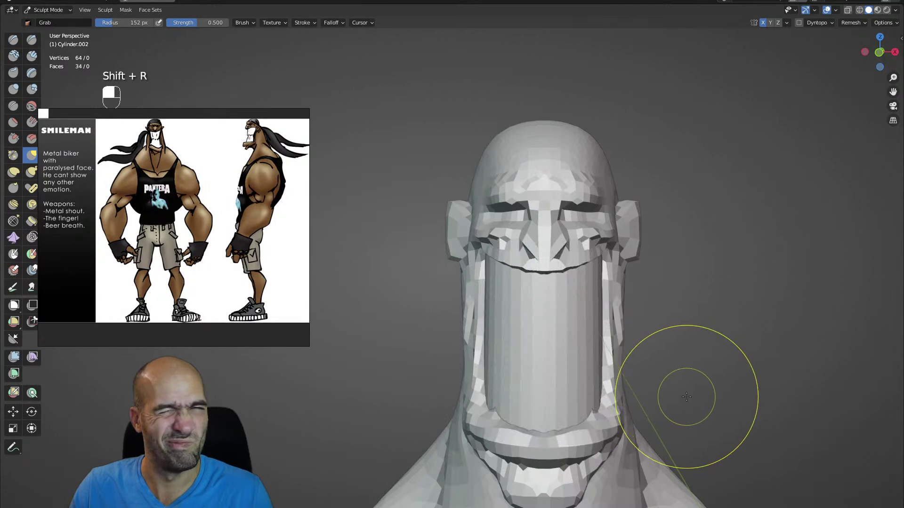
key("ctrl+r")
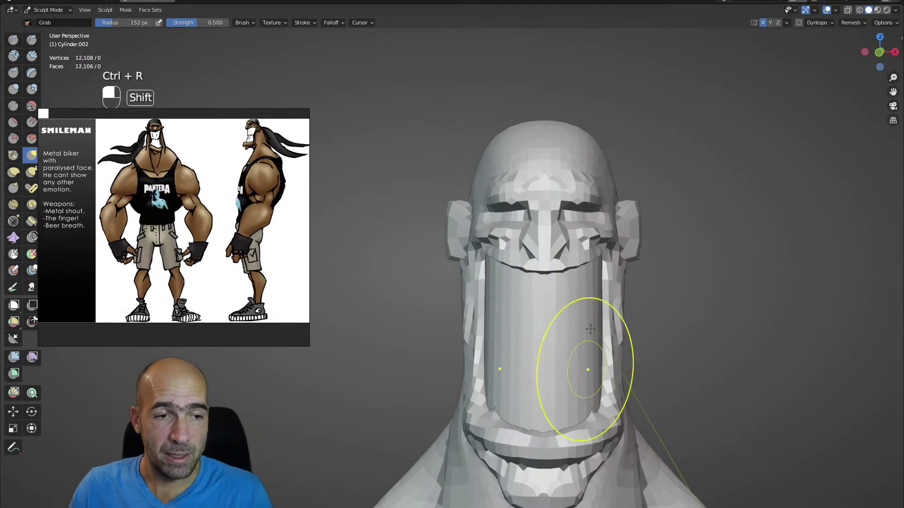
- Shape the teeth block with the Grab brush and carve a horizontal groove across its middle with Draw Sharp
middle_click_drag(605, 353, 594, 340, "ctrl")
key("g")
left_click_drag(587, 327, 575, 332)
middle_click_drag(613, 326, 588, 331)
key("1")
left_click_drag(502, 332, 572, 338, "ctrl")
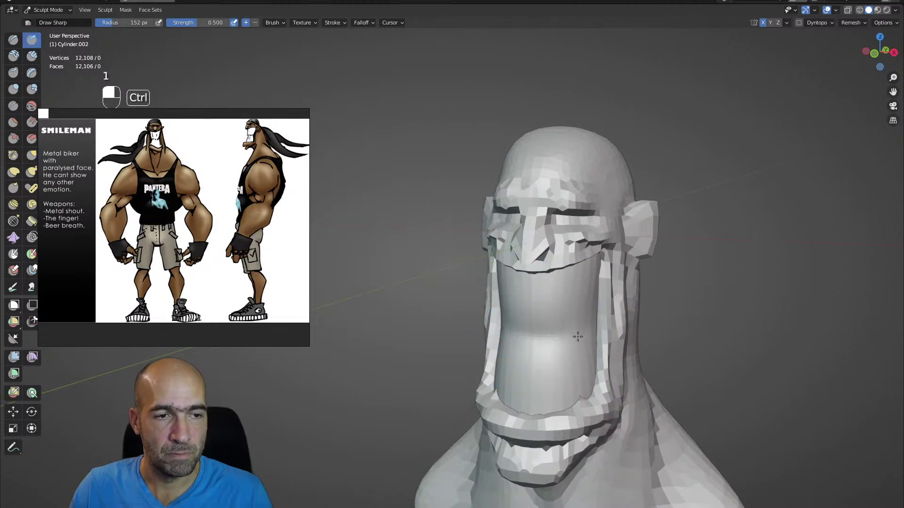
mouse_move(521, 326)
middle_mouse_down()
mouse_move(577, 332)
mouse_move(621, 306)
mouse_move(613, 280)
middle_mouse_up()
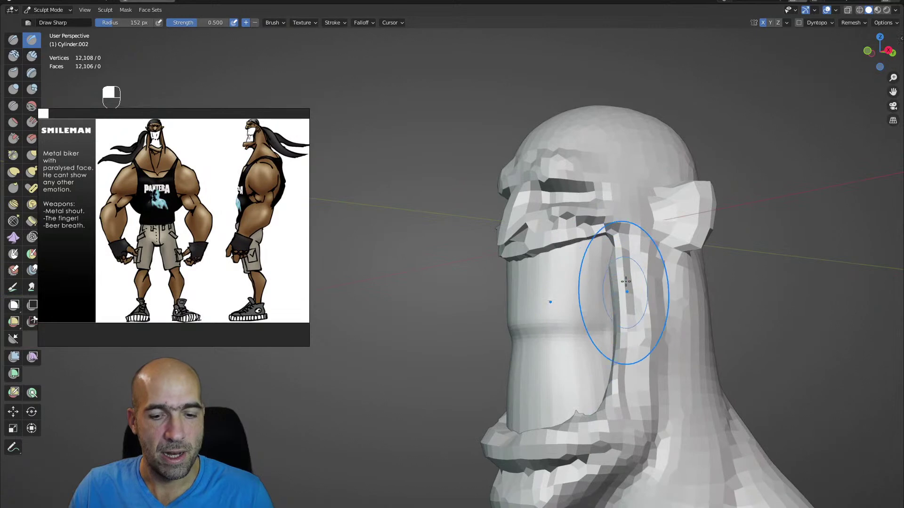
- Sharpen the line between the tooth rows with Draw Sharp at 56 px radius and rough in the upper teeth with Clay Strips
key("bracketleft")
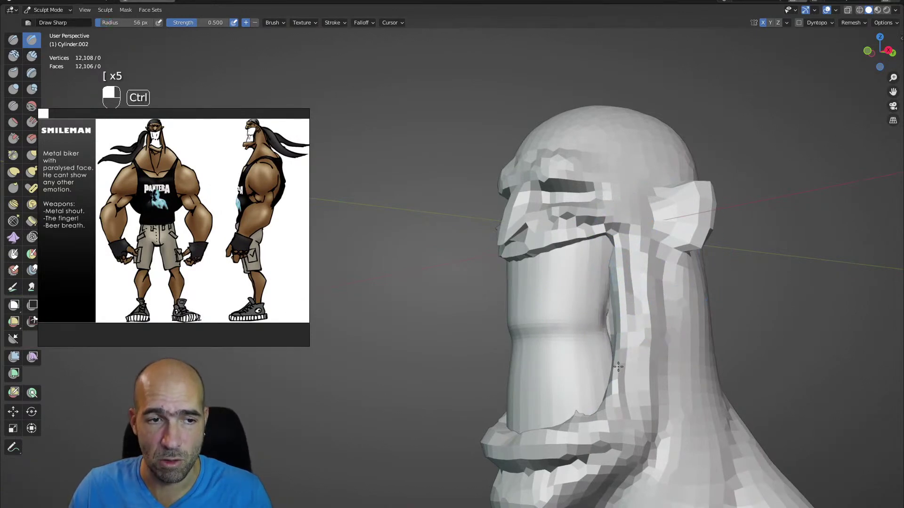
left_click_drag(626, 378, 645, 375, "alt")
left_click_drag(645, 375, 642, 333, "ctrl+alt")
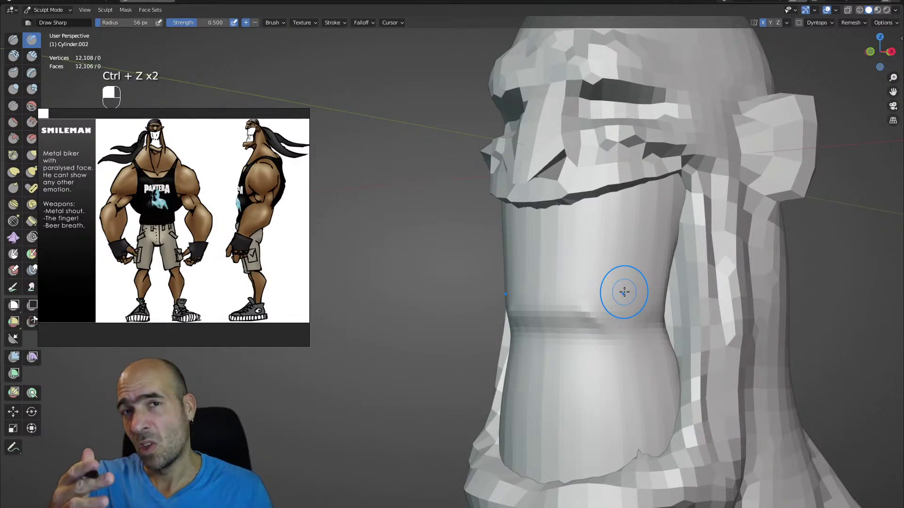
left_click_drag(624, 292, 512, 260, "ctrl+alt")
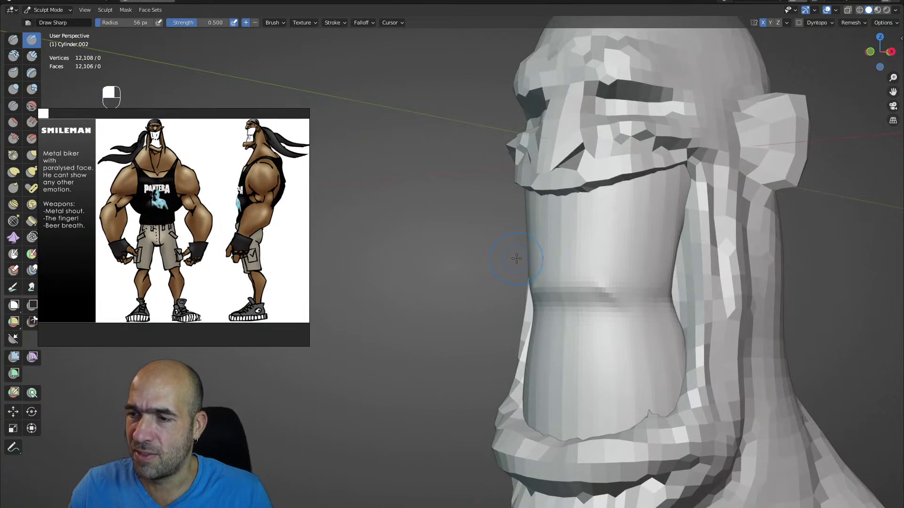
mouse_move(578, 270)
left_mouse_down("ctrl+alt")
mouse_move(548, 277)
mouse_move(565, 254)
left_mouse_up("ctrl+alt")
key("2")
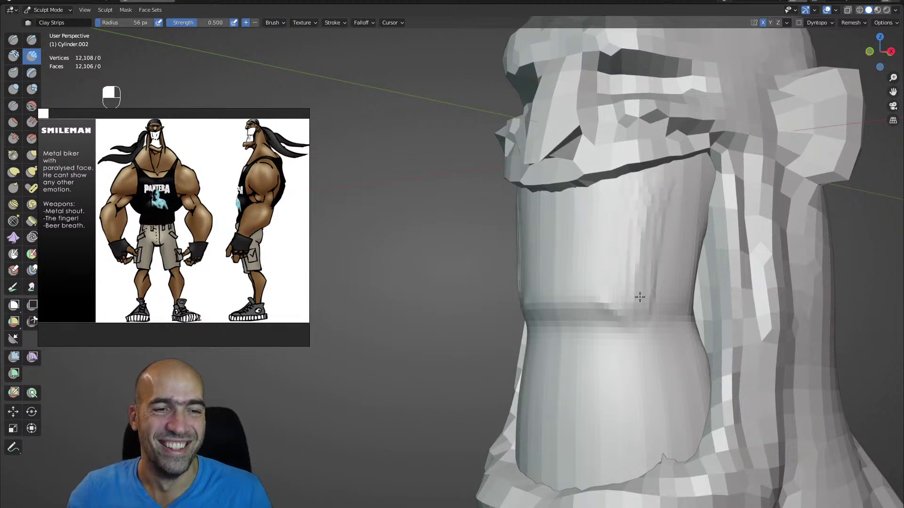
left_click_drag(649, 166, 640, 304, "shift")
left_click_drag(627, 212, 643, 194, "alt")
- Carve vertical grooves between the upper teeth and notches along the upper gum line with Draw Sharp
key("1")
left_click_drag(549, 203, 583, 200, "alt")
mouse_move(583, 200)
left_mouse_down("ctrl+alt")
mouse_move(584, 173)
mouse_move(620, 158)
mouse_move(636, 169)
mouse_move(674, 135)
left_mouse_up("ctrl+alt")
mouse_move(696, 182)
left_mouse_down("alt")
mouse_move(637, 223)
mouse_move(694, 216)
mouse_move(717, 197)
mouse_move(721, 224)
left_mouse_up("alt")
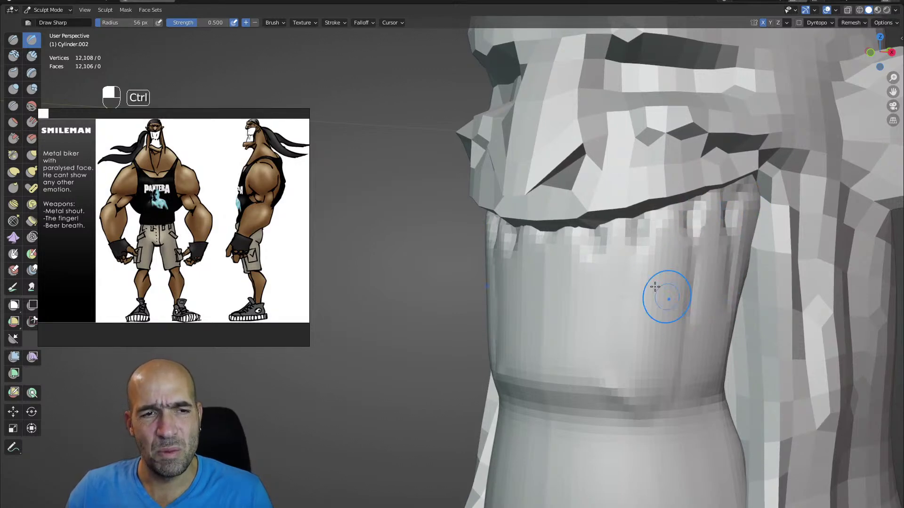
left_click_drag(597, 219, 585, 351, "ctrl")
left_click_drag(555, 319, 568, 314, "alt")
mouse_move(545, 233)
left_mouse_down("ctrl")
mouse_move(535, 353)
mouse_move(565, 374)
mouse_move(565, 302)
left_mouse_up("ctrl")
left_click_drag(565, 303, 582, 309, "alt")
mouse_move(567, 235)
left_mouse_down("ctrl+alt")
mouse_move(543, 202)
mouse_move(622, 198)
left_mouse_up("ctrl+alt")
mouse_move(701, 212)
left_mouse_down("alt")
mouse_move(646, 210)
mouse_move(653, 221)
mouse_move(735, 208)
mouse_move(679, 256)
mouse_move(734, 257)
left_mouse_up("alt")
left_click_drag(612, 264, 608, 212, "alt+shift")
left_click_drag(598, 212, 576, 197, "ctrl+alt")
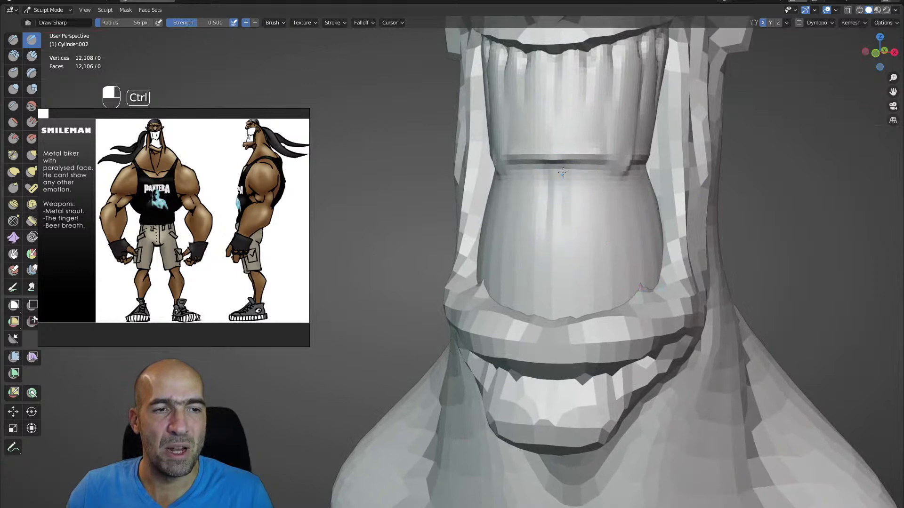
- Undo the first lower-tooth strokes and carve vertical grooves between the lower teeth with Draw Sharp
key("ctrl+z")
key("ctrl+z")
key("ctrl+z")
mouse_move(588, 170)
left_mouse_down("ctrl")
mouse_move(594, 285)
mouse_move(620, 285)
left_mouse_up("ctrl")
mouse_move(653, 176)
left_mouse_down("ctrl")
mouse_move(651, 275)
mouse_move(680, 262)
left_mouse_up("ctrl")
key("ctrl+z")
- Carve notches along the lower gum line where the teeth meet the lower lip with Draw Sharp
mouse_move(582, 325)
left_mouse_down("ctrl+alt")
mouse_move(592, 322)
mouse_move(557, 323)
mouse_move(566, 338)
left_mouse_up("ctrl+alt")
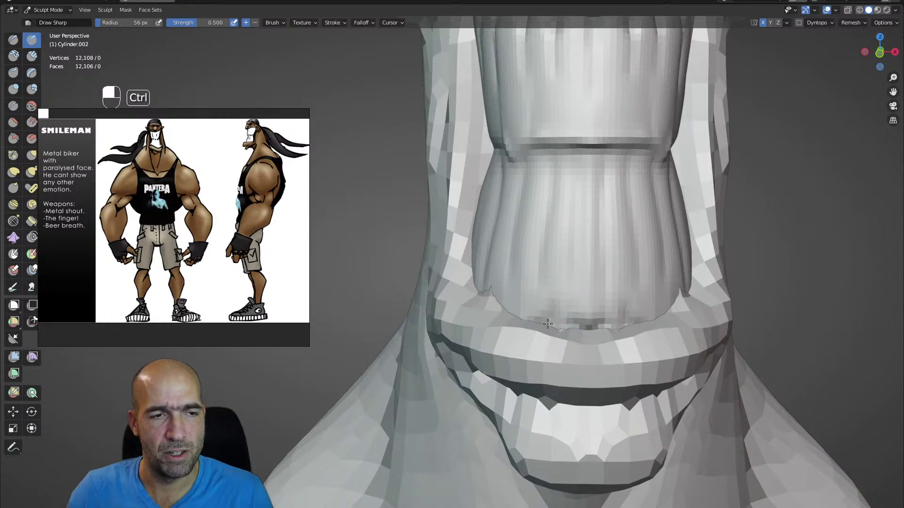
middle_click_drag(520, 308, 490, 302)
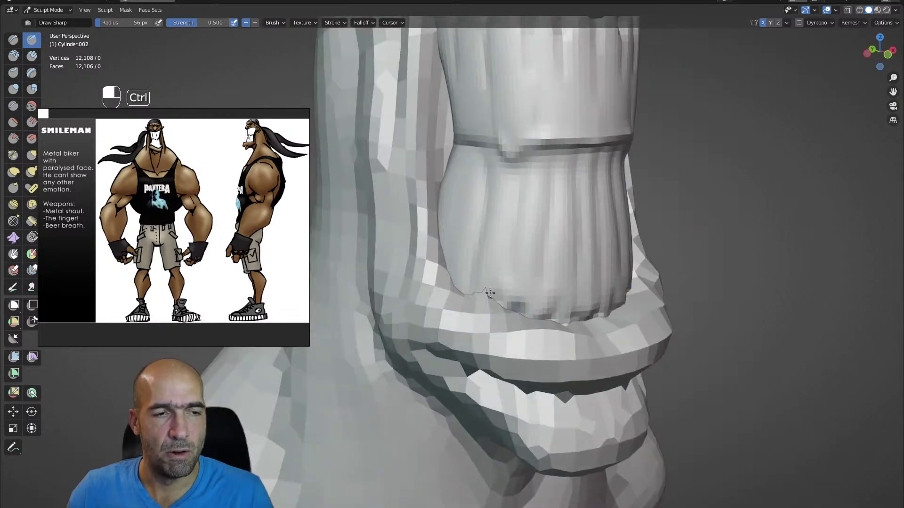
left_click_drag(514, 291, 522, 348, "ctrl+alt")
left_click_drag(558, 306, 514, 256, "alt")
mouse_move(514, 255)
left_mouse_down("alt+shift")
mouse_move(515, 284)
mouse_move(540, 265)
mouse_move(529, 302)
mouse_move(558, 295)
mouse_move(514, 303)
left_mouse_up("alt+shift")
- Flatten the tooth surfaces and the edge between the tooth rows with the Scrape/Peaks brush
key("3")
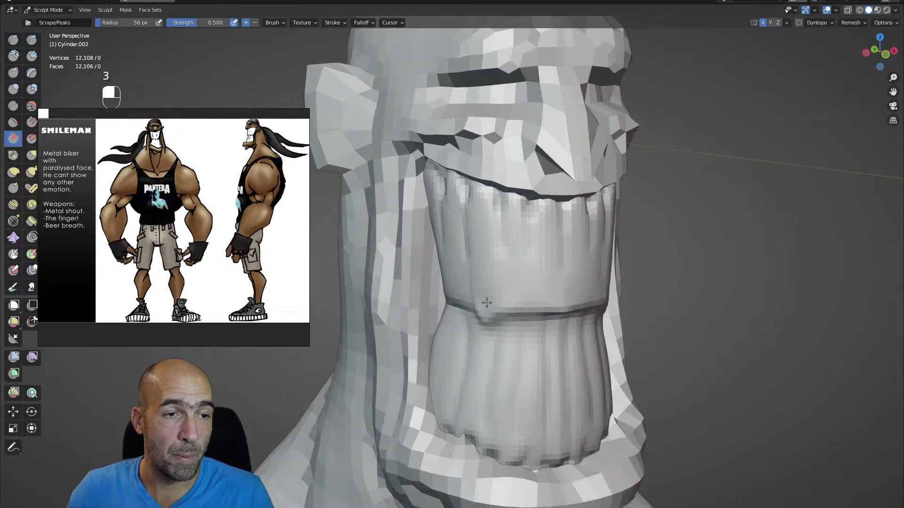
left_click_drag(591, 282, 549, 285, "alt")
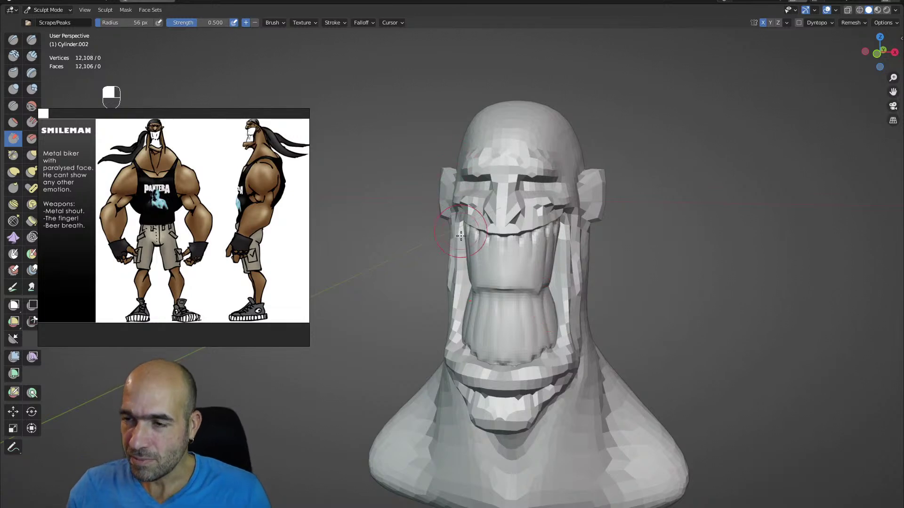
left_click_drag(505, 283, 490, 284, "alt")
left_click_drag(490, 285, 496, 302, "ctrl+alt")
left_click_drag(495, 303, 510, 270, "alt+shift")
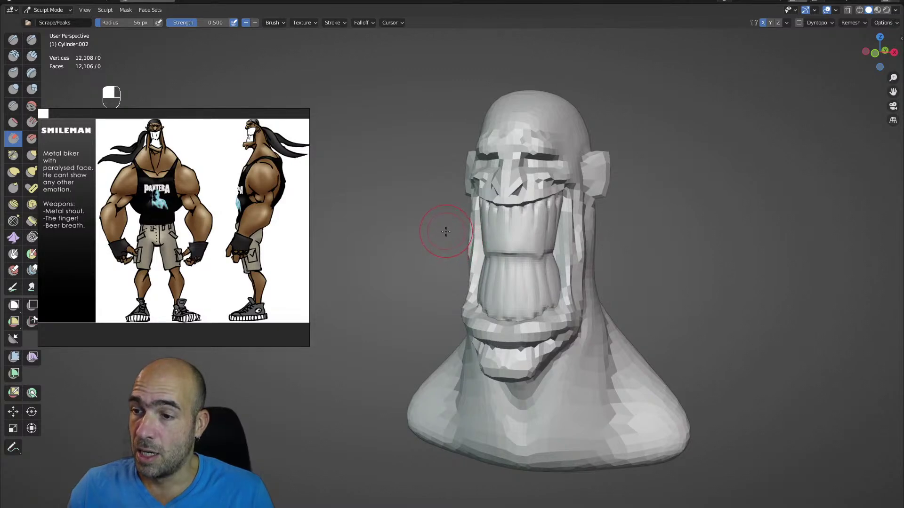
middle_click_drag(464, 235, 501, 239, "alt")
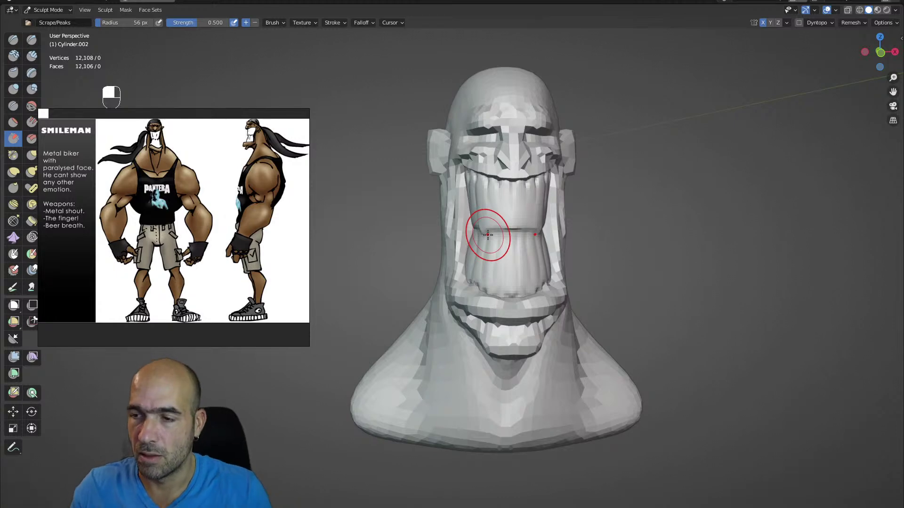
left_click_drag(564, 268, 575, 283, "alt")
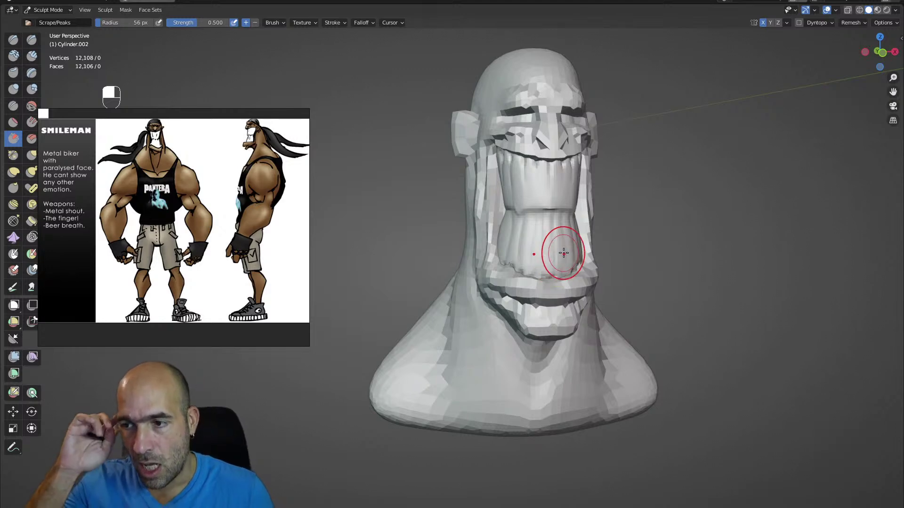
left_click_drag(563, 254, 598, 250, "alt")
- Switch sculpting to the head mesh, enlarge the Grab brush, and reshape the cheeks around the teeth
key("alt+q")
key("g")
key("bracketright")
key("bracketright")
key("bracketright")
key("bracketright")
key("bracketright")
key("bracketright")
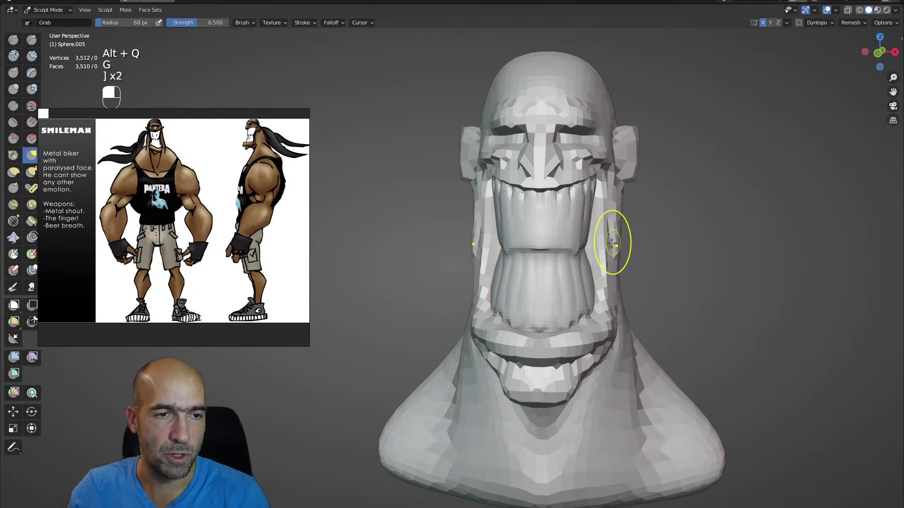
mouse_move(639, 242)
left_mouse_down("alt")
mouse_move(604, 241)
mouse_move(624, 282)
left_mouse_up("alt")
left_click_drag(659, 259, 605, 245, "alt")
- Carve the folds running down from the cheeks along the jaw and neck with Draw Sharp
key("1")
left_click_drag(636, 188, 629, 353, "ctrl")
left_click_drag(631, 321, 602, 419, "ctrl")
mouse_move(603, 377)
left_mouse_down("ctrl+alt")
mouse_move(600, 419)
mouse_move(563, 447)
mouse_move(598, 419)
mouse_move(597, 404)
left_mouse_up("ctrl+alt")
- Reshape the neck, shoulders, head and ears with the Grab brush at 102 px radius
key("f")
right_click(575, 414)
key("g")
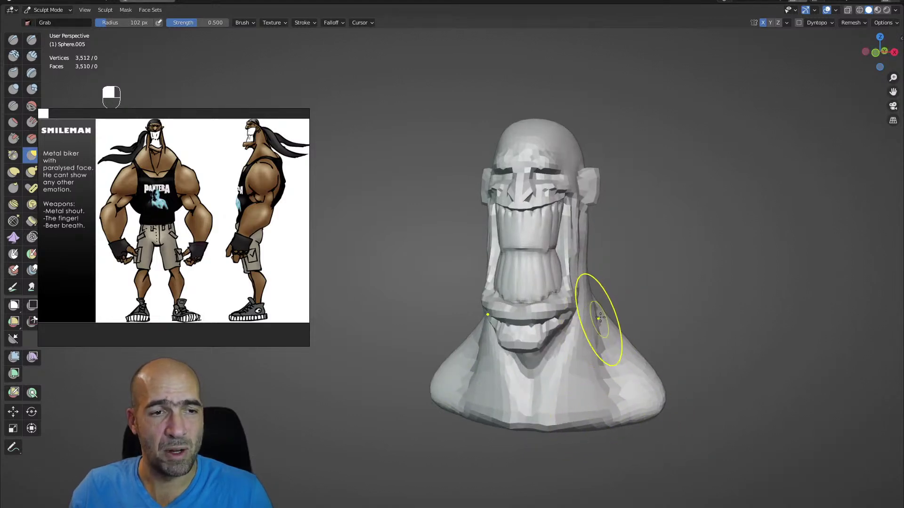
mouse_move(635, 285)
left_mouse_down("alt")
mouse_move(593, 271)
mouse_move(617, 270)
left_mouse_up("alt")
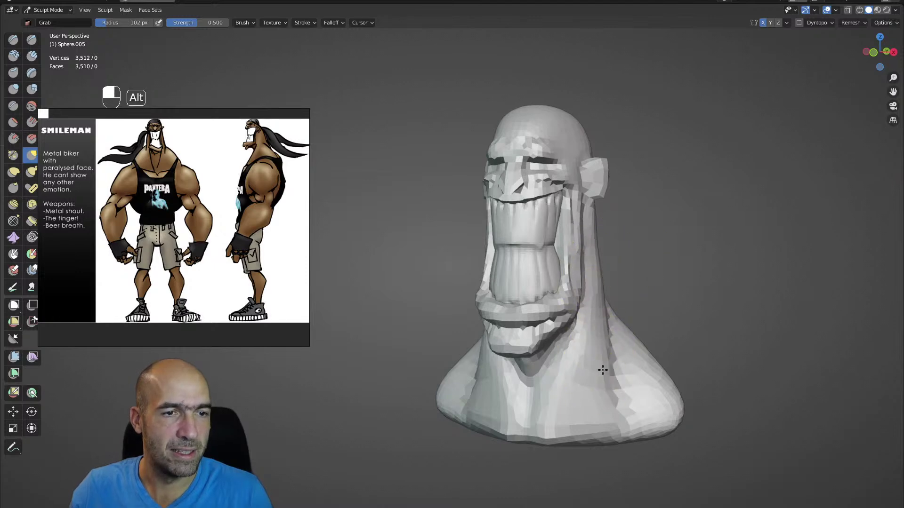
left_click_drag(604, 370, 631, 368, "alt")
left_click_drag(621, 221, 615, 292, "alt+shift")
left_click_drag(612, 287, 600, 254, "ctrl+alt")
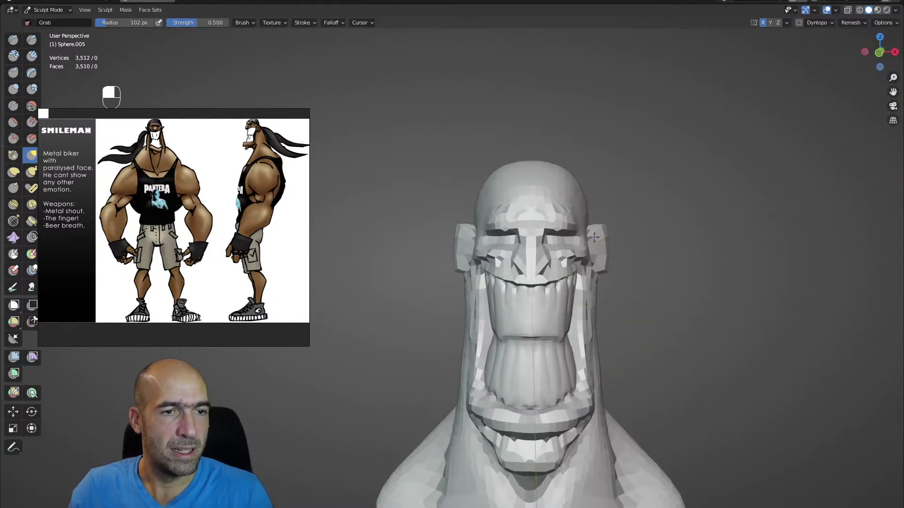
mouse_move(597, 211)
left_mouse_down("alt")
mouse_move(597, 240)
mouse_move(588, 234)
mouse_move(607, 271)
mouse_move(586, 241)
mouse_move(579, 268)
left_mouse_up("alt")
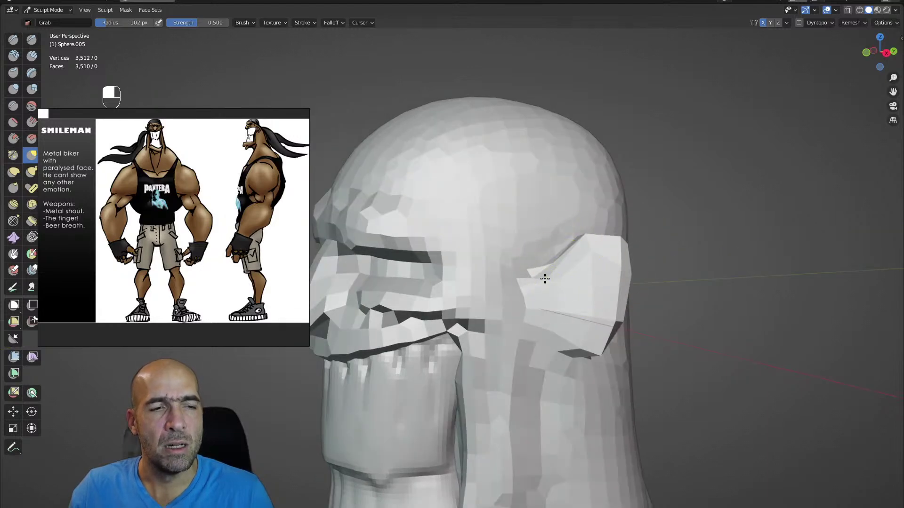
mouse_move(519, 284)
left_mouse_down("alt")
mouse_move(534, 298)
mouse_move(510, 309)
mouse_move(545, 303)
mouse_move(499, 286)
left_mouse_up("alt")
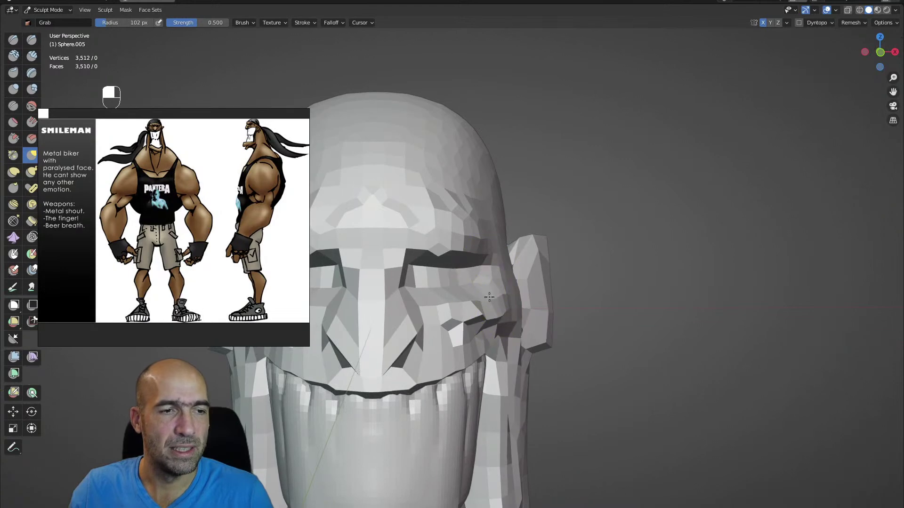
- Fill out the cheekbones with the Inflate/Deflate brush and adjust the facial profile with Grab
key("6")
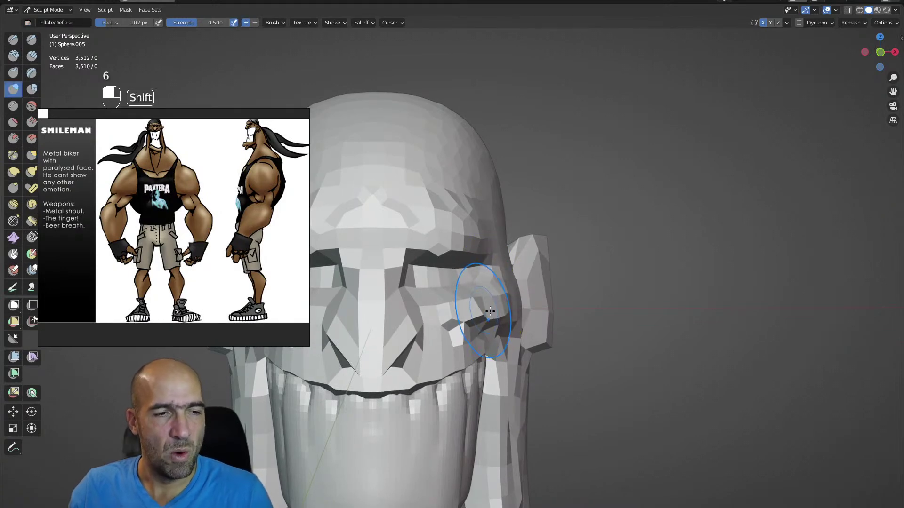
mouse_move(463, 310)
left_mouse_down("alt")
mouse_move(513, 332)
mouse_move(495, 321)
left_mouse_up("alt")
key("g")
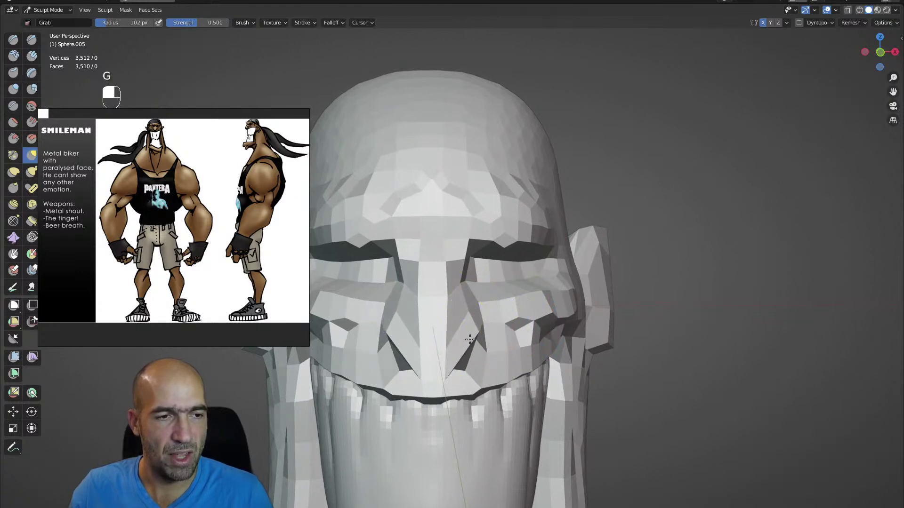
left_click_drag(470, 361, 493, 303, "ctrl+alt")
left_click_drag(511, 343, 517, 261, "alt+shift")
left_click_drag(518, 301, 474, 349, "alt")
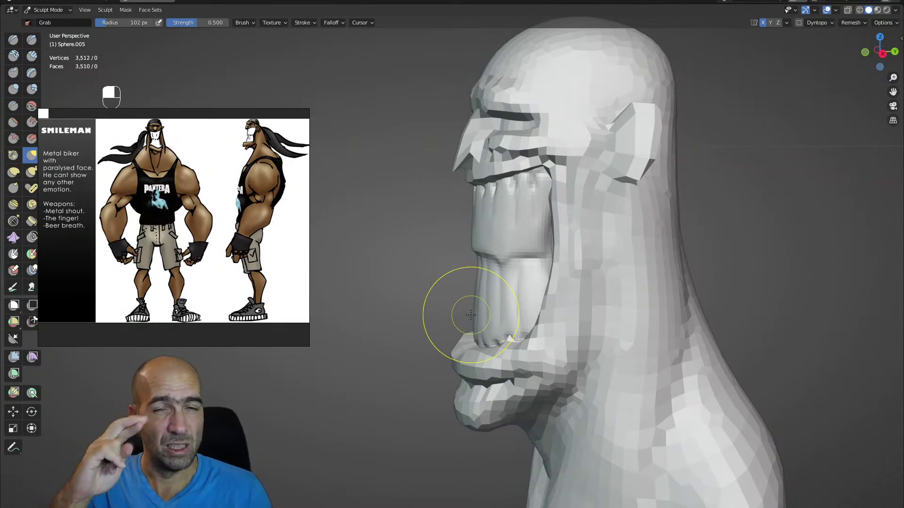
- Adjust the cheek edge beside the lower corner of the teeth with the Grab brush
left_click_drag(576, 281, 572, 285, "alt")
key("g")
mouse_move(526, 343)
left_mouse_down()
mouse_move(547, 337)
mouse_move(554, 304)
left_mouse_up()
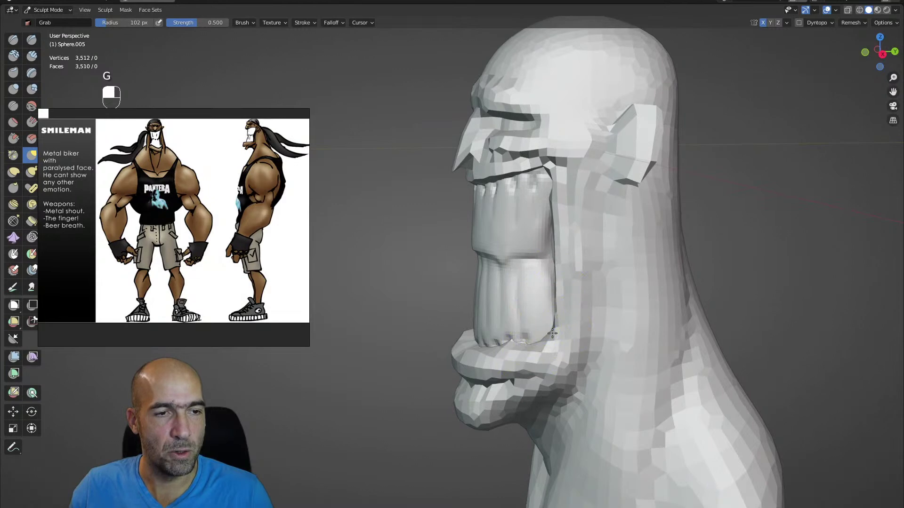
mouse_move(554, 185)
left_mouse_down("alt+shift")
mouse_move(560, 224)
mouse_move(490, 217)
mouse_move(479, 186)
left_mouse_up("alt+shift")
mouse_move(486, 189)
left_mouse_down("alt+shift")
mouse_move(484, 236)
mouse_move(504, 202)
mouse_move(506, 217)
mouse_move(492, 232)
mouse_move(487, 226)
left_mouse_up("alt+shift")
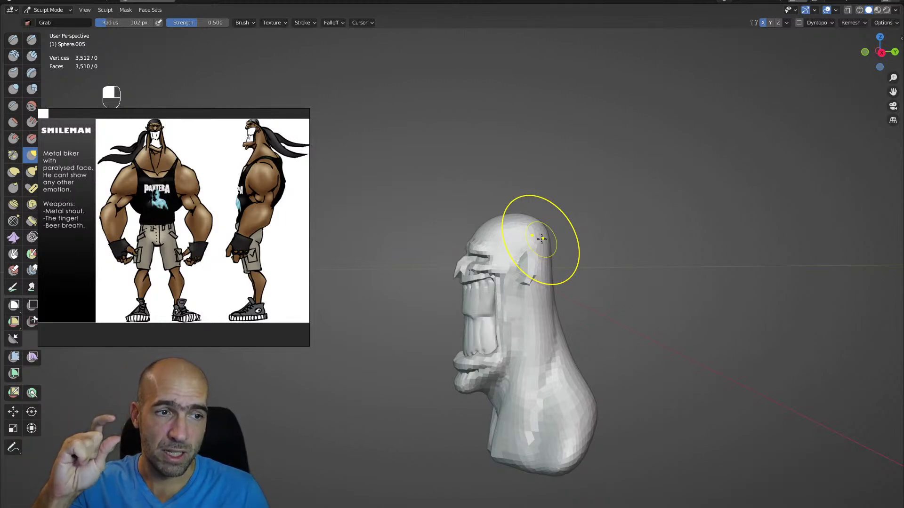
mouse_move(555, 226)
left_mouse_down("alt")
mouse_move(587, 233)
mouse_move(577, 213)
mouse_move(623, 204)
mouse_move(608, 183)
left_mouse_up("alt")
mouse_move(608, 223)
left_mouse_down("alt+shift")
mouse_move(608, 184)
mouse_move(527, 214)
left_mouse_up("alt+shift")
left_click_drag(527, 213, 504, 178, "ctrl+alt")
left_click_drag(459, 227, 517, 248, "alt+shift")
- Reduce the Grab brush radius to 72 px and refine the cheek line along the side of the teeth
key("g")
key("bracketleft")
key("bracketleft")
key("bracketleft")
mouse_move(517, 249)
left_mouse_down("alt")
mouse_move(545, 252)
mouse_move(495, 243)
left_mouse_up("alt")
left_click_drag(496, 244, 492, 256, "ctrl+alt")
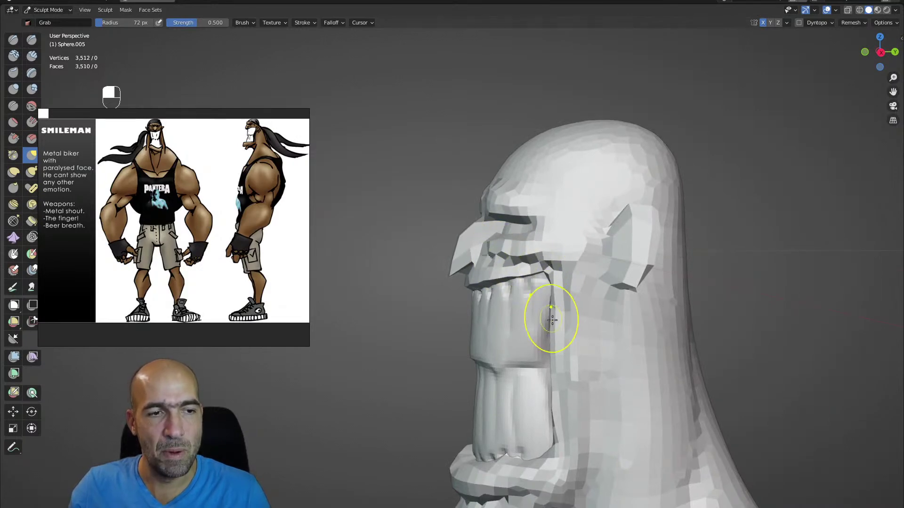
- Reshape the teeth block with the Grab brush at 97 px, and return sculpting to the head mesh
mouse_move(548, 353)
left_mouse_down("ctrl+alt")
mouse_move(487, 338)
mouse_move(482, 311)
mouse_move(468, 323)
mouse_move(460, 274)
left_mouse_up("ctrl+alt")
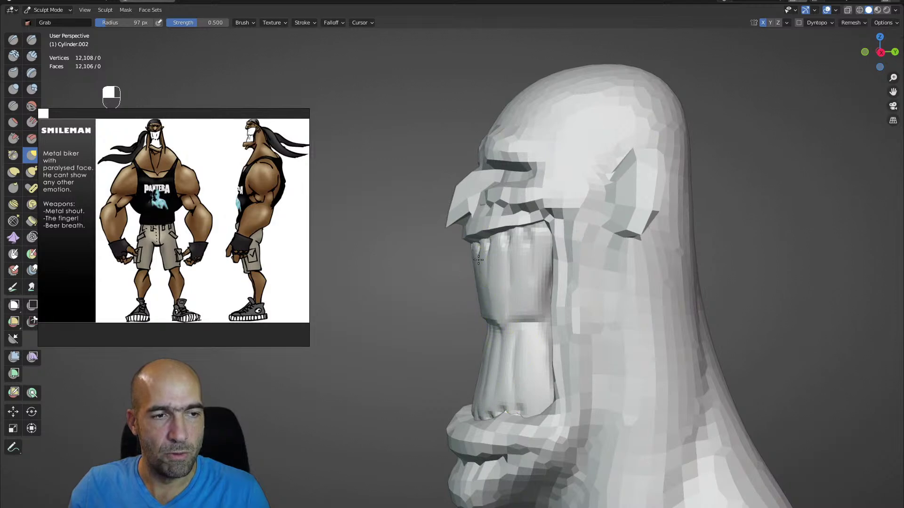
left_click_drag(492, 292, 529, 285, "alt")
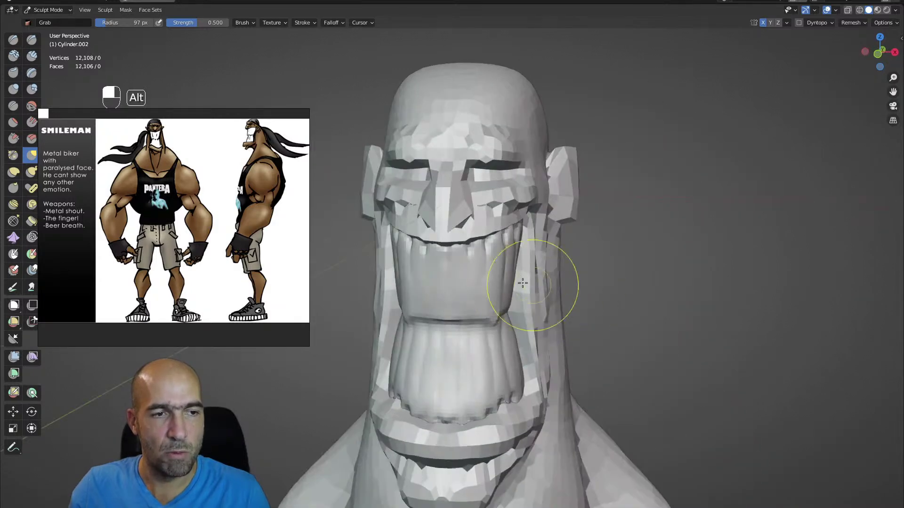
mouse_move(489, 309)
left_mouse_down("alt")
mouse_move(485, 369)
mouse_move(474, 353)
mouse_move(497, 375)
mouse_move(536, 359)
left_mouse_up("alt")
left_click_drag(436, 311, 423, 351, "ctrl+alt")
key("alt+q")
- Enlarge the Grab brush to 131 px and reshape the neck and the outer contour of the shoulders
left_click_drag(482, 298, 499, 236, "ctrl+alt")
key("g")
key("bracketright")
key("bracketright")
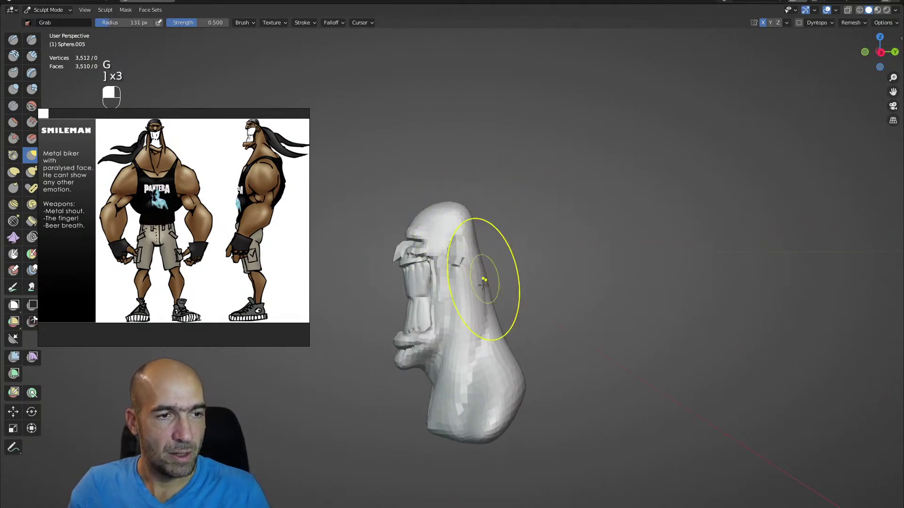
mouse_move(525, 353)
left_mouse_down("alt")
mouse_move(509, 375)
mouse_move(558, 401)
mouse_move(559, 426)
mouse_move(575, 414)
mouse_move(557, 393)
mouse_move(562, 385)
mouse_move(530, 361)
mouse_move(511, 362)
mouse_move(514, 335)
left_mouse_up("alt")
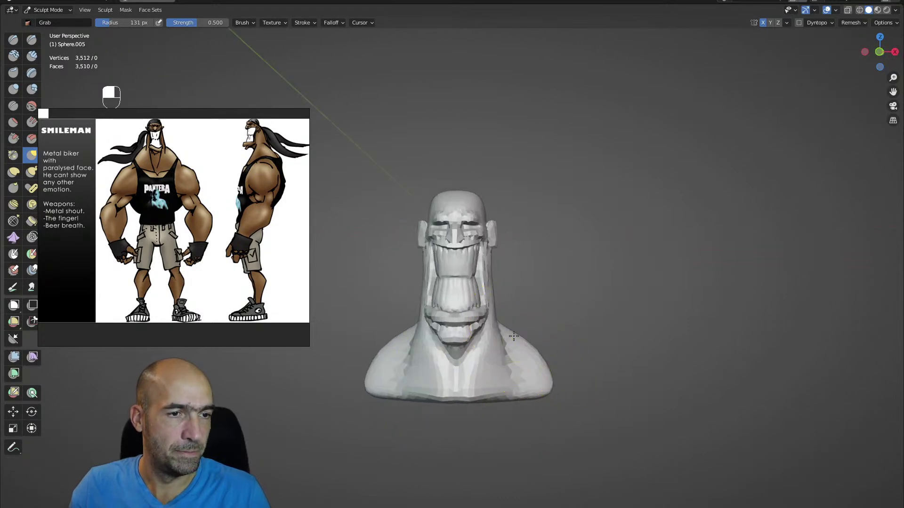
left_click_drag(541, 377, 525, 346)
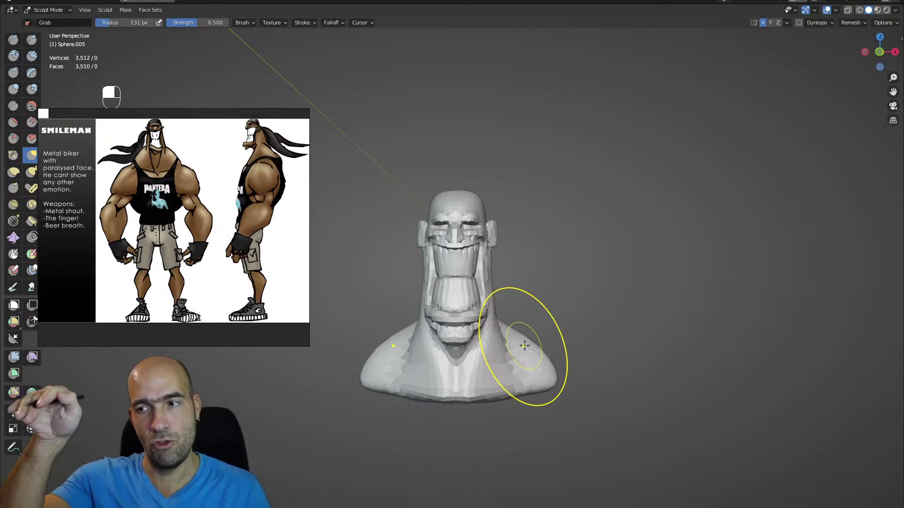
left_click_drag(506, 224, 499, 259, "alt")
left_click_drag(499, 259, 542, 253, "alt+shift")
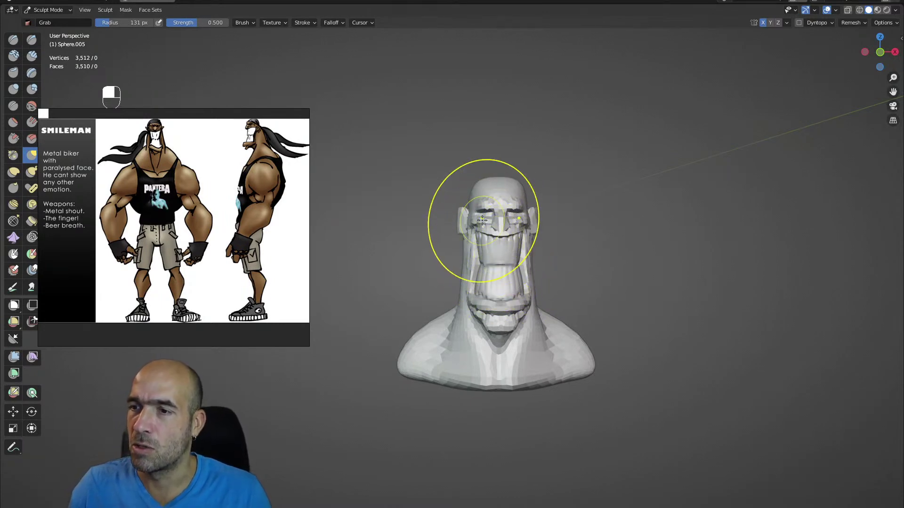
- Build up the slope from neck to shoulders with Clay Strips, smooth it, and work over it with Draw Sharp
left_click_drag(546, 226, 540, 250, "alt")
mouse_move(560, 316)
left_mouse_down("alt+shift")
mouse_move(549, 282)
mouse_move(570, 320)
left_mouse_up("alt+shift")
left_click_drag(570, 322, 564, 293, "ctrl+alt")
left_click_drag(564, 293, 528, 288, "alt+shift")
key("2")
mouse_move(528, 318)
left_mouse_down()
mouse_move(545, 339)
mouse_move(532, 390)
left_mouse_up()
mouse_move(549, 298)
left_mouse_down("shift")
mouse_move(561, 366)
mouse_move(561, 352)
left_mouse_up("shift")
left_click_drag(562, 352, 576, 350, "alt")
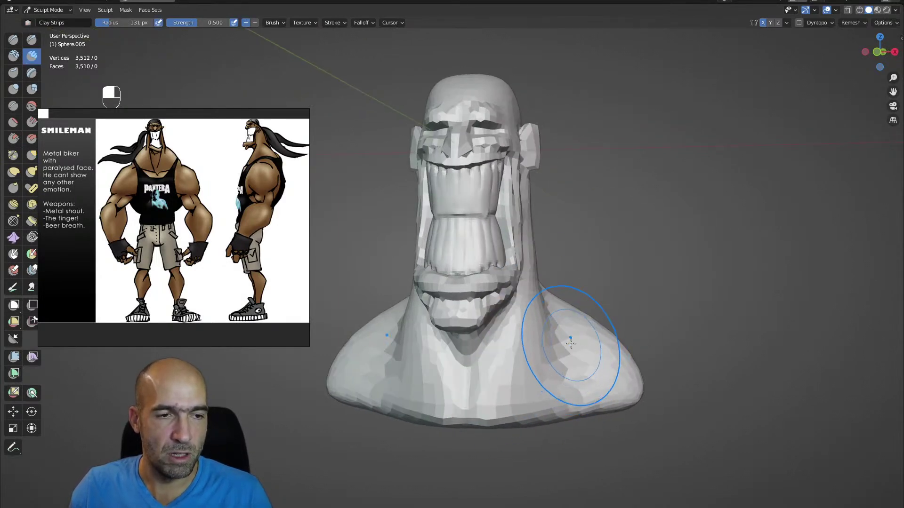
key("1")
mouse_move(556, 312)
left_mouse_down("ctrl")
mouse_move(563, 375)
mouse_move(587, 394)
mouse_move(585, 353)
mouse_move(520, 347)
mouse_move(555, 301)
left_mouse_up("ctrl")
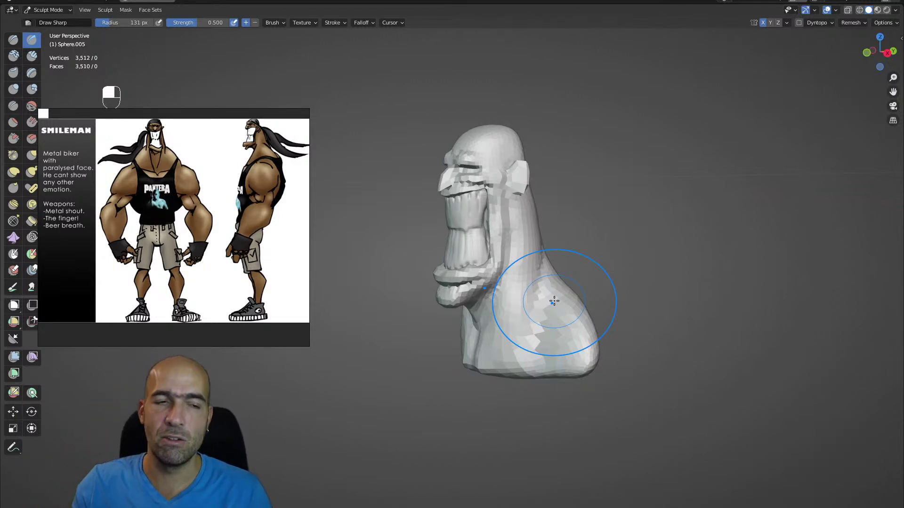
- Pull the back of the shoulders outward with the Grab brush and smooth the back of the neck
left_click_drag(572, 227, 595, 282, "alt")
key("g")
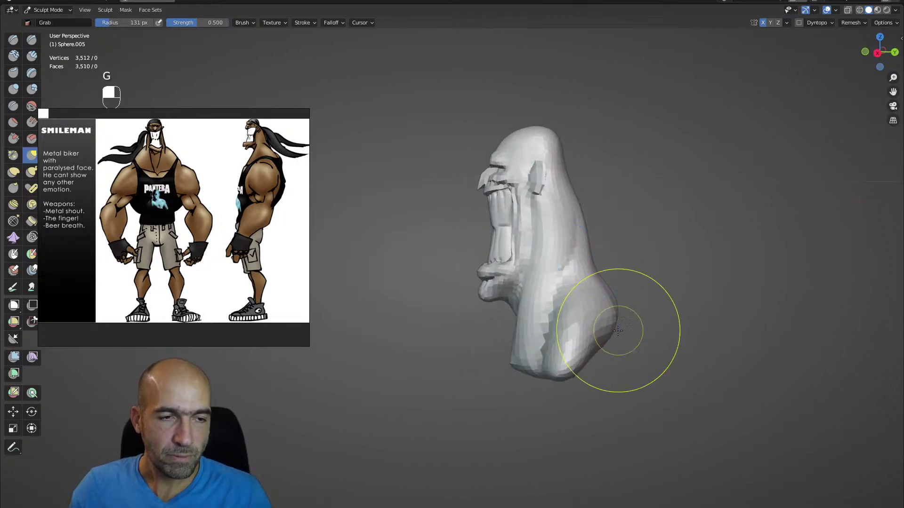
mouse_move(586, 340)
left_mouse_down()
mouse_move(596, 351)
mouse_move(605, 336)
left_mouse_up()
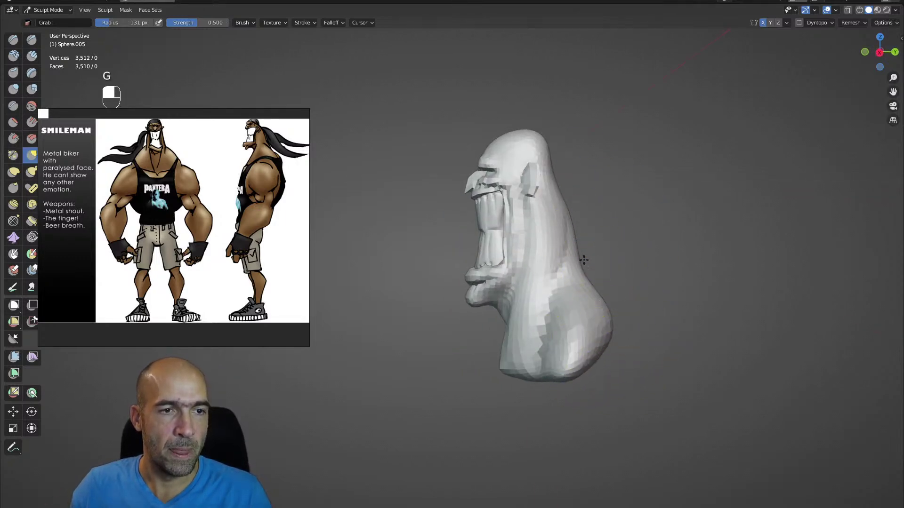
mouse_move(569, 246)
left_mouse_down("shift")
mouse_move(563, 208)
mouse_move(549, 215)
left_mouse_up("shift")
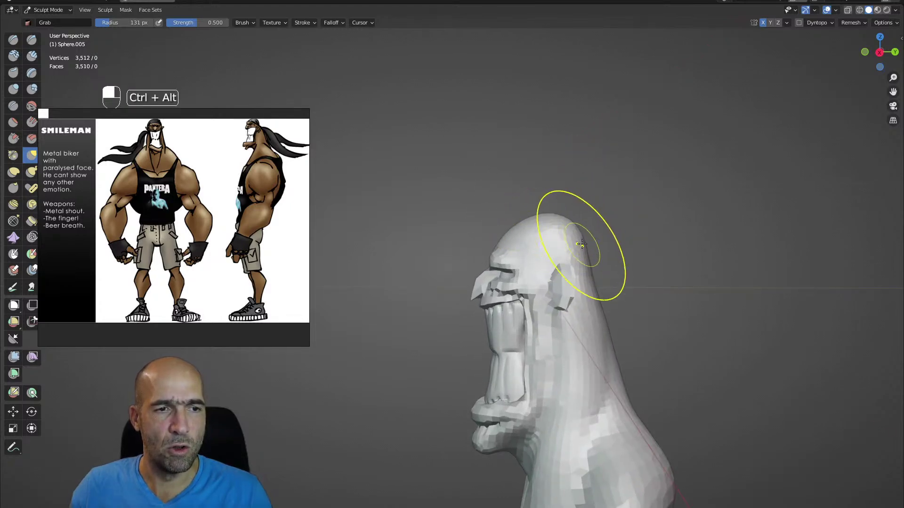
left_click_drag(581, 247, 537, 259, "ctrl+alt")
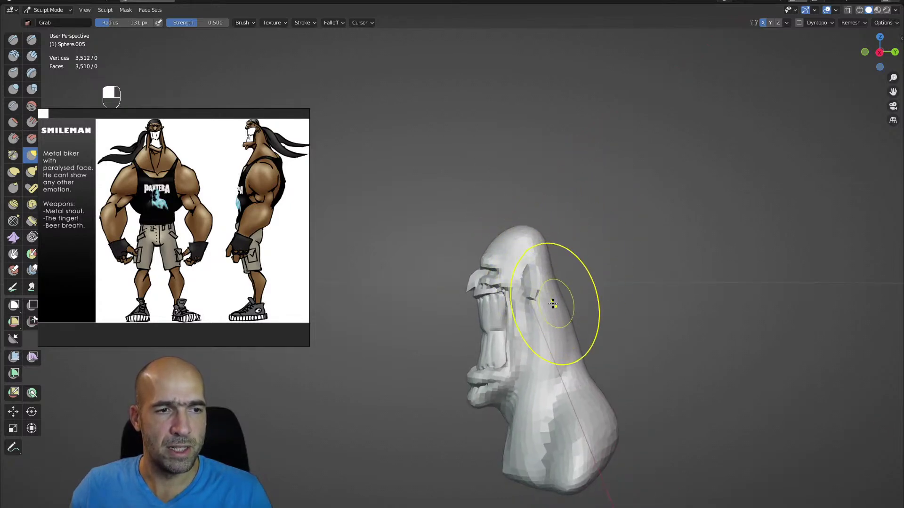
left_click_drag(565, 287, 608, 296, "ctrl+alt")
left_click_drag(608, 297, 555, 338, "alt+shift")
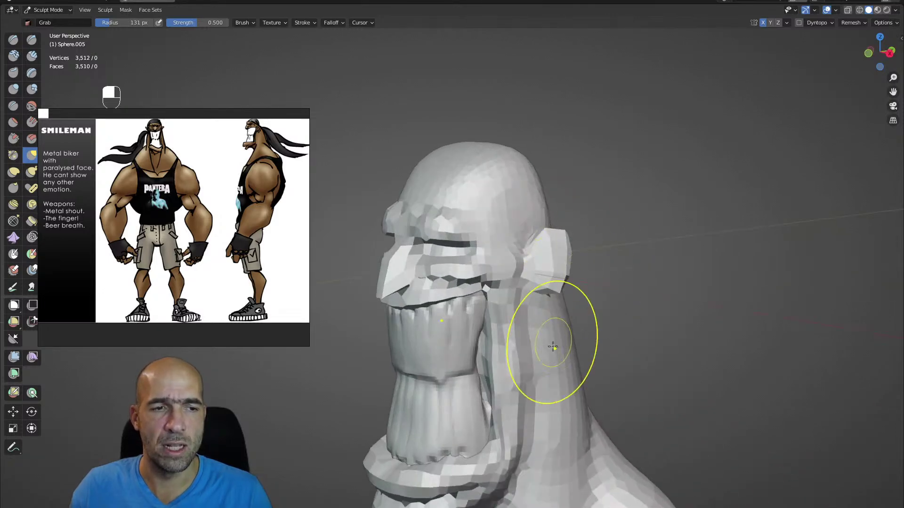
- Refine the sides of the neck with Grab and work the neck base with the Draw brush at 131 px
mouse_move(548, 379)
left_mouse_down("alt")
mouse_move(598, 394)
mouse_move(622, 338)
left_mouse_up("alt")
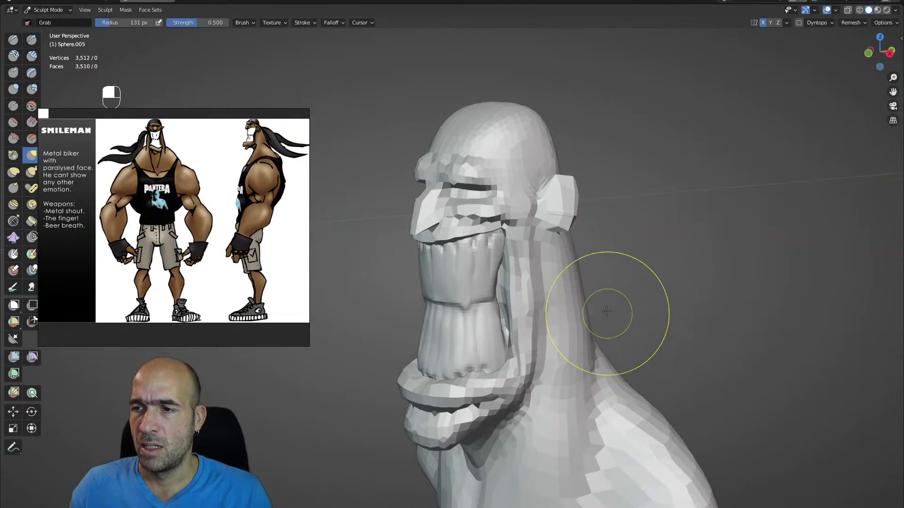
left_click_drag(610, 286, 633, 301, "alt")
mouse_move(642, 287)
left_mouse_down("ctrl+alt")
mouse_move(627, 271)
mouse_move(635, 267)
left_mouse_up("ctrl+alt")
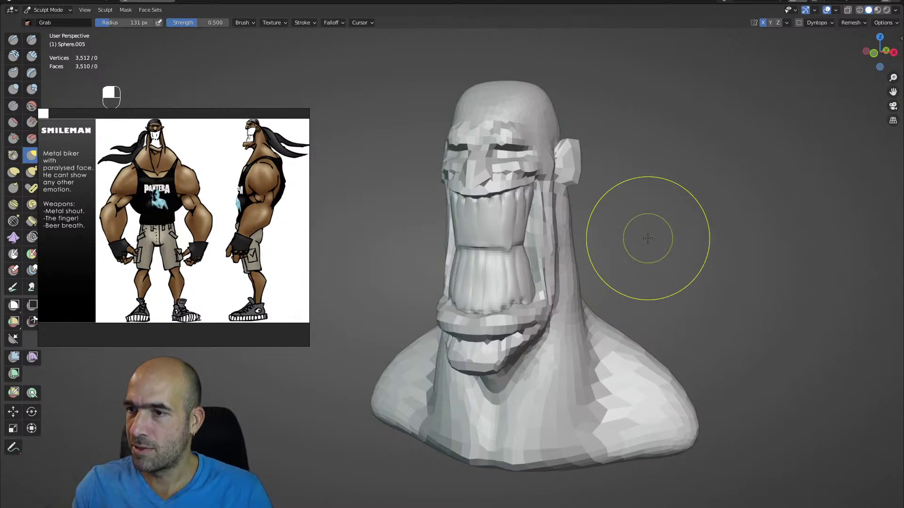
left_click_drag(570, 297, 553, 298, "alt")
left_click_drag(553, 298, 590, 311, "ctrl+alt")
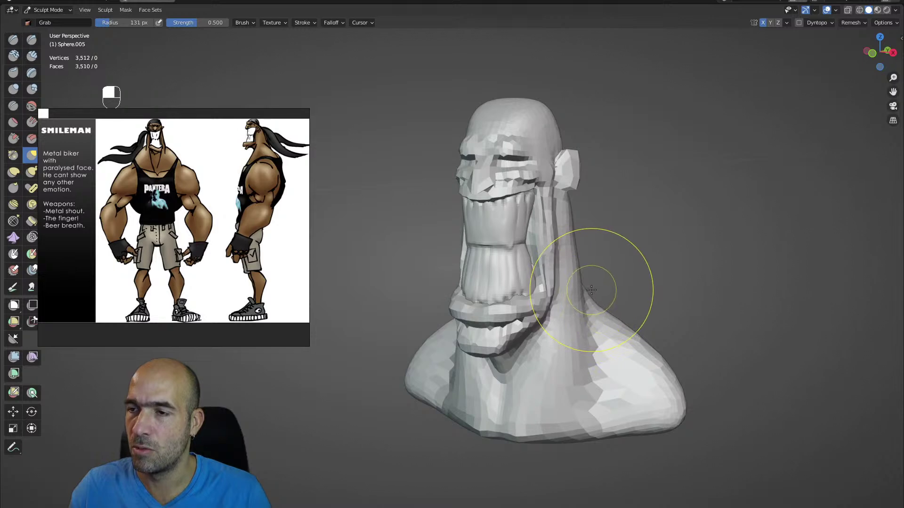
left_click_drag(616, 294, 622, 286, "alt")
mouse_move(621, 286)
left_mouse_down("alt+shift")
mouse_move(615, 300)
mouse_move(630, 296)
mouse_move(590, 333)
mouse_move(575, 266)
left_mouse_up("alt+shift")
key("x")
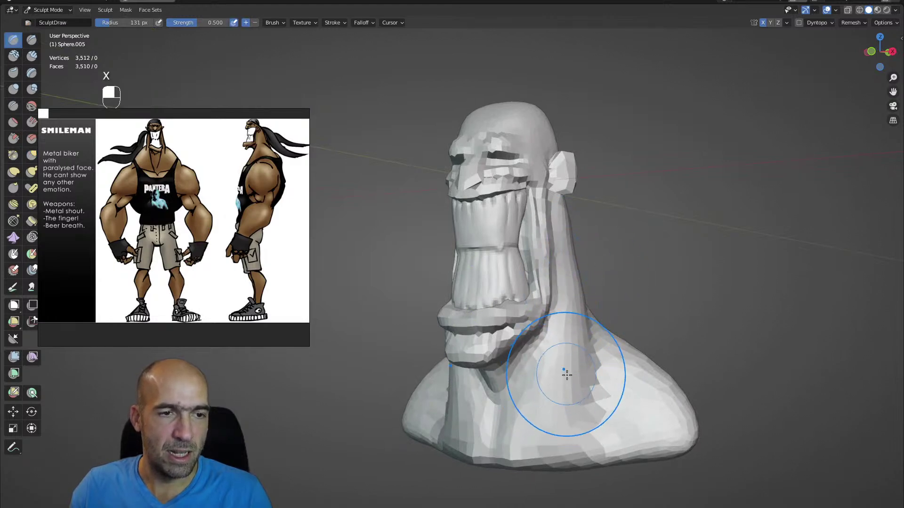
left_click_drag(569, 388, 633, 345, "alt+shift")
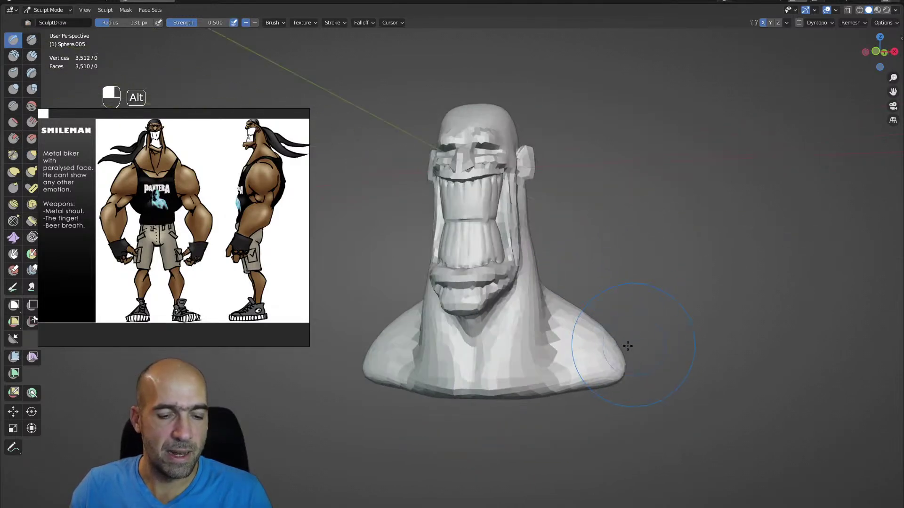
- Switch back to the Grab brush and reshape the shoulders and the back of the skull
key("g")
mouse_move(593, 379)
left_mouse_down("alt")
mouse_move(568, 362)
mouse_move(648, 355)
mouse_move(615, 353)
mouse_move(636, 323)
mouse_move(624, 300)
mouse_move(631, 264)
mouse_move(612, 270)
mouse_move(657, 276)
mouse_move(646, 305)
mouse_move(664, 307)
mouse_move(648, 268)
mouse_move(633, 348)
left_mouse_up("alt")
left_click_drag(633, 349, 641, 180, "ctrl+alt")
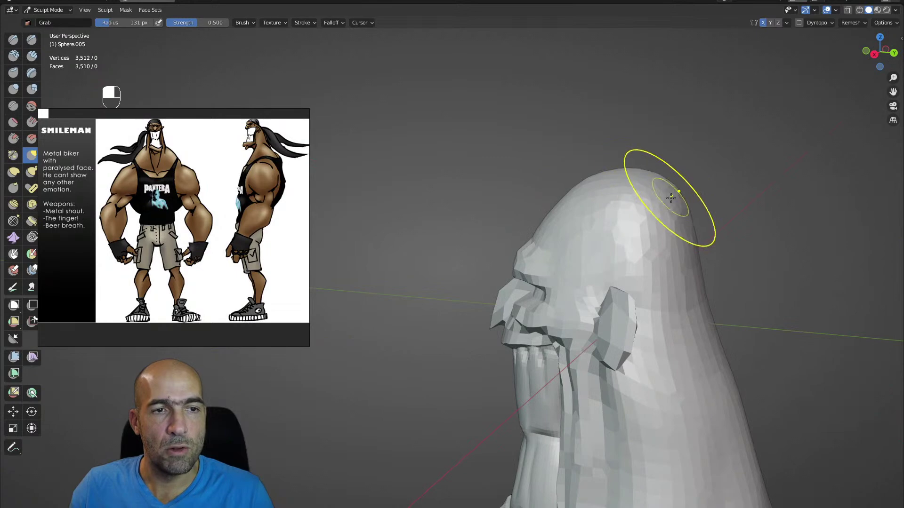
mouse_move(676, 225)
left_mouse_down("alt")
mouse_move(638, 236)
mouse_move(648, 240)
left_mouse_up("alt")
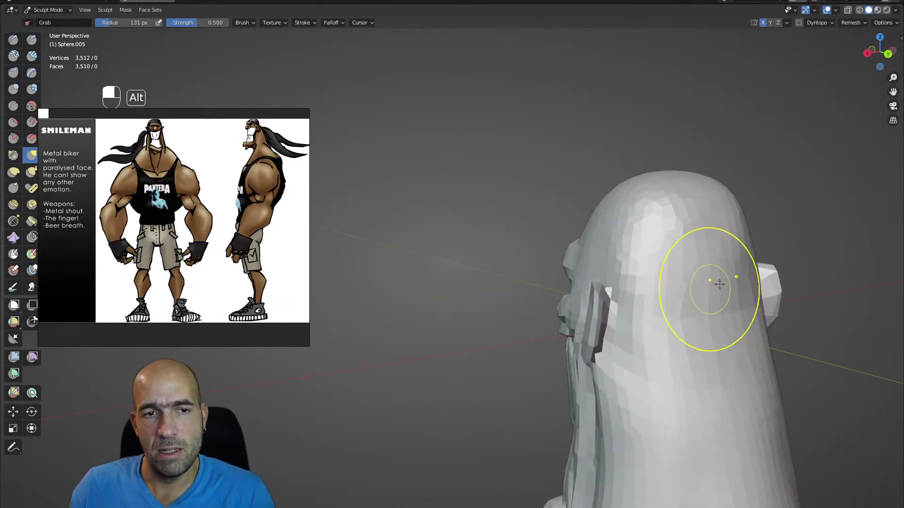
left_click_drag(711, 287, 740, 263, "alt")
left_click_drag(711, 221, 698, 223)
mouse_move(699, 283)
left_mouse_down("alt")
mouse_move(669, 250)
mouse_move(666, 269)
mouse_move(633, 293)
left_mouse_up("alt")
mouse_move(670, 256)
left_mouse_down("alt")
mouse_move(635, 250)
mouse_move(628, 267)
mouse_move(670, 264)
left_mouse_up("alt")
left_click_drag(630, 240, 626, 277, "ctrl+alt")
left_click_drag(626, 361, 627, 268, "alt+shift")
left_click_drag(622, 390, 671, 281, "alt+shift")
left_click_drag(560, 256, 492, 264, "alt")
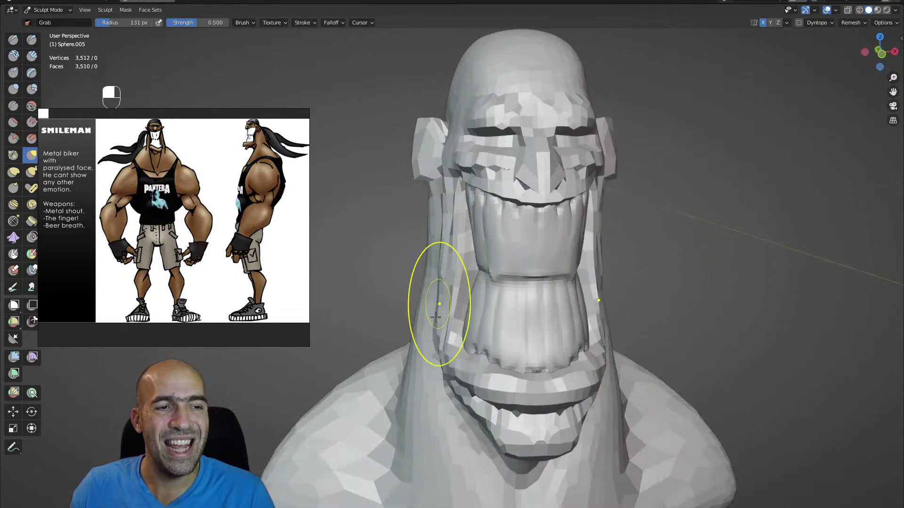
- Adjust the side of the jaw, the back of the neck and the area behind the ears with Grab
left_click_drag(425, 338, 426, 287, "ctrl+alt")
left_click_drag(426, 396, 425, 320, "alt+shift")
mouse_move(426, 325)
left_mouse_down("alt")
mouse_move(471, 356)
mouse_move(450, 366)
left_mouse_up("alt")
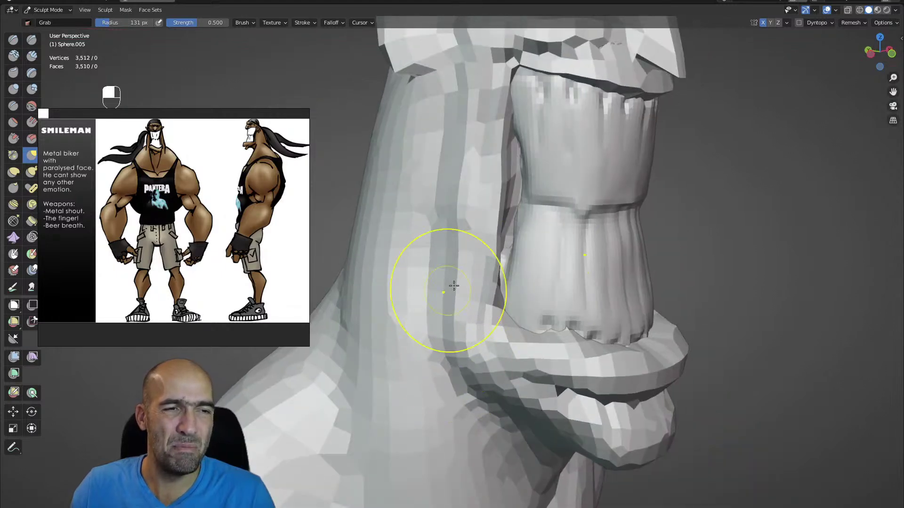
left_click_drag(483, 213, 456, 241, "alt")
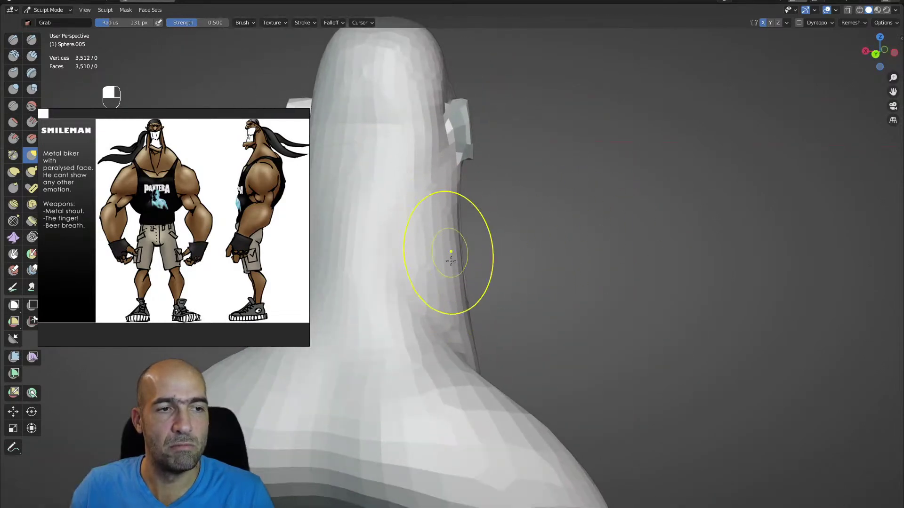
left_click_drag(460, 161, 493, 244, "ctrl+alt")
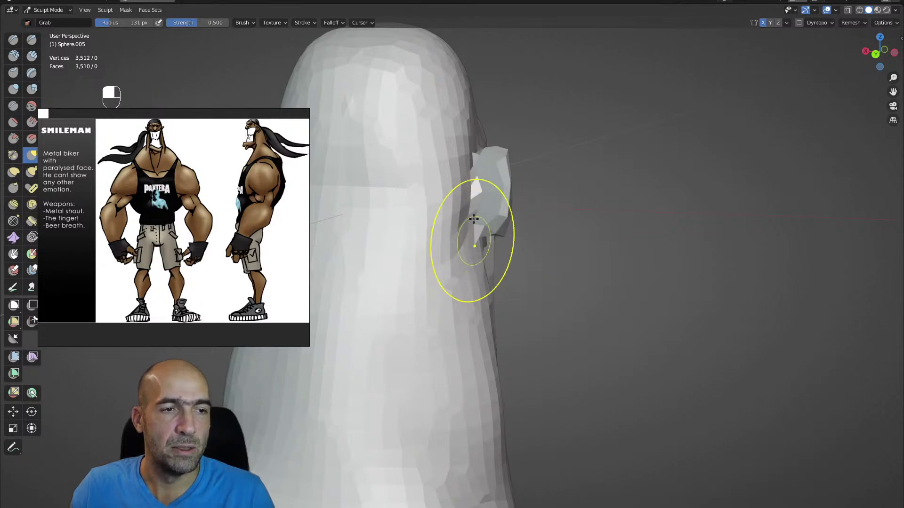
left_click_drag(475, 191, 445, 204, "alt")
left_click_drag(532, 220, 547, 282, "alt")
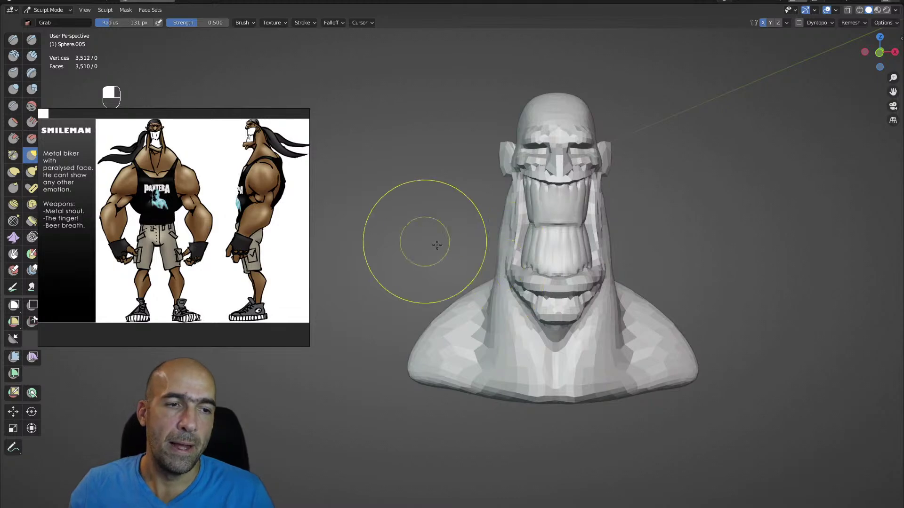
mouse_move(649, 278)
left_mouse_down("alt")
mouse_move(627, 290)
mouse_move(598, 276)
mouse_move(643, 244)
mouse_move(627, 294)
mouse_move(565, 273)
mouse_move(541, 286)
left_mouse_up("alt")
key("g")
left_click_drag(598, 284, 627, 264, "alt+shift")
left_click_drag(627, 264, 621, 289, "ctrl+alt")
- Add a UV sphere as a separate object, move it below the head, and scale it up for the torso
key("ctrl+Tab")
key("shift+a")
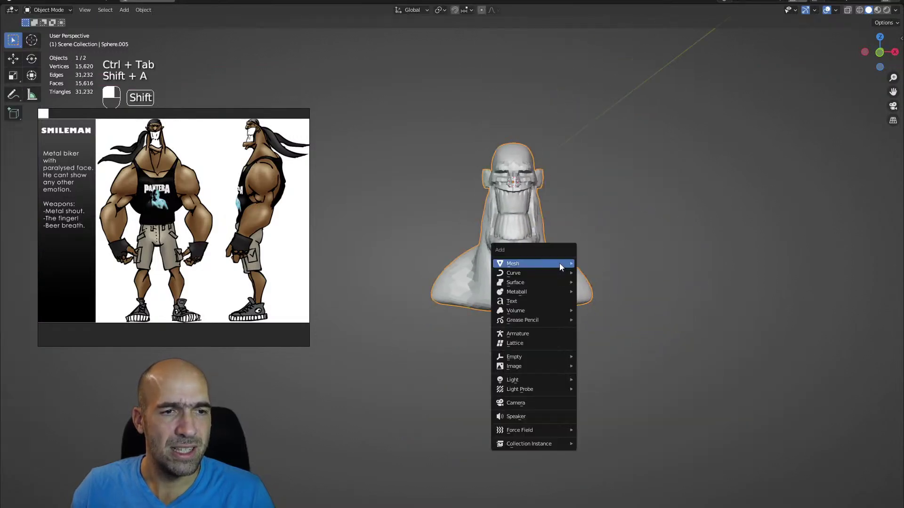
mouse_move(559, 264)
left_click(615, 292)
key("Tab")
scroll(531, 177, "down", 2)
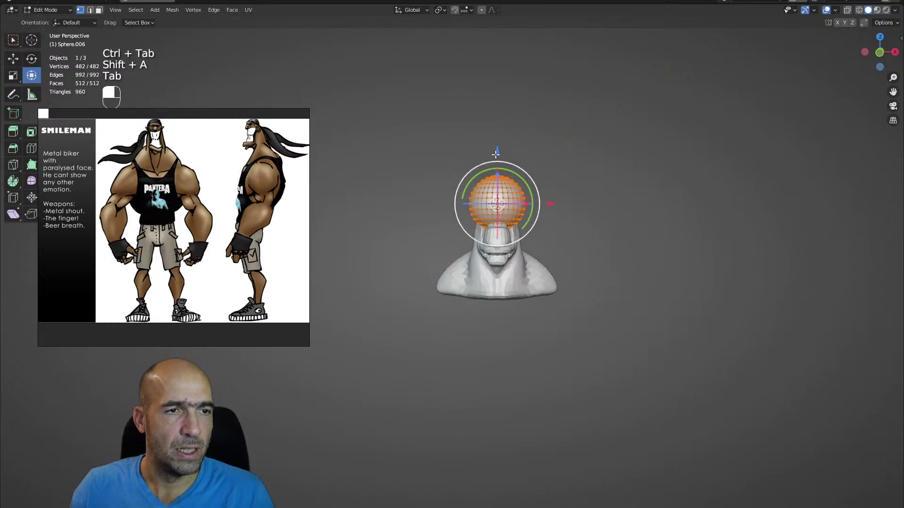
left_click_drag(499, 155, 500, 268)
left_click_drag(558, 278, 582, 285, "alt")
key("s")
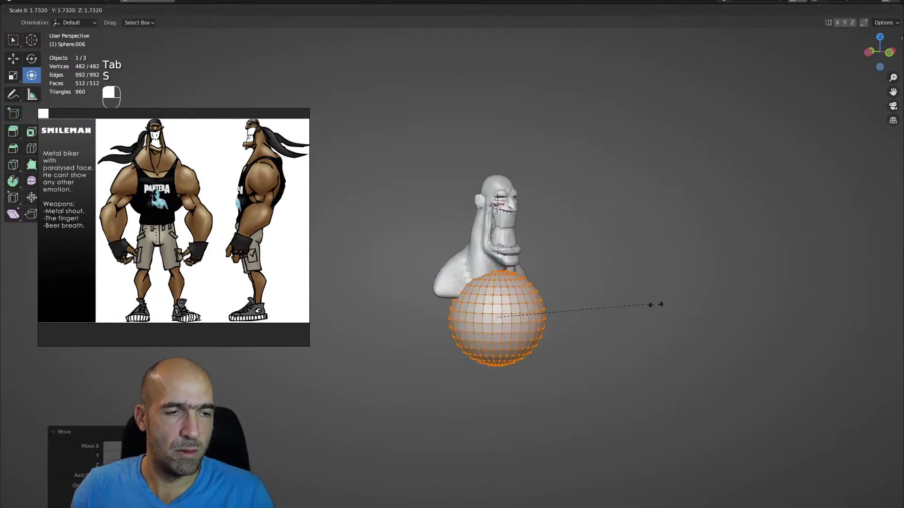
left_click(711, 319)
- Start sculpting the new sphere with X symmetry and shape its upper part into a chest with the Grab brush
key("ctrl+Tab")
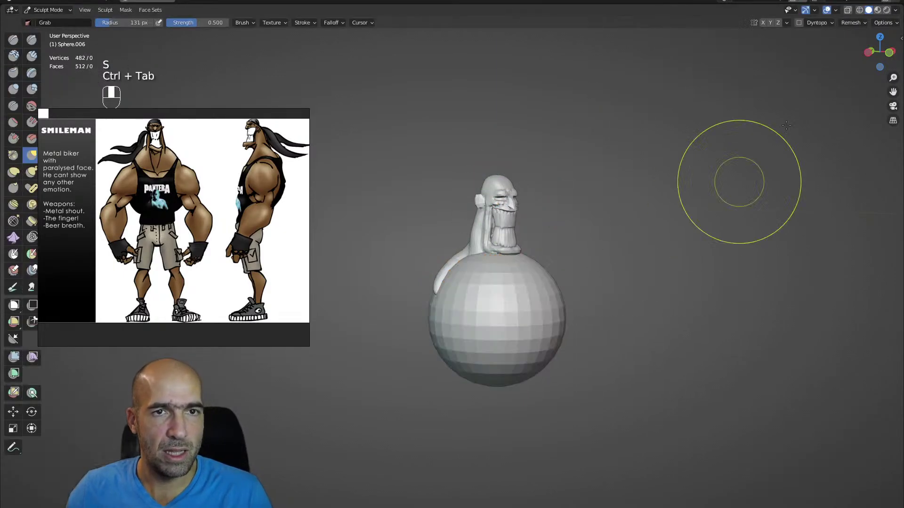
scroll(623, 209, "down", 3)
middle_click_drag(623, 208, 647, 192, "alt")
left_click_drag(523, 263, 515, 255, "alt")
left_click_drag(535, 283, 523, 285)
mouse_move(497, 313)
left_mouse_down()
mouse_move(501, 329)
mouse_move(485, 336)
mouse_move(509, 289)
mouse_move(546, 261)
mouse_move(615, 253)
mouse_move(561, 347)
mouse_move(522, 322)
left_mouse_up()
left_click_drag(521, 321, 536, 316)
- Stretch the torso downward into a tapered waist and pull out the shoulders with the Grab brush
left_click_drag(577, 286, 617, 286, "alt")
mouse_move(518, 294)
left_mouse_down()
mouse_move(492, 306)
mouse_move(540, 280)
mouse_move(503, 283)
left_mouse_up()
mouse_move(524, 347)
left_mouse_down()
mouse_move(578, 356)
mouse_move(512, 369)
mouse_move(510, 400)
left_mouse_up()
left_click_drag(509, 400, 509, 325, "alt+shift")
mouse_move(532, 362)
left_mouse_down()
mouse_move(563, 374)
mouse_move(508, 325)
mouse_move(523, 301)
mouse_move(515, 288)
left_mouse_up()
mouse_move(563, 263)
left_mouse_down("alt")
mouse_move(570, 268)
mouse_move(514, 290)
left_mouse_up("alt")
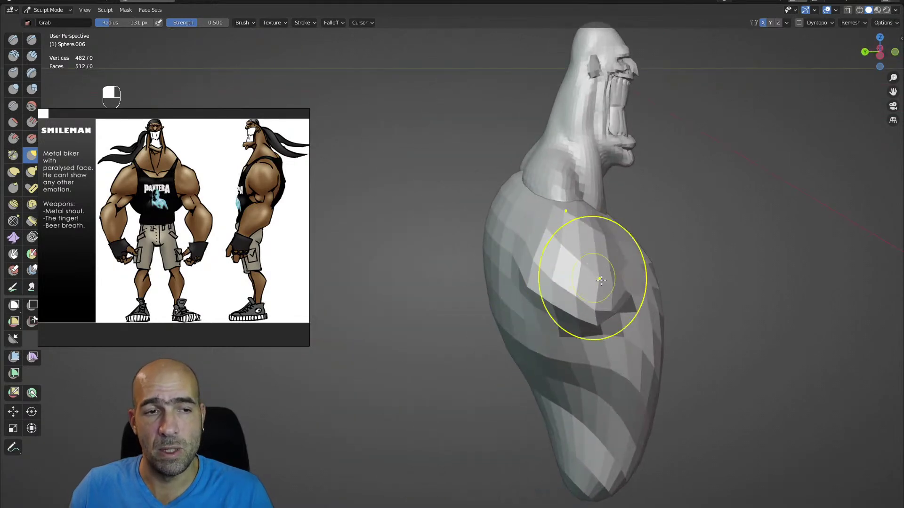
left_click_drag(609, 334, 588, 267, "alt")
left_click_drag(740, 233, 575, 257, "alt")
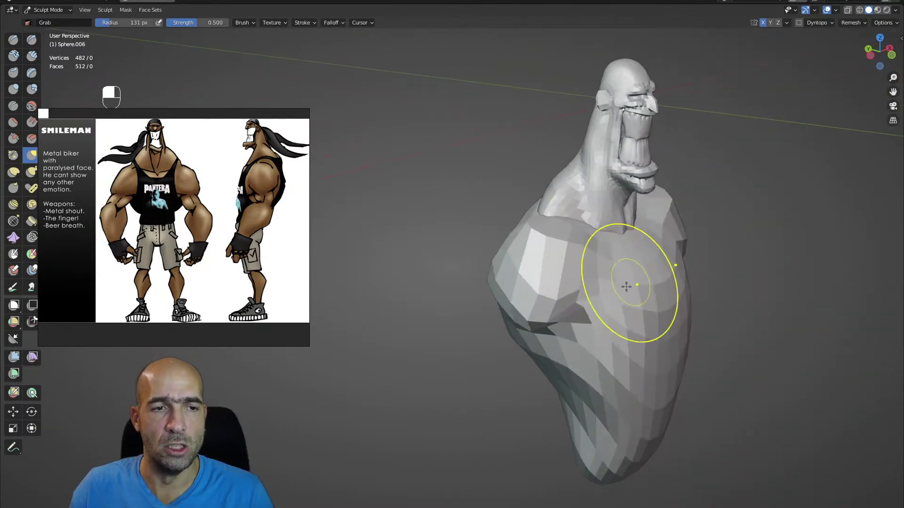
- Try another Grab stroke on the chest and undo the latest strokes on the torso
mouse_move(648, 346)
left_mouse_down("alt")
mouse_move(624, 336)
mouse_move(687, 363)
mouse_move(677, 351)
mouse_move(691, 333)
mouse_move(632, 326)
left_mouse_up("alt")
key("1")
key("g")
left_click_drag(632, 325, 646, 303)
key("ctrl+z")
mouse_move(646, 304)
left_mouse_down("alt")
mouse_move(631, 293)
mouse_move(647, 266)
left_mouse_up("alt")
mouse_move(647, 265)
left_mouse_down("alt")
mouse_move(624, 281)
mouse_move(656, 258)
mouse_move(593, 226)
left_mouse_up("alt")
left_click_drag(593, 226, 673, 233, "alt")
key("ctrl+z")
key("ctrl+z")
key("ctrl+z")
key("ctrl+z")
key("ctrl+z")
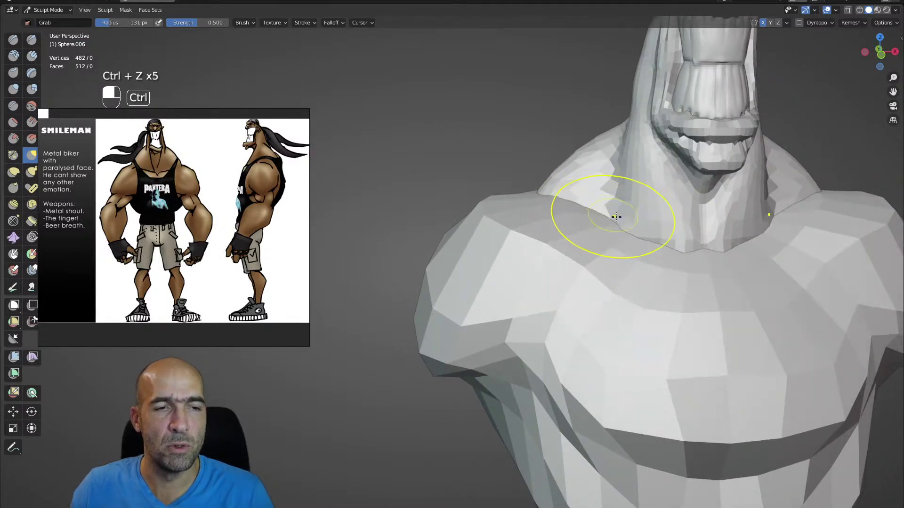
- Reshape the torso's upper back and shoulder from the side with the Grab brush
key("1")
left_click_drag(575, 211, 549, 225, "alt")
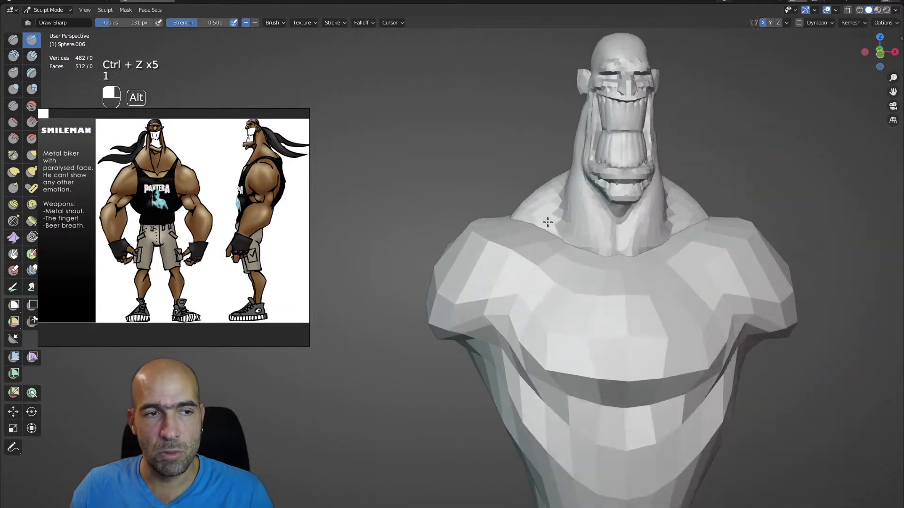
mouse_move(495, 273)
left_mouse_down("alt")
mouse_move(565, 275)
mouse_move(504, 282)
mouse_move(524, 286)
left_mouse_up("alt")
key("g")
left_click_drag(521, 282, 558, 280, "alt")
mouse_move(484, 232)
left_mouse_down()
mouse_move(504, 256)
mouse_move(497, 236)
left_mouse_up()
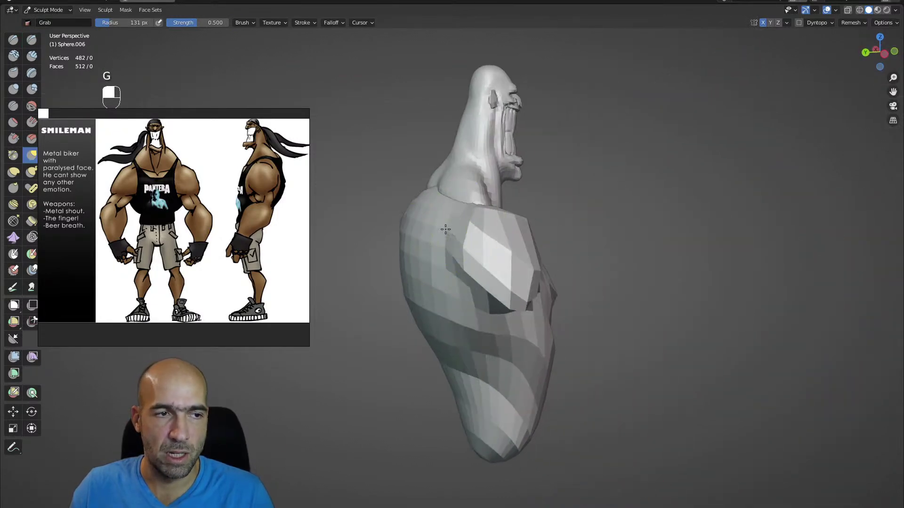
mouse_move(438, 248)
left_mouse_down("alt+shift")
mouse_move(534, 247)
mouse_move(418, 261)
mouse_move(427, 287)
left_mouse_up("alt+shift")
key("1")
left_click_drag(493, 309, 482, 306, "alt")
key("2")
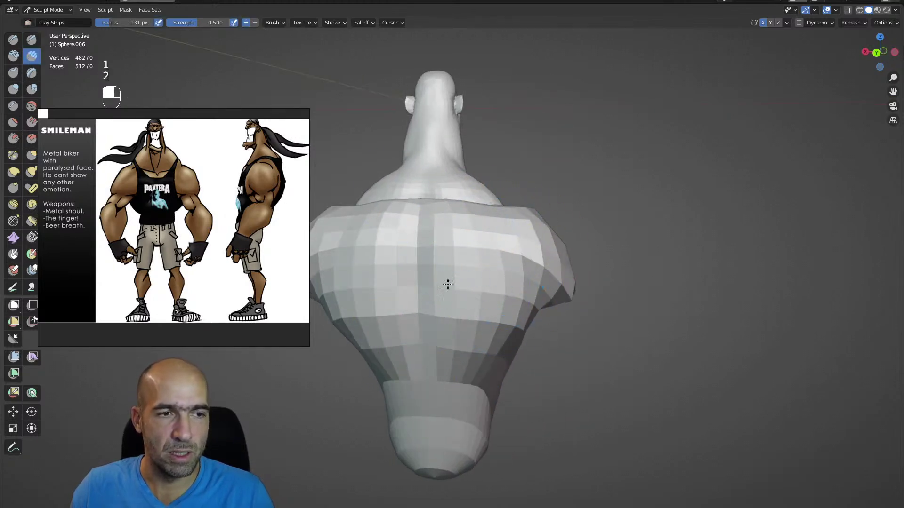
left_click_drag(543, 322, 515, 334, "alt")
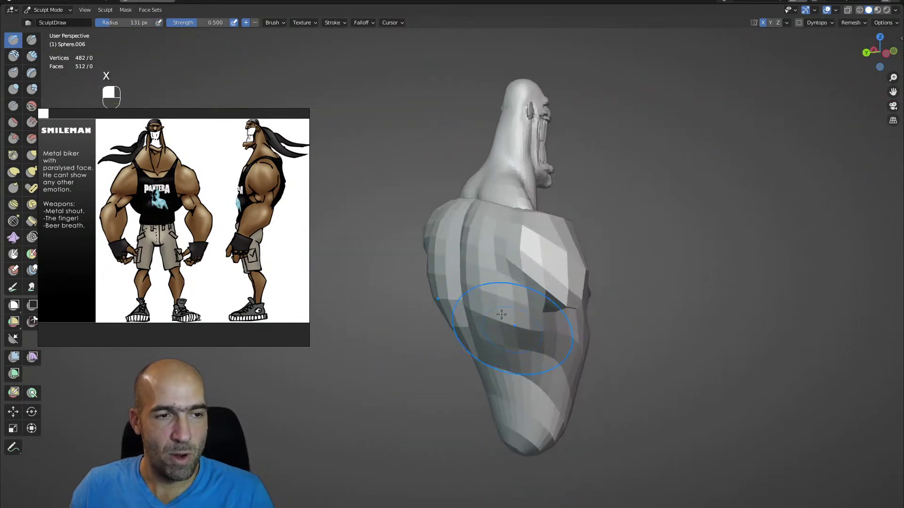
mouse_move(555, 405)
left_mouse_down("alt")
mouse_move(525, 384)
mouse_move(565, 301)
mouse_move(598, 343)
mouse_move(576, 339)
left_mouse_up("alt")
key("1")
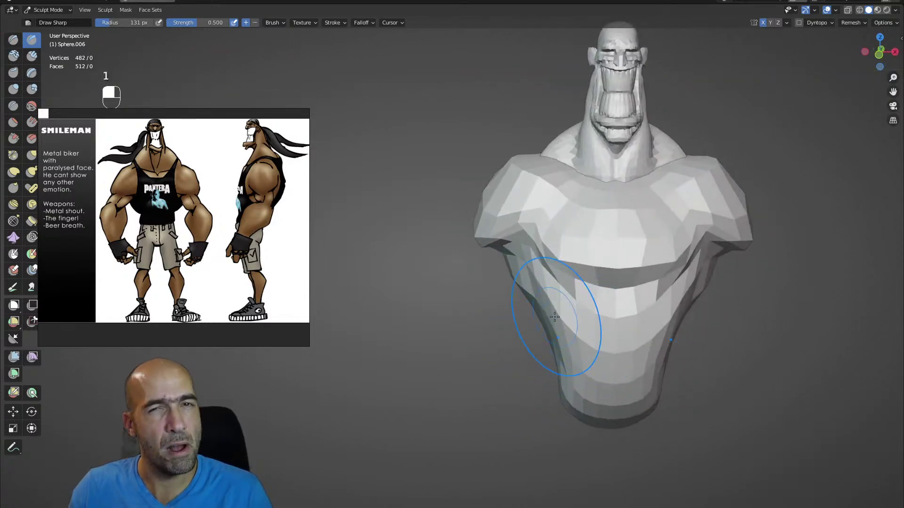
- Enlarge the Grab brush to a 178 px radius and adjust the outline of the torso's shoulders
key("g")
key("bracketright")
key("bracketright")
key("bracketright")
mouse_move(466, 215)
left_mouse_down()
mouse_move(466, 232)
mouse_move(525, 218)
mouse_move(473, 189)
mouse_move(443, 213)
mouse_move(457, 228)
left_mouse_up()
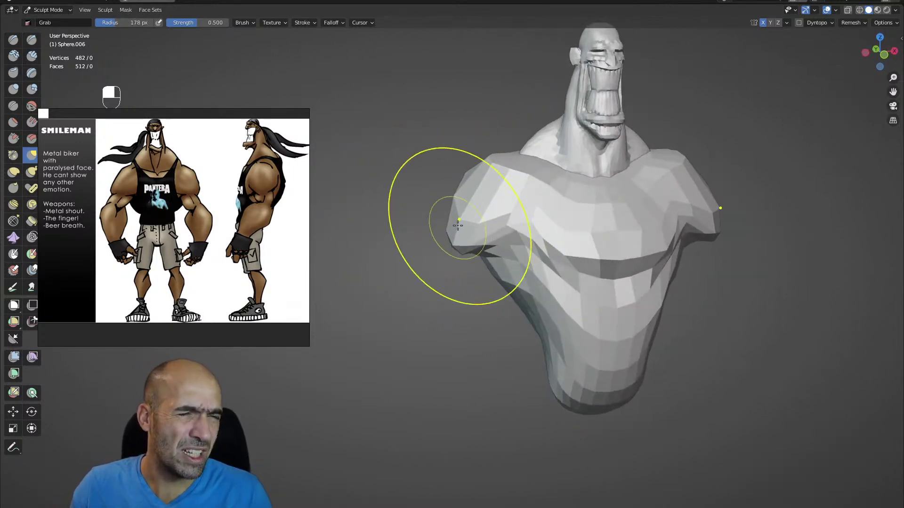
mouse_move(524, 194)
left_mouse_down("ctrl+alt")
mouse_move(519, 202)
mouse_move(524, 159)
mouse_move(460, 198)
mouse_move(463, 231)
left_mouse_up("ctrl+alt")
scroll(489, 241, "up", 4)
left_click_drag(516, 226, 500, 258, "alt+shift")
scroll(522, 239, "down", 1)
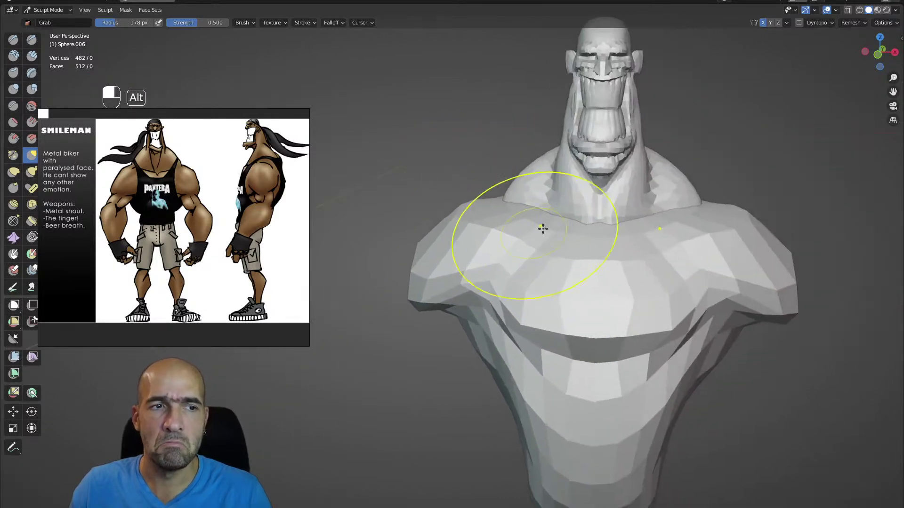
- Switch sculpting to the head mesh, widen its trapezius over the shoulders with Grab, and return to the torso
key("alt+q")
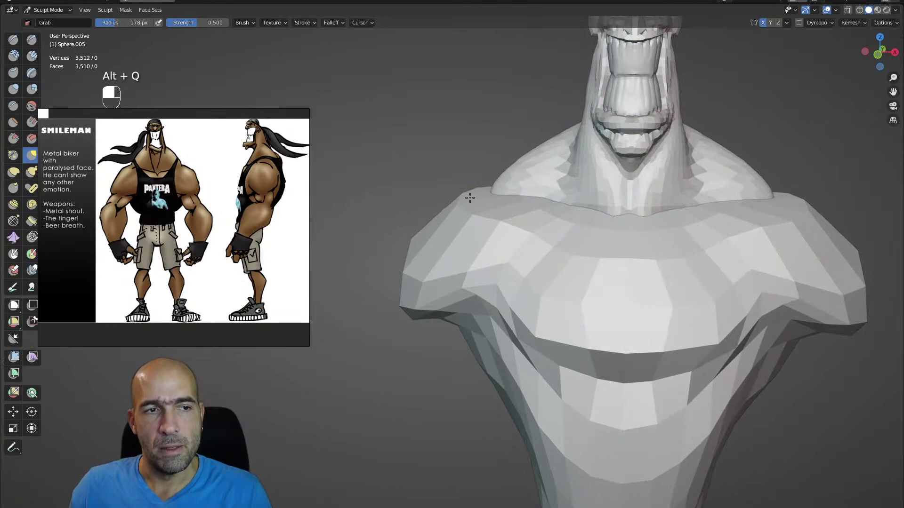
scroll(502, 250, "up", 1)
scroll(499, 283, "up", 2)
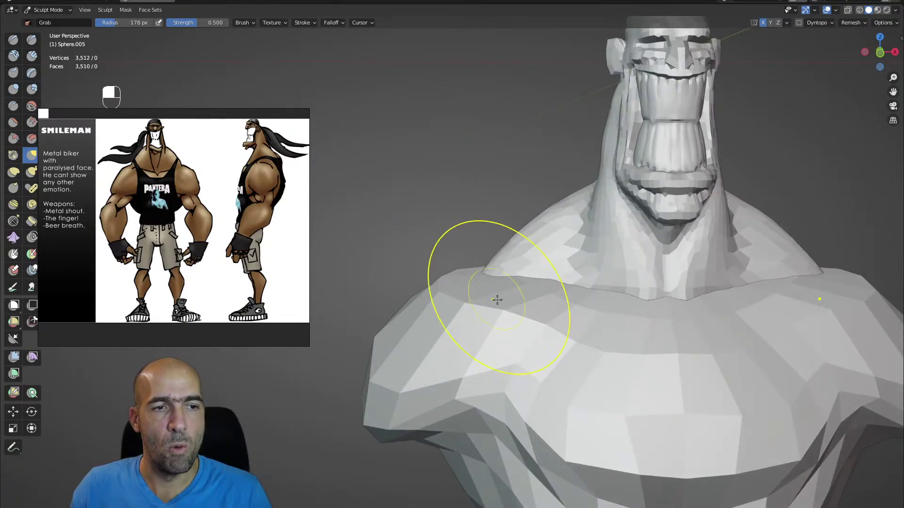
scroll(497, 299, "down", 2)
key("alt+q")
middle_click_drag(527, 304, 479, 281)
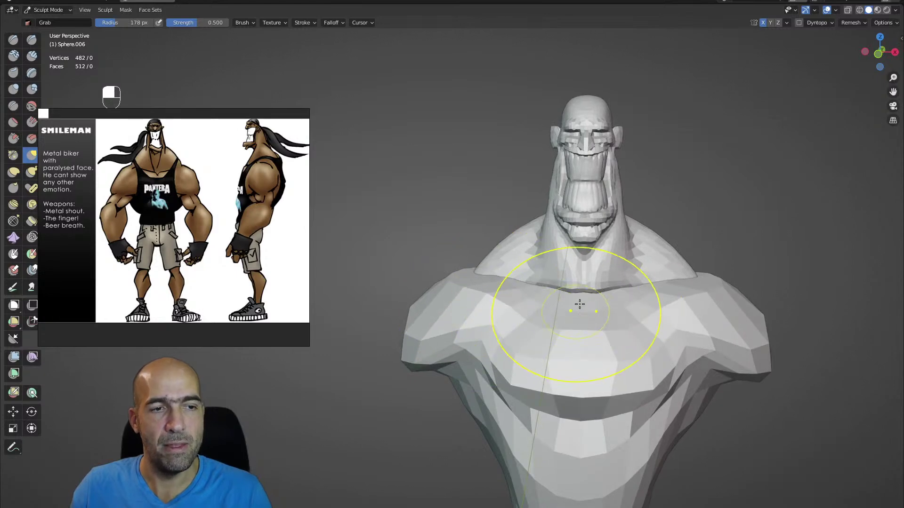
- Switch sculpting to the head mesh and nudge the back of the head in profile with the Grab brush
scroll(612, 289, "up", 2)
middle_click_drag(637, 334, 588, 276)
left_click_drag(658, 232, 572, 364, "alt+shift")
left_click_drag(571, 364, 571, 327, "ctrl+alt")
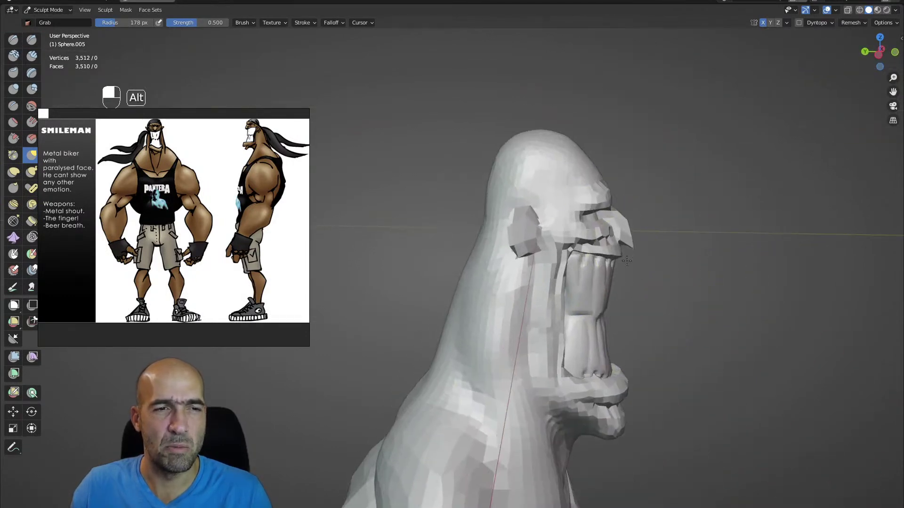
left_click_drag(652, 232, 648, 200, "ctrl+alt")
scroll(623, 136, "down", 4)
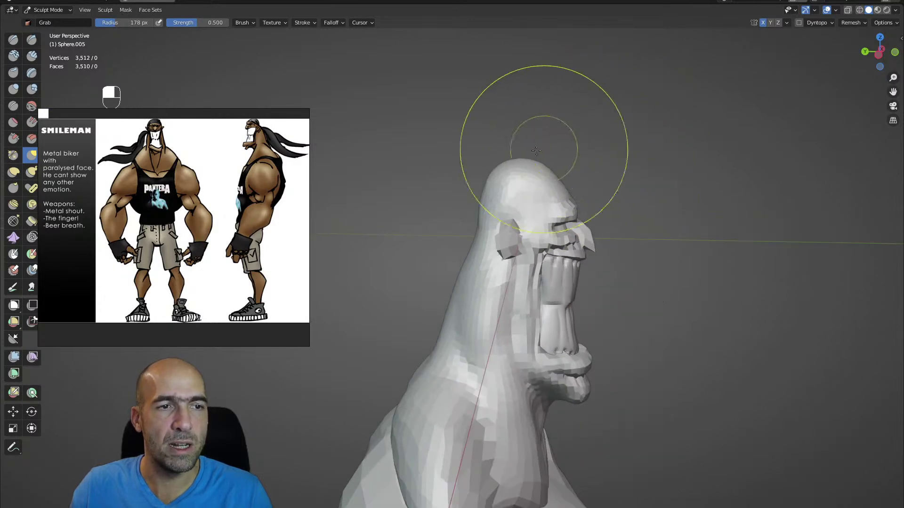
left_click_drag(487, 201, 493, 205)
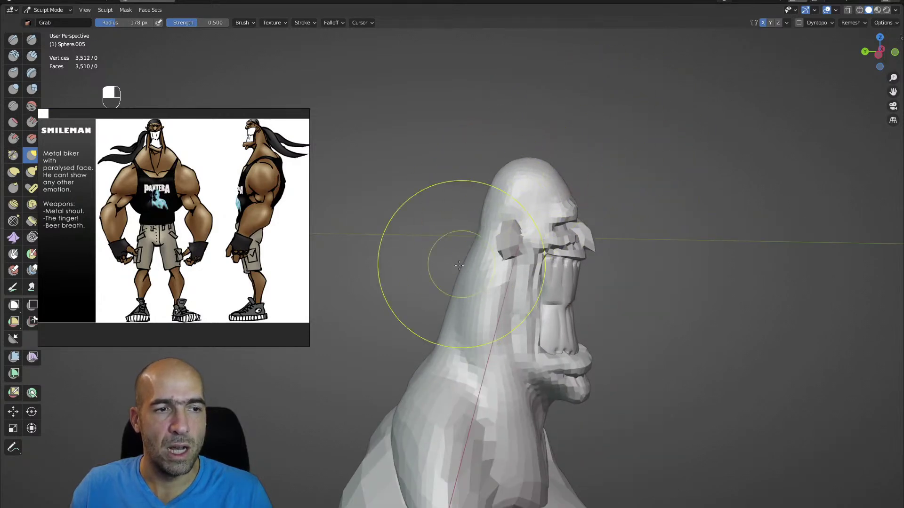
left_click_drag(654, 230, 611, 246, "ctrl+alt")
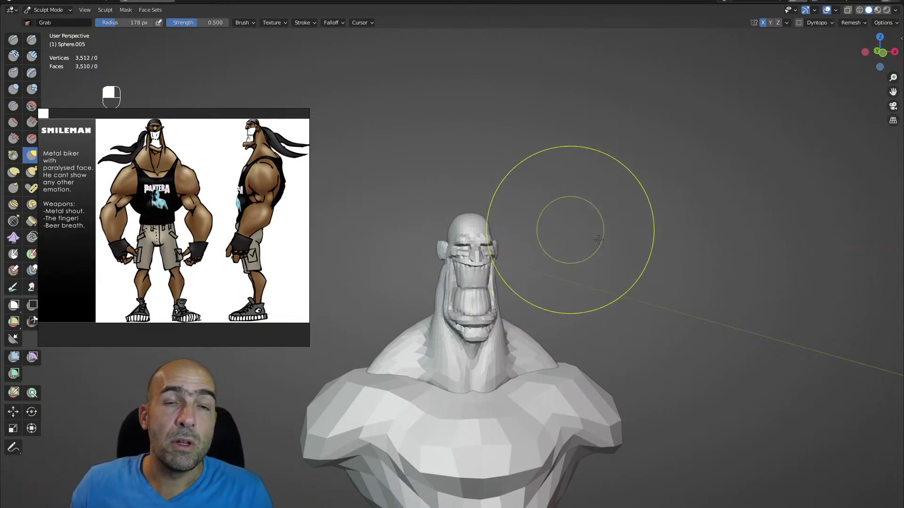
- Adjust the sides of the neck and the area behind the jaw with the Grab brush
left_click_drag(642, 267, 661, 229, "alt")
left_click_drag(661, 228, 530, 263, "alt+shift")
key("g")
mouse_move(426, 262)
left_mouse_down()
mouse_move(508, 268)
mouse_move(504, 250)
left_mouse_up()
mouse_move(504, 249)
left_mouse_down("alt+shift")
mouse_move(530, 271)
mouse_move(499, 264)
mouse_move(560, 257)
left_mouse_up("alt+shift")
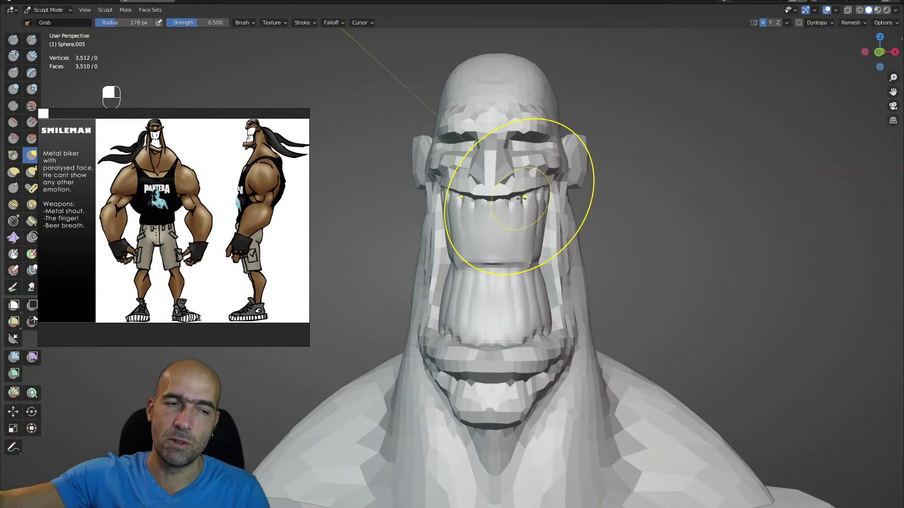
mouse_move(521, 199)
left_mouse_down("alt")
mouse_move(688, 323)
mouse_move(647, 323)
left_mouse_up("alt")
key("g")
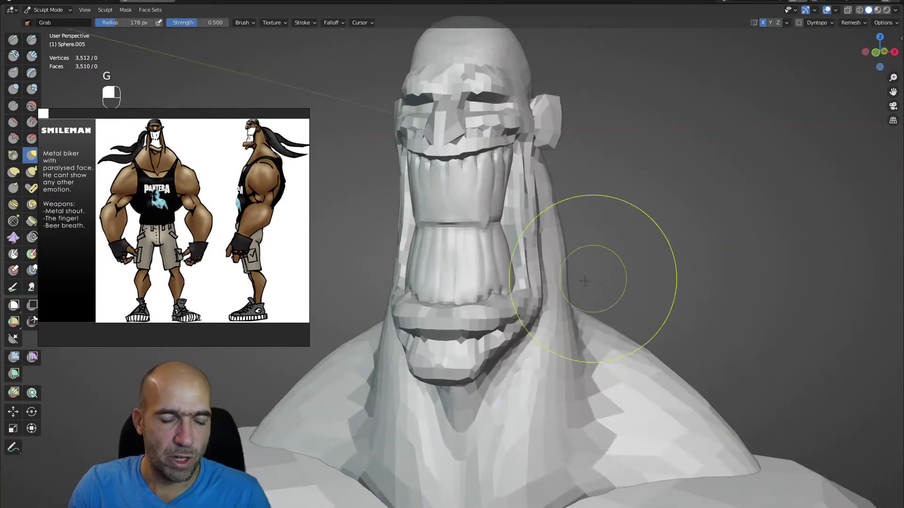
mouse_move(567, 297)
left_mouse_down()
mouse_move(575, 282)
mouse_move(566, 312)
mouse_move(542, 314)
mouse_move(572, 337)
mouse_move(568, 349)
left_mouse_up()
left_click_drag(568, 349, 527, 352, "alt")
mouse_move(570, 301)
left_mouse_down()
mouse_move(569, 258)
mouse_move(580, 271)
left_mouse_up()
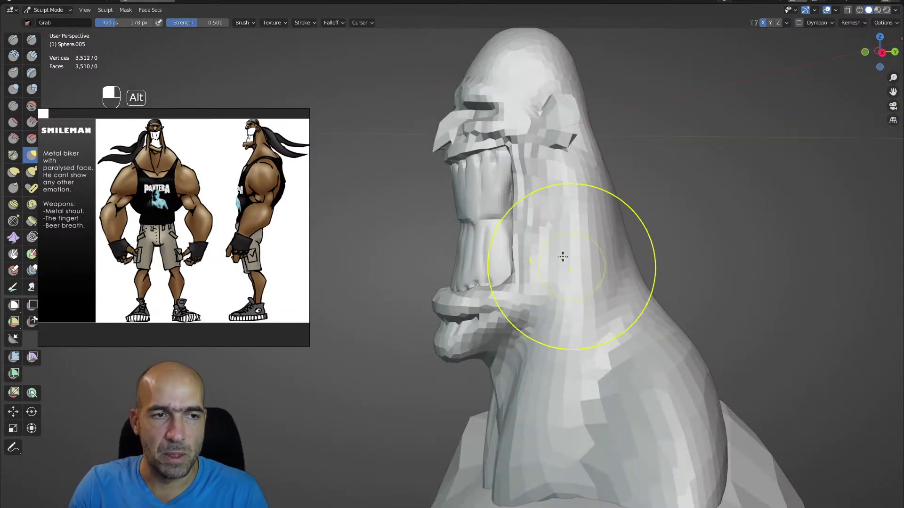
- Examine the proportions of the head, neck and shoulders from the side and front against the reference image
left_click_drag(517, 256, 518, 357, "alt+shift")
left_click_drag(518, 357, 523, 325, "ctrl+alt")
left_click_drag(522, 325, 542, 235, "alt+shift")
left_click_drag(542, 283, 609, 301, "alt")
left_click_drag(735, 290, 715, 326, "alt")
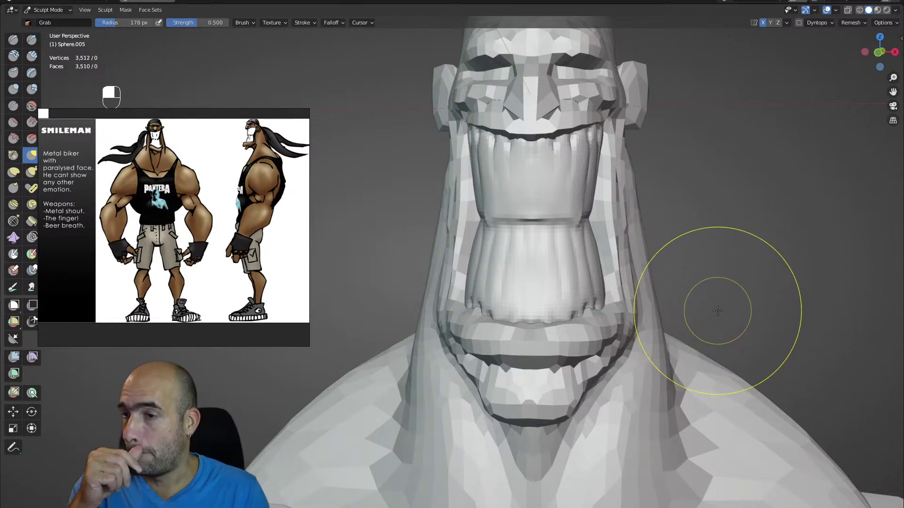
left_click_drag(716, 311, 611, 387, "ctrl+alt")
left_click_drag(611, 388, 689, 327, "alt+shift")
left_click_drag(689, 328, 751, 296, "alt+shift")
left_click_drag(726, 349, 759, 301, "alt+shift")
left_click_drag(719, 328, 664, 346, "ctrl+alt")
left_click_drag(664, 346, 682, 355, "alt")
- Make the torso the sculpted object and examine its side profile together with the head and neck
key("alt+q")
key("alt+q")
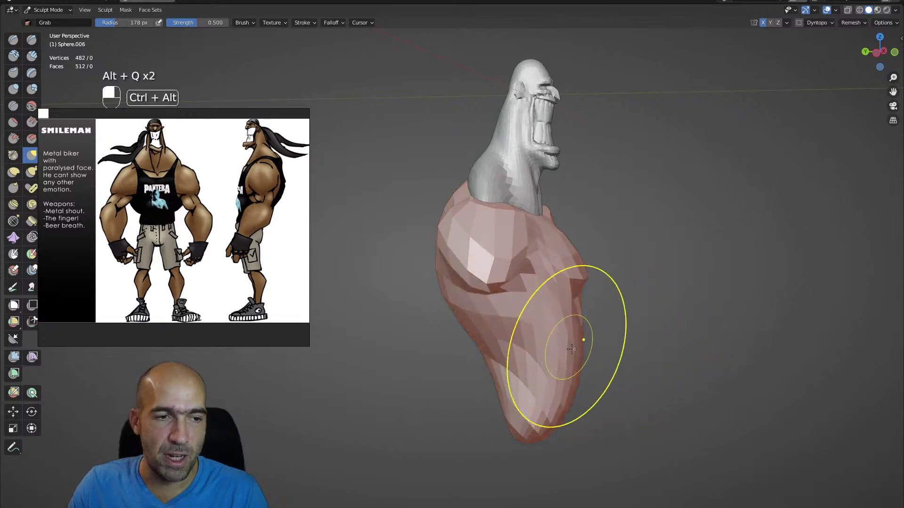
left_click_drag(565, 343, 522, 367, "alt")
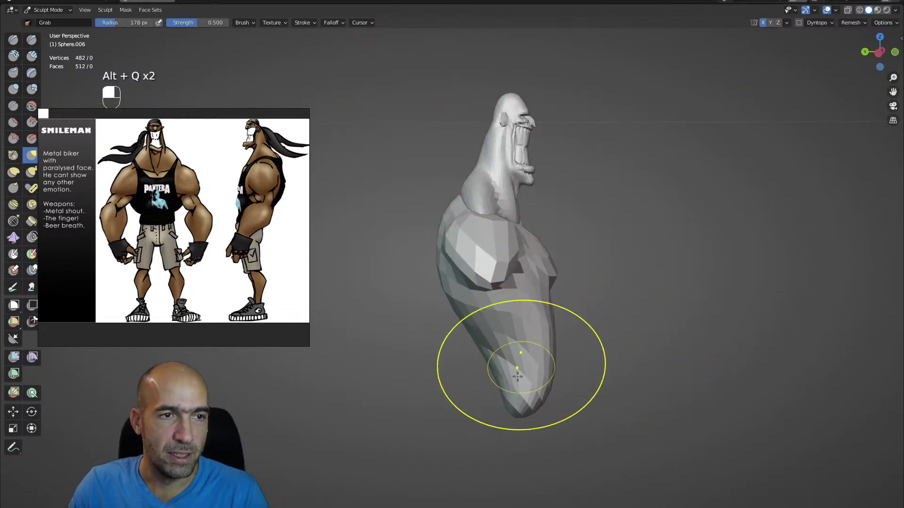
left_click_drag(506, 422, 525, 396, "alt+shift")
left_click_drag(597, 269, 452, 257, "ctrl+alt")
left_click_drag(546, 229, 522, 266, "alt+shift")
scroll(552, 240, "up", 4)
key("alt+q")
mouse_move(602, 328)
left_mouse_down("ctrl+alt")
mouse_move(572, 325)
mouse_move(598, 309)
mouse_move(578, 311)
mouse_move(556, 344)
mouse_move(574, 322)
mouse_move(601, 333)
mouse_move(632, 323)
left_mouse_up("ctrl+alt")
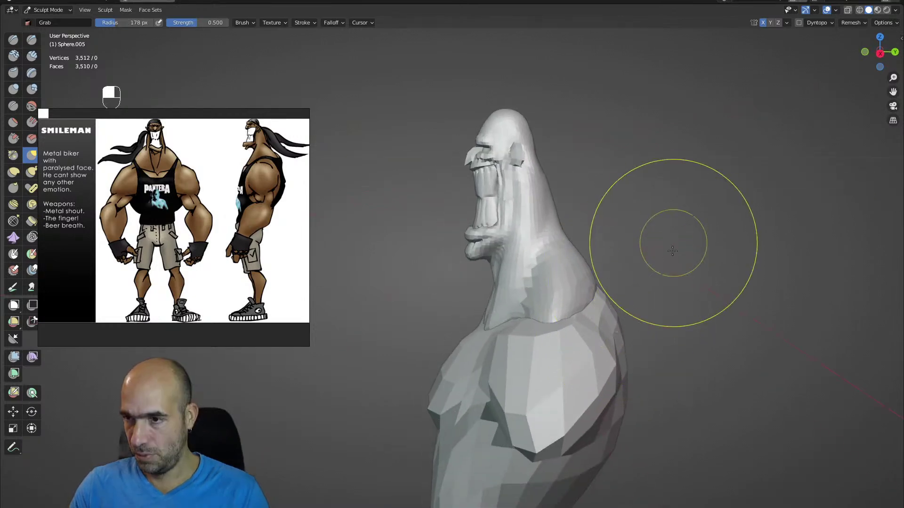
- Examine the nose, eye and mouth area of the head closely in profile
mouse_move(672, 283)
left_mouse_down("ctrl+alt")
mouse_move(684, 330)
mouse_move(685, 278)
mouse_move(670, 268)
mouse_move(625, 292)
mouse_move(656, 322)
mouse_move(647, 318)
mouse_move(667, 287)
left_mouse_up("ctrl+alt")
key("alt+q")
left_click_drag(667, 287, 670, 349, "alt+shift")
mouse_move(608, 150)
left_mouse_down("alt+shift")
mouse_move(583, 212)
mouse_move(537, 202)
mouse_move(541, 210)
mouse_move(510, 223)
mouse_move(543, 277)
mouse_move(518, 258)
mouse_move(506, 300)
left_mouse_up("alt+shift")
key("alt+q")
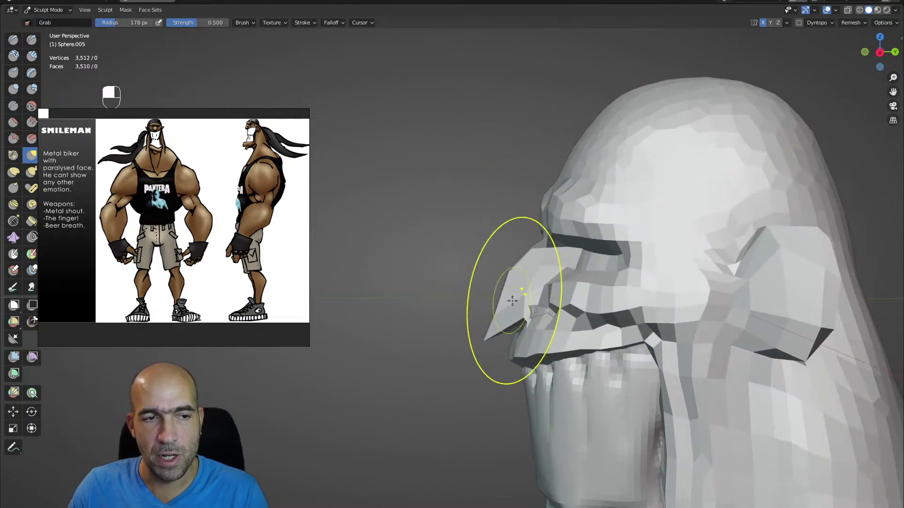
- Make the head mesh the sculpting target again and reduce the Grab brush radius to 116 px around the eyes
key("alt+q")
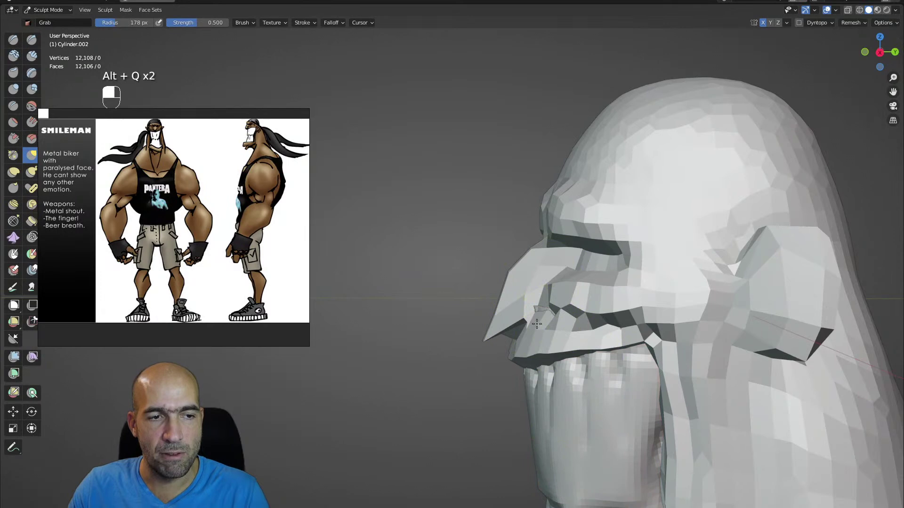
mouse_move(544, 323)
left_mouse_down("ctrl+alt")
mouse_move(492, 323)
mouse_move(585, 303)
mouse_move(544, 323)
left_mouse_up("ctrl+alt")
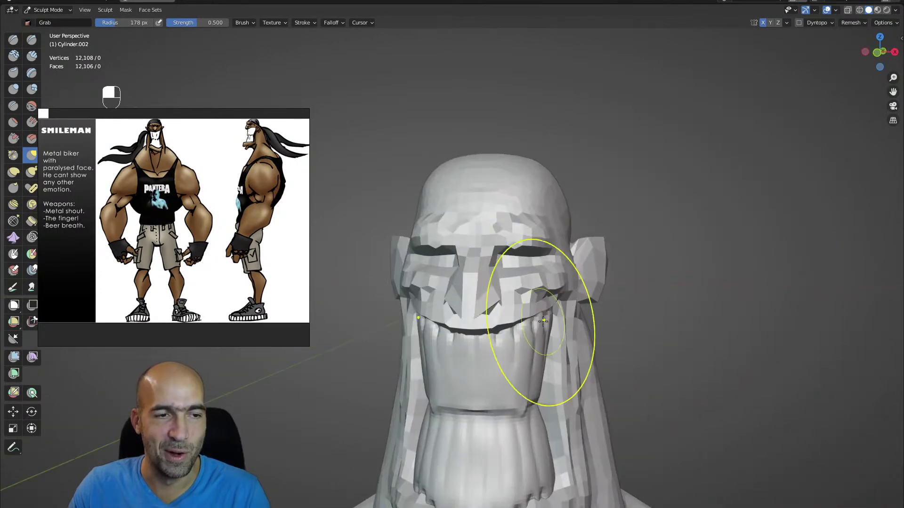
key("alt+q")
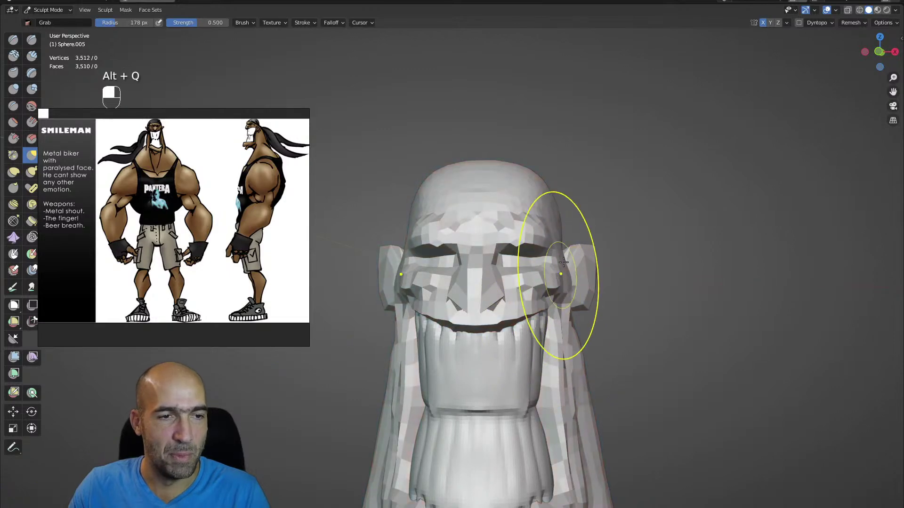
mouse_move(588, 238)
left_mouse_down("ctrl+alt")
mouse_move(632, 212)
mouse_move(622, 158)
mouse_move(581, 148)
left_mouse_up("ctrl+alt")
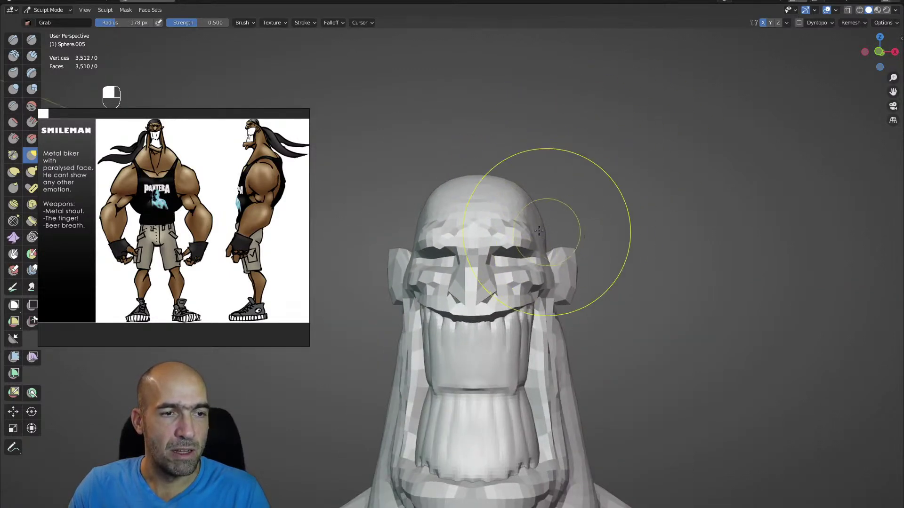
left_click_drag(624, 233, 525, 240, "alt")
mouse_move(568, 275)
left_mouse_down("alt+shift")
mouse_move(535, 277)
mouse_move(527, 252)
mouse_move(524, 274)
left_mouse_up("alt+shift")
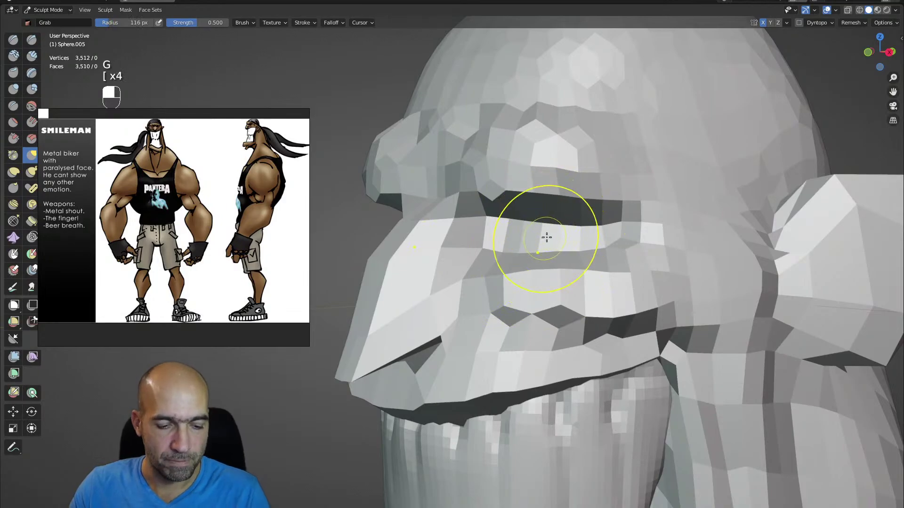
- Set a voxel size of about 0.046 m for the head, remesh it, and smooth the neck and trapezius
key("x")
mouse_move(552, 227)
left_mouse_down("ctrl+alt")
mouse_move(538, 299)
mouse_move(561, 290)
left_mouse_up("ctrl+alt")
key("shift+r")
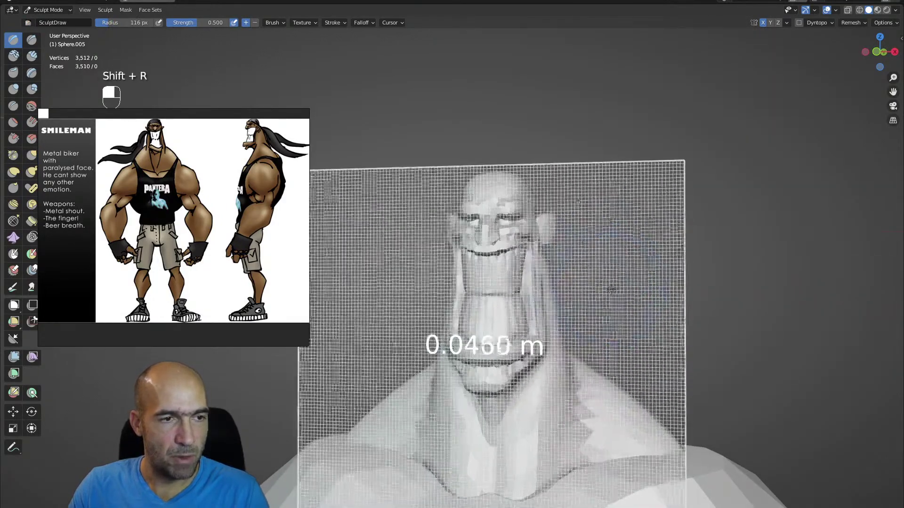
left_click(619, 292)
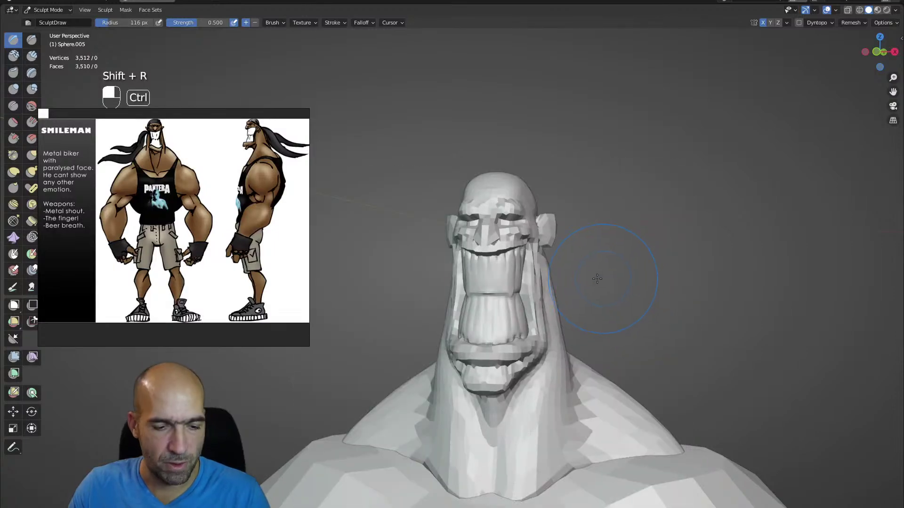
key("ctrl+r")
mouse_move(553, 349)
left_mouse_down("shift")
mouse_move(533, 454)
mouse_move(646, 461)
left_mouse_up("shift")
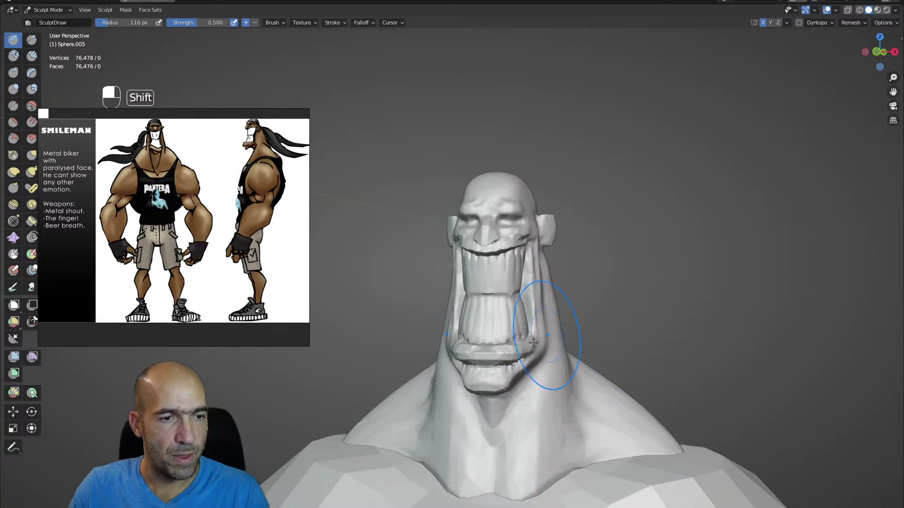
- Define the creases around the nose and nostrils with the Draw Sharp brush
mouse_move(512, 218)
left_mouse_down("alt")
mouse_move(573, 207)
mouse_move(567, 242)
mouse_move(580, 239)
left_mouse_up("alt")
scroll(572, 207, "up", 5)
scroll(568, 240, "up", 5)
key("1")
mouse_move(525, 301)
left_mouse_down("ctrl")
mouse_move(507, 321)
mouse_move(524, 384)
left_mouse_up("ctrl")
left_click_drag(589, 372, 587, 364, "alt")
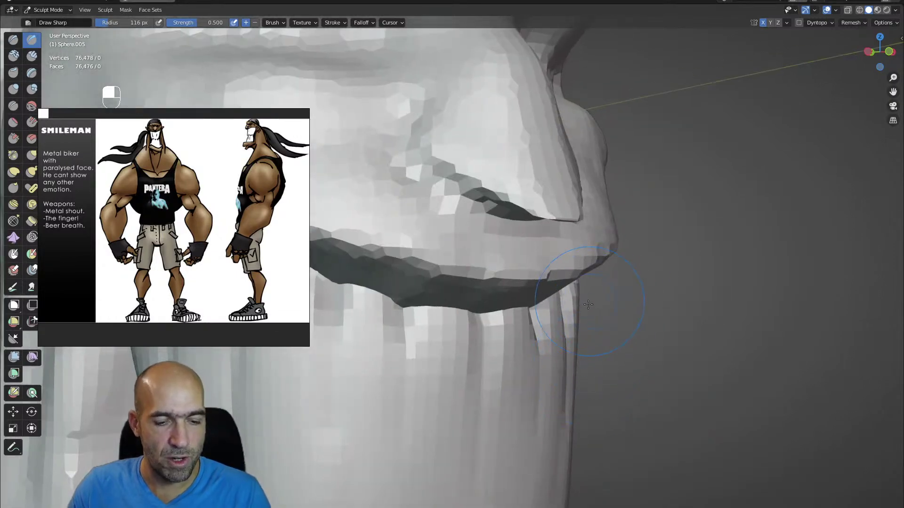
- Refine the underside of the nose and reshape its tip and nostril wings with the Grab brush
key("6")
left_click_drag(579, 232, 550, 294, "alt")
left_click_drag(551, 358, 541, 360)
mouse_move(530, 357)
left_mouse_down("alt")
mouse_move(546, 356)
mouse_move(510, 343)
mouse_move(486, 321)
mouse_move(500, 344)
mouse_move(448, 316)
left_mouse_up("alt")
key("g")
mouse_move(483, 352)
left_mouse_down()
mouse_move(429, 298)
mouse_move(453, 252)
mouse_move(463, 275)
mouse_move(459, 243)
mouse_move(488, 221)
mouse_move(506, 285)
mouse_move(485, 278)
left_mouse_up()
- Sharpen the side of the nose bridge with Draw Sharp and build up the frowning brow with Clay Strips
key("1")
left_click_drag(528, 314, 527, 230, "ctrl")
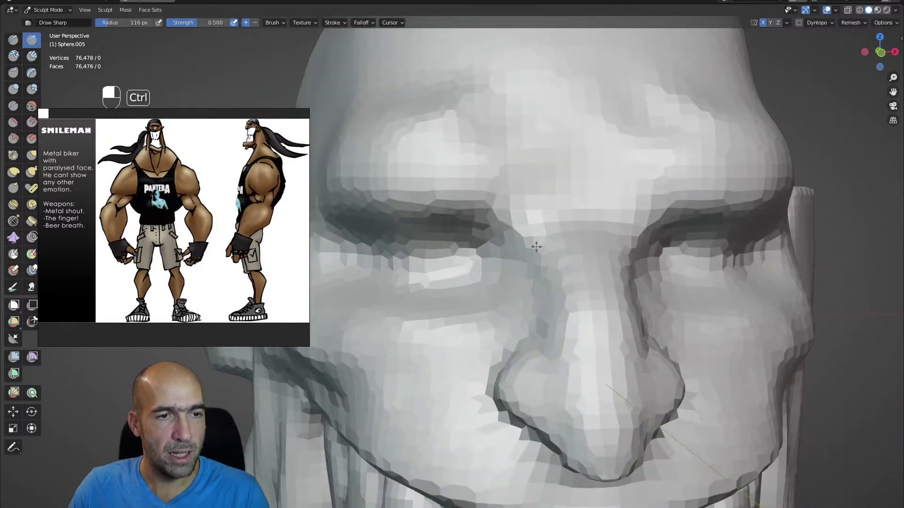
key("2")
key("2")
mouse_move(541, 151)
left_mouse_down()
mouse_move(509, 206)
mouse_move(525, 199)
mouse_move(487, 196)
mouse_move(446, 129)
mouse_move(494, 176)
mouse_move(540, 191)
left_mouse_up()
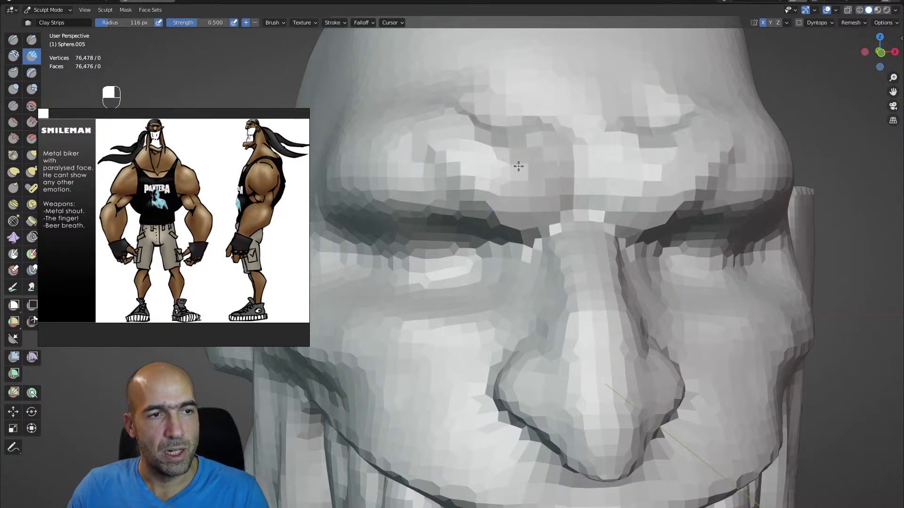
scroll(538, 179, "down", 6)
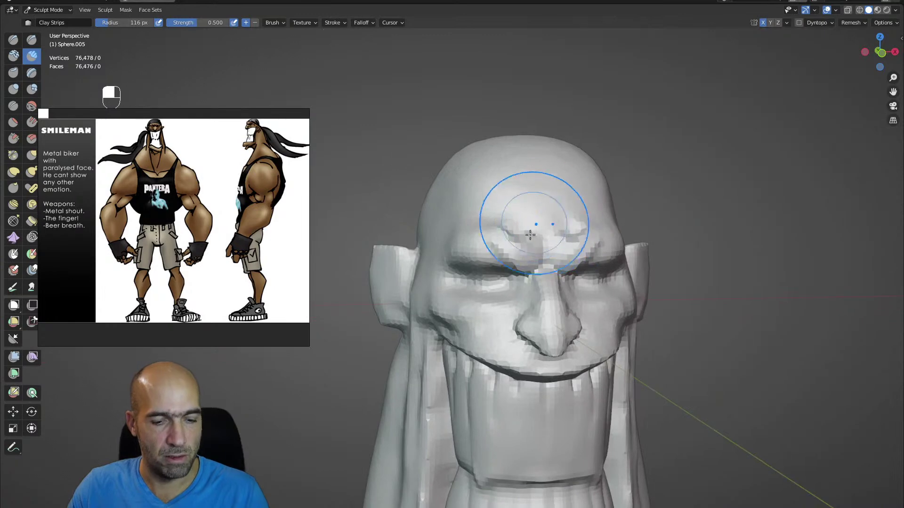
- Adjust the brow with the Grab brush and refine the frown and eyelid forms using Clay Strips and Draw Sharp
key("g")
left_click_drag(520, 240, 519, 242)
mouse_move(522, 251)
left_mouse_down("ctrl+alt")
mouse_move(507, 260)
mouse_move(524, 297)
mouse_move(569, 320)
mouse_move(591, 307)
mouse_move(494, 302)
mouse_move(580, 306)
mouse_move(580, 238)
left_mouse_up("ctrl+alt")
key("2")
key("1")
mouse_move(571, 296)
left_mouse_down("alt")
mouse_move(565, 287)
mouse_move(585, 278)
left_mouse_up("alt")
mouse_move(533, 298)
left_mouse_down("alt")
mouse_move(548, 303)
mouse_move(499, 321)
mouse_move(382, 336)
mouse_move(360, 434)
left_mouse_up("alt")
key("2")
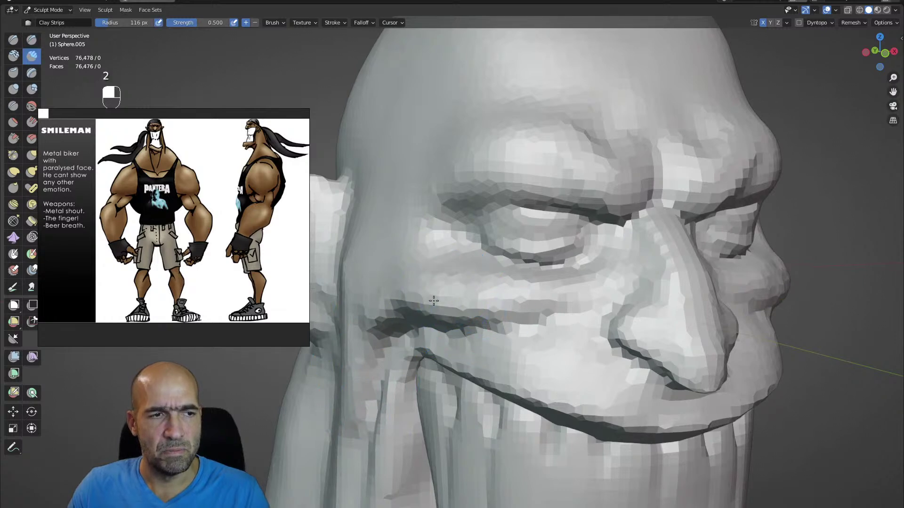
- Build up the cheek below the eye and beside the nostril with Clay Strips
left_click_drag(459, 299, 484, 295)
mouse_move(618, 277)
left_mouse_down()
mouse_move(638, 283)
mouse_move(644, 297)
mouse_move(633, 320)
left_mouse_up()
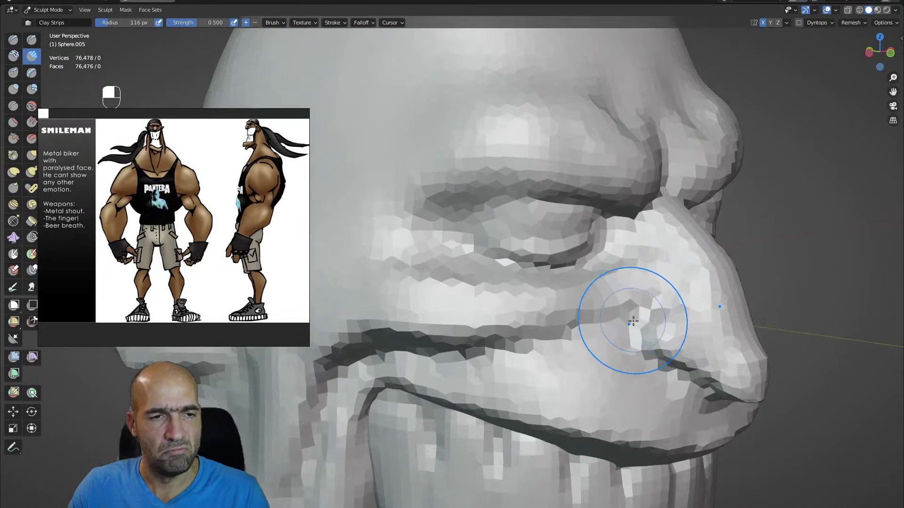
key("1")
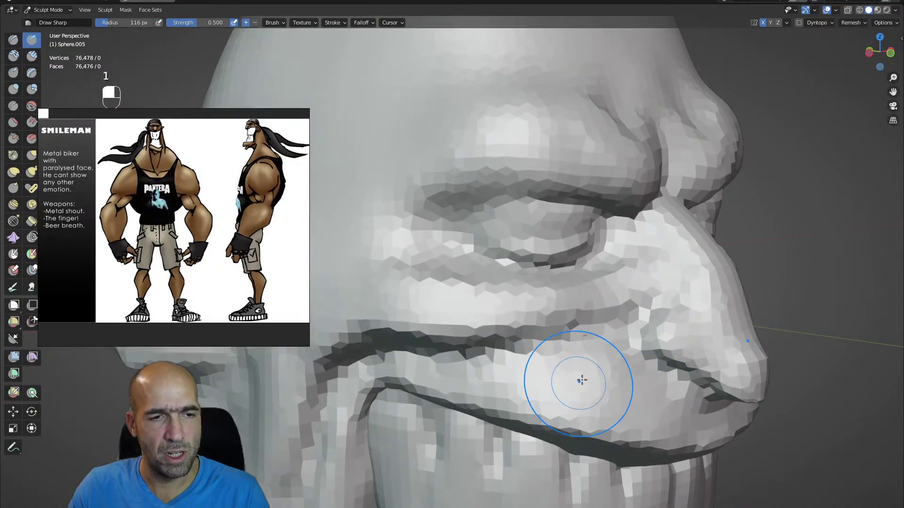
left_click_drag(610, 395, 567, 344, "alt")
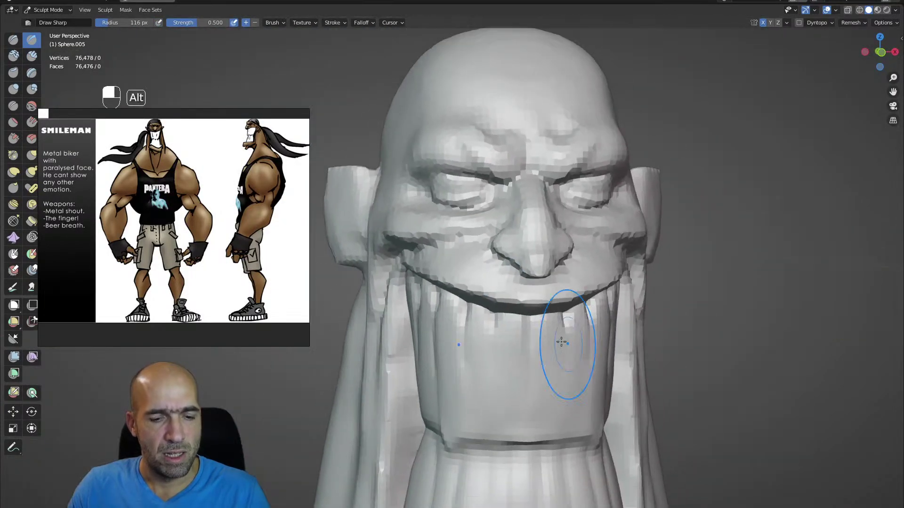
- Adjust the profile of the upper lip and upper teeth with the Grab brush, switching sculpting from the head to the teeth object
mouse_move(499, 319)
left_mouse_down("alt")
mouse_move(521, 325)
mouse_move(505, 306)
left_mouse_up("alt")
key("g")
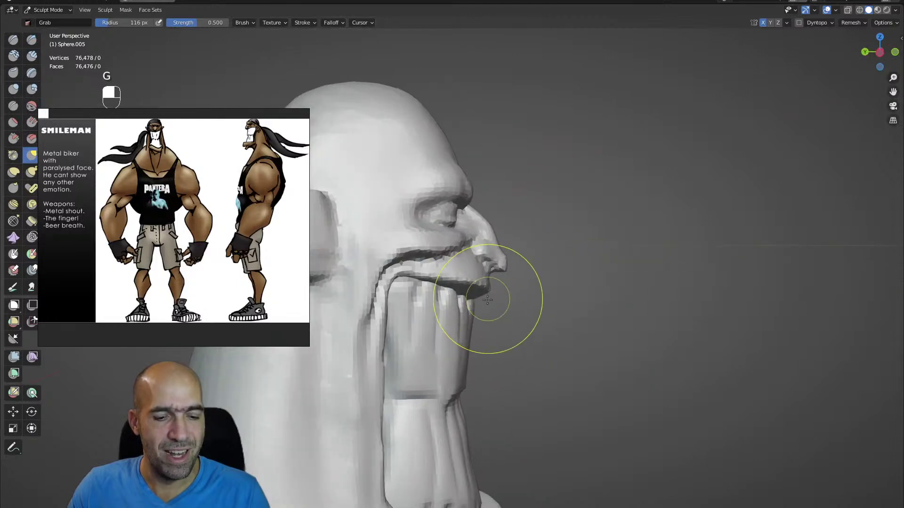
left_click_drag(497, 276, 465, 277, "alt")
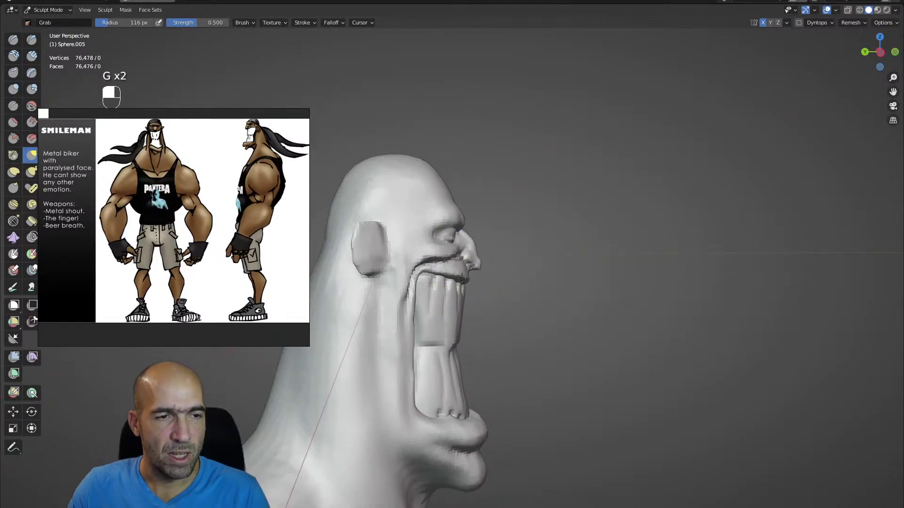
left_click_drag(520, 281, 556, 261, "alt")
key("alt+q")
key("alt+q")
left_click_drag(454, 298, 499, 283, "alt")
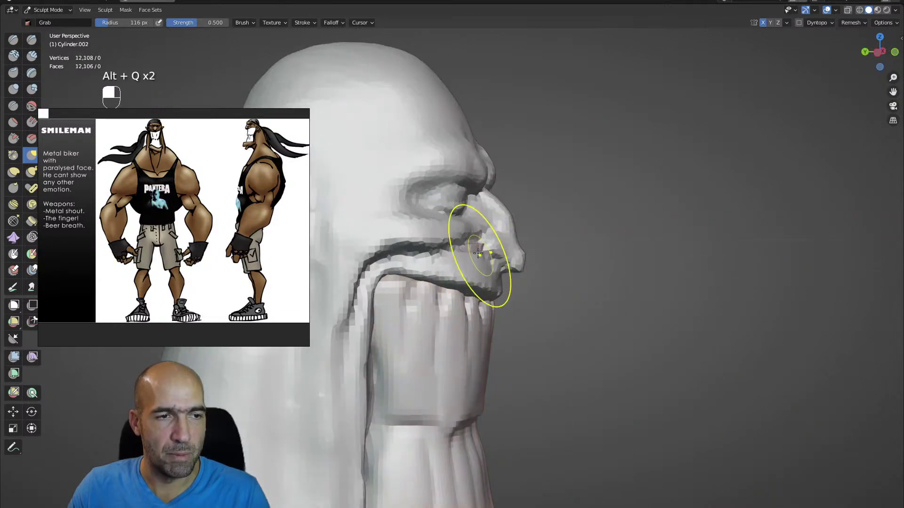
scroll(505, 248, "up", 6)
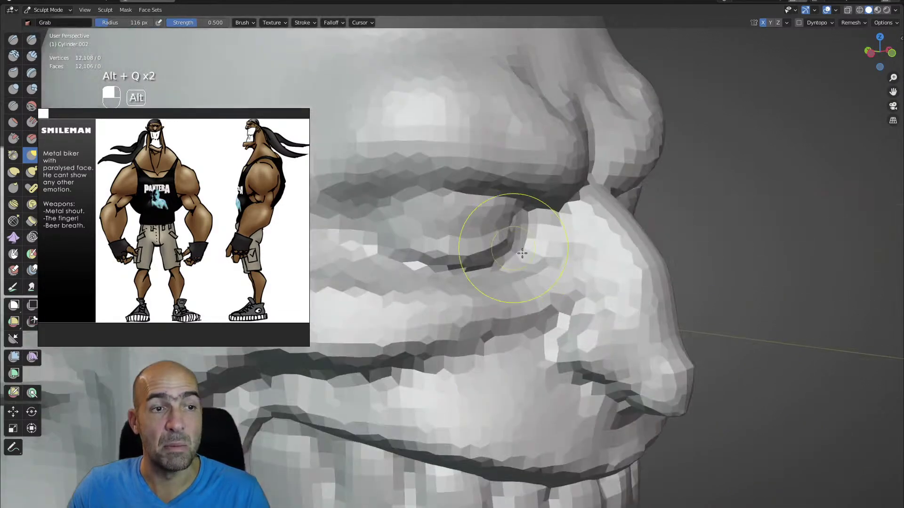
- Switch sculpting back to the head and sharpen the cheek fold running out from the nose with Draw Sharp
key("1")
key("alt+q")
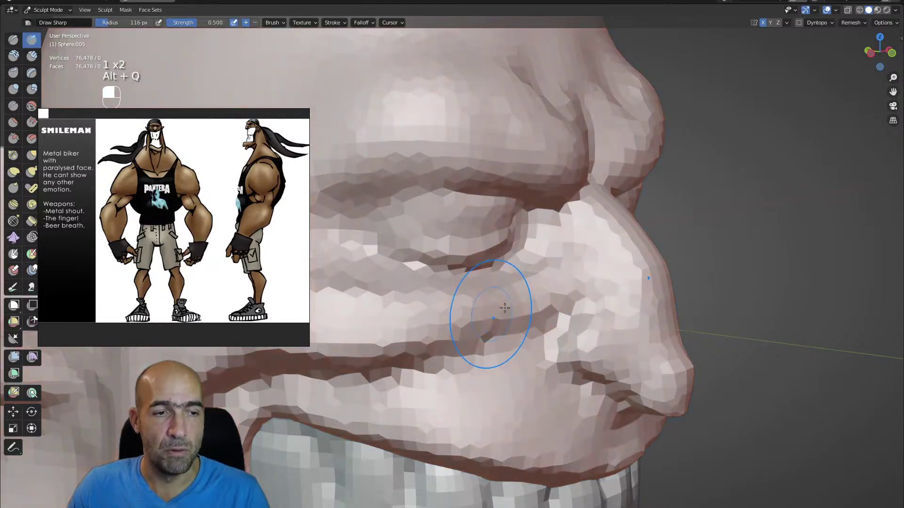
left_click_drag(586, 327, 507, 314, "alt")
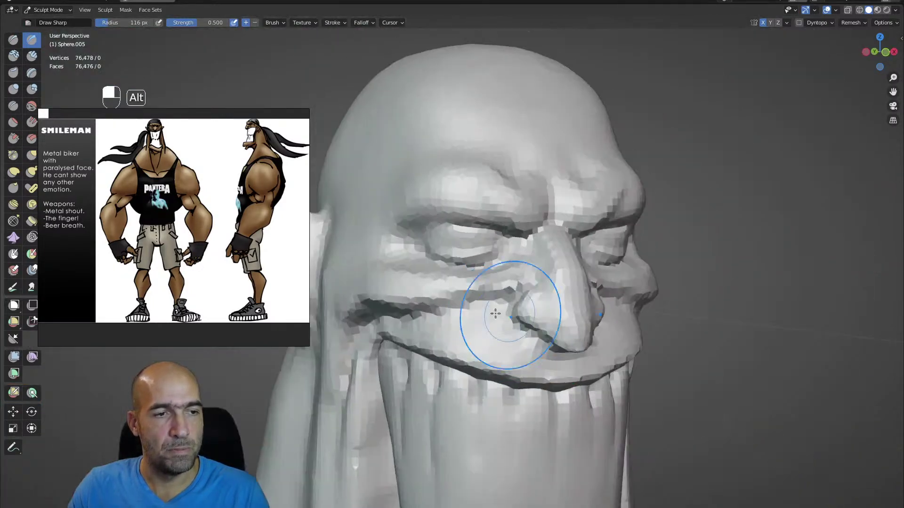
left_click_drag(434, 319, 486, 336)
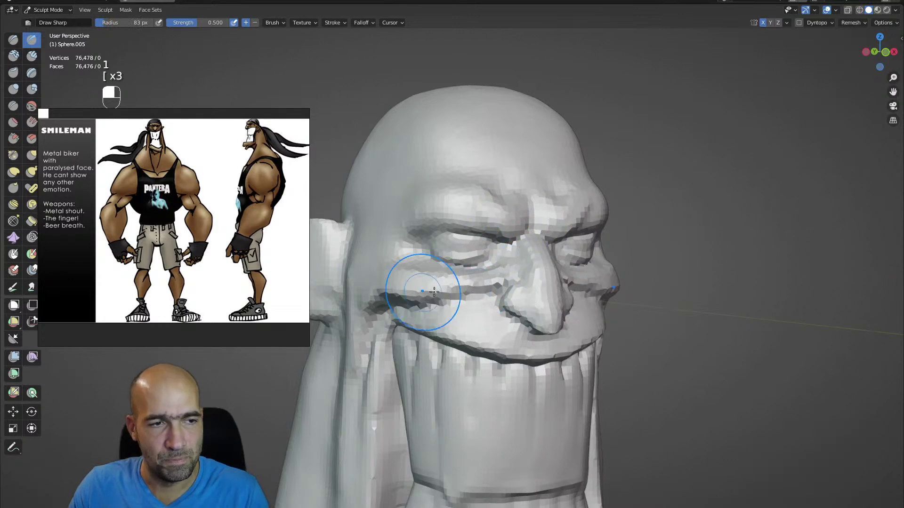
- Build up the outer cheekbone between the eye and the ear with the Draw brush
left_click_drag(386, 294, 403, 282, "alt")
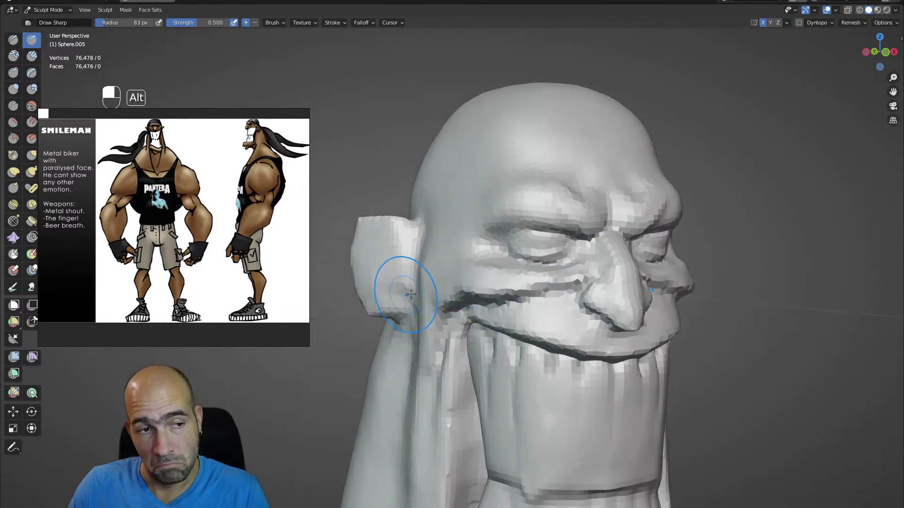
key("x")
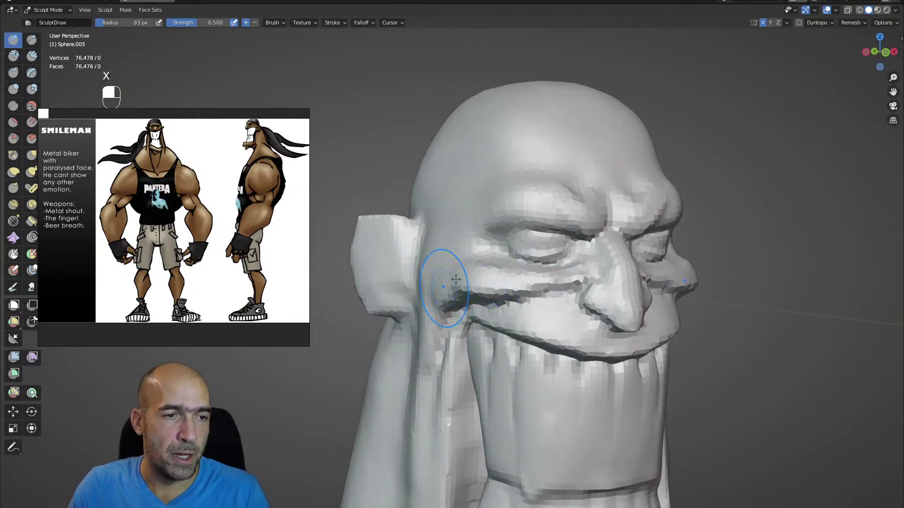
left_click_drag(443, 294, 515, 286)
mouse_move(495, 288)
left_mouse_down()
mouse_move(452, 292)
mouse_move(412, 339)
mouse_move(421, 331)
left_mouse_up()
left_click_drag(423, 322, 445, 296, "alt+shift")
mouse_move(445, 295)
left_mouse_down("alt")
mouse_move(452, 291)
mouse_move(455, 307)
left_mouse_up("alt")
- Carve crow's feet wrinkles at the outer corner of the eye using Draw Sharp with a 53 px radius
key("1")
mouse_move(506, 223)
left_mouse_down("ctrl+alt")
mouse_move(548, 215)
mouse_move(512, 248)
mouse_move(528, 242)
mouse_move(464, 244)
left_mouse_up("ctrl+alt")
key("2")
key("1")
key("bracketleft")
key("bracketleft")
key("bracketleft")
key("bracketleft")
left_click_drag(523, 257, 451, 250, "ctrl")
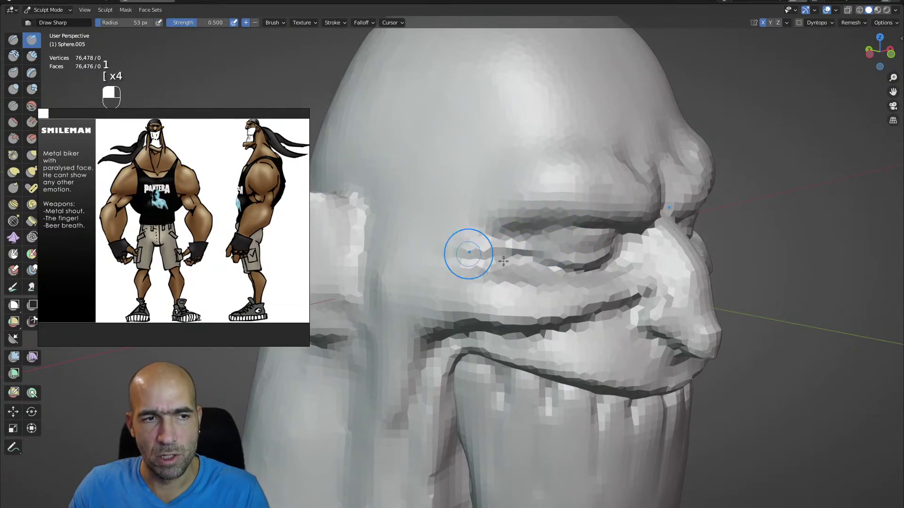
left_click_drag(503, 268, 454, 300, "ctrl")
- Define the creases below the eye and along the eyelids with Draw Sharp
mouse_move(520, 274)
left_mouse_down("ctrl")
mouse_move(504, 289)
mouse_move(539, 282)
mouse_move(558, 260)
mouse_move(623, 263)
left_mouse_up("ctrl")
mouse_move(570, 238)
left_mouse_down("ctrl")
mouse_move(586, 238)
mouse_move(574, 235)
left_mouse_up("ctrl")
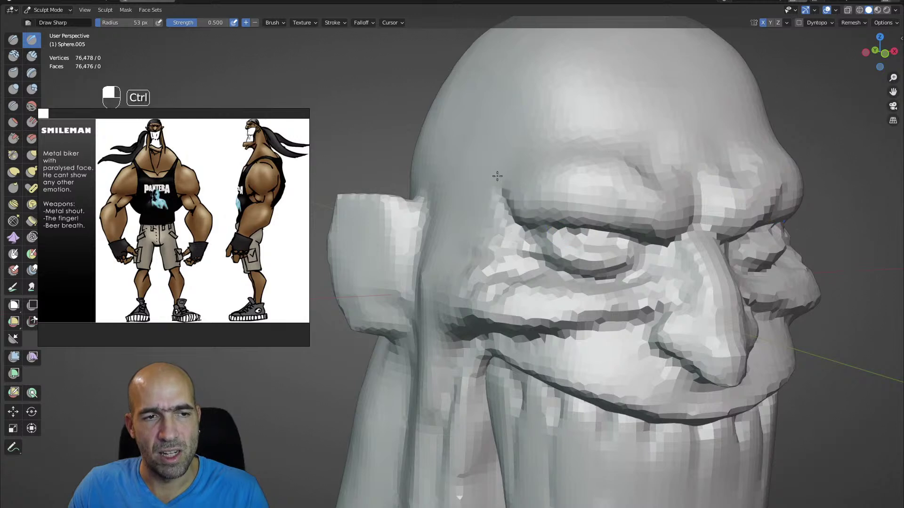
left_click_drag(554, 181, 532, 199, "ctrl+alt")
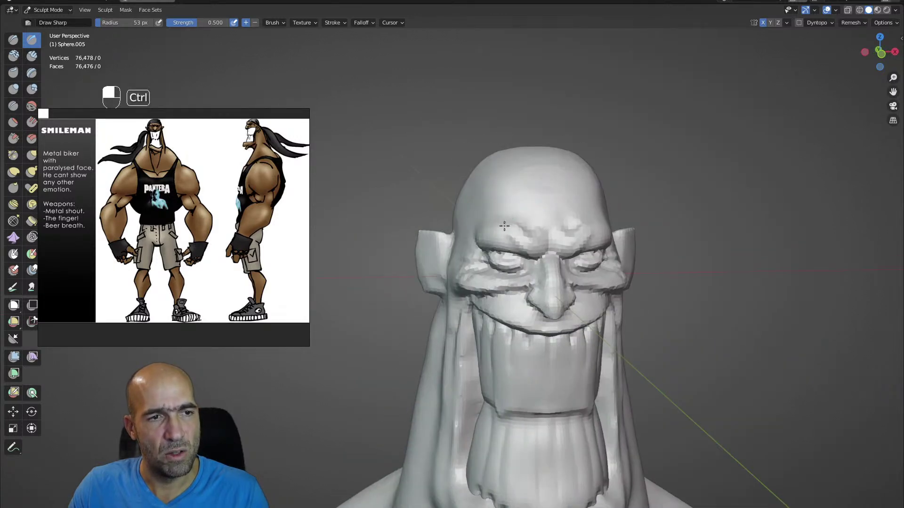
- Reshape the blocky ear's outline using the Grab brush with a 71 px radius
middle_click_drag(521, 207, 493, 219)
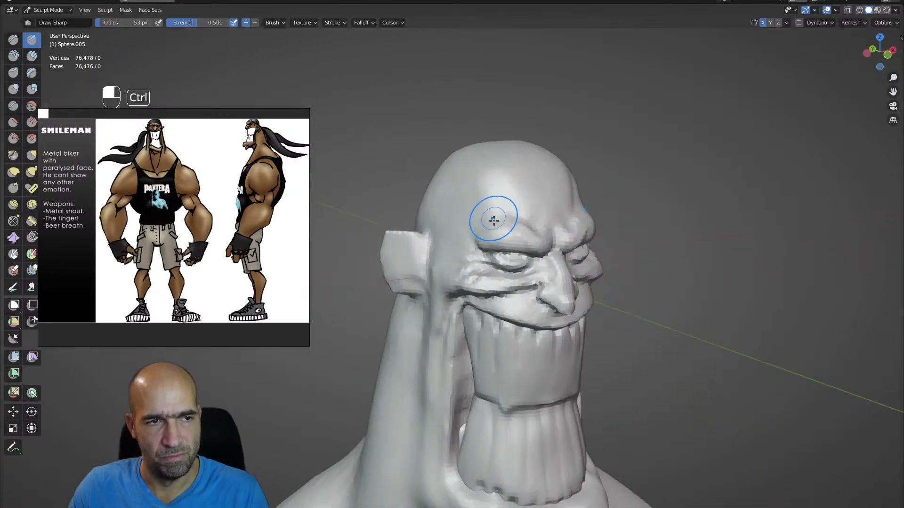
mouse_move(490, 185)
left_mouse_down("alt")
mouse_move(464, 262)
mouse_move(480, 250)
left_mouse_up("alt")
key("g")
key("bracketright")
key("bracketright")
key("bracketright")
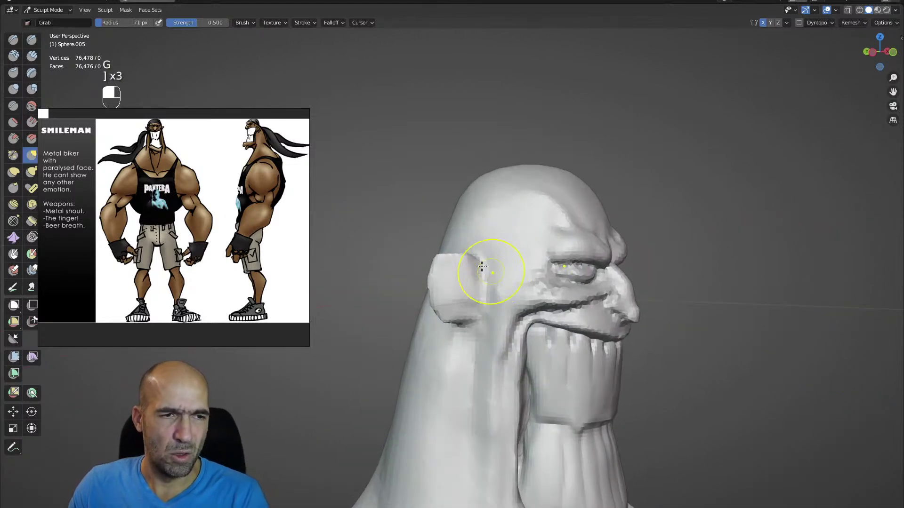
left_click_drag(493, 284, 484, 276, "ctrl+alt")
- Carve the ear's inner hollow and outer rim with Draw Sharp
key("1")
mouse_move(535, 352)
left_mouse_down("ctrl")
mouse_move(449, 270)
mouse_move(427, 285)
mouse_move(418, 369)
left_mouse_up("ctrl")
mouse_move(441, 329)
left_mouse_down("ctrl+alt")
mouse_move(465, 338)
mouse_move(565, 303)
mouse_move(532, 329)
mouse_move(523, 313)
left_mouse_up("ctrl+alt")
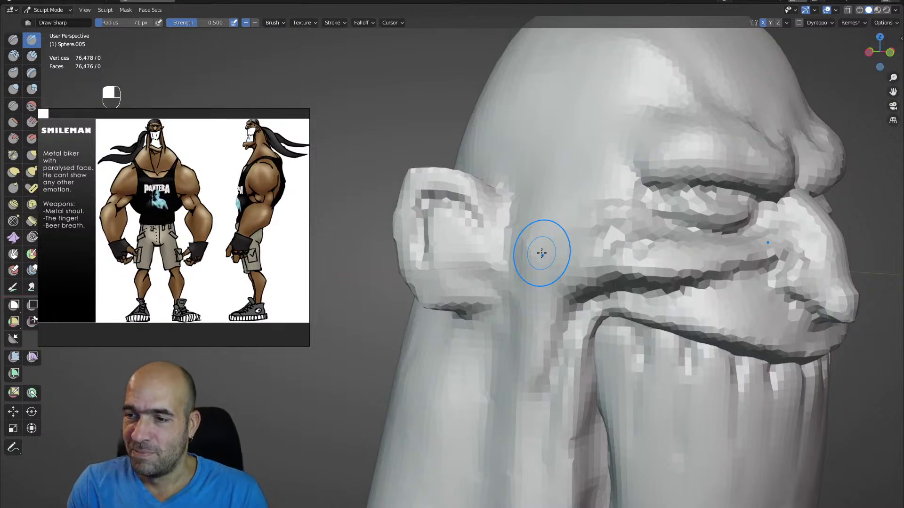
mouse_move(600, 251)
left_mouse_down("ctrl+alt")
mouse_move(575, 278)
mouse_move(532, 301)
left_mouse_up("ctrl+alt")
mouse_move(532, 302)
left_mouse_down("ctrl+alt")
mouse_move(518, 274)
mouse_move(485, 258)
left_mouse_up("ctrl+alt")
left_click_drag(449, 231, 463, 257, "ctrl+alt")
mouse_move(462, 257)
left_mouse_down("alt")
mouse_move(451, 244)
mouse_move(462, 244)
mouse_move(463, 258)
mouse_move(440, 238)
mouse_move(454, 212)
left_mouse_up("alt")
- Thicken the ear's rim with Inflate/Deflate and round out its shape with the Grab brush
key("6")
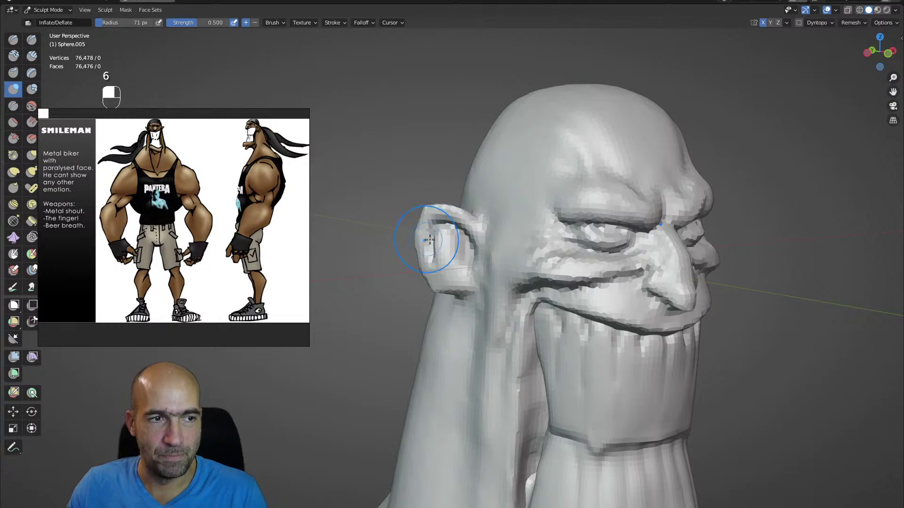
key("g")
mouse_move(435, 237)
left_mouse_down()
mouse_move(427, 235)
mouse_move(440, 242)
mouse_move(430, 210)
mouse_move(446, 209)
mouse_move(455, 224)
mouse_move(449, 188)
mouse_move(403, 208)
mouse_move(444, 278)
mouse_move(436, 301)
mouse_move(477, 274)
mouse_move(482, 286)
left_mouse_up()
key("1")
scroll(467, 311, "down", 3)
key("g")
- Sharpen the creases around the ear with Draw Sharp and refine the surrounding shape with the Grab brush
key("1")
mouse_move(480, 229)
left_mouse_down("ctrl")
mouse_move(473, 324)
mouse_move(492, 325)
left_mouse_up("ctrl")
mouse_move(519, 226)
left_mouse_down("alt")
mouse_move(509, 227)
mouse_move(572, 231)
mouse_move(549, 246)
mouse_move(535, 239)
mouse_move(500, 332)
left_mouse_up("alt")
key("g")
left_click_drag(500, 332, 518, 282, "alt+shift")
left_click_drag(492, 306, 495, 278, "ctrl+alt")
left_click_drag(461, 330, 463, 262, "alt+shift")
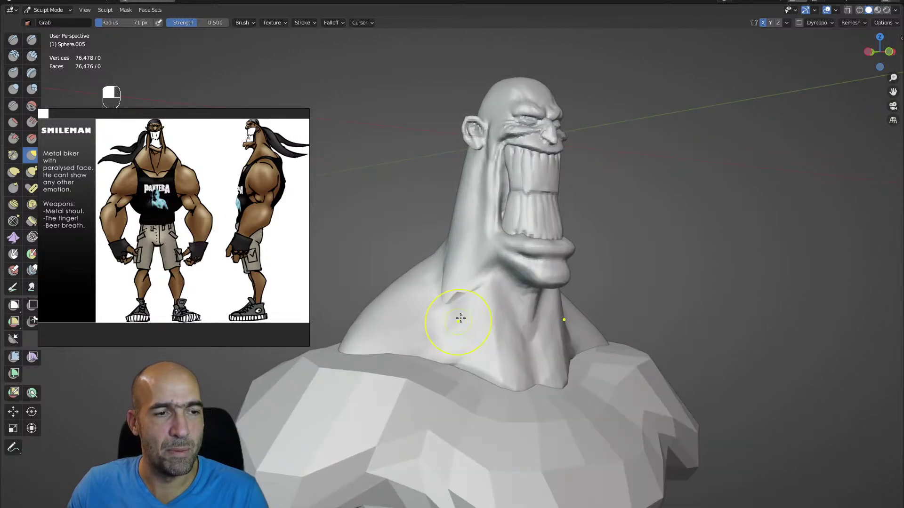
- Refine and smooth the side of the neck and the area around the lower lip
key("1")
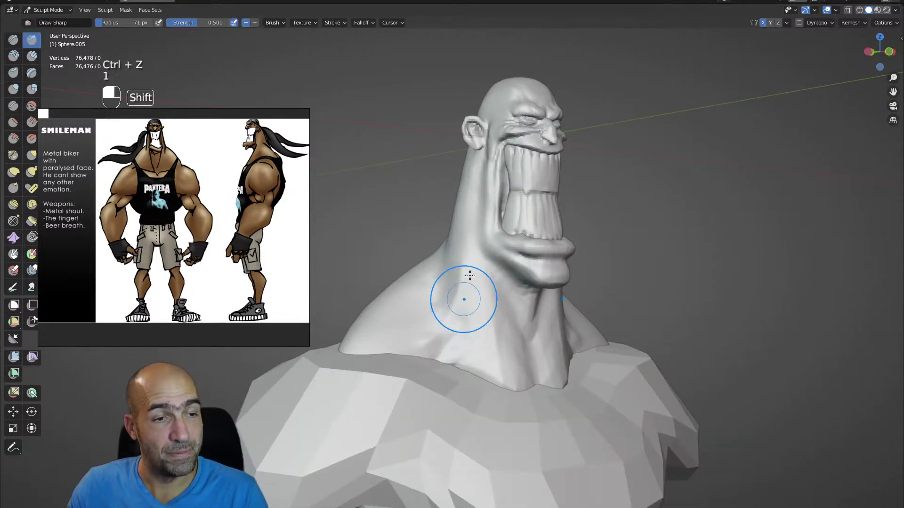
mouse_move(514, 299)
left_mouse_down("alt+shift")
mouse_move(471, 296)
mouse_move(463, 256)
left_mouse_up("alt+shift")
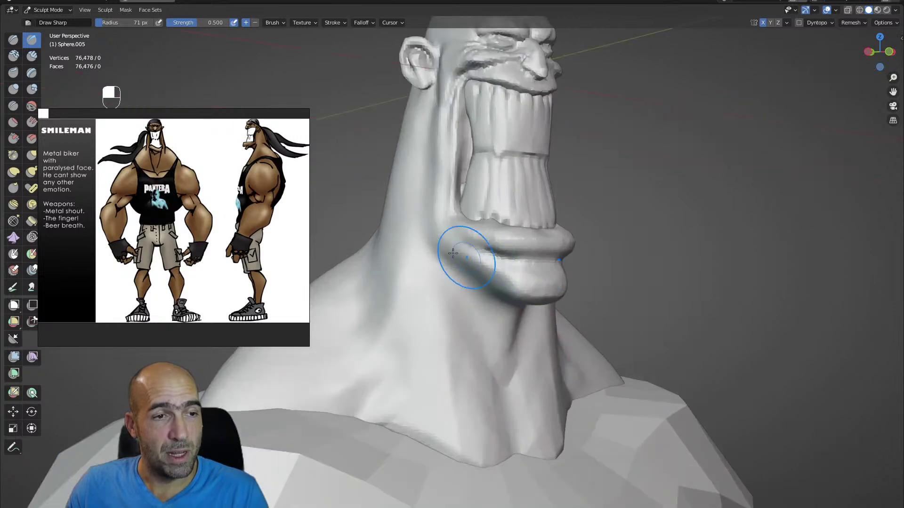
mouse_move(545, 283)
left_mouse_down("alt")
mouse_move(519, 304)
mouse_move(503, 291)
mouse_move(551, 292)
mouse_move(500, 288)
mouse_move(477, 297)
mouse_move(507, 261)
left_mouse_up("alt")
key("3")
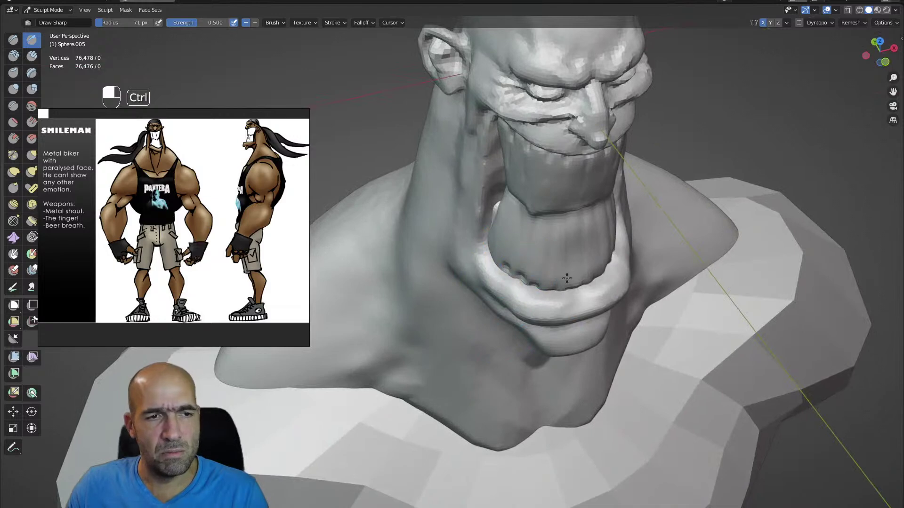
left_click_drag(582, 283, 464, 370, "alt")
key("1")
left_click_drag(451, 228, 436, 278, "ctrl")
key("ctrl+z")
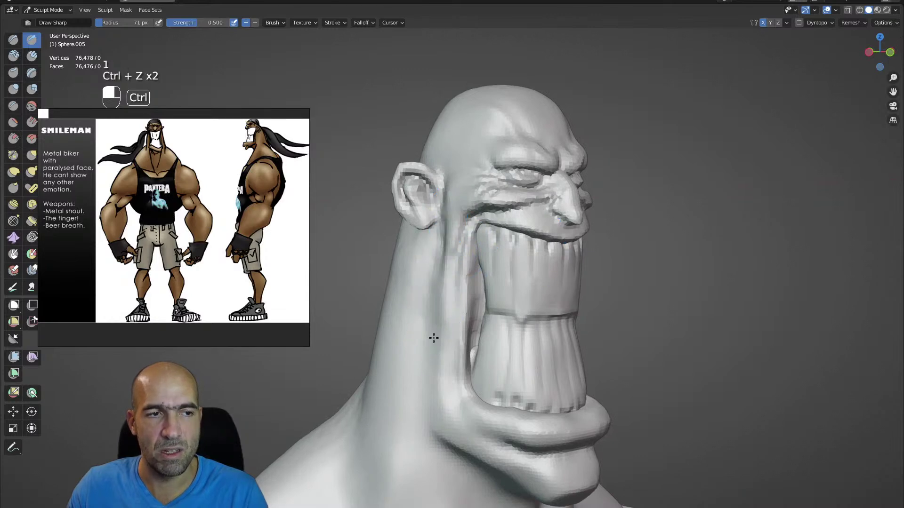
- Examine the proportions of the head, neck and torso from several angles against the reference
left_click_drag(443, 311, 578, 254, "alt")
key("g")
mouse_move(535, 233)
left_mouse_down("alt")
mouse_move(527, 242)
mouse_move(447, 236)
left_mouse_up("alt")
left_click_drag(556, 211, 559, 252, "ctrl+alt")
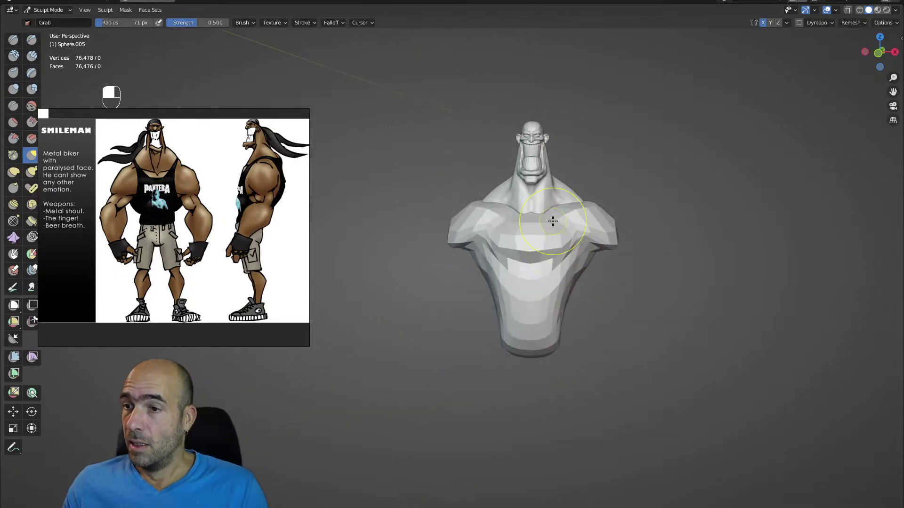
left_click_drag(592, 224, 622, 224, "alt")
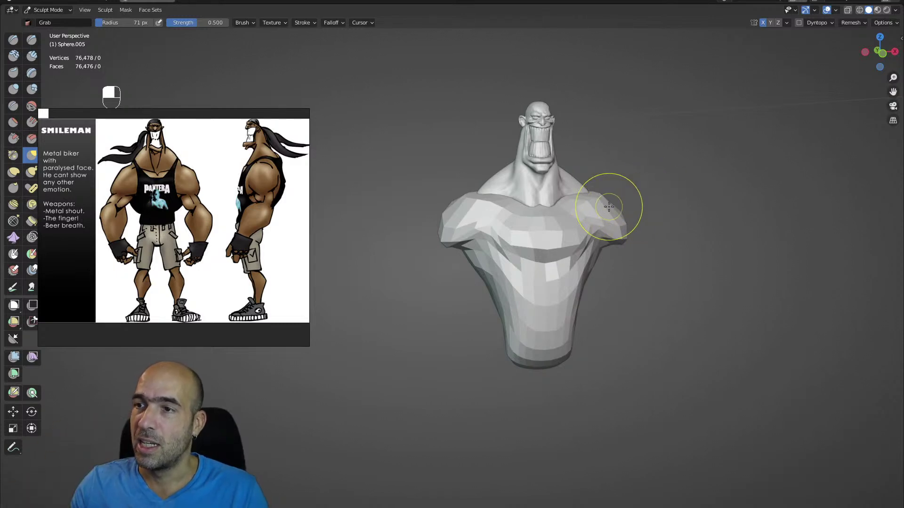
left_click_drag(679, 277, 686, 277, "alt")
left_click_drag(686, 278, 687, 267, "ctrl+alt")
left_click_drag(683, 274, 706, 246, "alt+shift")
- Switch sculpting to the low-poly torso, adjust its voxel size and remesh it to a denser mesh
key("ctrl+Tab")
left_click(634, 283)
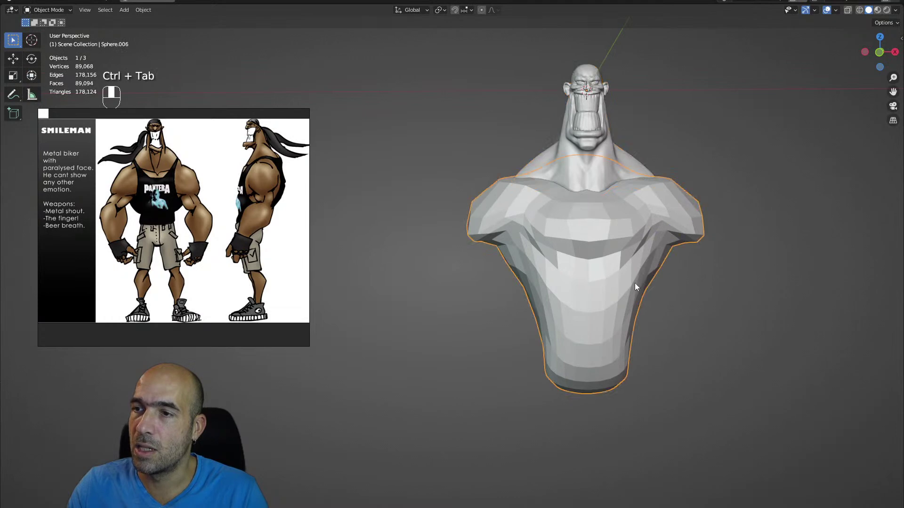
key("shift+r")
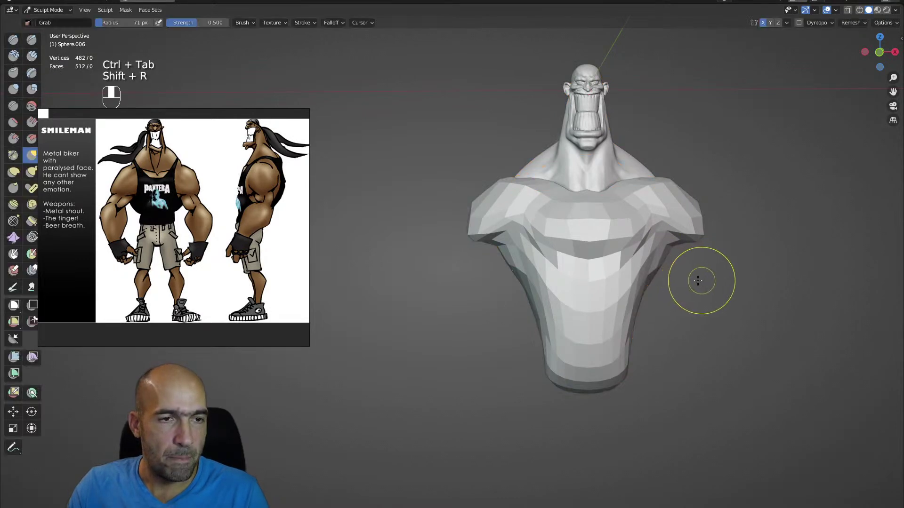
key("ctrl+Tab")
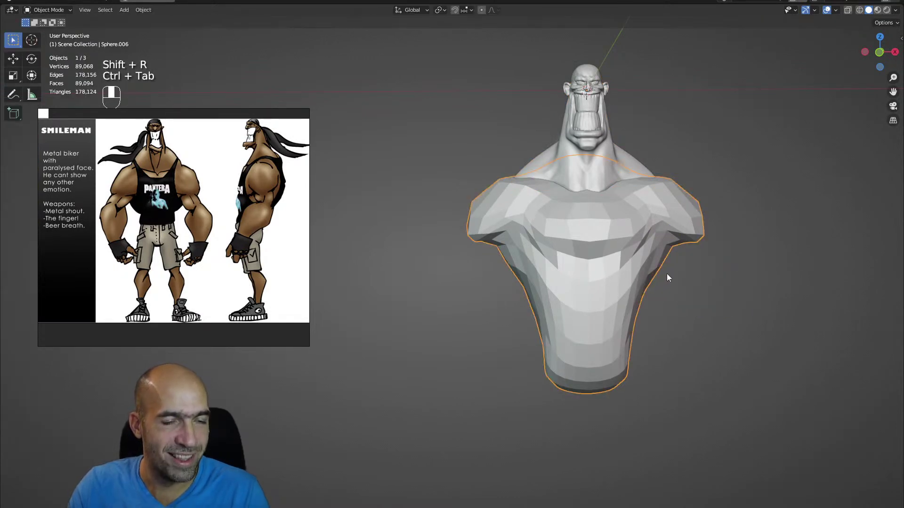
left_click_drag(633, 248, 679, 253, "alt")
key("ctrl+Tab")
left_click(683, 289)
key("ctrl+r")
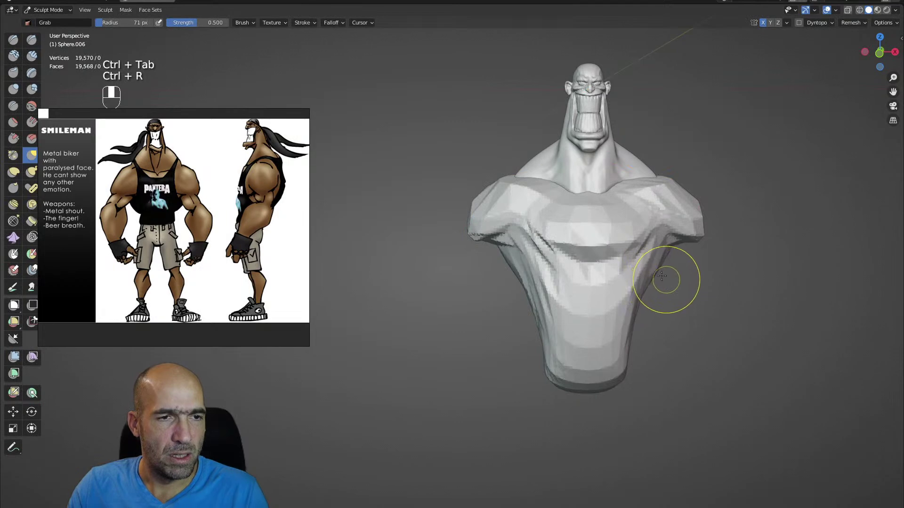
- Smooth the faceted surface of the remeshed torso, including the shoulder and upper chest
key("q")
left_click(601, 234)
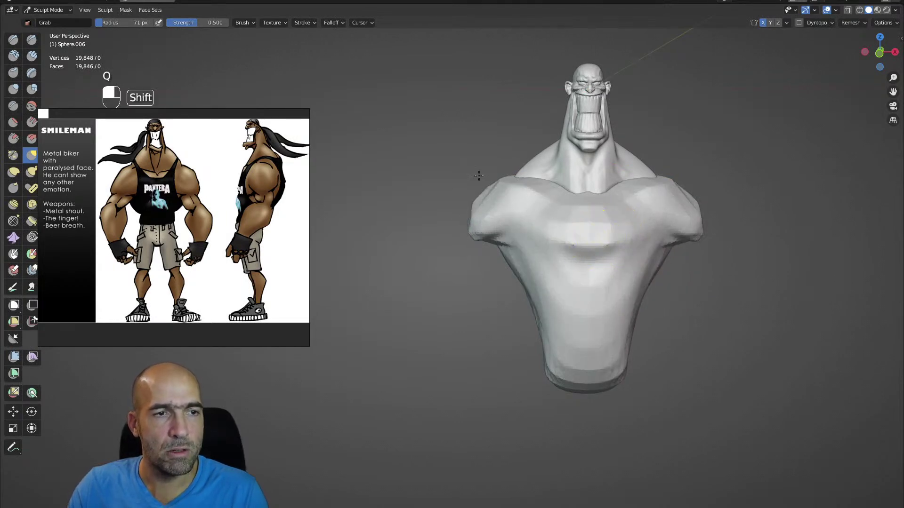
left_click_drag(529, 193, 572, 242, "shift")
- Build up the pectoral muscles with Clay Strips, define their edges with Draw Sharp and smooth the upper chest
left_click_drag(602, 256, 595, 242, "ctrl+alt")
key("2")
mouse_move(555, 218)
left_mouse_down()
mouse_move(550, 240)
mouse_move(559, 250)
mouse_move(606, 234)
mouse_move(549, 198)
mouse_move(591, 191)
mouse_move(574, 249)
left_mouse_up()
mouse_move(574, 250)
left_mouse_down("ctrl+alt")
mouse_move(581, 214)
mouse_move(678, 197)
left_mouse_up("ctrl+alt")
key("1")
mouse_move(606, 185)
left_mouse_down("shift")
mouse_move(560, 167)
mouse_move(578, 160)
left_mouse_up("shift")
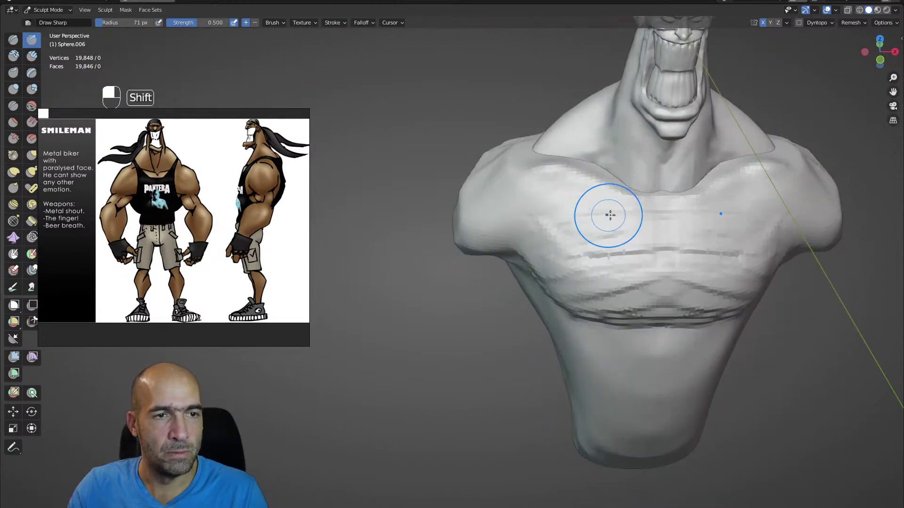
- Switch sculpting to the head and neck object and adjust the trapezius slope with the Grab brush
key("alt+q")
key("g")
mouse_move(612, 172)
left_mouse_down("alt")
mouse_move(603, 180)
mouse_move(624, 149)
mouse_move(654, 212)
mouse_move(603, 175)
mouse_move(587, 220)
left_mouse_up("alt")
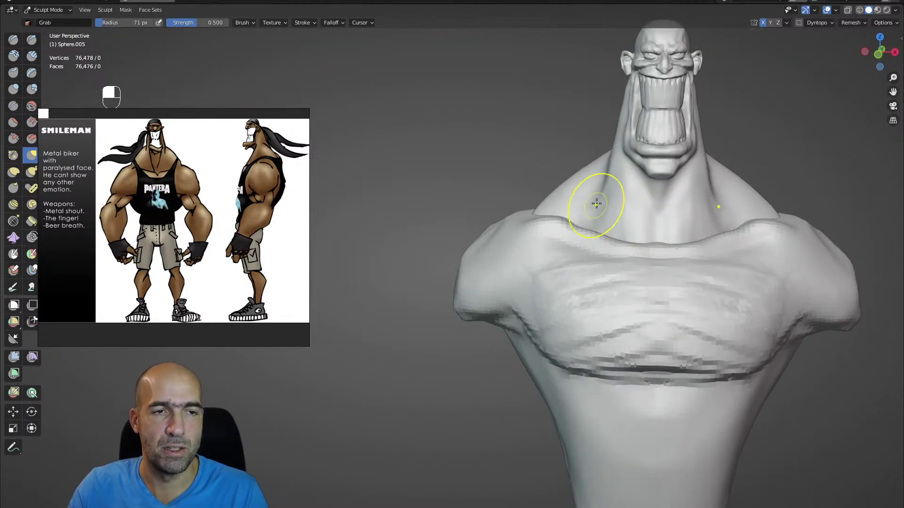
mouse_move(608, 188)
left_mouse_down("alt")
mouse_move(583, 208)
mouse_move(545, 205)
left_mouse_up("alt")
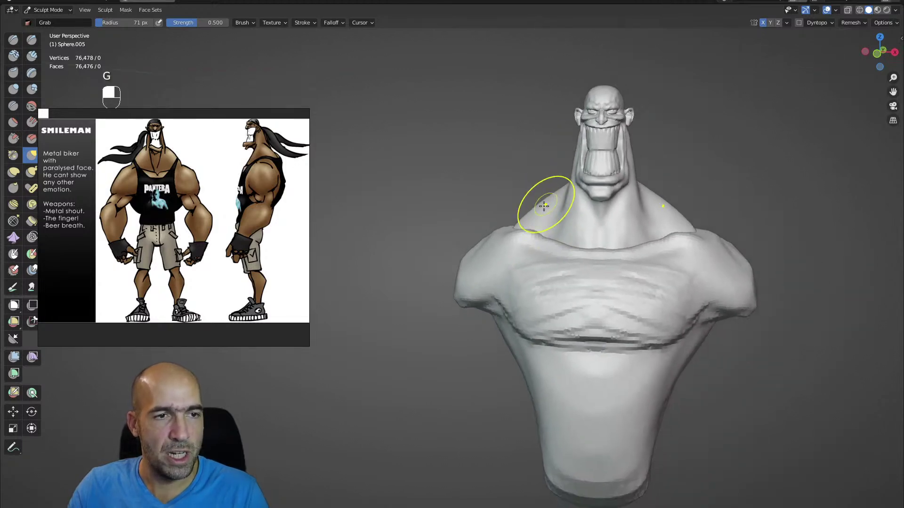
- Switch sculpting to the torso object and smooth the rough clay strokes across the pectorals
key("alt+q")
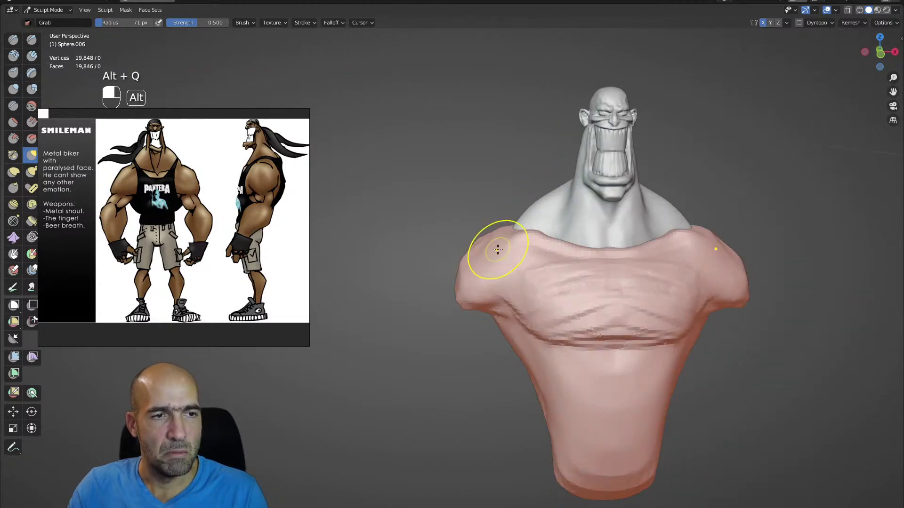
left_click_drag(463, 267, 443, 255, "alt")
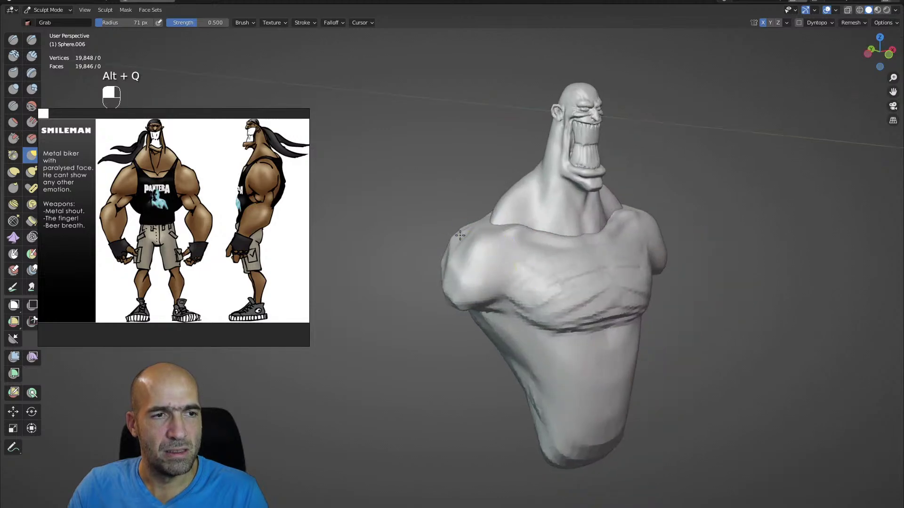
left_click_drag(480, 280, 553, 260, "shift")
left_click_drag(553, 260, 574, 314, "alt")
left_click_drag(586, 268, 592, 310, "shift")
left_click_drag(593, 310, 579, 279, "alt+shift")
mouse_move(588, 240)
left_mouse_down("shift")
mouse_move(557, 242)
mouse_move(613, 238)
left_mouse_up("shift")
mouse_move(615, 237)
left_mouse_down("alt+shift")
mouse_move(594, 212)
mouse_move(597, 179)
left_mouse_up("alt+shift")
mouse_move(597, 178)
left_mouse_down("alt+shift")
mouse_move(592, 240)
mouse_move(607, 189)
left_mouse_up("alt+shift")
- Carve the groove between the pectorals and define their lower edge with Draw Sharp, smoothing the chest below the armpit
key("1")
mouse_move(698, 246)
left_mouse_down("ctrl")
mouse_move(685, 236)
mouse_move(690, 260)
left_mouse_up("ctrl")
left_click_drag(696, 267, 685, 286, "ctrl+alt")
mouse_move(646, 312)
left_mouse_down("alt+shift")
mouse_move(643, 296)
mouse_move(643, 310)
left_mouse_up("alt+shift")
left_click_drag(611, 233, 631, 356, "ctrl")
left_click_drag(628, 348, 613, 359, "ctrl+alt")
mouse_move(613, 359)
left_mouse_down("alt+shift")
mouse_move(612, 322)
mouse_move(494, 282)
mouse_move(517, 295)
left_mouse_up("alt+shift")
left_click_drag(606, 299, 563, 308, "shift")
mouse_move(611, 329)
left_mouse_down("alt+shift")
mouse_move(621, 288)
mouse_move(520, 279)
mouse_move(498, 252)
left_mouse_up("alt+shift")
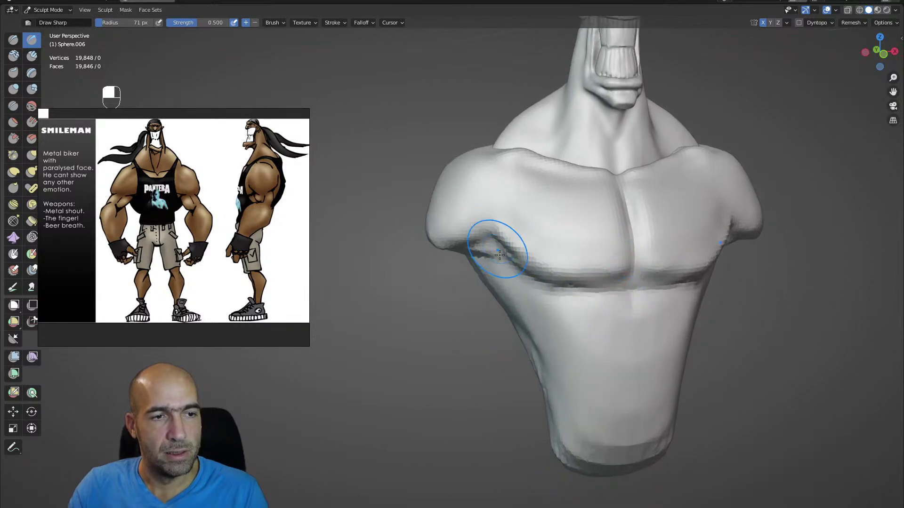
mouse_move(528, 278)
left_mouse_down("alt+shift")
mouse_move(549, 264)
mouse_move(557, 278)
left_mouse_up("alt+shift")
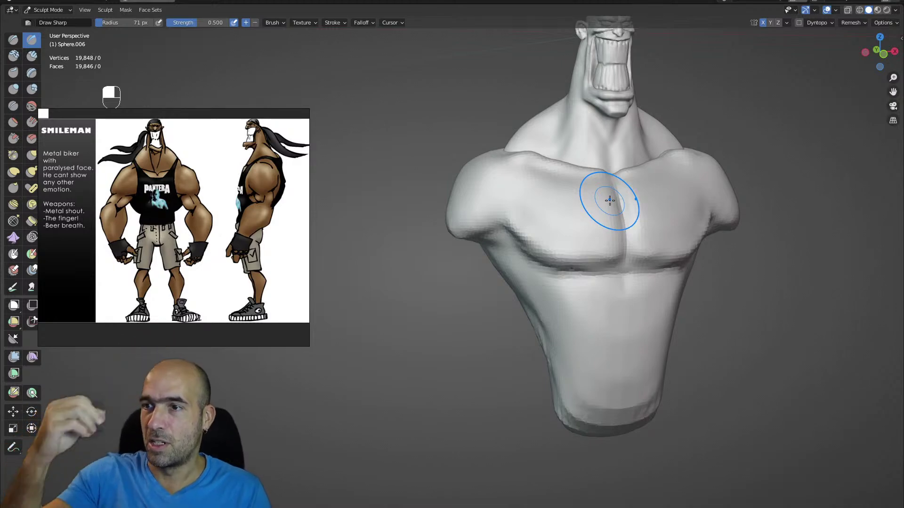
mouse_move(678, 273)
left_mouse_down("alt")
mouse_move(688, 272)
mouse_move(685, 258)
left_mouse_up("alt")
left_click_drag(684, 258, 660, 277, "alt+shift")
left_click_drag(695, 235, 676, 252, "ctrl+alt")
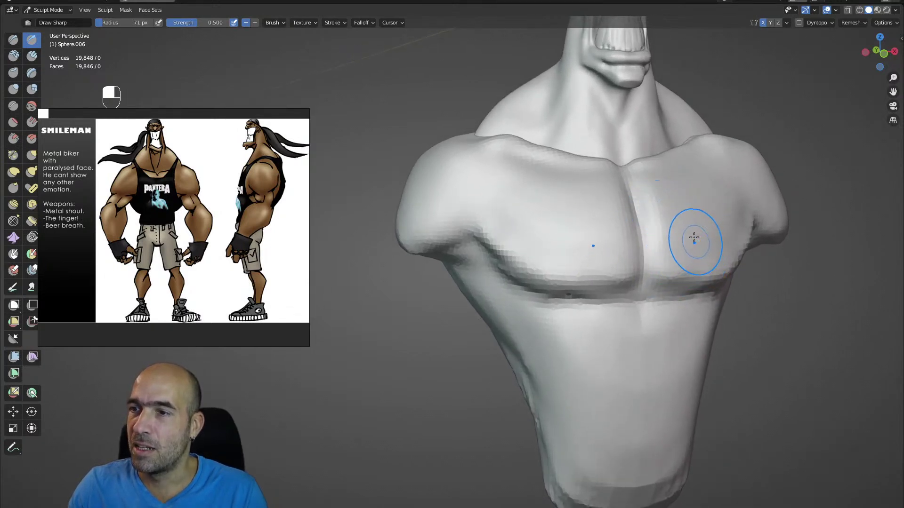
left_click_drag(688, 240, 674, 254, "ctrl+alt")
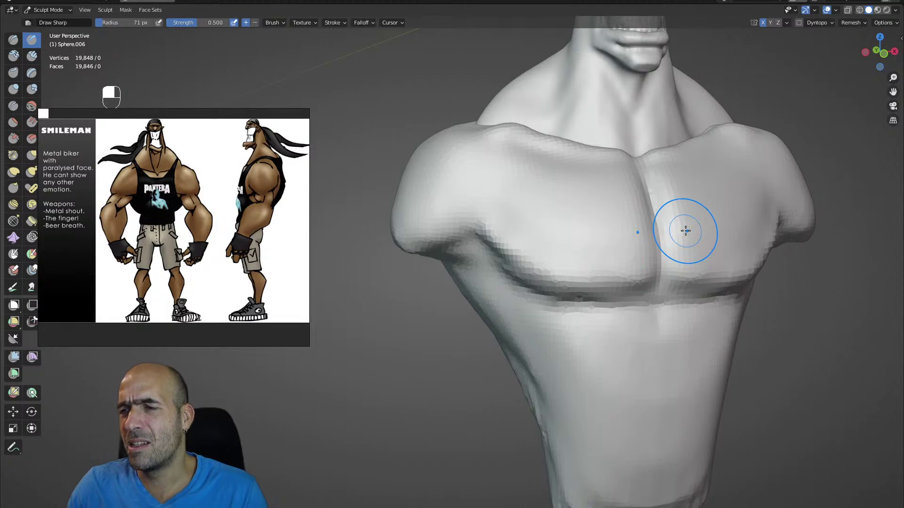
- Enlarge the Grab brush to a 128 px radius and reshape the shoulders into a broader, rounder form
left_click_drag(685, 231, 589, 232, "ctrl+alt")
key("g")
key("bracketright")
key("bracketright")
key("bracketright")
key("bracketright")
key("bracketright")
key("bracketright")
mouse_move(412, 243)
left_mouse_down()
mouse_move(407, 273)
mouse_move(408, 199)
left_mouse_up()
mouse_move(516, 146)
left_mouse_down("alt")
mouse_move(501, 148)
mouse_move(504, 155)
left_mouse_up("alt")
left_click_drag(504, 155, 532, 168)
left_click_drag(518, 212, 479, 242, "alt")
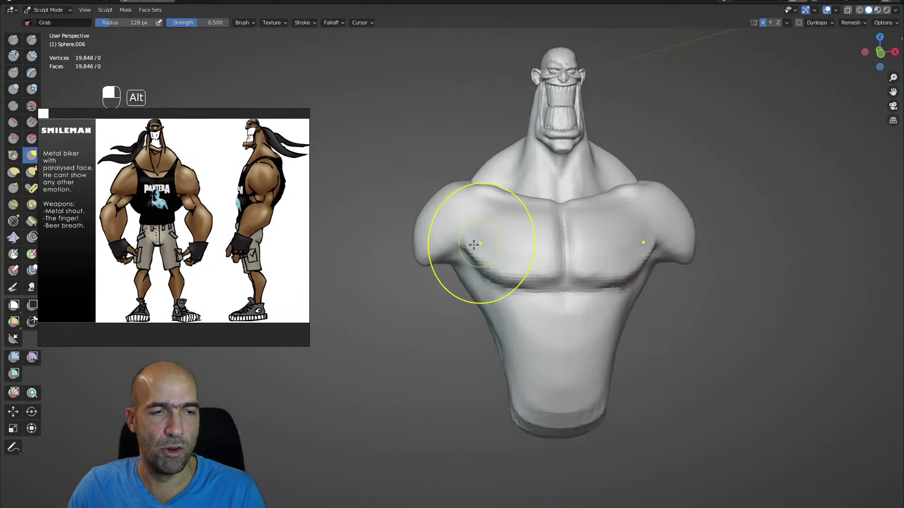
mouse_move(414, 262)
left_mouse_down("ctrl+alt")
mouse_move(440, 216)
mouse_move(418, 179)
mouse_move(426, 213)
left_mouse_up("ctrl+alt")
left_click_drag(404, 248, 438, 208, "ctrl+alt")
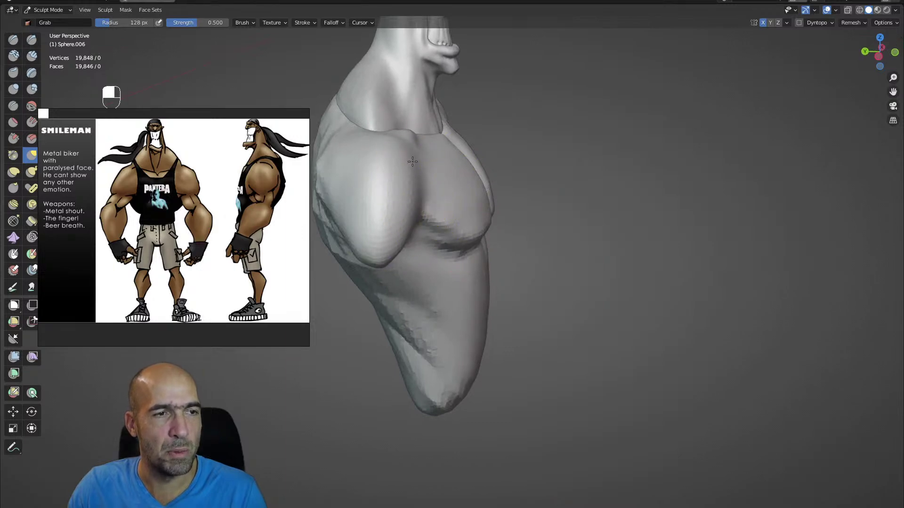
- Smooth the faceted side and back of the torso and adjust the back of the shoulders with Grab
mouse_move(410, 164)
left_mouse_down("alt")
mouse_move(433, 222)
mouse_move(391, 213)
mouse_move(438, 210)
left_mouse_up("alt")
left_click_drag(438, 210, 419, 247, "ctrl+alt")
mouse_move(406, 242)
left_mouse_down("shift")
mouse_move(377, 274)
mouse_move(418, 362)
mouse_move(484, 329)
left_mouse_up("shift")
mouse_move(485, 329)
left_mouse_down("alt+shift")
mouse_move(488, 313)
mouse_move(508, 309)
left_mouse_up("alt+shift")
mouse_move(508, 308)
left_mouse_down("ctrl+alt")
mouse_move(502, 296)
mouse_move(528, 286)
mouse_move(513, 248)
mouse_move(523, 241)
left_mouse_up("ctrl+alt")
key("g")
left_click_drag(528, 240, 518, 238, "alt")
left_click_drag(518, 238, 495, 122, "ctrl+alt")
mouse_move(565, 114)
left_mouse_down("alt")
mouse_move(498, 177)
mouse_move(504, 125)
mouse_move(511, 185)
mouse_move(529, 145)
mouse_move(534, 167)
mouse_move(579, 153)
left_mouse_up("alt")
- Build up the deltoids and upper pectorals of the torso with Clay Strips at a 92 px radius
key("alt+q")
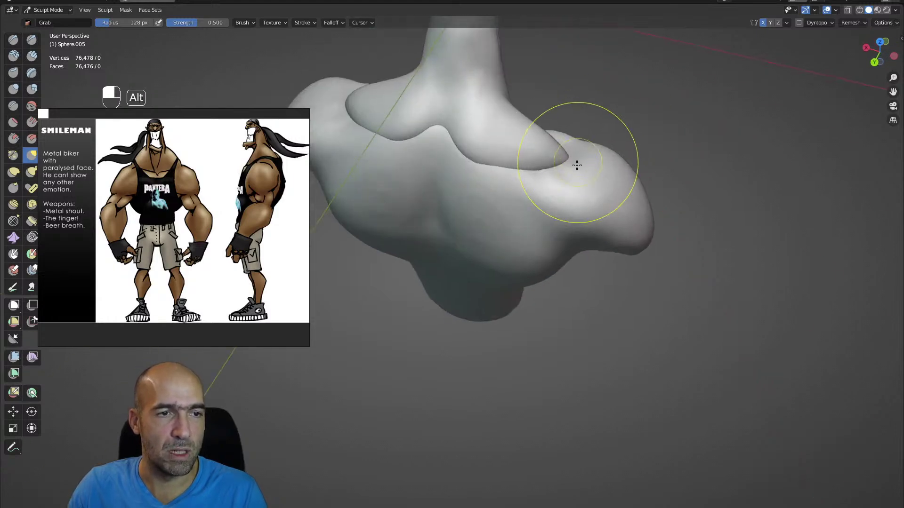
key("alt+q")
key("2")
key("2")
key("bracketleft")
key("bracketleft")
key("bracketleft")
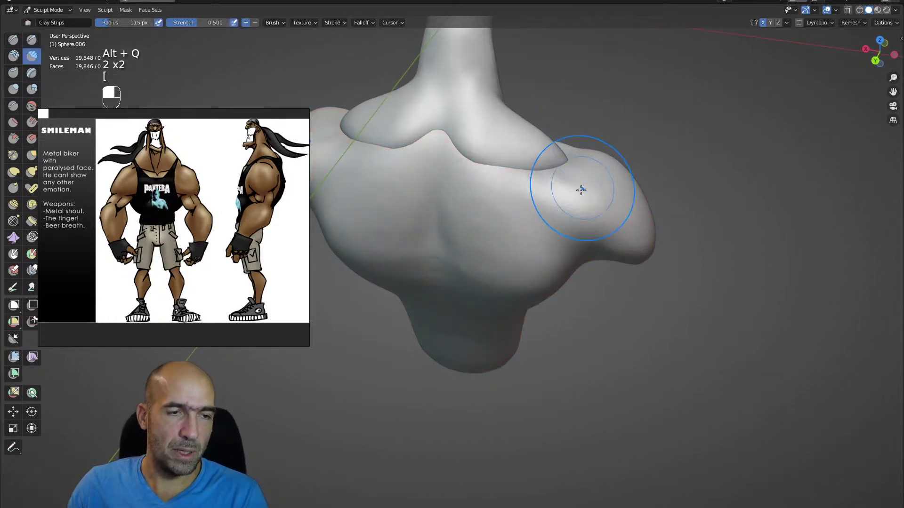
mouse_move(567, 178)
left_mouse_down("alt")
mouse_move(579, 205)
mouse_move(635, 186)
left_mouse_up("alt")
mouse_move(635, 264)
left_mouse_down("alt")
mouse_move(659, 271)
mouse_move(642, 276)
left_mouse_up("alt")
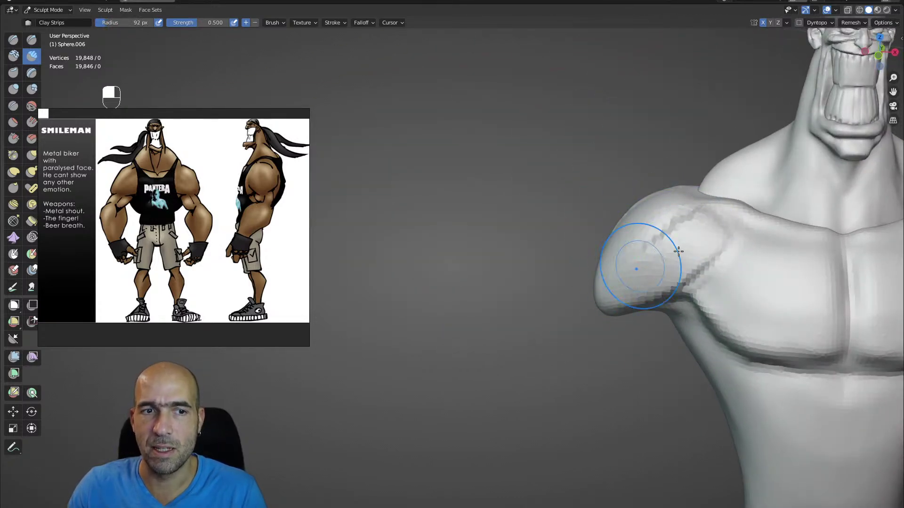
mouse_move(697, 269)
left_mouse_down("alt")
mouse_move(605, 252)
mouse_move(630, 247)
left_mouse_up("alt")
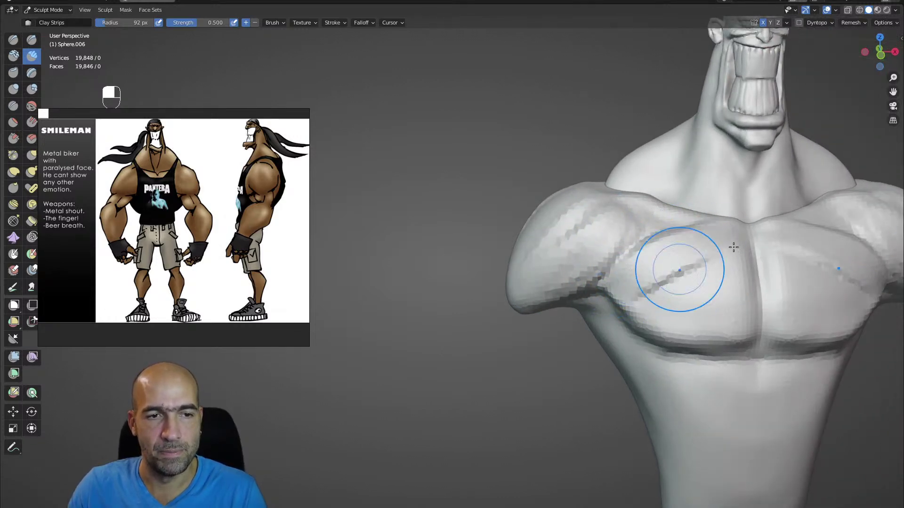
- Crease the boundary between deltoid and pectoral with Draw Sharp and fill out the chest with the Draw brush
key("1")
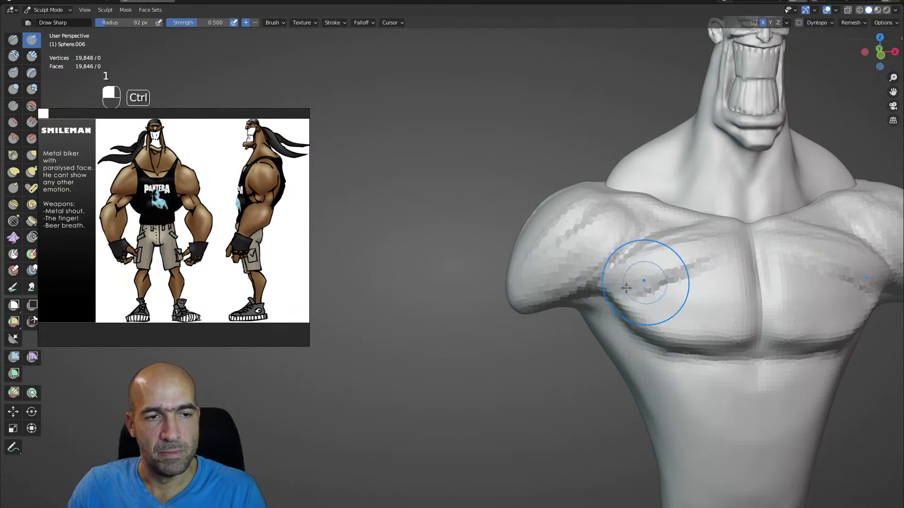
mouse_move(626, 259)
left_mouse_down("alt")
mouse_move(572, 267)
mouse_move(632, 289)
left_mouse_up("alt")
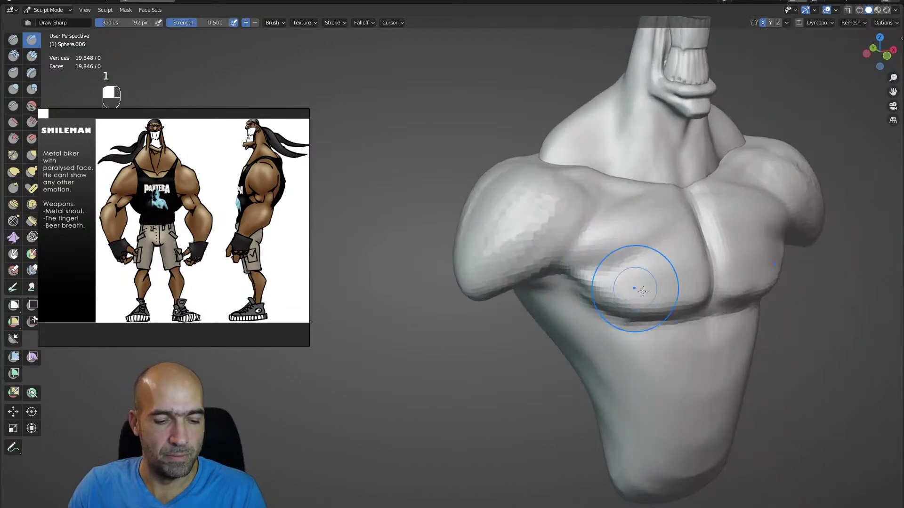
key("x")
mouse_move(693, 284)
left_mouse_down()
mouse_move(629, 258)
mouse_move(653, 246)
mouse_move(692, 281)
mouse_move(571, 253)
left_mouse_up()
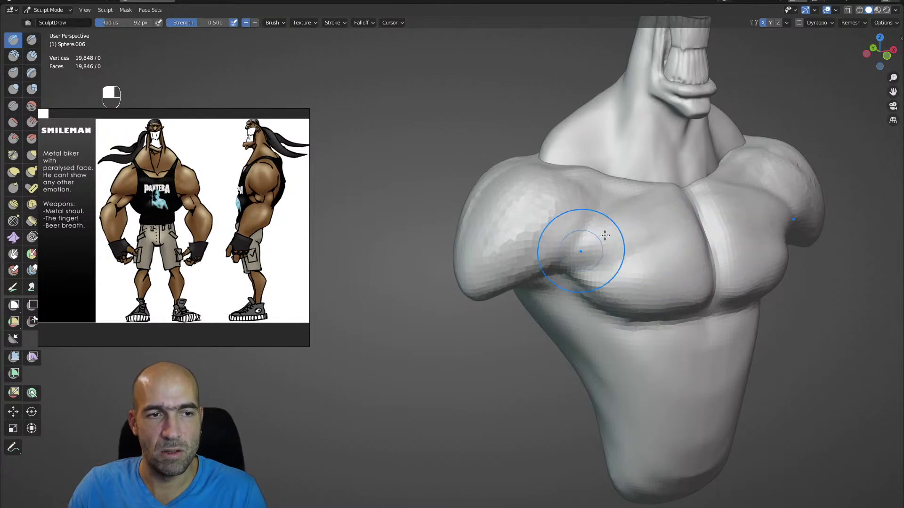
mouse_move(529, 189)
left_mouse_down("alt")
mouse_move(512, 225)
mouse_move(588, 251)
mouse_move(591, 233)
mouse_move(546, 219)
left_mouse_up("alt")
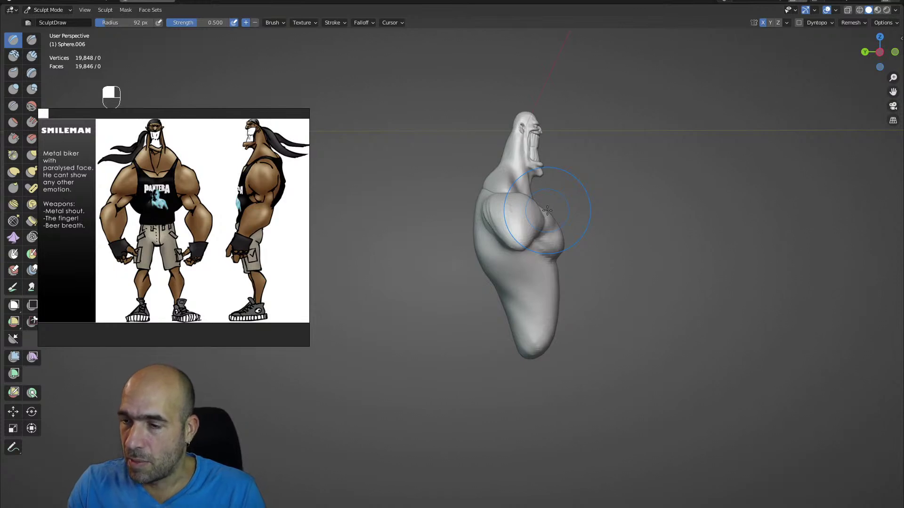
- Adjust the torso's profile with the Grab brush at a 138 px radius
left_click_drag(581, 295, 540, 295, "alt")
mouse_move(540, 295)
left_mouse_down("ctrl+alt")
mouse_move(559, 302)
mouse_move(527, 298)
mouse_move(596, 303)
left_mouse_up("ctrl+alt")
key("g")
key("bracketright")
key("bracketright")
key("bracketright")
key("bracketright")
mouse_move(554, 277)
left_mouse_down()
mouse_move(492, 339)
mouse_move(488, 363)
mouse_move(535, 371)
mouse_move(511, 345)
mouse_move(532, 354)
left_mouse_up()
- Build up the back muscles on both sides of the spine with Clay Strips
key("2")
left_click_drag(488, 330, 529, 357)
left_click_drag(368, 282, 547, 328)
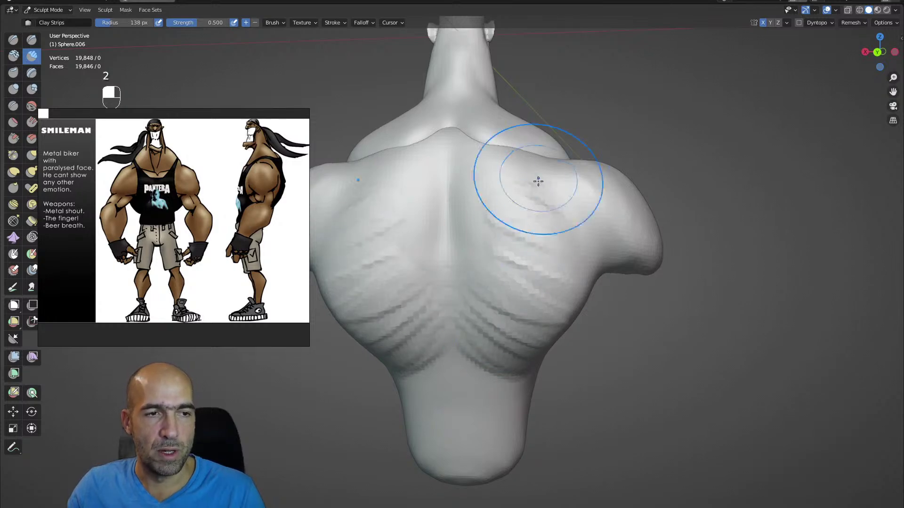
- Define the spine and shoulder blade edges with Draw Sharp and smooth the clay strokes across the back
key("1")
left_click_drag(541, 186, 545, 177, "alt")
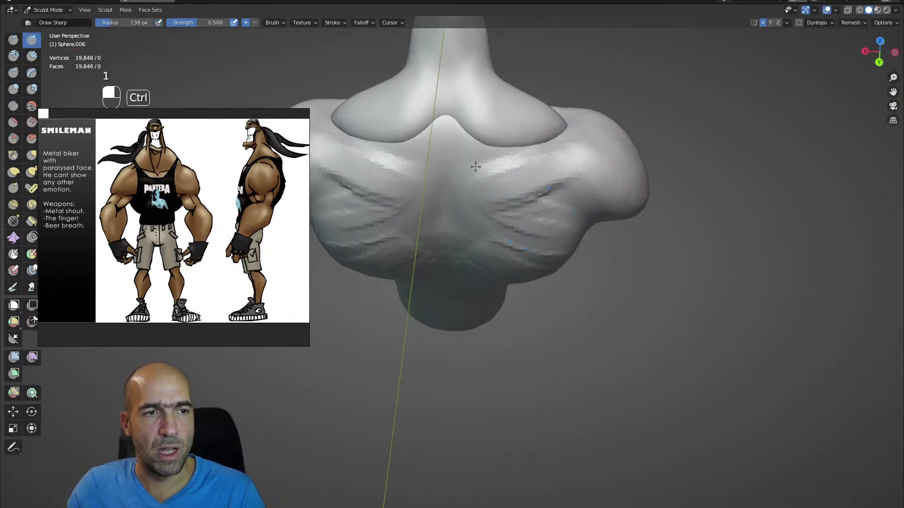
left_click_drag(495, 209, 493, 174, "alt")
left_click_drag(488, 203, 482, 273)
left_click_drag(495, 211, 499, 271)
left_click_drag(487, 207, 489, 277, "shift")
left_click_drag(489, 210, 518, 286, "shift")
left_click_drag(537, 343, 539, 298, "alt")
- Add muscle volume behind the armpits and along the lats with Clay Strips at an 89 px radius, smoothing the transitions
key("2")
key("bracketleft")
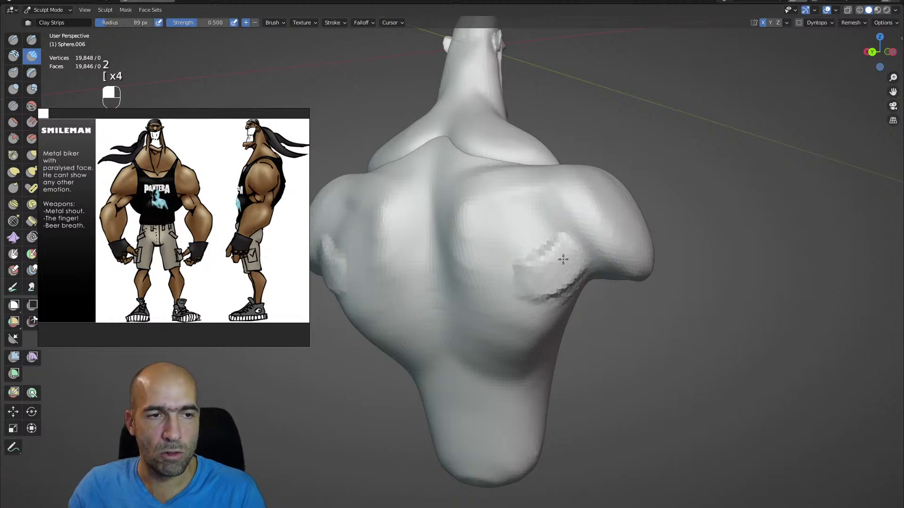
left_click_drag(521, 268, 596, 238, "shift")
left_click_drag(606, 250, 577, 276, "alt")
mouse_move(578, 179)
left_mouse_down()
mouse_move(650, 268)
mouse_move(632, 273)
left_mouse_up()
left_click_drag(637, 212, 566, 216, "alt")
left_click_drag(621, 270, 599, 250, "alt")
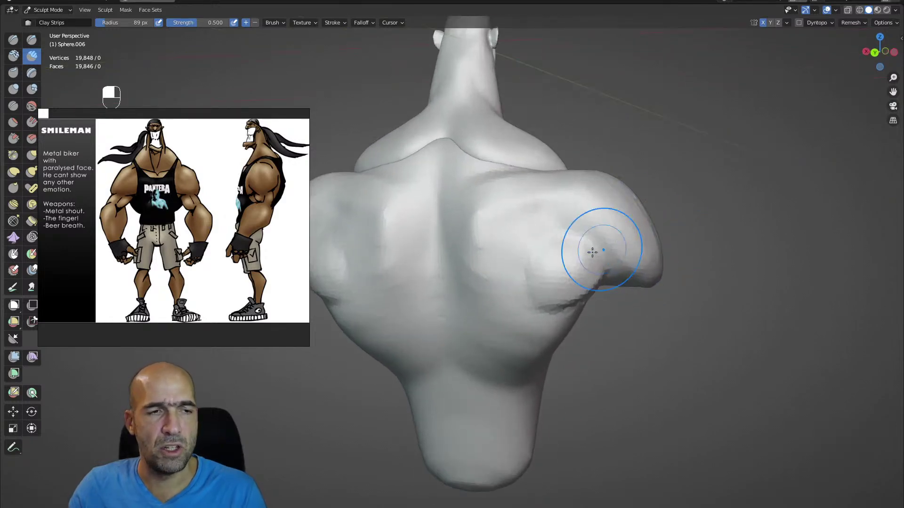
left_click_drag(535, 276, 585, 299, "alt")
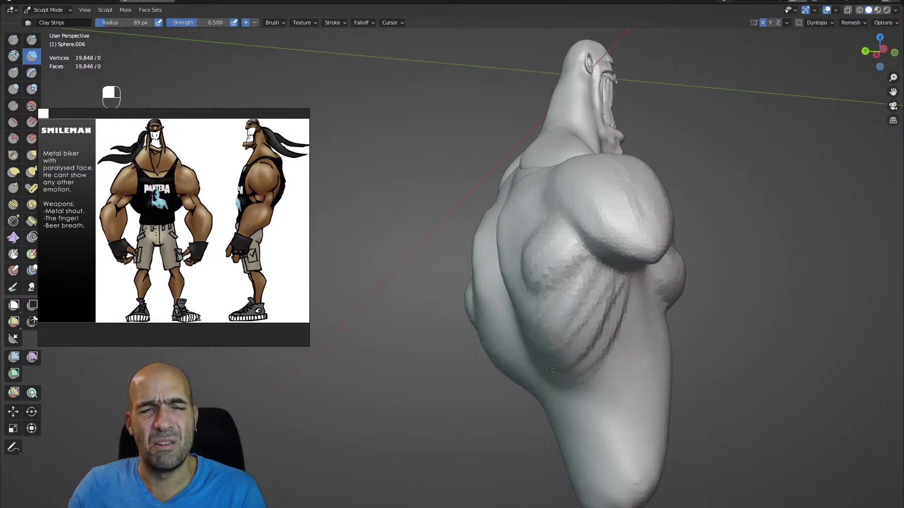
left_click_drag(621, 359, 495, 346, "alt")
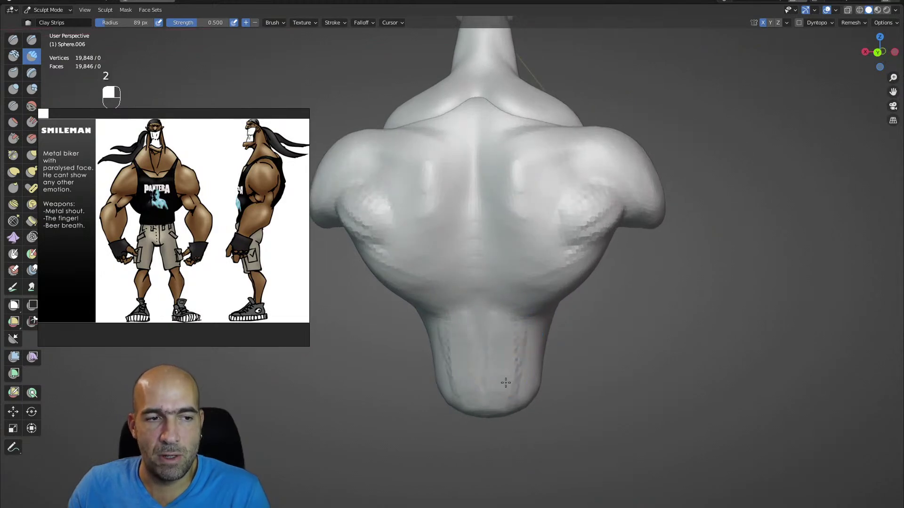
- Carve the spine groove down to the lower back with Draw Sharp and adjust the lower torso with Grab
key("1")
left_click_drag(481, 232, 497, 391, "ctrl")
mouse_move(522, 353)
left_mouse_down("ctrl+alt")
mouse_move(541, 378)
mouse_move(536, 394)
left_mouse_up("ctrl+alt")
key("g")
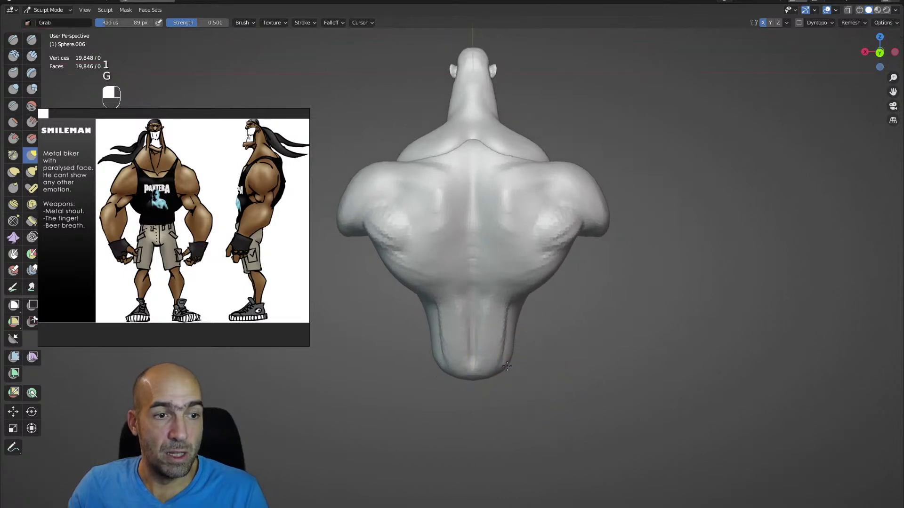
mouse_move(593, 325)
left_mouse_down("alt")
mouse_move(434, 346)
mouse_move(396, 340)
left_mouse_up("alt")
mouse_move(541, 343)
left_mouse_down("ctrl+alt")
mouse_move(572, 297)
mouse_move(541, 325)
left_mouse_up("ctrl+alt")
- Form the rib cage arch above the abdomen with Draw Sharp and Draw strokes, smoothing the flank
key("1")
left_click_drag(522, 291, 573, 281, "alt")
left_click_drag(539, 327, 513, 315, "shift")
key("x")
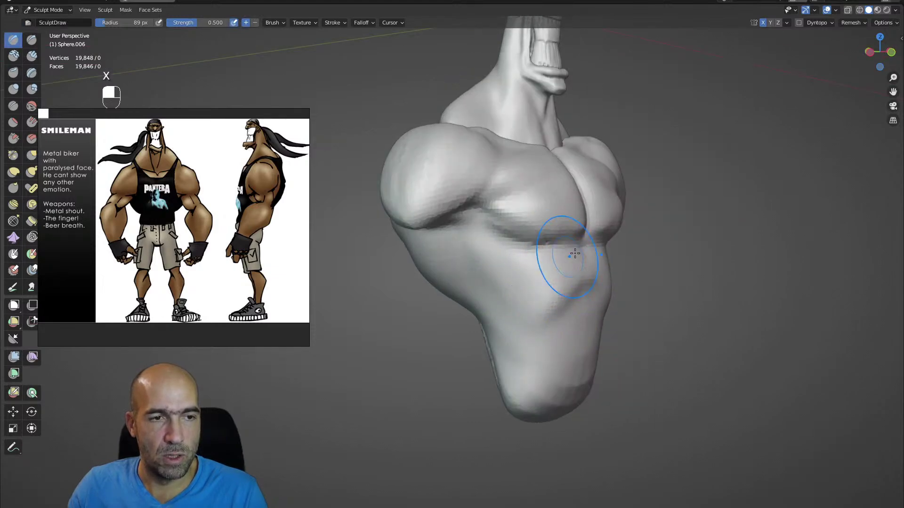
left_click_drag(605, 292, 522, 297, "alt")
left_click_drag(504, 257, 514, 255, "alt")
- Add volume to the side of the rib cage and pectorals with Clay Strips and sharpen the crease under the chest
key("2")
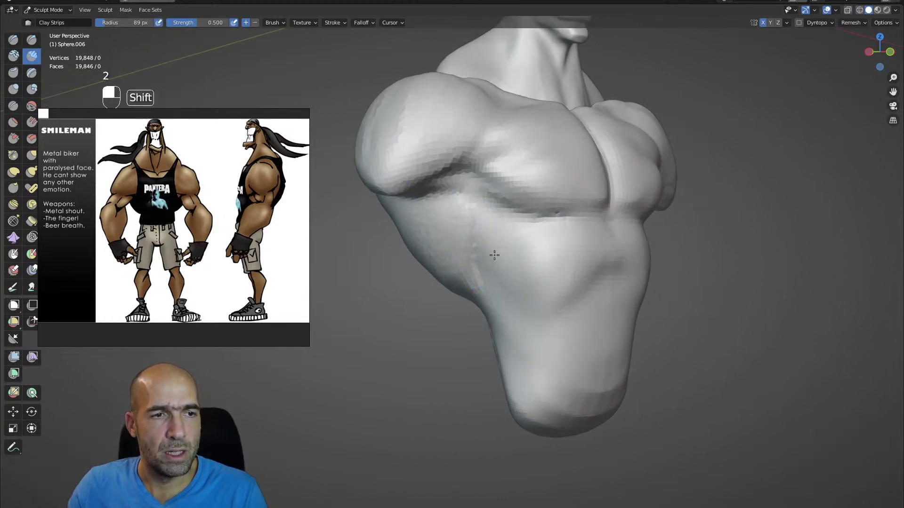
left_click_drag(541, 278, 504, 269, "alt")
left_click_drag(512, 340, 439, 218, "alt")
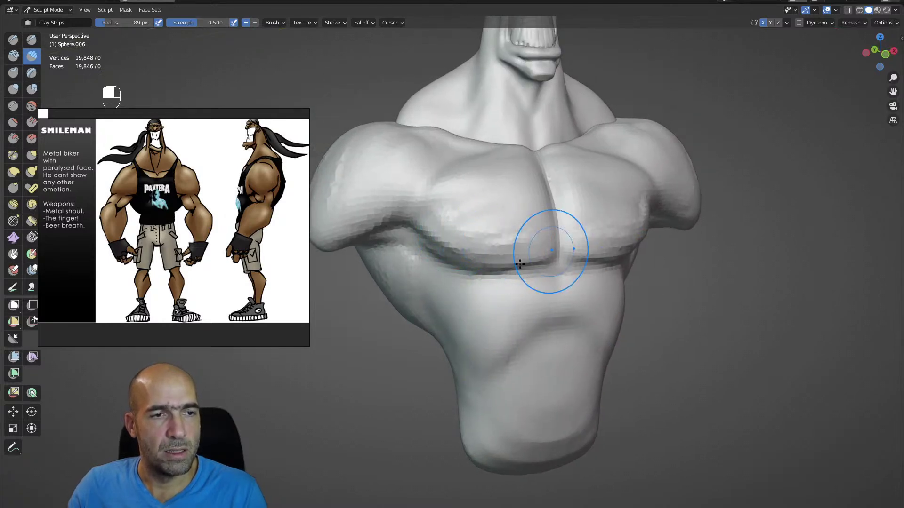
key("ctrl+1")
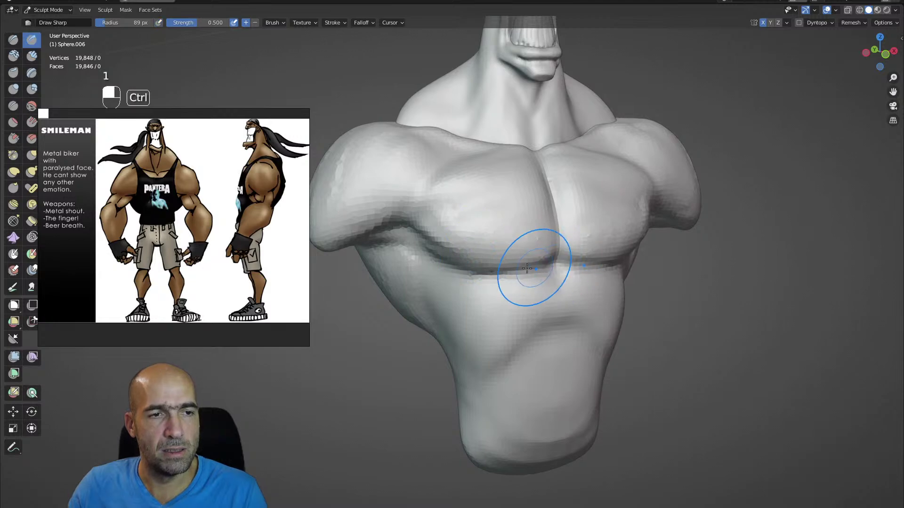
mouse_move(568, 285)
left_mouse_down("alt")
mouse_move(531, 268)
mouse_move(523, 278)
mouse_move(529, 299)
mouse_move(563, 264)
left_mouse_up("alt")
mouse_move(563, 265)
left_mouse_down("ctrl+alt")
mouse_move(557, 217)
mouse_move(534, 187)
mouse_move(546, 277)
left_mouse_up("ctrl+alt")
- Switch sculpting to the head and neck object and refine the base of the throat with Draw Sharp
left_click_drag(538, 232, 514, 216, "alt")
key("alt+q")
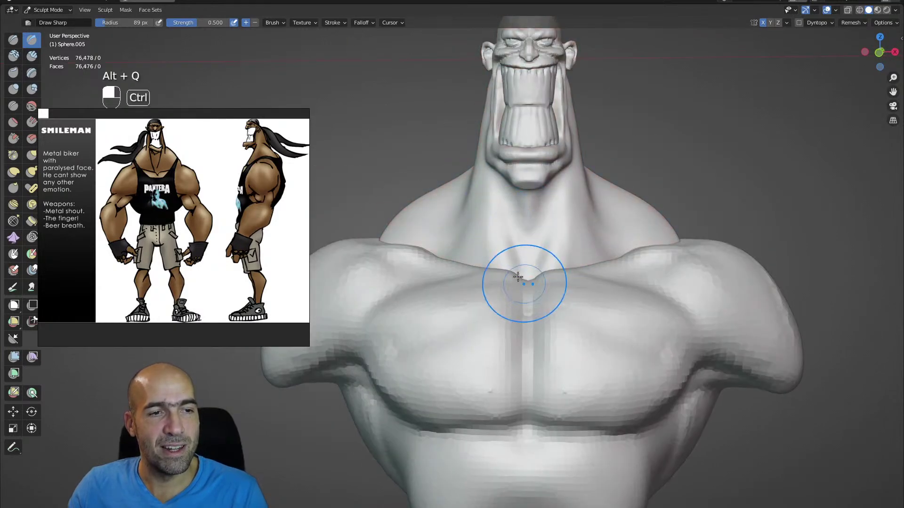
left_click_drag(573, 246, 532, 377, "alt")
left_click_drag(525, 381, 543, 324, "alt+shift")
left_click_drag(542, 324, 495, 228, "alt")
- Switch sculpting back to the torso and smooth its flanks and abdomen
key("alt+q")
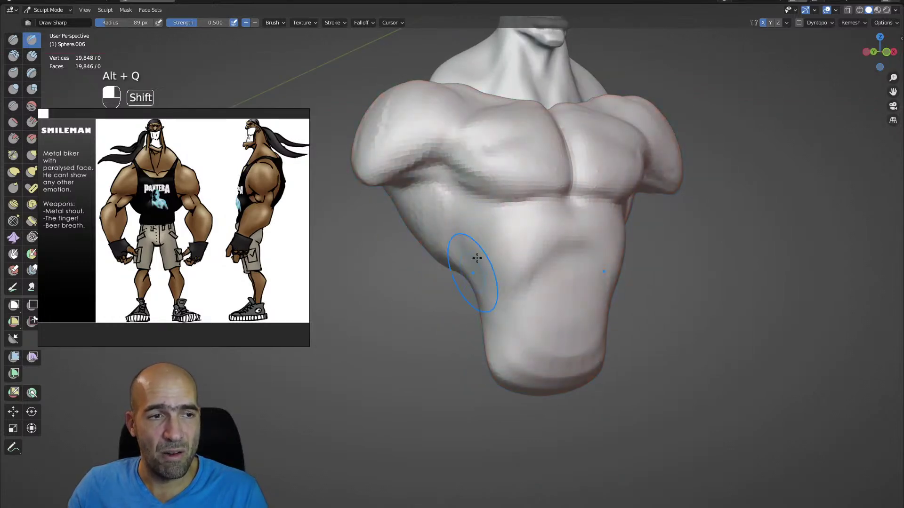
left_click_drag(433, 251, 523, 295, "alt")
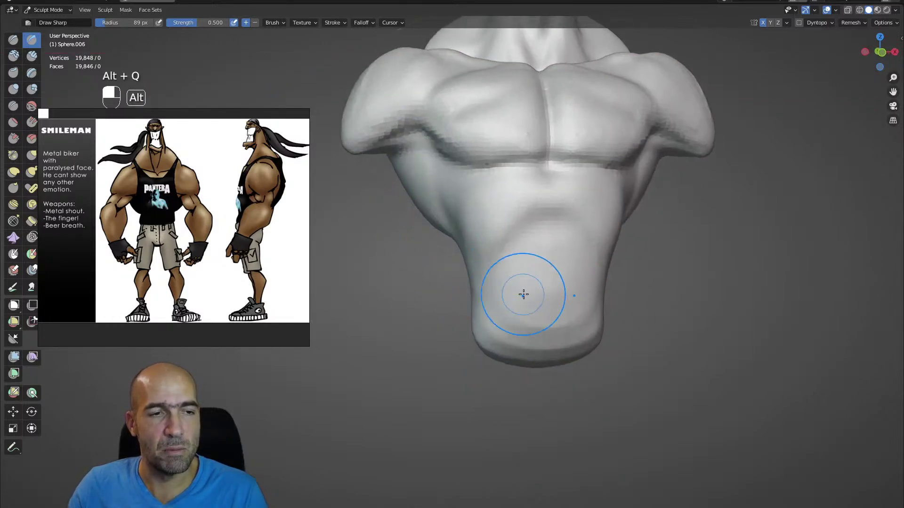
mouse_move(503, 359)
left_mouse_down("alt")
mouse_move(526, 357)
mouse_move(529, 384)
left_mouse_up("alt")
- Reshape the waist and lower torso with Grab at a 133 px radius and smooth the lower back
key("g")
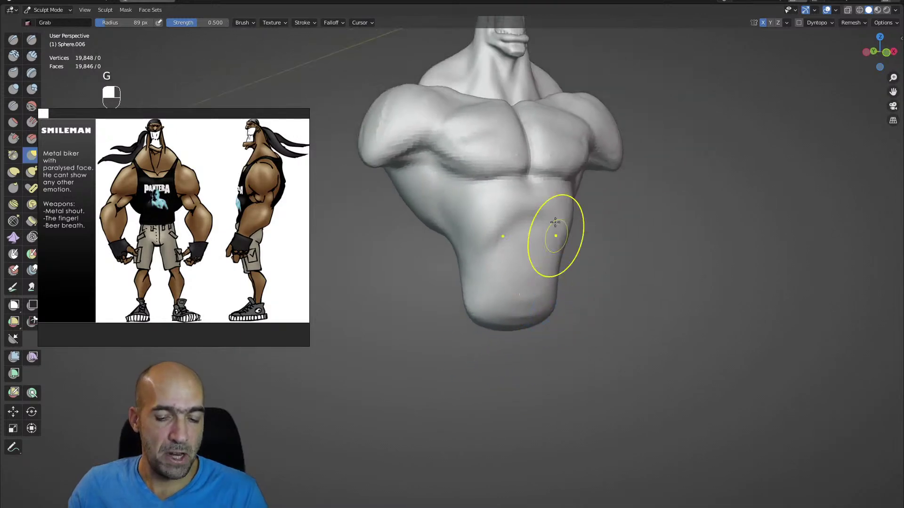
left_click_drag(509, 351, 538, 340, "alt")
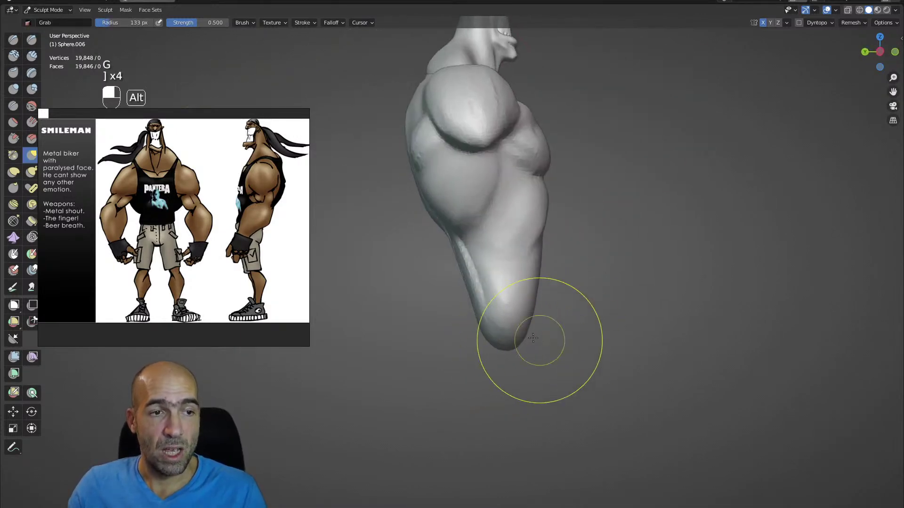
left_click_drag(467, 299, 491, 286, "alt")
mouse_move(462, 245)
left_mouse_down("shift")
mouse_move(482, 284)
mouse_move(461, 294)
left_mouse_up("shift")
mouse_move(462, 294)
left_mouse_down("alt")
mouse_move(448, 290)
mouse_move(433, 237)
mouse_move(405, 234)
left_mouse_up("alt")
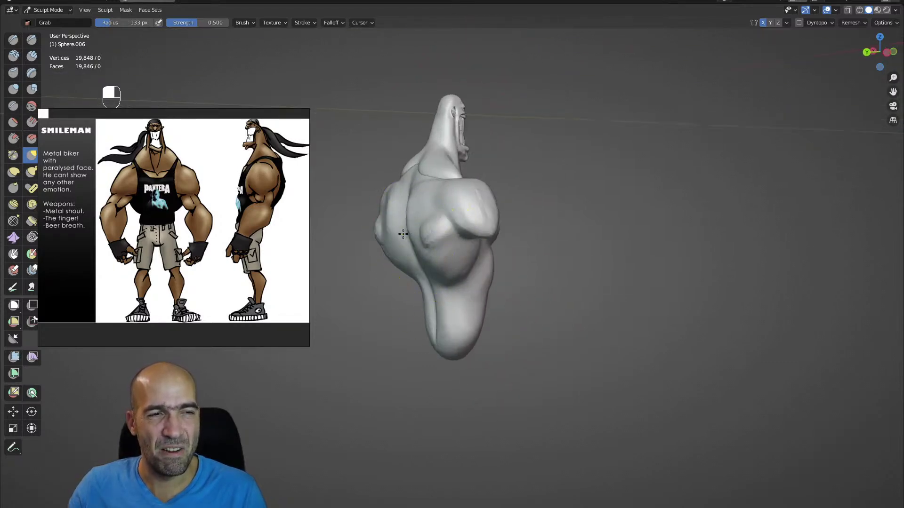
left_click_drag(466, 234, 444, 238, "alt")
mouse_move(443, 238)
left_mouse_down("ctrl+alt")
mouse_move(448, 252)
mouse_move(459, 243)
left_mouse_up("ctrl+alt")
left_click_drag(485, 276, 515, 270, "alt")
left_click_drag(488, 213, 485, 232, "ctrl+alt")
left_click_drag(451, 264, 414, 271, "alt")
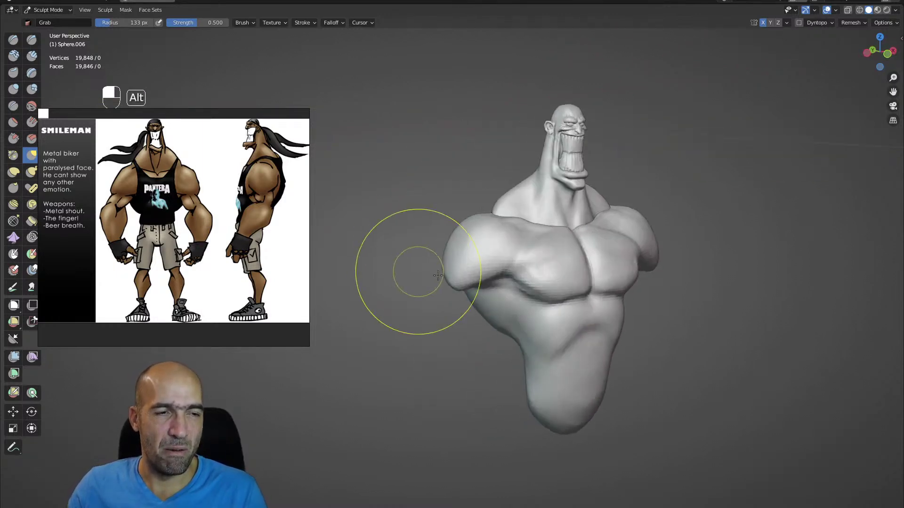
- Switch sculpting from the torso to the head and neck object
mouse_move(509, 246)
left_mouse_down("alt")
mouse_move(470, 244)
mouse_move(461, 226)
left_mouse_up("alt")
mouse_move(461, 226)
left_mouse_down("alt+shift")
mouse_move(399, 326)
mouse_move(612, 127)
left_mouse_up("alt+shift")
mouse_move(612, 127)
left_mouse_down("alt+shift")
mouse_move(506, 251)
mouse_move(517, 236)
left_mouse_up("alt+shift")
key("3")
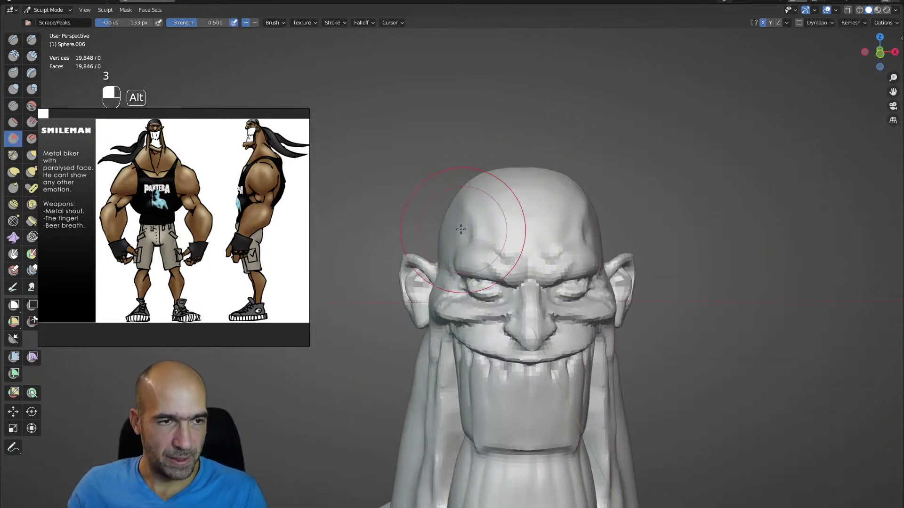
left_click_drag(442, 211, 464, 195, "alt")
key("alt+q")
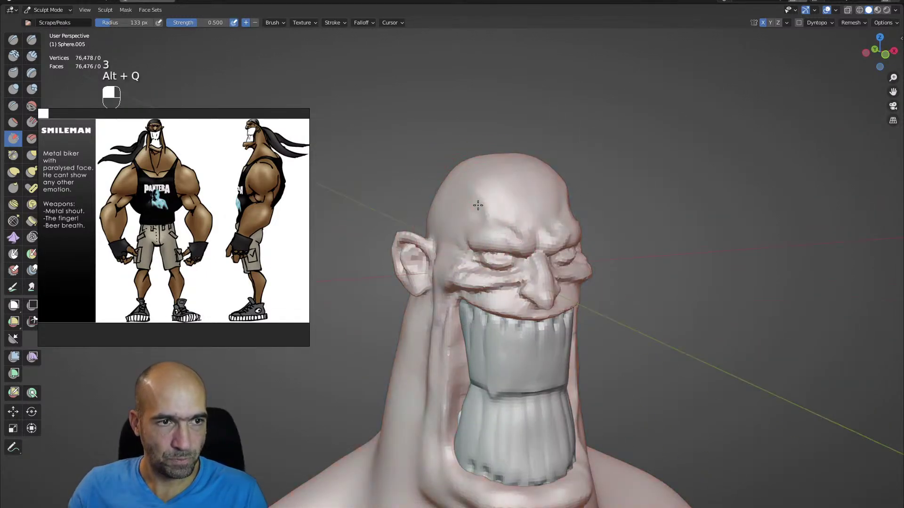
- Build up the back of the neck with Clay Strips at a 133 px radius and smooth the strokes
mouse_move(491, 188)
left_mouse_down("alt")
mouse_move(514, 248)
mouse_move(499, 313)
mouse_move(521, 308)
mouse_move(433, 345)
mouse_move(412, 341)
mouse_move(390, 408)
mouse_move(416, 379)
mouse_move(508, 360)
left_mouse_up("alt")
key("g")
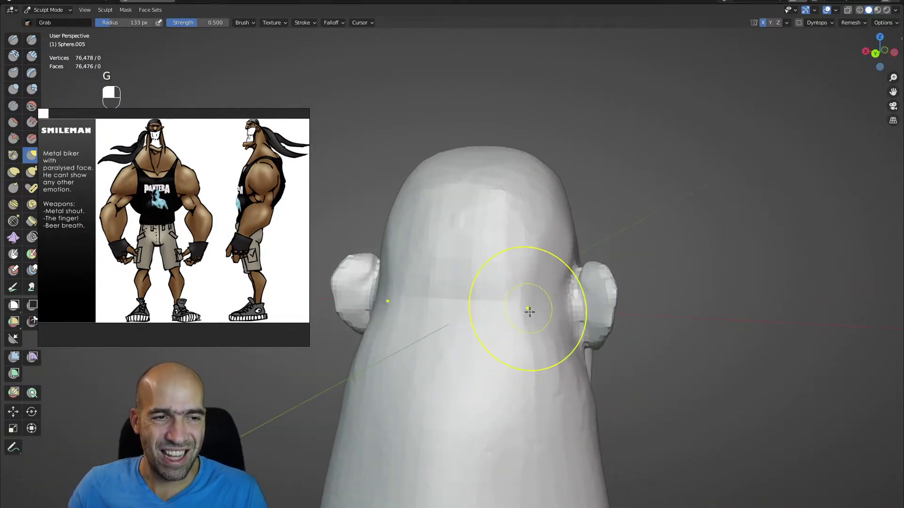
left_click_drag(482, 137, 521, 422, "alt")
mouse_move(429, 448)
left_mouse_down("alt")
mouse_move(520, 305)
mouse_move(474, 338)
mouse_move(494, 326)
mouse_move(500, 373)
left_mouse_up("alt")
key("2")
left_click_drag(492, 287, 507, 370)
left_click_drag(474, 315, 519, 436)
left_click_drag(492, 302, 493, 350, "shift")
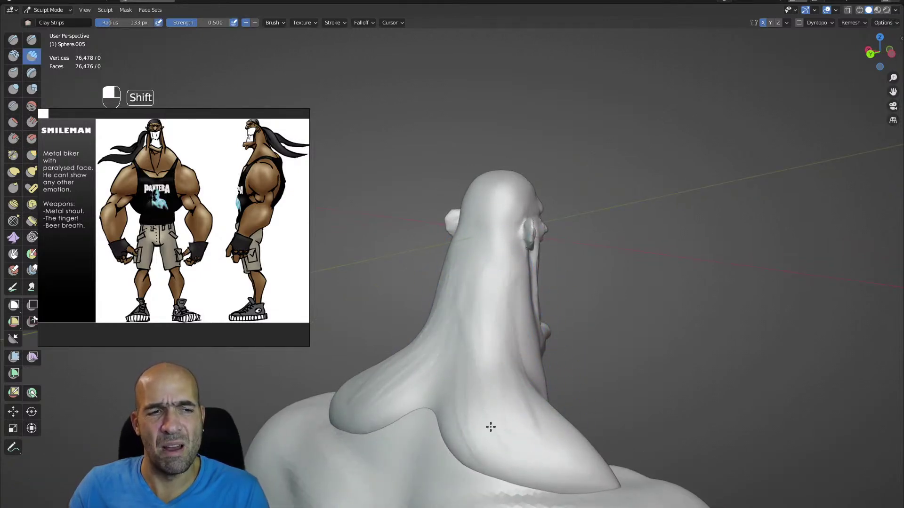
- Carve the crease along the side of the neck toward the trapezius with inverted Draw Sharp strokes
left_click_drag(558, 331, 556, 371, "alt+shift")
mouse_move(549, 312)
left_mouse_down("alt")
mouse_move(569, 312)
mouse_move(594, 279)
mouse_move(575, 292)
left_mouse_up("alt")
key("1")
left_click_drag(555, 322, 558, 332, "ctrl")
mouse_move(569, 254)
left_mouse_down("ctrl")
mouse_move(580, 310)
mouse_move(585, 294)
mouse_move(574, 372)
left_mouse_up("ctrl")
- Examine the face, neck and trapezius from the front against the reference image
key("g")
left_click_drag(603, 362, 603, 393, "alt")
left_click_drag(624, 286, 625, 320, "ctrl+alt")
left_click_drag(625, 320, 654, 225, "alt+shift")
mouse_move(655, 226)
left_mouse_down("ctrl+alt")
mouse_move(621, 316)
mouse_move(631, 288)
left_mouse_up("ctrl+alt")
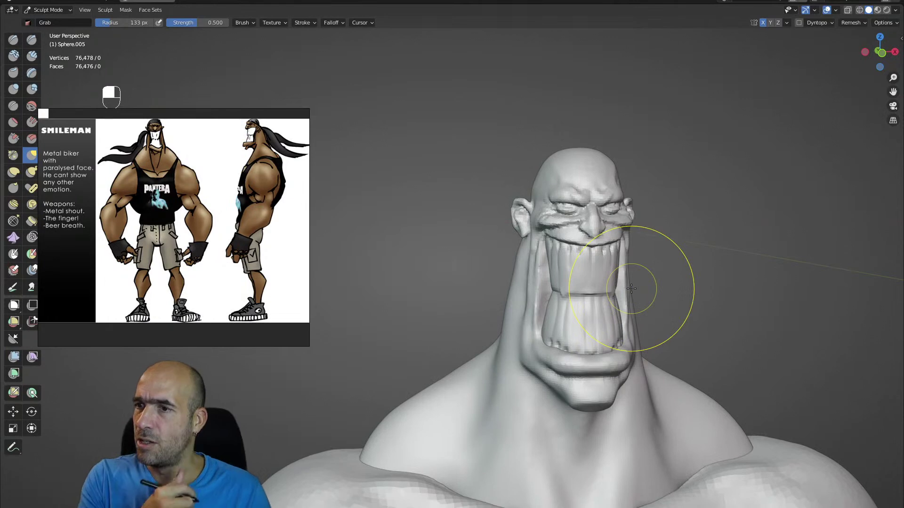
left_click_drag(584, 259, 598, 216, "ctrl+alt")
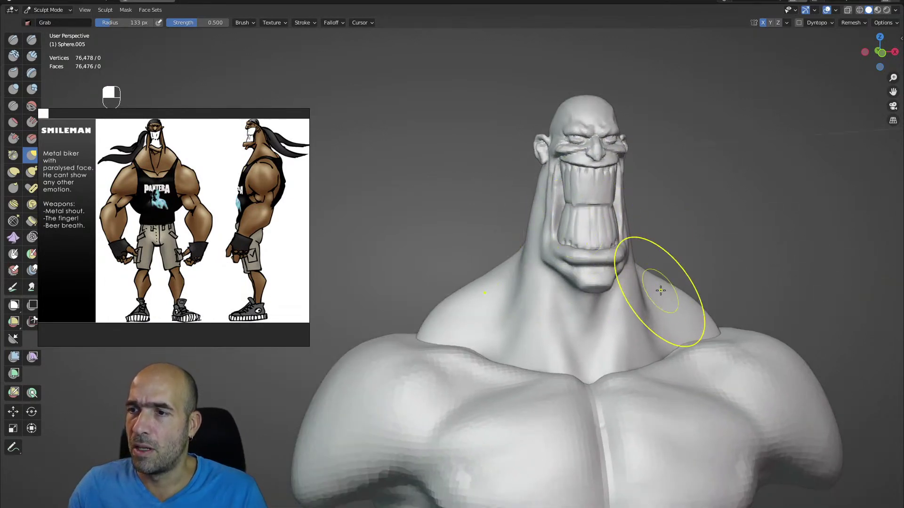
mouse_move(656, 212)
left_mouse_down("ctrl+alt")
mouse_move(636, 224)
mouse_move(633, 197)
left_mouse_up("ctrl+alt")
mouse_move(634, 198)
left_mouse_down("alt+shift")
mouse_move(621, 264)
mouse_move(581, 321)
left_mouse_up("alt+shift")
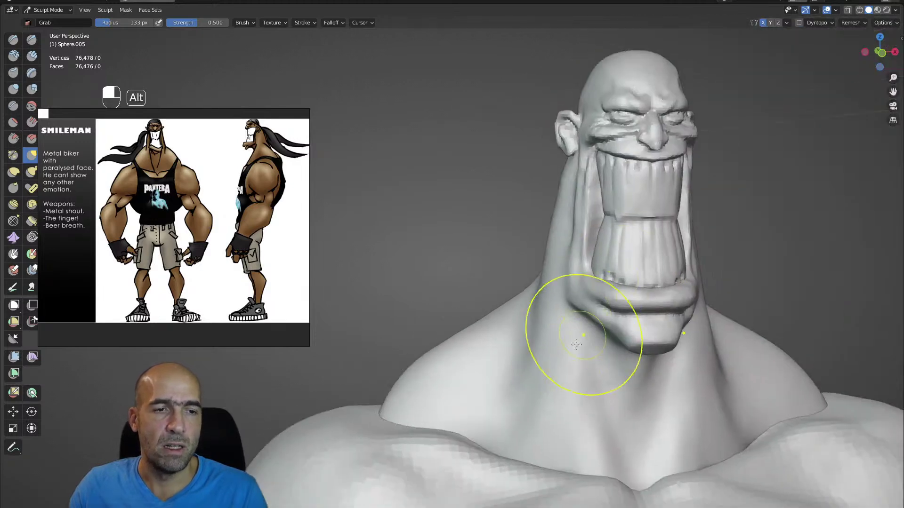
- Deepen the crease between the front of the neck and the trapezius with inverted Draw Sharp strokes
left_click_drag(567, 417, 550, 349, "alt+shift")
key("1")
left_click_drag(538, 226, 506, 363, "ctrl")
mouse_move(536, 287)
left_mouse_down("ctrl")
mouse_move(503, 372)
mouse_move(557, 319)
mouse_move(509, 380)
left_mouse_up("ctrl")
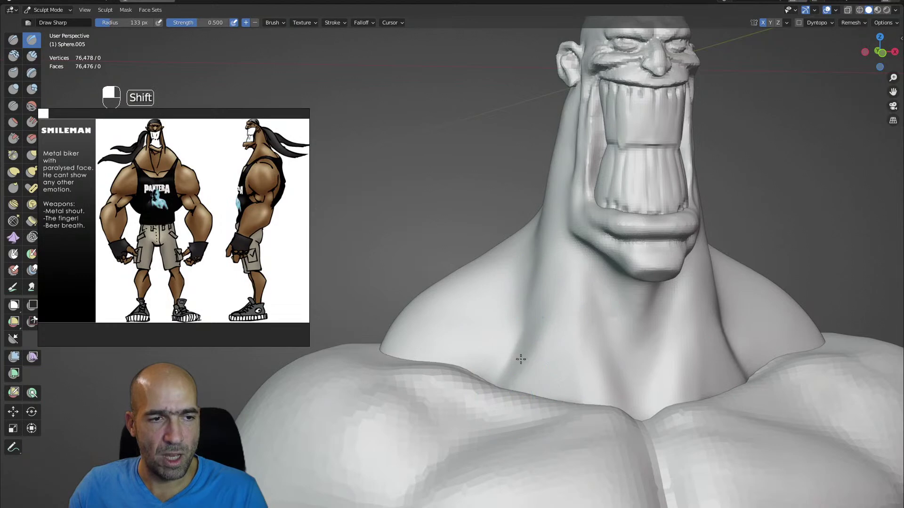
left_click_drag(536, 312, 470, 324, "alt+shift")
- Round off the shoulder end of the trapezius with Grab and smooth its transition into the neck
key("g")
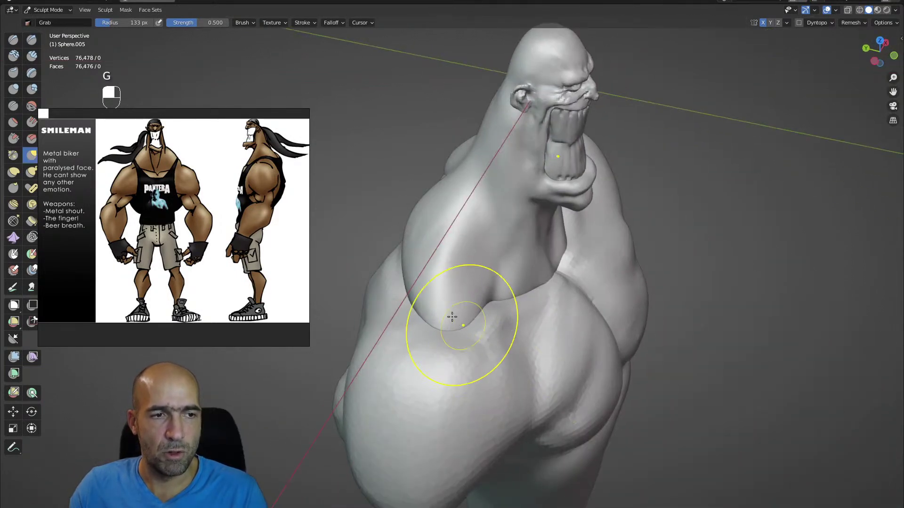
left_click_drag(460, 278, 440, 308, "alt")
left_click_drag(437, 249, 440, 229, "shift")
left_click_drag(447, 281, 462, 330, "alt+shift")
mouse_move(462, 329)
left_mouse_down("alt")
mouse_move(444, 314)
mouse_move(439, 256)
left_mouse_up("alt")
key("1")
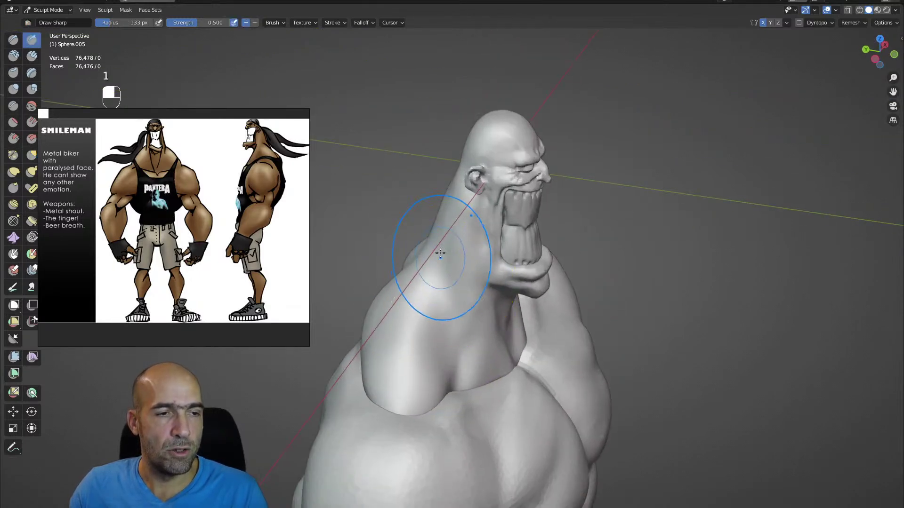
left_click_drag(444, 344, 418, 309, "alt")
left_click_drag(440, 285, 442, 270, "shift")
mouse_move(454, 312)
left_mouse_down("alt+shift")
mouse_move(450, 375)
mouse_move(462, 317)
mouse_move(473, 312)
left_mouse_up("alt+shift")
- Adjust the stretched cheek strips beside the teeth with Grab at a 133 px radius
key("g")
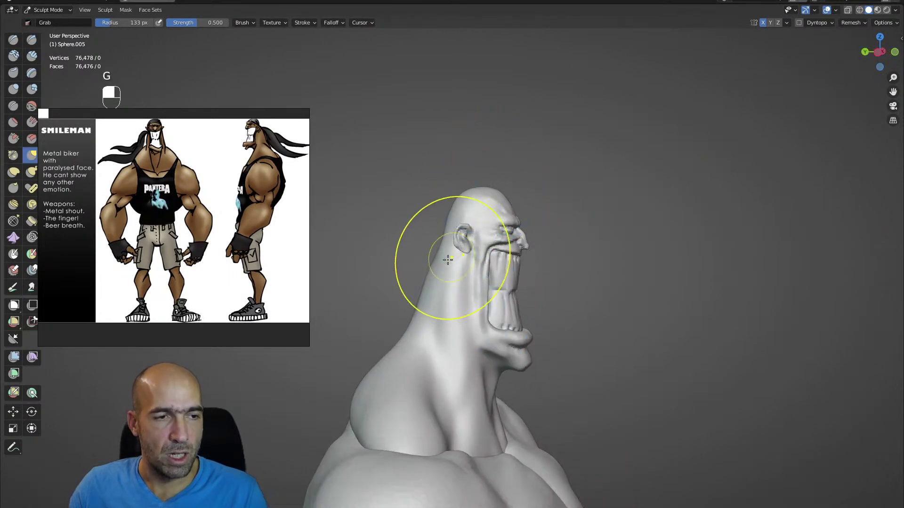
mouse_move(491, 263)
left_mouse_down("alt")
mouse_move(395, 255)
mouse_move(418, 227)
mouse_move(403, 214)
mouse_move(418, 212)
mouse_move(485, 242)
mouse_move(533, 278)
mouse_move(484, 303)
mouse_move(489, 320)
mouse_move(492, 302)
mouse_move(460, 263)
mouse_move(477, 314)
mouse_move(455, 295)
left_mouse_up("alt")
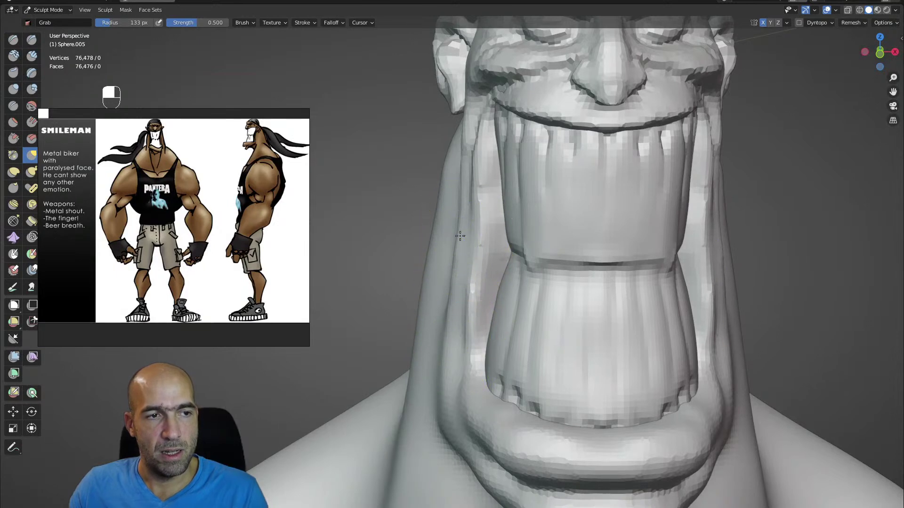
left_click_drag(457, 200, 484, 189)
left_click_drag(479, 150, 484, 146)
left_click_drag(487, 107, 482, 95)
left_click_drag(485, 129, 484, 156)
left_click_drag(484, 190, 487, 194)
left_click_drag(481, 262, 478, 267)
left_click_drag(461, 362, 483, 271, "alt+shift")
left_click_drag(478, 316, 466, 287, "ctrl+alt")
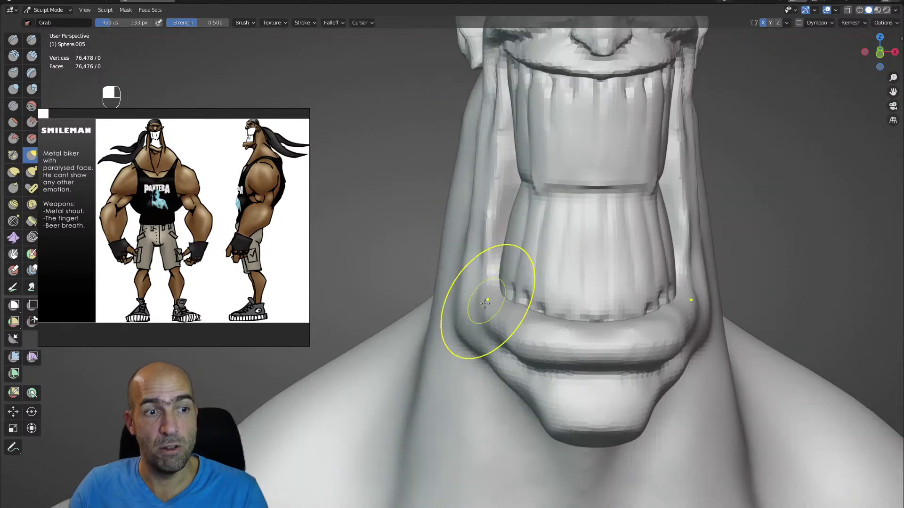
- Refine the creases around the lower lip, mouth corner and chin with Draw Sharp
middle_click_drag(560, 361, 510, 383)
scroll(529, 331, "down", 2)
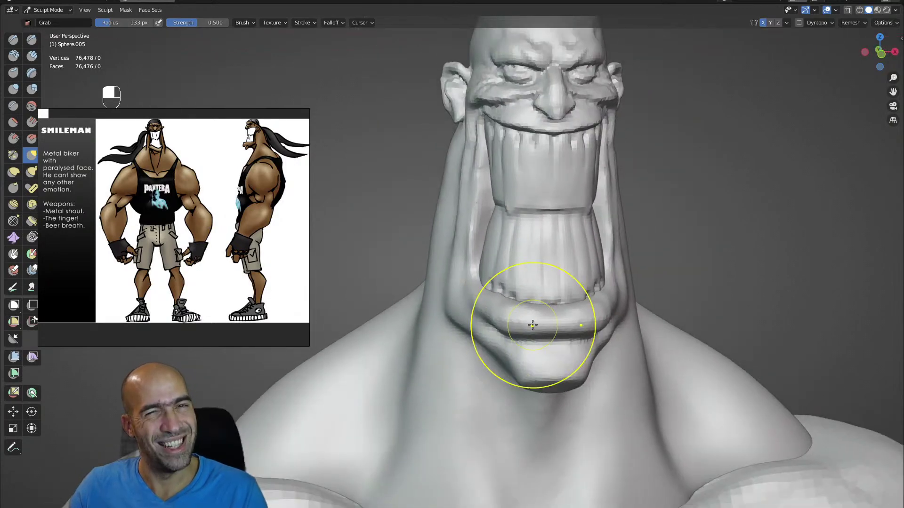
left_click_drag(541, 296, 550, 308, "alt")
left_click_drag(551, 345, 549, 302, "ctrl+alt")
left_click_drag(541, 320, 562, 329, "alt")
key("1")
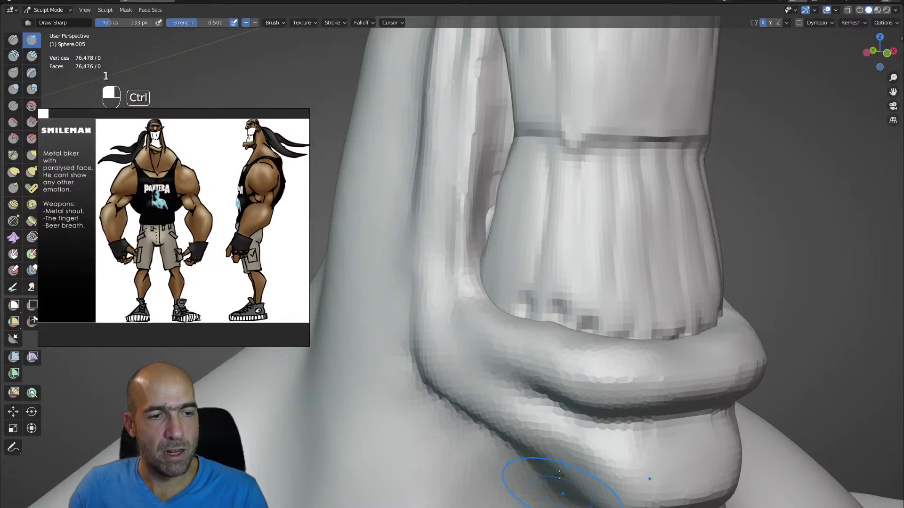
scroll(541, 447, "down", 5)
left_click_drag(545, 406, 525, 405, "alt")
left_click_drag(525, 405, 490, 358, "ctrl+alt")
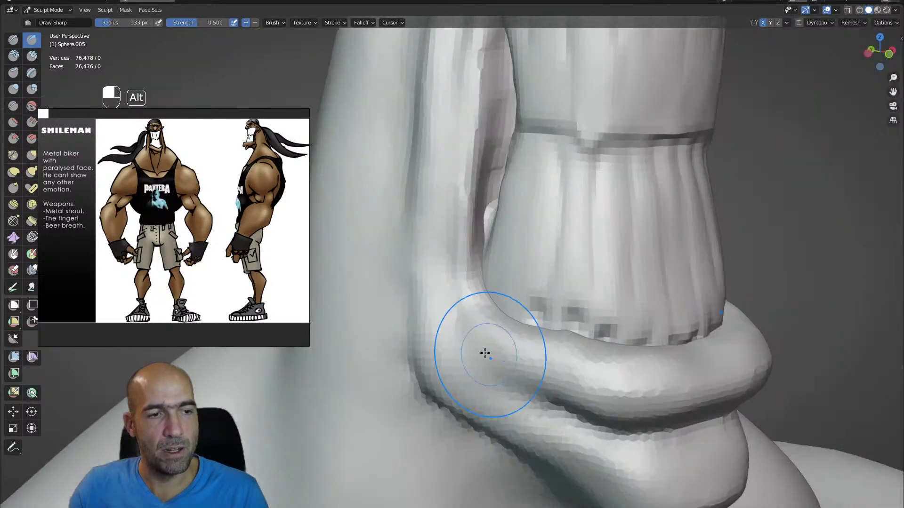
left_click_drag(575, 409, 530, 384, "alt")
left_click_drag(530, 384, 509, 390, "ctrl+alt")
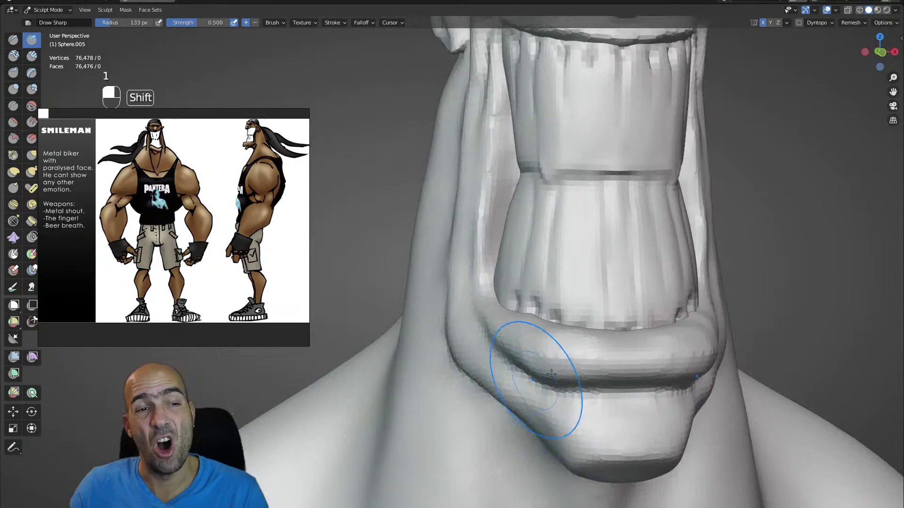
- Flatten the jawline and chin with Scrape/Peaks at an 86 px radius and switch sculpting to the teeth object
mouse_move(566, 325)
left_mouse_down("ctrl+alt")
mouse_move(599, 352)
mouse_move(565, 365)
mouse_move(561, 302)
mouse_move(578, 335)
left_mouse_up("ctrl+alt")
key("bracketleft")
key("bracketleft")
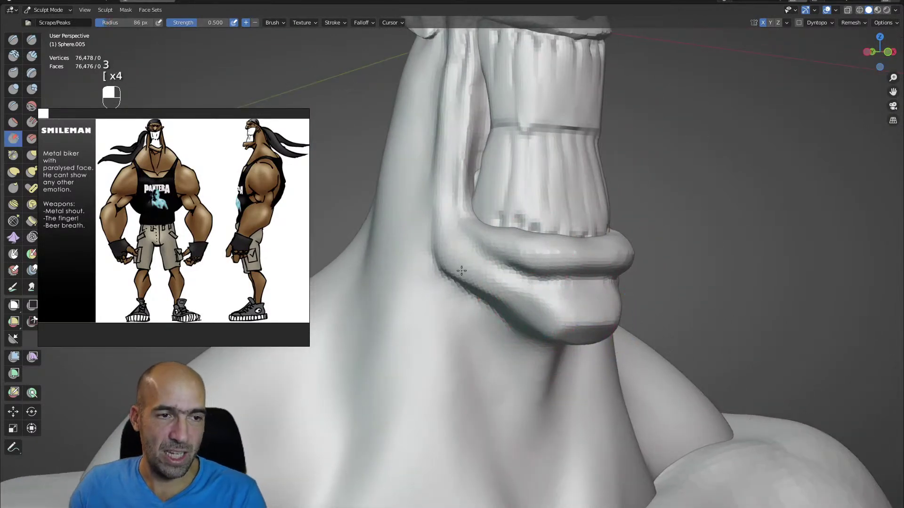
middle_click_drag(630, 317, 580, 313)
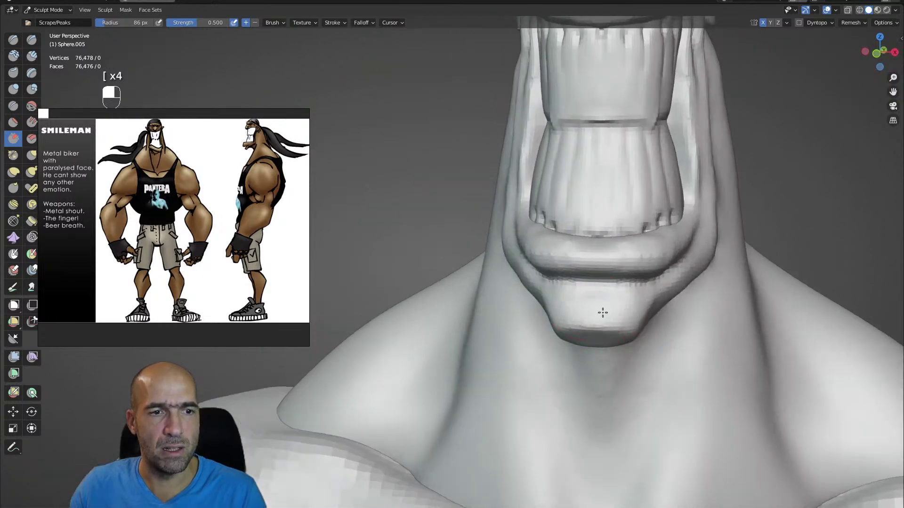
mouse_move(654, 340)
left_mouse_down("alt")
mouse_move(597, 321)
mouse_move(615, 303)
mouse_move(595, 319)
mouse_move(606, 318)
mouse_move(607, 343)
left_mouse_up("alt")
key("1")
key("alt+q")
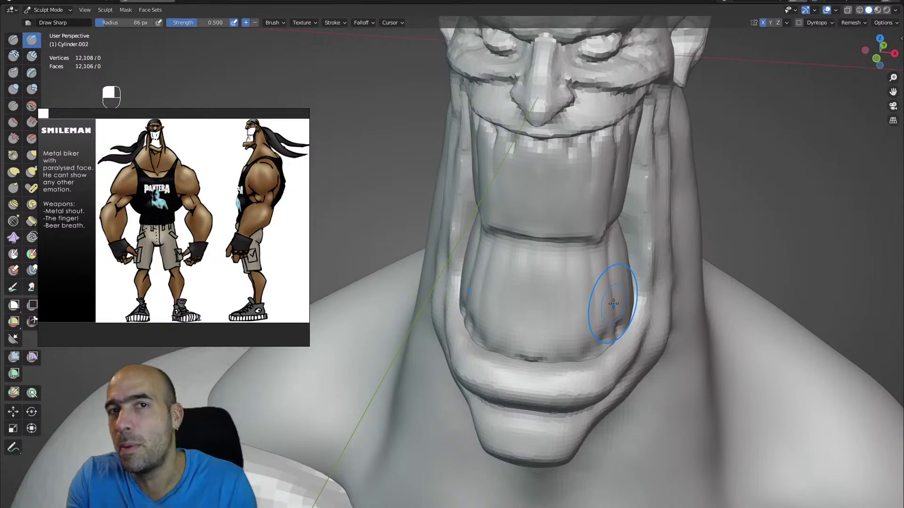
- Examine the proportions of the head, neck and chest from the front
mouse_move(404, 200)
left_mouse_down("alt")
mouse_move(453, 242)
mouse_move(434, 249)
left_mouse_up("alt")
scroll(464, 242, "down", 5)
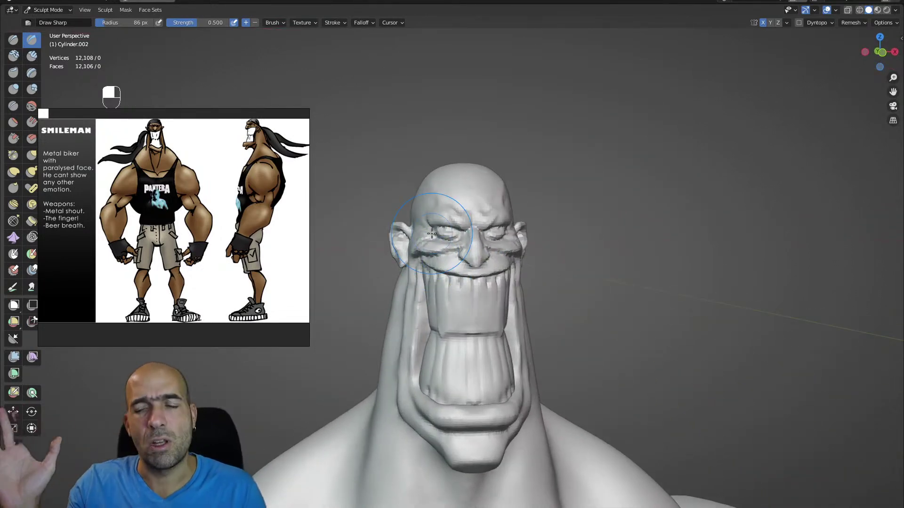
left_click_drag(432, 234, 421, 242, "alt")
left_click_drag(408, 334, 541, 222, "alt+shift")
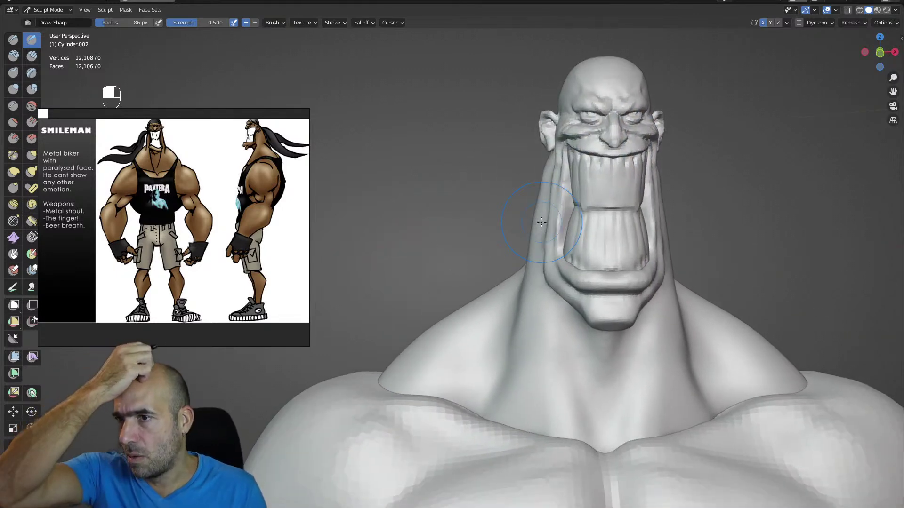
left_click_drag(624, 241, 603, 240, "ctrl+alt")
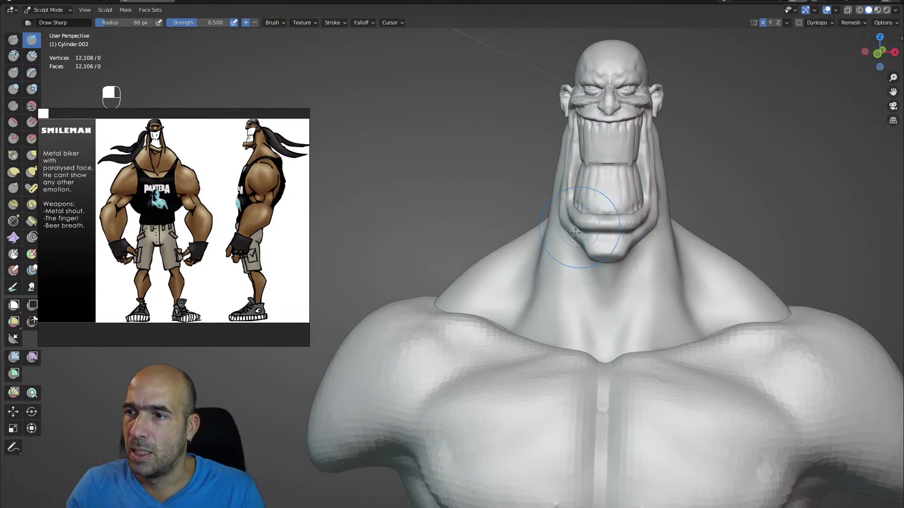
mouse_move(568, 249)
left_mouse_down("alt")
mouse_move(573, 256)
mouse_move(587, 248)
mouse_move(609, 226)
left_mouse_up("alt")
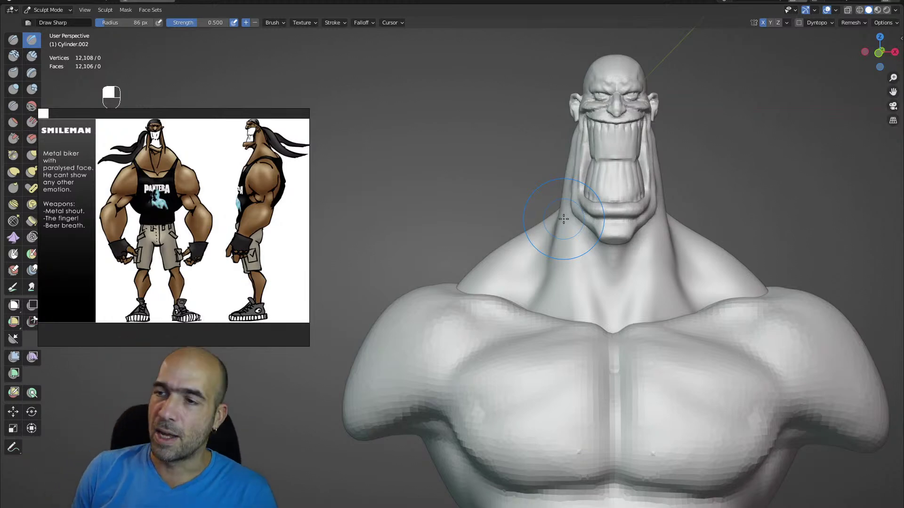
left_click_drag(587, 179, 668, 283, "alt")
- Return to Object Mode, add a UV sphere and open its mesh for editing
key("ctrl+Tab")
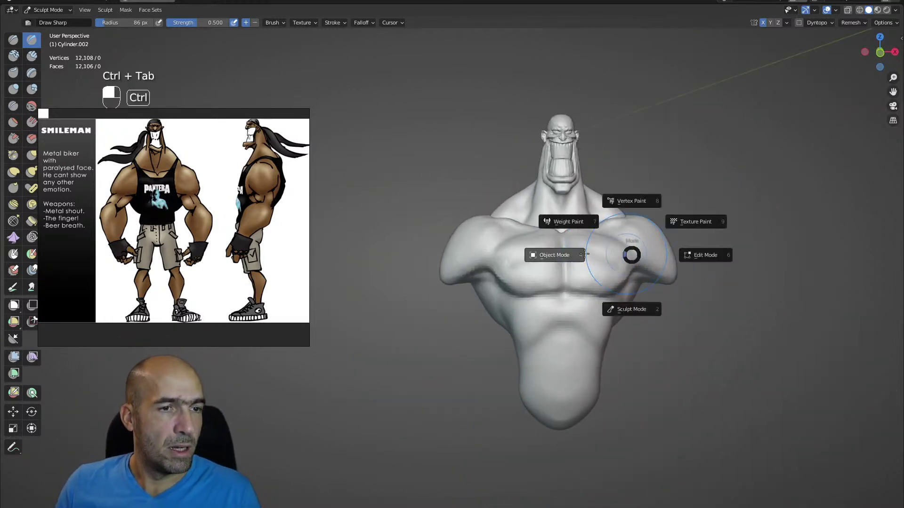
key("shift+a")
mouse_move(543, 259)
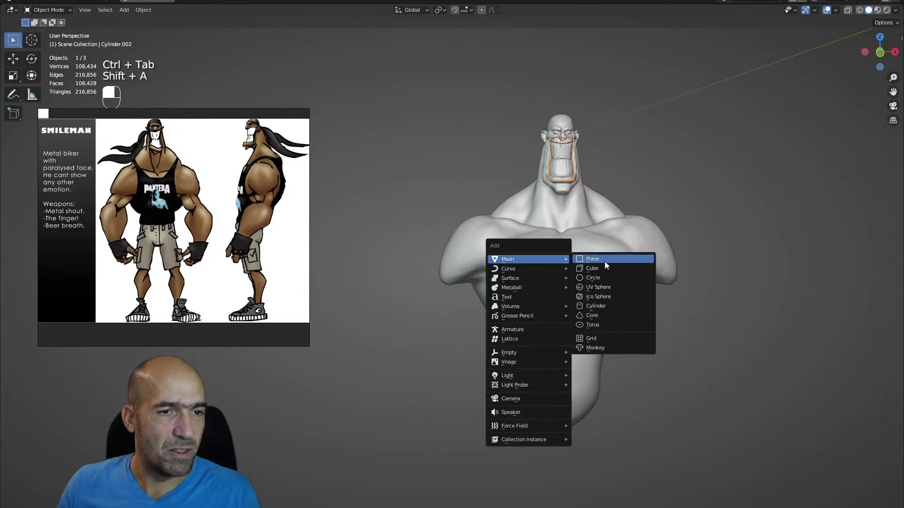
left_click(607, 287)
key("Tab")
- Scale the new sphere down and move it in front of the face
left_click_drag(616, 202, 797, 227, "ctrl+alt")
key("s")
left_click(671, 211)
left_click_drag(671, 211, 732, 234, "alt")
key("g")
left_click(815, 217)
left_click_drag(778, 225, 659, 292, "alt+shift")
left_click_drag(659, 292, 711, 264, "ctrl+alt")
left_click_drag(711, 265, 785, 296, "alt")
key("d")
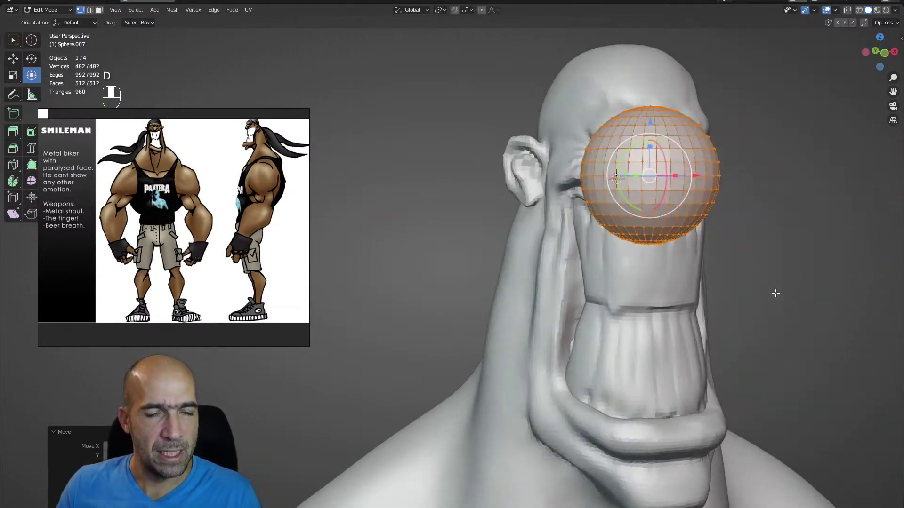
- Shrink the sphere toward eyeball size and bring it closer to the eye socket
key("s")
left_click(671, 220)
left_click_drag(691, 217, 761, 224, "alt")
key("g")
left_click(700, 162)
left_click_drag(699, 163, 622, 212, "alt")
left_click_drag(622, 212, 742, 232, "ctrl+alt")
- Fit the small sphere into one eye socket by adjusting its size, side position and depth
key("g")
left_click(701, 206)
key("s")
left_click(743, 224)
mouse_move(741, 232)
left_mouse_down("alt")
mouse_move(775, 221)
mouse_move(746, 231)
left_mouse_up("alt")
key("g")
left_click(779, 217)
left_click_drag(746, 231, 730, 266, "ctrl+alt")
- Add a Mirror modifier on the X axis to the eyeball sphere
key("ctrl+space")
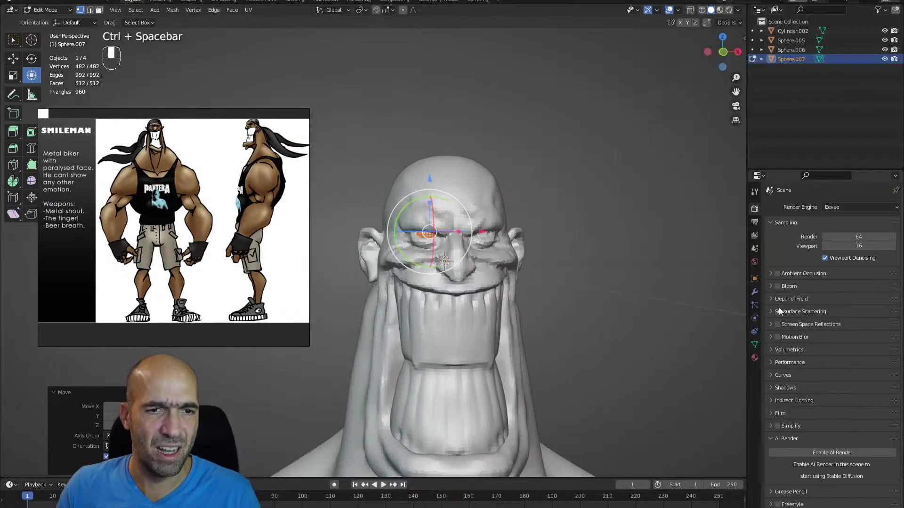
left_click(755, 292)
left_click(784, 208)
left_click(723, 313)
left_click_drag(706, 317, 686, 285, "ctrl+alt")
- Return to Object Mode and shade the eyeballs smooth
key("ctrl+Tab")
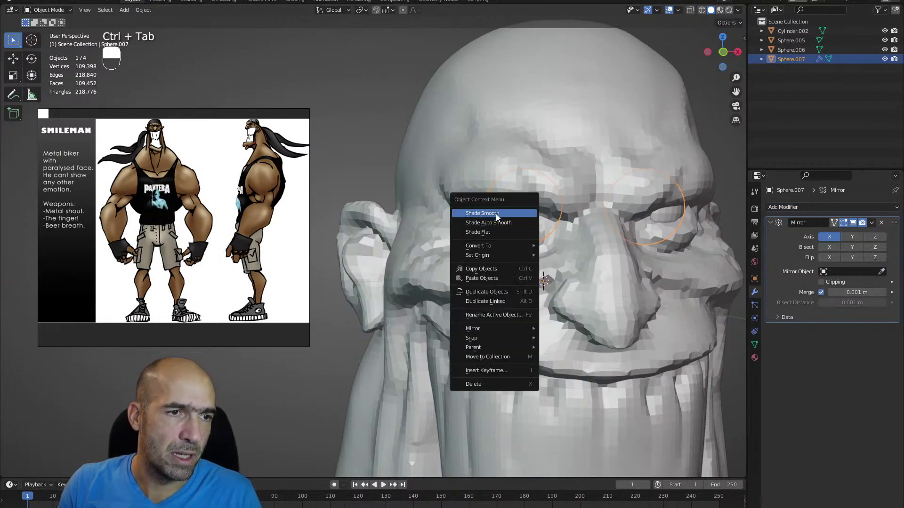
left_click(497, 213)
scroll(498, 233, "down", 4)
scroll(488, 210, "up", 4)
- Rescale the eyeball mesh, reposition it inside the eyelids and return to Object Mode
left_click_drag(489, 210, 593, 301, "alt")
key("Tab")
key("s")
left_click(584, 233)
key("g")
key("g")
right_click(570, 228)
key("g")
left_click(591, 228)
left_click_drag(598, 239, 539, 290, "alt+shift")
key("ctrl+Tab")
left_click(544, 244)
left_click_drag(539, 289, 621, 209, "alt+shift")
left_click_drag(620, 210, 615, 227, "alt")
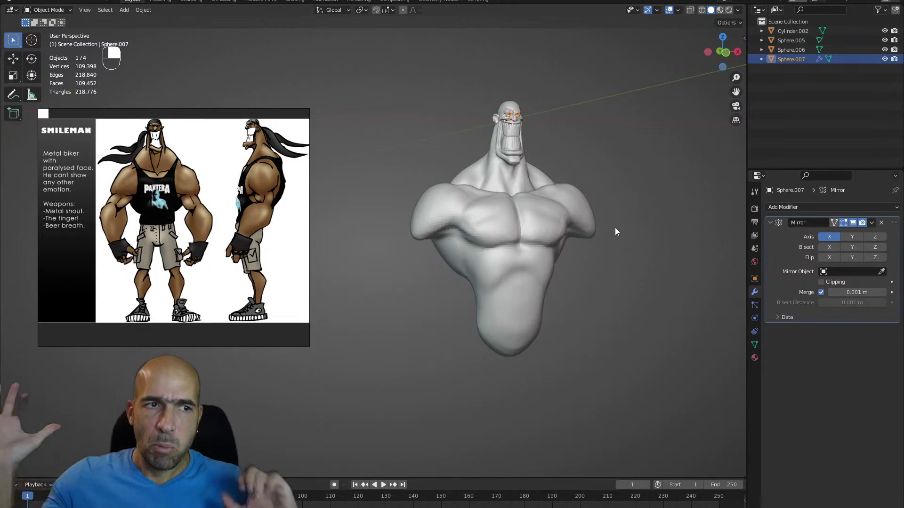
key("ctrl+Tab")
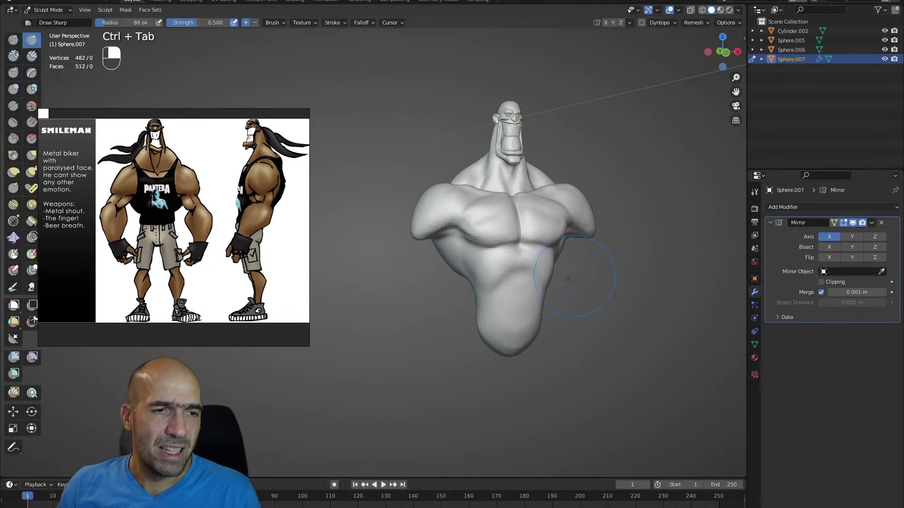
scroll(514, 234, "up", 3)
key("ctrl+Tab")
left_click(496, 247)
- Add another UV sphere for the arm and open its mesh for editing
key("shift+a")
mouse_move(496, 248)
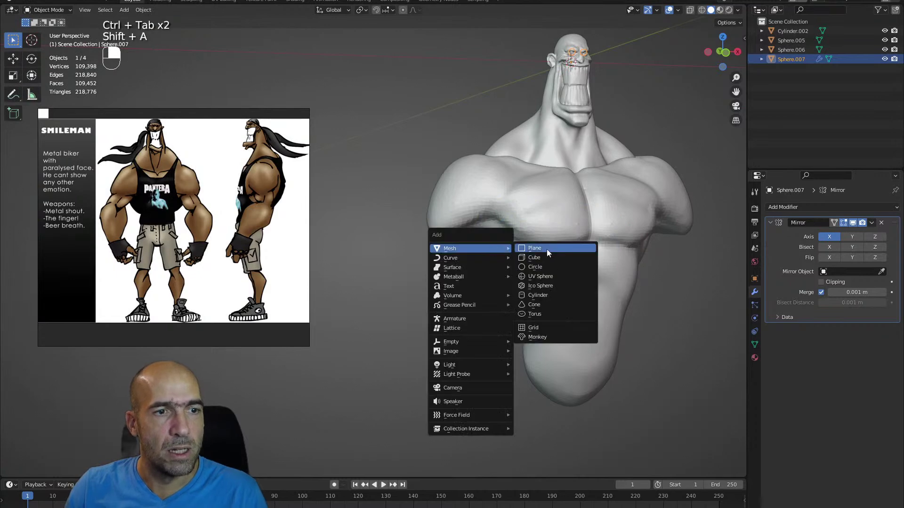
left_click(554, 277)
middle_click_drag(547, 239, 560, 207, "alt")
scroll(565, 214, "down", 2)
key("Tab")
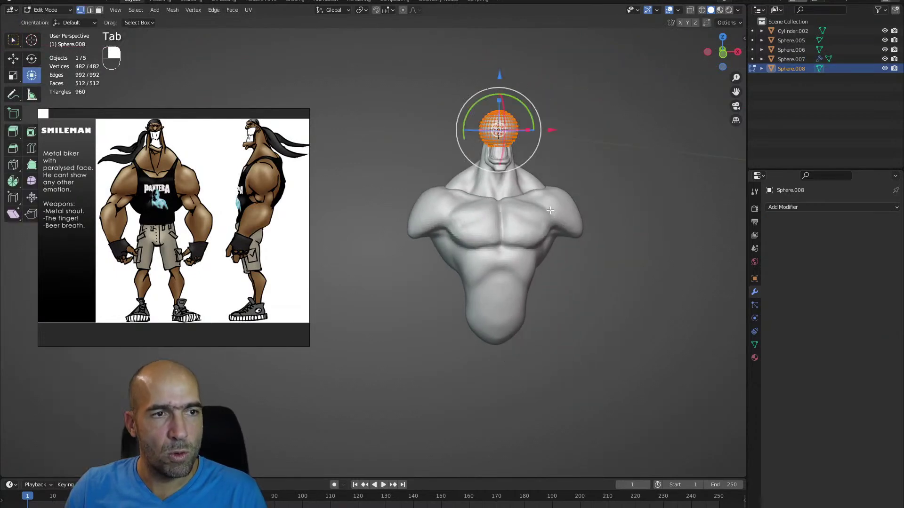
- Stretch the sphere vertically and move it beneath one shoulder as the upper arm
left_click_drag(498, 106, 500, 88)
key("g")
left_click(436, 273)
left_click_drag(437, 273, 547, 264, "alt")
key("g")
left_click(515, 255)
- Adjust the proportions and tilt of the upper-arm form so it hangs from the shoulder
middle_click_drag(513, 254, 427, 230, "alt")
left_click_drag(437, 254, 445, 255)
left_click_drag(459, 256, 552, 277, "alt")
mouse_move(552, 277)
middle_mouse_down()
mouse_move(545, 253)
mouse_move(545, 268)
middle_mouse_up()
left_click_drag(487, 231, 485, 242)
- Duplicate the upper-arm form within the mesh and place the copy below it as the forearm
left_click_drag(541, 244, 521, 280, "alt")
left_click_drag(522, 281, 540, 299, "alt")
key("shift+d")
left_click(490, 385)
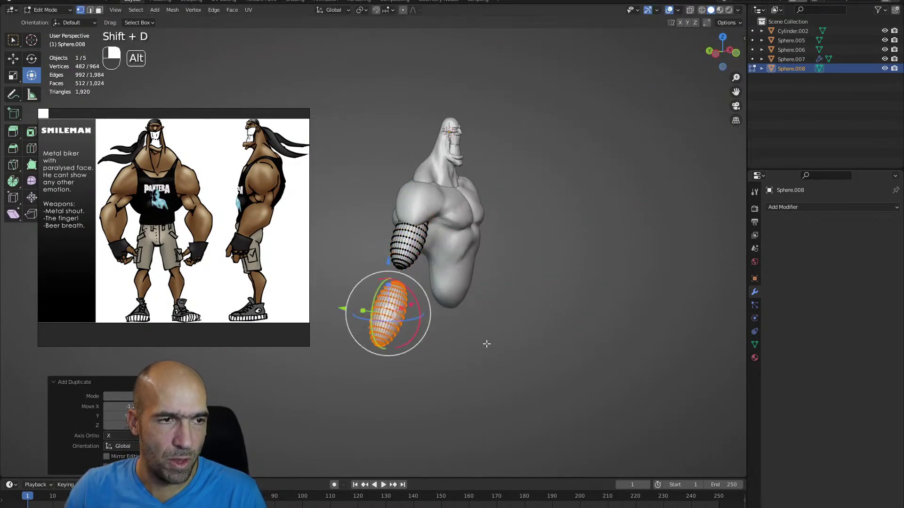
- Enlarge the forearm copy and move it up against the lower end of the upper arm
left_click_drag(488, 345, 495, 340, "alt")
key("s")
left_click(546, 333)
left_click_drag(427, 295, 419, 258)
left_click_drag(495, 273, 423, 281, "alt")
left_click_drag(527, 281, 514, 225, "alt")
key("g")
left_click(593, 254)
key("g")
left_click(564, 278)
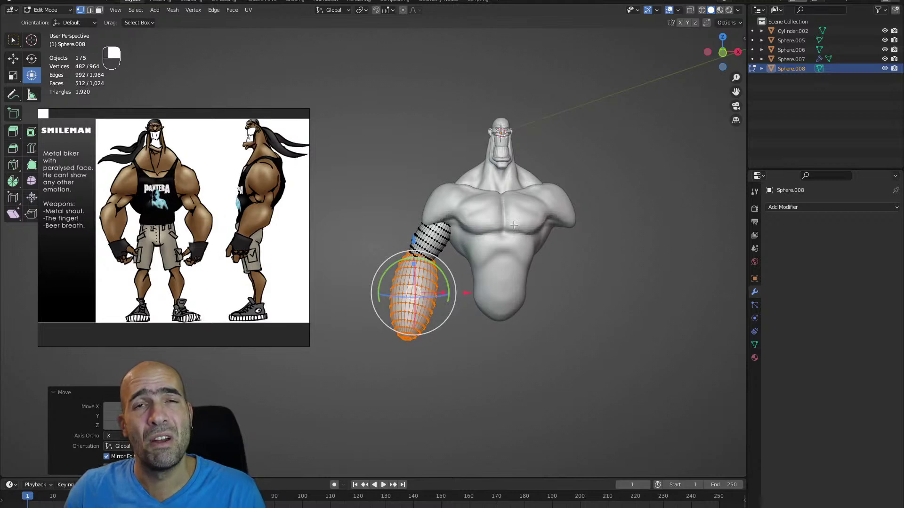
- Switch to sculpting, symmetrize the arm across the body and remesh both arms
key("ctrl+Tab")
left_click_drag(540, 244, 545, 247, "alt+shift")
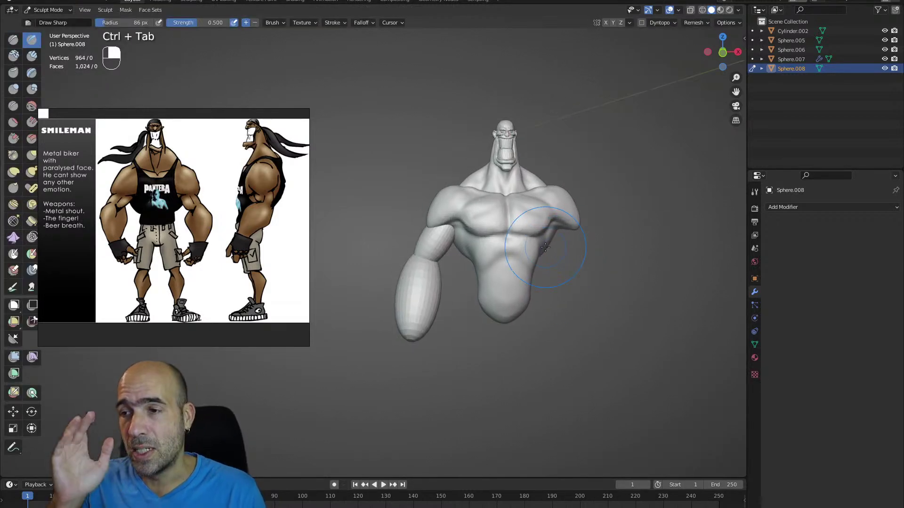
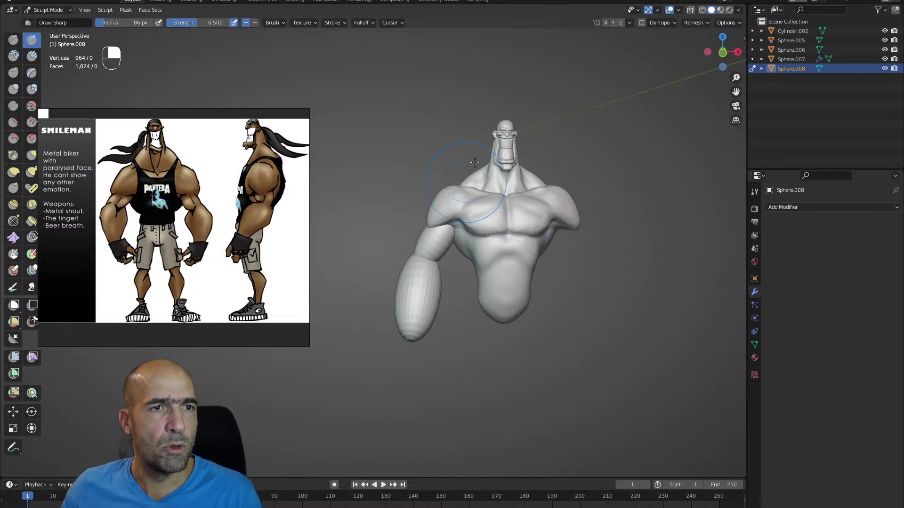
key("q")
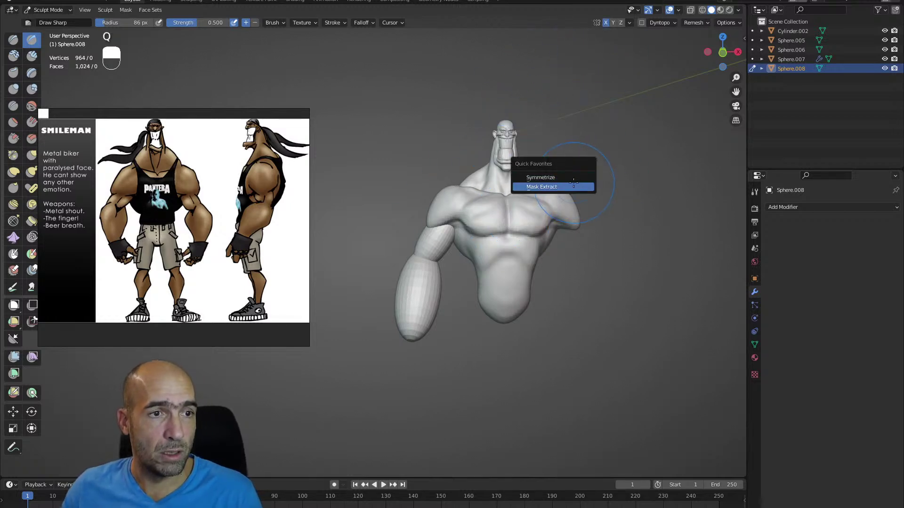
left_click(553, 187)
left_click_drag(568, 215, 575, 245, "alt")
left_click_drag(471, 235, 532, 230, "ctrl+alt")
key("ctrl+r")
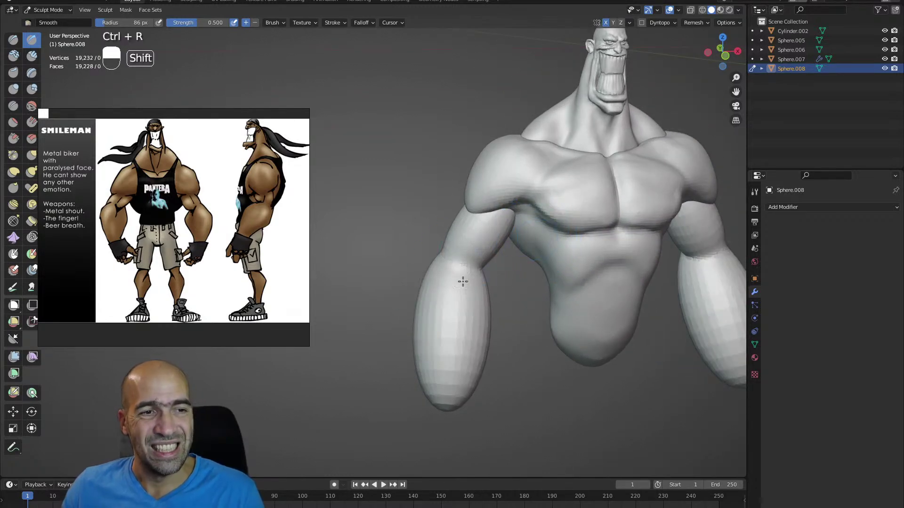
- Build up the outer elbow and upper forearm with Clay Strips, blending the upper arm into the forearm and smoothing the surface
left_click_drag(466, 363, 485, 306, "alt+shift")
left_click_drag(485, 306, 560, 301, "alt")
key("2")
mouse_move(438, 238)
left_mouse_down()
mouse_move(418, 246)
mouse_move(436, 303)
mouse_move(466, 339)
left_mouse_up()
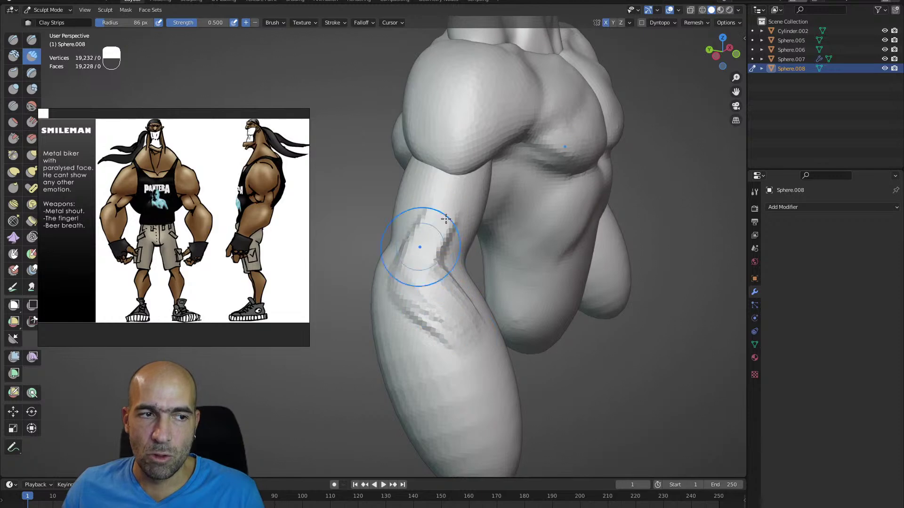
left_click_drag(429, 292, 335, 288, "alt")
middle_click_drag(431, 258, 429, 251)
mouse_move(464, 321)
left_mouse_down("shift")
mouse_move(454, 238)
mouse_move(474, 363)
left_mouse_up("shift")
- Add Clay Strips volume around the inner elbow and the front of the upper arm
middle_click_drag(475, 363, 490, 262)
left_click_drag(489, 263, 489, 312)
mouse_move(575, 196)
left_mouse_down()
mouse_move(542, 270)
mouse_move(575, 224)
left_mouse_up()
left_click_drag(584, 231, 563, 228, "alt")
mouse_move(551, 254)
left_mouse_down()
mouse_move(588, 186)
mouse_move(553, 244)
mouse_move(587, 194)
mouse_move(544, 250)
mouse_move(557, 229)
mouse_move(520, 262)
mouse_move(552, 279)
mouse_move(605, 229)
mouse_move(584, 228)
left_mouse_up()
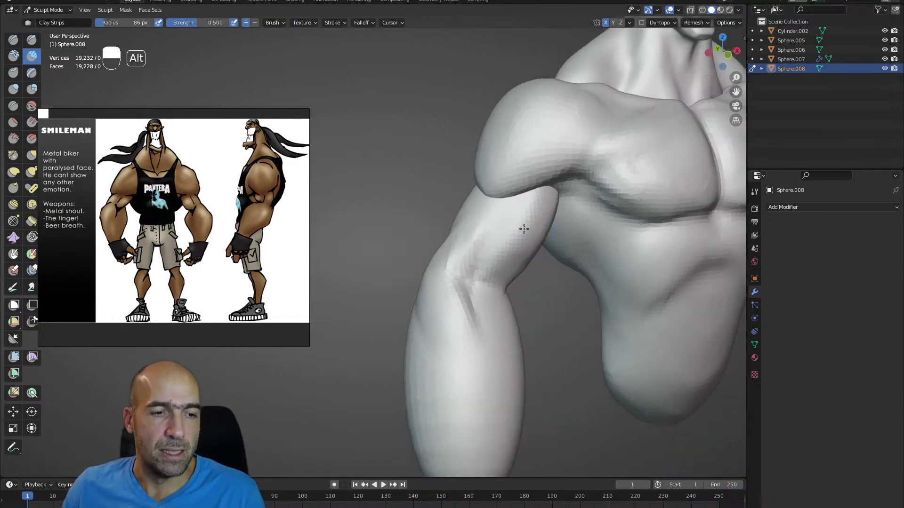
- Adjust the arm's side profile with Grab, then carve the muscle separations around the elbow with Draw Sharp
key("g")
left_click_drag(469, 184, 464, 218, "alt")
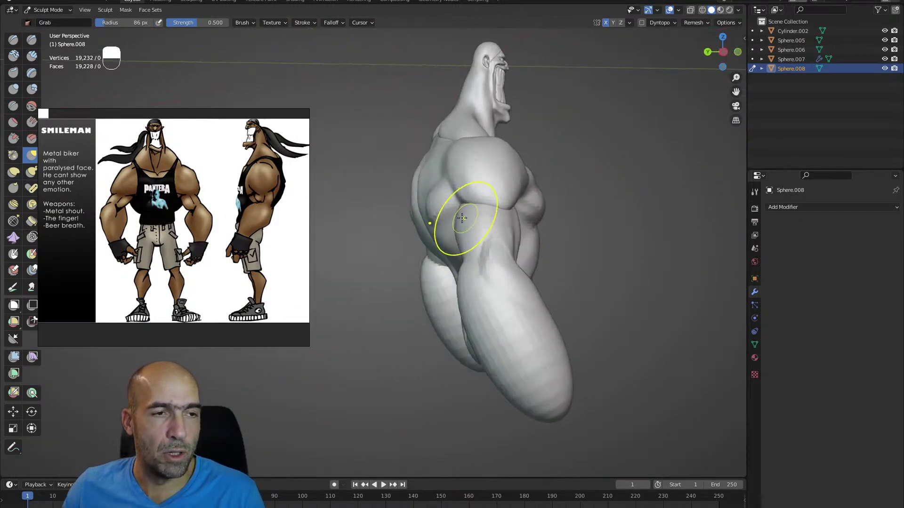
mouse_move(484, 249)
left_mouse_down("ctrl+alt")
mouse_move(462, 261)
mouse_move(468, 250)
mouse_move(460, 292)
mouse_move(482, 363)
left_mouse_up("ctrl+alt")
key("2")
key("1")
mouse_move(484, 295)
left_mouse_down("ctrl")
mouse_move(478, 383)
mouse_move(483, 240)
mouse_move(480, 273)
left_mouse_up("ctrl")
left_click_drag(515, 266, 501, 254, "alt")
key("2")
left_click_drag(459, 179, 483, 321, "ctrl")
left_click_drag(503, 259, 485, 254, "alt")
- Lay long diagonal Clay Strips strokes down the outer forearm from the elbow to build its muscle bands
key("2")
left_click_drag(454, 193, 535, 306)
mouse_move(476, 221)
left_mouse_down()
mouse_move(525, 301)
mouse_move(494, 271)
left_mouse_up()
left_click_drag(497, 214, 551, 288)
mouse_move(508, 207)
left_mouse_down()
mouse_move(599, 313)
mouse_move(553, 303)
mouse_move(628, 334)
left_mouse_up()
left_click_drag(534, 226, 616, 348)
mouse_move(532, 226)
left_mouse_down()
mouse_move(625, 360)
mouse_move(584, 269)
mouse_move(535, 280)
mouse_move(528, 303)
left_mouse_up()
- Reshape the forearm silhouette with Grab so it bulges below the elbow and narrows towards the wrist
key("g")
mouse_move(574, 282)
left_mouse_down("alt")
mouse_move(608, 250)
mouse_move(582, 267)
left_mouse_up("alt")
mouse_move(582, 267)
left_mouse_down("alt")
mouse_move(546, 330)
mouse_move(563, 332)
left_mouse_up("alt")
left_click_drag(568, 329, 530, 306, "alt")
mouse_move(565, 337)
left_mouse_down()
mouse_move(555, 332)
mouse_move(586, 294)
mouse_move(605, 325)
mouse_move(592, 301)
mouse_move(612, 263)
mouse_move(574, 291)
mouse_move(595, 273)
mouse_move(553, 212)
mouse_move(571, 296)
mouse_move(594, 248)
left_mouse_up()
key("2")
key("g")
mouse_move(594, 279)
left_mouse_down("alt")
mouse_move(581, 270)
mouse_move(587, 236)
mouse_move(579, 270)
mouse_move(588, 253)
mouse_move(528, 280)
mouse_move(534, 288)
mouse_move(512, 304)
left_mouse_up("alt")
- Carve the crease around the biceps with Draw Sharp and smooth its transition into the elbow
mouse_move(473, 333)
left_mouse_down("alt")
mouse_move(516, 330)
mouse_move(504, 271)
left_mouse_up("alt")
mouse_move(469, 300)
left_mouse_down("alt")
mouse_move(476, 304)
mouse_move(478, 291)
mouse_move(474, 313)
mouse_move(448, 299)
mouse_move(431, 307)
mouse_move(403, 272)
mouse_move(392, 285)
left_mouse_up("alt")
mouse_move(381, 244)
left_mouse_down("alt")
mouse_move(380, 218)
mouse_move(353, 261)
left_mouse_up("alt")
mouse_move(382, 231)
left_mouse_down("alt")
mouse_move(377, 242)
mouse_move(379, 217)
mouse_move(365, 222)
mouse_move(416, 237)
mouse_move(365, 297)
left_mouse_up("alt")
key("1")
mouse_move(457, 224)
left_mouse_down()
mouse_move(405, 302)
mouse_move(434, 250)
mouse_move(491, 213)
left_mouse_up()
left_click_drag(447, 252, 443, 246, "alt")
mouse_move(443, 264)
left_mouse_down("shift")
mouse_move(455, 297)
mouse_move(521, 278)
left_mouse_up("shift")
left_click_drag(522, 279, 445, 302, "ctrl+alt")
mouse_move(445, 301)
left_mouse_down("alt")
mouse_move(472, 301)
mouse_move(461, 292)
left_mouse_up("alt")
scroll(461, 292, "down", 2)
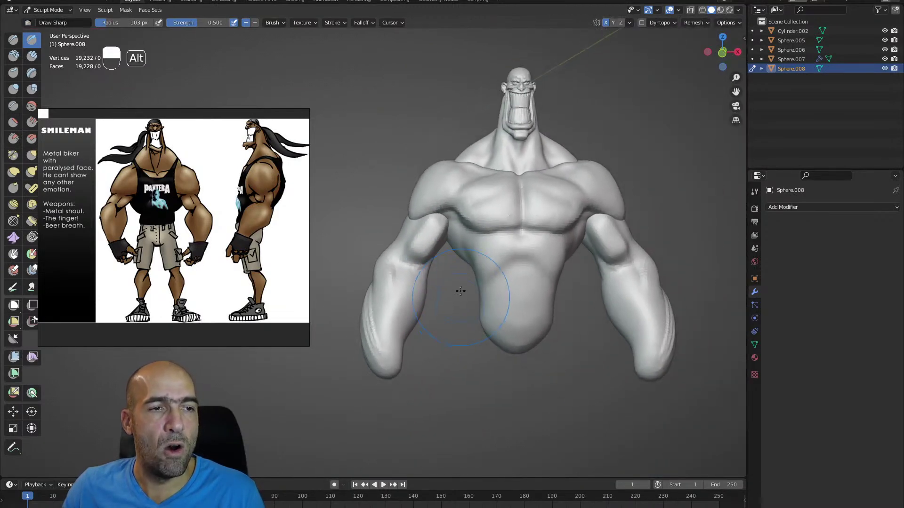
- Switch to the torso mesh and pull the lower part of the deltoid down over the upper arm with Grab
key("alt+q")
scroll(425, 190, "up", 2)
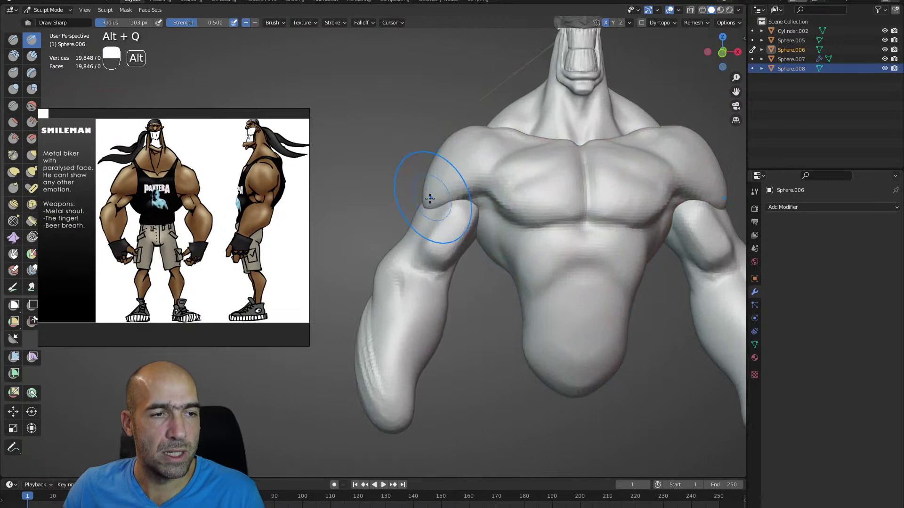
key("g")
key("alt+q")
left_click_drag(429, 201, 424, 208)
mouse_move(425, 196)
left_mouse_down()
mouse_move(444, 142)
mouse_move(532, 154)
left_mouse_up()
mouse_move(454, 154)
left_mouse_down()
mouse_move(451, 181)
mouse_move(403, 173)
left_mouse_up()
middle_click_drag(403, 134, 424, 167, "shift")
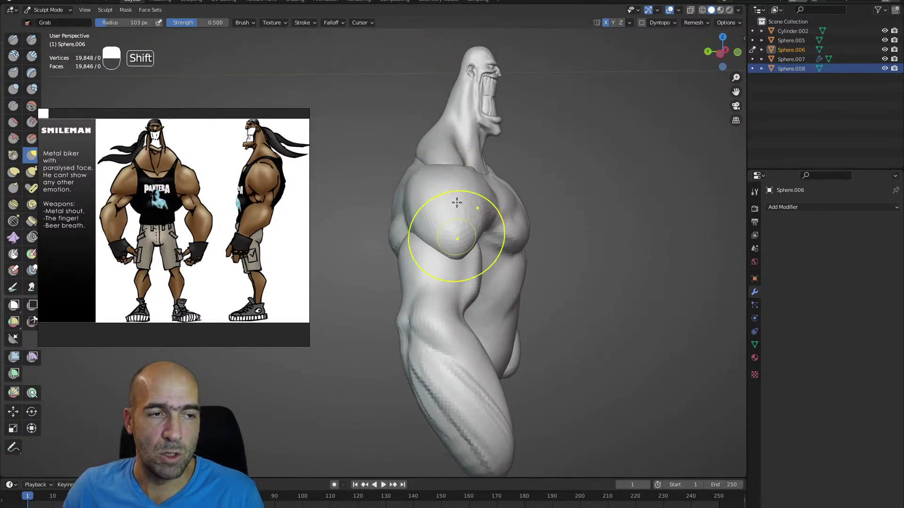
middle_click_drag(443, 261, 441, 279)
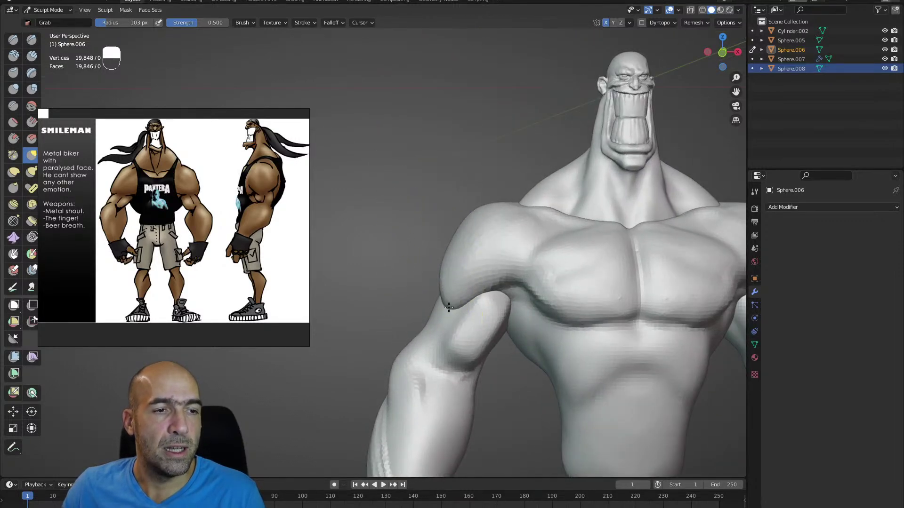
- Return to the arm mesh, add Clay Strips from the outer biceps across the elbow into the forearm, and smooth them
key("alt+q")
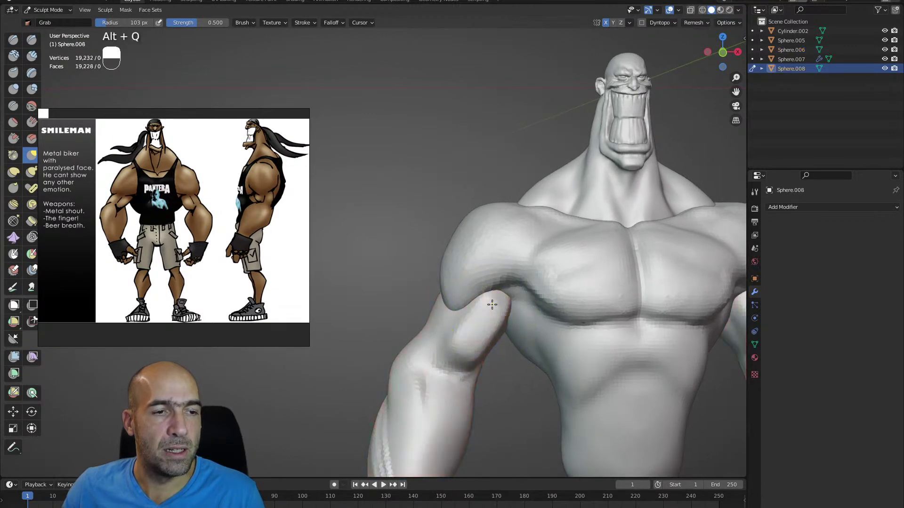
scroll(475, 287, "up", 3)
middle_click_drag(499, 302, 516, 283)
scroll(516, 283, "up", 2)
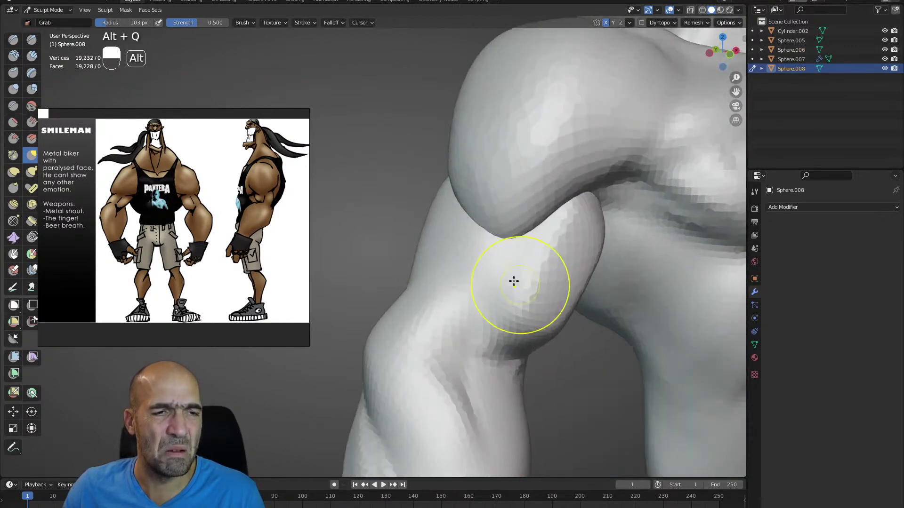
key("2")
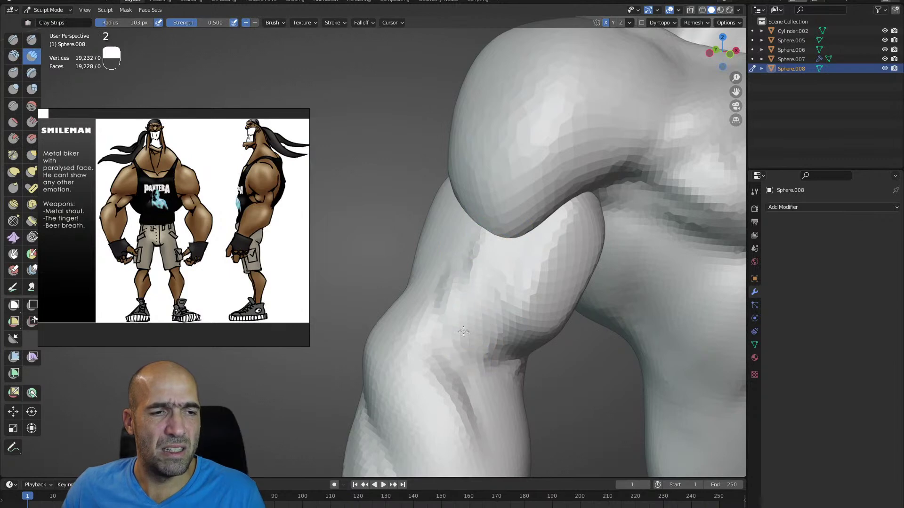
left_click_drag(467, 327, 477, 384)
left_click_drag(511, 326, 474, 324, "alt")
mouse_move(478, 292)
left_mouse_down("shift")
mouse_move(480, 264)
mouse_move(476, 400)
mouse_move(495, 414)
left_mouse_up("shift")
mouse_move(501, 442)
left_mouse_down("alt+shift")
mouse_move(503, 352)
mouse_move(492, 329)
mouse_move(422, 264)
left_mouse_up("alt+shift")
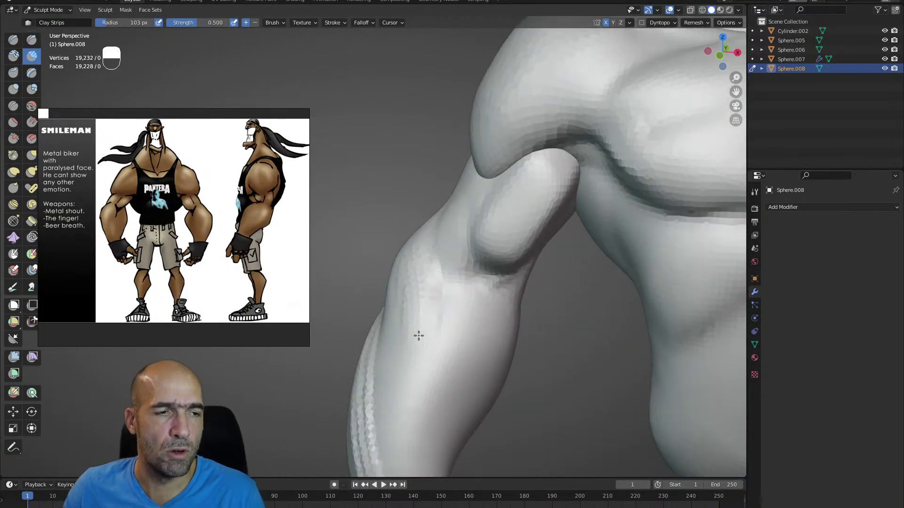
left_click_drag(416, 319, 408, 311, "alt")
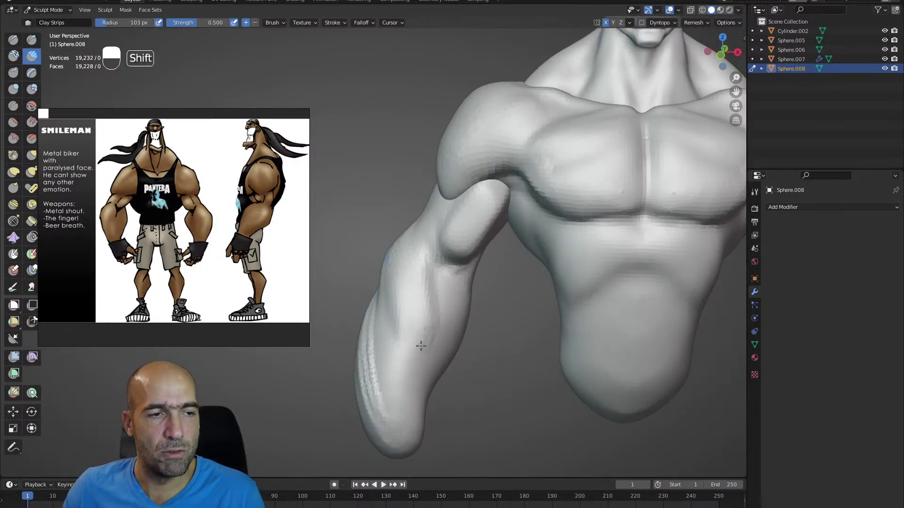
- Define the forearm muscle beside the inner elbow with Clay Strips and Draw Sharp, smoothing the result
mouse_move(467, 306)
left_mouse_down("alt")
mouse_move(456, 298)
mouse_move(439, 315)
left_mouse_up("alt")
key("1")
mouse_move(479, 303)
left_mouse_down("alt")
mouse_move(464, 298)
mouse_move(456, 339)
mouse_move(470, 284)
mouse_move(427, 277)
left_mouse_up("alt")
key("2")
key("1")
mouse_move(541, 232)
left_mouse_down()
mouse_move(509, 258)
mouse_move(522, 245)
left_mouse_up()
mouse_move(523, 254)
left_mouse_down("shift")
mouse_move(484, 294)
mouse_move(523, 252)
left_mouse_up("shift")
mouse_move(526, 253)
left_mouse_down("ctrl+alt")
mouse_move(529, 266)
mouse_move(608, 278)
mouse_move(575, 282)
mouse_move(579, 313)
left_mouse_up("ctrl+alt")
left_click_drag(579, 313, 584, 310, "alt")
middle_click_drag(584, 310, 553, 275, "alt")
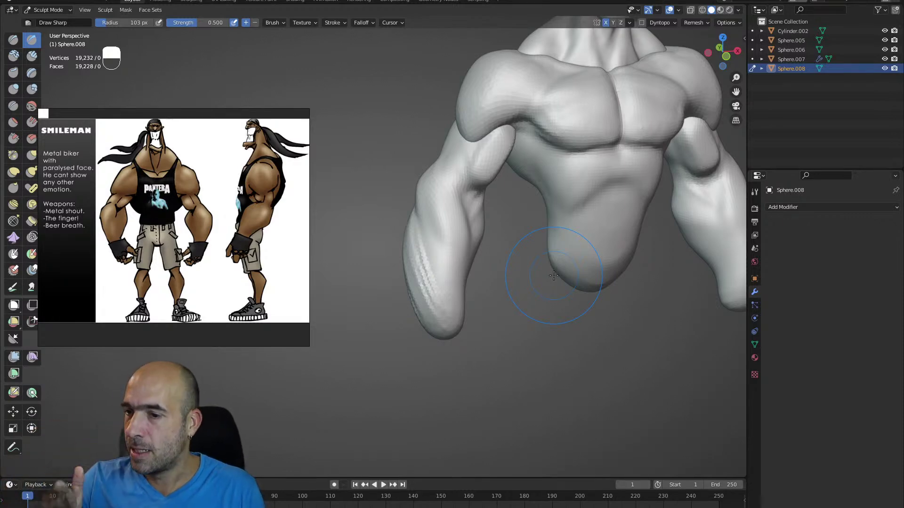
- Adjust the outer contour of the forearm using Grab with the brush radius enlarged to 126 px
left_click_drag(663, 266, 629, 274, "alt")
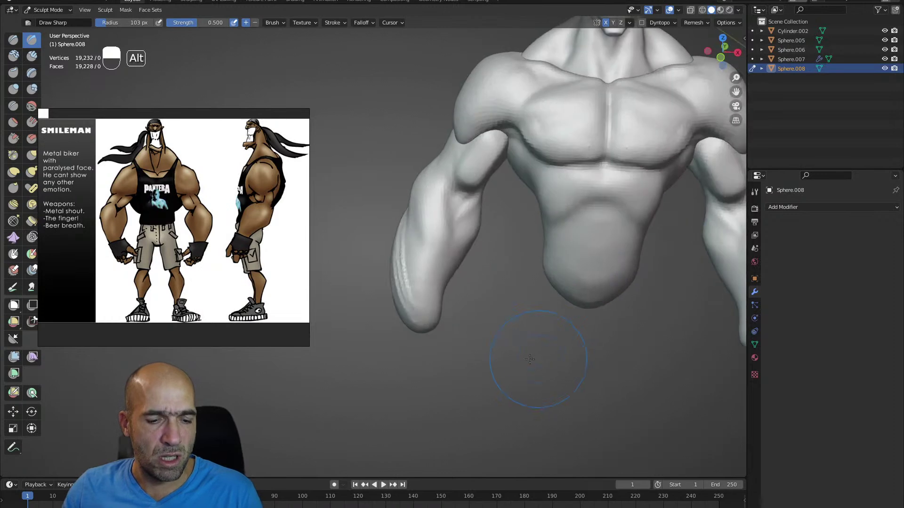
key("g")
key("bracketright")
key("bracketright")
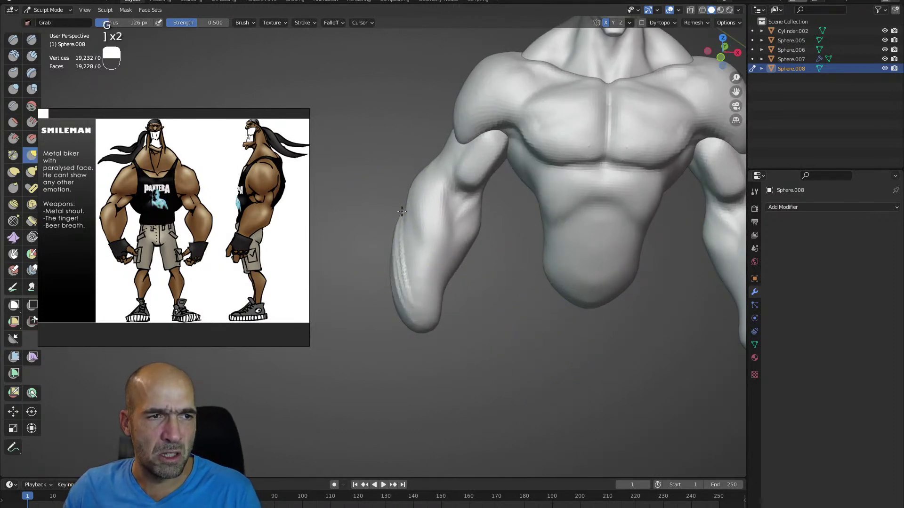
mouse_move(405, 218)
left_mouse_down("ctrl+alt")
mouse_move(541, 197)
mouse_move(521, 305)
left_mouse_up("ctrl+alt")
mouse_move(522, 305)
left_mouse_down("alt")
mouse_move(513, 292)
mouse_move(523, 275)
mouse_move(516, 290)
left_mouse_up("alt")
- Build up the inner elbow and upper forearm muscles using Clay Strips with a smaller brush radius of 72 px
key("2")
key("2")
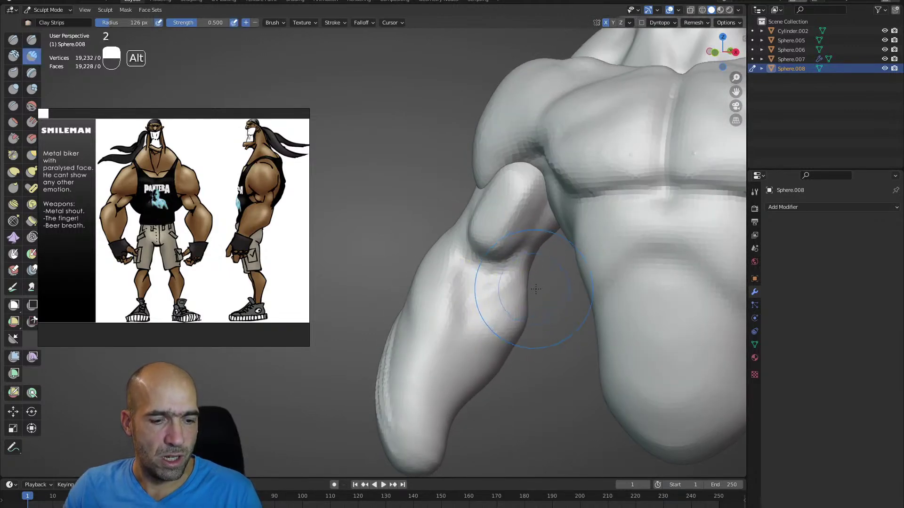
key("bracketleft")
key("bracketleft")
key("bracketleft")
key("bracketleft")
mouse_move(558, 270)
left_mouse_down()
mouse_move(517, 298)
mouse_move(532, 319)
left_mouse_up()
left_click_drag(454, 242, 471, 328)
mouse_move(436, 271)
left_mouse_down()
mouse_move(456, 288)
mouse_move(464, 363)
mouse_move(438, 379)
mouse_move(460, 329)
mouse_move(454, 236)
mouse_move(459, 355)
mouse_move(528, 316)
mouse_move(470, 349)
mouse_move(485, 346)
mouse_move(498, 287)
mouse_move(510, 289)
left_mouse_up()
- Refine the crease beneath the biceps and adjust the arm's shape there with Grab
key("1")
key("2")
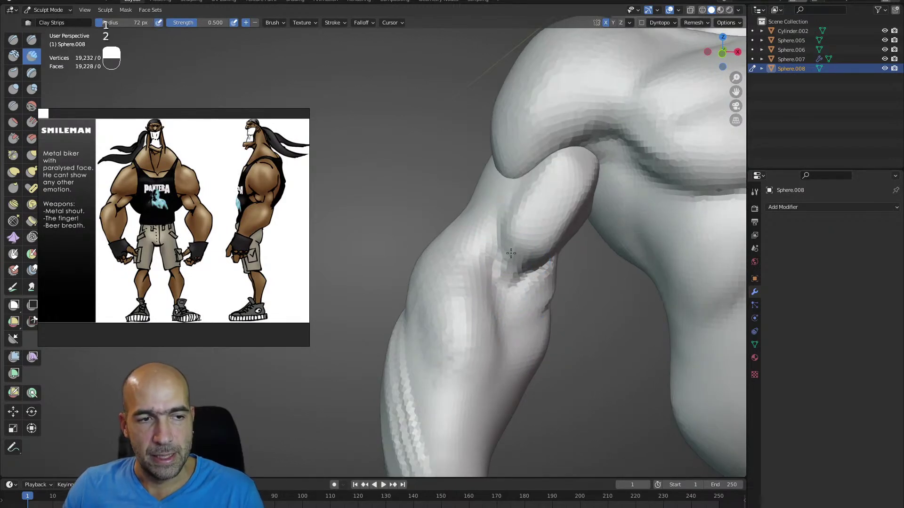
mouse_move(545, 229)
left_mouse_down("ctrl+alt")
mouse_move(521, 290)
mouse_move(473, 244)
left_mouse_up("ctrl+alt")
key("g")
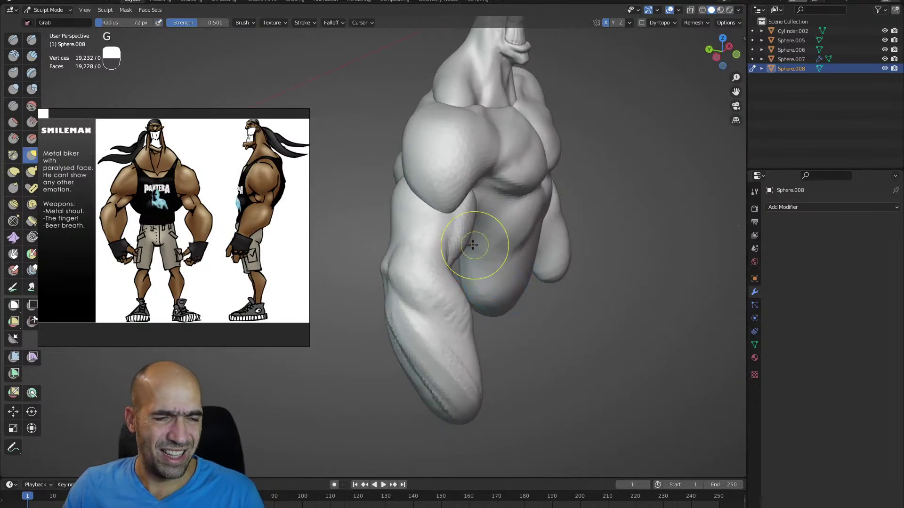
mouse_move(487, 213)
left_mouse_down("ctrl+alt")
mouse_move(462, 204)
mouse_move(484, 226)
mouse_move(438, 303)
left_mouse_up("ctrl+alt")
- Sharpen the outer edge of the biceps where it meets the forearm muscle, and smooth the forearm below it
key("1")
key("2")
left_click_drag(510, 318, 514, 270, "alt")
key("1")
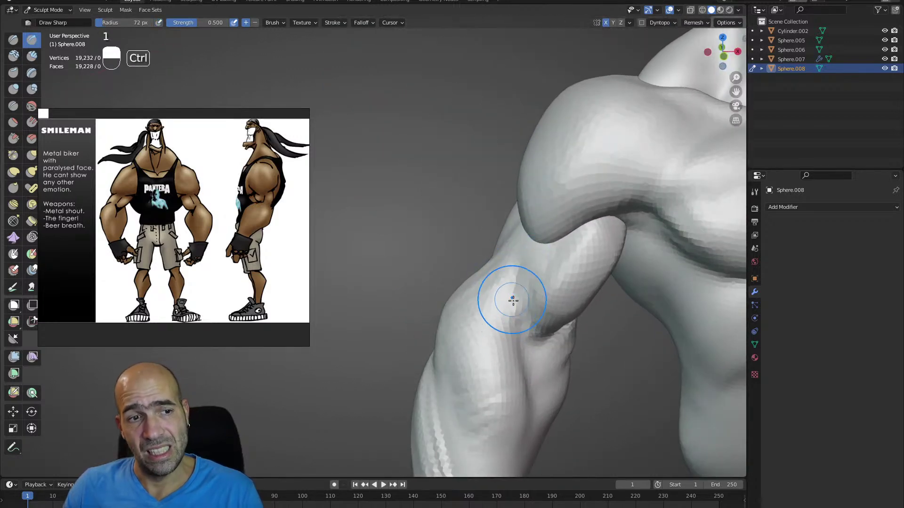
left_click_drag(531, 343, 490, 237, "alt+shift")
left_click_drag(485, 379, 490, 273, "alt+shift")
mouse_move(489, 273)
left_mouse_down("ctrl+alt")
mouse_move(485, 329)
mouse_move(483, 311)
mouse_move(527, 321)
left_mouse_up("ctrl+alt")
- Pull the lower end of the forearm into a narrower wrist with Grab and check the outer forearm shape
key("g")
mouse_move(496, 281)
left_mouse_down("alt")
mouse_move(495, 323)
mouse_move(470, 354)
mouse_move(436, 304)
mouse_move(485, 283)
left_mouse_up("alt")
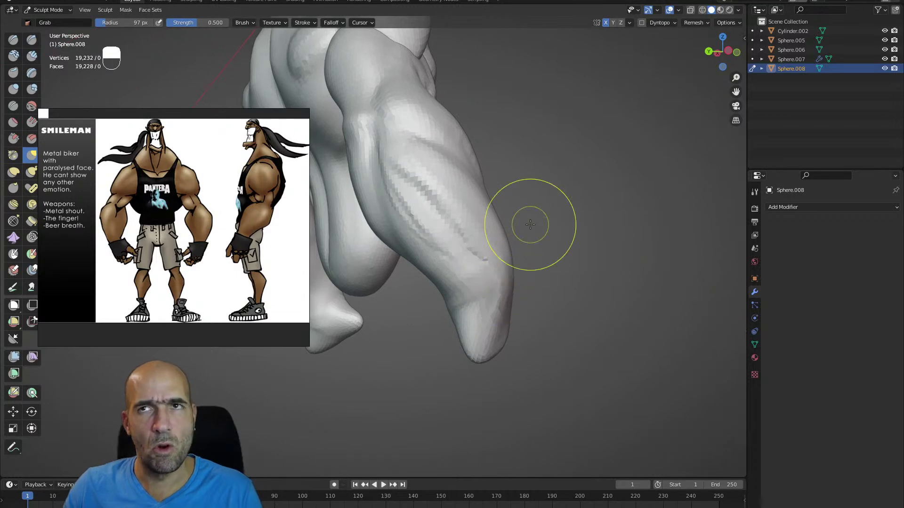
mouse_move(555, 178)
left_mouse_down("alt")
mouse_move(529, 246)
mouse_move(532, 228)
mouse_move(492, 214)
left_mouse_up("alt")
key("1")
left_click_drag(379, 150, 389, 157, "alt")
key("1")
- Shape the back of the upper arm and the elbow point from behind with Grab
mouse_move(413, 113)
left_mouse_down("alt")
mouse_move(376, 139)
mouse_move(350, 131)
mouse_move(403, 193)
left_mouse_up("alt")
key("g")
left_click_drag(403, 193, 379, 171, "alt")
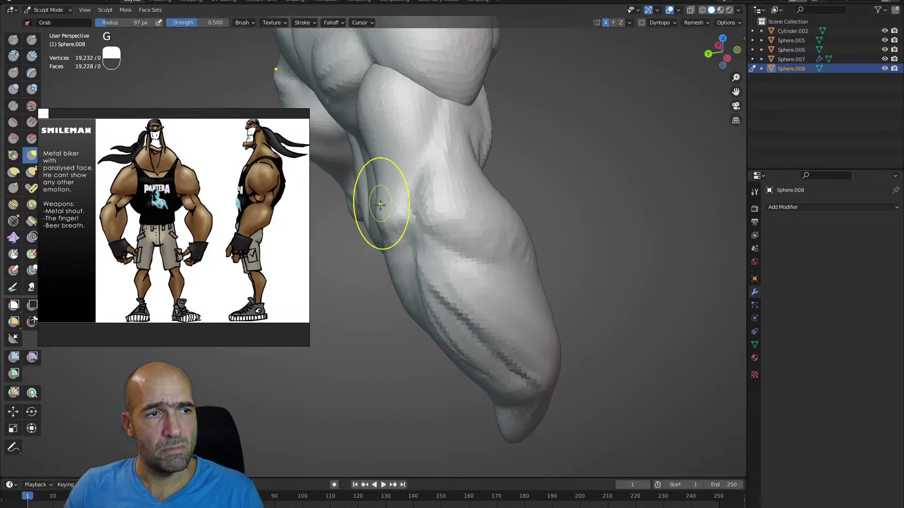
mouse_move(380, 225)
left_mouse_down("alt")
mouse_move(426, 222)
mouse_move(432, 231)
left_mouse_up("alt")
left_click_drag(432, 231, 460, 226, "alt")
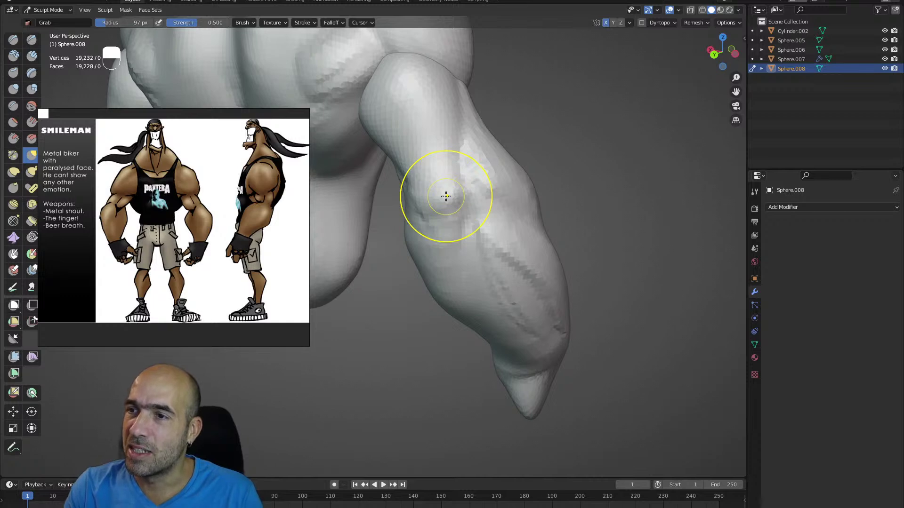
left_click_drag(504, 267, 532, 252, "alt")
- Carve a crease below the elbow along the back of the forearm using Draw Sharp at 56 px radius, then smooth it
key("1")
key("bracketleft")
key("bracketleft")
key("bracketleft")
key("bracketleft")
key("bracketleft")
left_click_drag(406, 214, 445, 250, "ctrl")
left_click_drag(527, 288, 506, 285, "alt")
left_click_drag(462, 261, 470, 231, "shift")
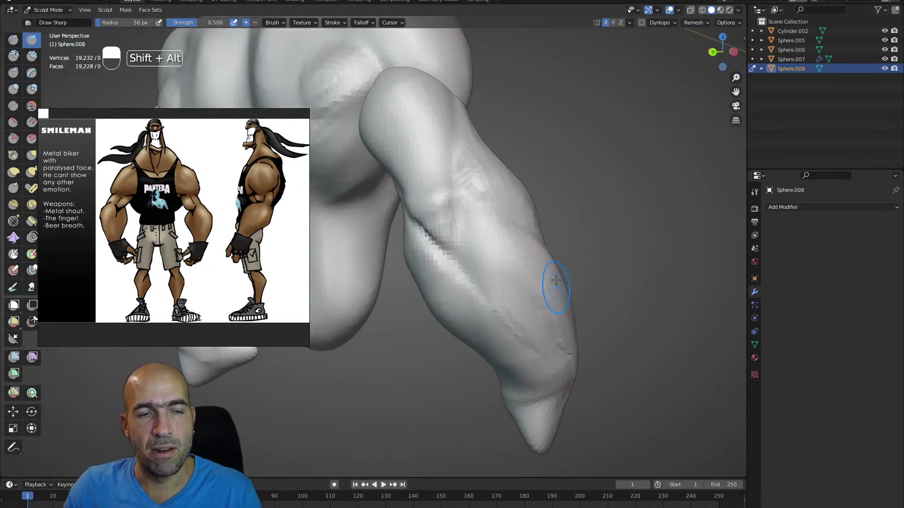
- Add clay around the elbow and extend the carved crease down the back of the forearm towards the wrist
left_click_drag(557, 285, 495, 252, "alt")
key("2")
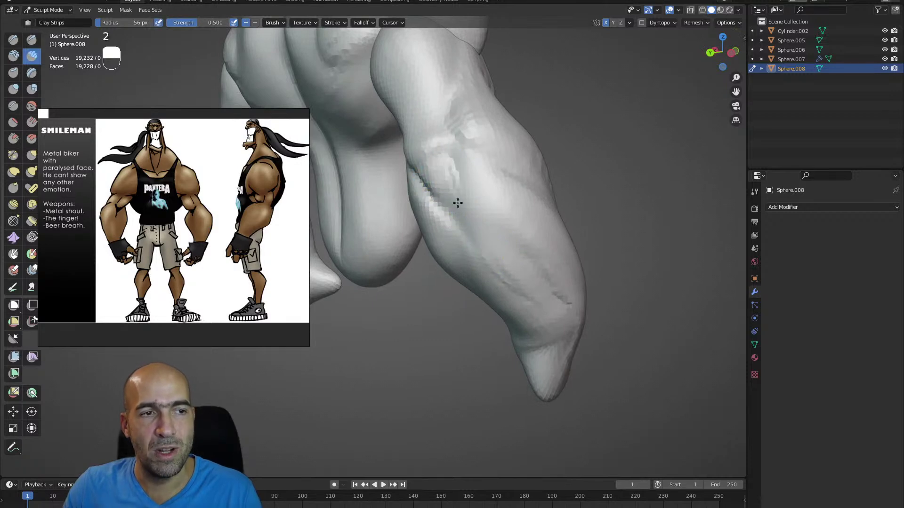
key("1")
mouse_move(450, 212)
left_mouse_down("ctrl")
mouse_move(568, 309)
mouse_move(534, 271)
mouse_move(574, 316)
mouse_move(586, 288)
mouse_move(590, 307)
left_mouse_up("ctrl")
mouse_move(589, 304)
left_mouse_down("alt")
mouse_move(485, 295)
mouse_move(610, 308)
mouse_move(572, 336)
mouse_move(607, 312)
mouse_move(610, 269)
left_mouse_up("alt")
- Pull the wrist end into a rough hand shape using Grab with the brush radius at 75 px
key("g")
key("bracketright")
key("bracketright")
key("bracketright")
mouse_move(549, 238)
left_mouse_down("alt")
mouse_move(534, 231)
mouse_move(559, 230)
mouse_move(543, 264)
mouse_move(494, 262)
mouse_move(502, 245)
mouse_move(506, 258)
mouse_move(504, 233)
mouse_move(490, 218)
mouse_move(510, 237)
mouse_move(508, 228)
left_mouse_up("alt")
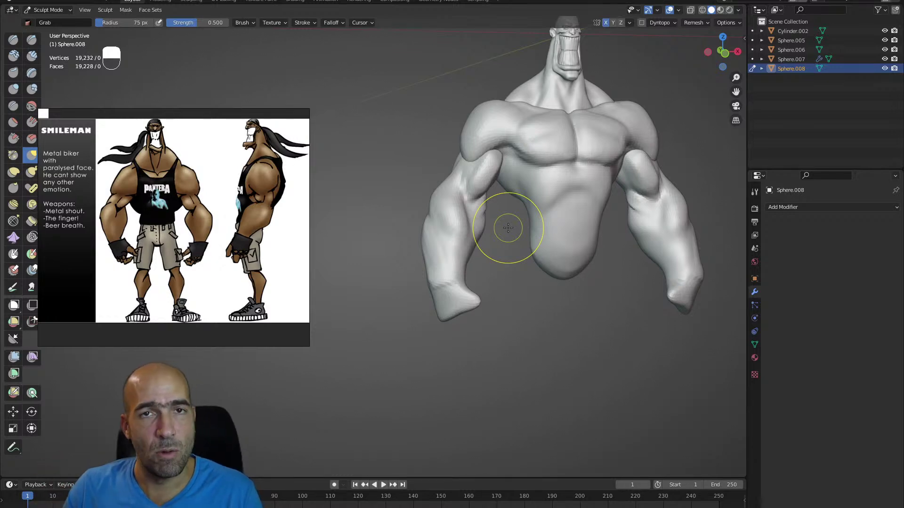
- Pull a thumb-like extension out of the inner side of the hand block with Grab
left_click_drag(565, 378, 562, 320, "ctrl+alt")
left_click_drag(562, 320, 546, 269, "alt+shift")
left_click_drag(536, 363, 563, 306, "ctrl+alt")
mouse_move(597, 279)
left_mouse_down("alt")
mouse_move(588, 281)
mouse_move(628, 283)
mouse_move(570, 270)
left_mouse_up("alt")
key("g")
left_click_drag(570, 269, 572, 246, "ctrl+alt")
mouse_move(636, 276)
left_mouse_down()
mouse_move(661, 306)
mouse_move(652, 289)
left_mouse_up()
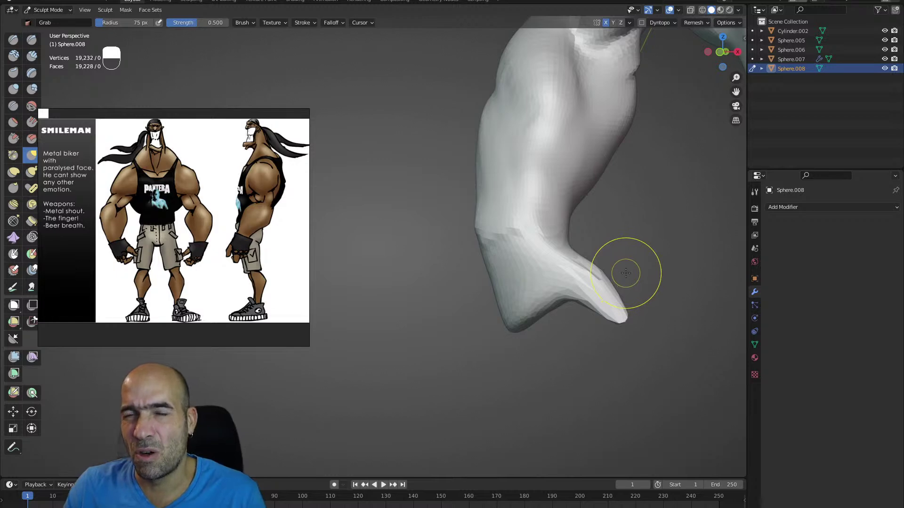
- Build up the thumb side of the hand block with Clay Strips, then smooth the hollow in the palm
mouse_move(669, 254)
left_mouse_down("alt")
mouse_move(619, 269)
mouse_move(589, 262)
mouse_move(579, 299)
mouse_move(532, 307)
mouse_move(509, 298)
mouse_move(506, 328)
mouse_move(468, 317)
left_mouse_up("alt")
mouse_move(469, 268)
left_mouse_down("alt")
mouse_move(490, 280)
mouse_move(501, 323)
mouse_move(521, 312)
mouse_move(503, 304)
left_mouse_up("alt")
left_click_drag(580, 278, 535, 303, "alt")
mouse_move(487, 260)
left_mouse_down("alt")
mouse_move(500, 245)
mouse_move(502, 261)
mouse_move(521, 243)
mouse_move(553, 257)
mouse_move(574, 246)
left_mouse_up("alt")
key("2")
mouse_move(580, 247)
left_mouse_down()
mouse_move(617, 283)
mouse_move(635, 257)
left_mouse_up()
mouse_move(627, 288)
left_mouse_down("alt")
mouse_move(589, 272)
mouse_move(531, 323)
mouse_move(599, 302)
mouse_move(576, 309)
mouse_move(598, 348)
left_mouse_up("alt")
key("1")
left_click_drag(554, 296, 570, 284, "shift")
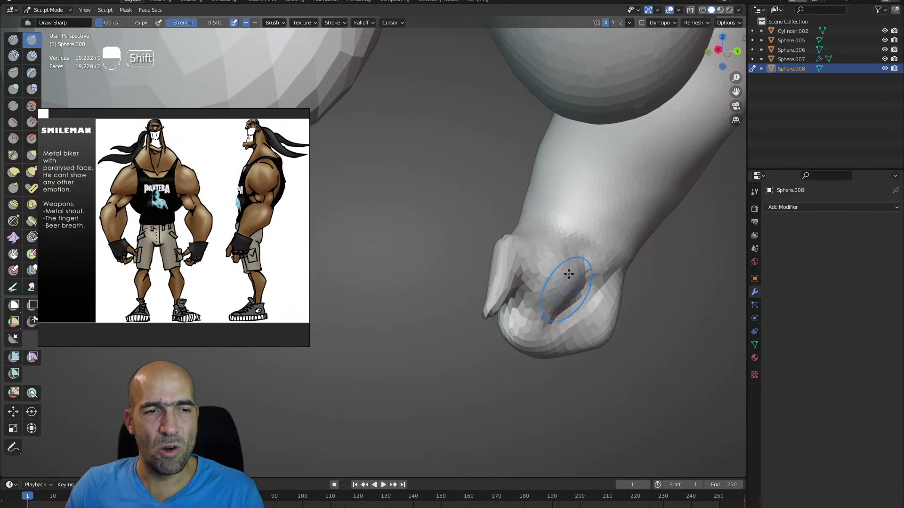
- Adjust the shape of the hand block and wrist from several sides using Grab at 102 px radius
left_click_drag(627, 269, 584, 236, "alt")
key("g")
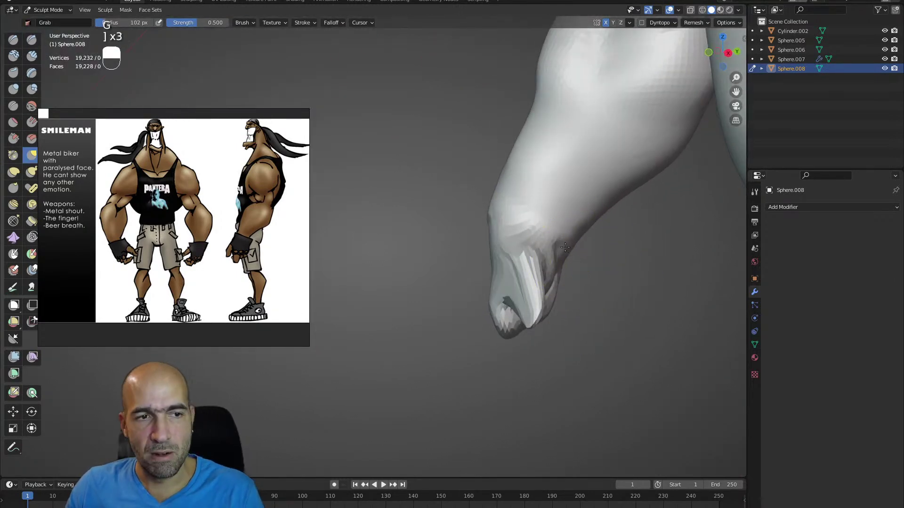
middle_click_drag(577, 258, 478, 306)
mouse_move(436, 275)
middle_mouse_down()
mouse_move(449, 280)
mouse_move(417, 281)
mouse_move(399, 251)
middle_mouse_up()
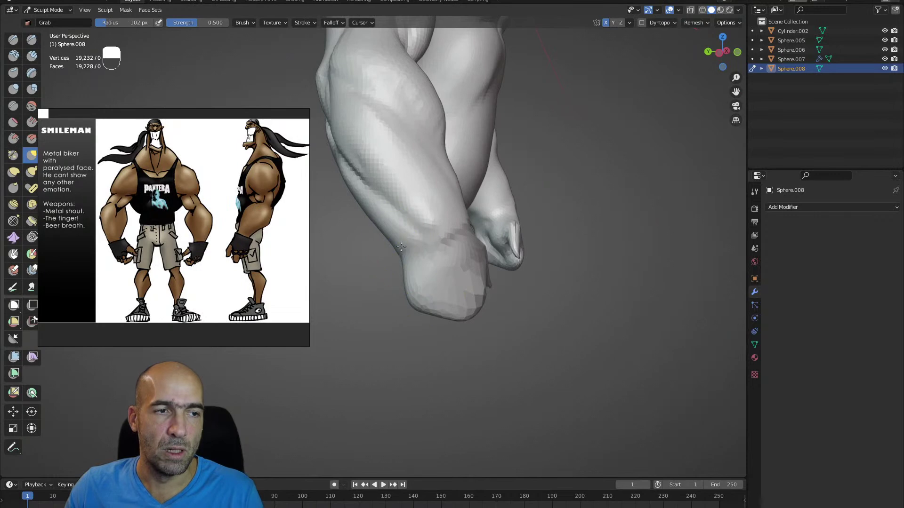
mouse_move(406, 235)
left_mouse_down("alt")
mouse_move(391, 238)
mouse_move(391, 225)
left_mouse_up("alt")
middle_click_drag(391, 224, 434, 212)
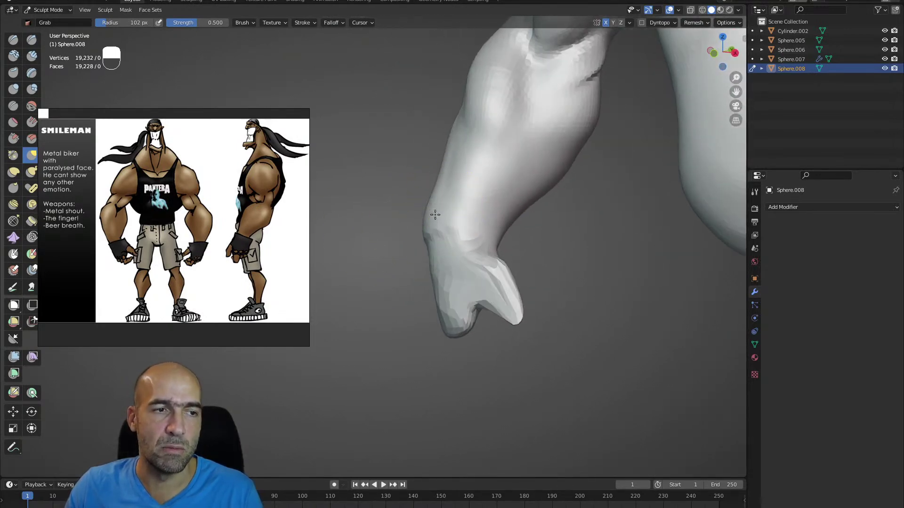
left_click_drag(429, 288, 438, 287, "alt+shift")
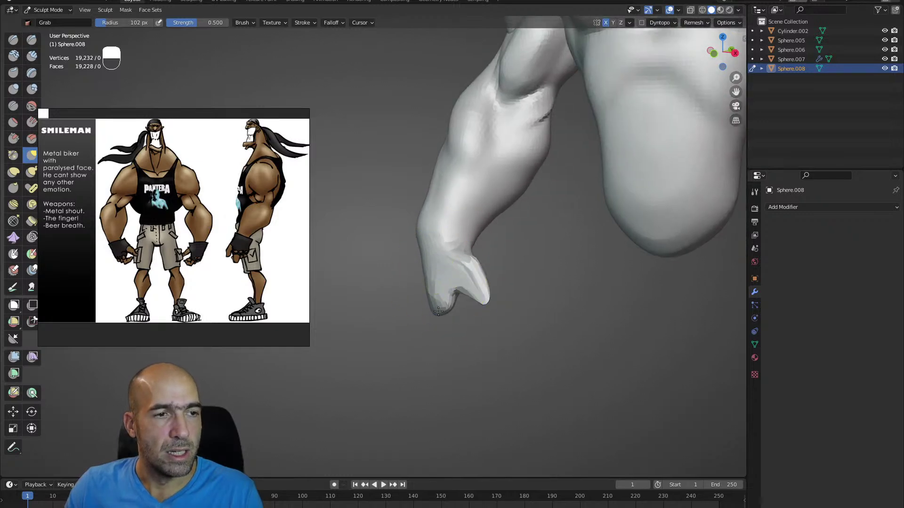
- Remesh the arms and thicken the thumb with Inflate at 102 px radius
middle_click_drag(470, 297, 494, 287, "ctrl")
key("ctrl+r")
left_click_drag(550, 300, 527, 291, "alt+shift")
mouse_move(527, 291)
left_mouse_down("ctrl+alt")
mouse_move(561, 280)
mouse_move(588, 338)
mouse_move(597, 325)
left_mouse_up("ctrl+alt")
key("6")
key("5")
mouse_move(569, 272)
left_mouse_down()
mouse_move(572, 283)
mouse_move(549, 202)
mouse_move(626, 218)
left_mouse_up()
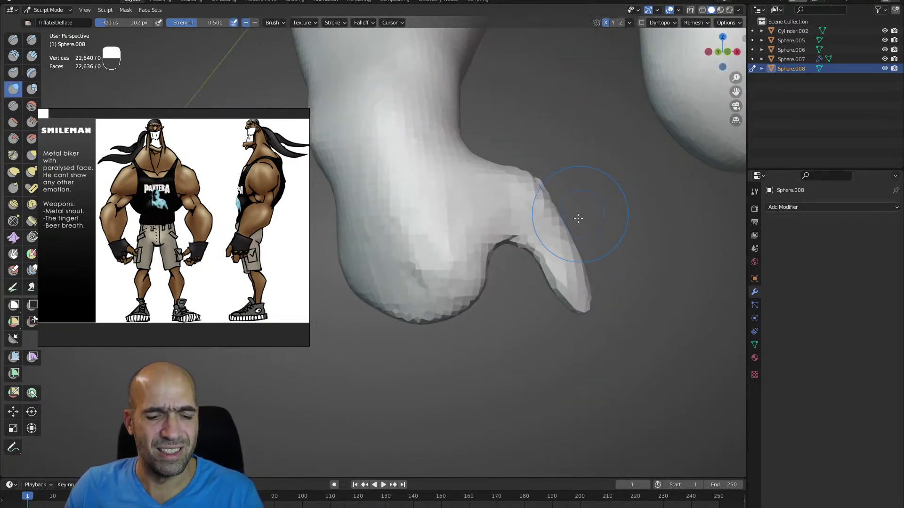
- Reposition the thumb with Grab and flatten its outer surface with Scrape
key("g")
mouse_move(564, 234)
left_mouse_down()
mouse_move(582, 233)
mouse_move(572, 244)
mouse_move(545, 238)
mouse_move(559, 161)
mouse_move(524, 159)
left_mouse_up()
key("3")
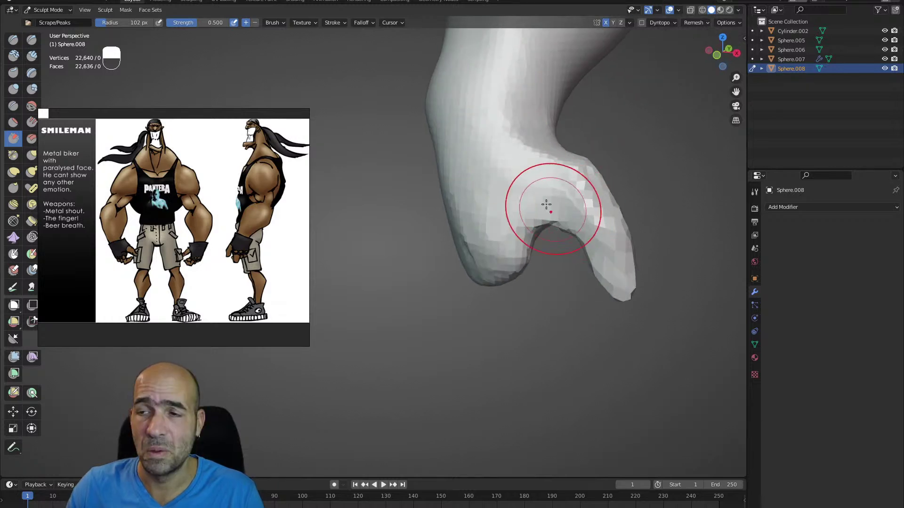
mouse_move(560, 234)
left_mouse_down("ctrl+alt")
mouse_move(562, 248)
mouse_move(571, 236)
left_mouse_up("ctrl+alt")
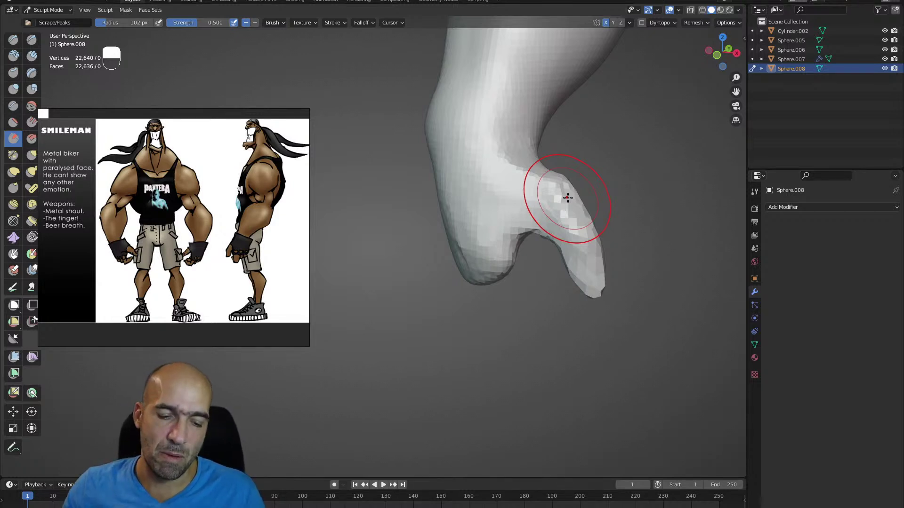
- Add clay between the wrist and the thumb base, then pull the thumb tip into place with Grab
key("g")
left_click_drag(562, 143, 538, 171, "alt")
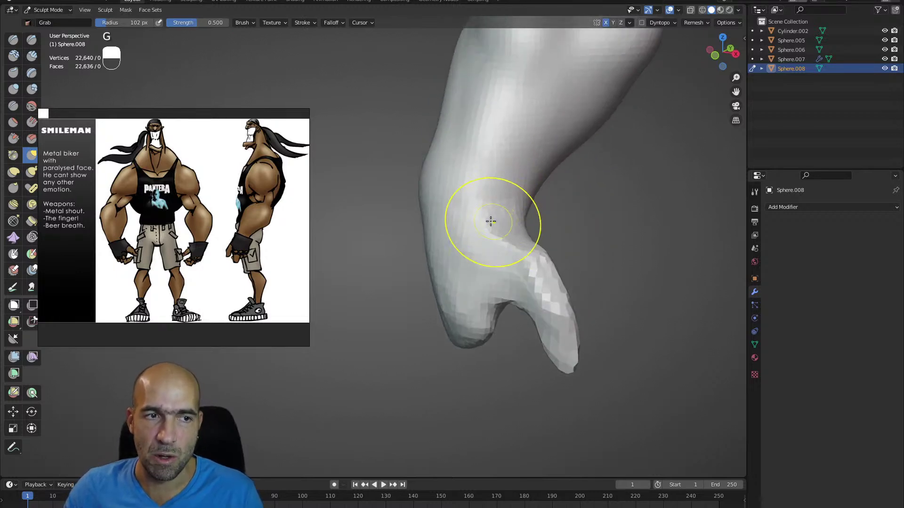
mouse_move(490, 218)
left_mouse_down("alt")
mouse_move(471, 210)
mouse_move(515, 216)
mouse_move(490, 240)
mouse_move(525, 258)
mouse_move(499, 272)
left_mouse_up("alt")
key("2")
key("g")
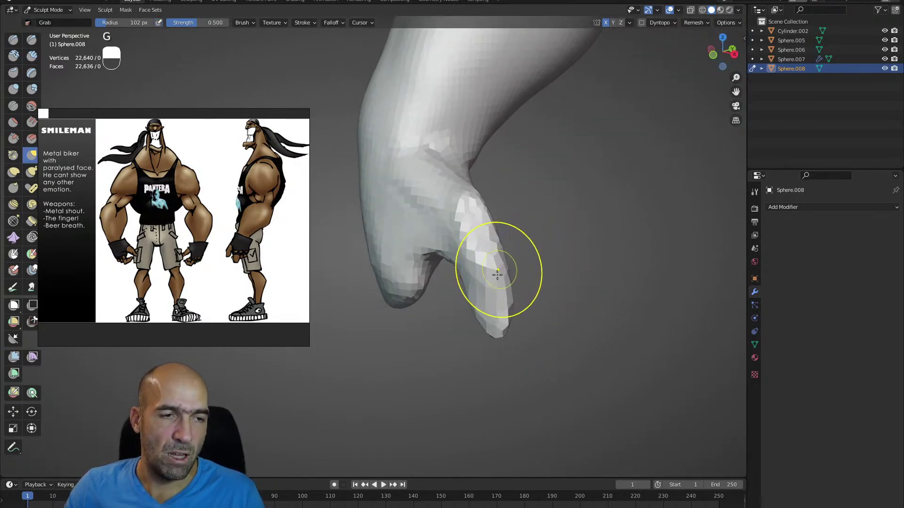
mouse_move(484, 329)
left_mouse_down()
mouse_move(515, 317)
mouse_move(512, 327)
mouse_move(505, 331)
mouse_move(509, 272)
mouse_move(511, 298)
mouse_move(546, 226)
mouse_move(571, 225)
mouse_move(564, 186)
mouse_move(555, 178)
mouse_move(518, 203)
mouse_move(483, 229)
mouse_move(492, 237)
left_mouse_up()
- Flatten the thumb and hand further with Scrape, and refine the hand shape using Grab with a smaller radius
mouse_move(493, 264)
left_mouse_down("ctrl+alt")
mouse_move(486, 229)
mouse_move(527, 228)
left_mouse_up("ctrl+alt")
mouse_move(462, 249)
left_mouse_down("alt+shift")
mouse_move(499, 262)
mouse_move(541, 229)
mouse_move(633, 293)
mouse_move(644, 321)
left_mouse_up("alt+shift")
key("3")
left_click_drag(662, 306, 633, 303, "alt")
mouse_move(640, 306)
left_mouse_down()
mouse_move(648, 326)
mouse_move(605, 351)
mouse_move(509, 364)
mouse_move(511, 290)
mouse_move(487, 332)
mouse_move(502, 337)
mouse_move(496, 348)
mouse_move(421, 314)
mouse_move(414, 352)
left_mouse_up()
key("g")
key("bracketleft")
key("bracketleft")
key("bracketleft")
key("1")
left_click_drag(493, 358, 414, 326, "alt")
left_click_drag(431, 327, 416, 325, "ctrl+alt")
mouse_move(479, 302)
left_mouse_down("alt+shift")
mouse_move(469, 337)
mouse_move(475, 320)
left_mouse_up("alt+shift")
- Add a UV sphere as a separate object and stretch it vertically into a long ellipsoid in Edit Mode
key("ctrl+Tab")
key("shift+a")
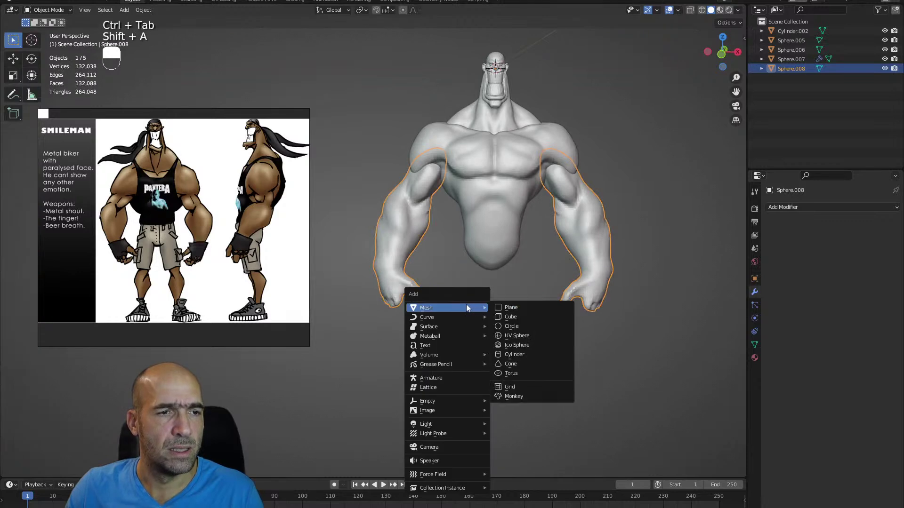
left_click(520, 338)
key("Tab")
left_click_drag(528, 295, 480, 198, "ctrl+alt")
left_click_drag(480, 198, 476, 268, "alt+shift")
left_click_drag(475, 268, 545, 253, "ctrl+alt")
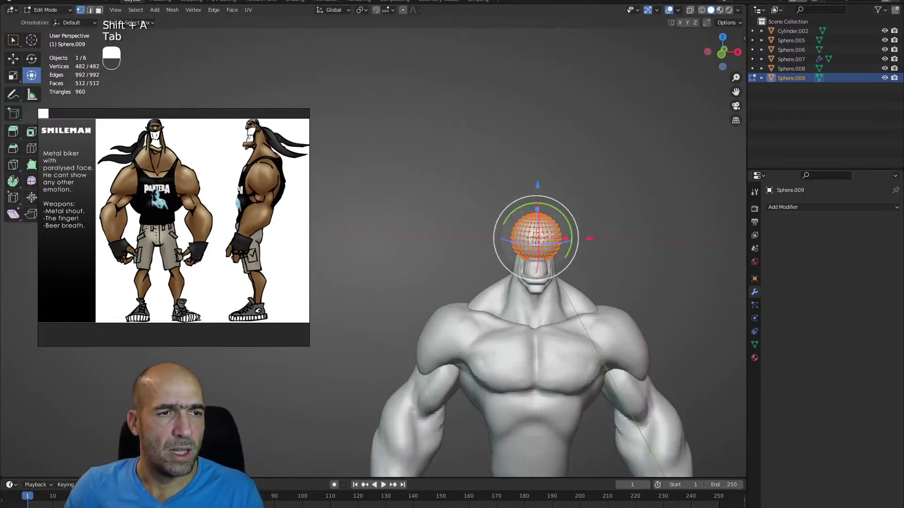
left_click_drag(537, 209, 538, 155)
- Move the stretched sphere down beside the bottom of the torso as the upper leg
left_click_drag(549, 217, 620, 192, "alt+shift")
key("g")
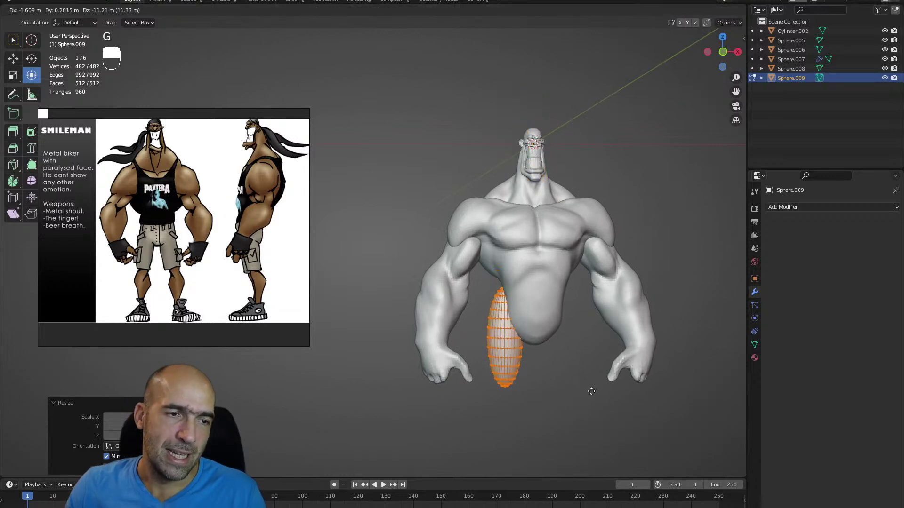
left_click(593, 426)
left_click_drag(603, 422, 633, 320, "alt+shift")
left_click_drag(657, 346, 580, 324, "alt+shift")
left_click_drag(592, 317, 620, 317, "alt")
key("s")
left_click(599, 312)
key("ctrl+z")
key("ctrl+z")
- Rescale the upper-leg ellipsoid, tilt it slightly, and tuck its top into the side of the pelvis
key("s")
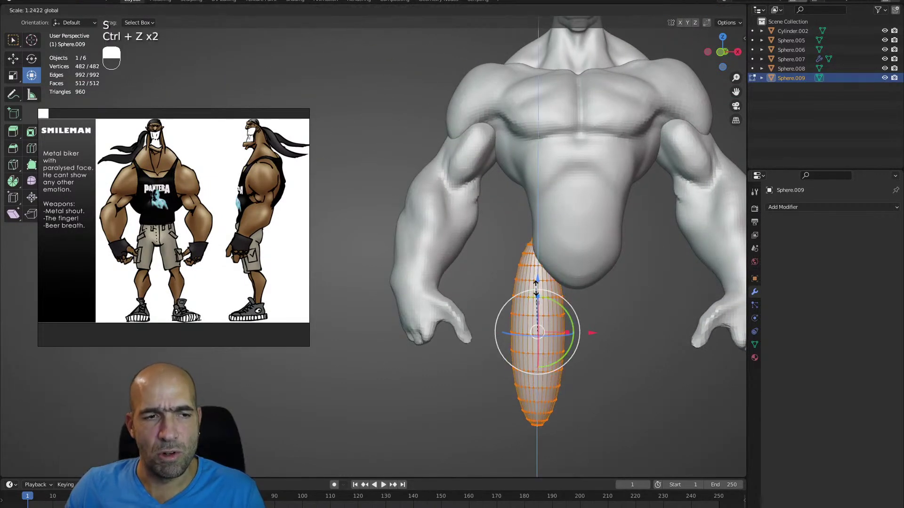
left_click(628, 315)
left_click_drag(628, 315, 597, 315, "alt")
key("r")
left_click(592, 330)
key("g")
left_click(682, 301)
- Duplicate the upper-leg ellipsoid and place the copy directly below it as the lower leg
left_click_drag(591, 360, 609, 297, "alt+shift")
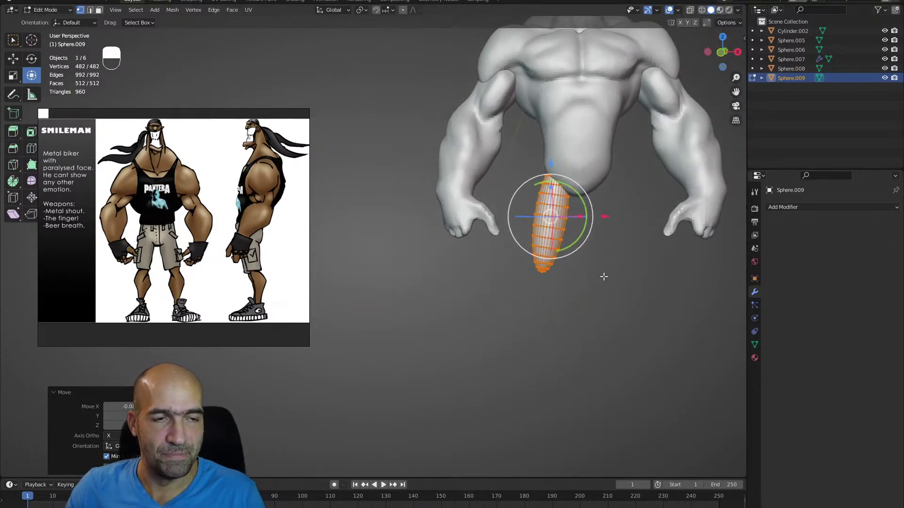
key("shift+d")
left_click(581, 371)
left_click_drag(580, 371, 611, 358, "alt")
key("g")
left_click(622, 366)
key("g")
left_click(595, 350)
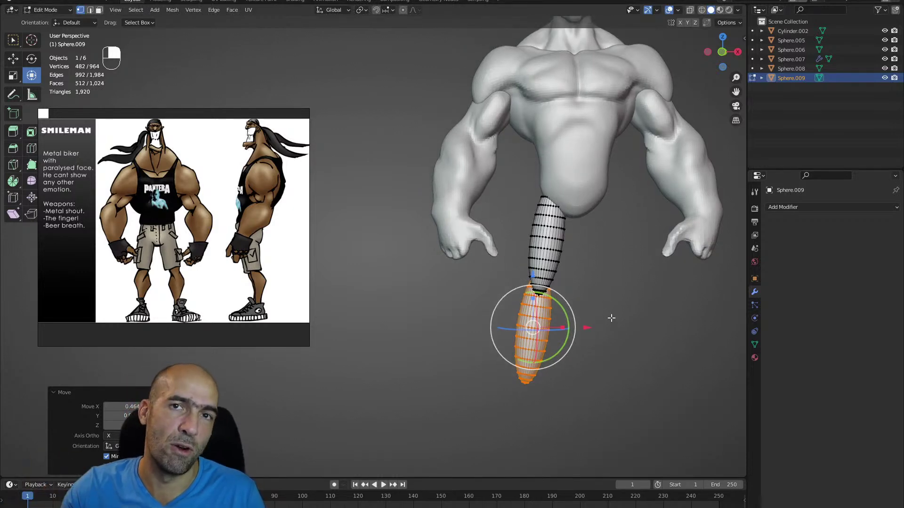
- Switch the leg to Sculpt Mode and swell the calf with Inflate at 72 px radius
left_click_drag(611, 331, 631, 256, "ctrl+alt")
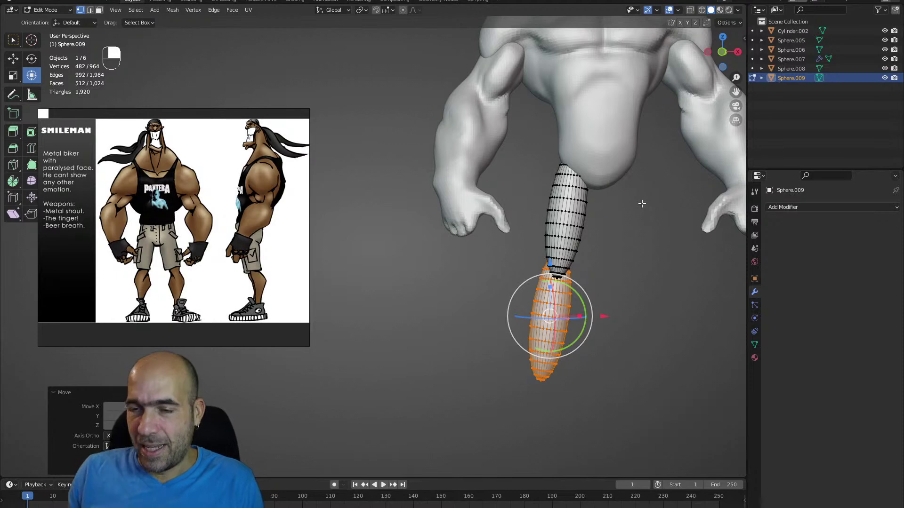
key("ctrl+Tab")
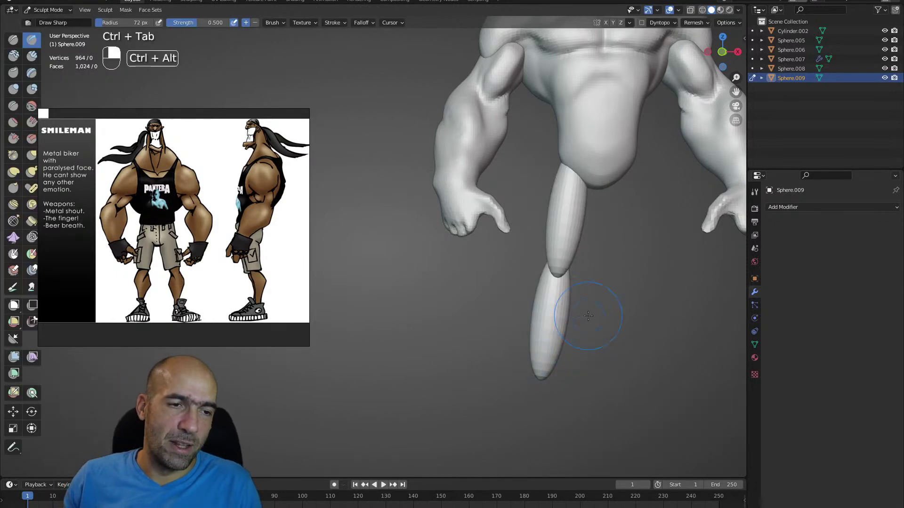
right_click_drag(665, 287, 641, 240, "alt+shift")
right_click_drag(641, 240, 676, 281, "alt")
key("6")
mouse_move(576, 257)
right_mouse_down("alt")
mouse_move(617, 239)
mouse_move(631, 249)
mouse_move(597, 199)
right_mouse_up("alt")
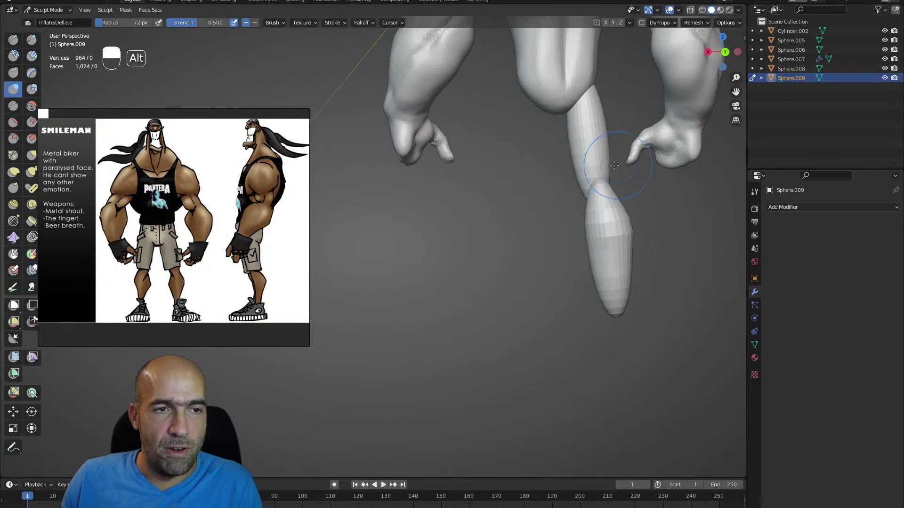
- Smooth the back of the thigh, the knee joint and the swollen calf
right_click_drag(615, 164, 575, 154, "alt")
left_click_drag(583, 106, 603, 167, "shift")
mouse_move(627, 146)
right_mouse_down("alt")
mouse_move(629, 178)
mouse_move(617, 173)
right_mouse_up("alt")
mouse_move(612, 168)
left_mouse_down("shift")
mouse_move(607, 187)
mouse_move(481, 198)
left_mouse_up("shift")
mouse_move(655, 236)
left_mouse_down("alt")
mouse_move(621, 240)
mouse_move(640, 222)
left_mouse_up("alt")
- Work the length of the lower leg with inverted Draw Sharp strokes, then adjust the leg's outline with Grab
key("1")
left_click_drag(650, 187, 623, 307, "ctrl")
mouse_move(637, 222)
left_mouse_down("ctrl")
mouse_move(632, 295)
mouse_move(638, 293)
mouse_move(607, 325)
mouse_move(601, 315)
mouse_move(629, 308)
left_mouse_up("ctrl")
key("g")
left_click_drag(595, 271, 596, 260)
left_click_drag(654, 309, 555, 298, "alt")
left_click_drag(637, 203, 607, 262, "alt+shift")
mouse_move(602, 203)
left_mouse_down("alt")
mouse_move(565, 209)
mouse_move(544, 266)
mouse_move(508, 272)
mouse_move(497, 306)
left_mouse_up("alt")
mouse_move(497, 262)
left_mouse_down("alt")
mouse_move(518, 261)
mouse_move(526, 225)
mouse_move(559, 246)
mouse_move(567, 230)
mouse_move(578, 239)
left_mouse_up("alt")
- Remesh the leg and add Clay Strips volume along the thigh and lower leg
key("ctrl+r")
key("2")
mouse_move(626, 216)
left_mouse_down("alt+shift")
mouse_move(588, 251)
mouse_move(556, 246)
mouse_move(545, 164)
left_mouse_up("alt+shift")
left_click_drag(553, 116, 541, 226)
left_click_drag(574, 254, 562, 256, "alt")
mouse_move(563, 255)
left_mouse_down("ctrl+alt")
mouse_move(581, 245)
mouse_move(625, 270)
left_mouse_up("ctrl+alt")
mouse_move(680, 276)
left_mouse_down("alt")
mouse_move(660, 272)
mouse_move(639, 299)
mouse_move(641, 334)
left_mouse_up("alt")
mouse_move(659, 283)
left_mouse_down()
mouse_move(682, 303)
mouse_move(638, 264)
mouse_move(661, 269)
mouse_move(684, 323)
mouse_move(649, 289)
mouse_move(647, 300)
mouse_move(715, 288)
mouse_move(715, 298)
left_mouse_up()
left_click_drag(674, 292, 644, 306, "ctrl+alt")
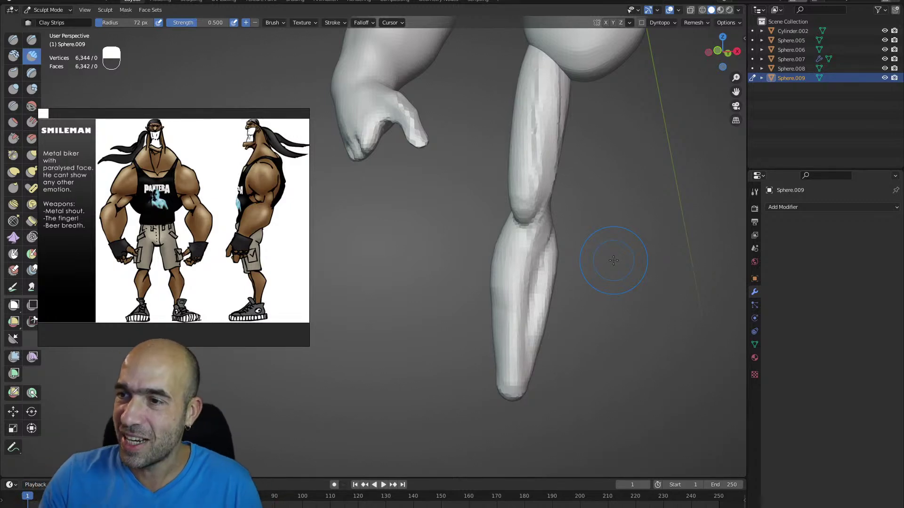
- Reshape the leg's profile around the knee and calf using Grab with the radius enlarged to 107 px
middle_click_drag(613, 260, 555, 188)
key("g")
key("bracketright")
key("bracketright")
key("bracketright")
key("bracketright")
left_click_drag(594, 237, 561, 231, "alt")
scroll(613, 233, "up", 2)
mouse_move(630, 228)
left_mouse_down("alt")
mouse_move(646, 220)
mouse_move(636, 248)
left_mouse_up("alt")
mouse_move(695, 244)
left_mouse_down("alt")
mouse_move(653, 245)
mouse_move(638, 216)
left_mouse_up("alt")
- Fill out the side and back of the knee with Clay Strips and carve in above the calf
key("2")
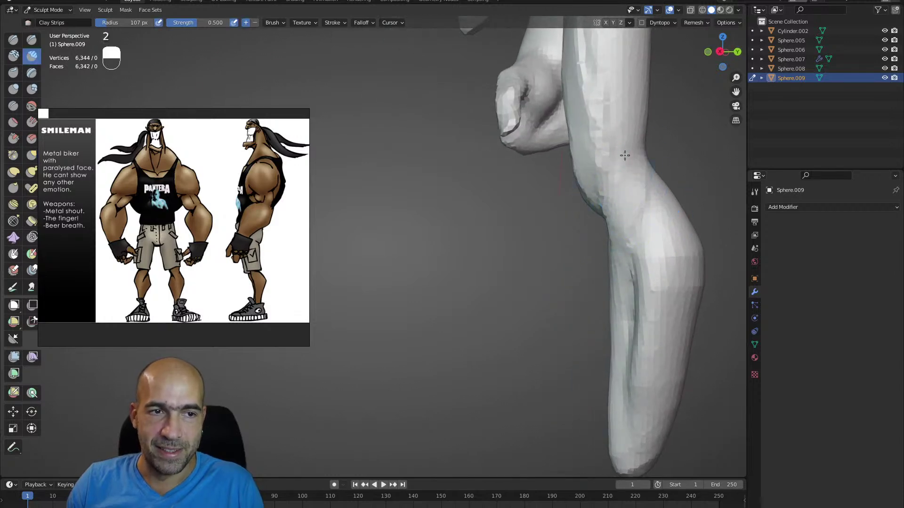
mouse_move(622, 137)
left_mouse_down()
mouse_move(629, 199)
mouse_move(633, 190)
left_mouse_up()
mouse_move(636, 105)
left_mouse_down()
mouse_move(628, 190)
mouse_move(702, 184)
left_mouse_up()
left_click_drag(660, 212, 658, 182, "ctrl")
mouse_move(670, 226)
left_mouse_down("alt")
mouse_move(657, 238)
mouse_move(660, 291)
left_mouse_up("alt")
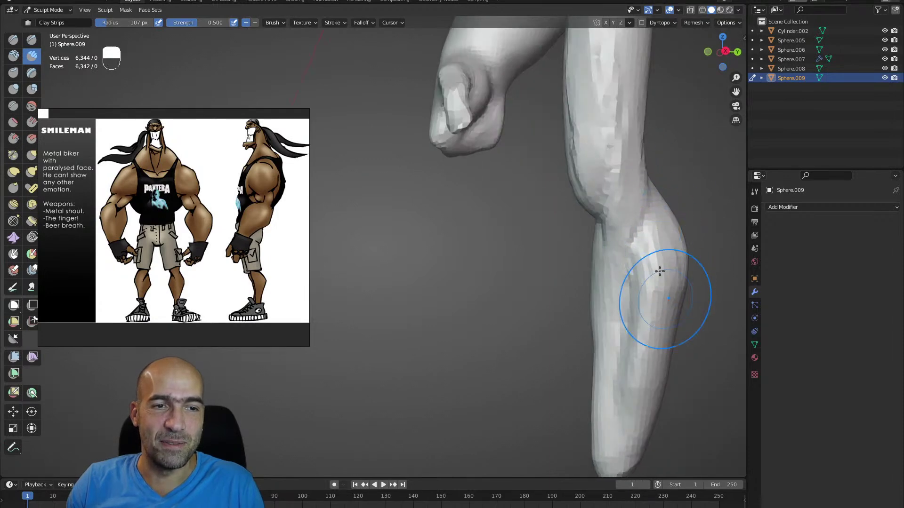
left_click_drag(672, 221, 658, 246, "alt")
- Smooth the lower leg from the knee down, including the back and sides of the calf
mouse_move(624, 218)
left_mouse_down("shift")
mouse_move(618, 289)
mouse_move(585, 403)
left_mouse_up("shift")
left_click_drag(549, 264, 574, 281, "alt+shift")
left_click_drag(574, 282, 570, 288, "shift")
left_click_drag(541, 278, 565, 276, "alt")
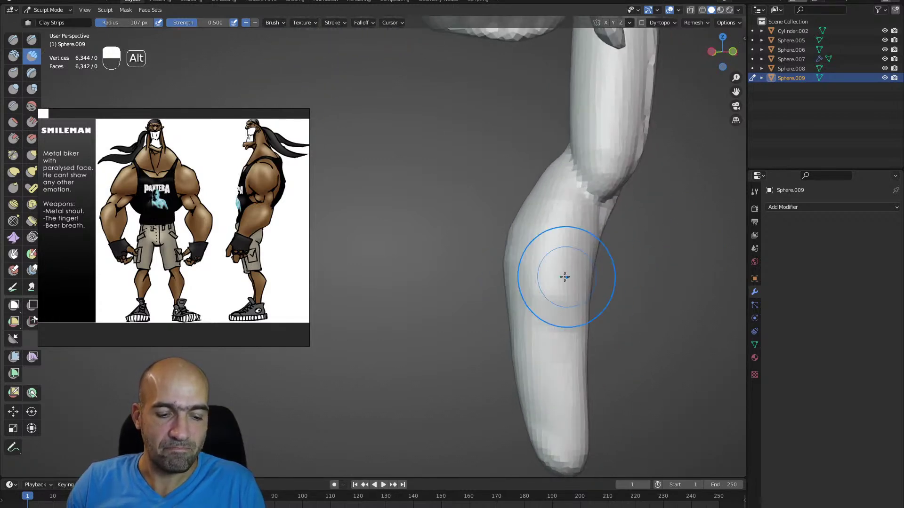
key("x")
mouse_move(501, 251)
left_mouse_down("alt")
mouse_move(515, 240)
mouse_move(474, 256)
mouse_move(492, 228)
mouse_move(458, 193)
left_mouse_up("alt")
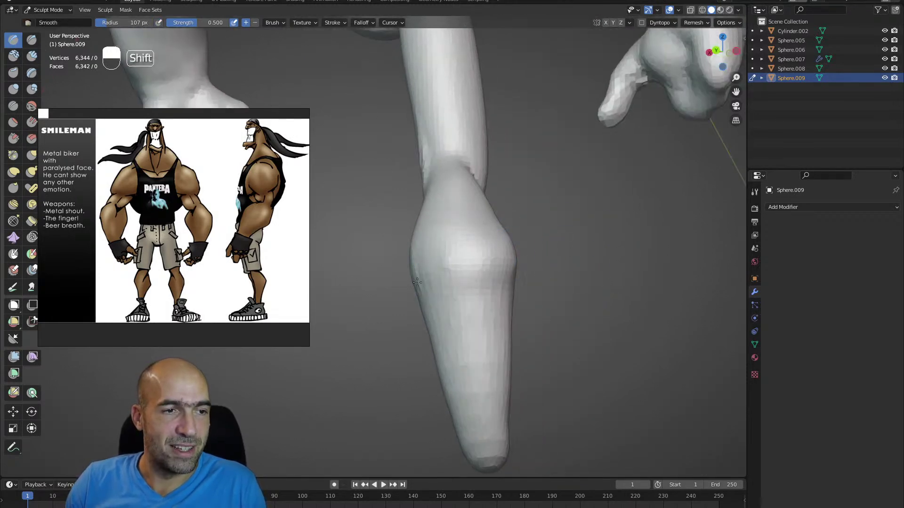
mouse_move(487, 426)
left_mouse_down("alt")
mouse_move(525, 372)
mouse_move(499, 353)
mouse_move(543, 327)
mouse_move(505, 317)
left_mouse_up("alt")
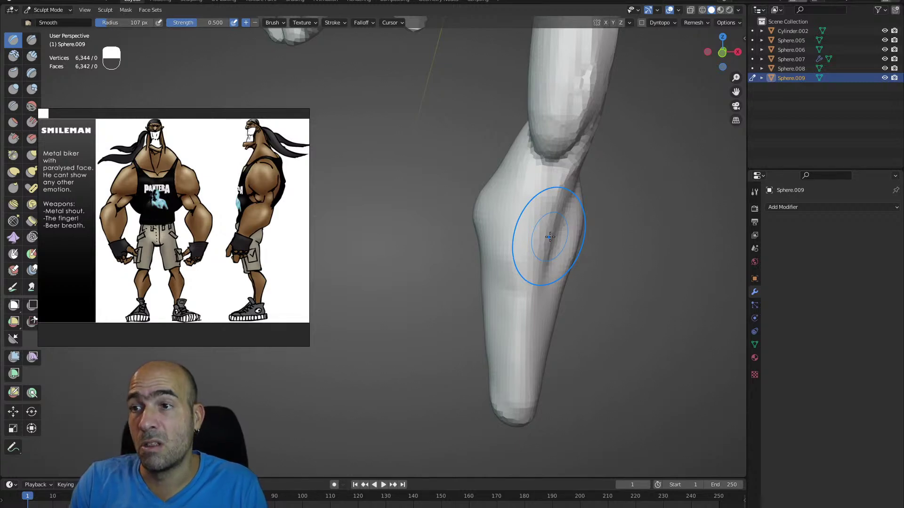
- Push and pull the calf and shin contours into a more muscular outline with Grab
key("g")
mouse_move(462, 266)
left_mouse_down("alt")
mouse_move(478, 265)
mouse_move(477, 251)
mouse_move(471, 273)
left_mouse_up("alt")
left_click_drag(492, 284, 488, 297)
left_click_drag(541, 312, 542, 346, "ctrl+alt")
left_click_drag(546, 314, 525, 312, "alt")
left_click_drag(478, 278, 473, 278)
left_click_drag(471, 306, 493, 326)
left_click_drag(516, 256, 547, 224, "alt+shift")
left_click_drag(547, 224, 554, 244, "alt")
- Build up the shin from the knee to the ankle with Clay Strips at 107 px radius
key("2")
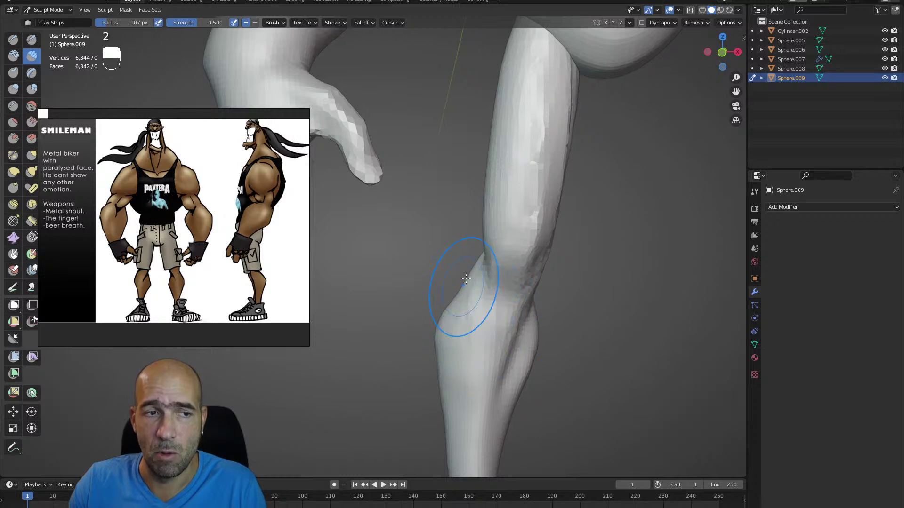
left_click_drag(488, 375, 475, 316, "alt+shift")
left_click_drag(473, 258, 469, 450)
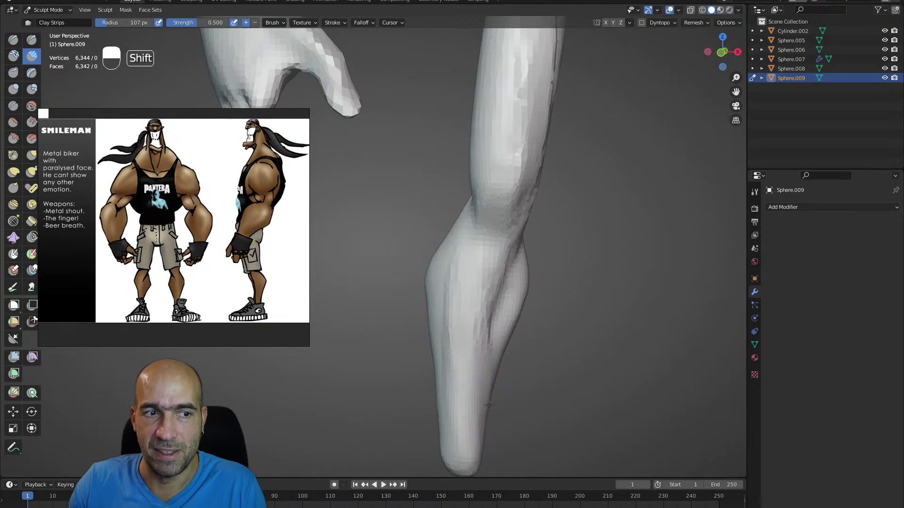
left_click_drag(517, 344, 517, 319, "alt")
left_click_drag(529, 157, 535, 168, "alt")
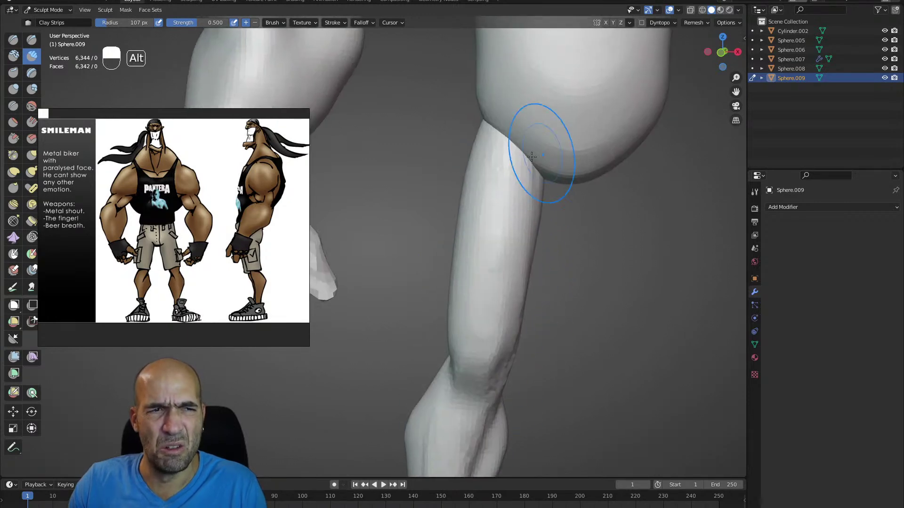
- Mirror the leg mesh to the other side of the body and enable X symmetry for sculpting
key("1")
left_click_drag(514, 118, 524, 364, "ctrl+alt")
left_click_drag(478, 303, 509, 261, "alt+shift")
key("q")
left_click(562, 209)
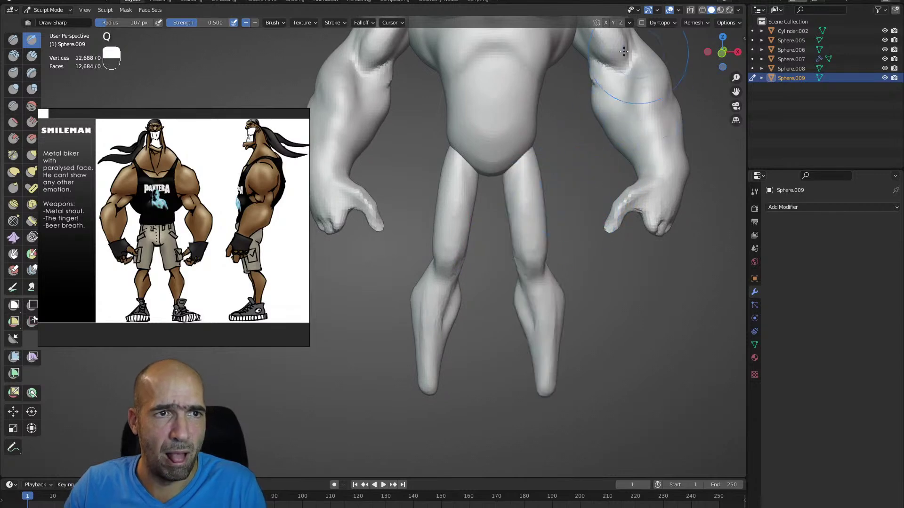
left_click_drag(513, 268, 487, 297, "alt+shift")
left_click_drag(482, 302, 490, 212, "ctrl+alt")
- Add Clay Strips volume to the kneecap area of both legs
mouse_move(495, 283)
left_mouse_down("alt")
mouse_move(513, 273)
mouse_move(524, 147)
left_mouse_up("alt")
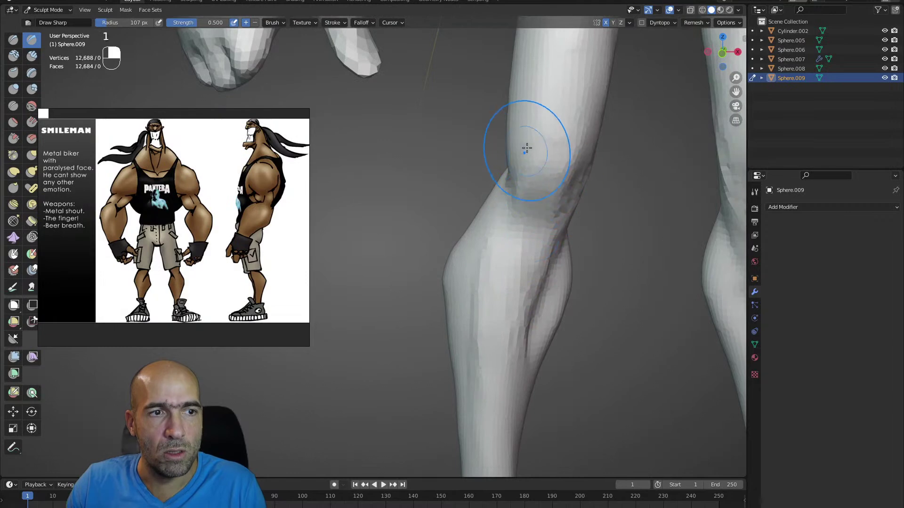
left_click_drag(589, 181, 569, 178, "alt")
key("2")
left_click_drag(539, 133, 571, 149)
mouse_move(584, 96)
left_mouse_down("alt+shift")
mouse_move(563, 194)
mouse_move(561, 183)
left_mouse_up("alt+shift")
mouse_move(555, 151)
left_mouse_down("ctrl+alt")
mouse_move(530, 223)
mouse_move(517, 228)
mouse_move(519, 177)
left_mouse_up("ctrl+alt")
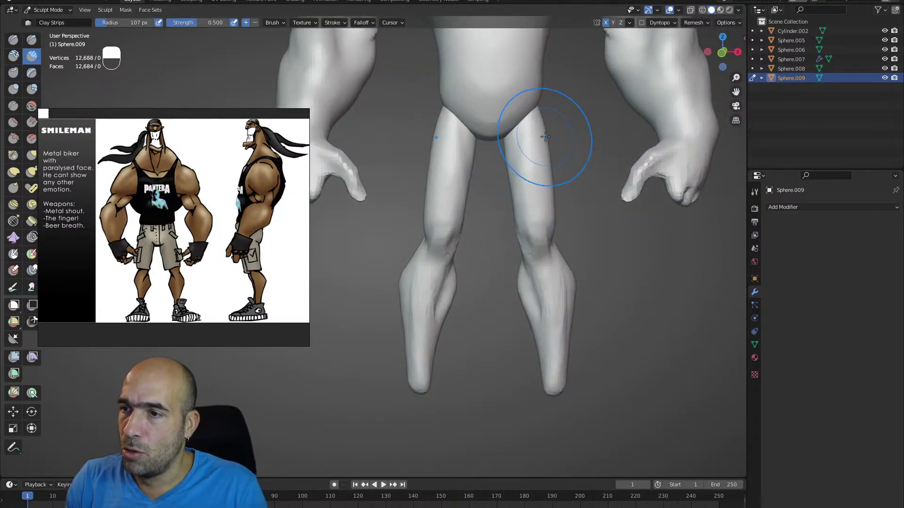
- Adjust the knee and calf contours of both legs with Grab at 94 px radius
key("bracketleft")
key("bracketleft")
key("bracketleft")
mouse_move(454, 273)
left_mouse_down("alt")
mouse_move(497, 277)
mouse_move(484, 255)
mouse_move(444, 335)
mouse_move(455, 337)
left_mouse_up("alt")
scroll(498, 278, "up", 1)
key("g")
key("bracketright")
key("bracketright")
left_click_drag(482, 326, 466, 302, "alt")
scroll(467, 302, "up", 1)
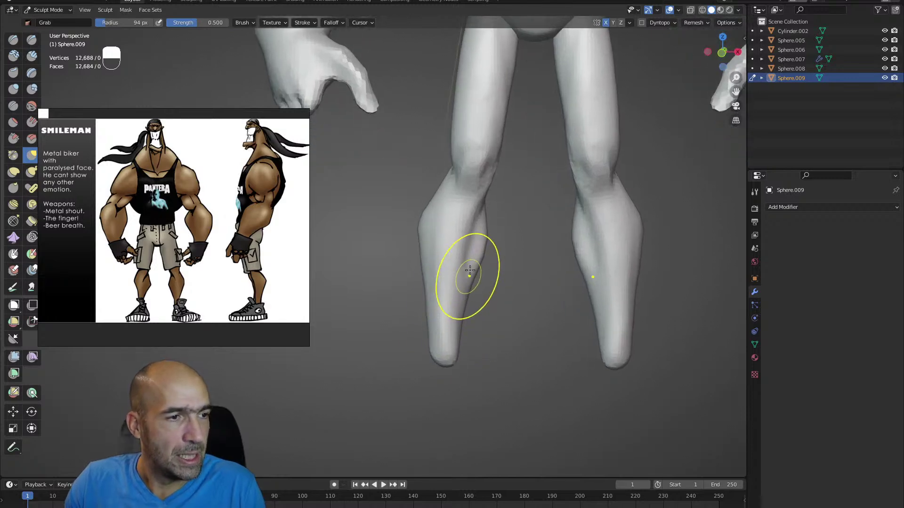
- Refine the shin surfaces with Clay Strips and adjust the lower-leg outline with Grab
key("2")
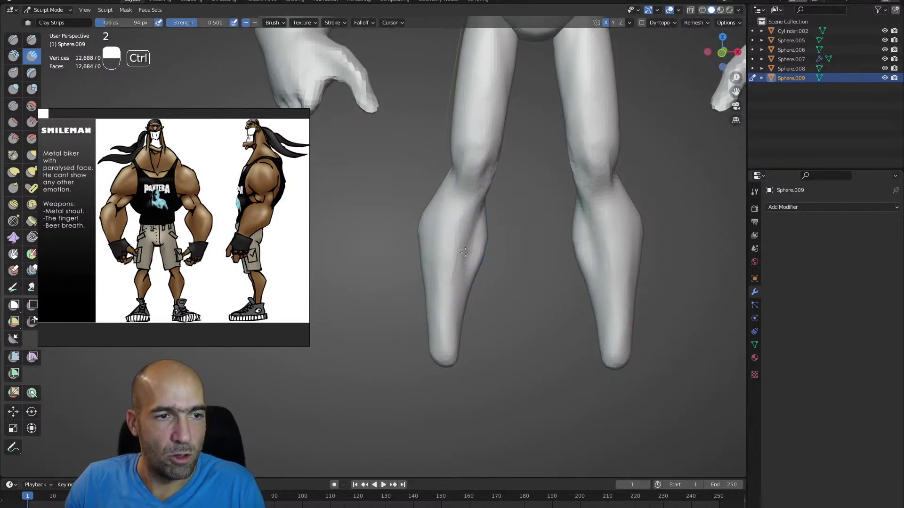
mouse_move(451, 357)
left_mouse_down("ctrl")
mouse_move(445, 365)
mouse_move(497, 311)
mouse_move(464, 183)
mouse_move(512, 264)
mouse_move(535, 251)
mouse_move(525, 240)
mouse_move(538, 194)
mouse_move(557, 202)
mouse_move(503, 211)
mouse_move(512, 253)
mouse_move(528, 256)
left_mouse_up("ctrl")
scroll(446, 365, "down", 1)
key("g")
left_click_drag(528, 257, 580, 255, "alt")
- Switch sculpting to the torso mesh and build up the buttocks with Clay Strips and Inflate at 94 px radius
key("alt+q")
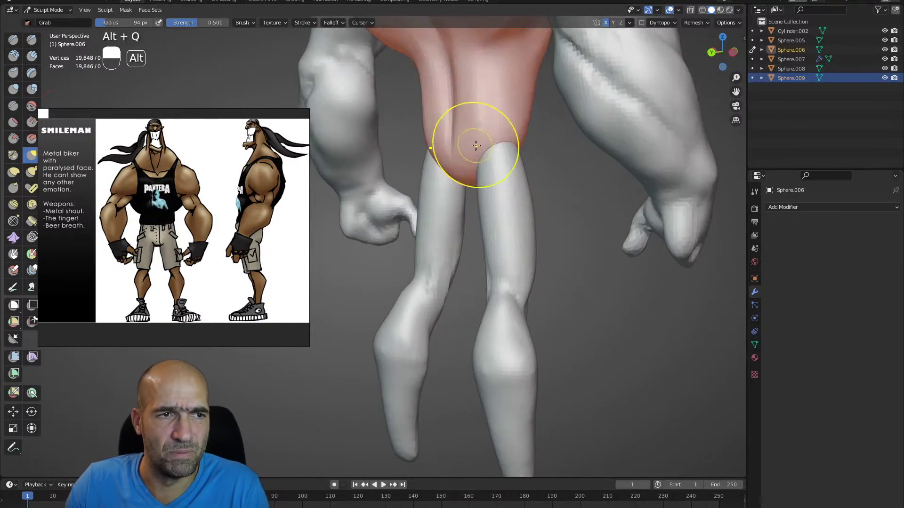
left_click_drag(475, 146, 501, 141, "alt")
key("2")
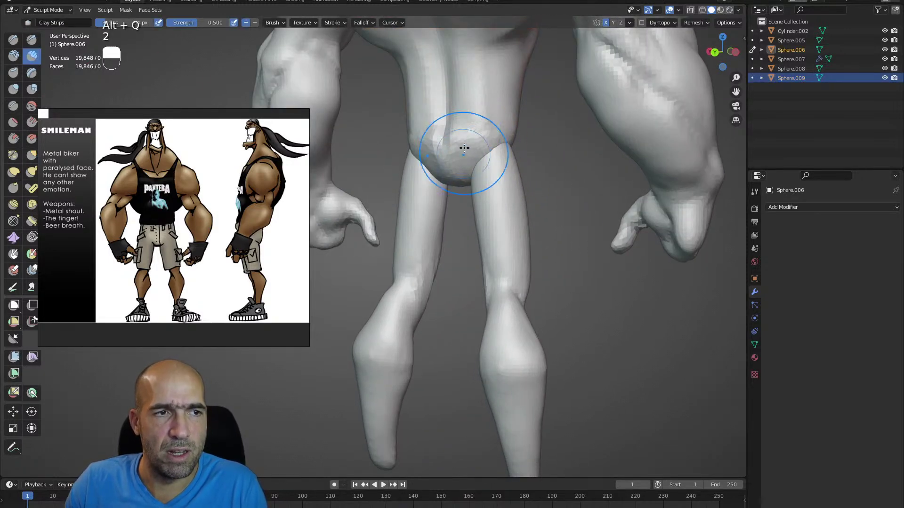
key("6")
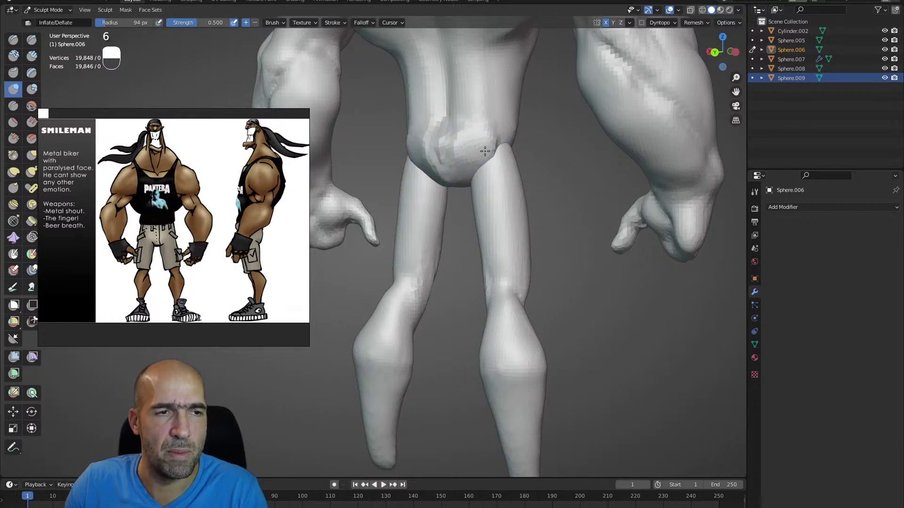
mouse_move(484, 176)
left_mouse_down("alt+shift")
mouse_move(478, 202)
mouse_move(488, 198)
mouse_move(469, 218)
left_mouse_up("alt+shift")
- Smooth the buttocks and reshape the hip and lower-back contours with Grab
key("g")
left_click_drag(469, 216, 472, 207, "shift")
left_click_drag(499, 200, 374, 185, "alt")
mouse_move(540, 200)
left_mouse_down("shift")
mouse_move(545, 193)
mouse_move(498, 200)
mouse_move(490, 231)
mouse_move(431, 189)
left_mouse_up("shift")
key("g")
left_click_drag(431, 188, 439, 212, "alt")
mouse_move(439, 212)
left_mouse_down("ctrl+alt")
mouse_move(425, 198)
mouse_move(439, 188)
mouse_move(436, 226)
left_mouse_up("ctrl+alt")
mouse_move(437, 226)
left_mouse_down("alt")
mouse_move(440, 208)
mouse_move(424, 215)
mouse_move(456, 193)
mouse_move(510, 196)
left_mouse_up("alt")
mouse_move(413, 196)
left_mouse_down("alt")
mouse_move(421, 194)
mouse_move(387, 208)
left_mouse_up("alt")
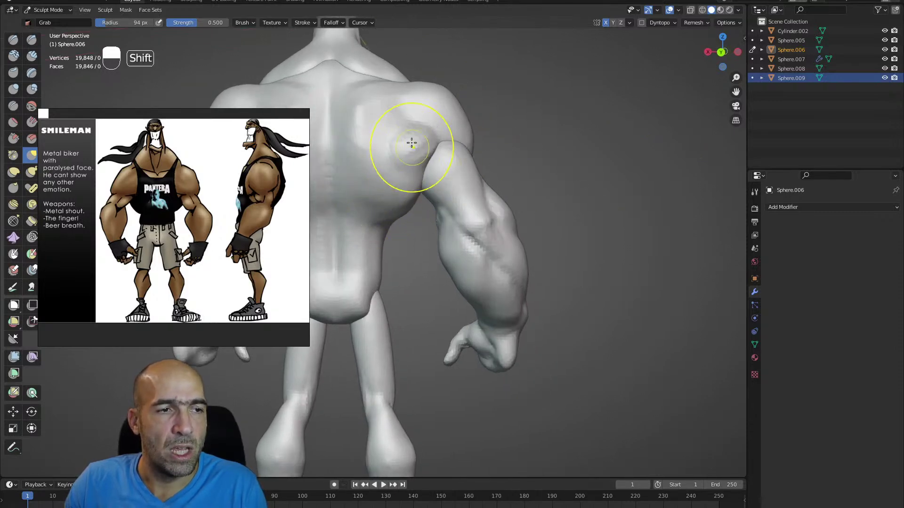
- Define the shoulder blade and rear shoulder muscles with Draw Sharp and Clay Strips at 67 px radius
left_click_drag(473, 143, 470, 192, "alt+shift")
key("1")
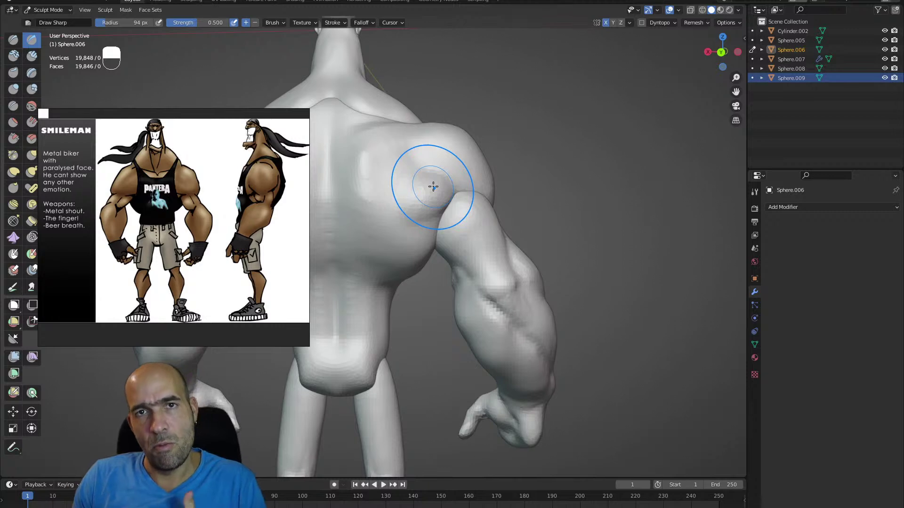
key("2")
mouse_move(518, 155)
left_mouse_down("alt+shift")
mouse_move(515, 181)
mouse_move(463, 194)
left_mouse_up("alt+shift")
key("bracketleft")
key("bracketleft")
key("bracketleft")
left_click_drag(425, 164, 472, 216)
mouse_move(438, 178)
left_mouse_down()
mouse_move(464, 199)
mouse_move(440, 165)
mouse_move(440, 214)
left_mouse_up()
mouse_move(529, 216)
left_mouse_down("alt+shift")
mouse_move(541, 211)
mouse_move(530, 235)
mouse_move(560, 238)
left_mouse_up("alt+shift")
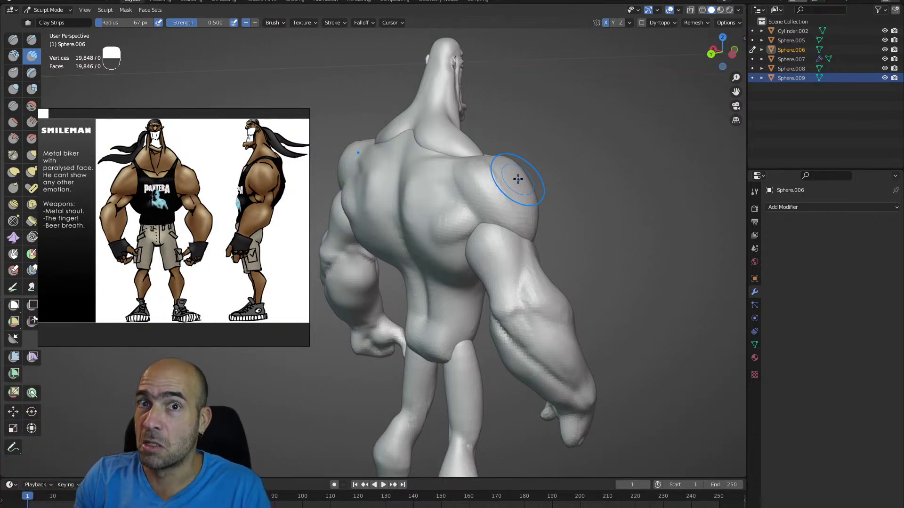
- Carve the crease behind the armpit with Draw Sharp, then fill and smooth the adjoining back muscle with Clay Strips
left_click_drag(326, 168, 464, 184, "alt")
scroll(471, 211, "up", 2)
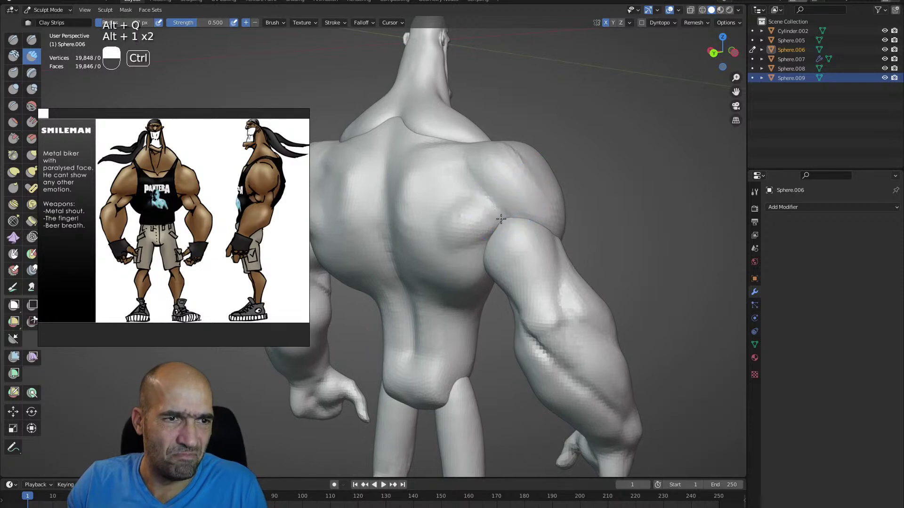
key("1")
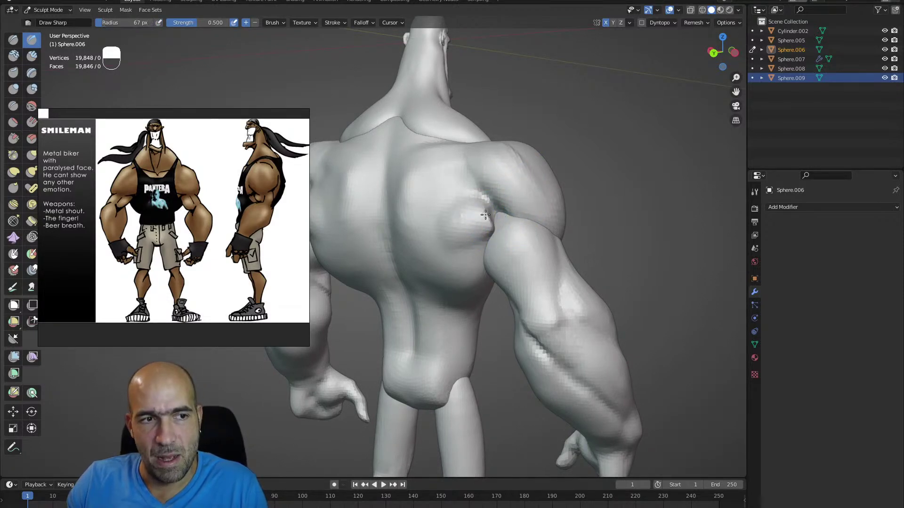
key("2")
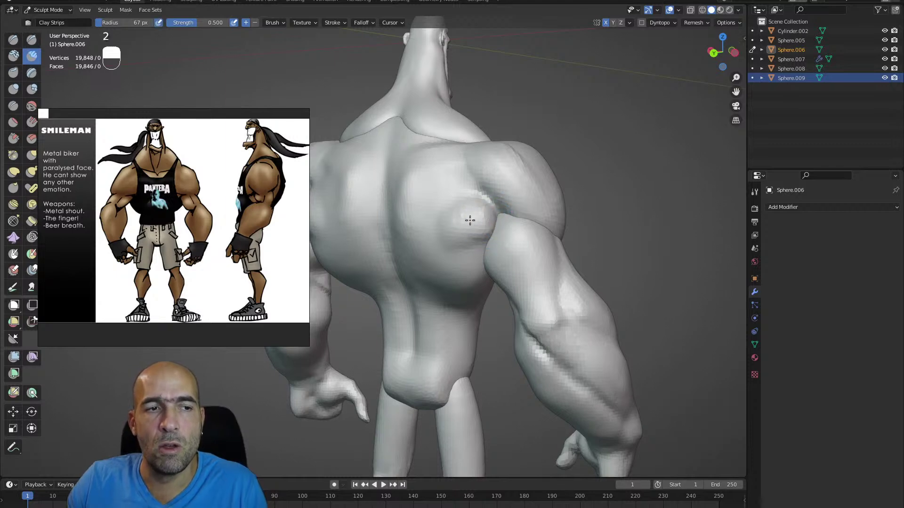
key("shift")
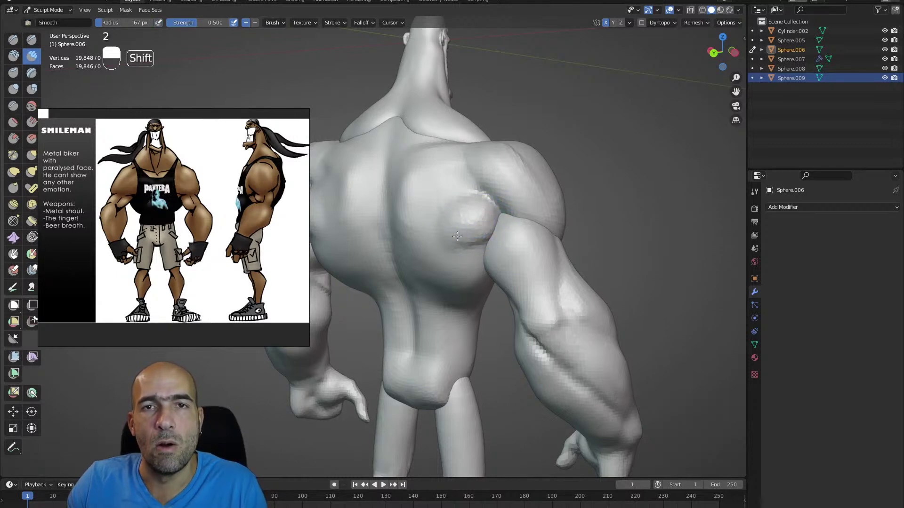
left_click_drag(496, 227, 503, 223, "alt+shift")
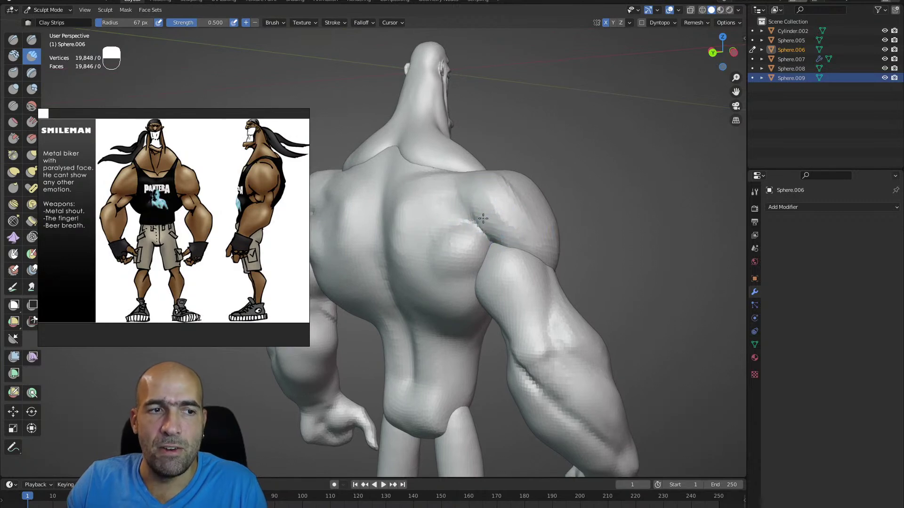
key("shift")
left_click_drag(541, 222, 487, 301, "alt")
mouse_move(490, 306)
middle_mouse_down("shift")
mouse_move(517, 262)
mouse_move(539, 247)
mouse_move(541, 238)
mouse_move(529, 246)
mouse_move(520, 221)
middle_mouse_up("shift")
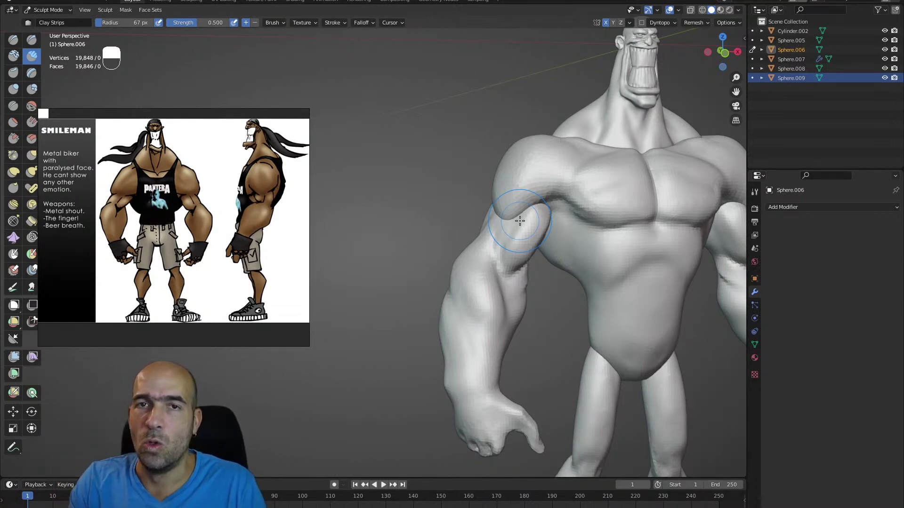
- Adjust the front shoulder and armpit shapes with Grab at 91 px radius
mouse_move(454, 188)
left_mouse_down("alt")
mouse_move(437, 197)
mouse_move(464, 228)
mouse_move(460, 207)
mouse_move(559, 229)
mouse_move(581, 193)
mouse_move(567, 198)
mouse_move(570, 216)
mouse_move(506, 226)
left_mouse_up("alt")
key("g")
key("bracketright")
key("bracketright")
key("bracketright")
mouse_move(506, 226)
left_mouse_down("ctrl+alt")
mouse_move(527, 231)
mouse_move(558, 216)
mouse_move(482, 269)
left_mouse_up("ctrl+alt")
- Carve the separation between deltoid and pectoral and a diagonal chest crease with Draw Sharp, adding volume with Clay Strips
key("2")
key("1")
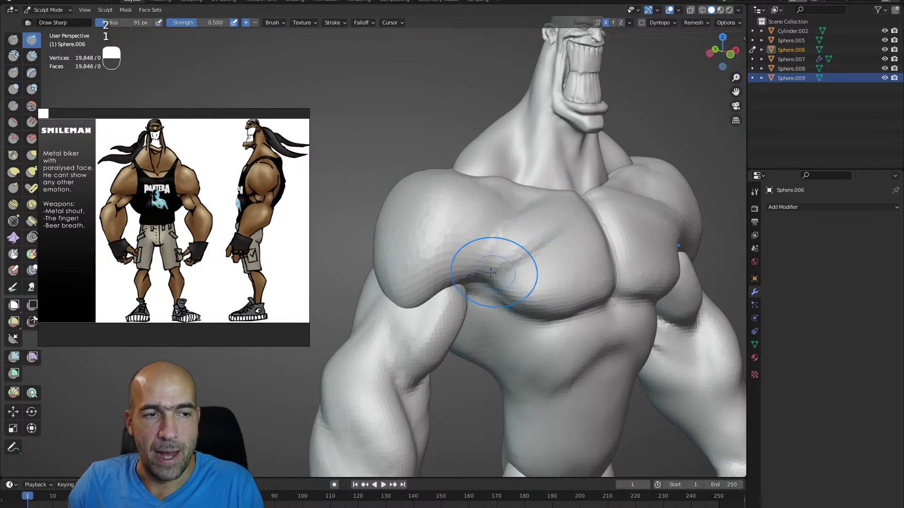
left_click_drag(545, 238, 528, 199, "alt")
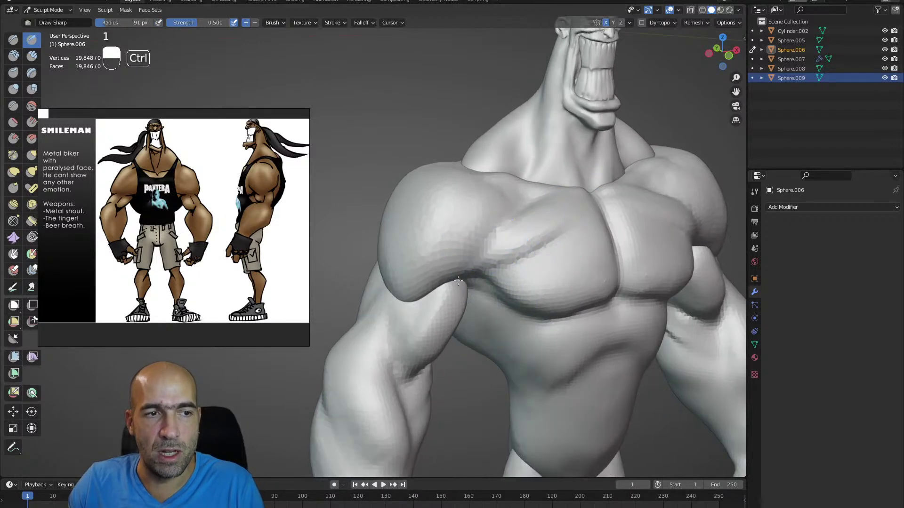
key("2")
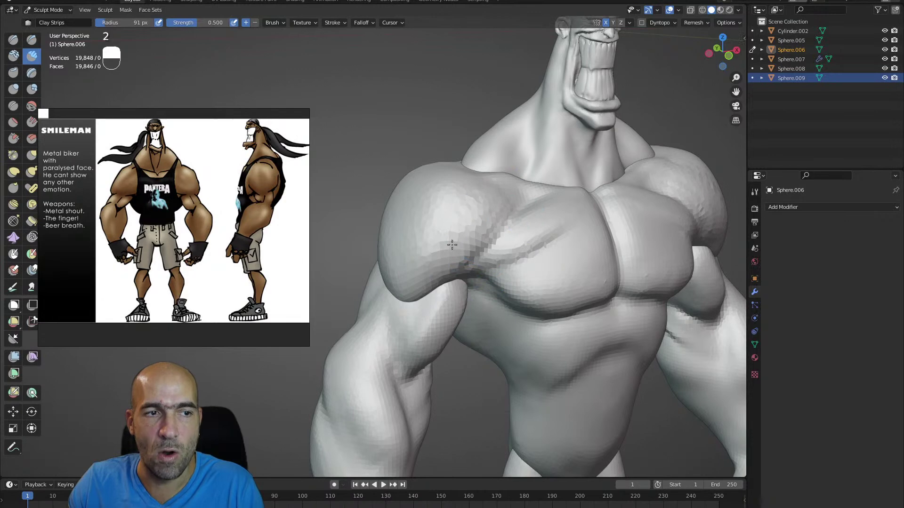
key("1")
left_click_drag(440, 272, 436, 277, "ctrl")
left_click_drag(518, 226, 495, 235, "alt")
mouse_move(493, 236)
left_mouse_down("shift")
mouse_move(485, 245)
mouse_move(506, 231)
mouse_move(504, 222)
mouse_move(495, 236)
left_mouse_up("shift")
- Build up and sharpen the collarbone and upper chest area with Clay Strips and Draw Sharp, smoothing the transitions
key("2")
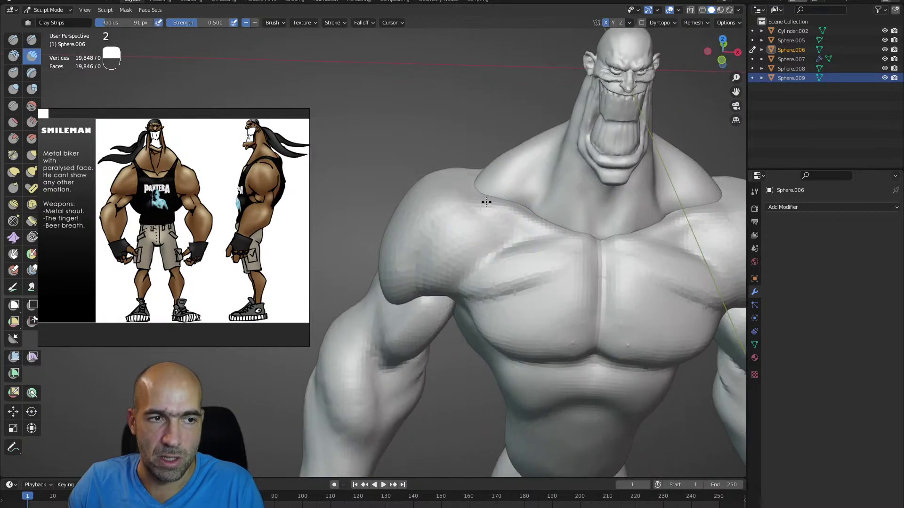
key("1")
key("shift")
left_click_drag(536, 242, 524, 245, "shift")
mouse_move(524, 245)
left_mouse_down("ctrl+alt")
mouse_move(499, 302)
mouse_move(492, 255)
mouse_move(485, 273)
left_mouse_up("ctrl+alt")
- Examine the torso and legs from several angles against the reference proportions
left_click_drag(484, 273, 467, 244, "alt")
left_click_drag(466, 257, 455, 243, "alt")
left_click_drag(455, 247, 454, 259, "alt")
left_click_drag(454, 292, 452, 254, "alt+shift")
mouse_move(452, 256)
left_mouse_down("alt")
mouse_move(448, 284)
mouse_move(456, 212)
left_mouse_up("alt")
left_click_drag(459, 254, 454, 207, "ctrl+alt")
left_click_drag(453, 216, 454, 263, "alt")
left_click_drag(454, 278, 423, 203, "alt+shift")
mouse_move(435, 245)
left_mouse_down("alt")
mouse_move(443, 265)
mouse_move(495, 259)
mouse_move(490, 234)
left_mouse_up("alt")
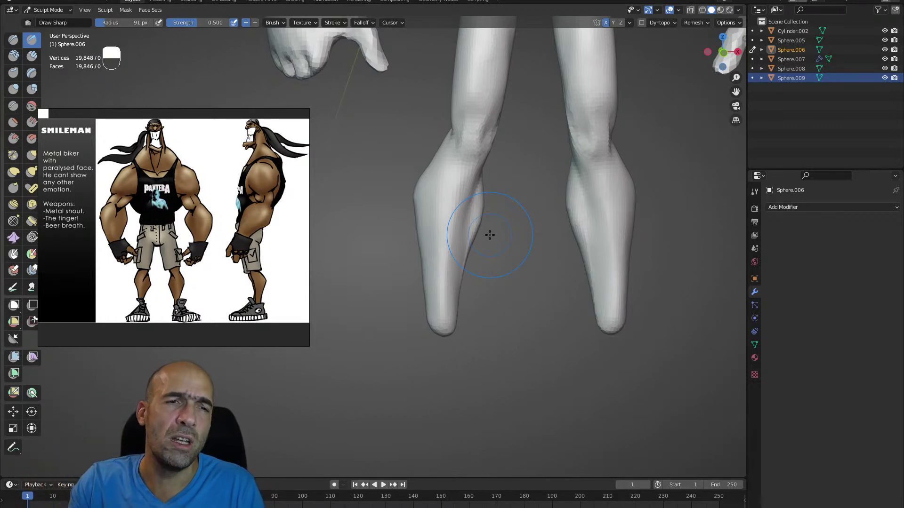
- Switch sculpting to the leg mesh and adjust the inner and outer calf contours with Grab at 91 px radius
left_click_drag(528, 220, 542, 200, "alt")
left_click_drag(541, 200, 523, 203, "alt")
key("g")
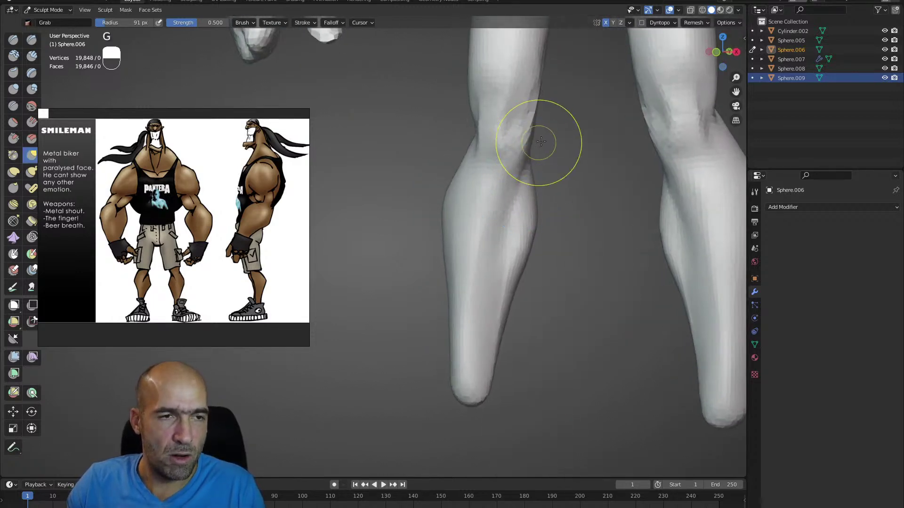
key("alt+q")
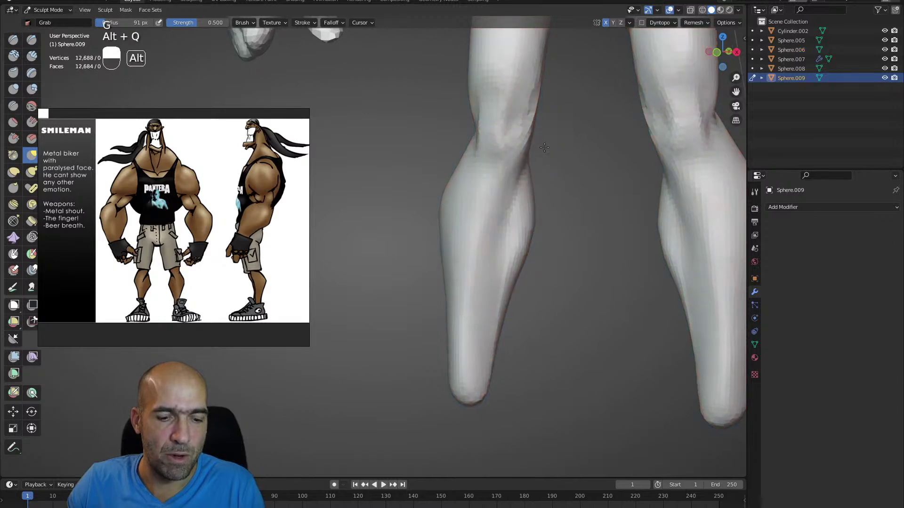
key("h")
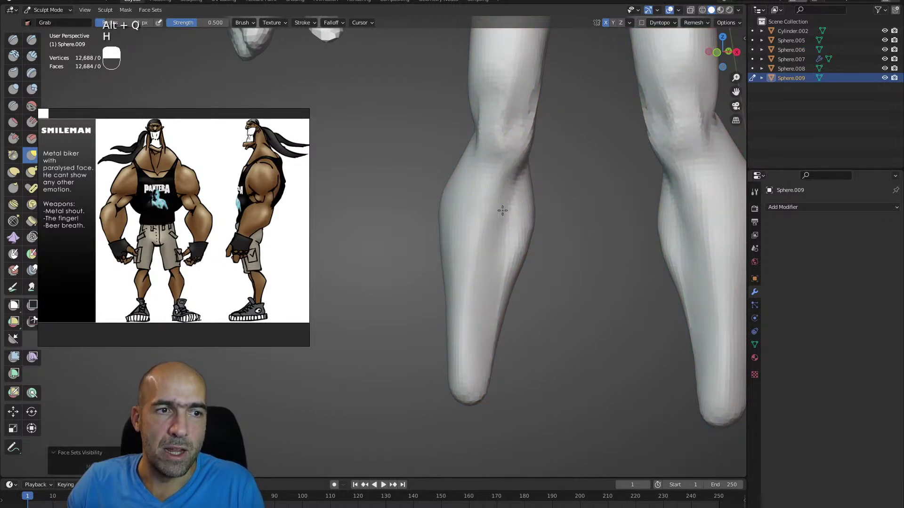
left_click_drag(493, 244, 507, 248, "alt")
left_click_drag(517, 197, 537, 210)
left_click_drag(508, 298, 486, 243, "ctrl+alt")
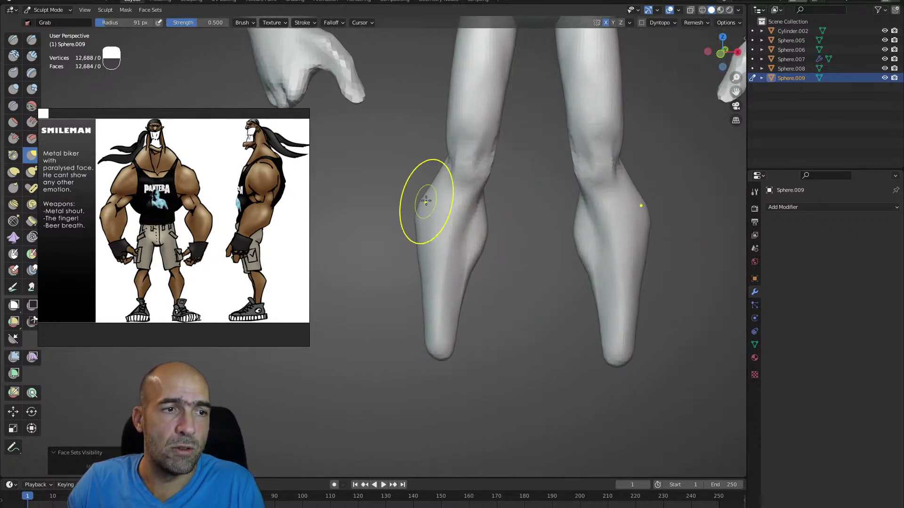
mouse_move(433, 177)
left_mouse_down("alt+shift")
mouse_move(449, 181)
mouse_move(444, 204)
mouse_move(453, 211)
mouse_move(463, 106)
mouse_move(483, 152)
mouse_move(464, 139)
left_mouse_up("alt+shift")
mouse_move(516, 199)
left_mouse_down("alt")
mouse_move(501, 213)
mouse_move(517, 231)
mouse_move(482, 263)
mouse_move(487, 226)
left_mouse_up("alt")
- Pull the ankle ends of both legs forward into rough feet with Grab
left_click_drag(496, 261, 524, 102, "alt+shift")
left_click_drag(478, 271, 496, 216, "alt+shift")
left_click_drag(426, 266, 479, 293, "alt")
key("g")
left_click_drag(461, 331, 490, 283, "alt")
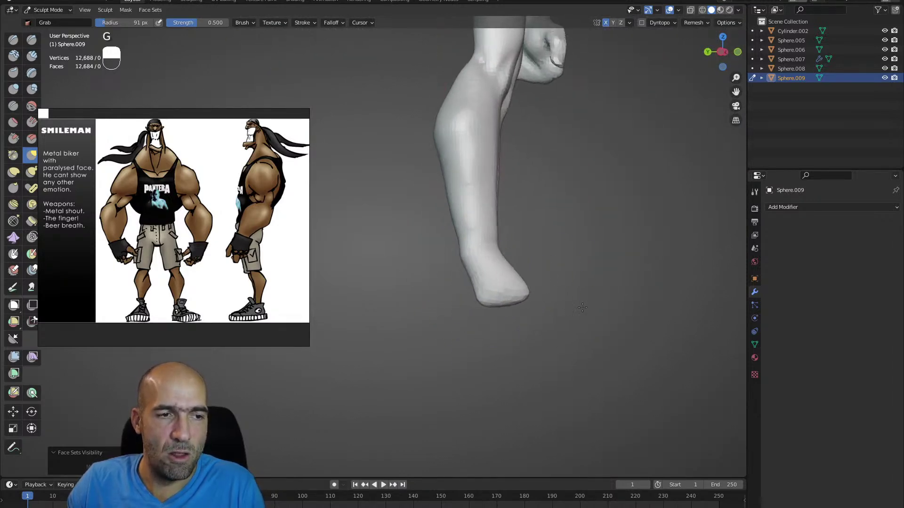
left_click_drag(573, 306, 627, 313)
- Shape the heels, soles and toe ends of both feet with Grab at 91 px radius
mouse_move(433, 291)
left_mouse_down("alt")
mouse_move(498, 291)
mouse_move(495, 309)
mouse_move(428, 312)
mouse_move(456, 286)
left_mouse_up("alt")
left_click_drag(456, 286, 467, 259, "ctrl+alt")
mouse_move(466, 259)
left_mouse_down("alt")
mouse_move(486, 272)
mouse_move(490, 256)
mouse_move(521, 282)
mouse_move(485, 300)
mouse_move(515, 323)
left_mouse_up("alt")
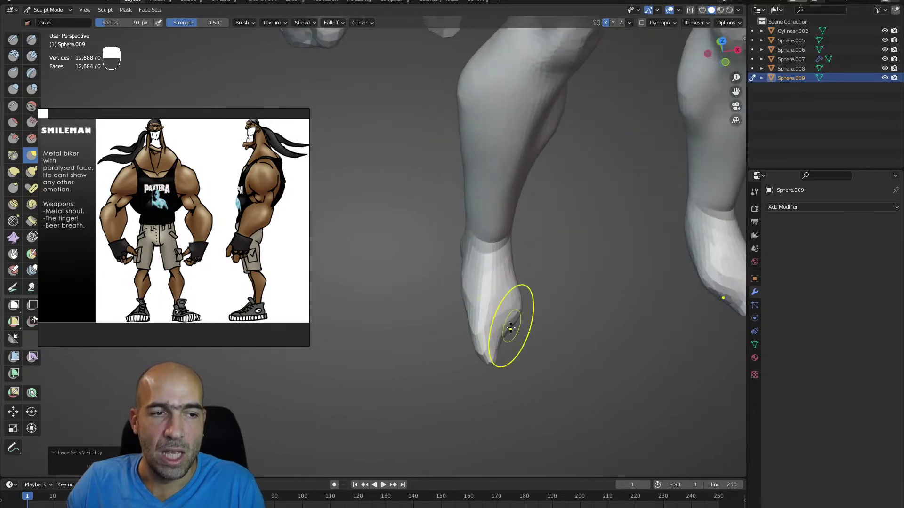
left_click_drag(520, 370, 460, 357, "alt")
mouse_move(462, 301)
left_mouse_down("alt")
mouse_move(474, 292)
mouse_move(440, 317)
mouse_move(419, 308)
mouse_move(441, 302)
mouse_move(467, 310)
left_mouse_up("alt")
left_click_drag(414, 323, 495, 317, "alt")
left_click_drag(423, 307, 542, 256, "alt")
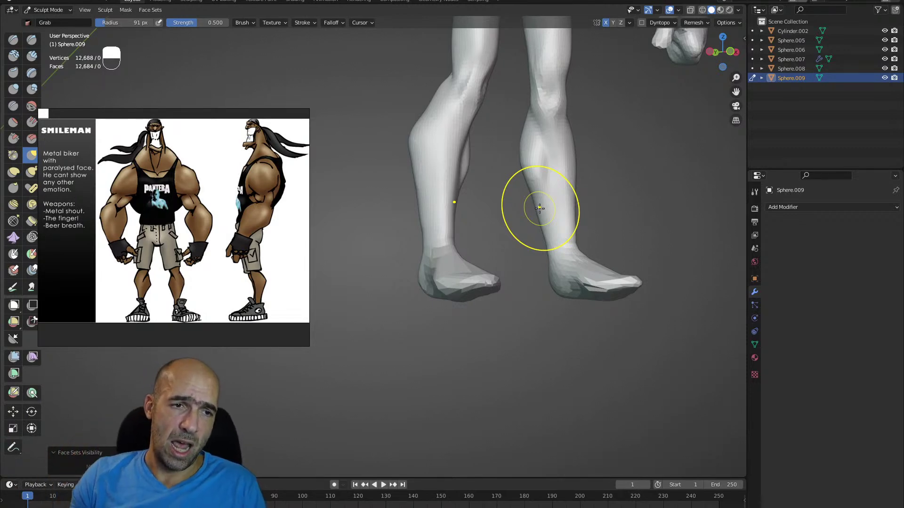
- Reshape the heel, ankle and instep of the mirrored feet with the Grab brush to give the low-poly foot a longer profile
left_click_drag(577, 347, 536, 268, "alt")
key("g")
mouse_move(441, 361)
left_mouse_down()
mouse_move(427, 359)
mouse_move(438, 384)
mouse_move(444, 282)
mouse_move(430, 242)
mouse_move(485, 238)
mouse_move(494, 279)
mouse_move(488, 314)
mouse_move(475, 311)
left_mouse_up()
key("3")
mouse_move(459, 279)
left_mouse_down()
mouse_move(435, 348)
mouse_move(460, 277)
mouse_move(462, 315)
mouse_move(430, 354)
mouse_move(424, 297)
mouse_move(438, 378)
mouse_move(427, 378)
left_mouse_up()
key("g")
mouse_move(434, 358)
left_mouse_down()
mouse_move(419, 359)
mouse_move(439, 258)
mouse_move(466, 238)
mouse_move(454, 367)
mouse_move(498, 278)
mouse_move(494, 256)
left_mouse_up()
left_click_drag(495, 257, 523, 273, "alt+shift")
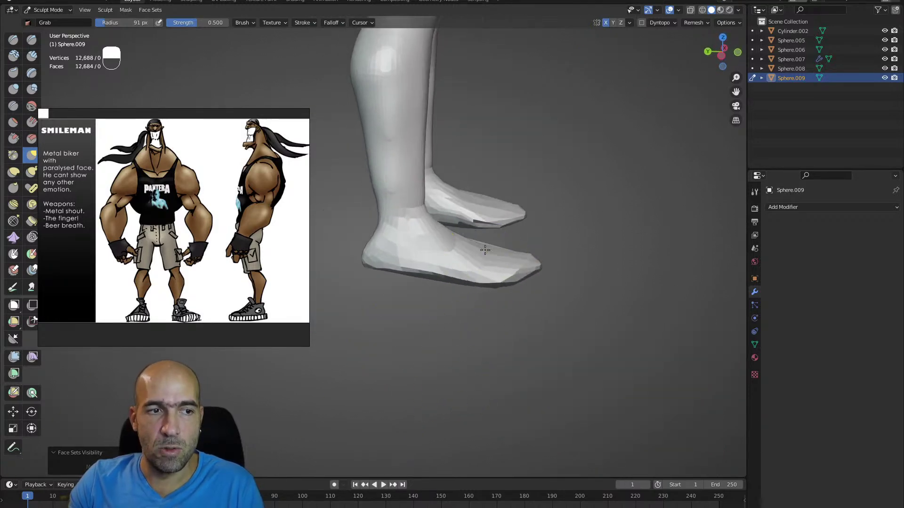
- Smooth the front of the lower shin where the leg meets the foot
left_click_drag(456, 242, 490, 279, "alt+shift")
left_click_drag(490, 280, 356, 230, "alt")
scroll(412, 231, "down", 3)
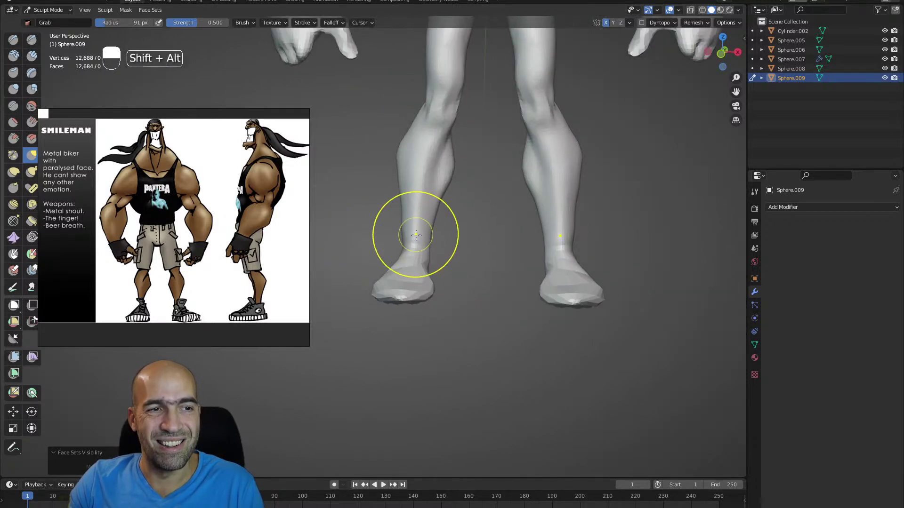
left_click_drag(415, 236, 434, 264, "alt")
scroll(448, 229, "up", 2)
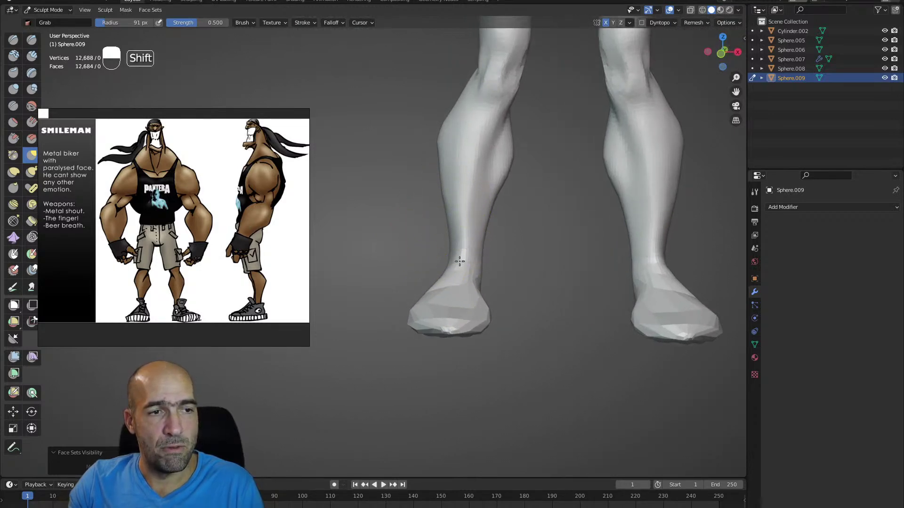
left_click_drag(459, 250, 463, 260, "shift")
left_click_drag(462, 260, 435, 264, "alt+shift")
scroll(464, 231, "up", 3)
- Build up the instep and side of the foot with the Clay Strips brush and smooth the forefoot
key("2")
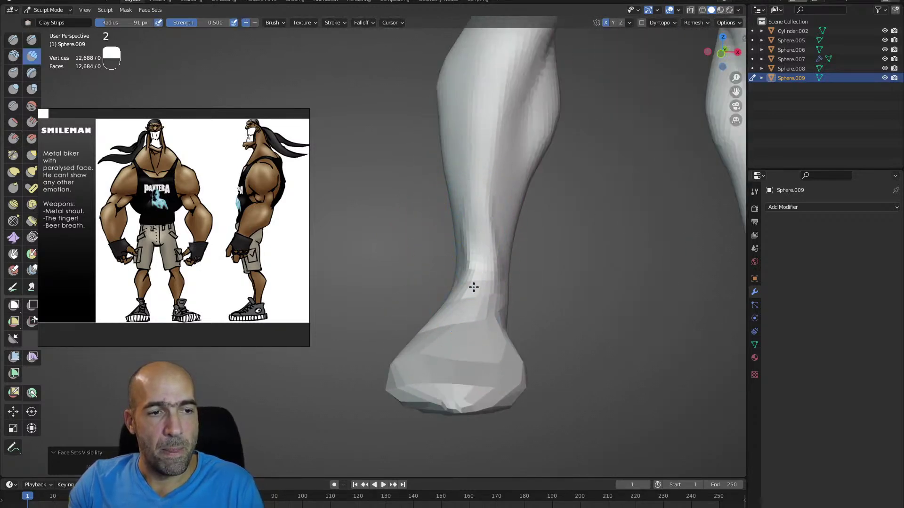
left_click_drag(485, 329, 465, 324, "alt")
mouse_move(469, 356)
left_mouse_down()
mouse_move(462, 345)
mouse_move(506, 331)
left_mouse_up()
mouse_move(478, 383)
left_mouse_down("shift")
mouse_move(457, 386)
mouse_move(549, 378)
mouse_move(514, 373)
left_mouse_up("shift")
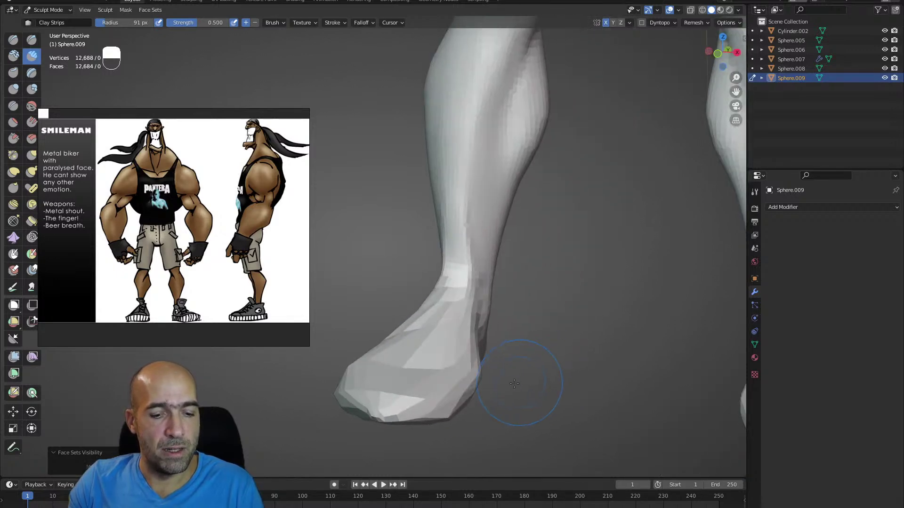
- Refine the ankle and calf silhouette against the front view and smooth the lower leg's surface
key("g")
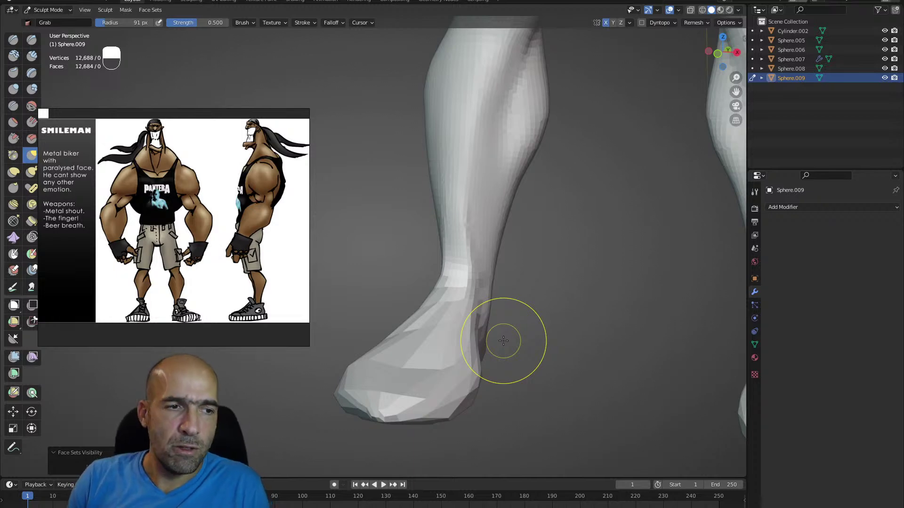
mouse_move(494, 228)
middle_mouse_down("alt")
mouse_move(462, 277)
mouse_move(418, 276)
middle_mouse_up("alt")
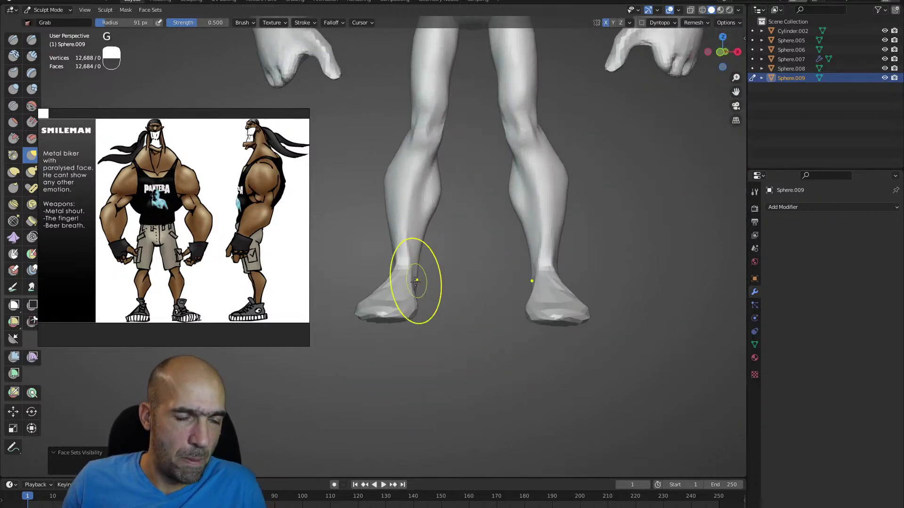
key("g")
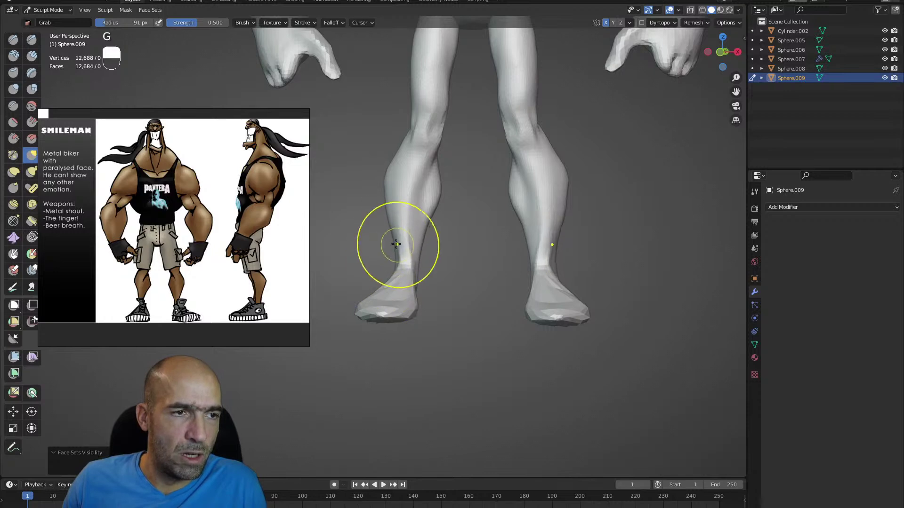
scroll(409, 232, "up", 3)
middle_click_drag(421, 224, 448, 276, "shift")
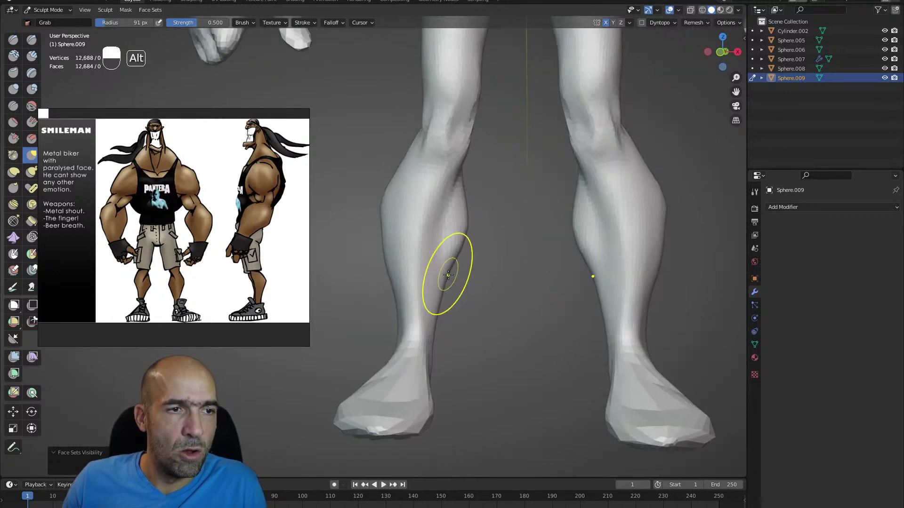
key("2")
left_click_drag(446, 355, 484, 311, "alt+shift")
mouse_move(404, 255)
left_mouse_down("shift")
mouse_move(398, 313)
mouse_move(488, 297)
mouse_move(464, 325)
mouse_move(414, 301)
mouse_move(389, 267)
mouse_move(435, 268)
left_mouse_up("shift")
- Pull the top of the instep up into a pointed shoe tongue with the Grab brush and smooth its side
key("g")
mouse_move(438, 262)
middle_mouse_down("ctrl+alt")
mouse_move(404, 227)
mouse_move(409, 267)
mouse_move(451, 259)
mouse_move(438, 226)
mouse_move(482, 235)
mouse_move(479, 223)
middle_mouse_up("ctrl+alt")
middle_click_drag(479, 223, 477, 226, "alt")
mouse_move(477, 226)
left_mouse_down("alt")
mouse_move(500, 230)
mouse_move(528, 149)
left_mouse_up("alt")
key("g")
middle_click_drag(528, 150, 520, 261, "alt")
mouse_move(520, 260)
left_mouse_down("shift")
mouse_move(500, 238)
mouse_move(504, 263)
left_mouse_up("shift")
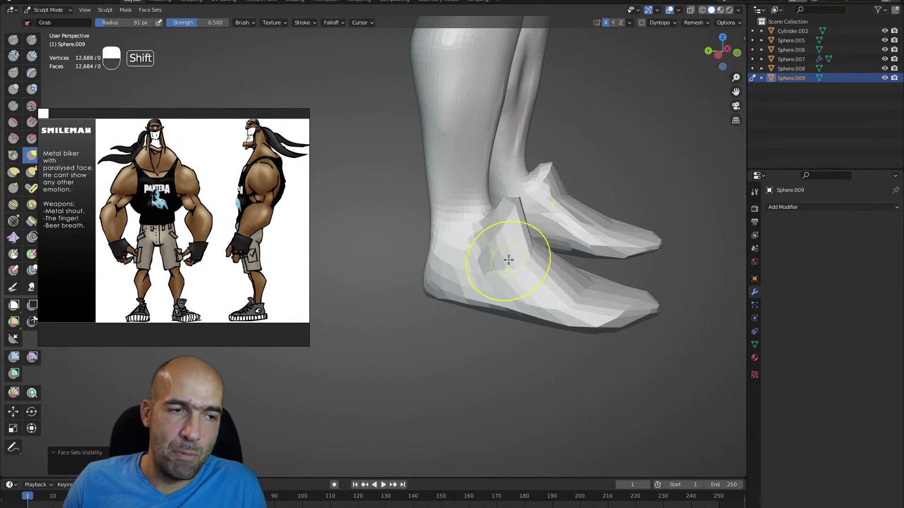
- Define the shoe collar around the ankle and heel with Draw Sharp strokes, undoing a misplaced stroke
mouse_move(520, 252)
middle_mouse_down("alt")
mouse_move(481, 254)
mouse_move(508, 256)
middle_mouse_up("alt")
key("1")
key("1")
mouse_move(493, 257)
left_mouse_down()
mouse_move(528, 254)
mouse_move(518, 248)
left_mouse_up()
middle_click_drag(499, 249, 524, 253, "alt")
mouse_move(506, 235)
left_mouse_down("ctrl")
mouse_move(445, 207)
mouse_move(476, 188)
mouse_move(480, 210)
left_mouse_up("ctrl")
mouse_move(480, 210)
middle_mouse_down("alt")
mouse_move(459, 262)
mouse_move(510, 276)
mouse_move(466, 271)
middle_mouse_up("alt")
key("ctrl+z")
mouse_move(492, 293)
left_mouse_down()
mouse_move(501, 329)
mouse_move(490, 325)
mouse_move(467, 364)
mouse_move(495, 320)
mouse_move(563, 296)
left_mouse_up()
middle_click_drag(563, 296, 461, 268)
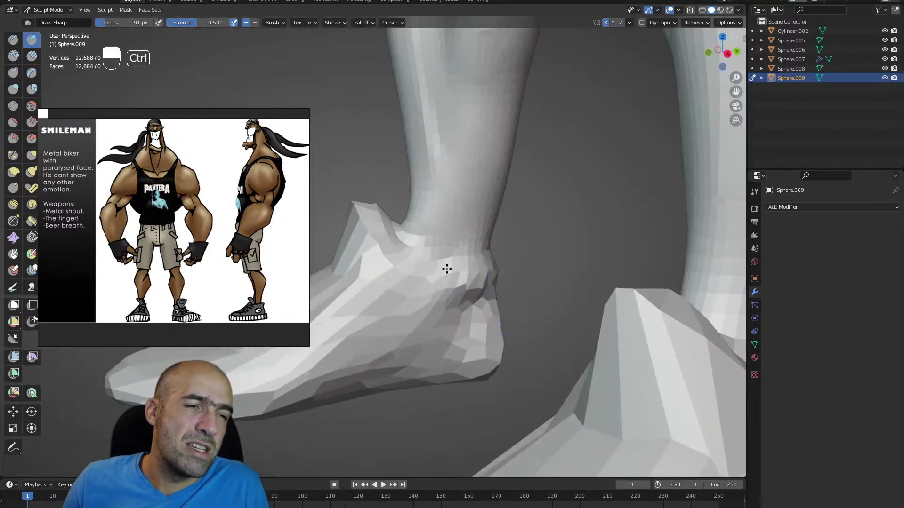
- Continue the shoe collar's edge along the other side of the ankle with Draw Sharp and smooth the lower leg above it
mouse_move(410, 264)
left_mouse_down("ctrl")
mouse_move(423, 280)
mouse_move(371, 291)
mouse_move(342, 325)
left_mouse_up("ctrl")
mouse_move(424, 273)
left_mouse_down()
mouse_move(454, 285)
mouse_move(404, 301)
mouse_move(436, 298)
left_mouse_up()
left_click_drag(654, 287, 454, 348, "alt+shift")
left_click_drag(419, 329, 452, 332, "alt")
mouse_move(404, 309)
middle_mouse_down("alt")
mouse_move(415, 320)
mouse_move(384, 307)
mouse_move(398, 300)
middle_mouse_up("alt")
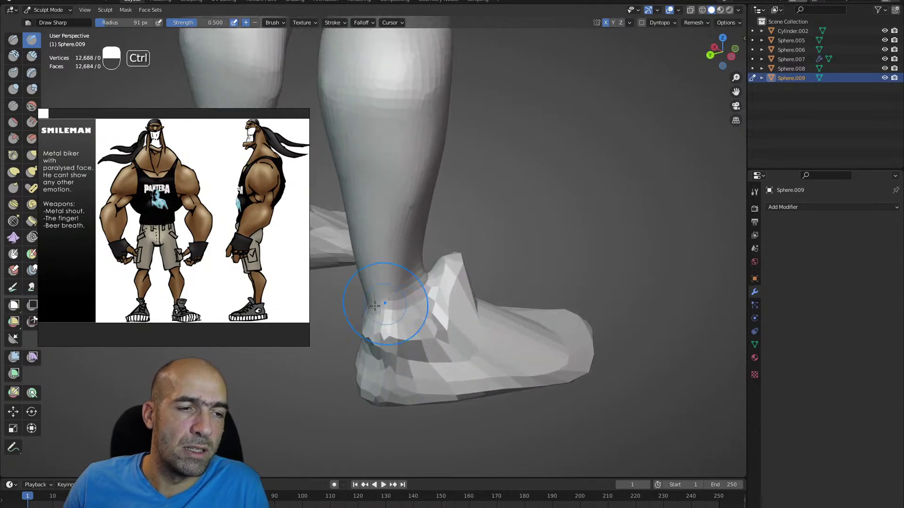
left_click_drag(374, 277, 372, 283, "shift")
- Smooth the lower leg from the calf to the ankle and nudge its outline with the Grab brush
middle_click_drag(387, 282, 446, 115, "alt")
mouse_move(447, 115)
left_mouse_down("alt")
mouse_move(428, 117)
mouse_move(403, 182)
mouse_move(420, 162)
left_mouse_up("alt")
mouse_move(421, 153)
left_mouse_down("ctrl")
mouse_move(410, 169)
mouse_move(415, 217)
left_mouse_up("ctrl")
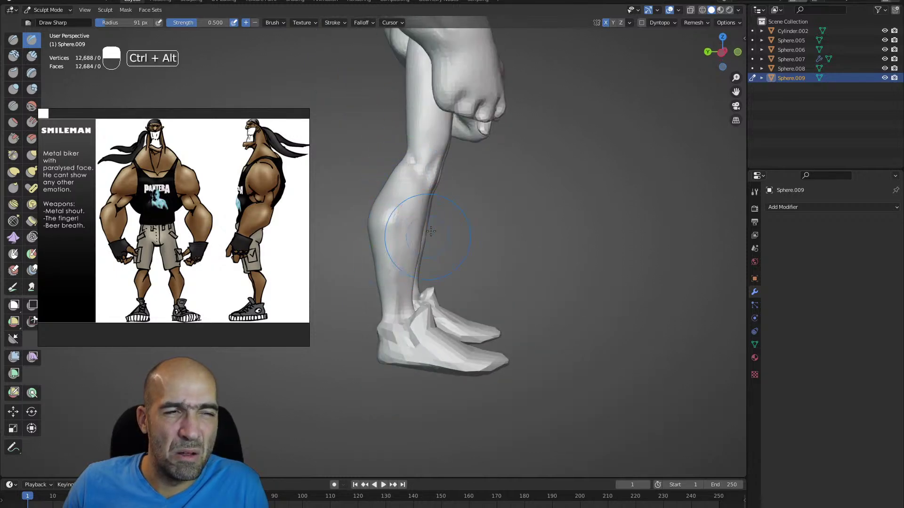
middle_click_drag(428, 235, 430, 151, "ctrl")
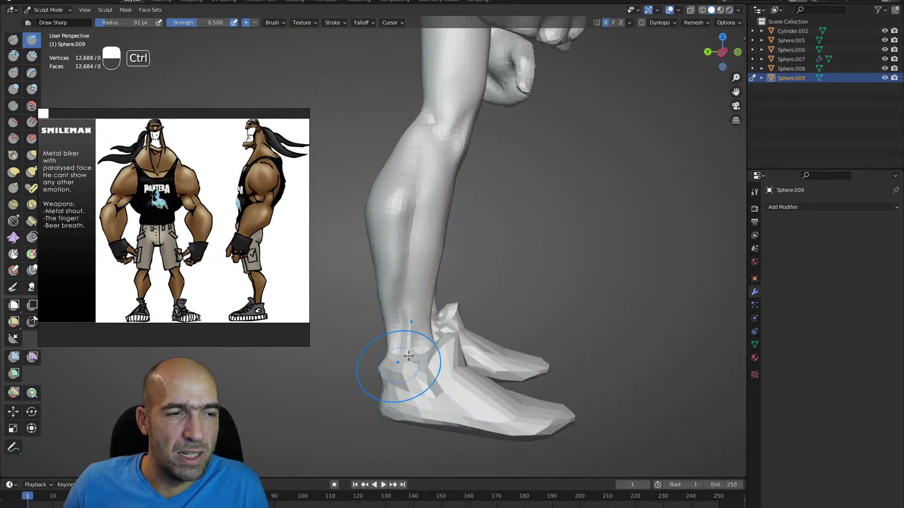
middle_click_drag(403, 281, 419, 329, "alt")
left_click_drag(387, 272, 402, 252, "shift")
mouse_move(426, 233)
left_mouse_down("alt+shift")
mouse_move(424, 272)
mouse_move(386, 259)
left_mouse_up("alt+shift")
mouse_move(395, 211)
left_mouse_down("shift")
mouse_move(376, 232)
mouse_move(393, 310)
left_mouse_up("shift")
mouse_move(394, 310)
middle_mouse_down("alt")
mouse_move(444, 293)
mouse_move(418, 268)
mouse_move(412, 235)
middle_mouse_up("alt")
key("g")
left_click_drag(411, 219, 416, 216)
mouse_move(440, 215)
middle_mouse_down("alt")
mouse_move(466, 228)
mouse_move(437, 204)
middle_mouse_up("alt")
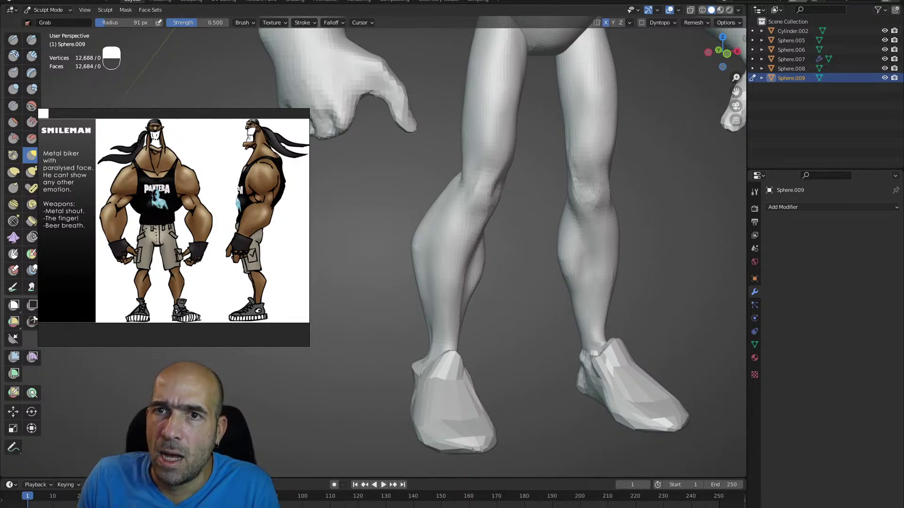
- Switch to the browser, look through the artist's ArtStation portfolio and briefly open the General pilot artwork
left_click_drag(903, 61, 337, 9)
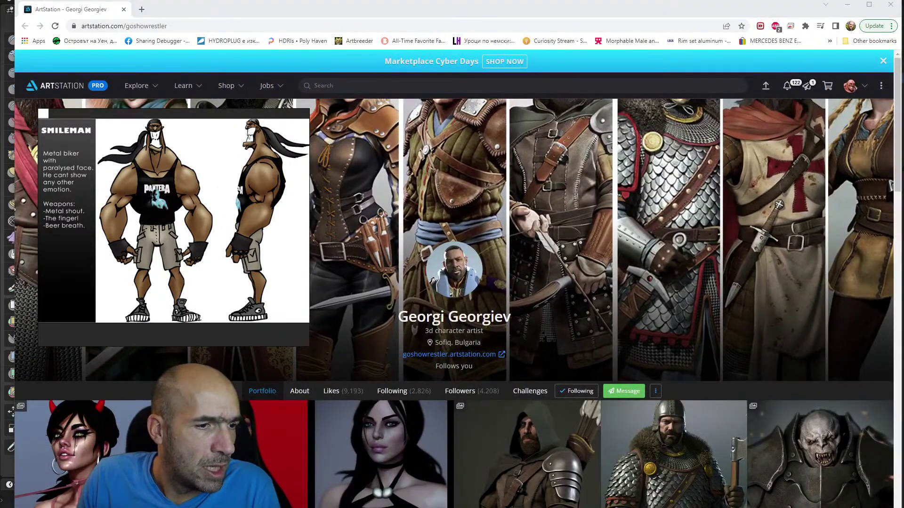
scroll(160, 294, "down", 4)
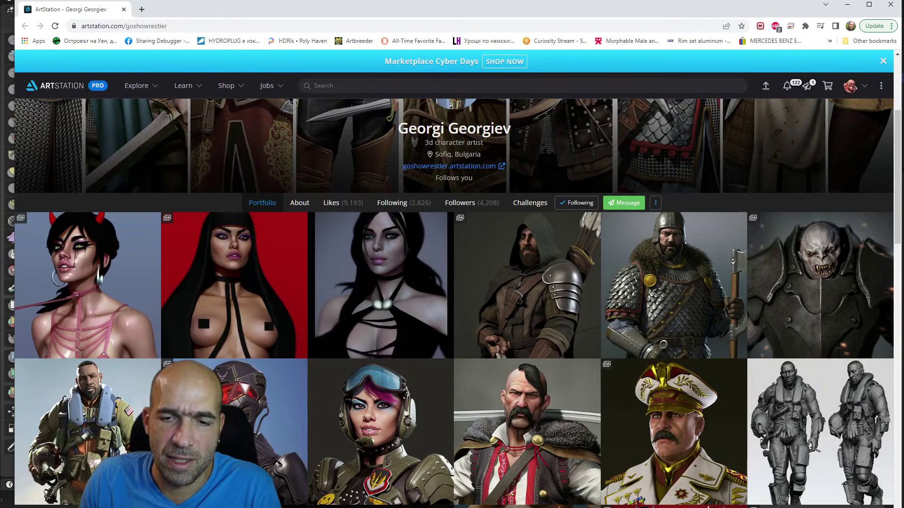
scroll(495, 330, "down", 2)
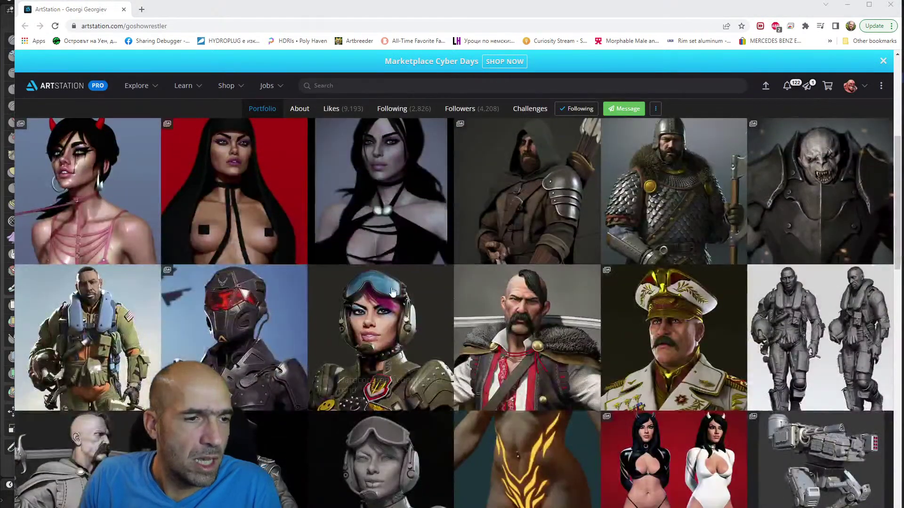
scroll(219, 295, "down", 2)
left_click(94, 243)
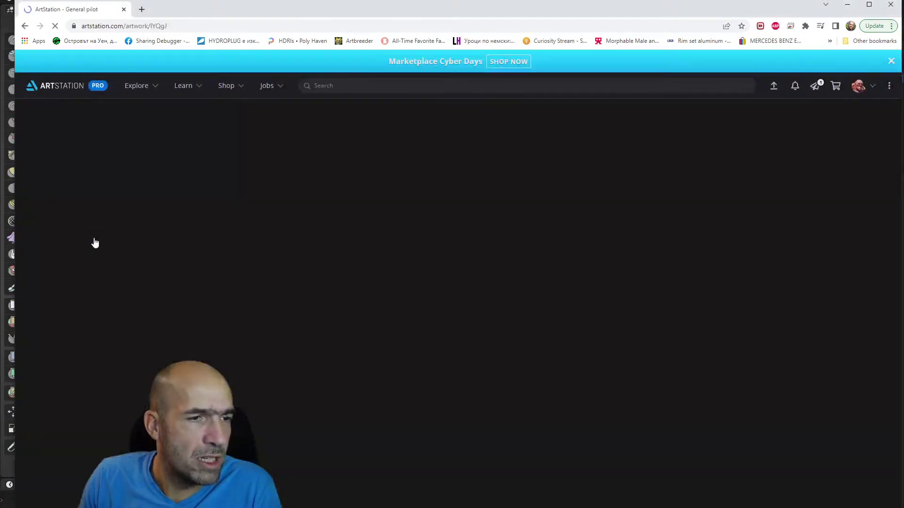
key("alt+Left")
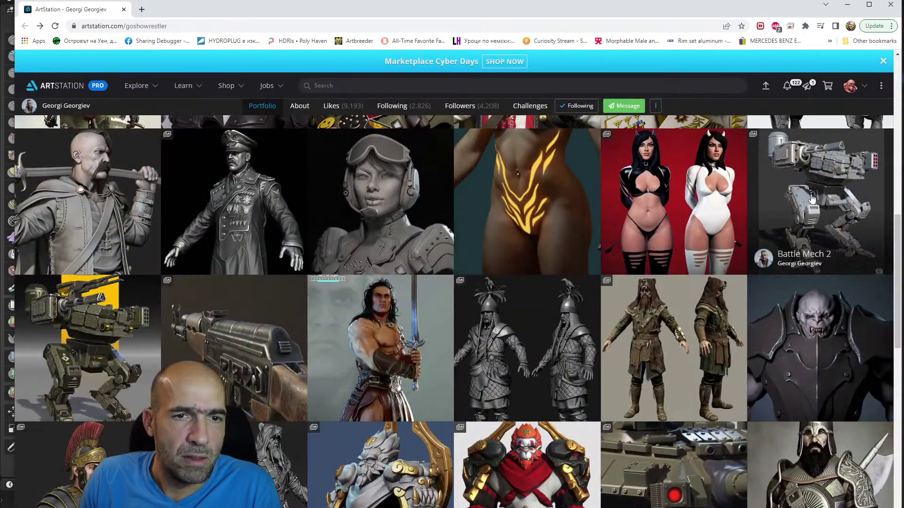
- View the Battle Mech 2 and Roman soldier artworks, returning to the portfolio after each
left_click(831, 197)
scroll(365, 242, "down", 5)
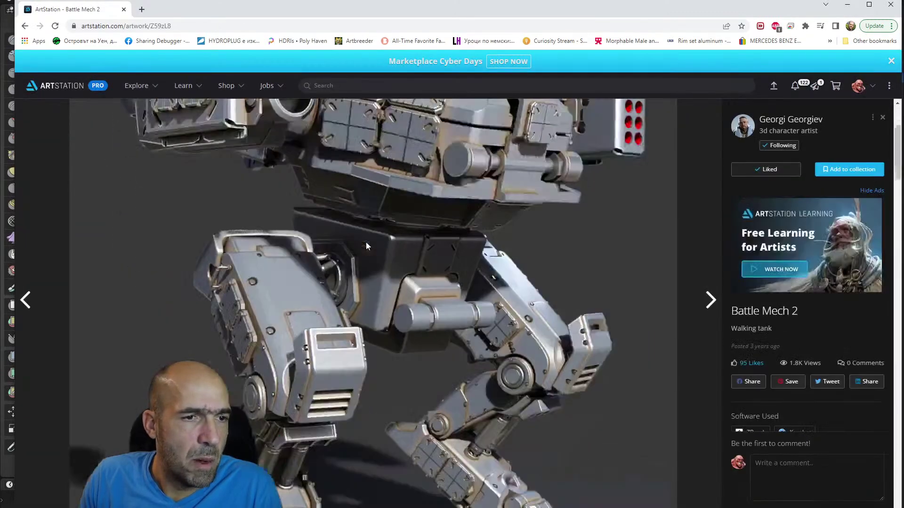
scroll(366, 242, "up", 5)
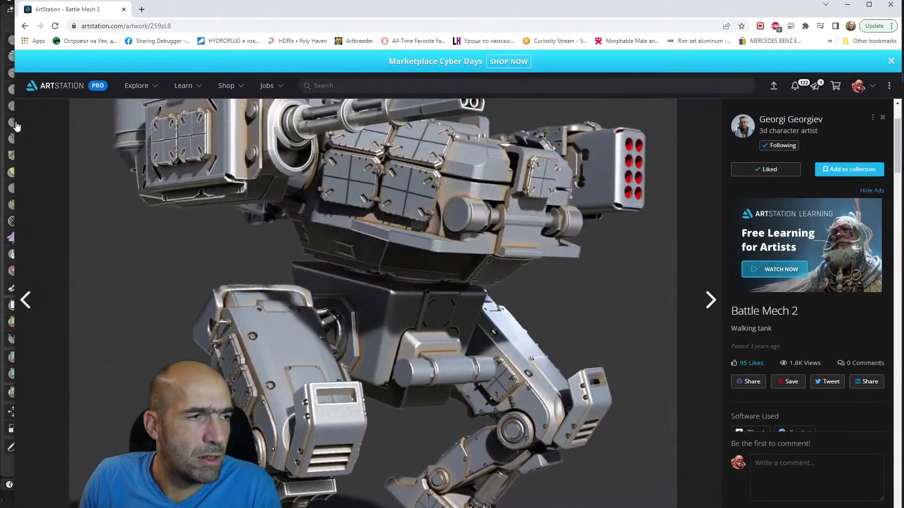
left_click(25, 26)
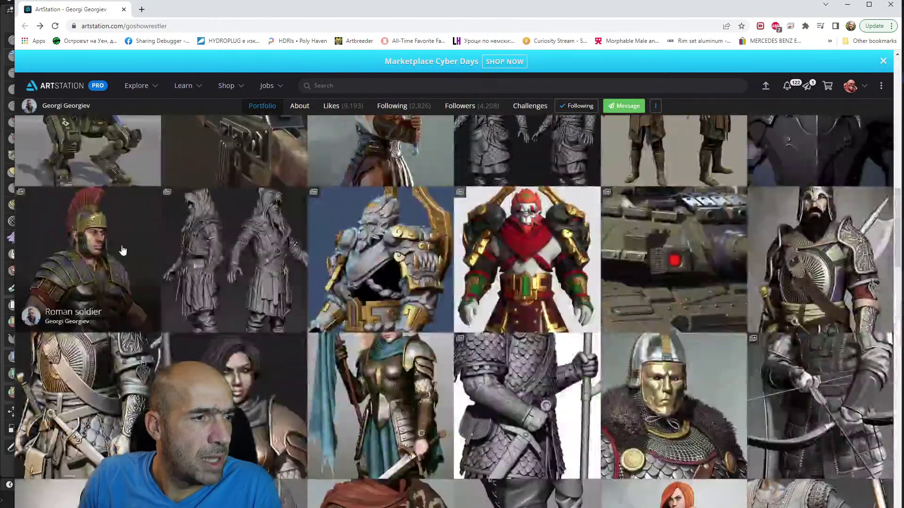
left_click(128, 250)
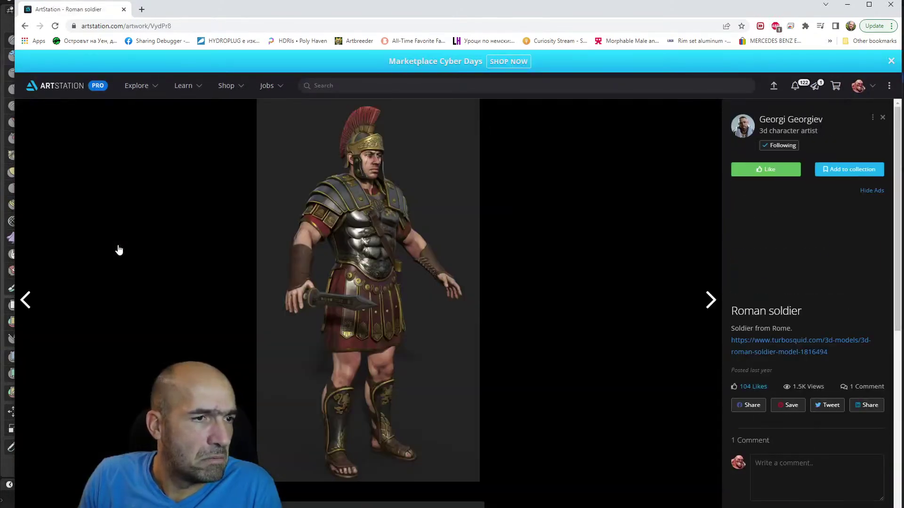
left_click(25, 26)
- Examine the figurine renders in the US Army tanker in Ardennes and US Army tanker 4 artworks, returning to the portfolio
scroll(275, 247, "down", 5)
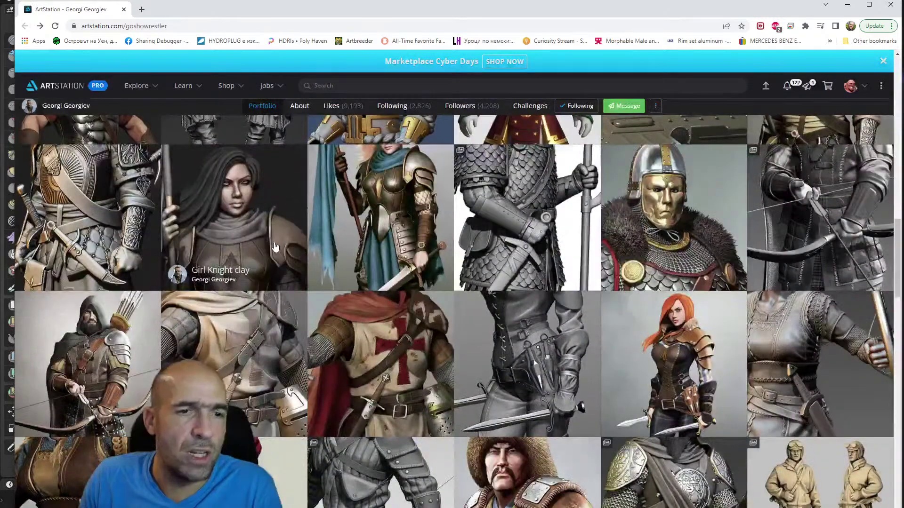
scroll(275, 247, "down", 5)
scroll(275, 247, "down", 2)
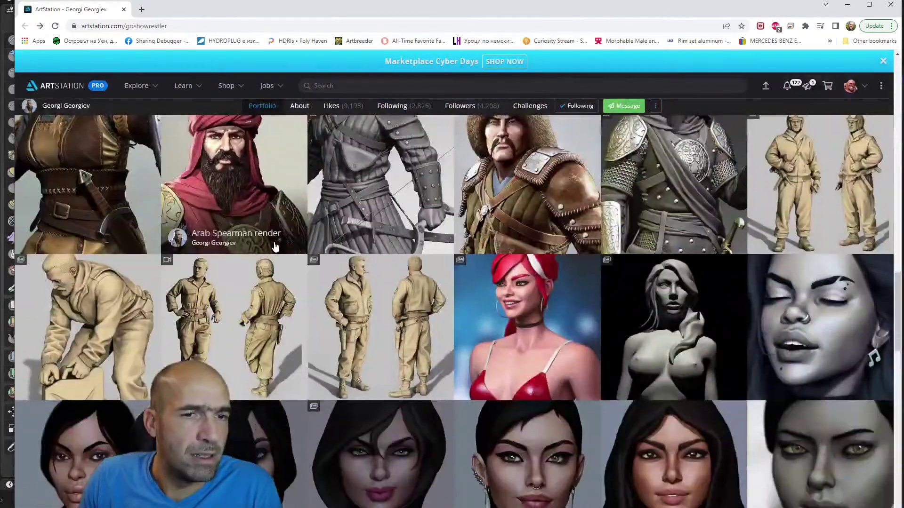
left_click(821, 174)
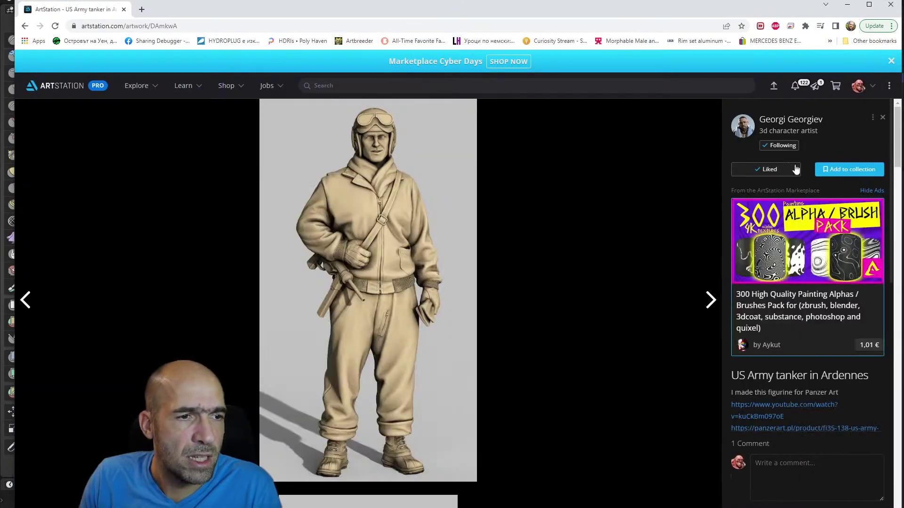
scroll(811, 170, "down", 4)
scroll(602, 233, "down", 8)
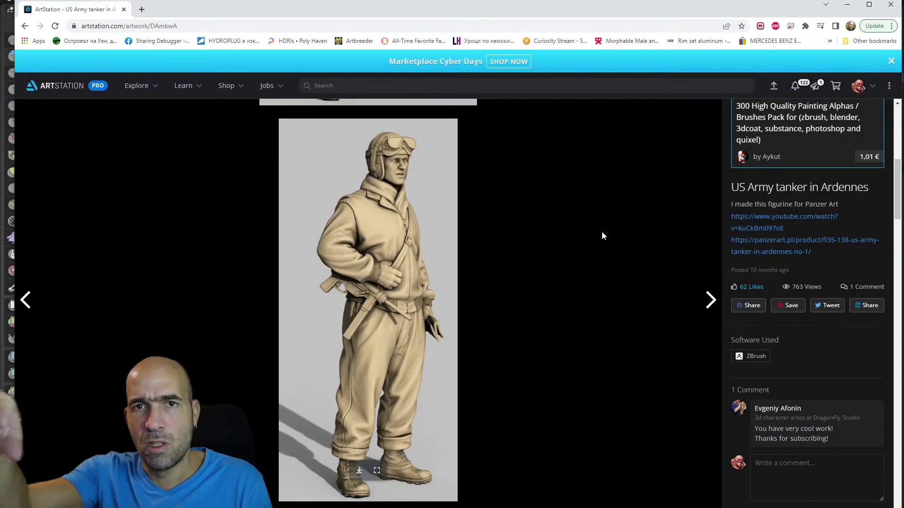
scroll(602, 231, "down", 10)
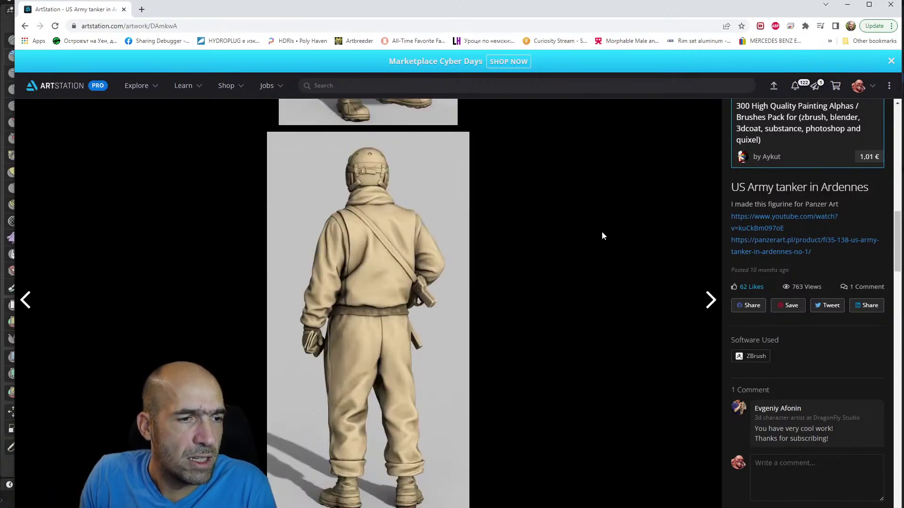
left_click(25, 25)
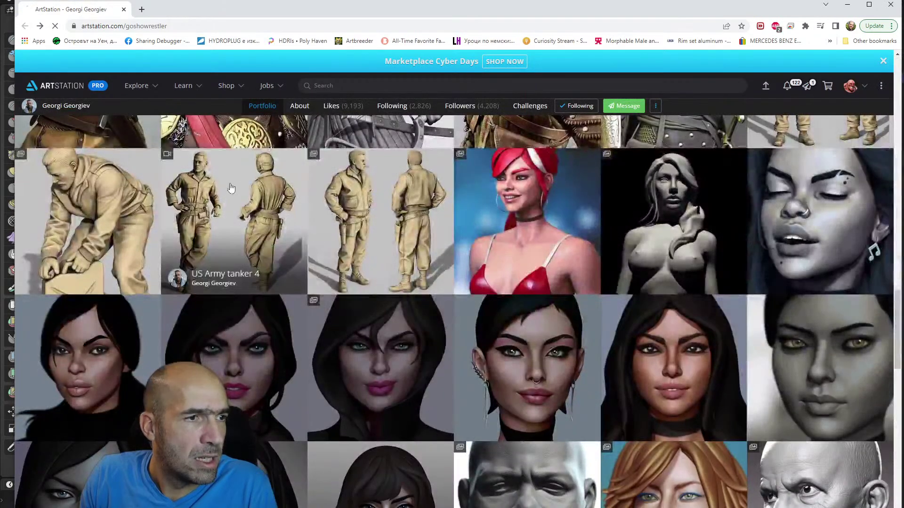
left_click(230, 188)
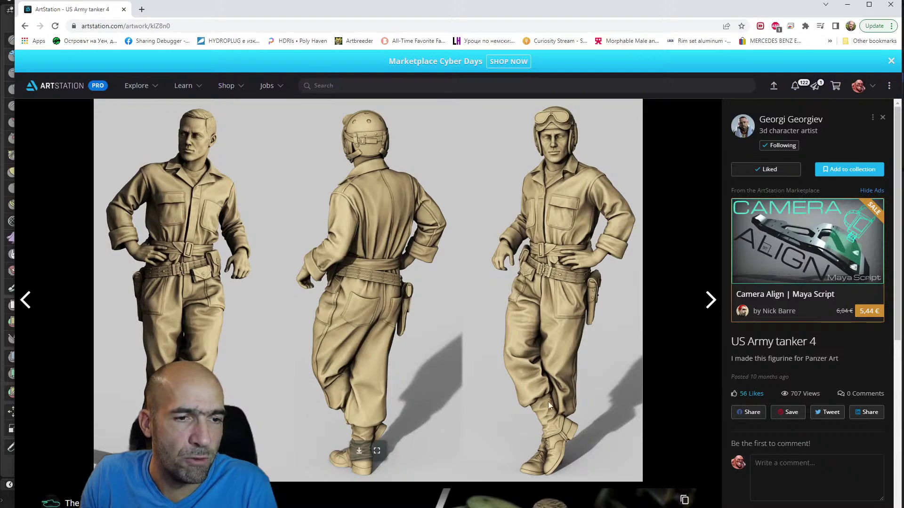
left_click(26, 27)
- Browse the older portfolio works and open the zangief render artwork
scroll(312, 252, "down", 10)
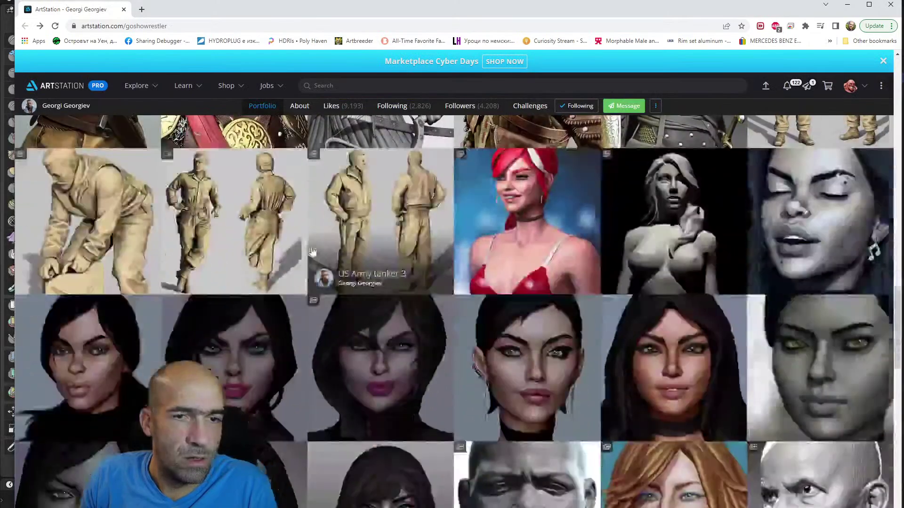
scroll(312, 252, "down", 9)
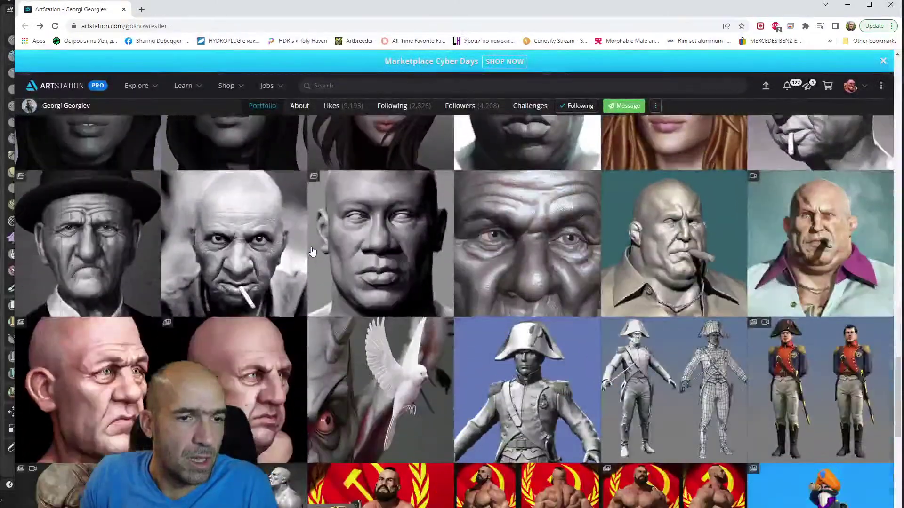
scroll(312, 252, "down", 5)
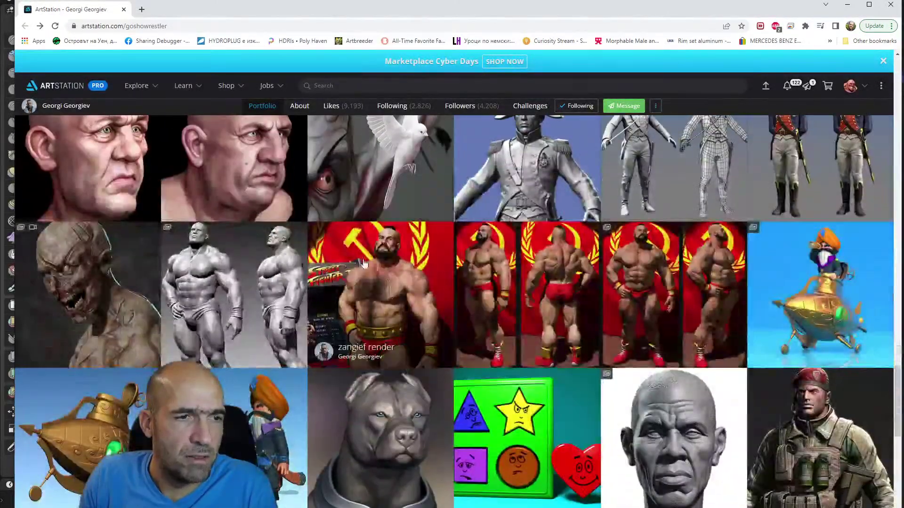
left_click(363, 263)
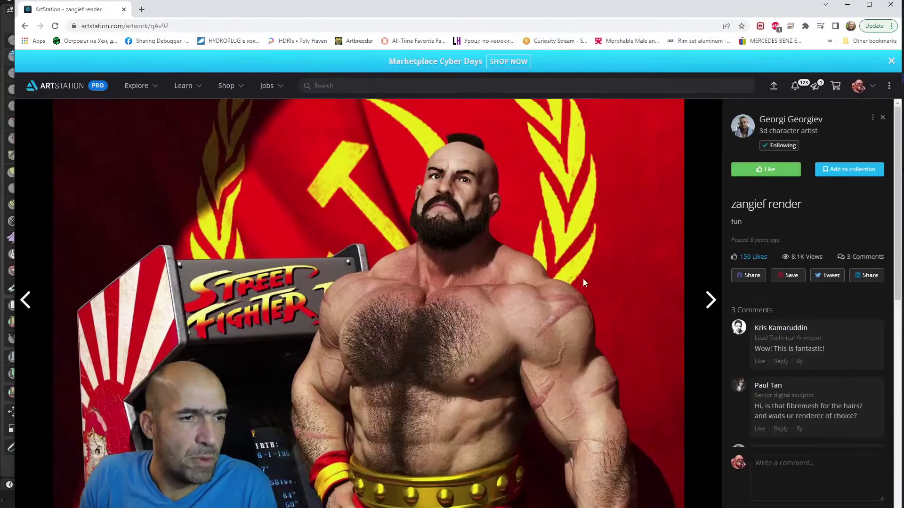
- Examine the full zangief render from head to shoes and return to the artist's portfolio
scroll(583, 282, "down", 8)
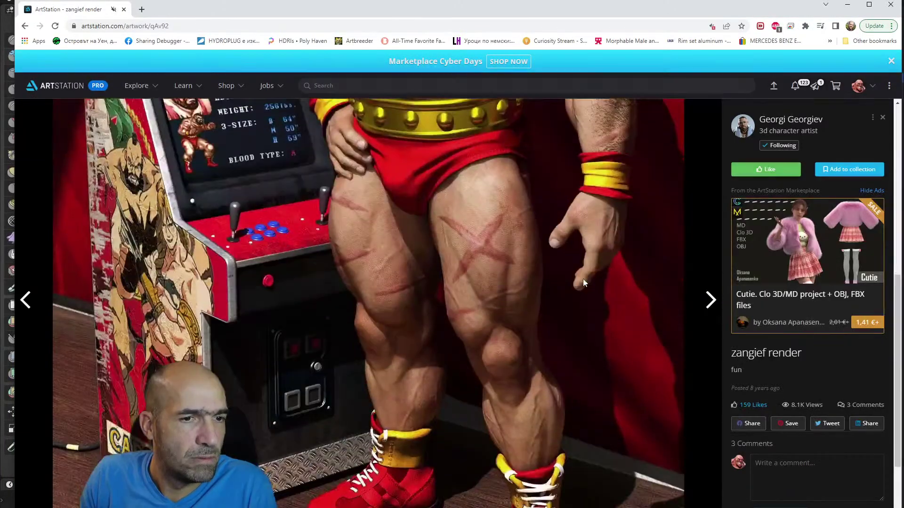
scroll(583, 278, "up", 7)
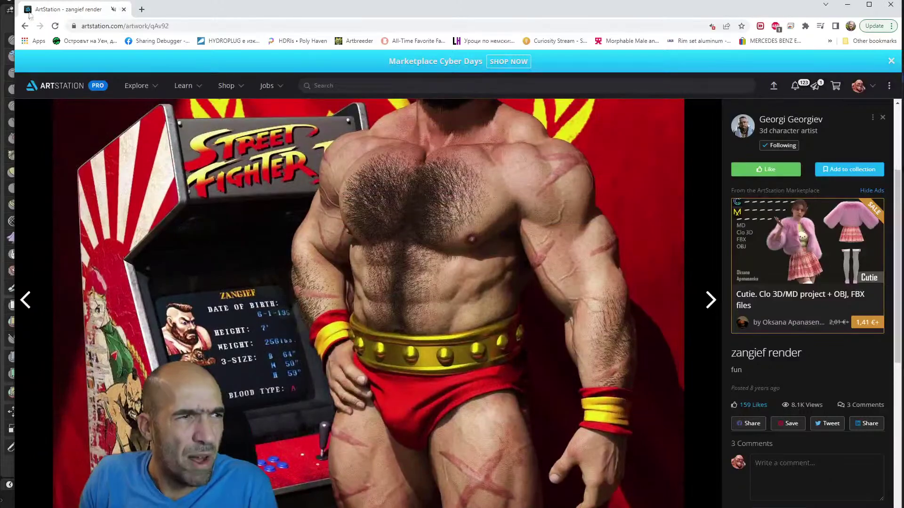
left_click(22, 27)
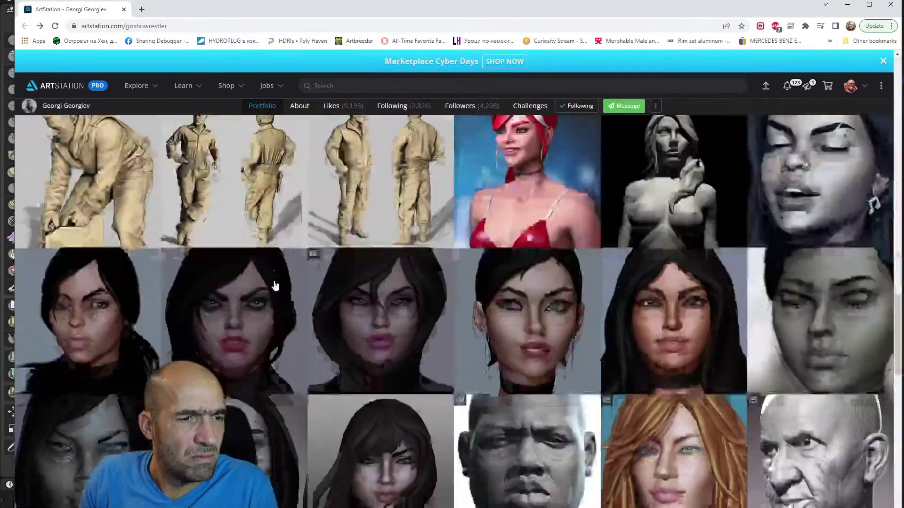
- Browse the older military works in the portfolio and view both images of the assault soldier high poly artwork
scroll(276, 285, "down", 10)
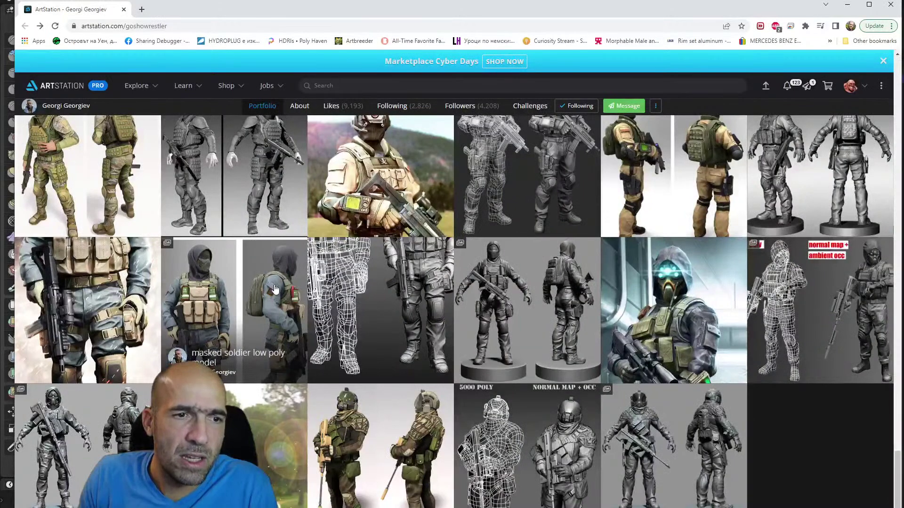
scroll(276, 289, "up", 5)
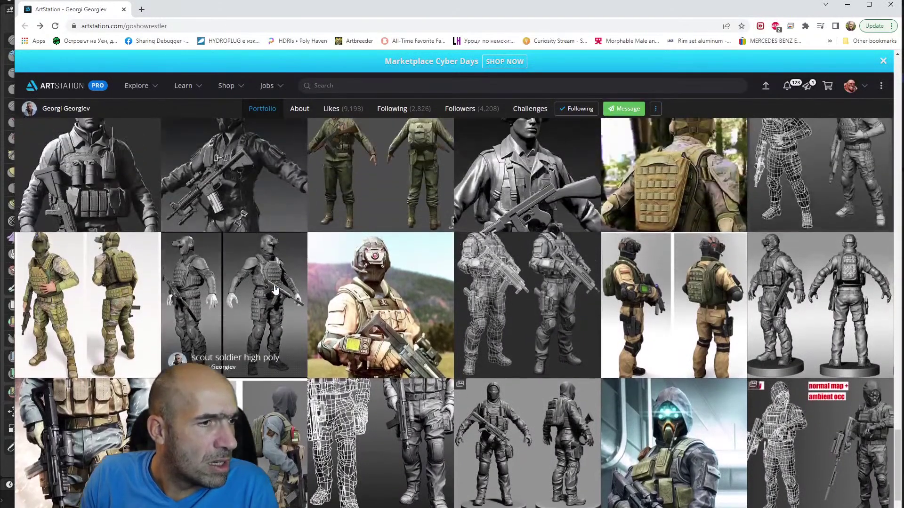
scroll(276, 290, "up", 1)
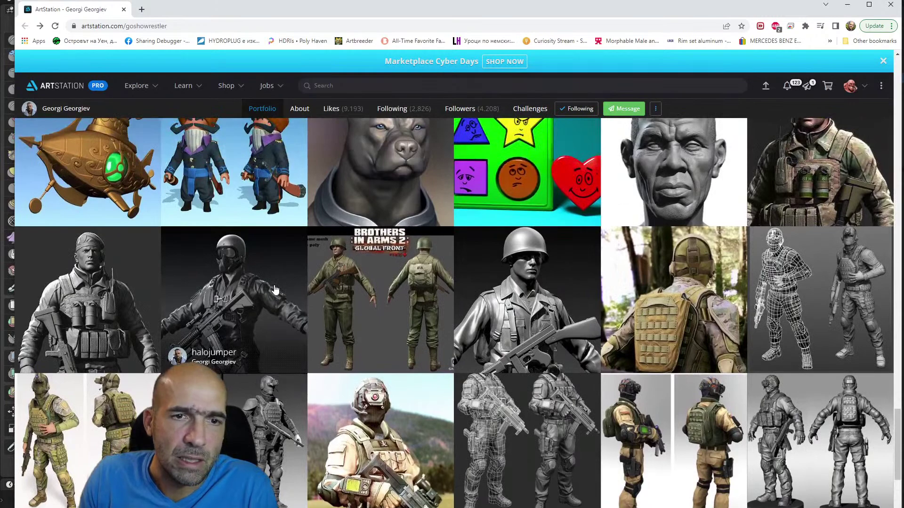
scroll(276, 290, "down", 5)
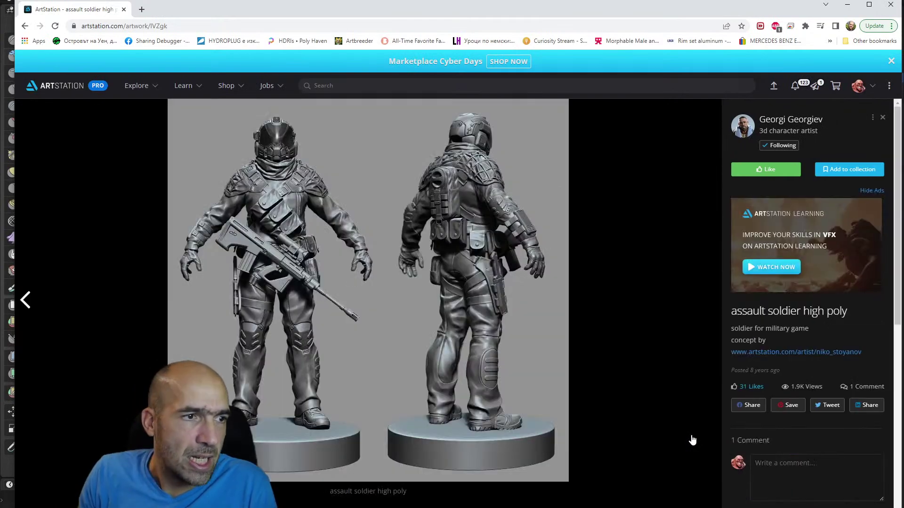
scroll(496, 375, "down", 8)
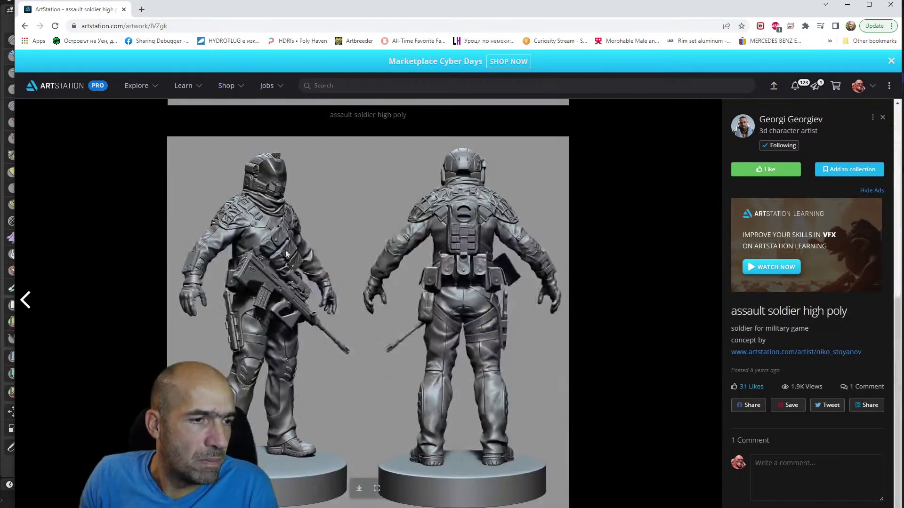
left_click(25, 26)
- Switch back to Blender and reshape the character's blocky shoes around the instep and toes with the Grab brush
left_click_drag(51, 11, 903, 42)
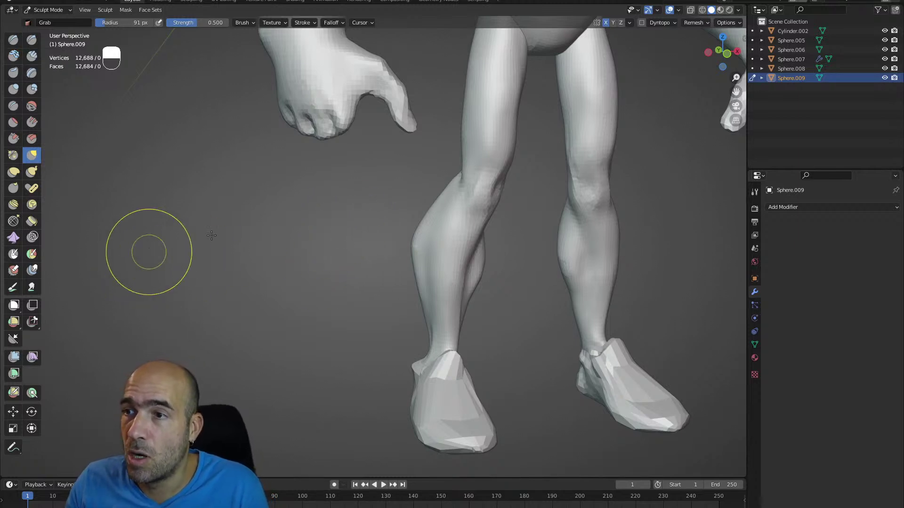
left_click_drag(517, 283, 442, 292, "ctrl+alt")
mouse_move(445, 389)
left_mouse_down("alt+shift")
mouse_move(429, 306)
mouse_move(437, 276)
left_mouse_up("alt+shift")
key("g")
left_click_drag(437, 271, 438, 259)
left_click_drag(435, 293, 417, 305, "alt")
mouse_move(419, 336)
left_mouse_down("alt")
mouse_move(474, 338)
mouse_move(445, 303)
mouse_move(462, 324)
mouse_move(459, 362)
left_mouse_up("alt")
left_click_drag(459, 363, 433, 302, "alt+shift")
left_click_drag(502, 307, 470, 293, "alt")
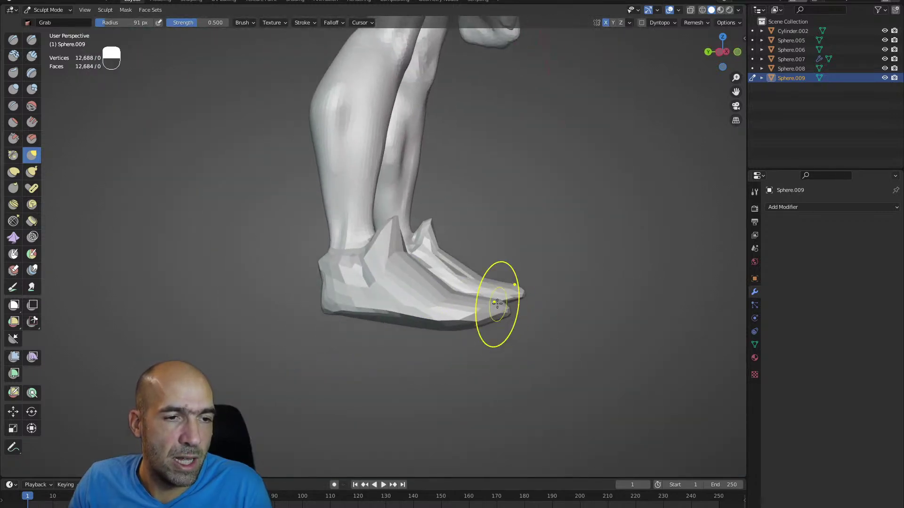
- Remesh the legs to a denser mesh and flatten the lower side of the shoe with Scrape
left_click_drag(518, 321, 484, 313, "alt")
key("ctrl+r")
key("3")
mouse_move(355, 281)
left_mouse_down()
mouse_move(329, 279)
mouse_move(466, 296)
left_mouse_up()
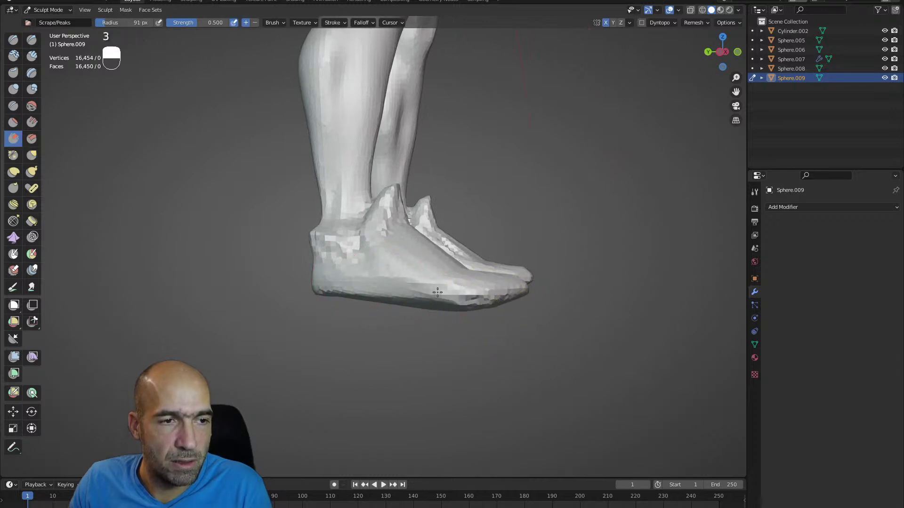
left_click_drag(533, 291, 464, 296, "alt")
left_click_drag(560, 305, 485, 306, "alt")
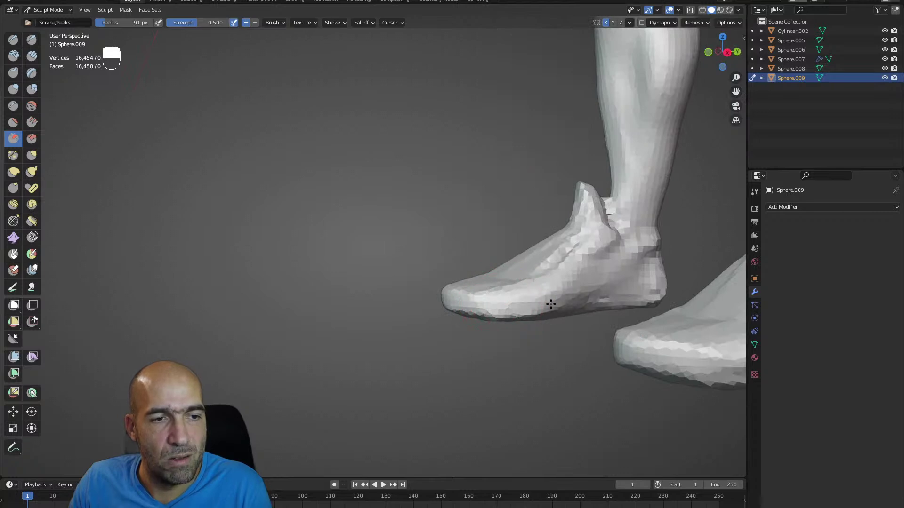
- Adjust the shoe's ankle area with Grab and smooth the front and sides of the shoe
left_click_drag(642, 303, 561, 263, "alt")
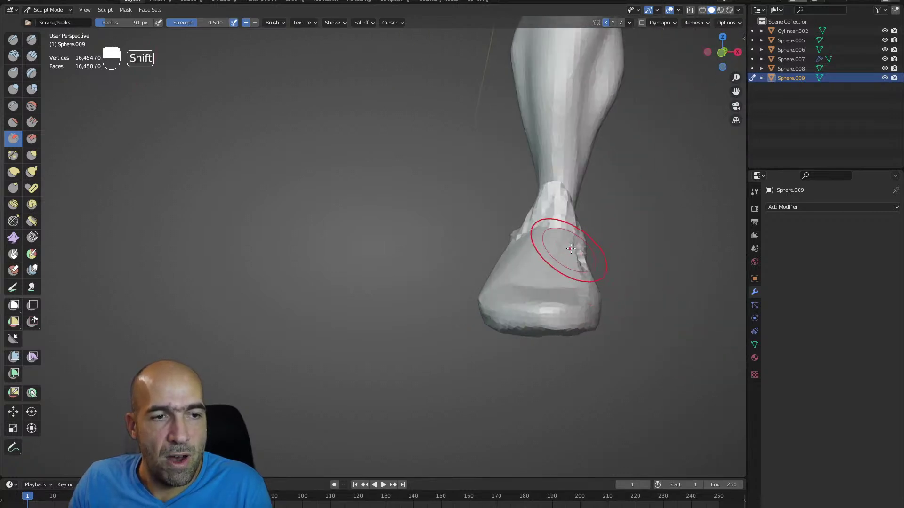
key("g")
mouse_move(535, 226)
left_mouse_down("ctrl+alt")
mouse_move(514, 240)
mouse_move(466, 240)
mouse_move(543, 219)
mouse_move(481, 252)
mouse_move(507, 213)
left_mouse_up("ctrl+alt")
left_click_drag(571, 218, 554, 285, "alt+shift")
mouse_move(553, 285)
left_mouse_down("alt")
mouse_move(581, 280)
mouse_move(515, 298)
mouse_move(535, 306)
left_mouse_up("alt")
left_click_drag(537, 305, 598, 301, "alt")
mouse_move(552, 318)
left_mouse_down("shift")
mouse_move(518, 320)
mouse_move(578, 303)
left_mouse_up("shift")
mouse_move(510, 329)
left_mouse_down("shift")
mouse_move(456, 345)
mouse_move(464, 341)
left_mouse_up("shift")
left_click_drag(499, 343, 588, 340, "alt")
mouse_move(447, 347)
left_mouse_down("alt")
mouse_move(465, 344)
mouse_move(409, 357)
mouse_move(432, 347)
left_mouse_up("alt")
left_click_drag(432, 348, 427, 316, "ctrl+alt")
mouse_move(373, 256)
left_mouse_down("ctrl")
mouse_move(363, 250)
mouse_move(380, 255)
left_mouse_up("ctrl")
key("ctrl+z")
key("ctrl+z")
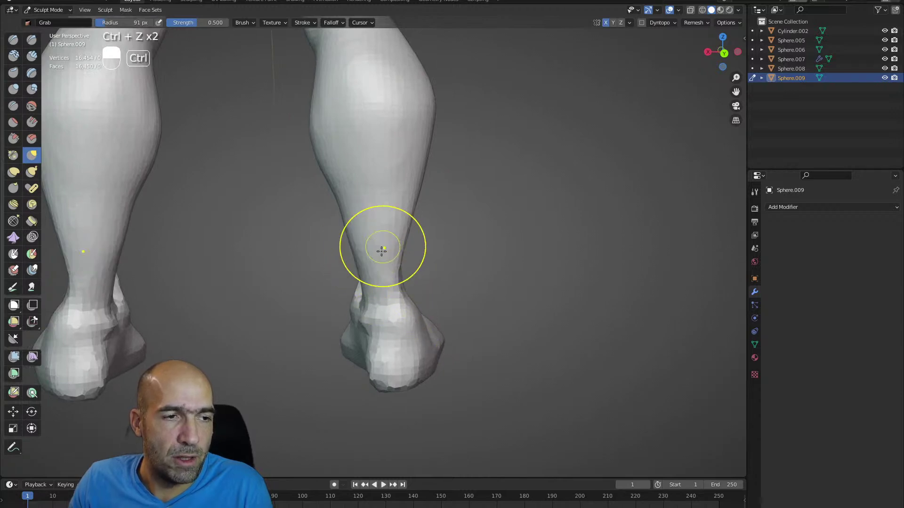
key("ctrl+z")
- Carve the back of the lower calf down toward the heel with the Draw Sharp brush
key("1")
left_click_drag(365, 224, 371, 308, "ctrl")
left_click_drag(385, 249, 390, 301)
left_click_drag(466, 267, 452, 297, "alt")
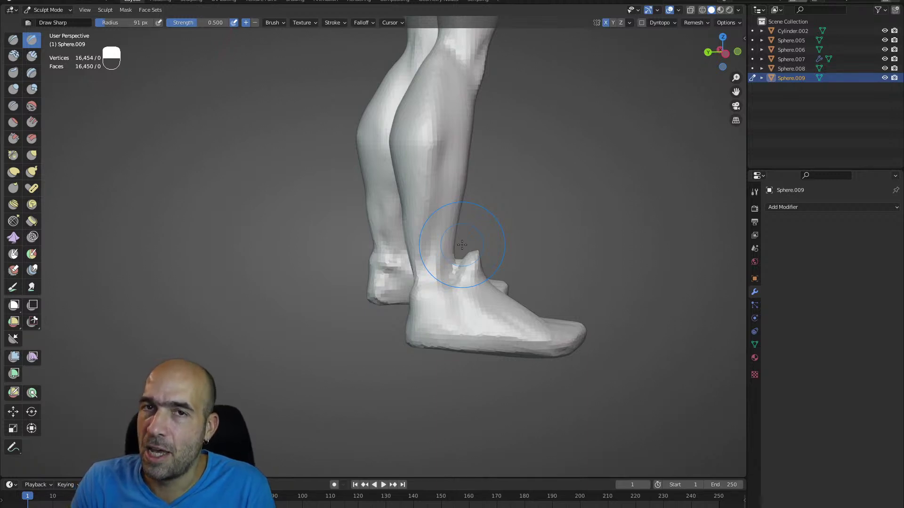
- Sculpt a raised collar edge around the outer side of the shoe's ankle opening with Draw Sharp
mouse_move(356, 298)
left_mouse_down("alt")
mouse_move(450, 301)
mouse_move(419, 264)
mouse_move(445, 274)
left_mouse_up("alt")
key("1")
left_click_drag(374, 273, 438, 274)
left_click_drag(496, 253, 431, 257, "alt")
mouse_move(424, 261)
left_mouse_down()
mouse_move(510, 232)
mouse_move(455, 235)
left_mouse_up()
left_click_drag(522, 235, 600, 252)
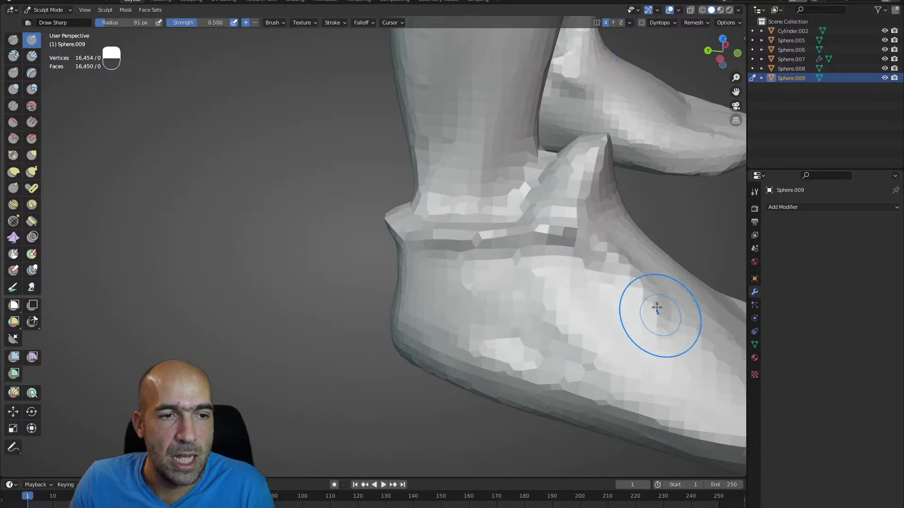
- Continue the Draw Sharp collar edge around the inner side of the shoe's ankle opening
scroll(575, 279, "down", 4)
scroll(456, 246, "up", 3)
middle_click_drag(574, 279, 479, 234)
middle_click_drag(585, 221, 488, 248)
scroll(563, 240, "up", 3)
middle_click_drag(562, 240, 577, 238)
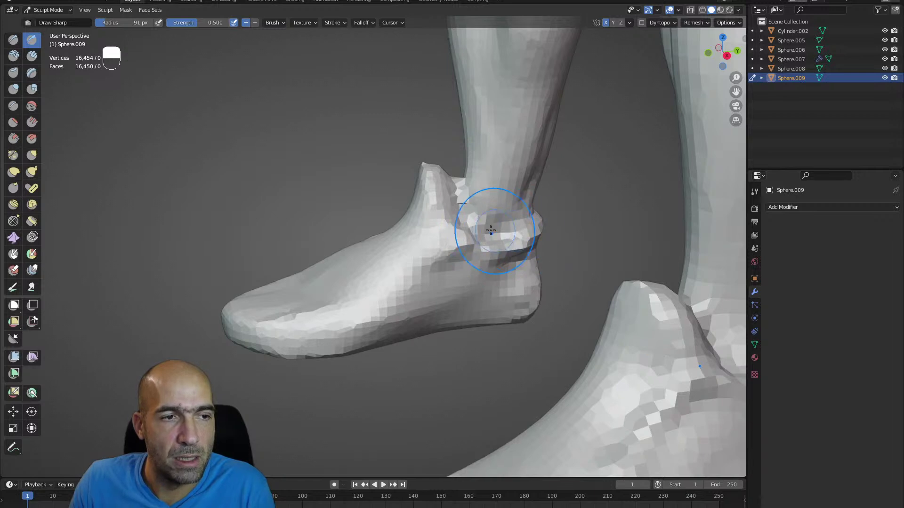
middle_click_drag(447, 197, 462, 192)
- Reshape the shoe's tongue with Grab and refine the instep beside it with Draw Sharp and smoothing
mouse_move(460, 212)
left_mouse_down("alt")
mouse_move(468, 208)
mouse_move(448, 210)
mouse_move(452, 199)
left_mouse_up("alt")
key("g")
mouse_move(453, 199)
left_mouse_down("alt")
mouse_move(442, 200)
mouse_move(436, 187)
mouse_move(430, 224)
mouse_move(442, 226)
left_mouse_up("alt")
key("1")
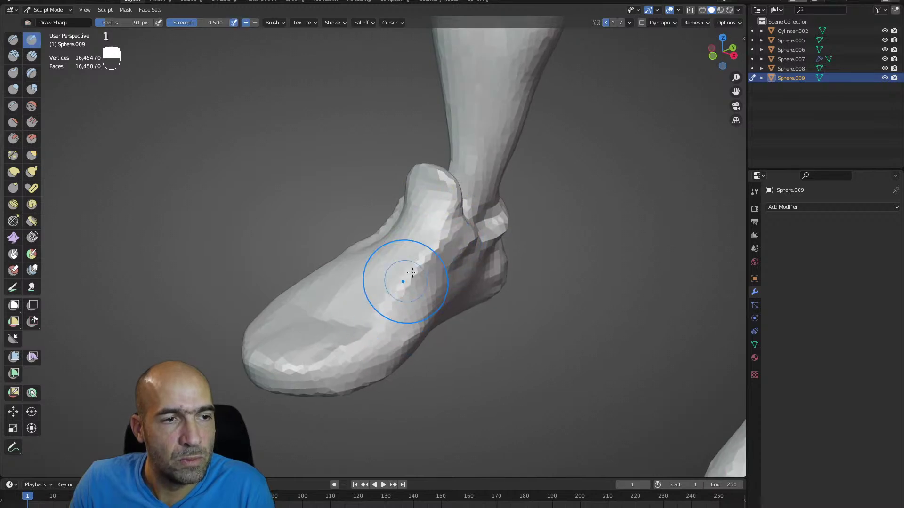
middle_click_drag(397, 296, 347, 311)
mouse_move(381, 338)
left_mouse_down("alt")
mouse_move(390, 283)
mouse_move(377, 333)
left_mouse_up("alt")
left_click_drag(376, 333, 372, 296, "alt")
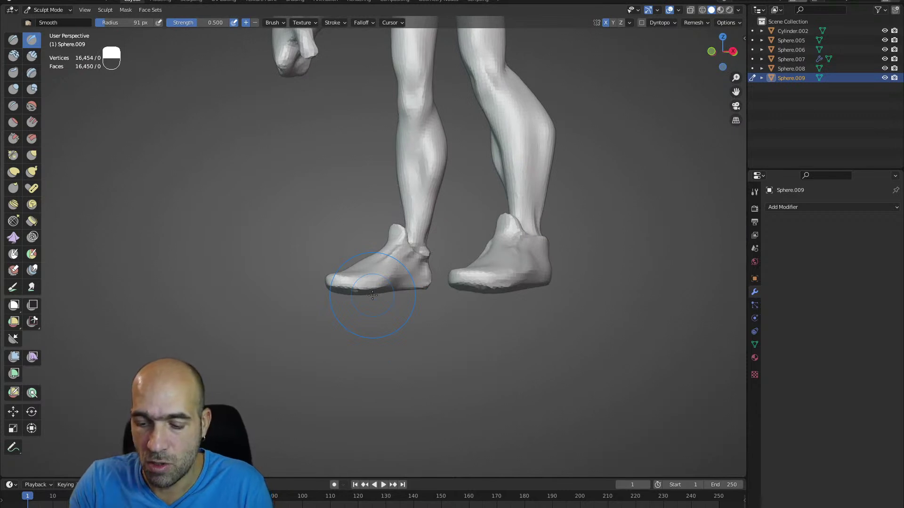
- Flatten the soles of both shoes with a horizontal Line Project cut in the front view
key("KP_1")
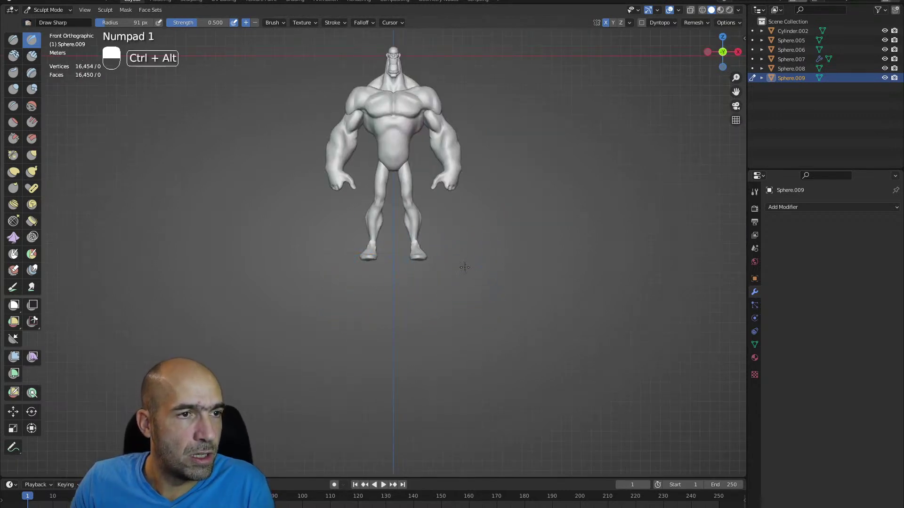
scroll(475, 272, "up", 6)
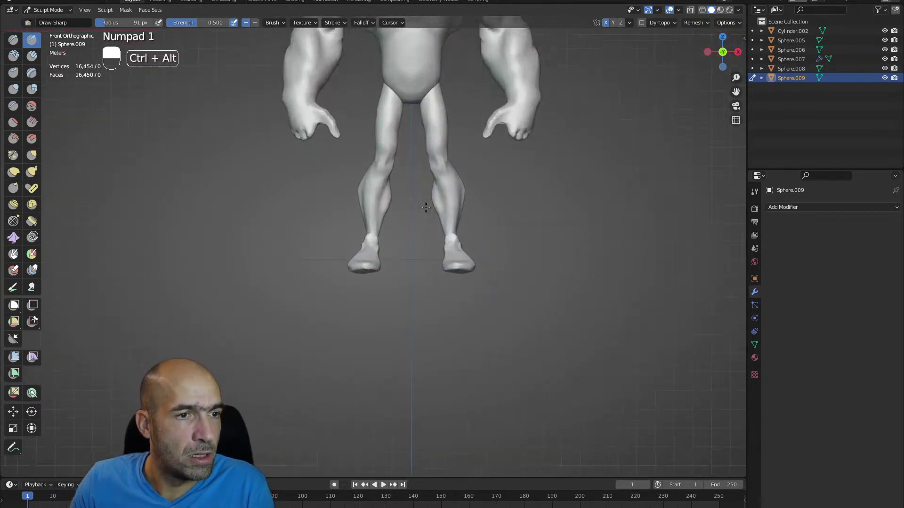
left_click(14, 338)
left_click_drag(241, 285, 567, 277)
left_click_drag(440, 319, 491, 322, "alt")
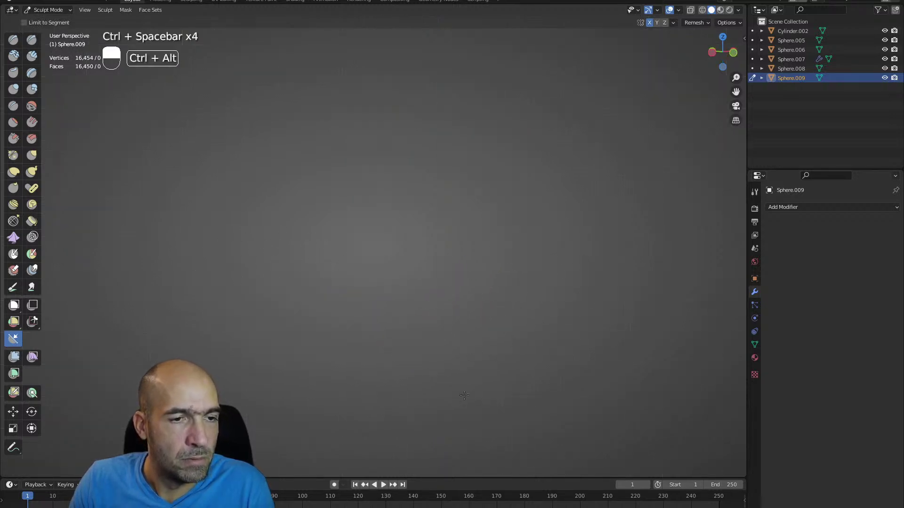
- Mask both shoes up to their collars and refine the mask edge with a smaller Mask brush
left_click_drag(515, 285, 451, 366, "ctrl+alt")
left_click_drag(442, 276, 507, 270, "alt")
middle_click_drag(506, 270, 489, 247, "alt")
mouse_move(488, 248)
left_mouse_down("alt")
mouse_move(509, 253)
mouse_move(499, 244)
left_mouse_up("alt")
mouse_move(513, 203)
left_mouse_down("ctrl+shift")
mouse_move(436, 206)
mouse_move(424, 233)
mouse_move(384, 263)
mouse_move(365, 324)
mouse_move(452, 366)
left_mouse_up("ctrl+shift")
middle_click_drag(557, 295, 575, 277, "alt")
key("m")
key("bracketleft")
key("bracketleft")
key("bracketleft")
key("bracketleft")
key("bracketleft")
mouse_move(514, 261)
middle_mouse_down("alt")
mouse_move(511, 237)
mouse_move(541, 268)
mouse_move(570, 280)
middle_mouse_up("alt")
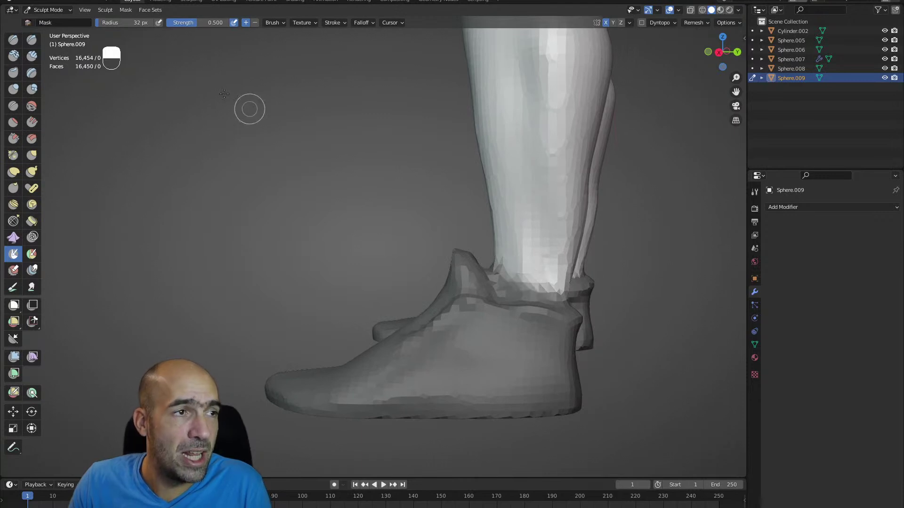
- Slice the masked shoes off the legs into a new object and enter Sculpt Mode on it
left_click(131, 11)
left_click(184, 188)
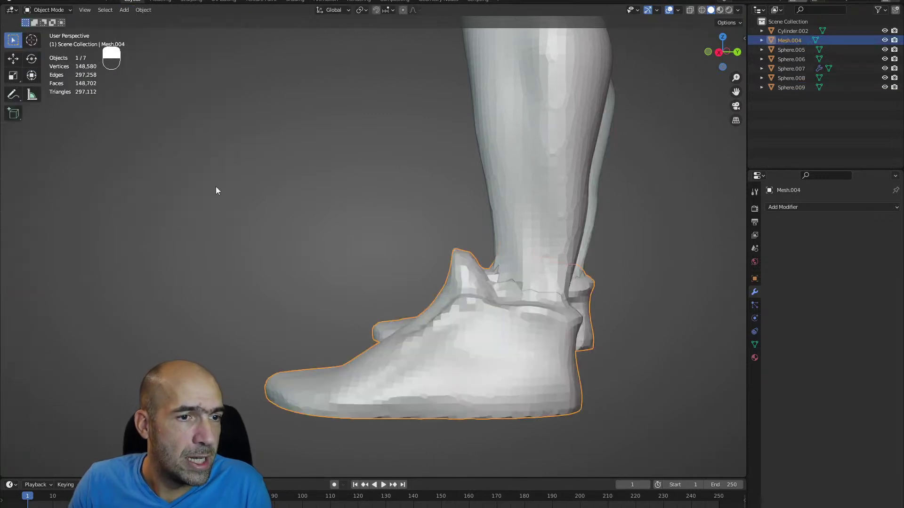
middle_click_drag(215, 186, 556, 288, "alt")
key("ctrl+Tab")
mouse_move(556, 288)
left_mouse_down("alt")
mouse_move(553, 232)
mouse_move(541, 280)
mouse_move(571, 246)
left_mouse_up("alt")
left_click(546, 281)
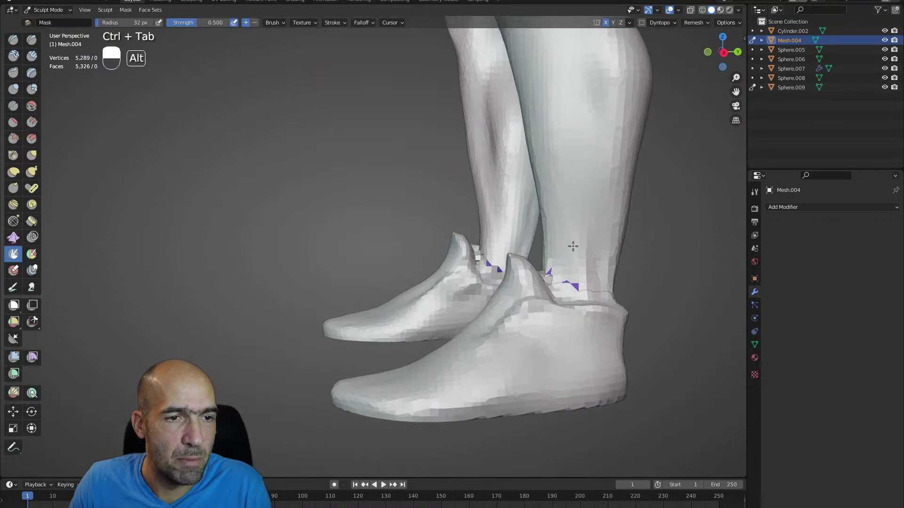
left_click_drag(626, 269, 605, 259, "ctrl+alt")
key("g")
key("bracketright")
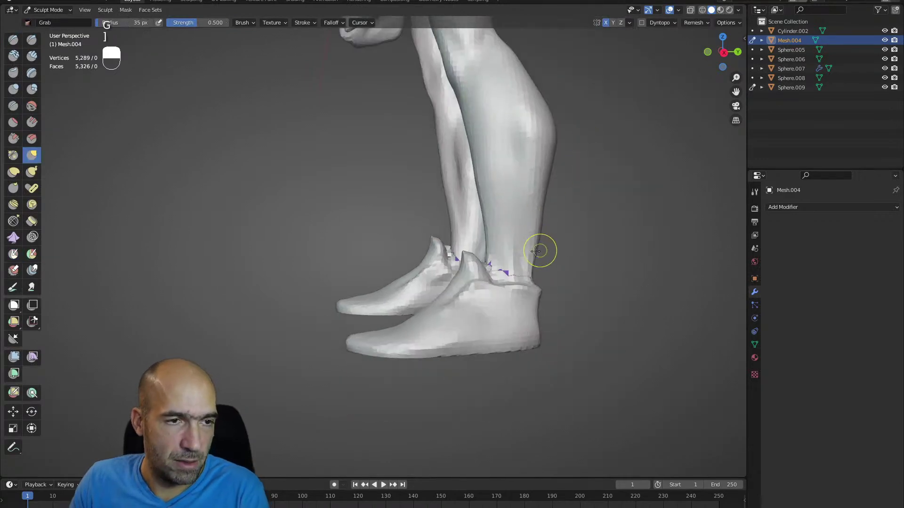
left_click_drag(510, 270, 506, 273)
key("ctrl+z")
- Make the legs mesh the active object, put it in Edit Mode and isolate it in local view
key("alt+q")
key("a")
mouse_move(541, 268)
middle_mouse_down()
mouse_move(517, 275)
mouse_move(530, 320)
mouse_move(550, 303)
mouse_move(523, 259)
mouse_move(527, 227)
mouse_move(541, 268)
mouse_move(505, 296)
middle_mouse_up()
key("alt+q")
scroll(547, 309, "up", 3)
key("alt+q")
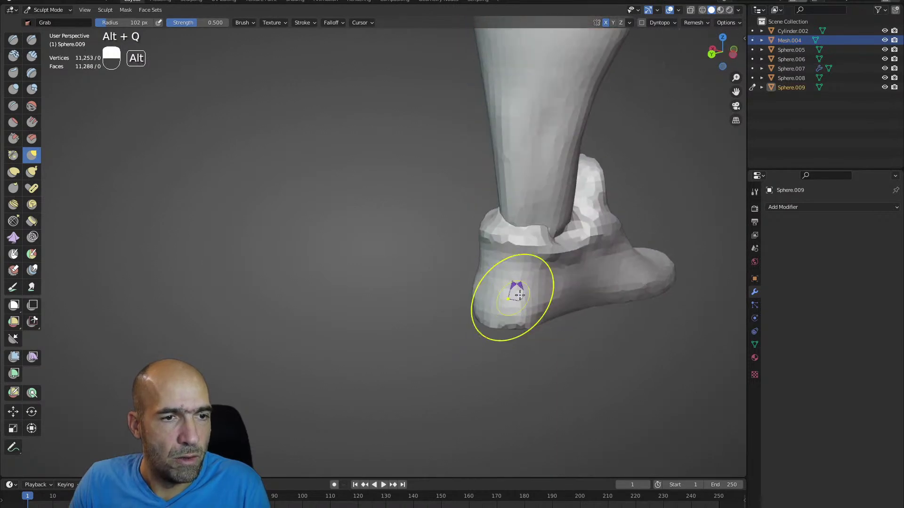
scroll(504, 298, "up", 3)
key("Tab")
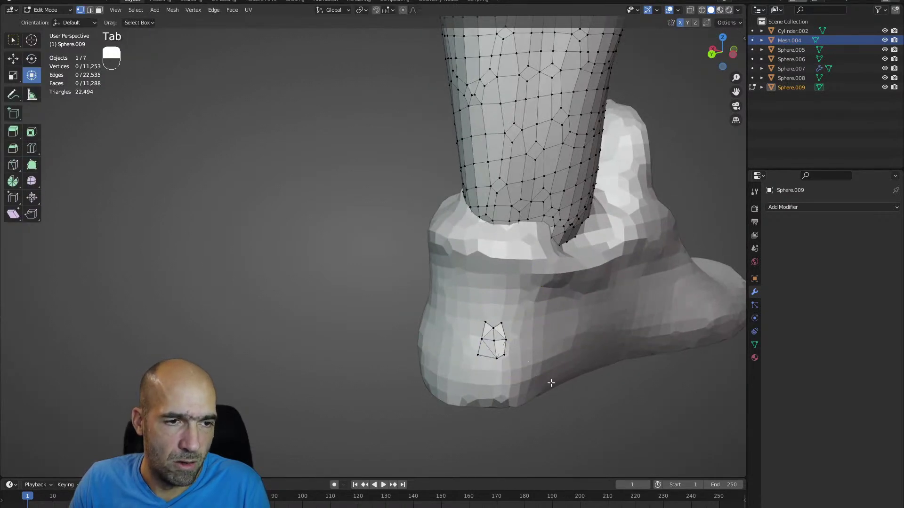
scroll(542, 369, "down", 5)
middle_click_drag(585, 365, 596, 343)
key("KP_Divide")
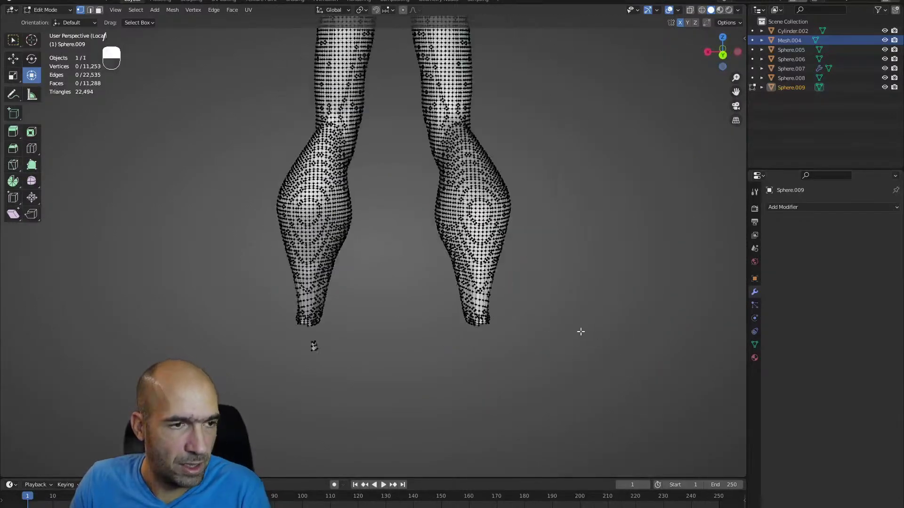
- Select the stray mesh fragment floating below the ankle with X-ray enabled and delete its vertices
scroll(454, 240, "up", 4)
key("alt+z")
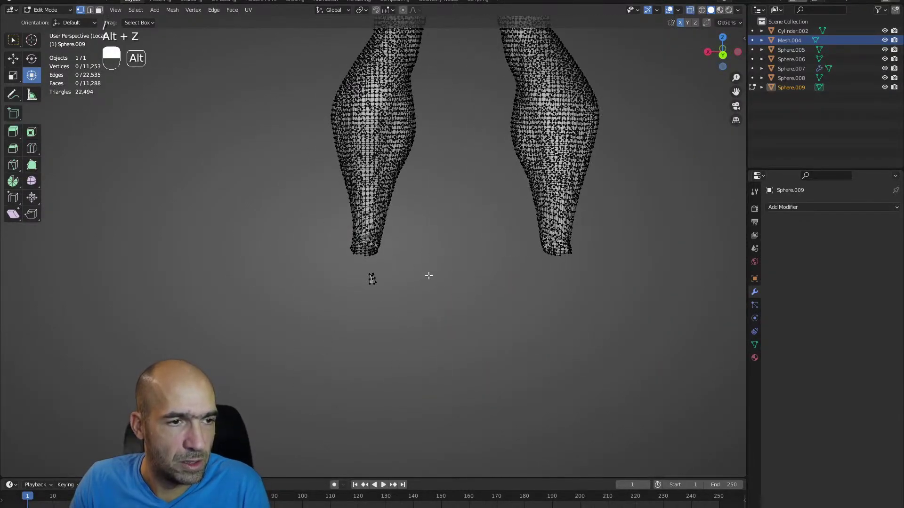
left_click_drag(380, 288, 348, 274)
key("x")
left_click(383, 297)
- Return to Sculpt Mode, turn off X-ray and local view, and make the shoes the active sculpt object
key("ctrl+Tab")
left_click_drag(448, 297, 591, 261, "alt")
key("alt+z")
key("slash")
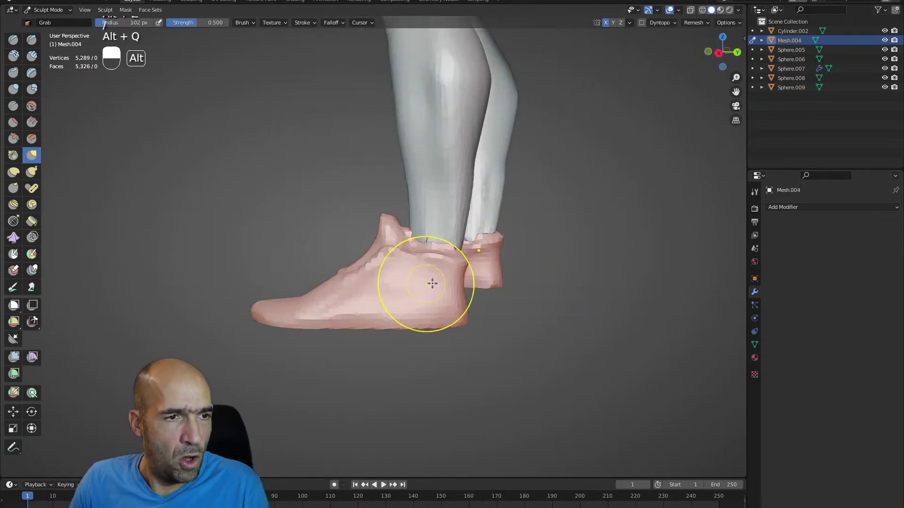
key("alt+q")
key("g")
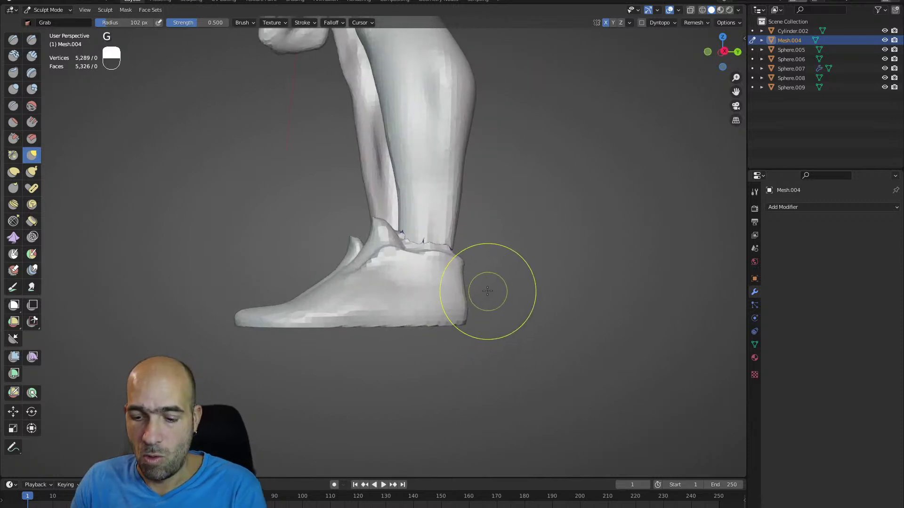
- In Edit Mode, select the bottom vertices of the shoes with X-ray enabled and move them down about 0.29 m along Z
key("KP_1")
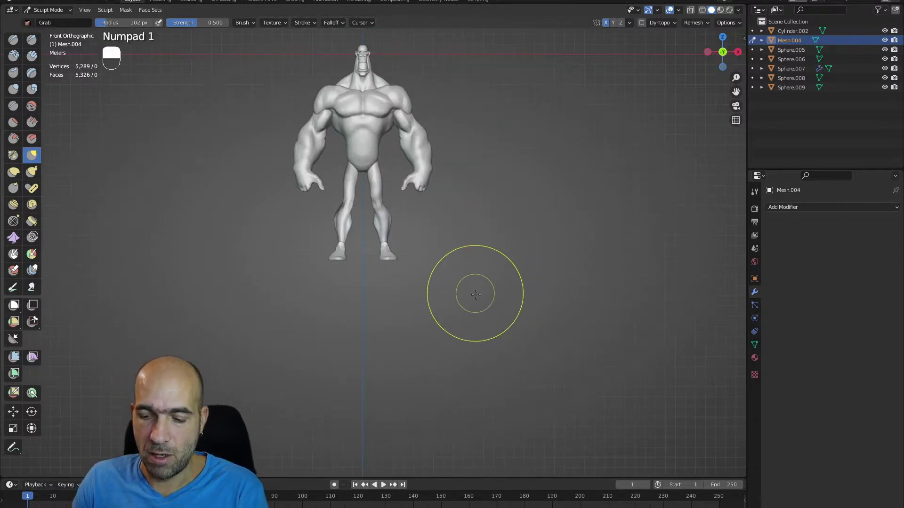
key("KP_3")
left_click_drag(458, 286, 459, 127, "ctrl+alt")
left_click_drag(484, 272, 501, 240, "alt+shift")
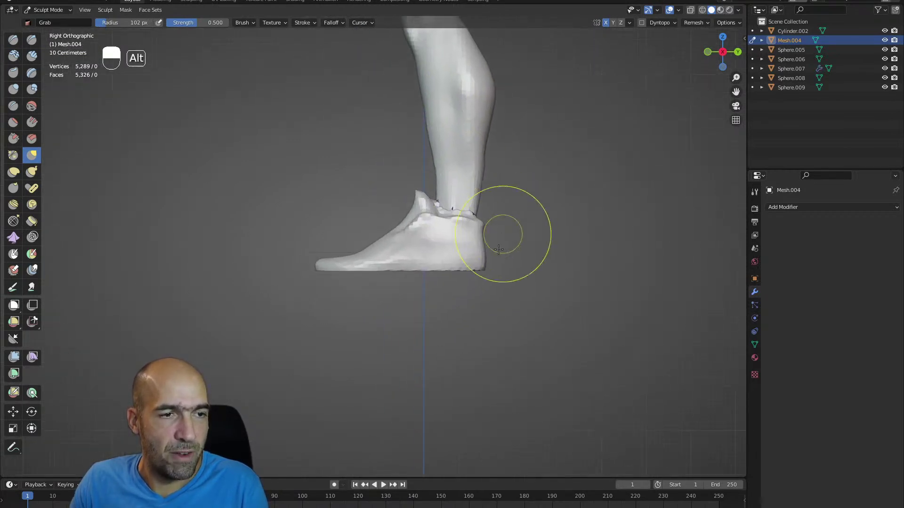
key("Tab")
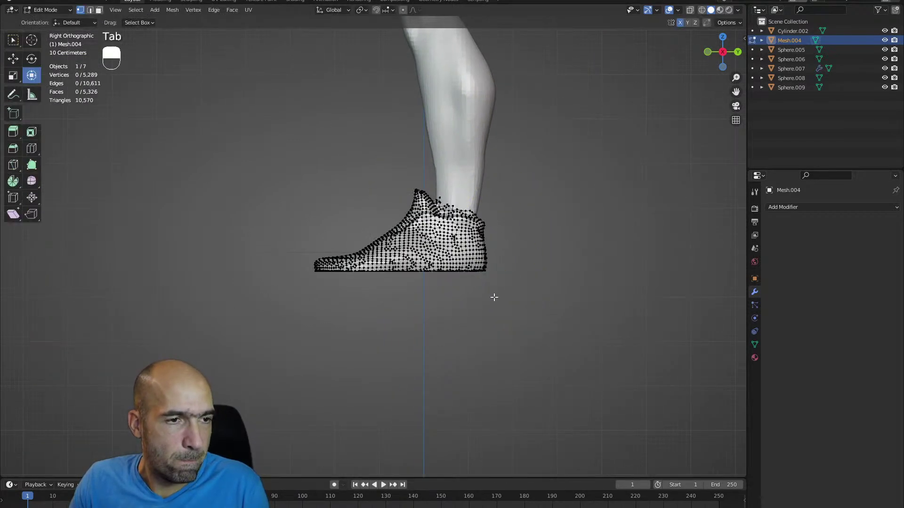
left_click_drag(574, 323, 285, 266)
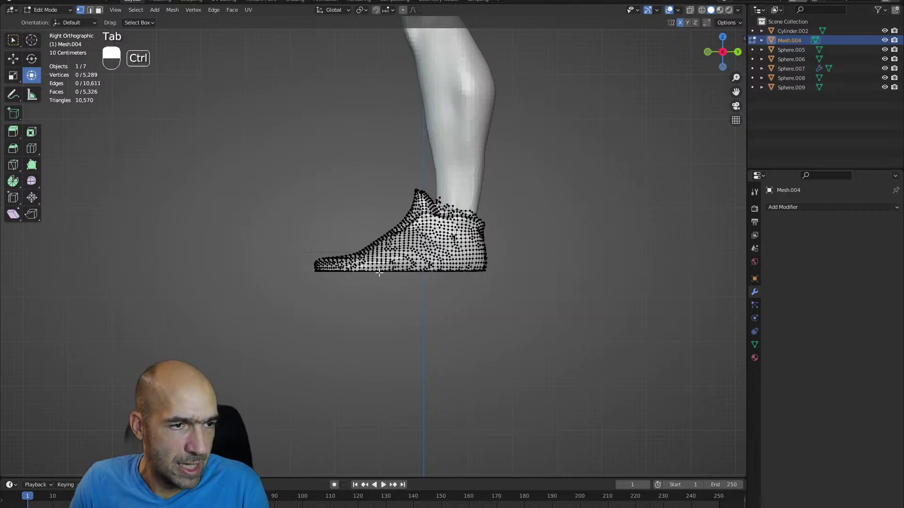
key("alt+z")
left_click_drag(449, 290, 257, 266)
key("g")
key("z")
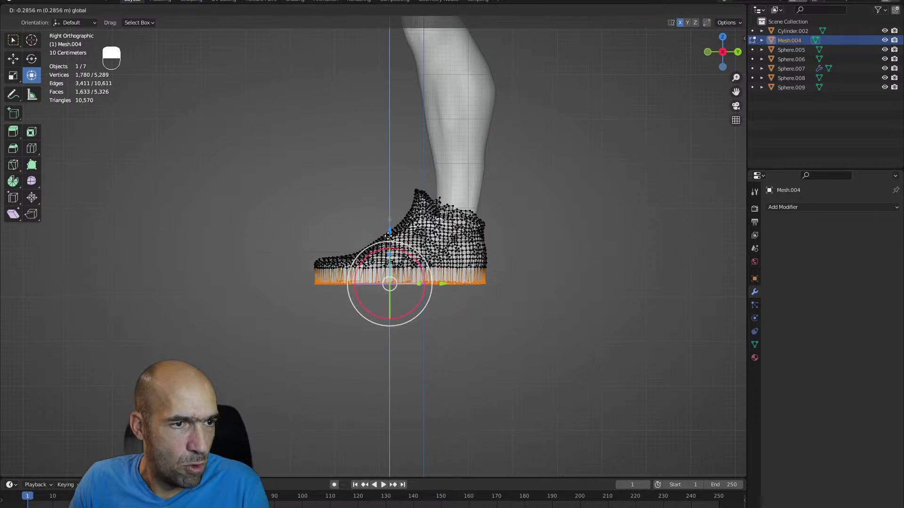
left_click(389, 234)
- Return the shoes to Sculpt Mode and turn off X-ray
key("ctrl+Tab")
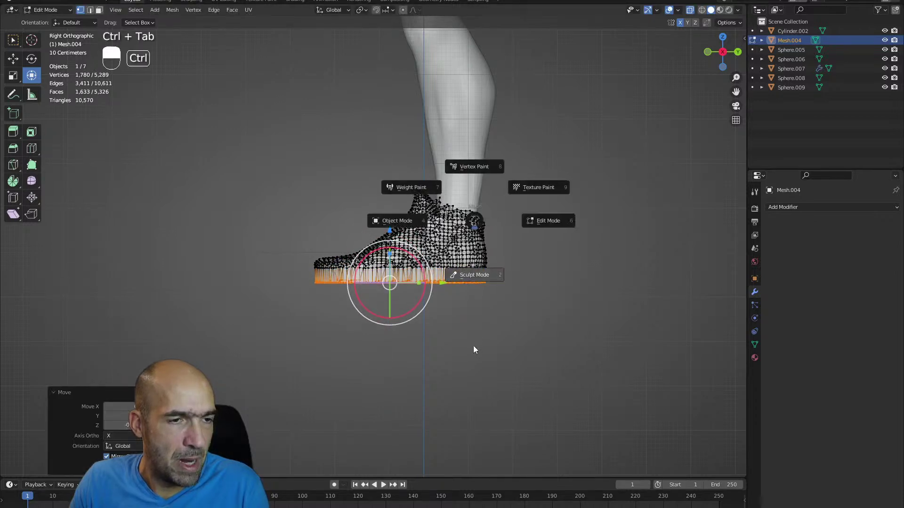
left_click(487, 332)
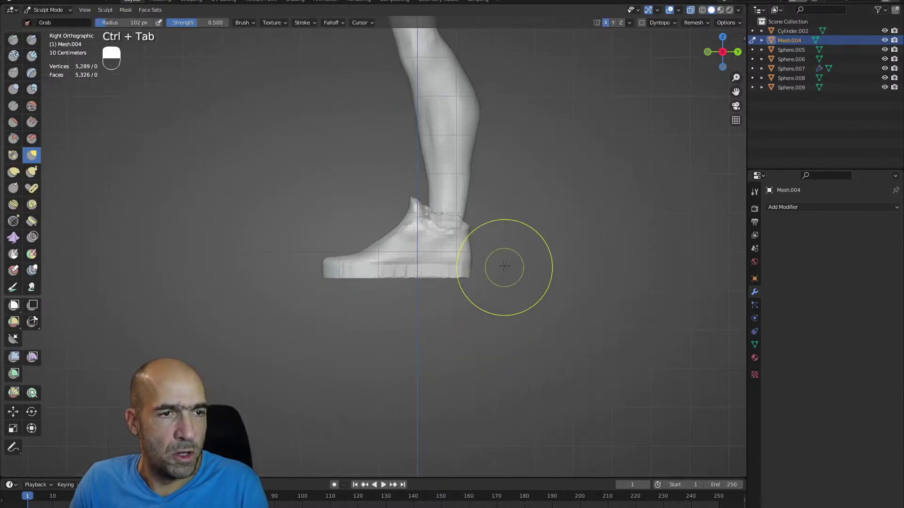
key("alt+z")
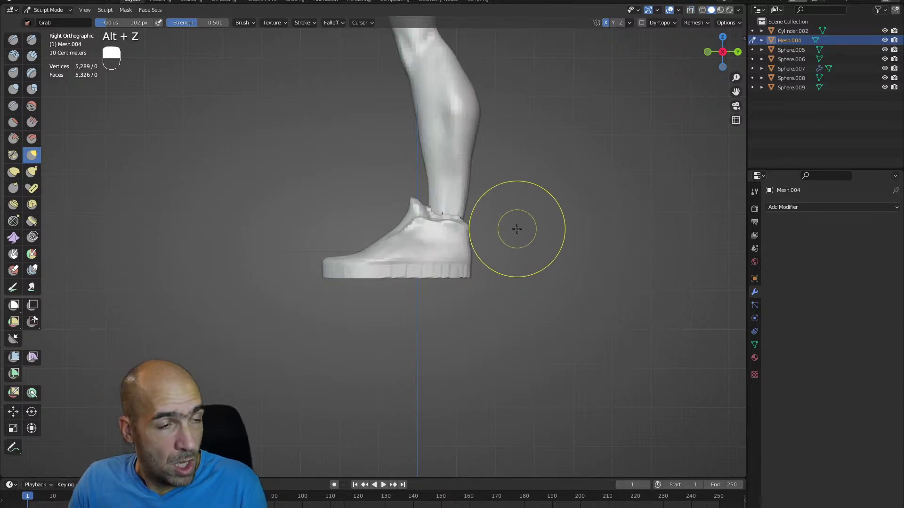
- Make the legs mesh active, put it in Edit Mode and recalculate the normals of the entire mesh to the outside
left_click_drag(521, 233, 548, 247, "alt")
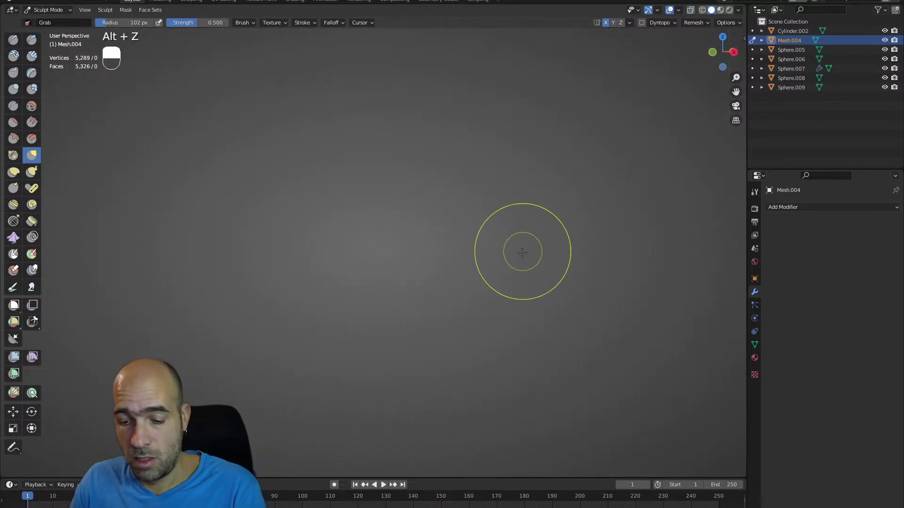
key("Home")
mouse_move(478, 311)
left_mouse_down("alt")
mouse_move(538, 319)
mouse_move(530, 327)
mouse_move(509, 306)
left_mouse_up("alt")
mouse_move(509, 306)
left_mouse_down("alt")
mouse_move(530, 323)
mouse_move(516, 313)
mouse_move(495, 332)
left_mouse_up("alt")
key("ctrl+Tab")
left_click(423, 336)
key("Tab")
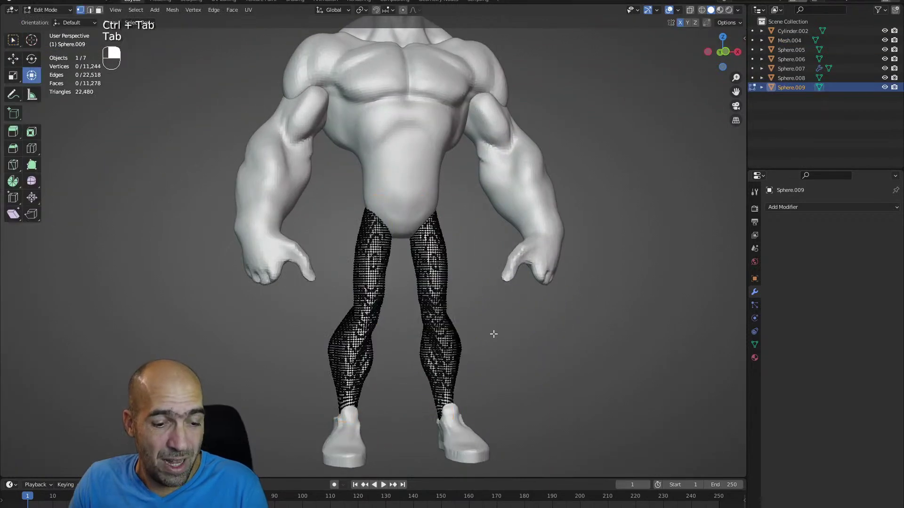
key("a")
key("shift+n")
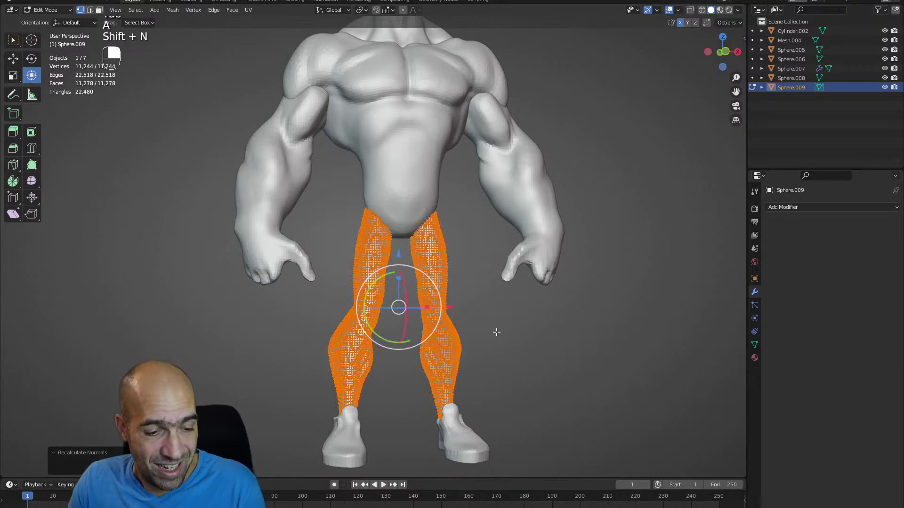
- Recalculate and flip the normals of all leg faces in face select mode, and return to Sculpt Mode
key("Tab")
left_click_drag(506, 335, 548, 310, "alt")
key("Tab")
key("3")
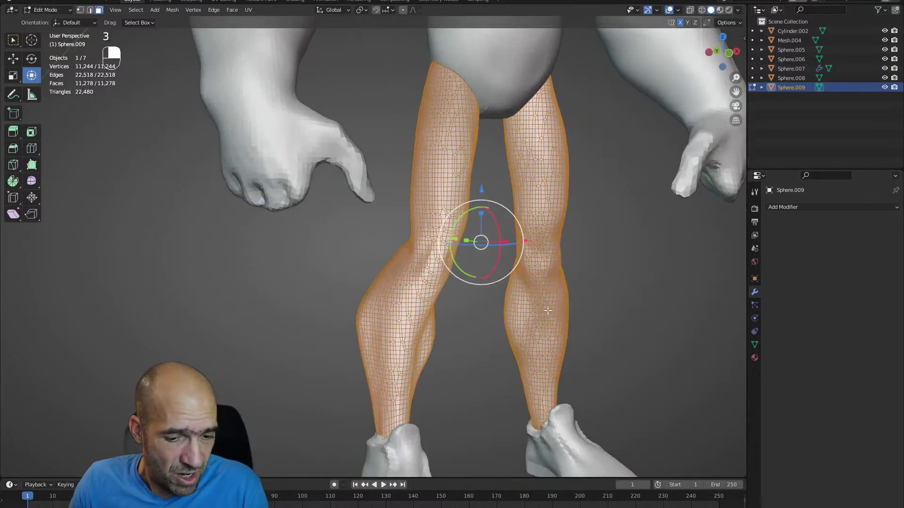
key("shift+n")
key("alt+n")
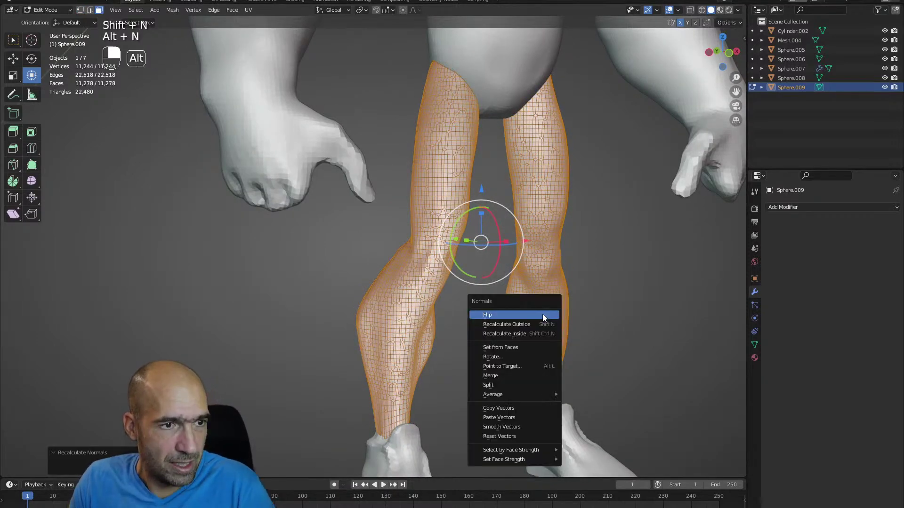
left_click(537, 312)
mouse_move(537, 313)
left_mouse_down("ctrl+alt")
mouse_move(565, 308)
mouse_move(541, 336)
mouse_move(456, 305)
left_mouse_up("ctrl+alt")
key("ctrl+Tab")
left_click(564, 329)
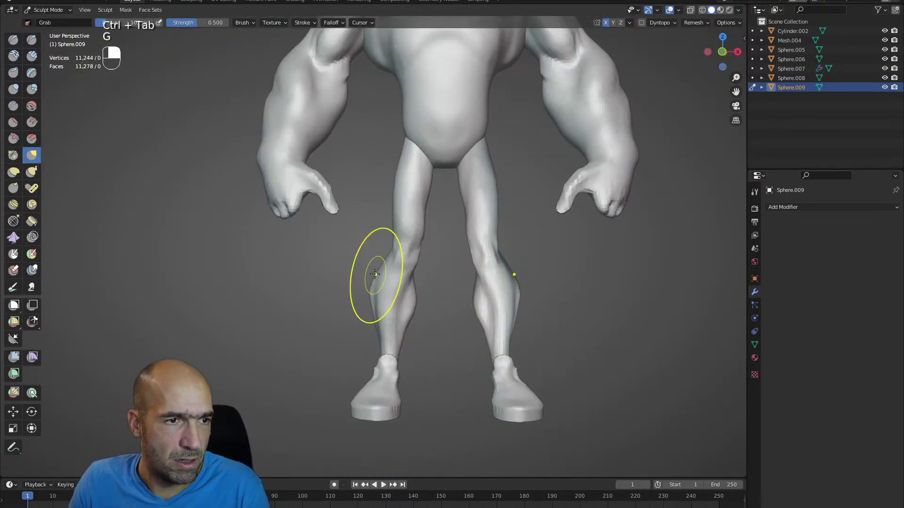
- Bring up the Smileman reference sheet over the viewport, then try a Grab stroke on the calf and undo it
left_click_drag(395, 281, 437, 251, "alt")
mouse_move(377, 262)
left_mouse_down("alt")
mouse_move(409, 271)
mouse_move(406, 256)
mouse_move(372, 281)
mouse_move(376, 293)
left_mouse_up("alt")
key("g")
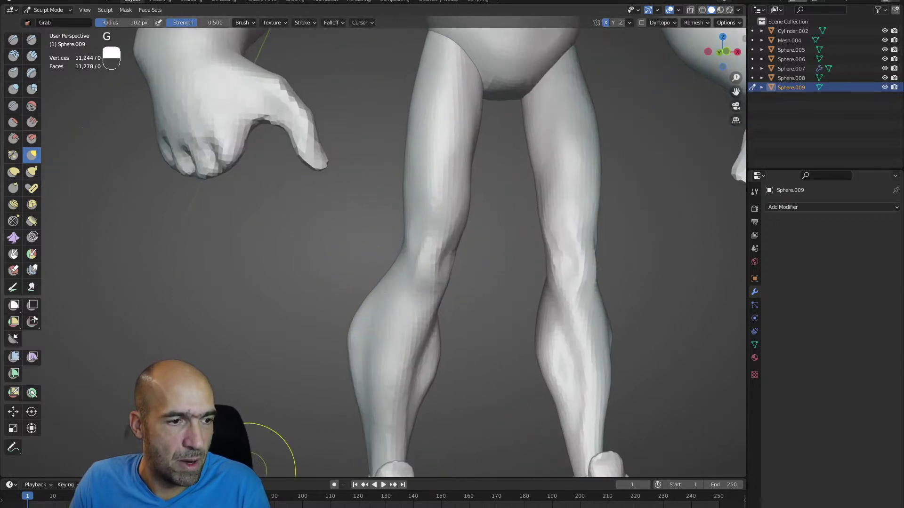
left_click(235, 507)
left_click_drag(435, 325, 419, 331)
key("ctrl+z")
- Switch sculpting to the shoes and pull the top of the shoe tongue forward with the Grab brush
mouse_move(488, 332)
left_mouse_down("ctrl+alt")
mouse_move(439, 411)
mouse_move(414, 376)
mouse_move(409, 347)
mouse_move(469, 226)
mouse_move(495, 276)
mouse_move(516, 221)
mouse_move(514, 261)
left_mouse_up("ctrl+alt")
key("alt+q")
key("g")
mouse_move(494, 200)
left_mouse_down()
mouse_move(487, 193)
mouse_move(547, 190)
mouse_move(522, 213)
mouse_move(476, 199)
left_mouse_up()
mouse_move(539, 203)
left_mouse_down("alt")
mouse_move(524, 200)
mouse_move(523, 216)
mouse_move(481, 209)
left_mouse_up("alt")
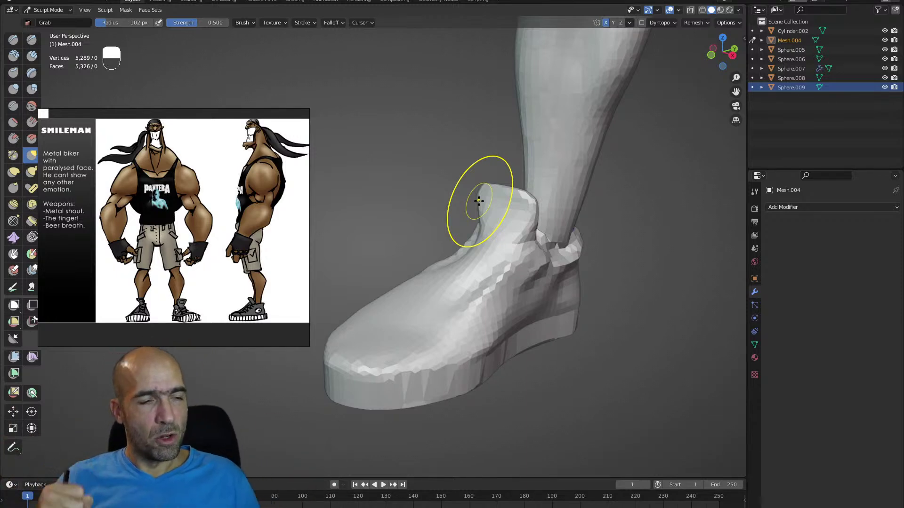
- Enlarge the Grab brush to a 125 px radius and reshape the toe edge of the shoe
left_click_drag(537, 362, 546, 326, "ctrl+alt")
key("g")
key("bracketright")
key("bracketright")
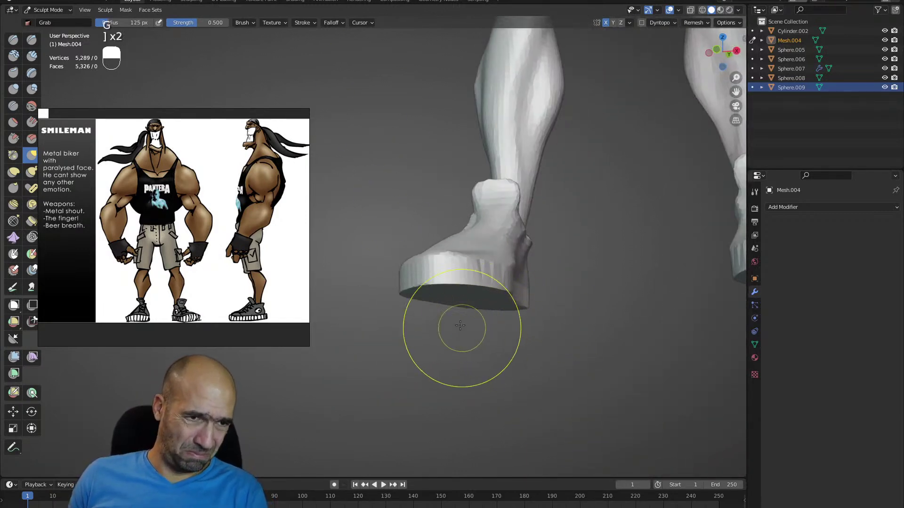
mouse_move(450, 261)
left_mouse_down("alt")
mouse_move(464, 279)
mouse_move(439, 257)
mouse_move(452, 257)
left_mouse_up("alt")
mouse_move(410, 262)
left_mouse_down()
mouse_move(405, 258)
mouse_move(429, 276)
mouse_move(410, 271)
left_mouse_up()
left_click_drag(447, 279, 444, 300, "alt")
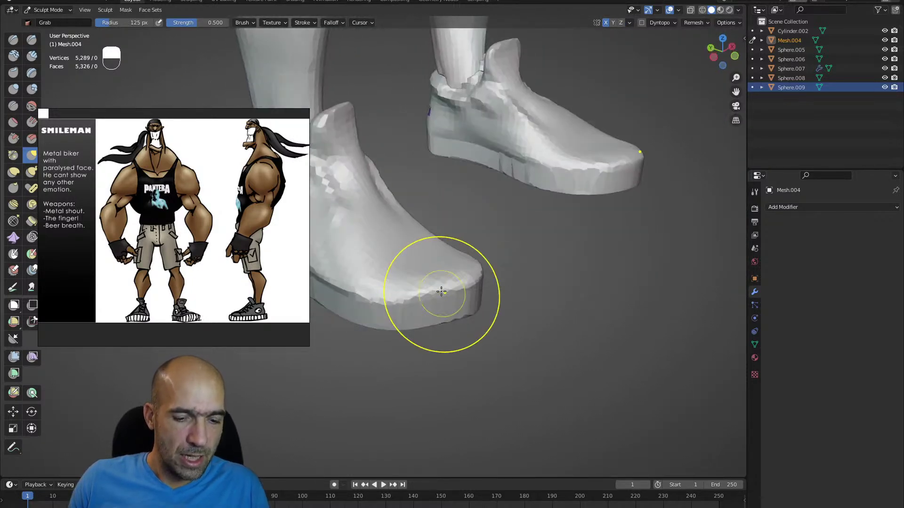
- Refine and smooth the shoe's toe and upper using the Inflate/Deflate and Scrape brushes at a 90 px radius
key("6")
key("bracketleft")
key("bracketleft")
key("bracketleft")
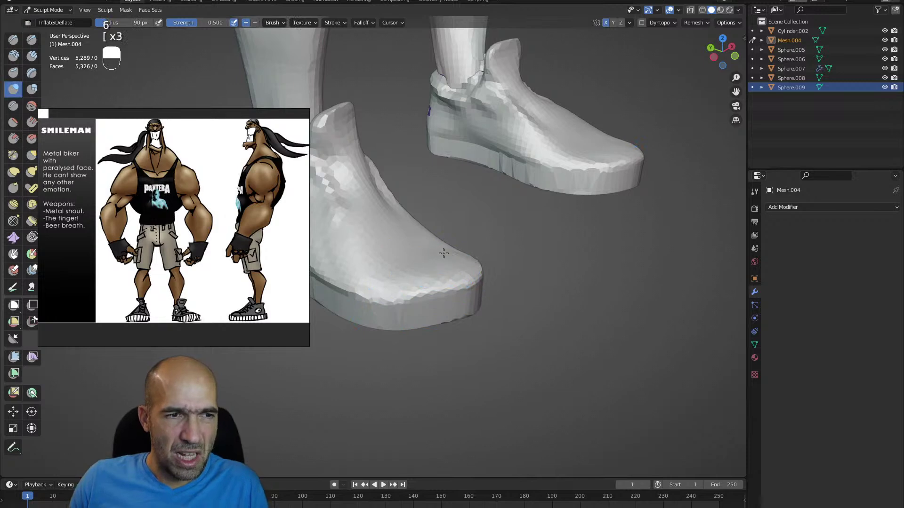
left_click_drag(448, 258, 406, 260, "alt")
left_click_drag(405, 260, 482, 265, "shift")
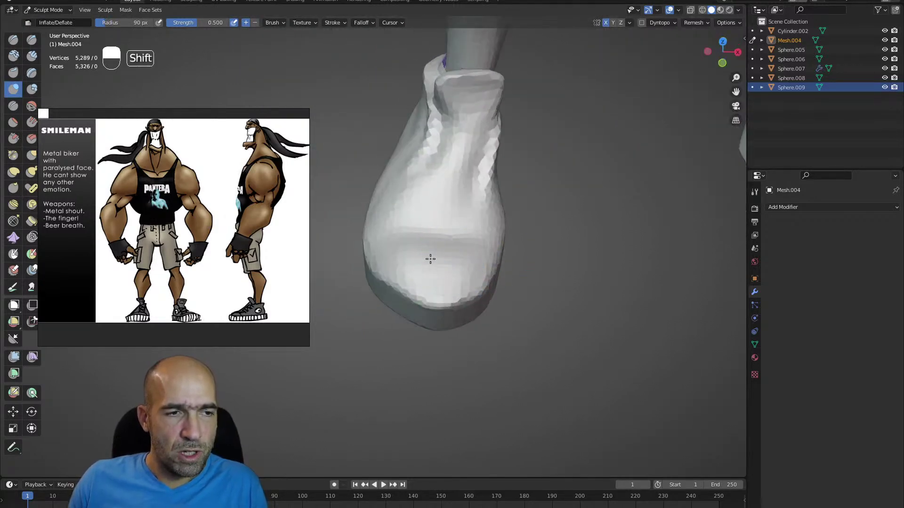
mouse_move(420, 175)
left_mouse_down("alt+shift")
mouse_move(431, 199)
mouse_move(403, 216)
mouse_move(401, 198)
mouse_move(372, 188)
left_mouse_up("alt+shift")
key("3")
mouse_move(371, 198)
left_mouse_down("alt")
mouse_move(422, 207)
mouse_move(427, 230)
left_mouse_up("alt")
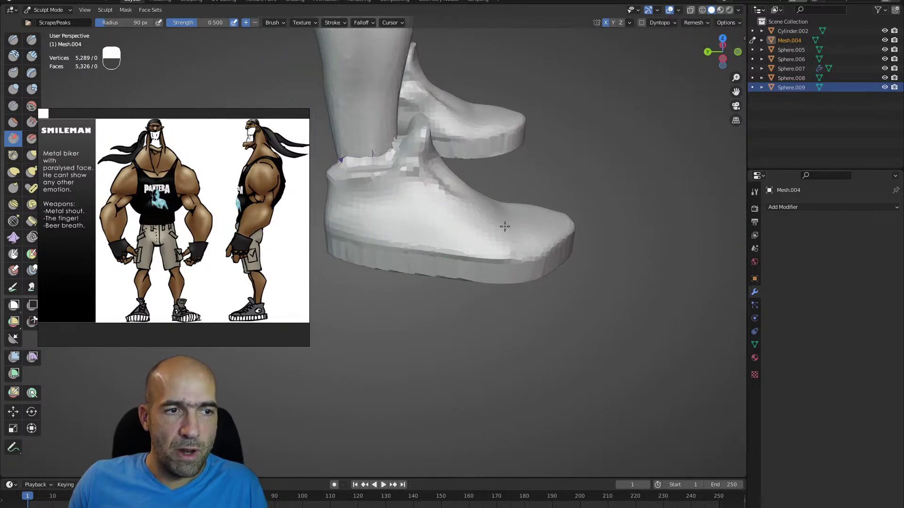
mouse_move(461, 201)
left_mouse_down("ctrl+alt")
mouse_move(464, 222)
mouse_move(502, 238)
mouse_move(518, 222)
left_mouse_up("ctrl+alt")
- Carve lace-like creases across the shoe's instep with the Draw Sharp brush and smooth the toe area
key("1")
mouse_move(560, 281)
left_mouse_down("ctrl")
mouse_move(570, 283)
mouse_move(568, 270)
left_mouse_up("ctrl")
mouse_move(560, 233)
left_mouse_down("shift")
mouse_move(544, 152)
mouse_move(537, 227)
mouse_move(483, 231)
left_mouse_up("shift")
left_click_drag(460, 301, 526, 331)
left_click_drag(448, 339, 524, 368)
mouse_move(527, 376)
left_mouse_down("ctrl+alt")
mouse_move(537, 381)
mouse_move(514, 384)
left_mouse_up("ctrl+alt")
left_click_drag(474, 354, 511, 367)
mouse_move(529, 396)
left_mouse_down("alt+shift")
mouse_move(533, 321)
mouse_move(480, 333)
mouse_move(460, 312)
mouse_move(494, 325)
mouse_move(443, 349)
left_mouse_up("alt+shift")
mouse_move(443, 301)
left_mouse_down("alt")
mouse_move(455, 343)
mouse_move(476, 317)
mouse_move(454, 269)
left_mouse_up("alt")
- Adjust the shoe's tongue and ankle opening with the Grab brush to match the reference
key("g")
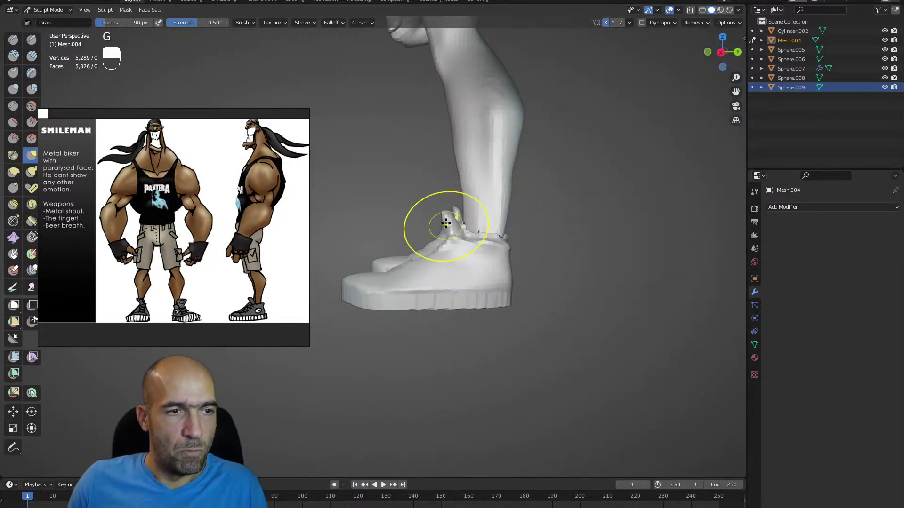
left_click_drag(471, 236, 525, 325, "ctrl+alt")
left_click_drag(342, 367, 474, 335, "alt+shift")
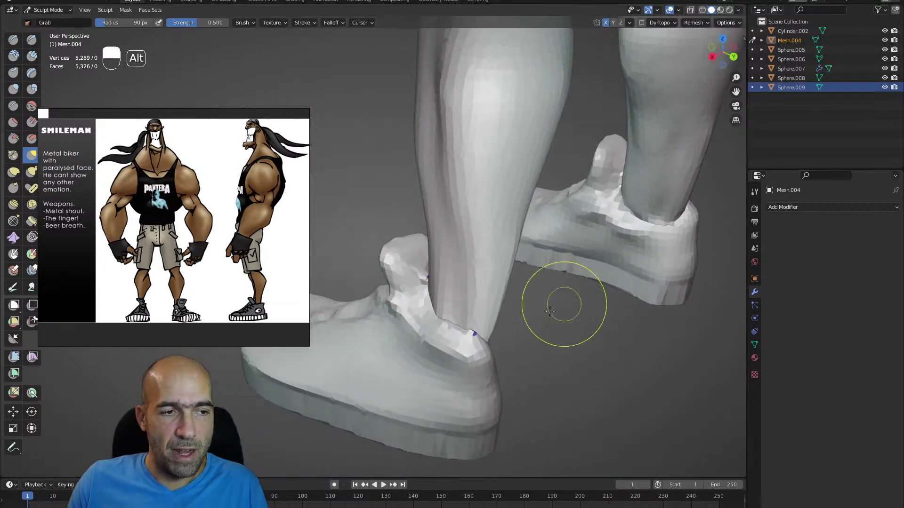
left_click_drag(541, 328, 501, 301, "alt")
mouse_move(404, 256)
left_mouse_down("alt+shift")
mouse_move(530, 279)
mouse_move(544, 220)
mouse_move(579, 251)
mouse_move(563, 273)
mouse_move(538, 247)
mouse_move(517, 274)
mouse_move(572, 283)
left_mouse_up("alt+shift")
- Define the edge of the shoe collar below the ankle with inverted Draw Sharp strokes
key("1")
left_click_drag(664, 265, 597, 276, "alt")
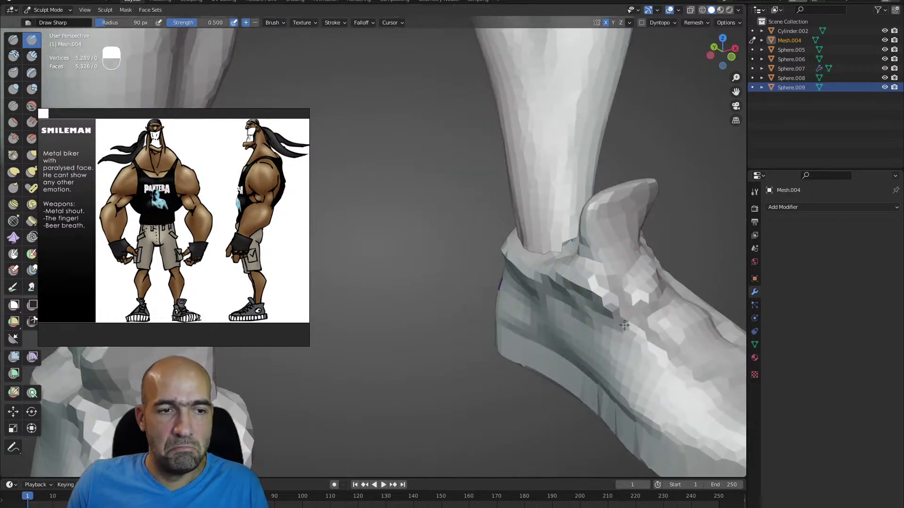
middle_click_drag(618, 316, 596, 289)
mouse_move(588, 253)
left_mouse_down("ctrl")
mouse_move(619, 298)
mouse_move(555, 288)
mouse_move(567, 309)
mouse_move(553, 292)
left_mouse_up("ctrl")
mouse_move(527, 321)
left_mouse_down("alt")
mouse_move(503, 293)
mouse_move(541, 292)
left_mouse_up("alt")
- Pull the back of the shoe collar into shape with the Grab brush and smooth the area beside the tongue
key("g")
mouse_move(458, 292)
left_mouse_down()
mouse_move(446, 280)
mouse_move(500, 271)
left_mouse_up()
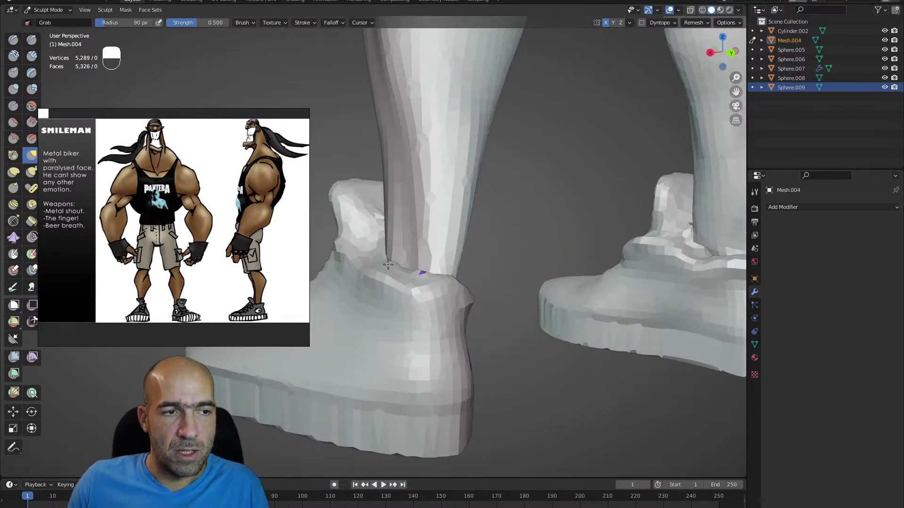
mouse_move(377, 258)
left_mouse_down("alt")
mouse_move(411, 248)
mouse_move(414, 269)
left_mouse_up("alt")
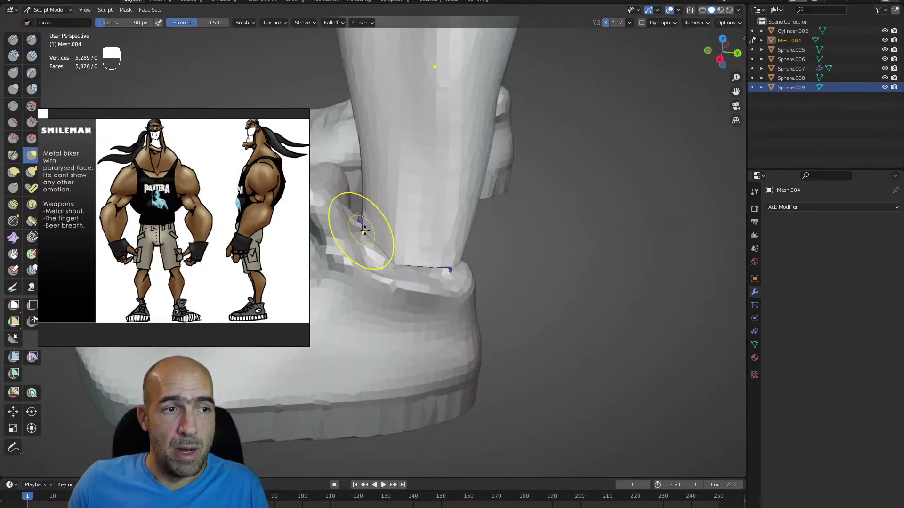
left_click_drag(359, 225, 380, 259, "shift")
mouse_move(380, 259)
left_mouse_down("alt")
mouse_move(427, 242)
mouse_move(401, 269)
left_mouse_up("alt")
- Sharpen the junction between collar and tongue with inverted Draw Sharp, and reshape the tongue with the Grab brush
key("1")
left_click_drag(370, 258, 383, 251, "ctrl")
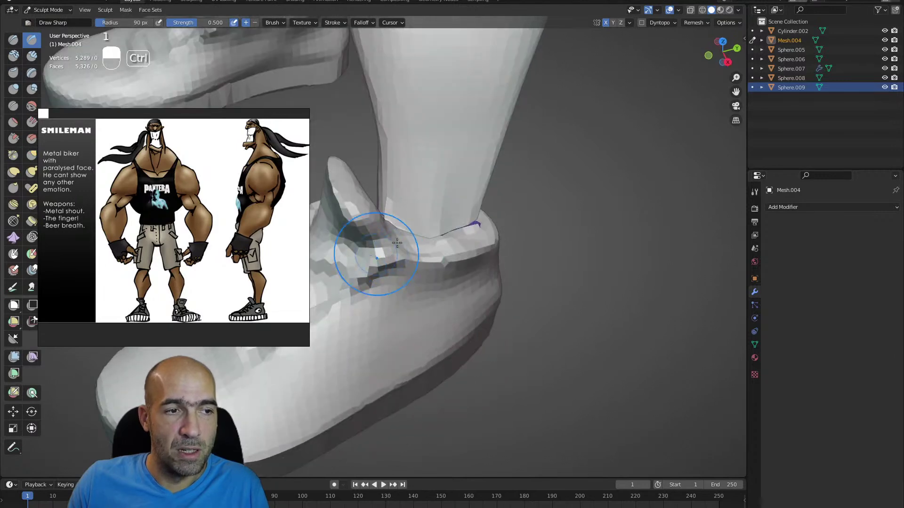
middle_click_drag(357, 269, 380, 238)
key("g")
middle_click_drag(383, 202, 369, 208)
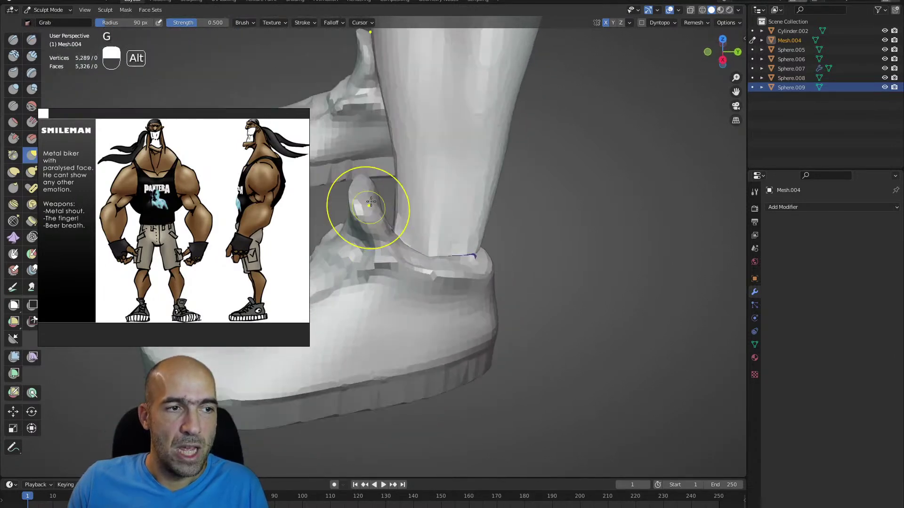
left_click_drag(405, 227, 451, 207, "alt")
left_click_drag(347, 205, 432, 208, "alt+shift")
middle_click_drag(433, 208, 470, 189)
- Thicken the shoe tongue with the Inflate/Deflate brush
key("6")
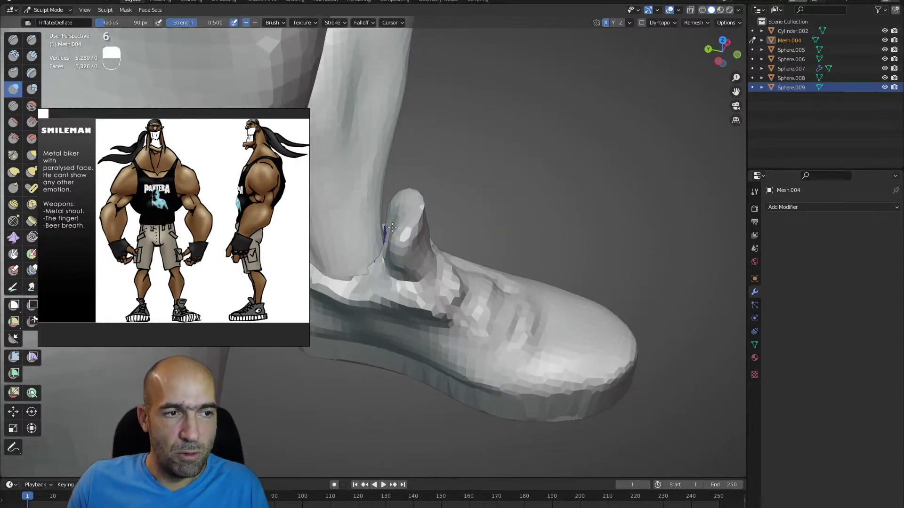
left_click_drag(440, 211, 446, 198, "alt")
mouse_move(448, 251)
left_mouse_down("alt")
mouse_move(446, 236)
mouse_move(435, 235)
left_mouse_up("alt")
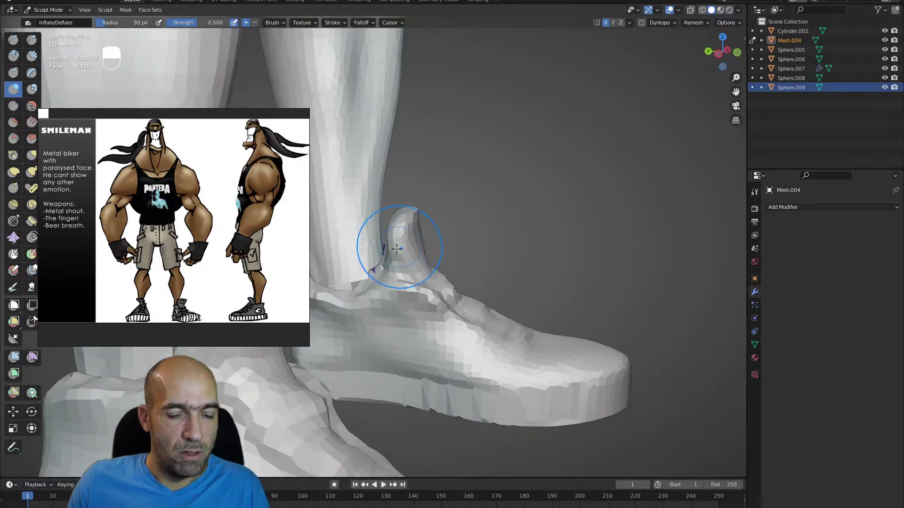
- Reshape the front and side profile of the shoe with the Grab brush
key("g")
middle_click_drag(415, 273, 401, 311)
left_click_drag(420, 314, 369, 310, "alt")
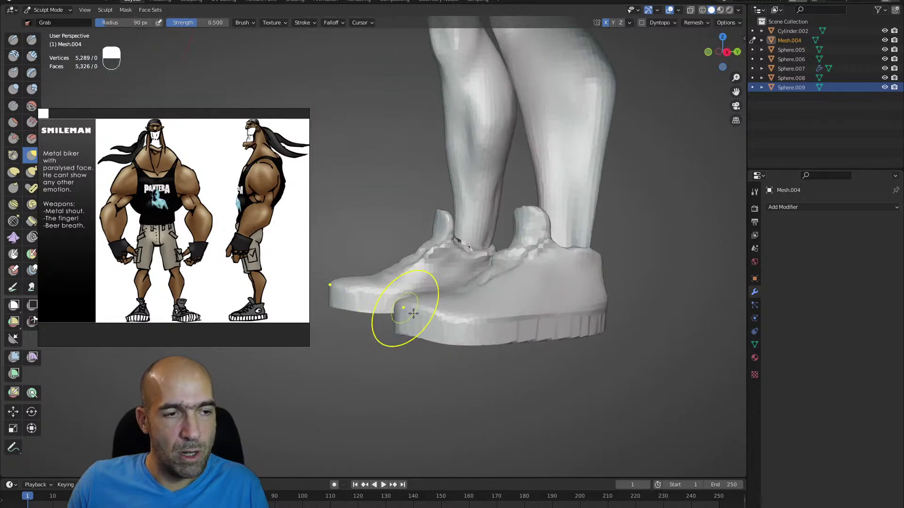
left_click_drag(458, 242, 417, 234, "alt")
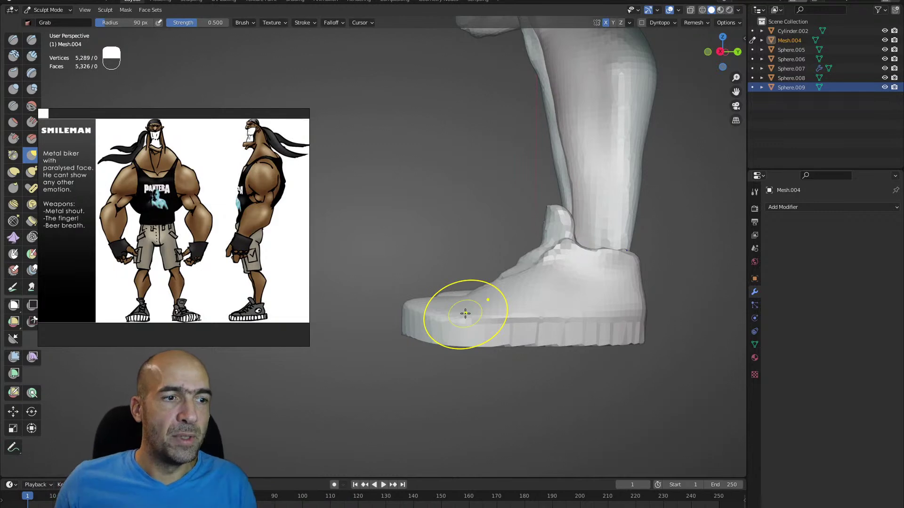
- Turn on the Face Orientation overlay to check the normals of the legs, shoes and body
middle_click_drag(488, 326, 514, 337, "alt")
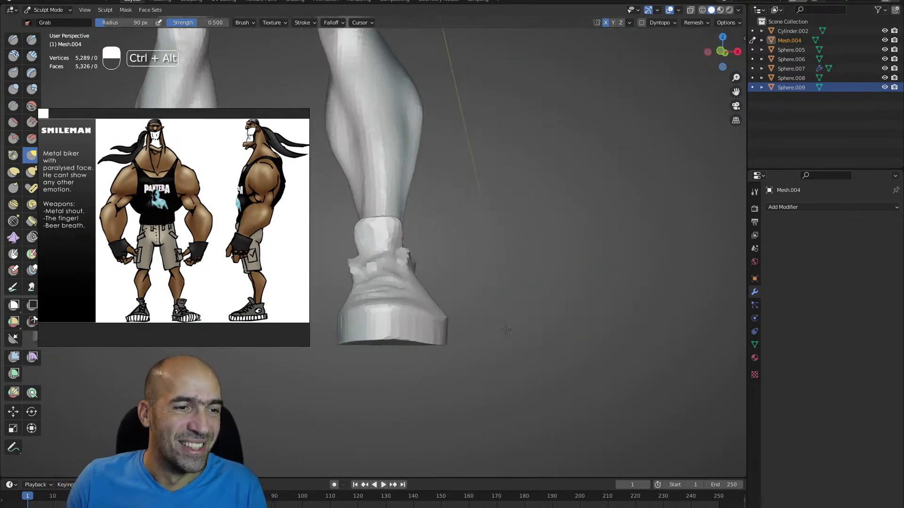
left_click_drag(482, 286, 492, 226, "alt+shift")
left_click_drag(492, 226, 581, 284, "alt+shift")
left_click_drag(582, 285, 639, 297, "alt")
middle_click_drag(639, 296, 633, 231, "alt")
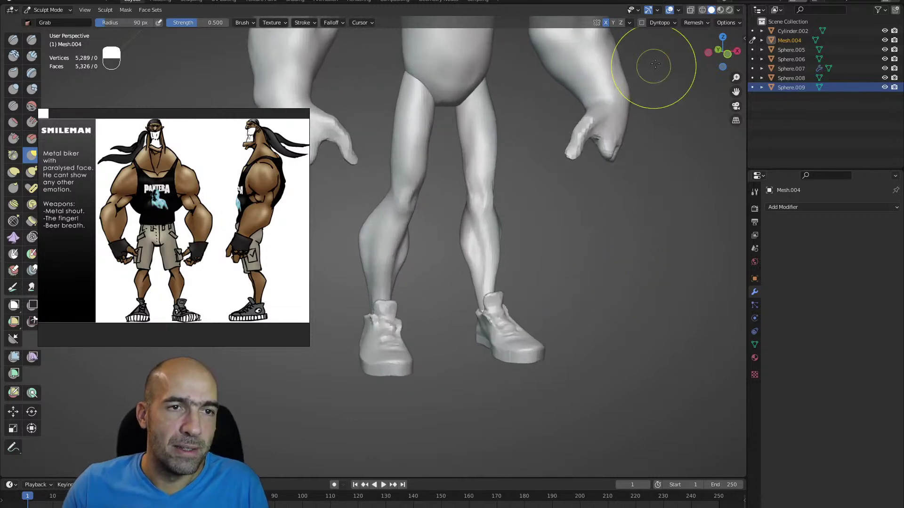
left_click(678, 10)
left_click(620, 190)
middle_click_drag(593, 198, 573, 206, "alt")
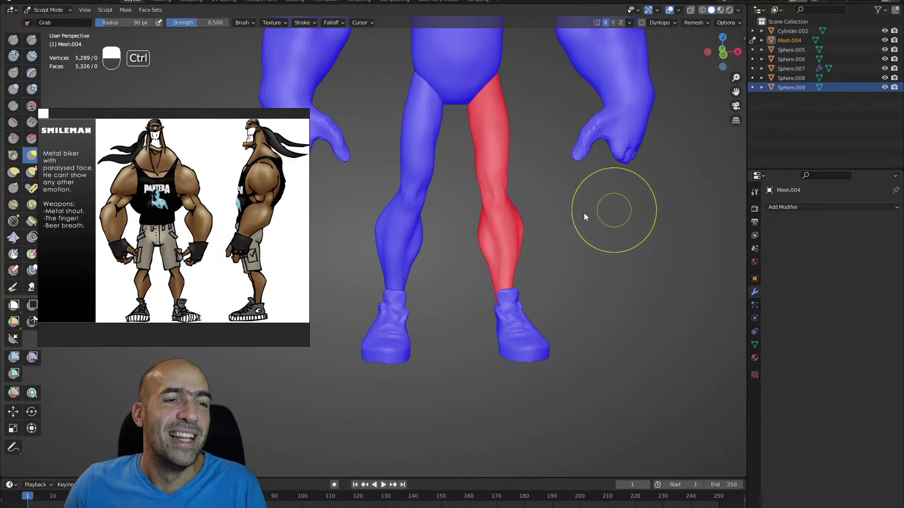
- Symmetrize the legs mesh so the leg with reversed faces matches the correctly oriented one
key("ctrl+Tab")
left_click(511, 244)
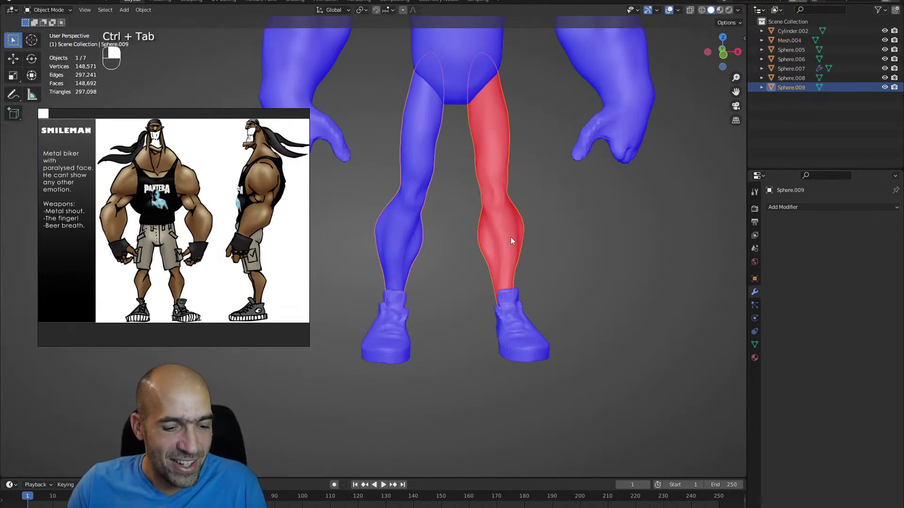
key("a")
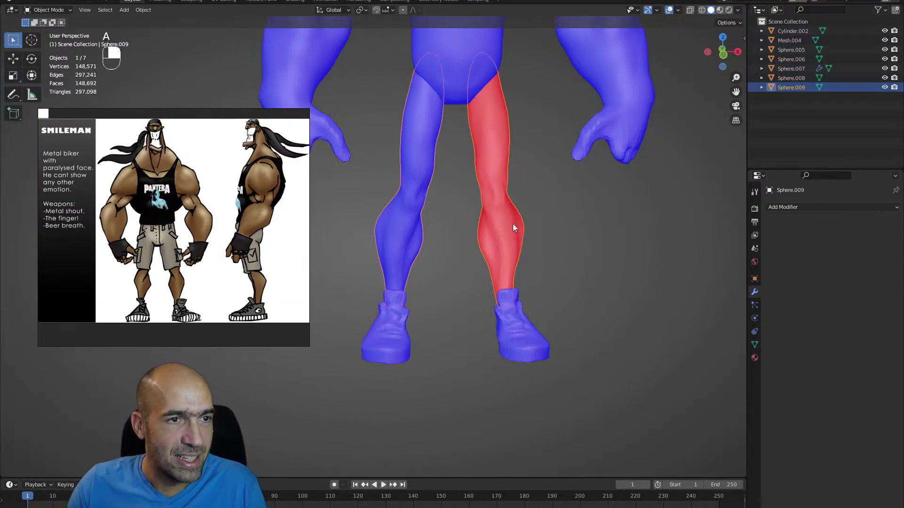
key("Tab")
key("ctrl+Tab")
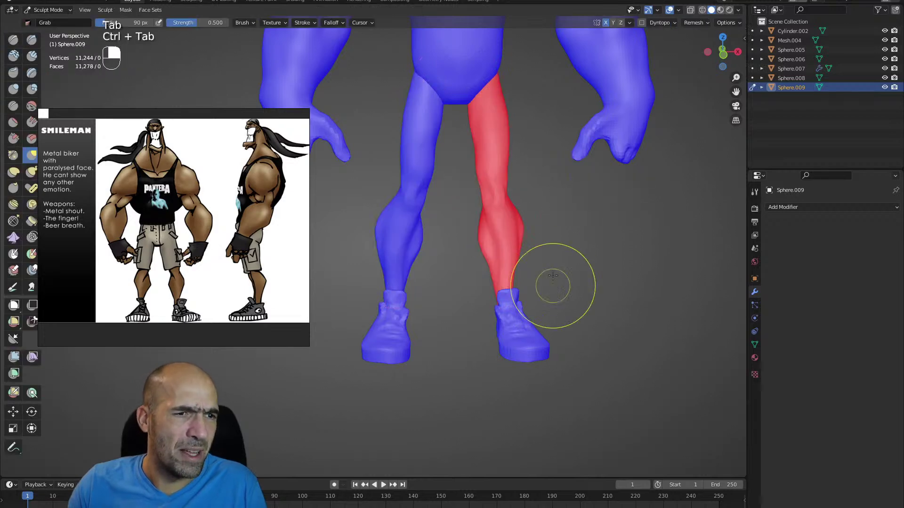
key("q")
left_click(597, 175)
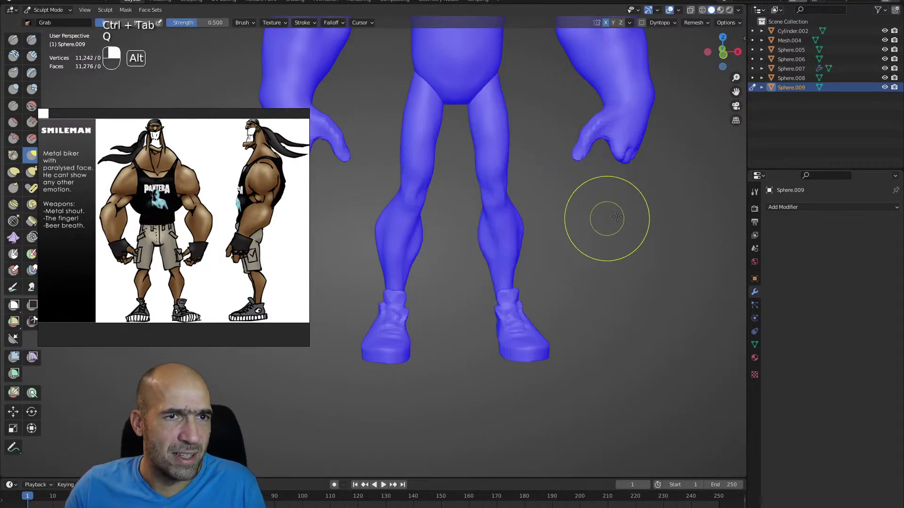
- Turn off the Face Orientation overlay to return to plain sculpt shading
middle_click_drag(601, 216, 612, 179)
left_click(678, 10)
left_click(622, 192)
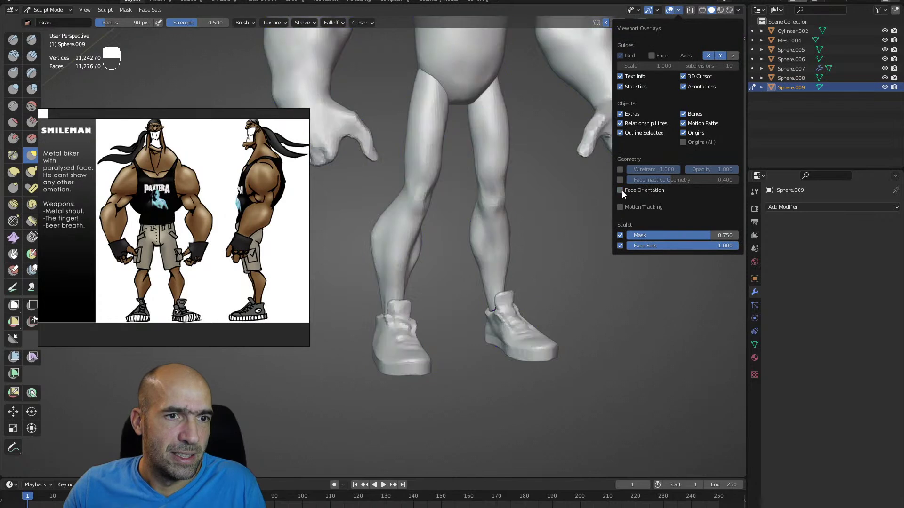
- Switch sculpting to the torso and refine its sides beneath the armpits with the Inflate/Deflate and Grab brushes
left_click_drag(574, 259, 612, 275, "ctrl+alt")
mouse_move(612, 275)
left_mouse_down("alt")
mouse_move(543, 272)
mouse_move(561, 287)
mouse_move(574, 236)
mouse_move(579, 265)
mouse_move(566, 242)
mouse_move(549, 240)
mouse_move(507, 290)
mouse_move(520, 222)
left_mouse_up("alt")
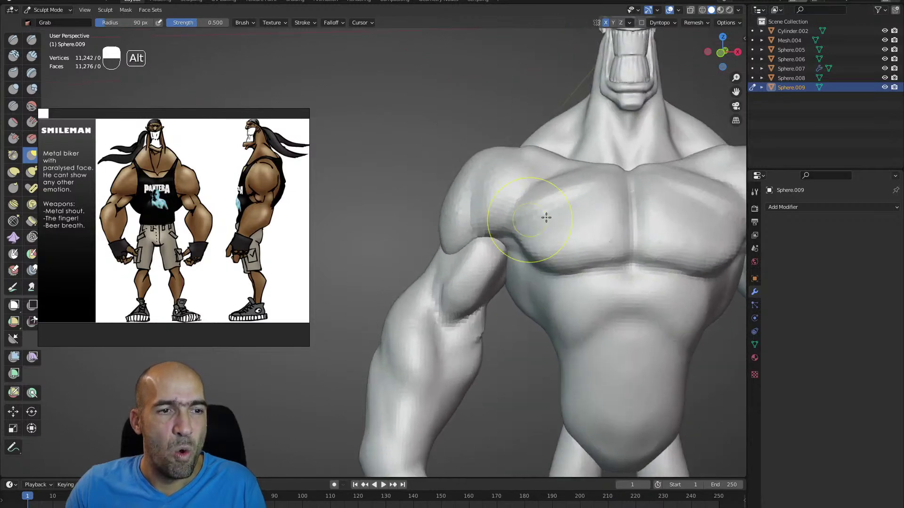
key("alt+q")
mouse_move(521, 300)
left_mouse_down("alt")
mouse_move(515, 333)
mouse_move(499, 287)
mouse_move(485, 330)
left_mouse_up("alt")
key("6")
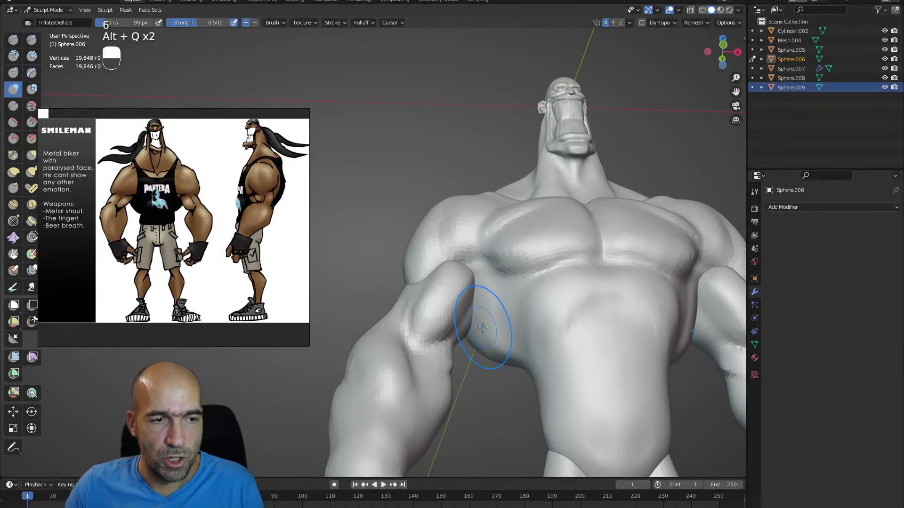
key("g")
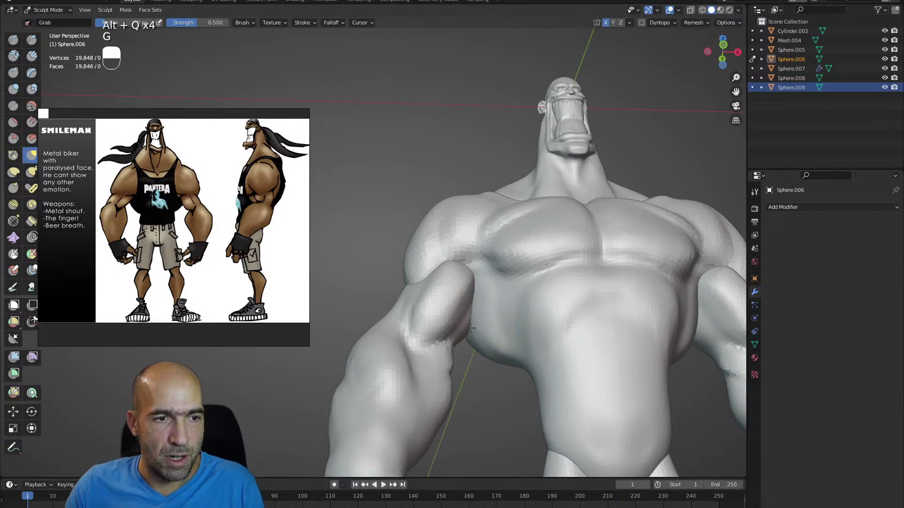
mouse_move(477, 321)
left_mouse_down("alt")
mouse_move(476, 339)
mouse_move(460, 313)
mouse_move(400, 320)
mouse_move(384, 333)
mouse_move(422, 309)
left_mouse_up("alt")
key("alt+q")
key("alt+q")
key("alt+q")
key("alt+q")
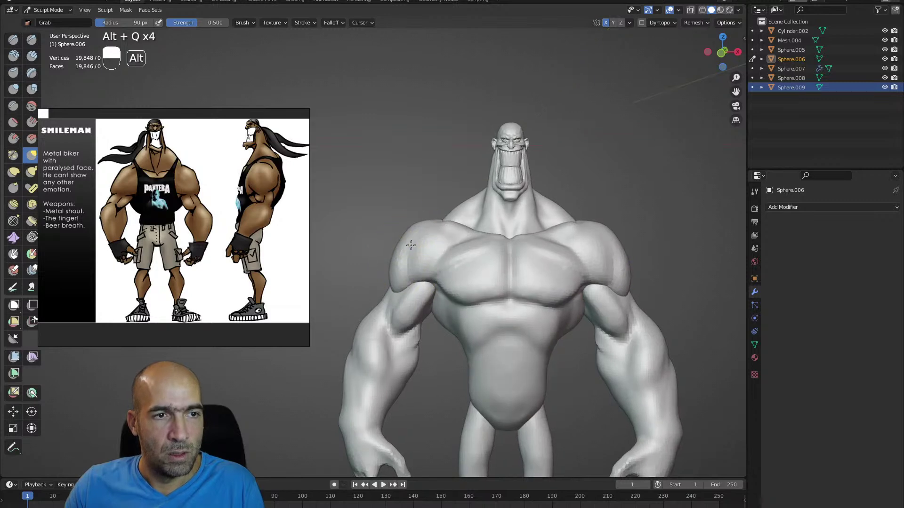
- Widen and round the shoulders on the torso with the Grab brush, smoothing their outer surface
left_click_drag(434, 202, 419, 243, "alt")
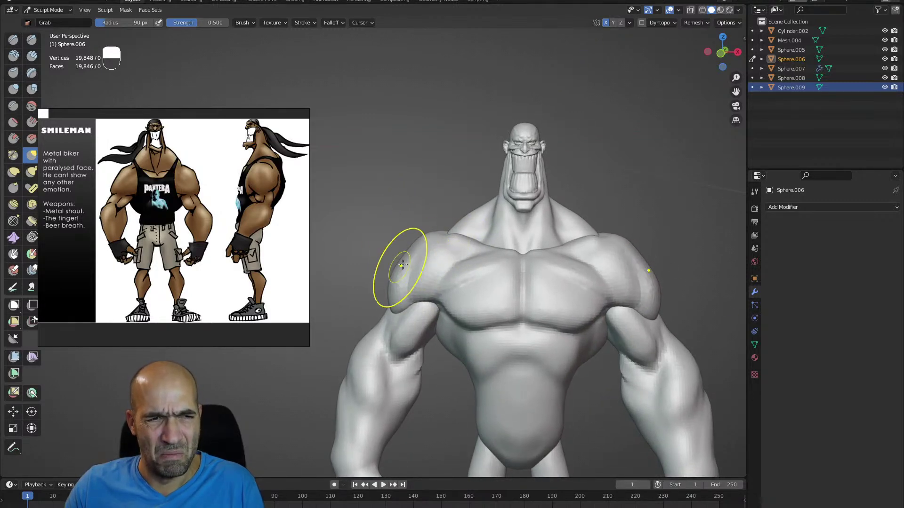
left_click_drag(425, 246, 425, 249, "alt")
left_click_drag(414, 276, 418, 281, "shift")
left_click_drag(429, 248, 481, 249, "alt")
left_click_drag(482, 249, 494, 283, "ctrl+alt")
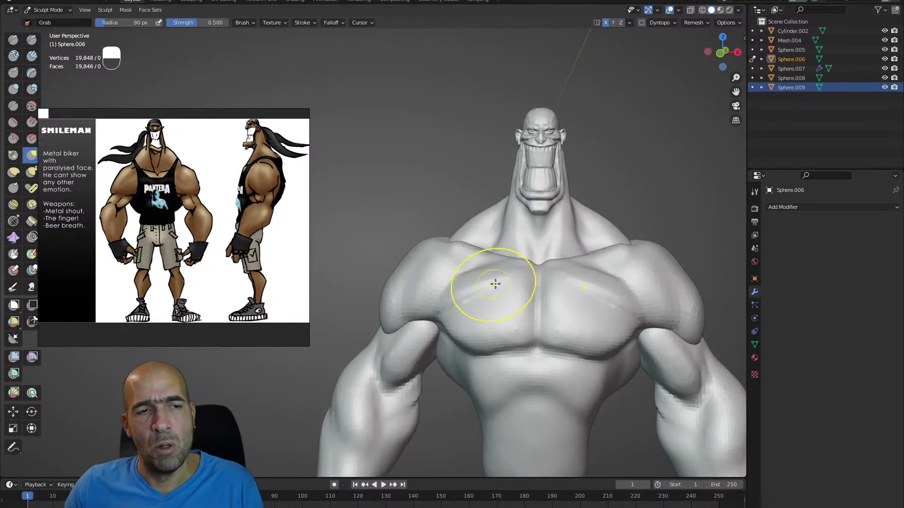
mouse_move(489, 328)
left_mouse_down("alt")
mouse_move(537, 313)
mouse_move(525, 301)
left_mouse_up("alt")
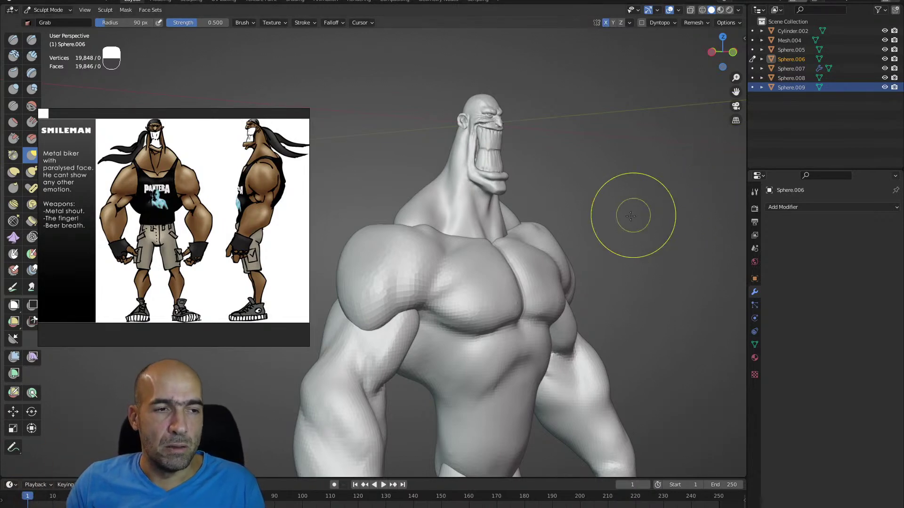
- Switch to the head and neck mesh and fill out the trapezius at the neck base with Inflate/Deflate
middle_click_drag(622, 248, 464, 279)
key("alt+q")
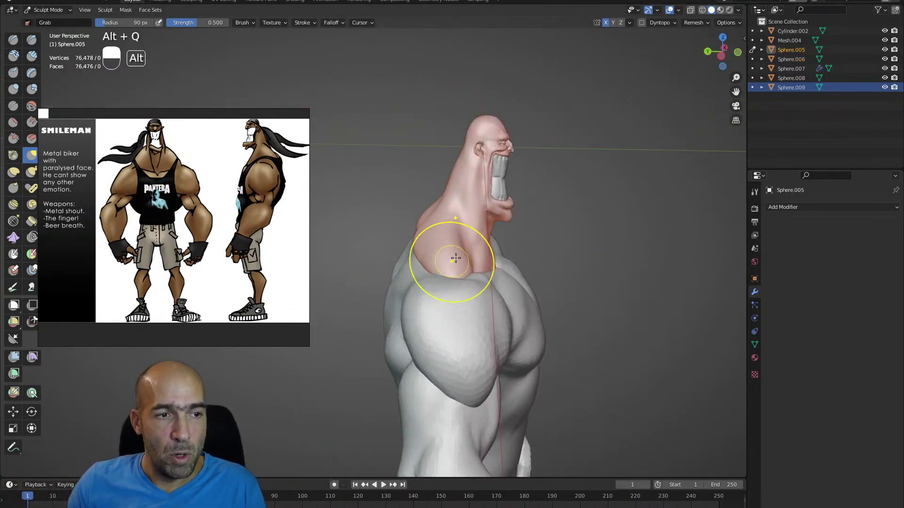
key("6")
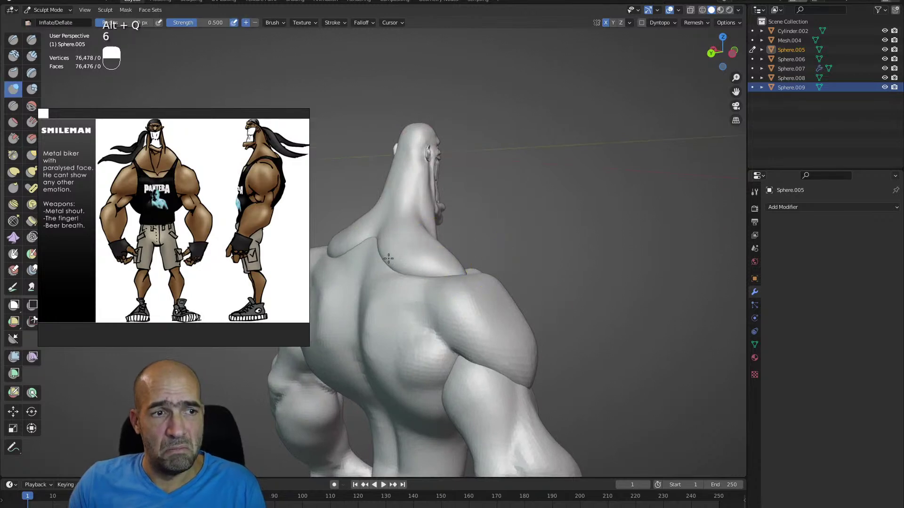
mouse_move(386, 252)
middle_mouse_down()
mouse_move(379, 258)
mouse_move(395, 270)
middle_mouse_up()
key("g")
- Reshape the upper back of the torso with Grab and crease around the rear armpit muscle using inverted Draw Sharp
key("alt+q")
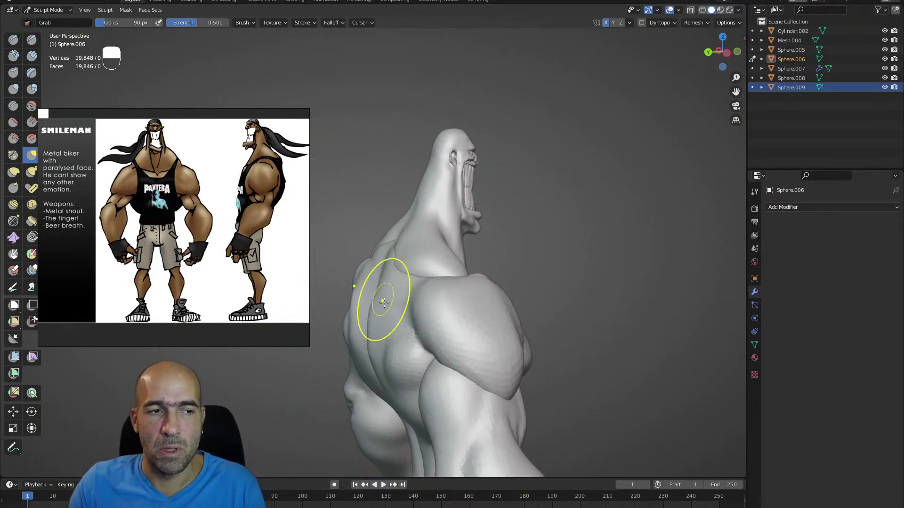
middle_click_drag(389, 307, 419, 343)
middle_click_drag(416, 395, 447, 378)
mouse_move(447, 378)
left_mouse_down("ctrl+alt")
mouse_move(435, 370)
mouse_move(445, 357)
left_mouse_up("ctrl+alt")
key("alt+q")
left_click_drag(446, 358, 445, 348, "ctrl+alt")
key("1")
mouse_move(395, 369)
left_mouse_down("ctrl")
mouse_move(454, 355)
mouse_move(425, 325)
left_mouse_up("ctrl")
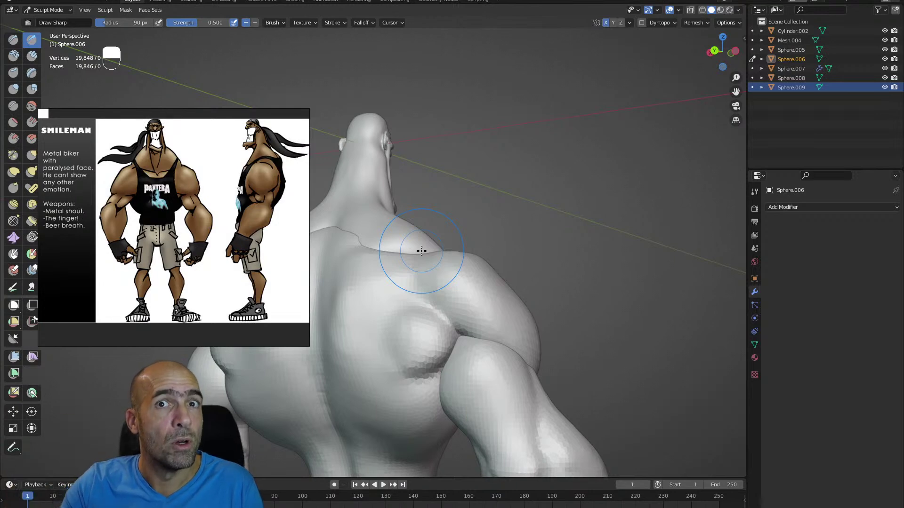
left_click_drag(513, 241, 487, 270, "alt")
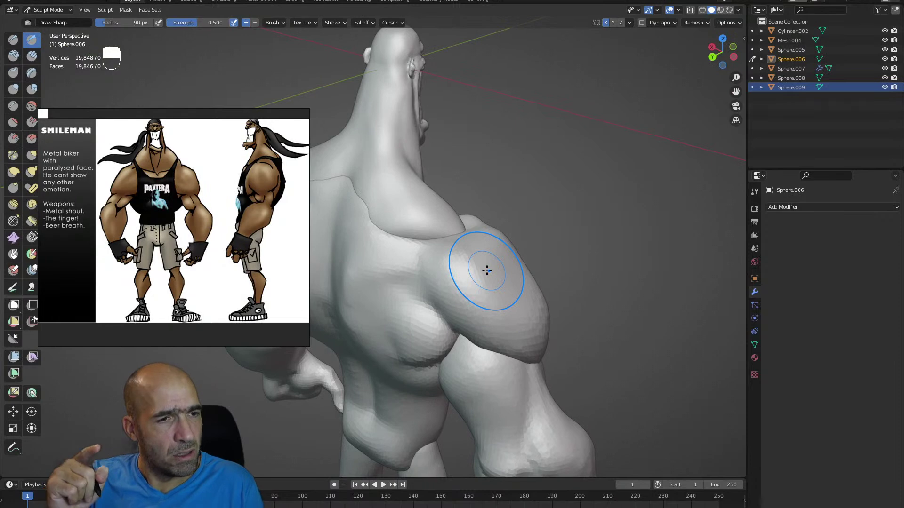
- Build up the shoulder blade and upper back muscles with Clay Strips, carving their separations with inverted Draw Sharp
key("2")
mouse_move(343, 283)
left_mouse_down()
mouse_move(394, 262)
mouse_move(393, 271)
mouse_move(508, 242)
left_mouse_up()
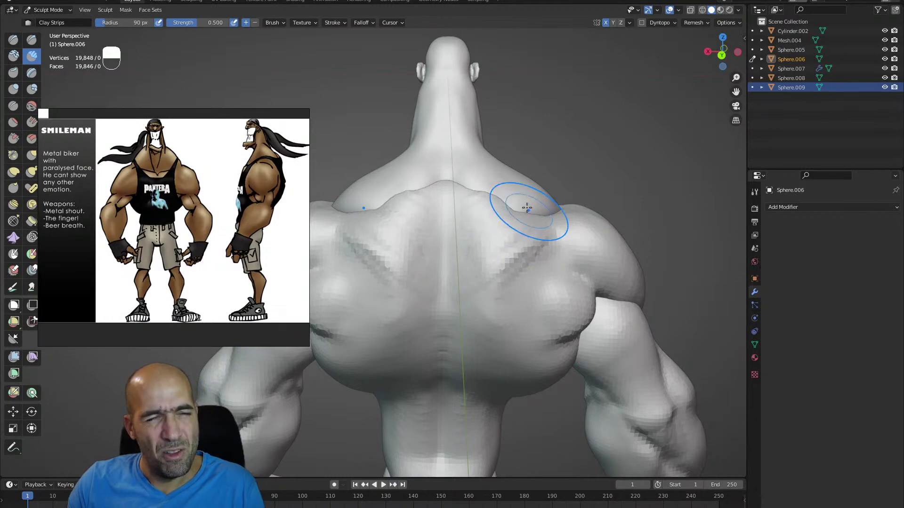
key("1")
mouse_move(470, 191)
left_mouse_down("ctrl")
mouse_move(462, 185)
mouse_move(445, 196)
mouse_move(443, 306)
mouse_move(490, 254)
left_mouse_up("ctrl")
key("2")
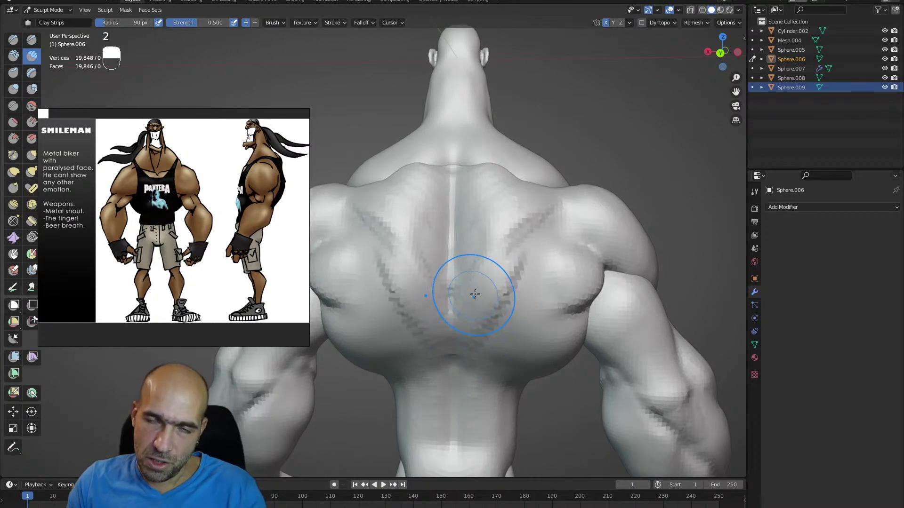
left_click_drag(505, 306, 523, 262)
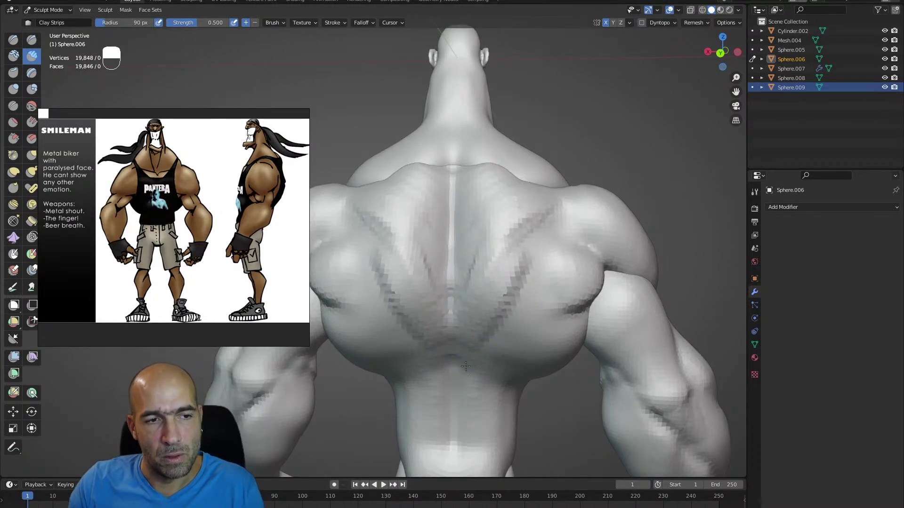
- Build up the lower back muscles on both sides of the spine down to the buttocks with Clay Strips
left_click_drag(594, 278, 585, 275, "alt")
middle_click_drag(578, 321, 548, 270)
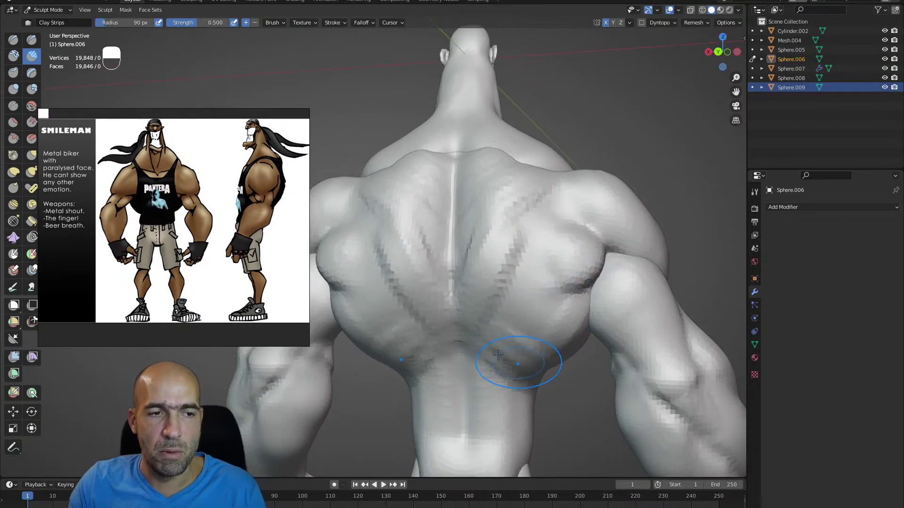
middle_click_drag(539, 388, 494, 307, "shift")
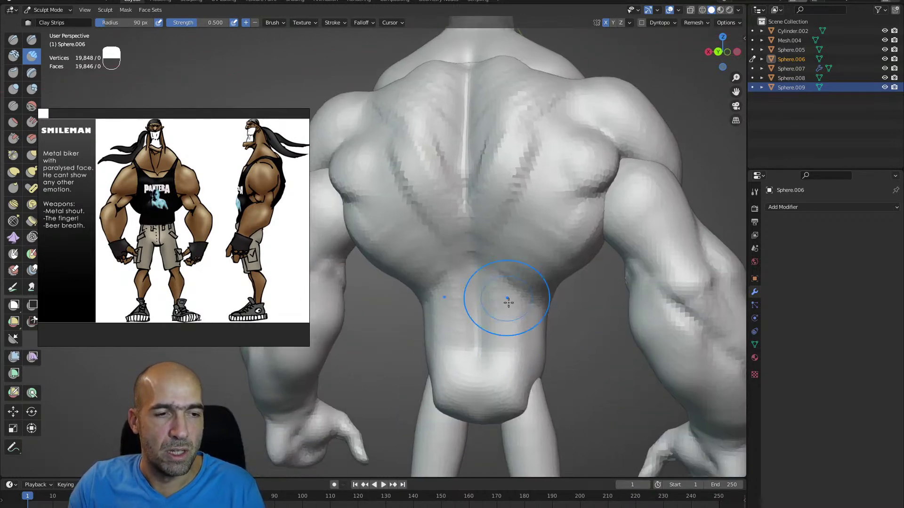
middle_click_drag(511, 383, 504, 322, "shift")
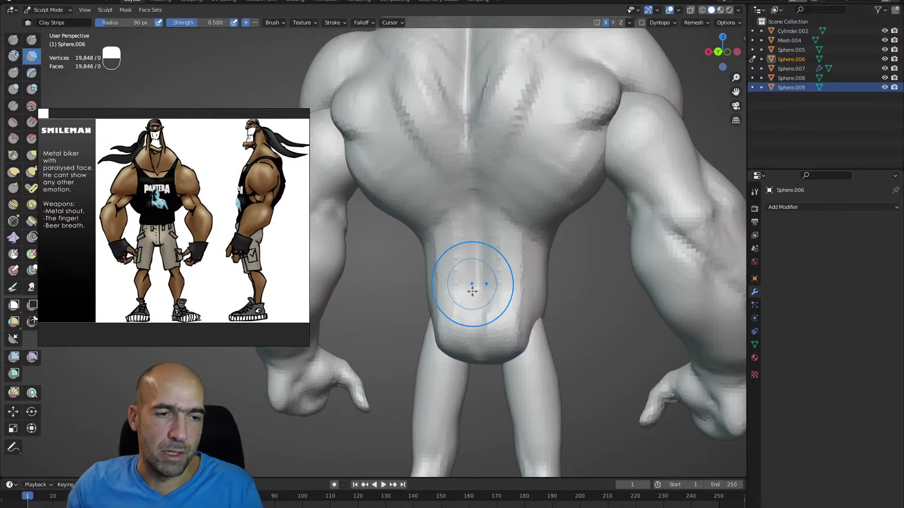
middle_click_drag(544, 317, 532, 303)
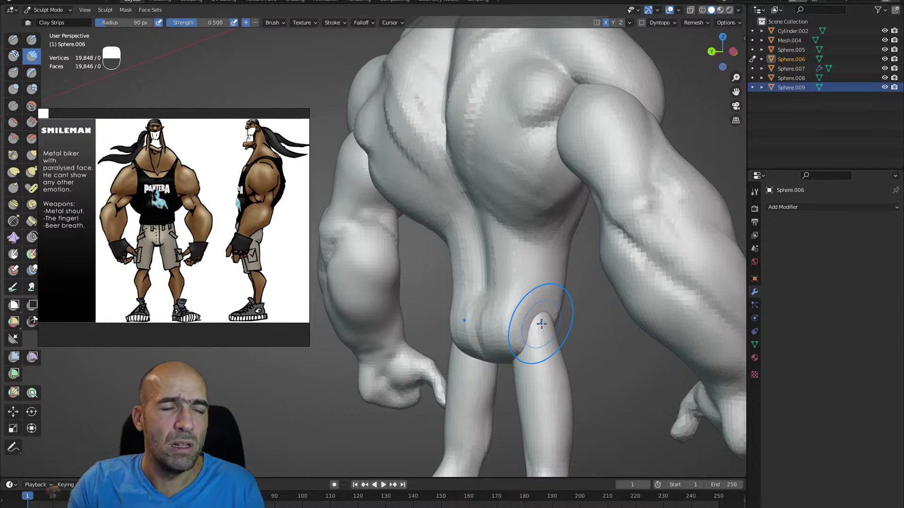
mouse_move(611, 242)
middle_mouse_down("alt+shift")
mouse_move(590, 305)
mouse_move(589, 249)
middle_mouse_up("alt+shift")
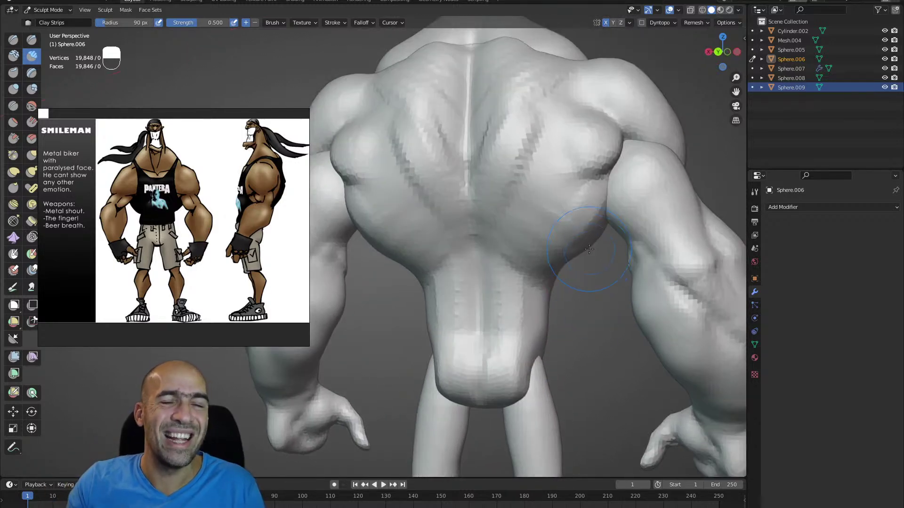
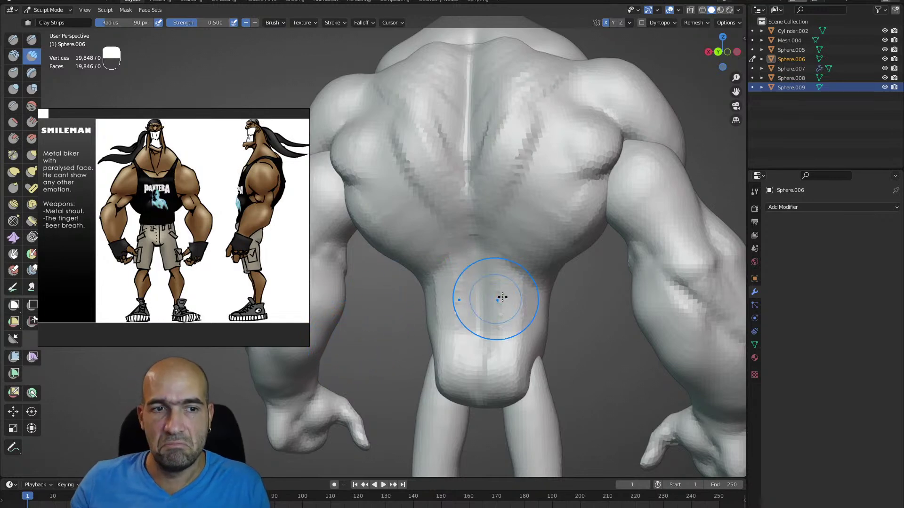
- Switch to the arms mesh and sharpen the elbow forms with Draw Sharp at a 57 px radius
key("shift+alt")
mouse_move(669, 275)
left_mouse_down("alt+shift")
mouse_move(643, 275)
mouse_move(626, 293)
left_mouse_up("alt+shift")
left_click_drag(627, 292, 626, 275, "ctrl+alt")
key("1")
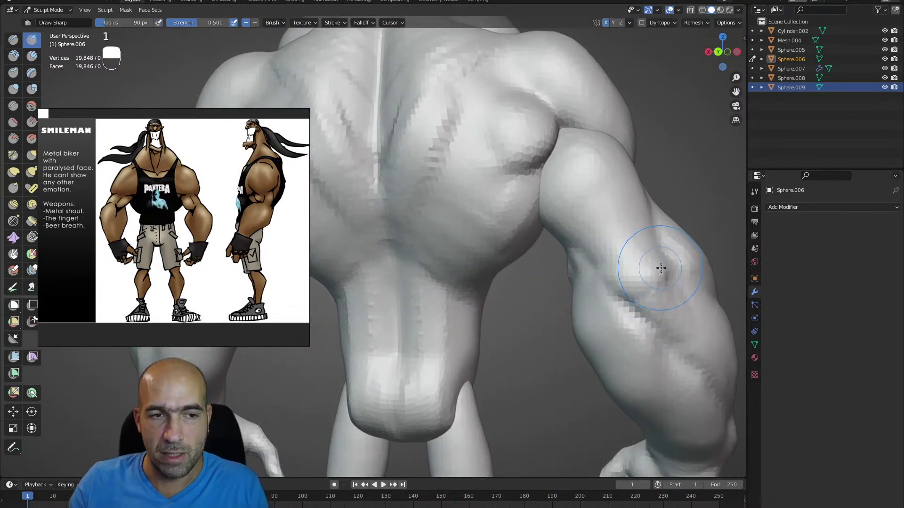
key("1")
key("bracketleft")
key("bracketleft")
key("bracketleft")
key("bracketleft")
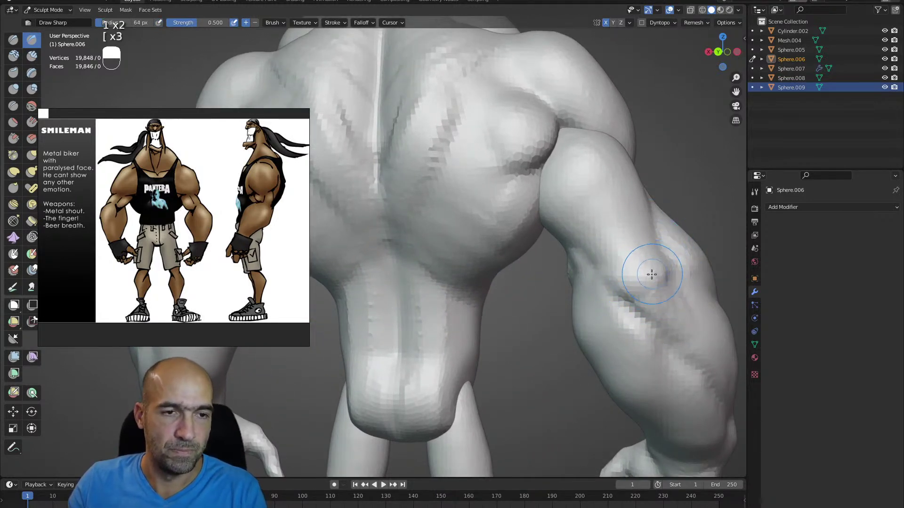
key("alt+q")
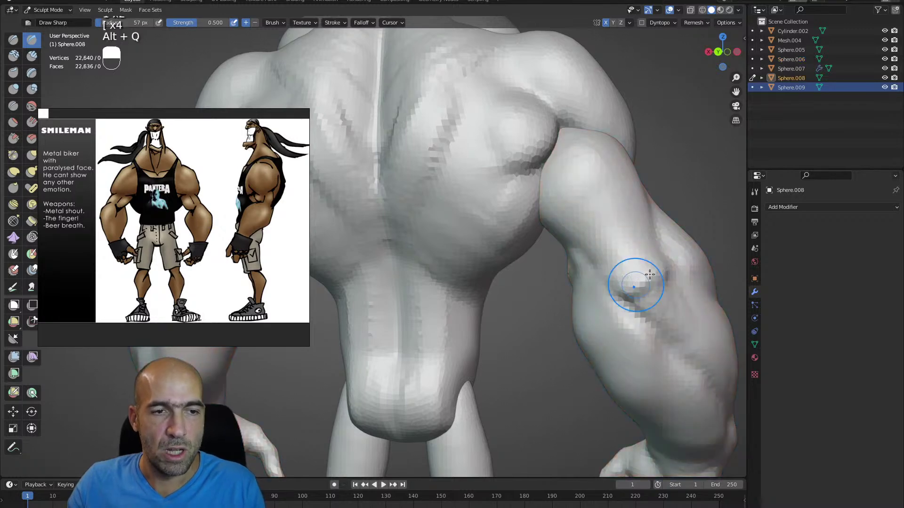
mouse_move(640, 301)
left_mouse_down()
mouse_move(676, 313)
mouse_move(675, 298)
left_mouse_up()
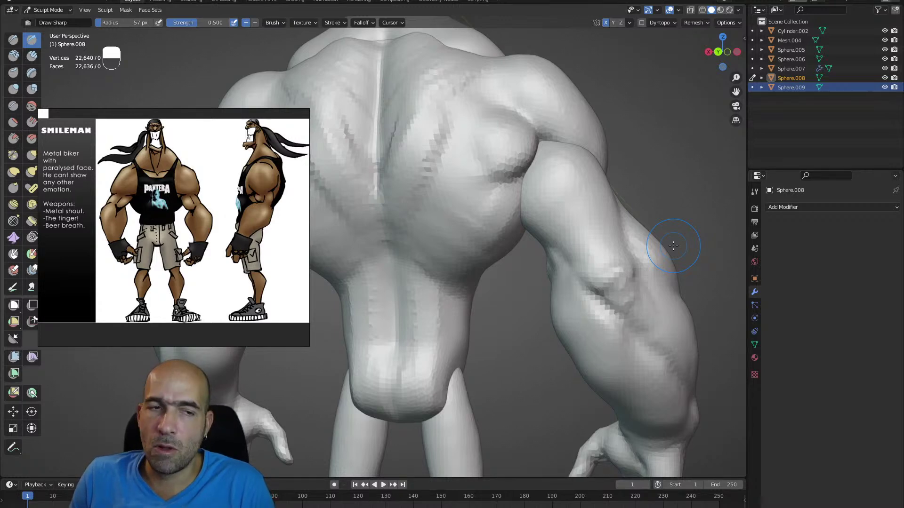
- Switch to the shoes mesh and replace the stray heel face set with a single face set created from visible
mouse_move(614, 311)
left_mouse_down("ctrl+alt")
mouse_move(525, 410)
mouse_move(551, 129)
left_mouse_up("ctrl+alt")
left_click_drag(586, 263, 478, 264, "alt")
mouse_move(621, 252)
left_mouse_down("alt+shift")
mouse_move(523, 277)
mouse_move(556, 241)
mouse_move(572, 241)
left_mouse_up("alt+shift")
left_click_drag(572, 241, 509, 248, "alt+shift")
key("alt+q")
left_click_drag(586, 327, 643, 325, "alt")
mouse_move(643, 325)
left_mouse_down("alt+shift")
mouse_move(582, 327)
mouse_move(635, 289)
left_mouse_up("alt+shift")
left_click_drag(635, 290, 624, 250, "ctrl+alt")
left_click_drag(614, 339, 524, 347, "alt+shift")
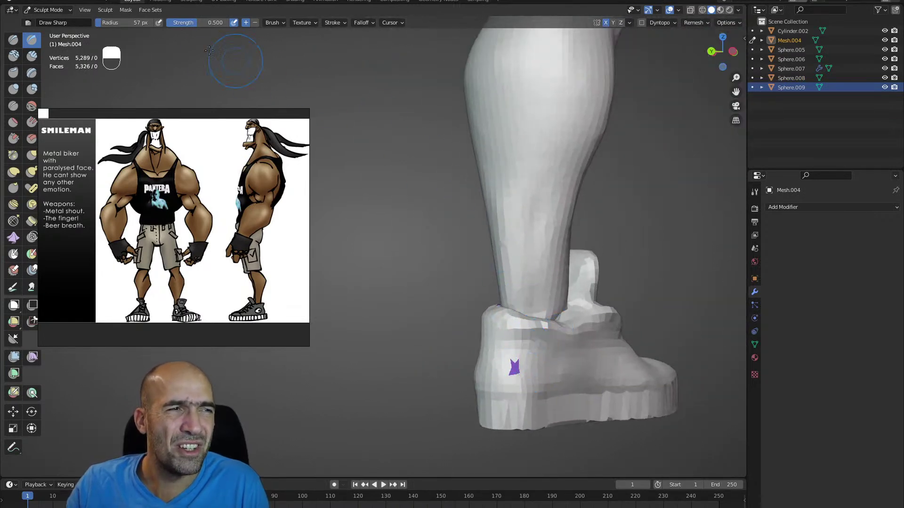
left_click(152, 10)
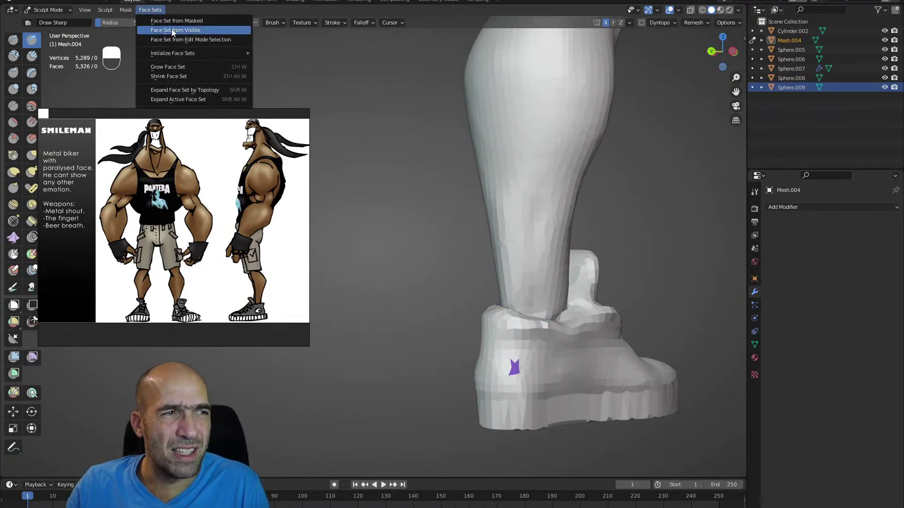
left_click(178, 31)
- Refine the shoe's heel and ankle collar with the Grab brush at a 77 px radius
left_click_drag(565, 222, 520, 349, "alt")
left_click_drag(546, 304, 560, 293, "alt")
key("alt+q")
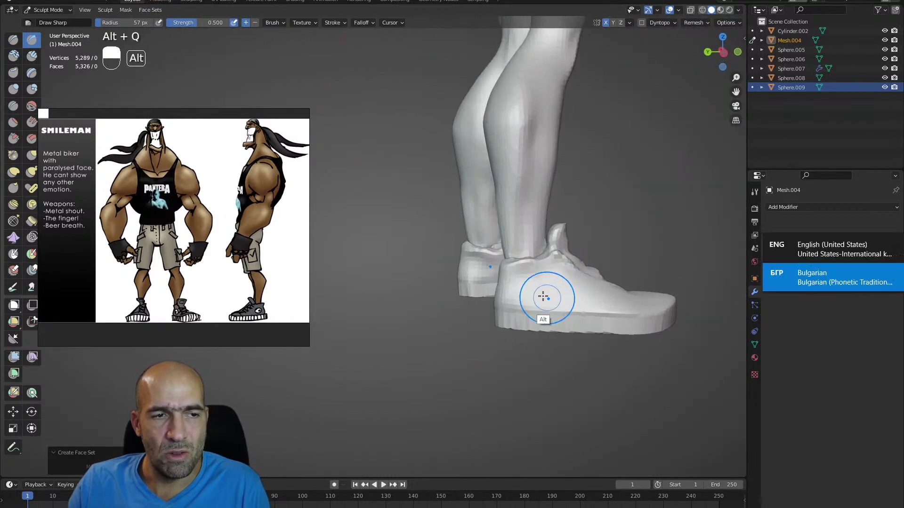
key("ctrl+Tab")
left_click_drag(554, 325, 541, 292, "alt")
key("g")
key("bracketright")
key("bracketright")
key("bracketright")
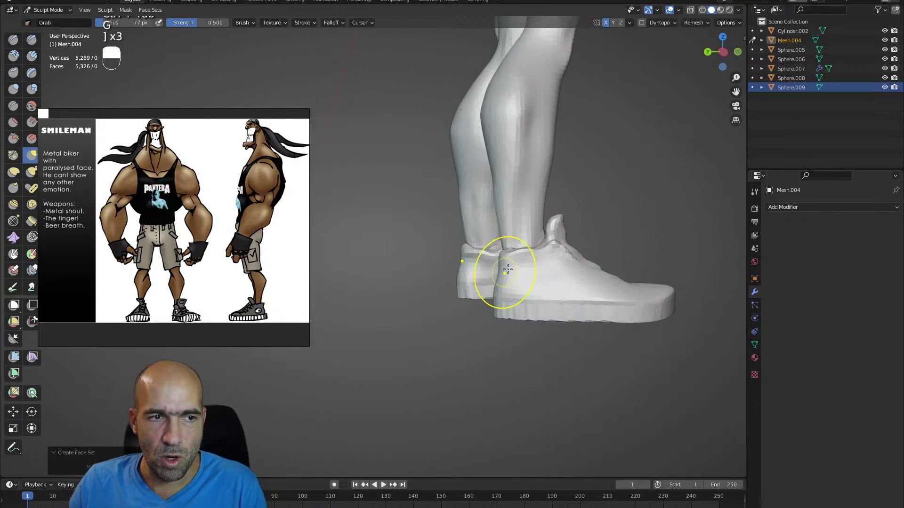
left_click_drag(537, 258, 500, 260, "alt+shift")
mouse_move(518, 274)
left_mouse_down("ctrl+alt")
mouse_move(524, 247)
mouse_move(560, 269)
mouse_move(525, 282)
mouse_move(518, 267)
left_mouse_up("ctrl+alt")
mouse_move(518, 267)
left_mouse_down("alt")
mouse_move(474, 271)
mouse_move(495, 269)
left_mouse_up("alt")
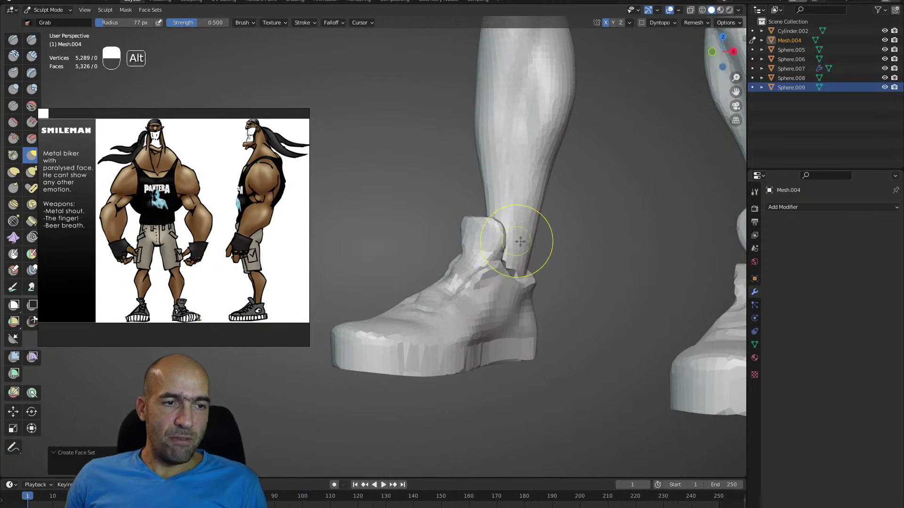
- Switch to the legs mesh and reshape the lower leg at the ankle with the Grab brush at a 77 px radius
key("alt+q")
key("g")
scroll(527, 262, "down", 2)
left_click_drag(502, 265, 500, 286)
mouse_move(527, 267)
middle_mouse_down()
mouse_move(510, 278)
mouse_move(519, 293)
mouse_move(480, 238)
middle_mouse_up()
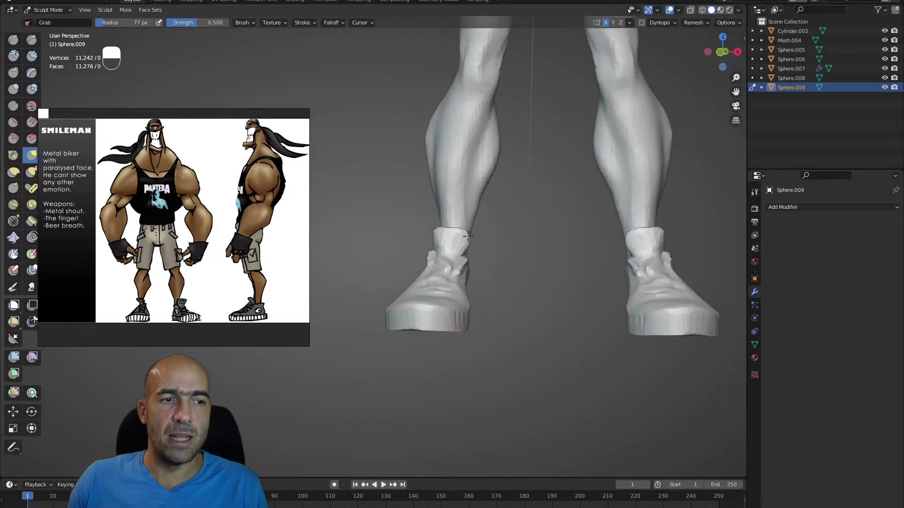
- Rough in the knee forms on the front of the legs with Clay Strips and Draw Sharp, smoothing the transitions
middle_click_drag(460, 206, 484, 242, "shift")
left_click_drag(500, 209, 492, 244, "alt+shift")
mouse_move(492, 245)
left_mouse_down("ctrl+alt")
mouse_move(487, 222)
mouse_move(504, 155)
mouse_move(485, 208)
left_mouse_up("ctrl+alt")
key("2")
mouse_move(497, 170)
left_mouse_down("alt+shift")
mouse_move(484, 246)
mouse_move(485, 223)
left_mouse_up("alt+shift")
mouse_move(486, 266)
left_mouse_down("alt")
mouse_move(498, 269)
mouse_move(504, 232)
mouse_move(546, 268)
mouse_move(541, 292)
mouse_move(582, 288)
left_mouse_up("alt")
key("1")
left_click_drag(562, 237, 556, 278, "shift")
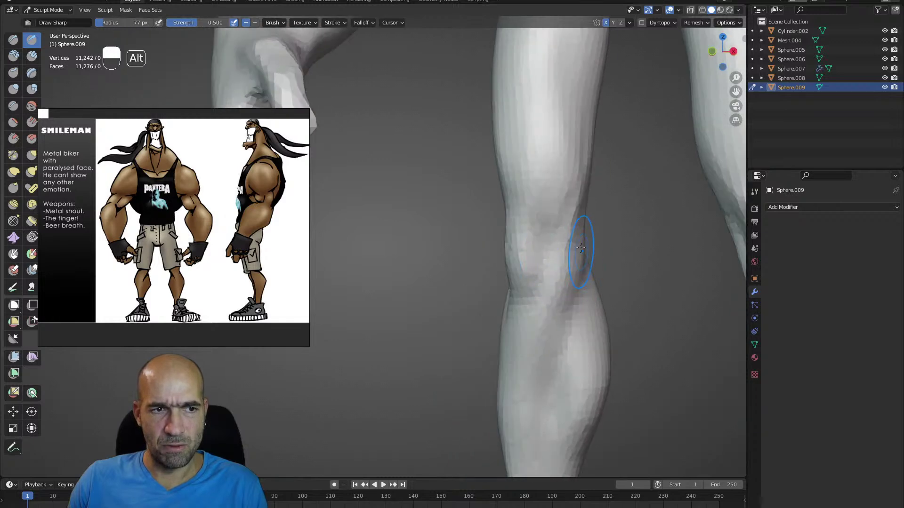
- Build up the kneecap and the sides of the knee with Clay Strips
key("2")
mouse_move(580, 244)
left_mouse_down()
mouse_move(562, 306)
mouse_move(574, 299)
left_mouse_up()
mouse_move(602, 232)
left_mouse_down("alt")
mouse_move(580, 230)
mouse_move(557, 312)
left_mouse_up("alt")
left_click_drag(624, 278, 579, 275, "alt")
left_click_drag(531, 367, 572, 375, "alt")
mouse_move(529, 266)
left_mouse_down()
mouse_move(504, 326)
mouse_move(516, 316)
left_mouse_up()
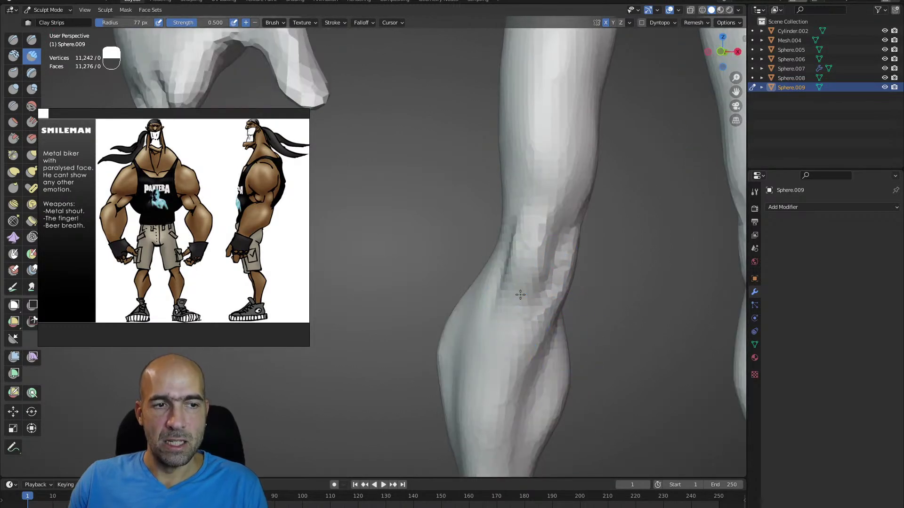
- Sharpen the edges below the kneecap and along the shin with Draw Sharp, smoothing around the knee
key("1")
mouse_move(549, 264)
left_mouse_down()
mouse_move(515, 262)
mouse_move(546, 285)
mouse_move(523, 376)
left_mouse_up()
mouse_move(494, 242)
left_mouse_down("shift")
mouse_move(511, 282)
mouse_move(530, 285)
left_mouse_up("shift")
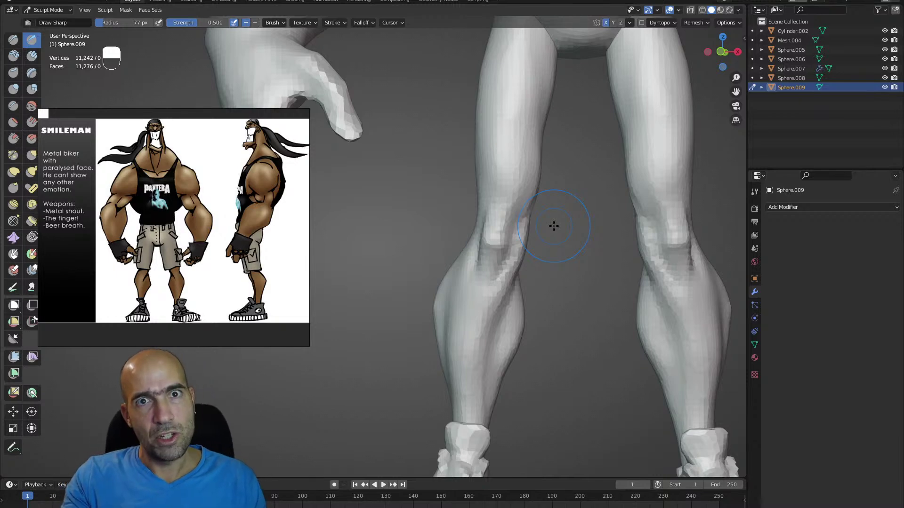
- Flatten the planes of the calves and upper shins with the Scrape/Peaks brush
key("alt")
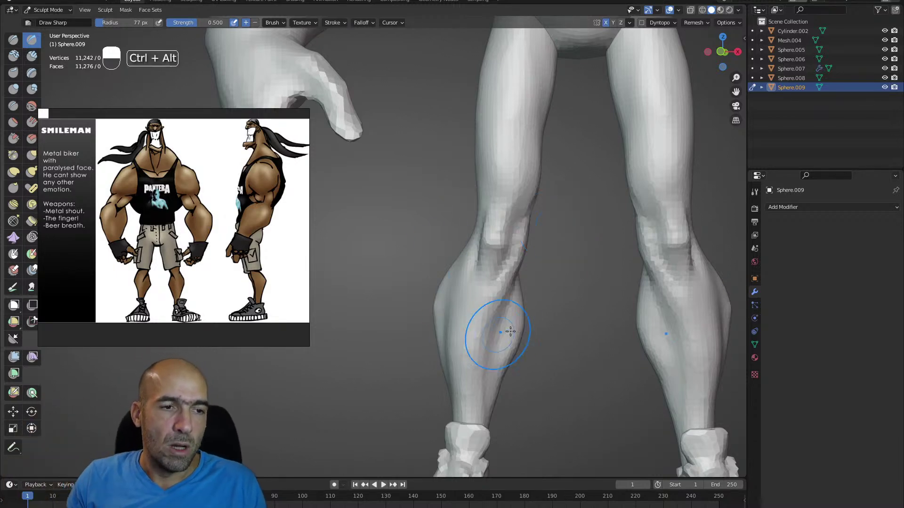
scroll(508, 334, "down", 1)
key("3")
mouse_move(528, 329)
left_mouse_down("alt")
mouse_move(508, 328)
mouse_move(509, 319)
mouse_move(505, 398)
left_mouse_up("alt")
middle_click_drag(505, 399, 502, 311)
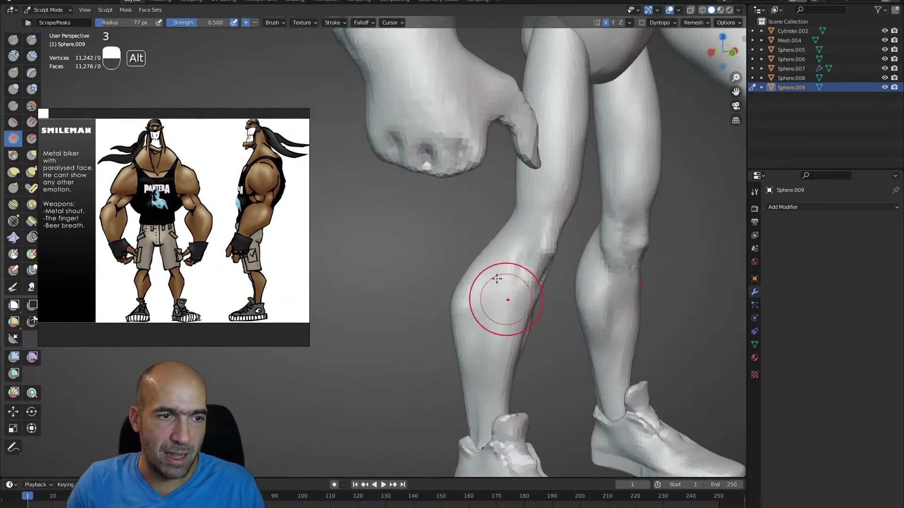
mouse_move(516, 387)
middle_mouse_down()
mouse_move(485, 268)
mouse_move(504, 220)
middle_mouse_up()
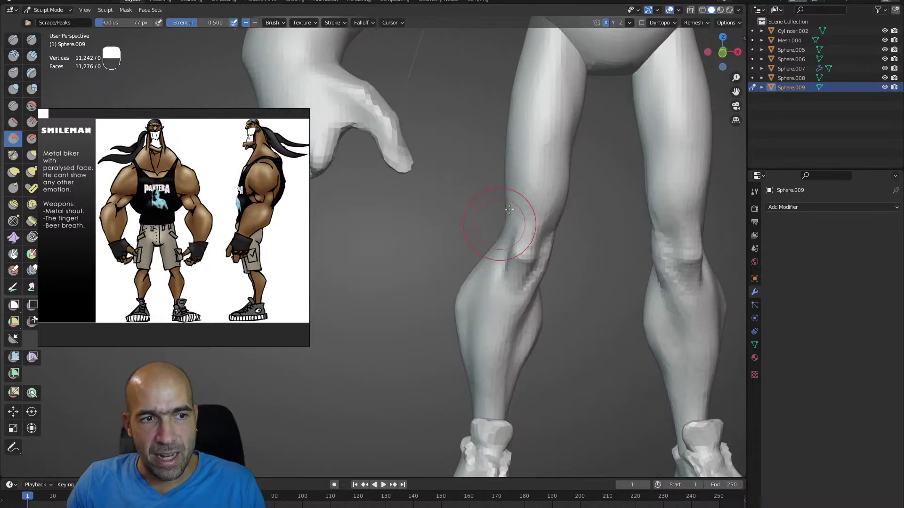
middle_click_drag(529, 272, 535, 306, "alt")
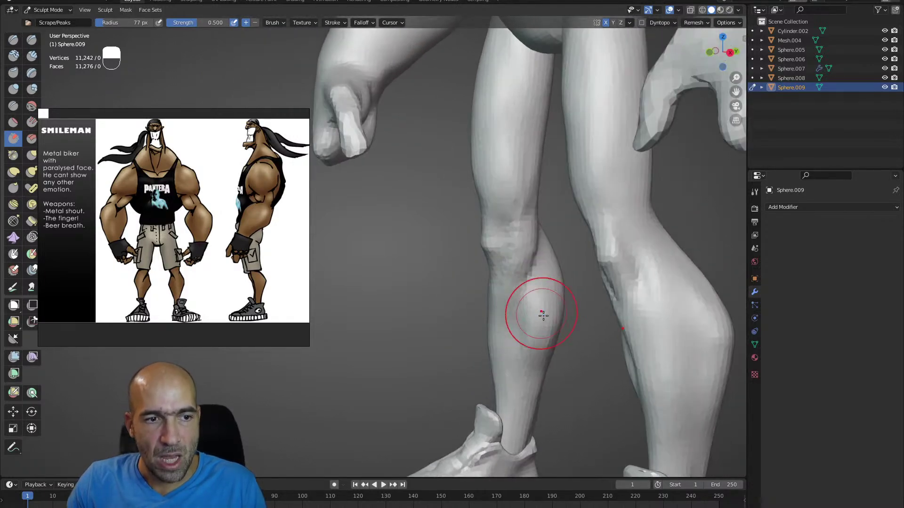
- Define the inner calf muscle's edge with Draw Sharp and smooth the lower calf
key("1")
mouse_move(540, 324)
left_mouse_down()
mouse_move(552, 328)
mouse_move(541, 345)
mouse_move(546, 287)
left_mouse_up()
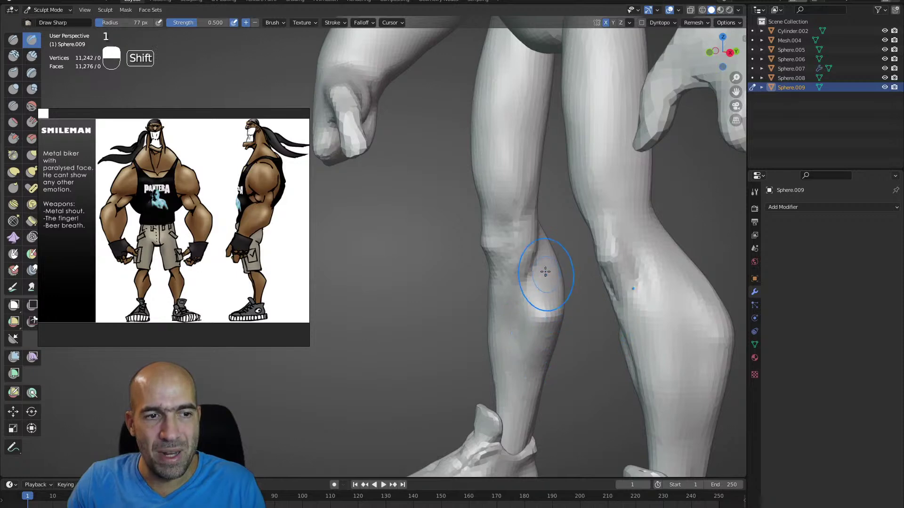
middle_click_drag(576, 320, 525, 353, "alt")
left_click_drag(524, 353, 521, 377, "shift")
- Switch to the arms mesh and reposition the thumb with the Grab brush at a 94 px radius
middle_click_drag(521, 377, 519, 304, "alt")
left_click_drag(519, 304, 575, 293, "ctrl+alt")
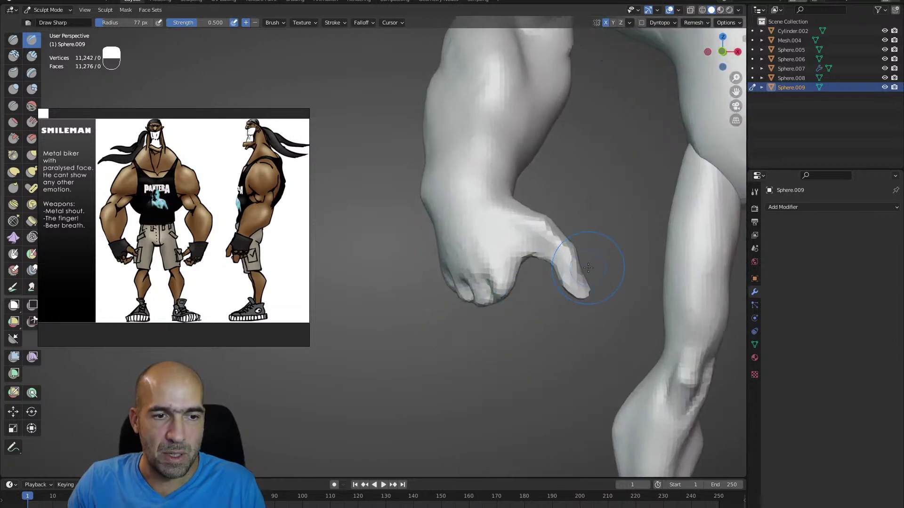
middle_click_drag(588, 267, 590, 280, "alt")
key("g")
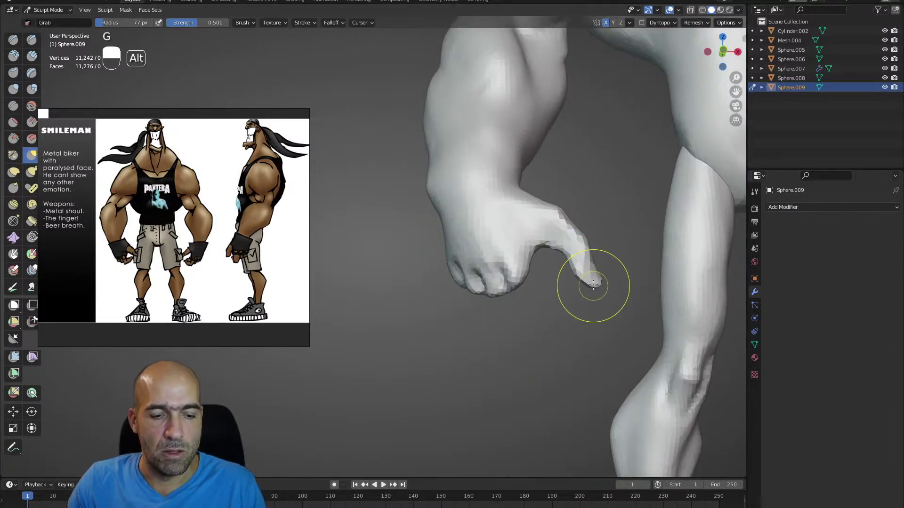
key("alt+q")
key("bracketright")
key("bracketright")
left_click_drag(597, 288, 566, 257)
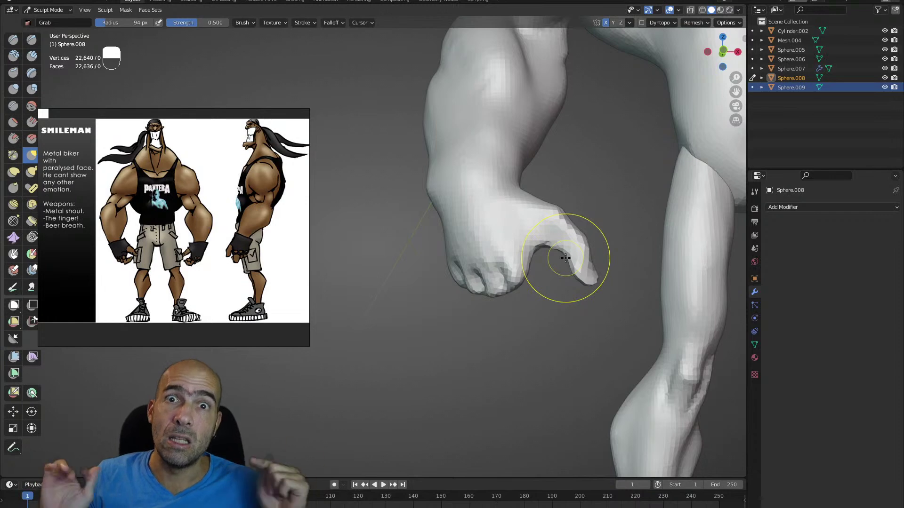
- Define the muscle ridges along the inner forearm from elbow to wrist with inverted Draw Sharp strokes
left_click_drag(576, 152, 571, 167, "alt")
left_click_drag(569, 128, 566, 203, "alt+shift")
key("2")
key("1")
left_click_drag(525, 160, 518, 221, "ctrl")
left_click_drag(549, 221, 531, 224, "alt")
left_click_drag(520, 162, 514, 216, "ctrl")
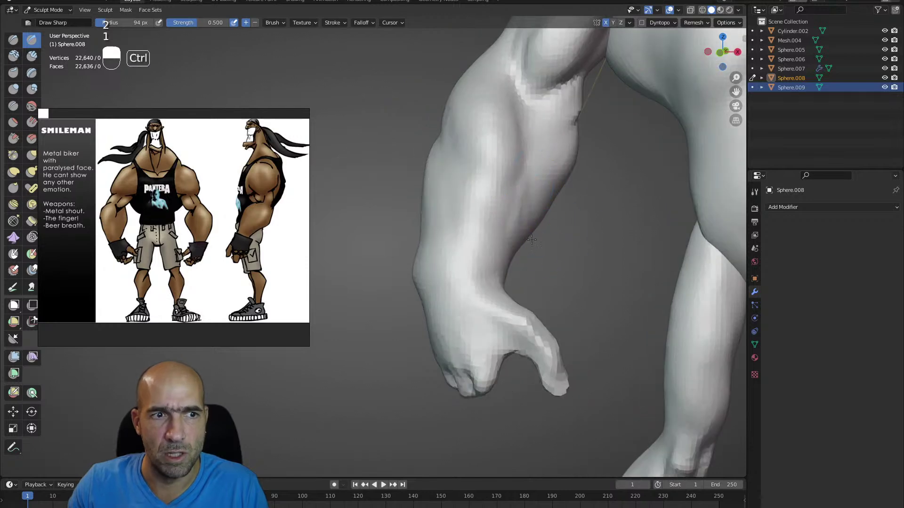
mouse_move(532, 185)
left_mouse_down("ctrl")
mouse_move(517, 231)
mouse_move(558, 236)
mouse_move(485, 275)
left_mouse_up("ctrl")
- Build up the outer forearm muscle with Clay Strips and refine its edges with Draw Sharp
key("g")
mouse_move(431, 269)
middle_mouse_down()
mouse_move(454, 263)
mouse_move(439, 224)
middle_mouse_up()
key("2")
left_click_drag(438, 224, 445, 230)
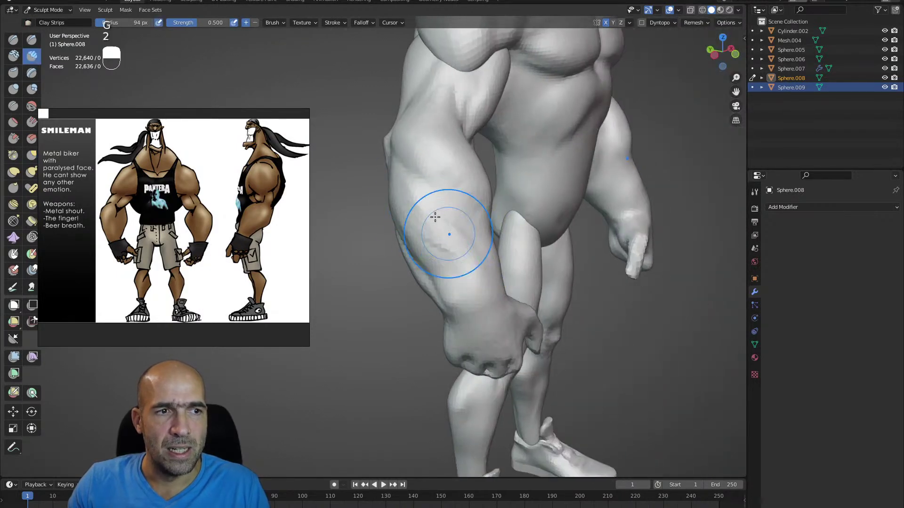
middle_click_drag(501, 221, 433, 176)
key("1")
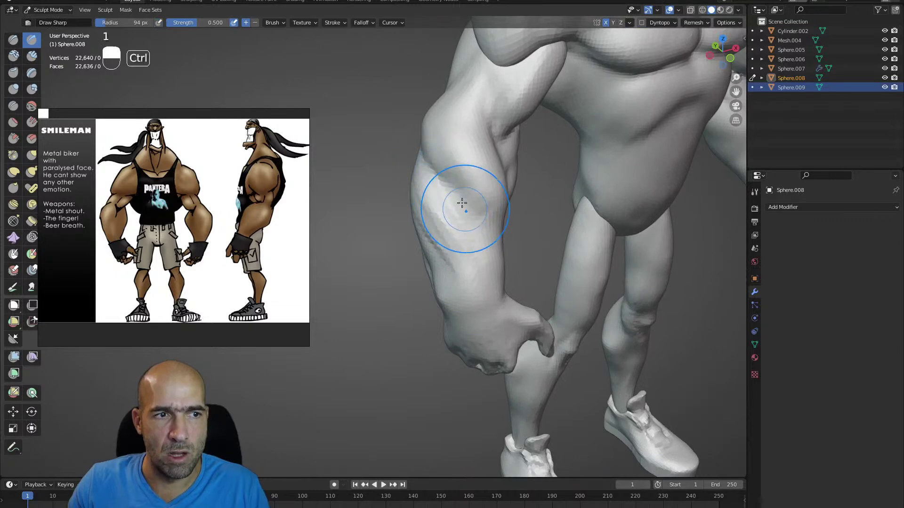
mouse_move(513, 225)
middle_mouse_down()
mouse_move(460, 191)
mouse_move(495, 246)
mouse_move(476, 230)
middle_mouse_up()
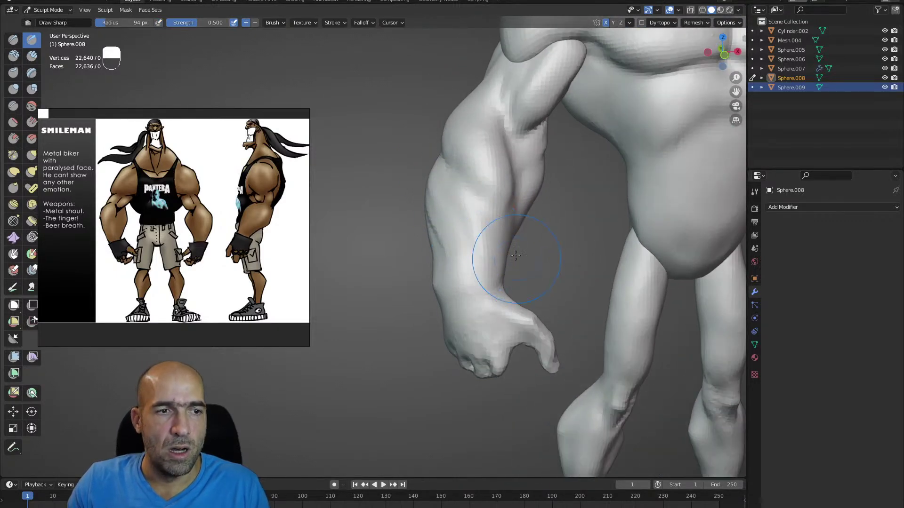
mouse_move(495, 290)
middle_mouse_down()
mouse_move(499, 250)
mouse_move(504, 299)
mouse_move(529, 283)
mouse_move(520, 293)
mouse_move(539, 296)
mouse_move(515, 282)
middle_mouse_up()
- Reshape the outer arm silhouette around the elbow with the Grab brush at a 127 px radius
key("g")
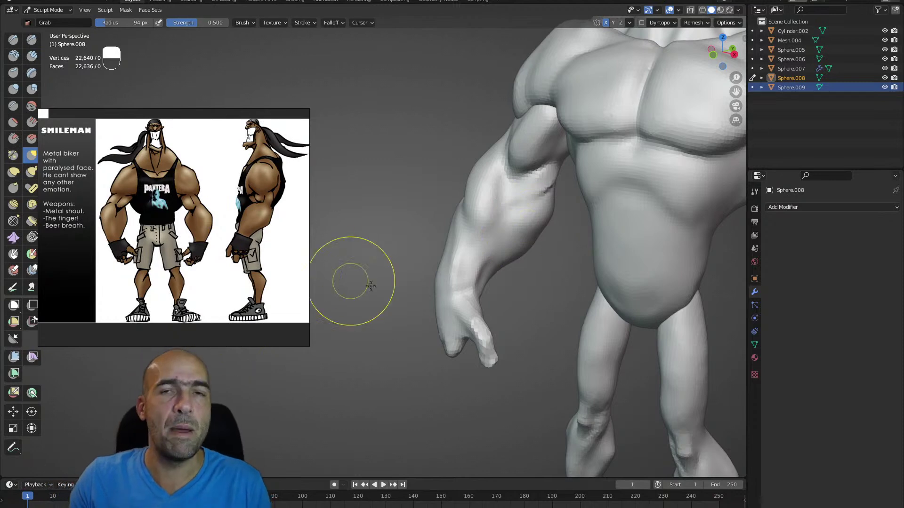
middle_click_drag(339, 272, 452, 197)
key("g")
key("bracketright")
key("bracketright")
key("bracketright")
mouse_move(504, 162)
left_mouse_down()
mouse_move(536, 163)
mouse_move(542, 143)
mouse_move(532, 147)
left_mouse_up()
mouse_move(529, 148)
left_mouse_down("alt")
mouse_move(561, 150)
mouse_move(527, 158)
mouse_move(565, 153)
mouse_move(530, 136)
left_mouse_up("alt")
left_click_drag(530, 136, 505, 130, "alt")
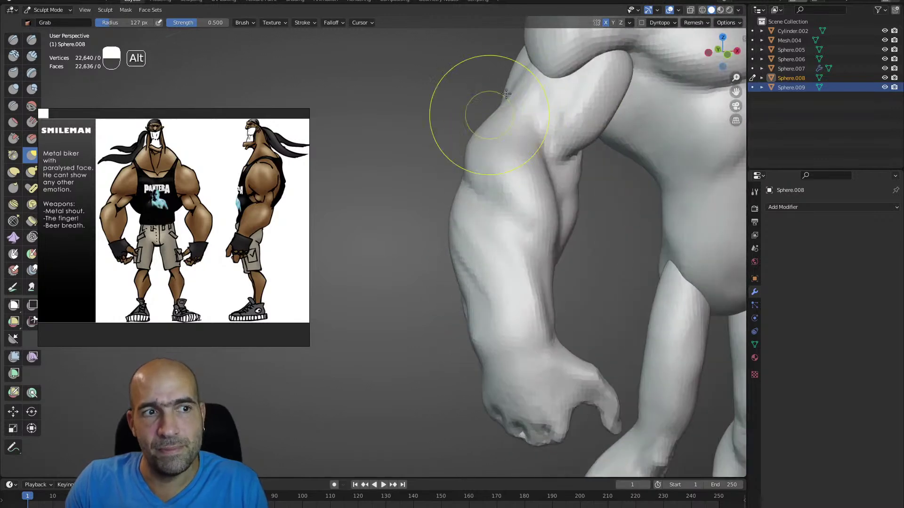
- Build up the top of the triceps on the back of the upper arm with Clay Strips at a 91 px radius
mouse_move(522, 85)
left_mouse_down("alt+shift")
mouse_move(526, 146)
mouse_move(491, 132)
mouse_move(537, 146)
mouse_move(631, 141)
left_mouse_up("alt+shift")
mouse_move(511, 140)
left_mouse_down("alt+shift")
mouse_move(516, 183)
mouse_move(470, 157)
left_mouse_up("alt+shift")
key("2")
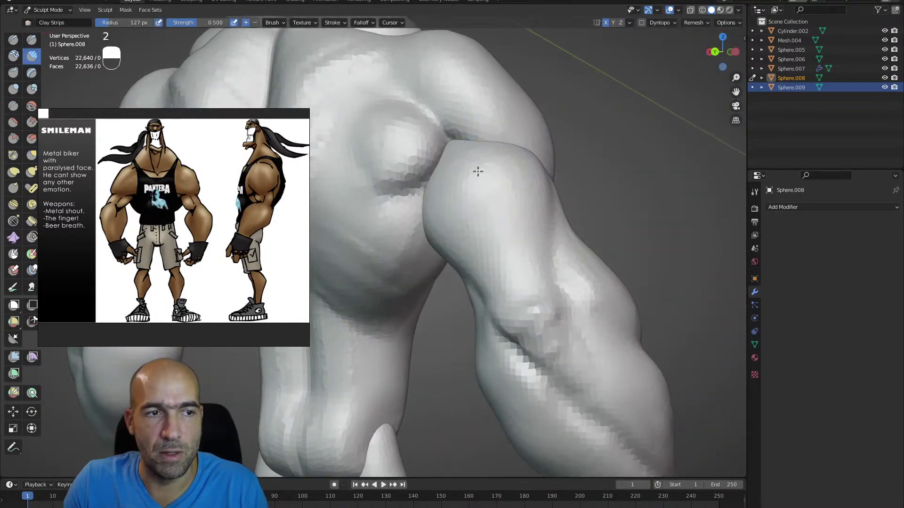
left_click_drag(543, 167, 541, 190, "alt")
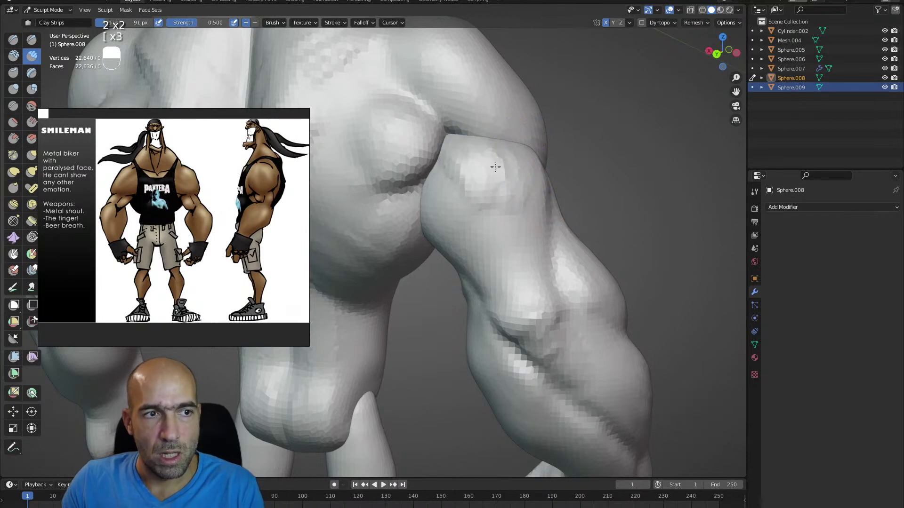
left_click_drag(553, 210, 545, 192, "alt")
- Carve the triceps separation and the tendon running down to the elbow with Draw Sharp
key("1")
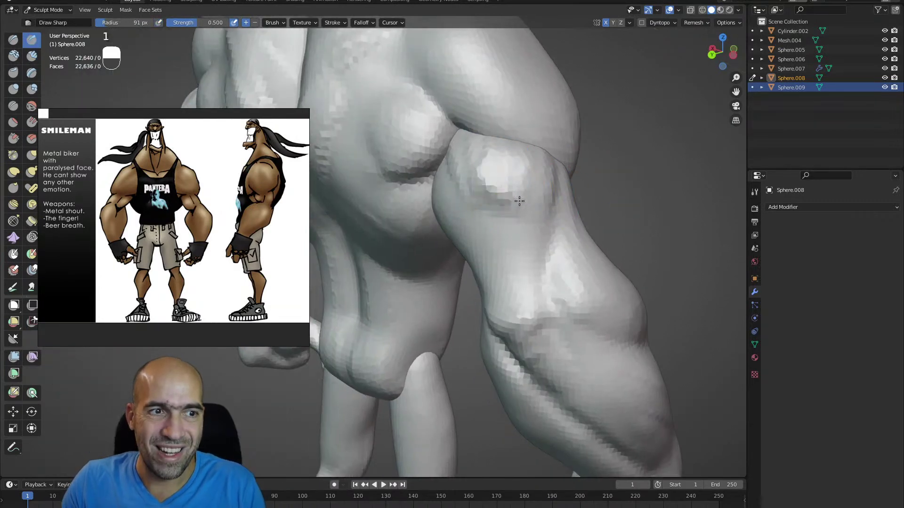
left_click_drag(556, 241, 540, 247, "alt")
mouse_move(541, 202)
left_mouse_down()
mouse_move(532, 283)
mouse_move(522, 252)
left_mouse_up()
left_click_drag(540, 212, 524, 325, "ctrl")
left_click_drag(541, 277, 561, 268, "alt")
mouse_move(539, 254)
left_mouse_down("ctrl")
mouse_move(529, 317)
mouse_move(540, 306)
left_mouse_up("ctrl")
mouse_move(526, 233)
left_mouse_down()
mouse_move(537, 274)
mouse_move(513, 188)
mouse_move(474, 173)
mouse_move(436, 228)
mouse_move(458, 276)
mouse_move(426, 188)
mouse_move(430, 242)
left_mouse_up()
- Smooth and fill the inner triceps with Clay Strips, and adjust the elbow's side profile with Grab
key("2")
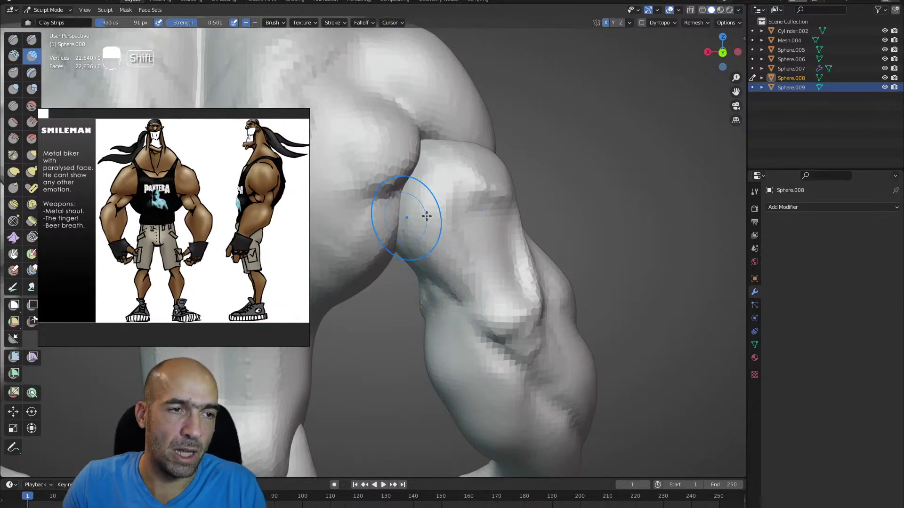
mouse_move(474, 177)
left_mouse_down("alt")
mouse_move(488, 217)
mouse_move(478, 255)
left_mouse_up("alt")
key("g")
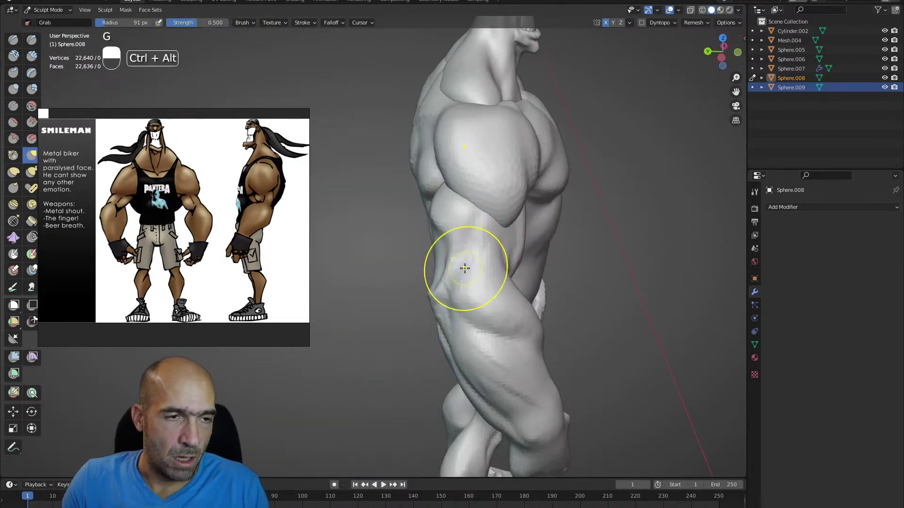
middle_click_drag(465, 264, 454, 265)
mouse_move(454, 269)
left_mouse_down("alt+shift")
mouse_move(490, 292)
mouse_move(479, 281)
left_mouse_up("alt+shift")
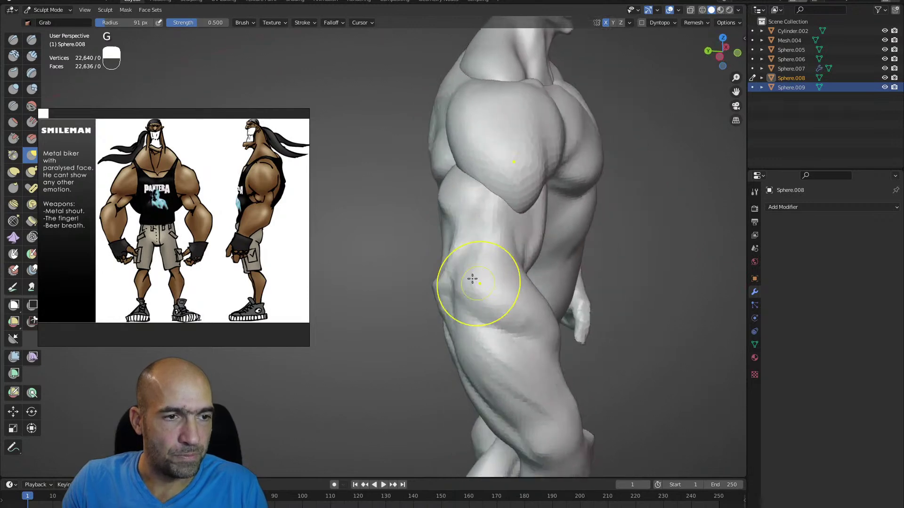
- Cut the crease across the upper outer forearm with Draw Sharp and build up the muscle around it with Clay Strips
key("1")
mouse_move(540, 339)
left_mouse_down("alt")
mouse_move(515, 323)
mouse_move(528, 325)
mouse_move(494, 323)
left_mouse_up("alt")
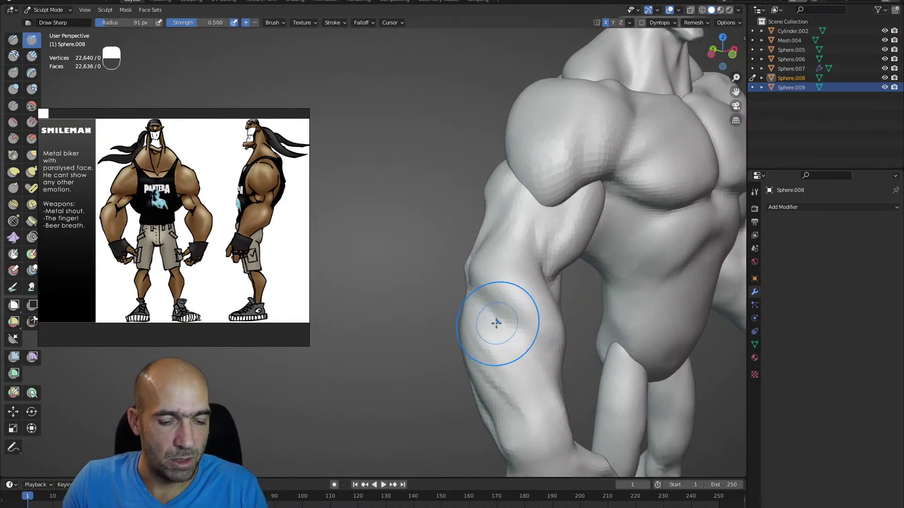
key("2")
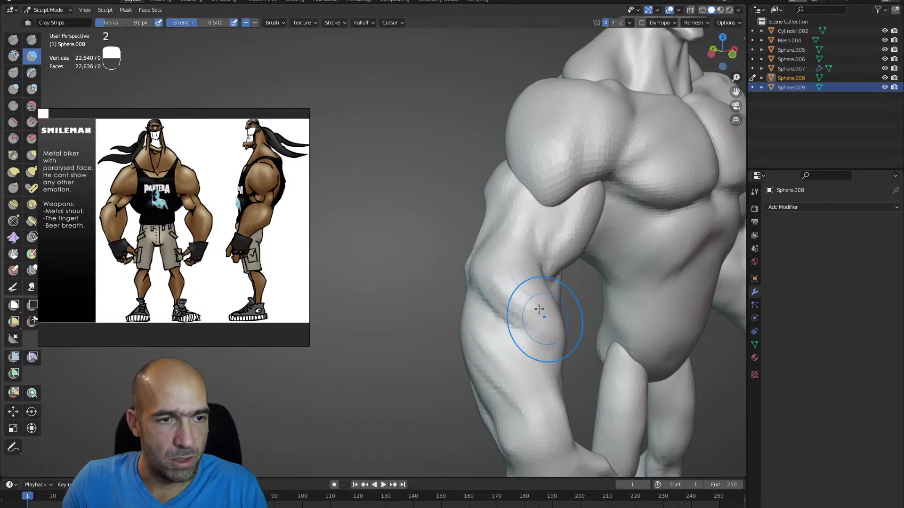
middle_click_drag(561, 289, 523, 255)
mouse_move(569, 294)
left_mouse_down("alt+shift")
mouse_move(563, 286)
mouse_move(529, 312)
mouse_move(556, 304)
mouse_move(549, 303)
mouse_move(559, 308)
mouse_move(520, 317)
mouse_move(505, 302)
left_mouse_up("alt+shift")
key("6")
key("2")
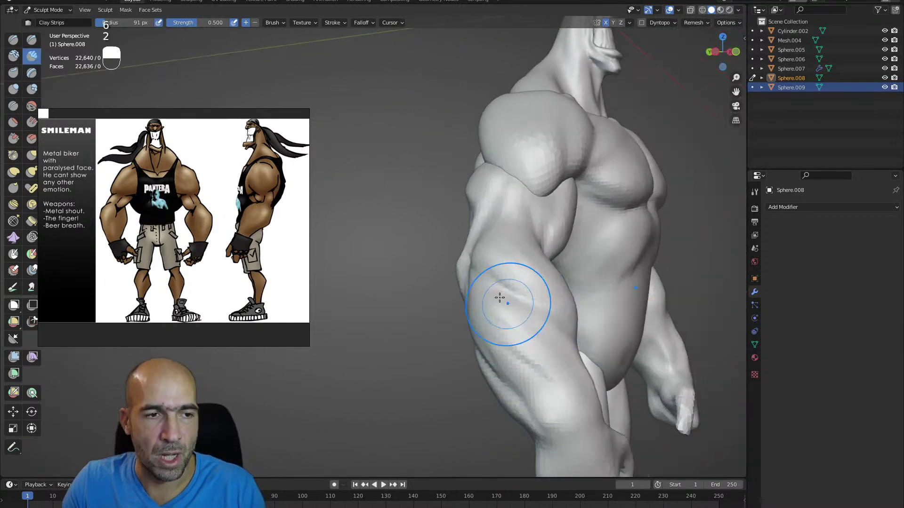
- Define the forearm extensor ridges below the elbow with Draw Sharp and fill toward the wrist with 72 px Clay Strips
left_click_drag(527, 347, 482, 277, "alt")
key("1")
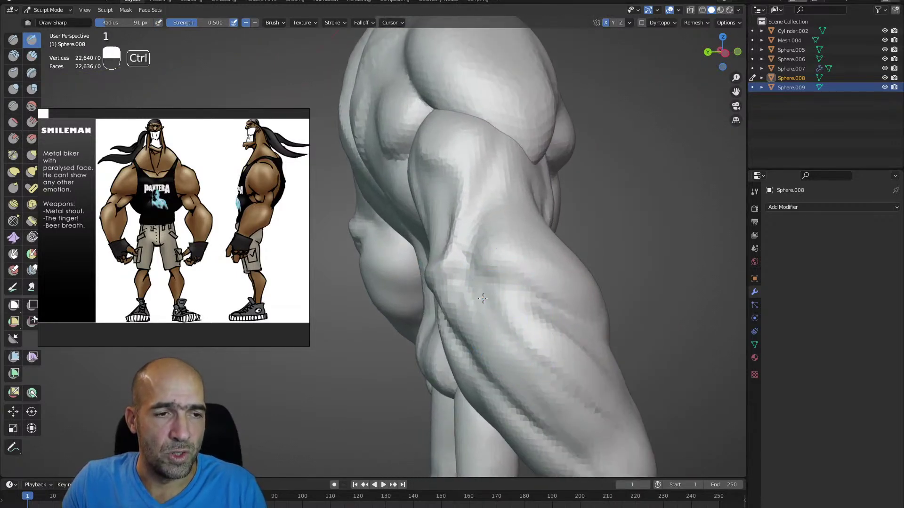
left_click_drag(490, 338, 522, 330, "alt")
left_click_drag(474, 313, 509, 372, "ctrl")
mouse_move(532, 353)
left_mouse_down("alt")
mouse_move(496, 349)
mouse_move(569, 366)
left_mouse_up("alt")
key("2")
left_click_drag(608, 405, 577, 330, "alt+shift")
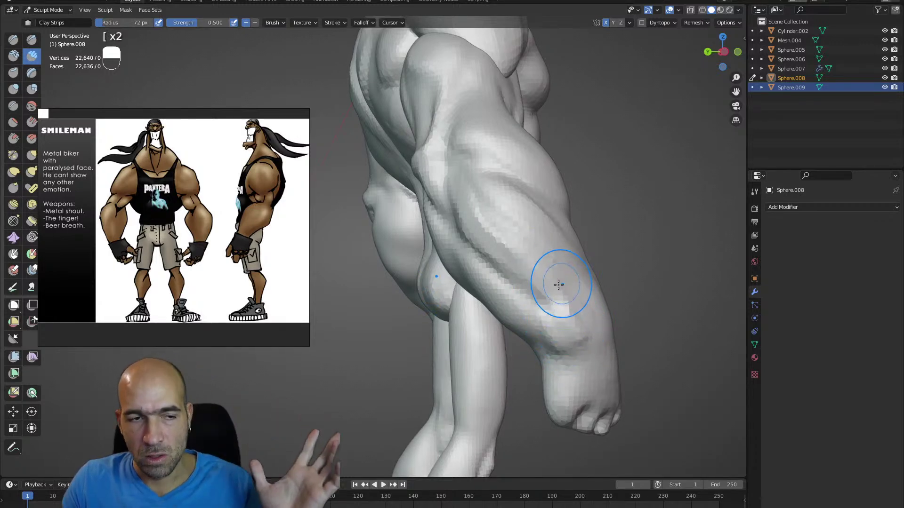
- Shape the inner wrist and palm with Clay Strips and Draw Sharp, smoothing the palm
mouse_move(568, 335)
middle_mouse_down()
mouse_move(508, 302)
mouse_move(480, 313)
middle_mouse_up()
key("g")
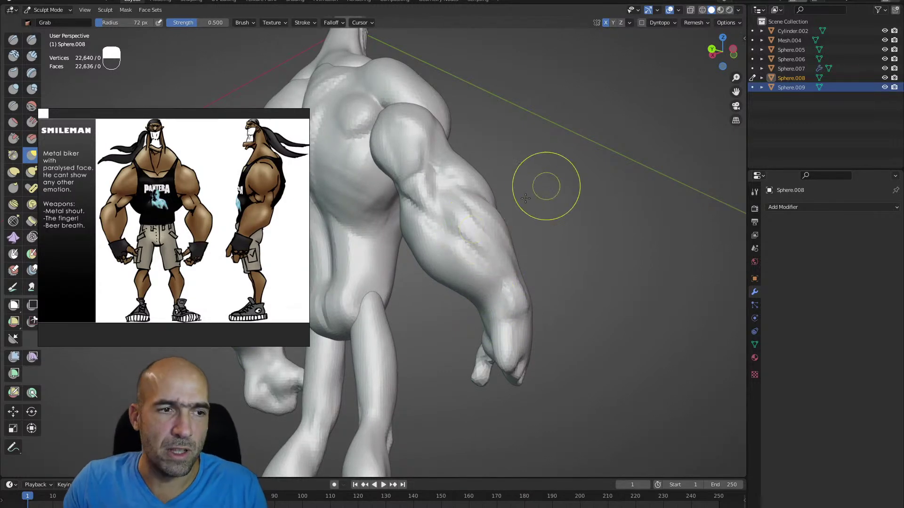
mouse_move(422, 237)
middle_mouse_down()
mouse_move(459, 278)
mouse_move(439, 294)
mouse_move(432, 327)
mouse_move(422, 317)
mouse_move(440, 299)
mouse_move(423, 295)
middle_mouse_up()
key("2")
key("1")
left_click_drag(393, 286, 445, 298, "ctrl")
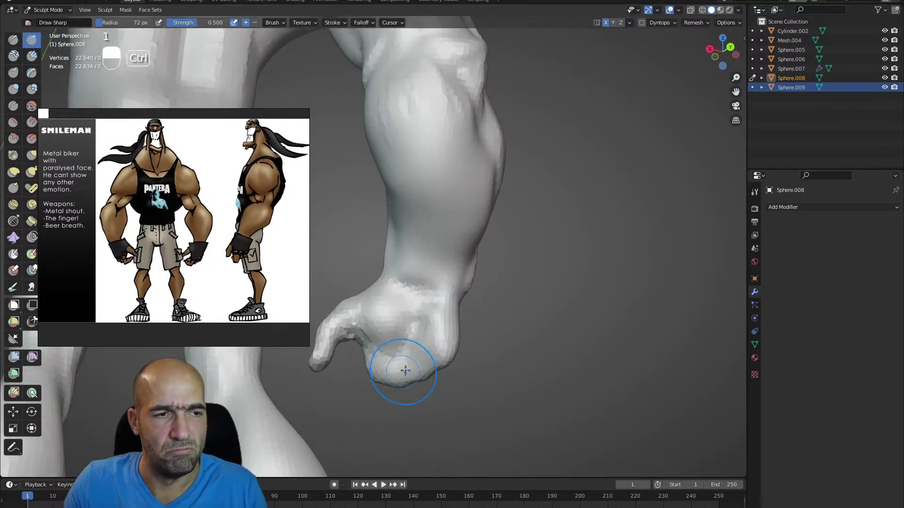
left_click_drag(402, 324, 410, 326, "shift")
mouse_move(432, 344)
left_mouse_down("alt+shift")
mouse_move(434, 323)
mouse_move(264, 317)
left_mouse_up("alt+shift")
mouse_move(419, 278)
left_mouse_down("ctrl+alt")
mouse_move(443, 345)
mouse_move(443, 291)
left_mouse_up("ctrl+alt")
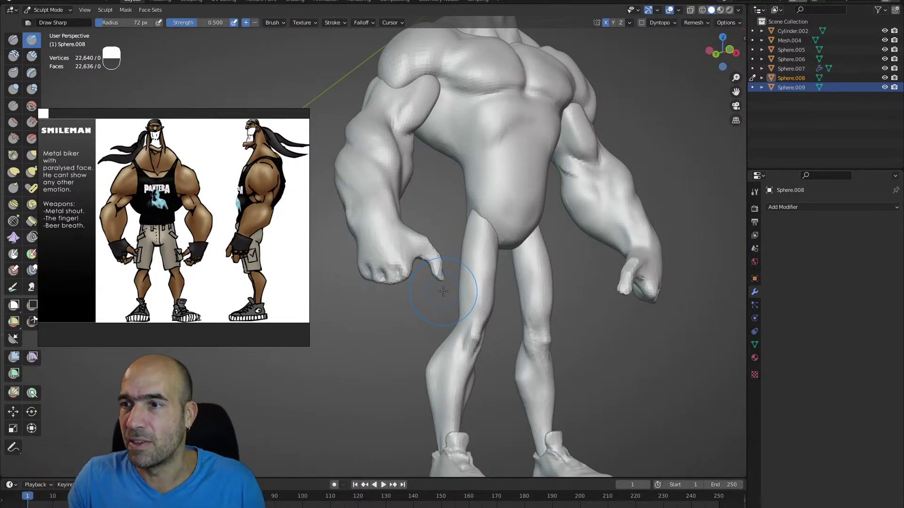
- Switch to the legs mesh and reshape the calf, shin and ankle in side view with Grab at a 197 px radius
left_click_drag(490, 279, 464, 279, "alt")
left_click_drag(448, 277, 485, 245, "alt+shift")
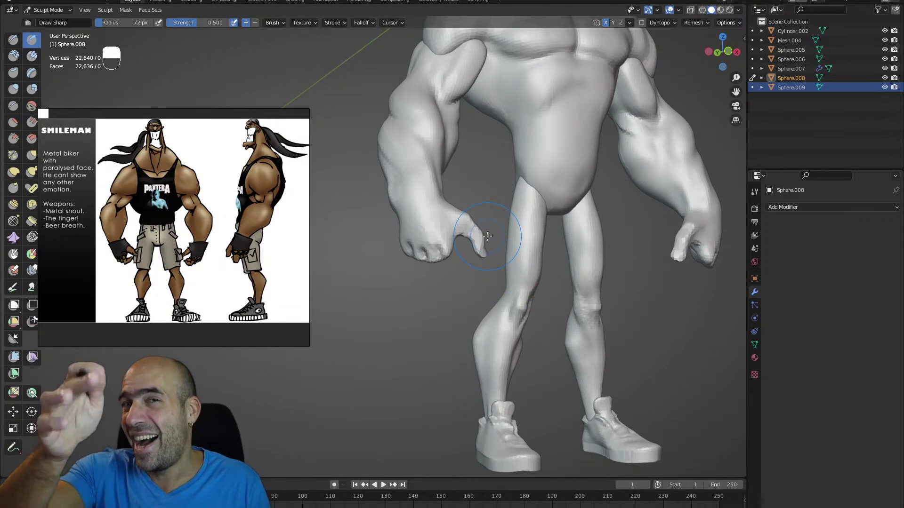
mouse_move(438, 260)
left_mouse_down("alt")
mouse_move(488, 310)
mouse_move(492, 301)
left_mouse_up("alt")
mouse_move(491, 301)
left_mouse_down("alt")
mouse_move(448, 306)
mouse_move(489, 297)
left_mouse_up("alt")
mouse_move(555, 282)
left_mouse_down("alt")
mouse_move(527, 283)
mouse_move(562, 277)
left_mouse_up("alt")
key("g")
key("bracketright")
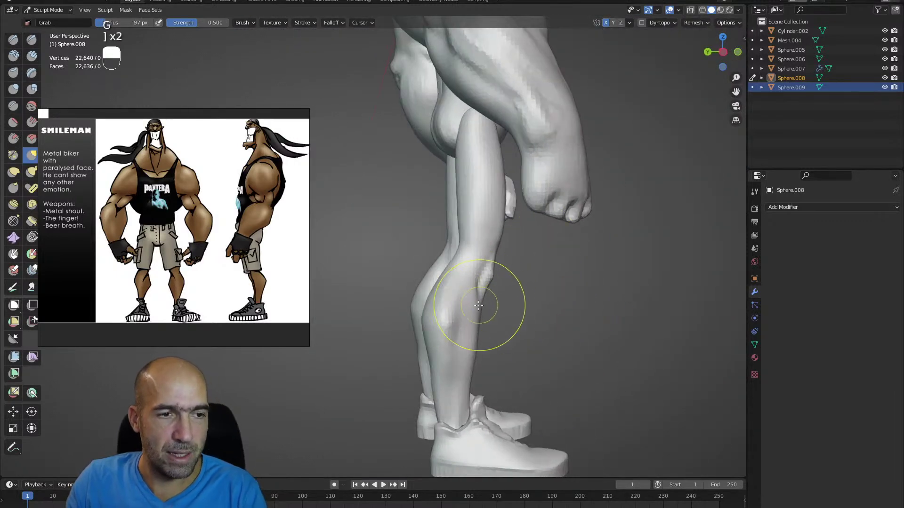
key("bracketright")
key("bracketright")
key("bracketright")
key("bracketright")
key("alt+q")
left_click_drag(472, 320, 463, 321)
left_click_drag(469, 362, 466, 363)
left_click_drag(477, 408, 481, 424)
- Adjust the side profile of the knee and thigh with the large Grab brush
left_click_drag(493, 304, 489, 335, "alt+shift")
mouse_move(489, 334)
left_mouse_down("alt")
mouse_move(485, 343)
mouse_move(499, 340)
left_mouse_up("alt")
left_click_drag(511, 310, 502, 294)
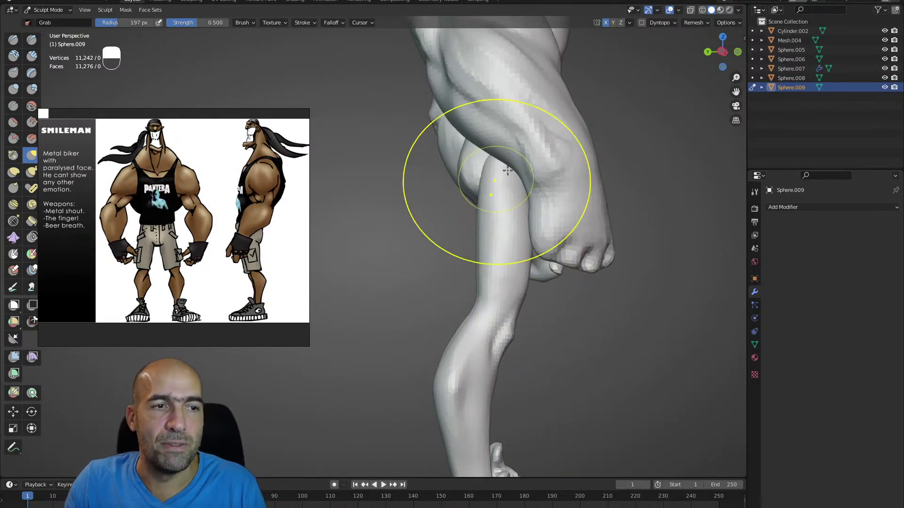
- Switch to the arms mesh and adjust the outline of the forearm and wrist with the 197 px Grab brush
middle_click_drag(494, 177, 485, 171)
left_click_drag(523, 154, 509, 203, "alt+shift")
mouse_move(490, 278)
left_mouse_down("alt")
mouse_move(542, 287)
mouse_move(537, 274)
mouse_move(500, 282)
mouse_move(477, 243)
left_mouse_up("alt")
mouse_move(476, 252)
middle_mouse_down()
mouse_move(468, 242)
mouse_move(485, 207)
middle_mouse_up()
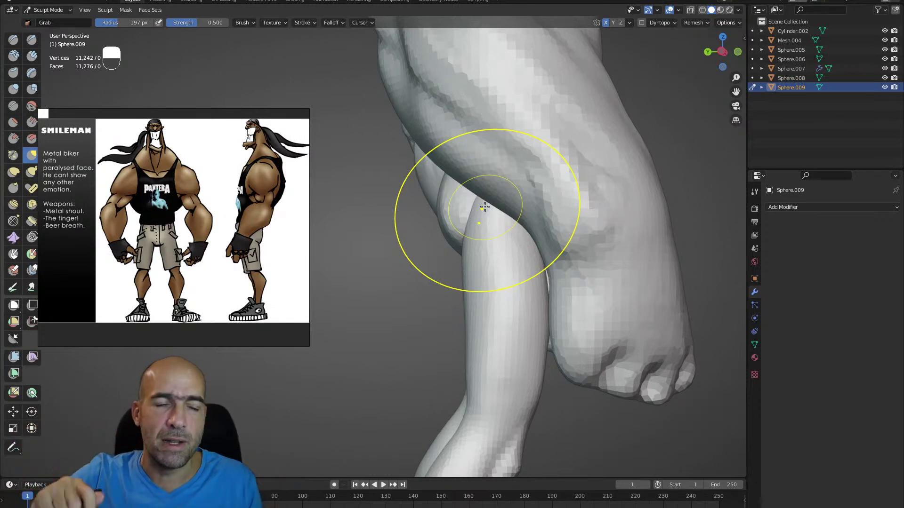
left_click_drag(732, 248, 650, 254, "ctrl+alt")
key("alt+q")
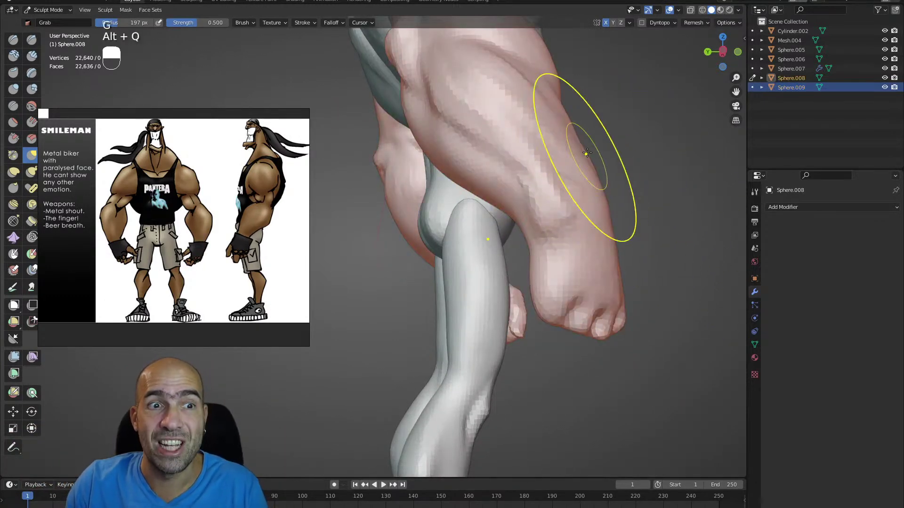
left_click_drag(603, 233, 601, 229)
left_click_drag(553, 208, 565, 206)
mouse_move(616, 202)
left_mouse_down("alt")
mouse_move(571, 184)
mouse_move(581, 191)
left_mouse_up("alt")
mouse_move(588, 193)
left_mouse_down("alt")
mouse_move(541, 198)
mouse_move(587, 182)
mouse_move(597, 236)
mouse_move(615, 232)
mouse_move(623, 210)
mouse_move(560, 170)
mouse_move(541, 182)
mouse_move(550, 206)
left_mouse_up("alt")
mouse_move(549, 246)
left_mouse_down("ctrl+alt")
mouse_move(567, 232)
mouse_move(549, 216)
left_mouse_up("ctrl+alt")
left_click_drag(647, 192, 617, 204, "alt")
left_click_drag(617, 205, 523, 296, "ctrl+alt")
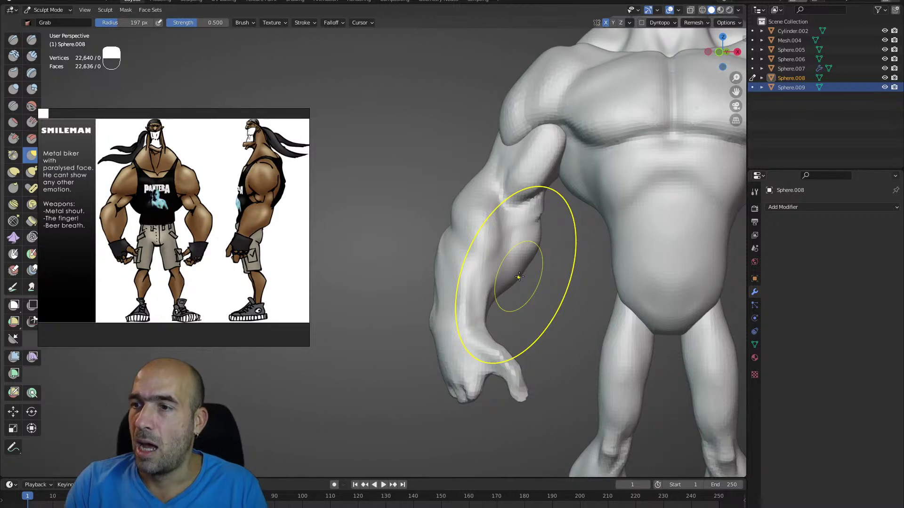
- Reduce the brush radius to 82 px, switch to the torso mesh and smooth its side below the chest
left_click_drag(541, 257, 574, 259, "alt")
left_click_drag(574, 259, 555, 245, "alt")
key("1")
key("bracketleft")
key("bracketleft")
key("bracketleft")
key("bracketleft")
key("bracketleft")
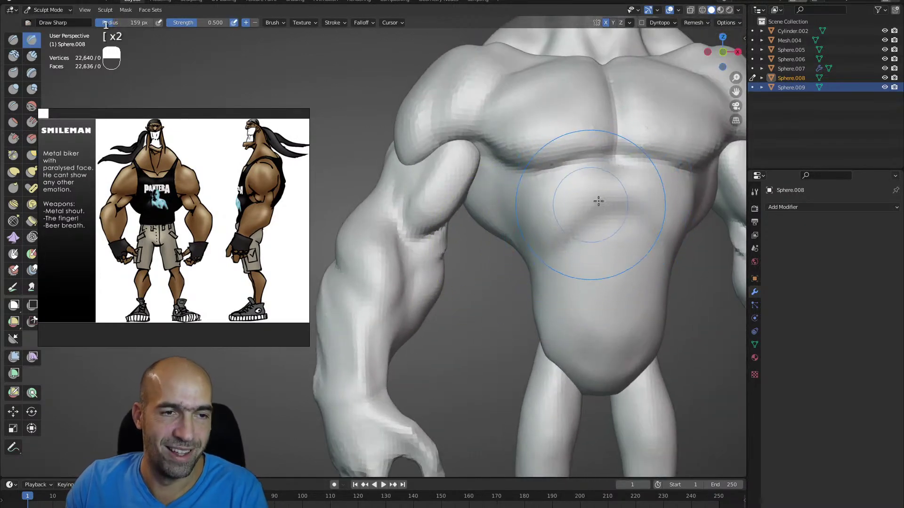
key("alt+q")
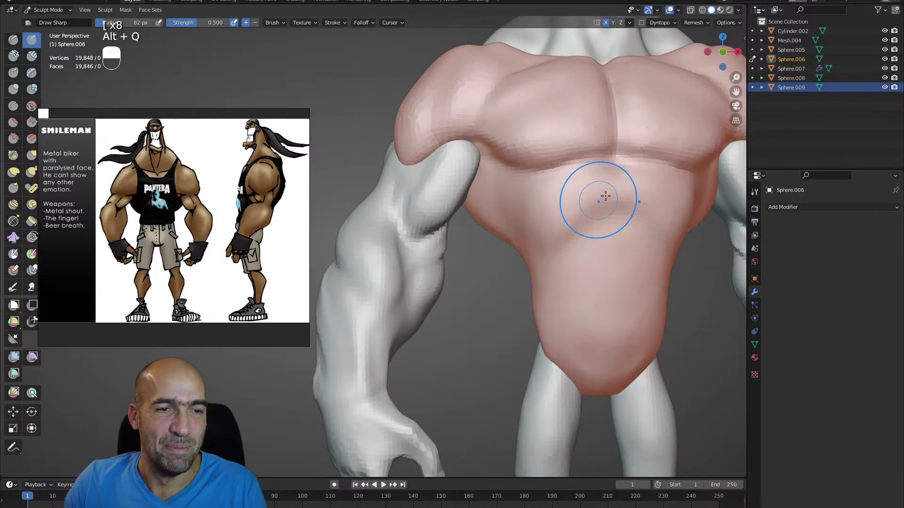
left_click_drag(535, 261, 542, 276, "shift")
left_click_drag(545, 214, 532, 270, "alt+shift")
left_click_drag(532, 270, 559, 269, "alt")
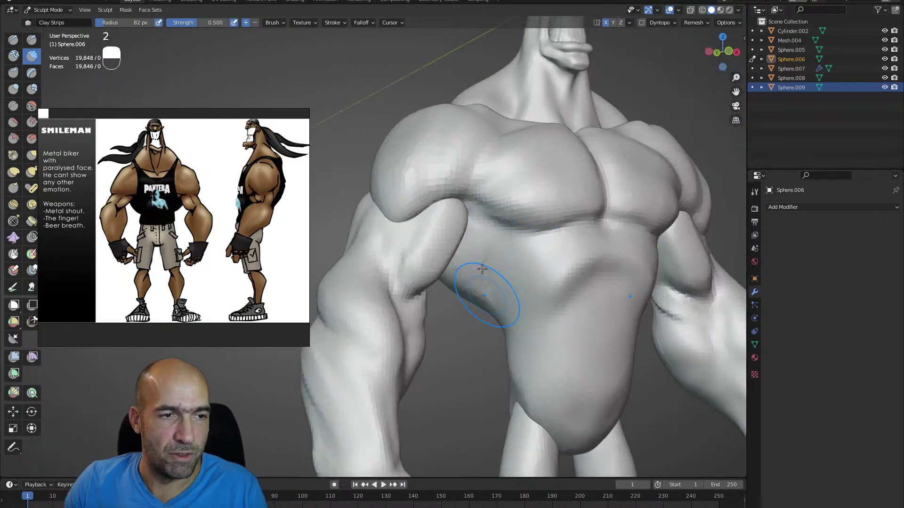
- Check the torso's voxel size and examine the whole body's proportions against the reference
middle_click_drag(465, 279, 564, 284)
key("shift+r")
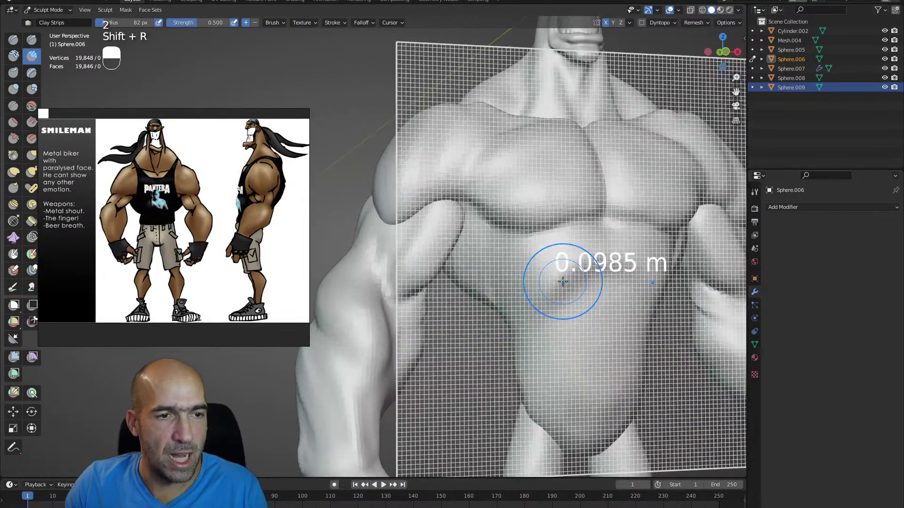
left_click(563, 286)
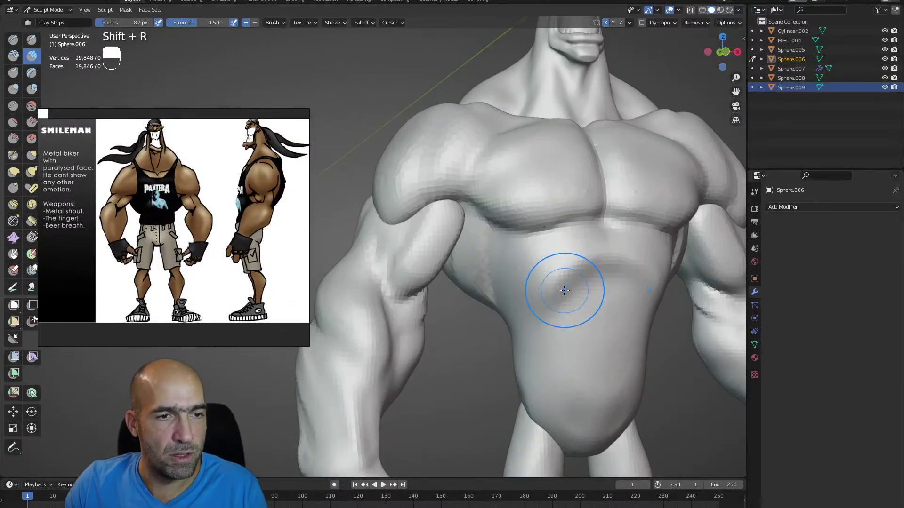
scroll(563, 288, "down", 3)
mouse_move(538, 291)
left_mouse_down("alt")
mouse_move(508, 268)
mouse_move(528, 285)
left_mouse_up("alt")
scroll(528, 285, "up", 1)
key("g")
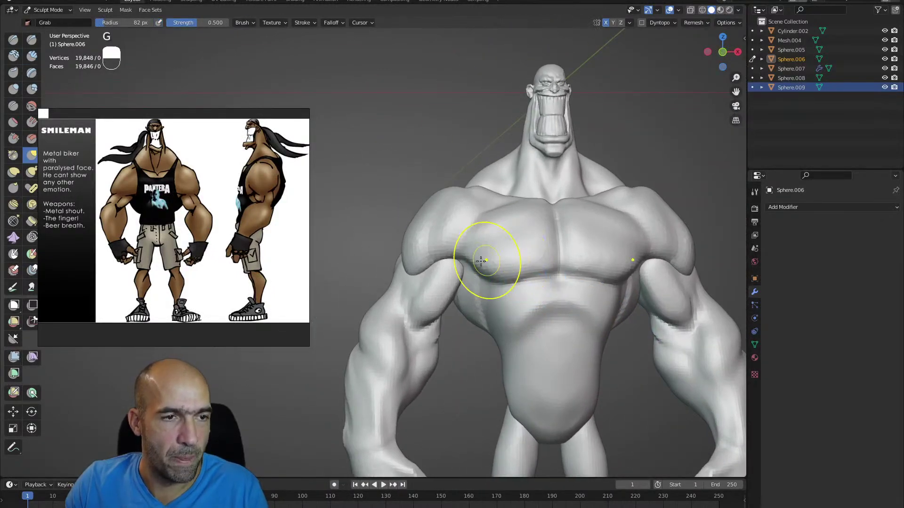
left_click_drag(497, 238, 491, 320, "alt")
left_click_drag(466, 247, 484, 235, "alt+shift")
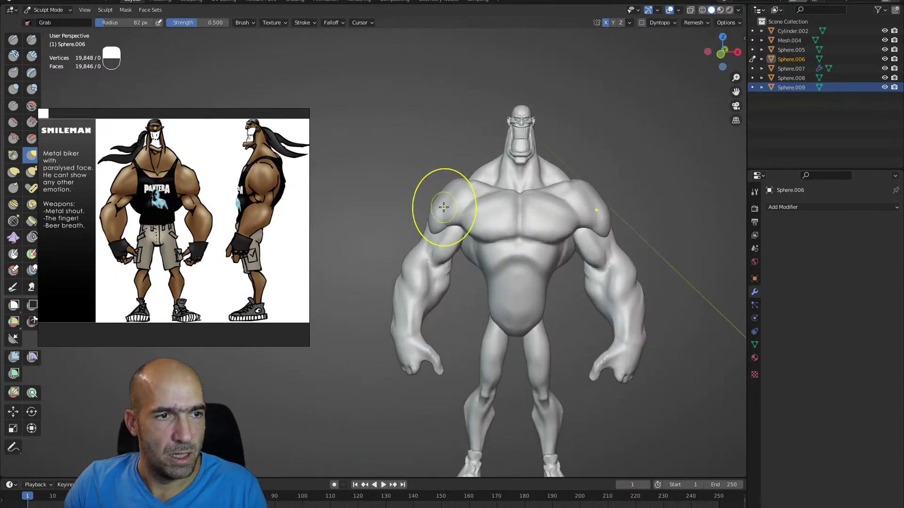
left_click_drag(457, 196, 466, 231, "ctrl+alt")
left_click_drag(466, 230, 509, 207, "alt")
left_click_drag(526, 279, 525, 228, "alt+shift")
left_click_drag(536, 261, 483, 215, "ctrl+alt")
mouse_move(495, 254)
left_mouse_down("ctrl+alt")
mouse_move(502, 228)
mouse_move(529, 262)
mouse_move(549, 222)
left_mouse_up("ctrl+alt")
mouse_move(532, 277)
left_mouse_down("ctrl+alt")
mouse_move(515, 214)
mouse_move(549, 271)
left_mouse_up("ctrl+alt")
- Leave sculpting, add a cube mesh to the scene and open it in Edit Mode
key("ctrl+Tab")
left_click(550, 201)
scroll(549, 270, "down", 6)
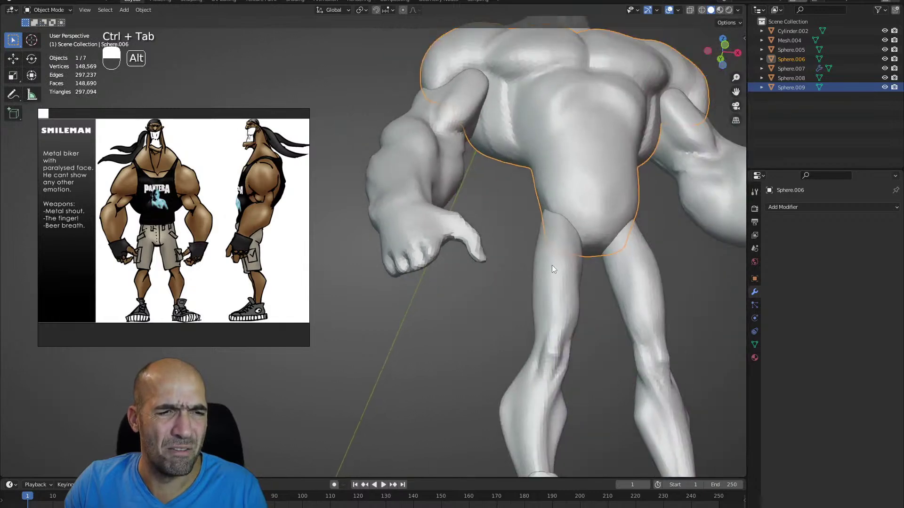
key("Tab")
left_click_drag(537, 217, 556, 354, "alt+shift")
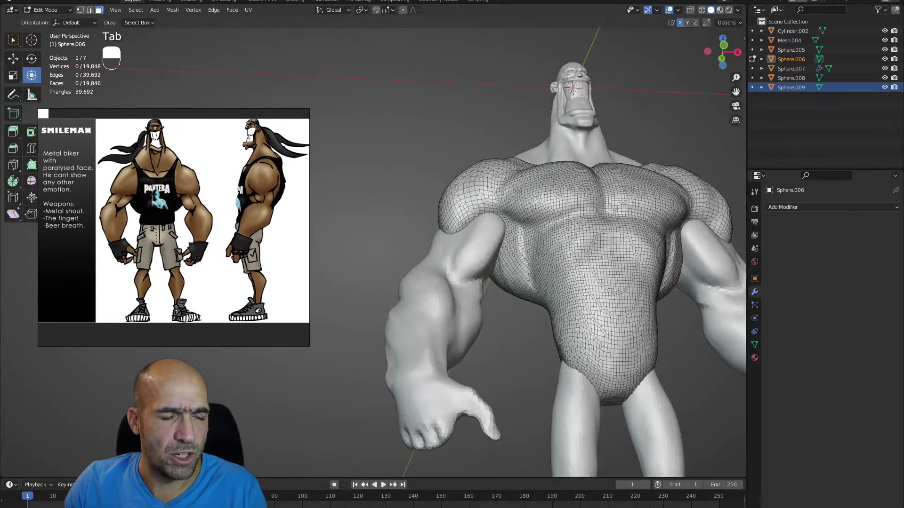
key("ctrl+Tab")
key("shift+a")
mouse_move(530, 260)
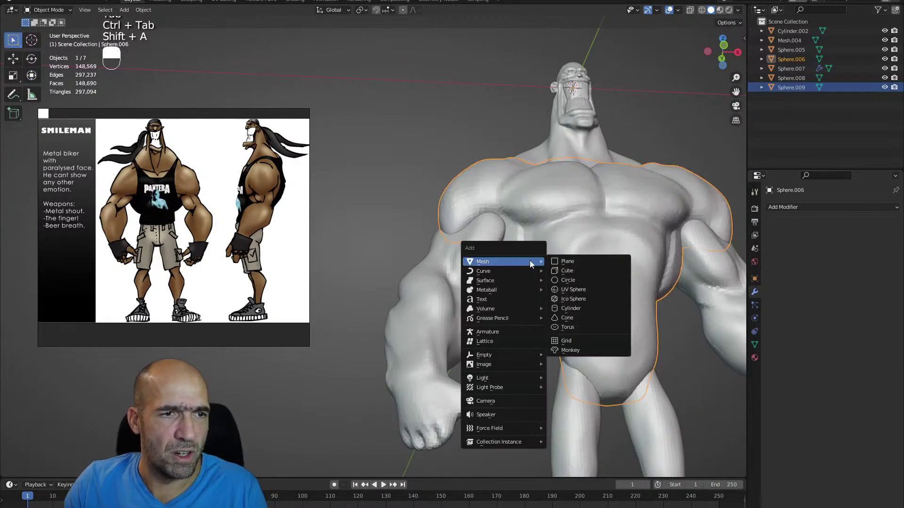
left_click(578, 272)
key("Tab")
left_click_drag(579, 198, 577, 286, "ctrl+alt")
left_click_drag(573, 238, 562, 259, "ctrl+alt")
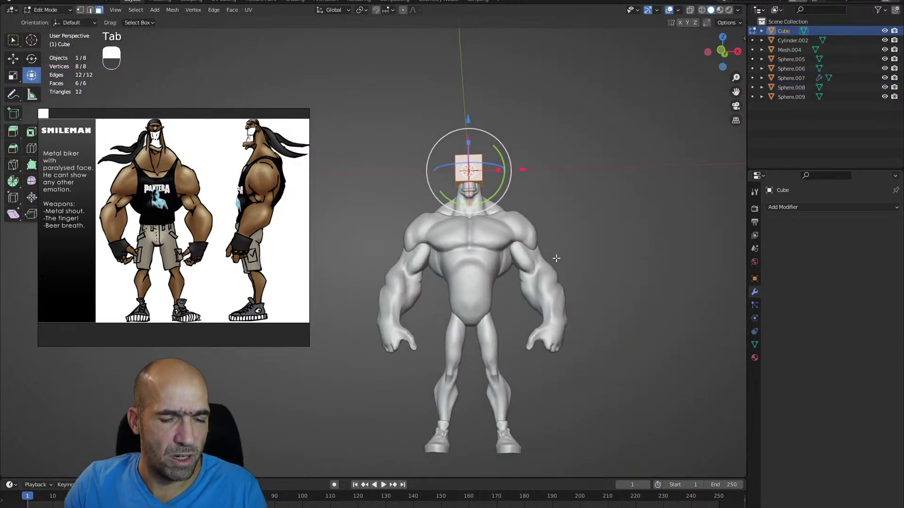
- Move the cube from the character's head down to the fingers of one hand
key("g")
left_click(495, 443)
left_click_drag(494, 443, 513, 389, "alt+shift")
left_click_drag(513, 358, 583, 338, "alt")
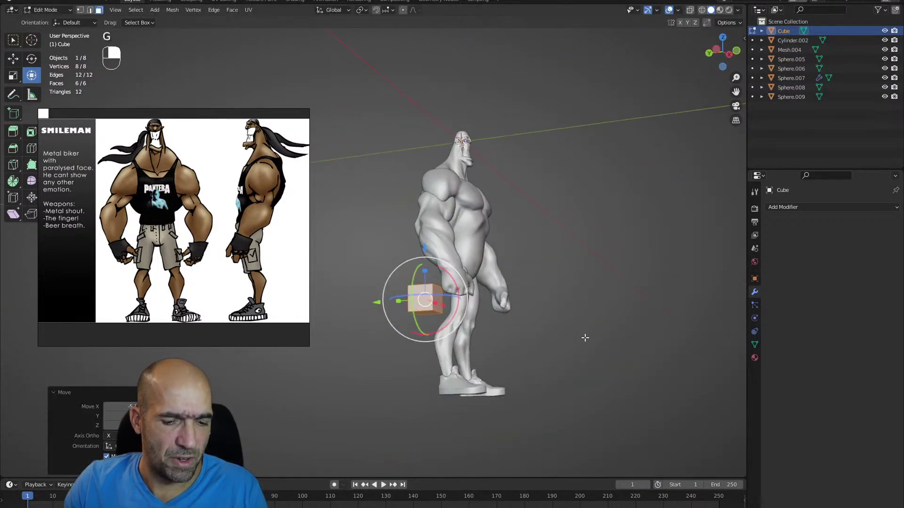
key("g")
left_click(639, 332)
left_click_drag(660, 318, 696, 267, "ctrl+alt")
left_click_drag(696, 267, 612, 270, "alt")
left_click_drag(612, 271, 683, 280, "ctrl+alt")
key("g")
left_click(609, 299)
- Scale the cube down toward finger size and move it against the knuckles
left_click_drag(610, 298, 584, 276, "alt")
key("s")
left_click(546, 283)
key("g")
left_click(641, 275)
left_click_drag(640, 275, 646, 266, "ctrl+alt")
left_click_drag(646, 267, 572, 275, "alt")
key("g")
left_click(638, 272)
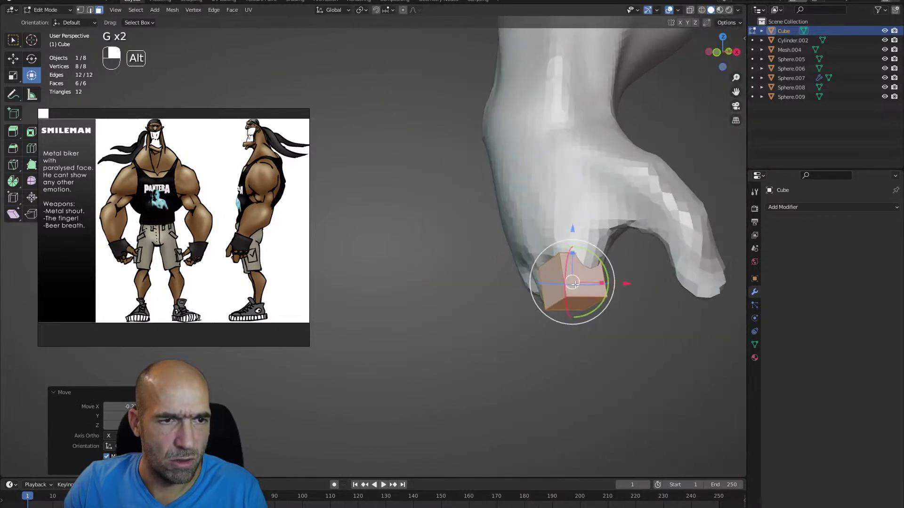
- Shrink the cube further, then move and rotate it to fit the base of the index finger
key("s")
left_click(621, 297)
left_click_drag(622, 297, 654, 292, "alt")
key("g")
left_click(639, 299)
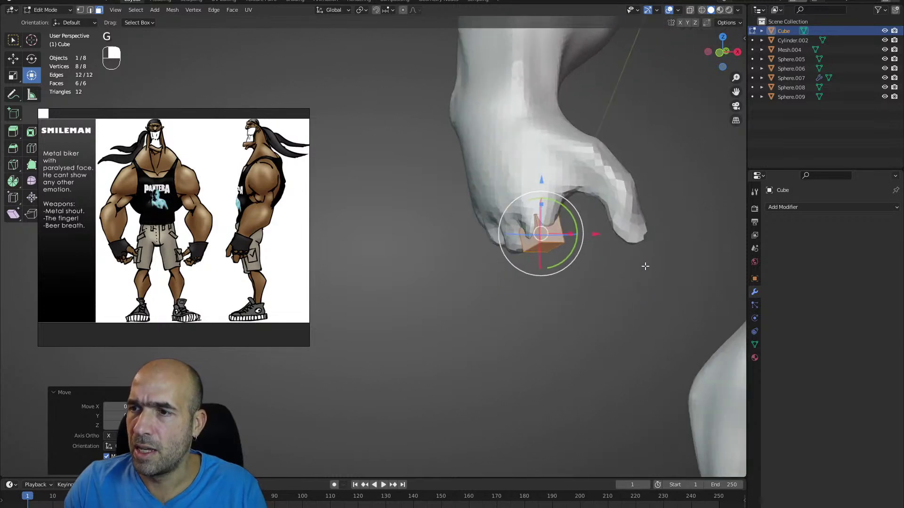
left_click_drag(697, 318, 572, 322, "alt")
key("r")
left_click(576, 337)
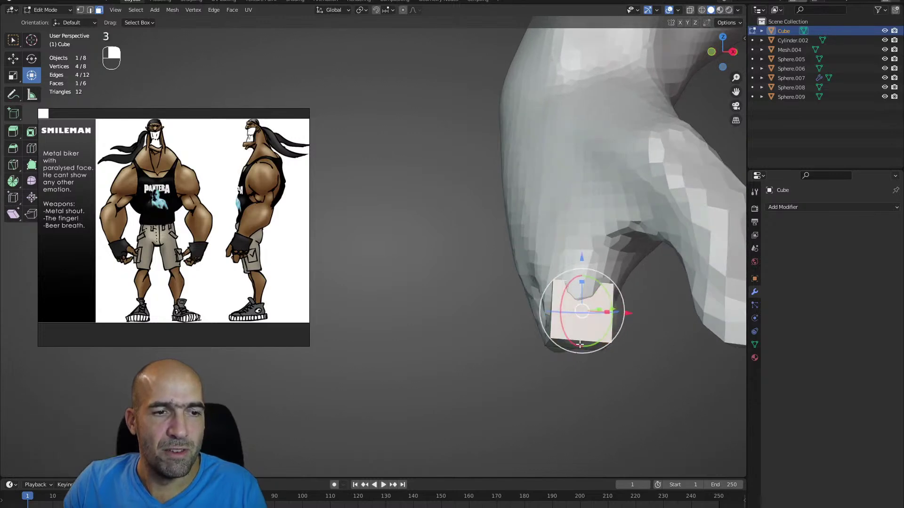
- Extrude the cube's lower face in five segments to form a long index finger bent inward
left_click_drag(638, 340, 639, 297, "alt")
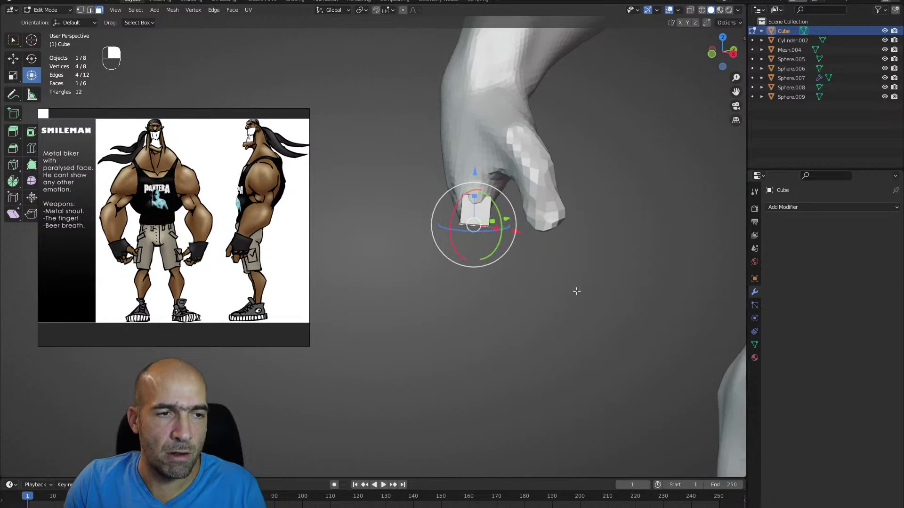
right_click(480, 275, "ctrl")
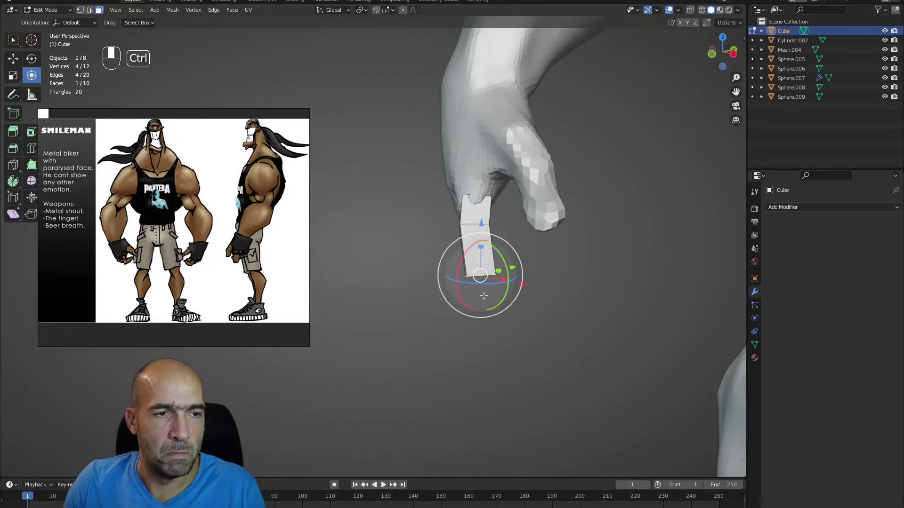
right_click(487, 297, "ctrl")
right_click(533, 318, "ctrl")
right_click(553, 322, "ctrl")
right_click(556, 321, "ctrl")
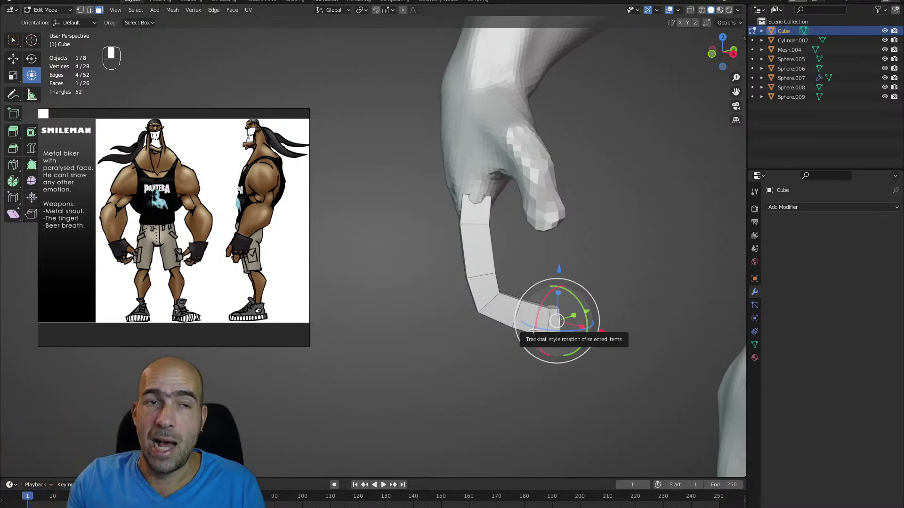
- Enter Sculpt Mode and add a Subdivision Surface modifier to the finger with a viewport level of 2
key("ctrl+Tab")
left_click(592, 268)
mouse_move(587, 254)
middle_mouse_down("alt")
mouse_move(621, 253)
mouse_move(615, 280)
middle_mouse_up("alt")
left_click_drag(621, 273, 697, 236, "alt")
left_click(778, 206)
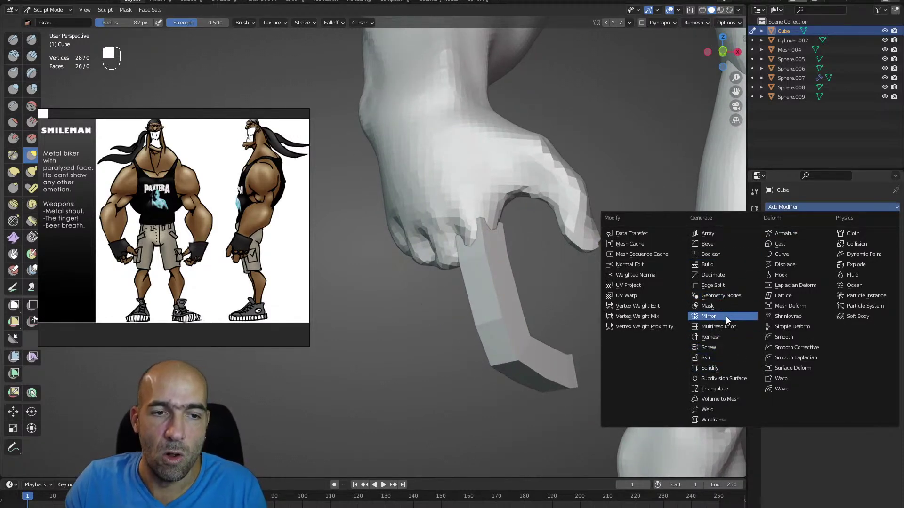
left_click(729, 380)
left_click_drag(729, 380, 619, 299, "alt")
left_click(885, 251)
- Select the finger's whole mesh in Edit Mode and crease its edges to keep the blocky shape
key("Tab")
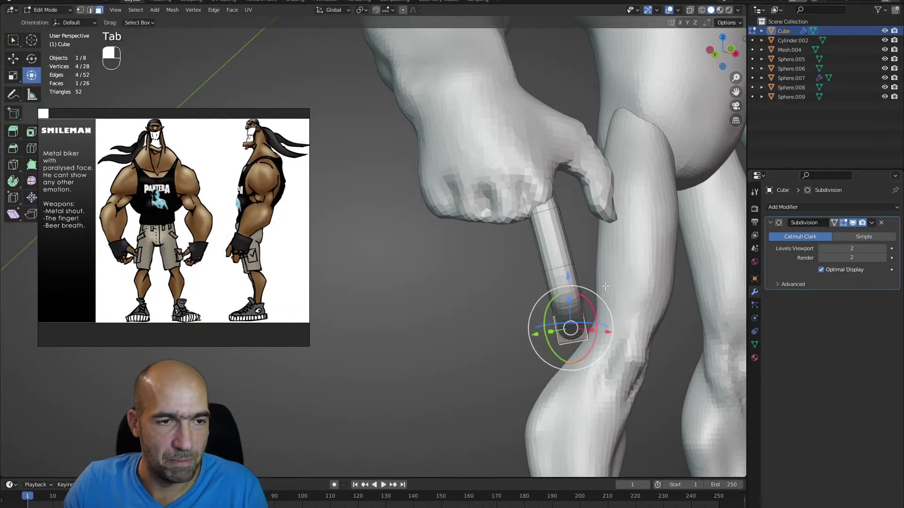
key("s")
left_click(603, 293)
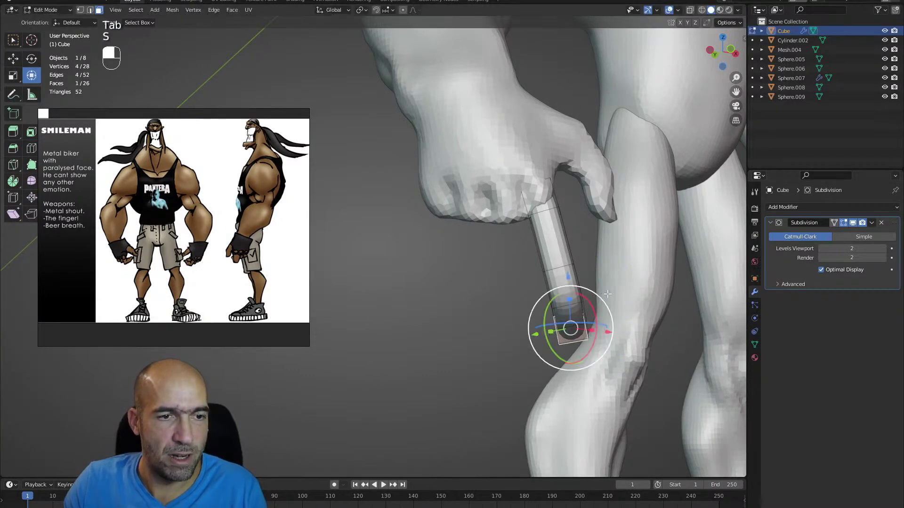
key("shift+a")
key("Escape")
key("a")
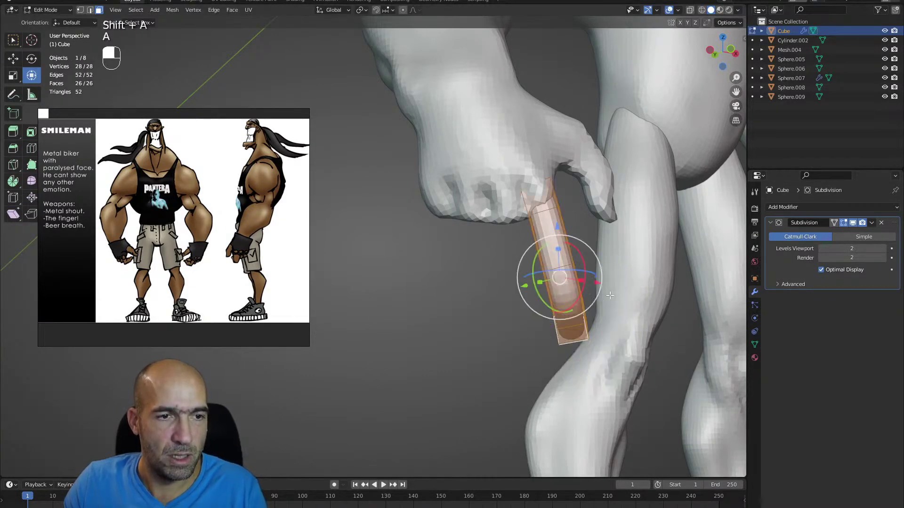
middle_click_drag(650, 296, 652, 298)
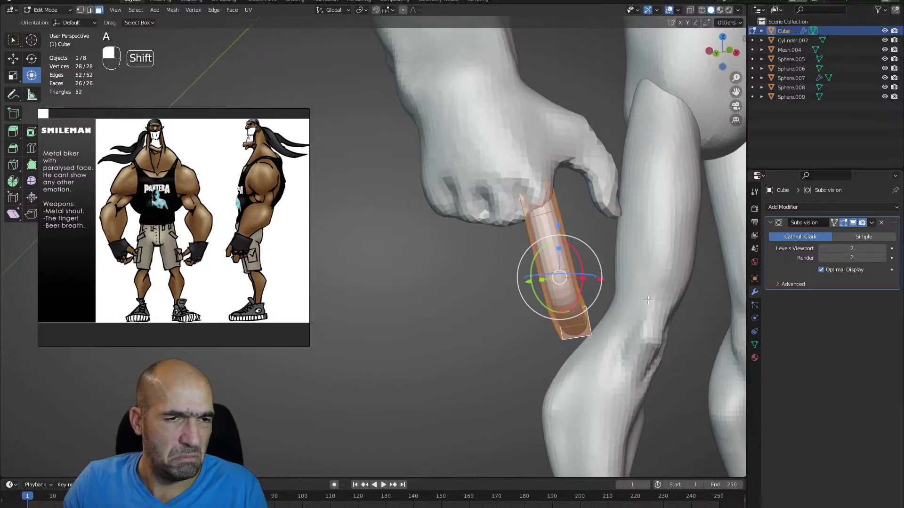
key("shift+e")
left_click(678, 298)
- Return to Sculpt Mode and reshape the finger's segments and bend with the 82 px Grab brush
left_click_drag(678, 298, 609, 295, "alt")
mouse_move(610, 296)
middle_mouse_down("ctrl+alt")
mouse_move(614, 258)
mouse_move(598, 278)
middle_mouse_up("ctrl+alt")
key("ctrl+Tab")
mouse_move(597, 278)
middle_mouse_down("alt")
mouse_move(567, 302)
mouse_move(562, 276)
middle_mouse_up("alt")
key("g")
mouse_move(490, 268)
left_mouse_down()
mouse_move(470, 249)
mouse_move(525, 244)
left_mouse_up()
mouse_move(525, 244)
left_mouse_down("alt+shift")
mouse_move(510, 245)
mouse_move(521, 225)
mouse_move(541, 227)
left_mouse_up("alt+shift")
left_click_drag(654, 237, 658, 228)
mouse_move(668, 232)
left_mouse_down("alt")
mouse_move(628, 240)
mouse_move(546, 220)
mouse_move(535, 232)
mouse_move(536, 249)
mouse_move(558, 259)
mouse_move(594, 324)
mouse_move(504, 292)
mouse_move(522, 228)
left_mouse_up("alt")
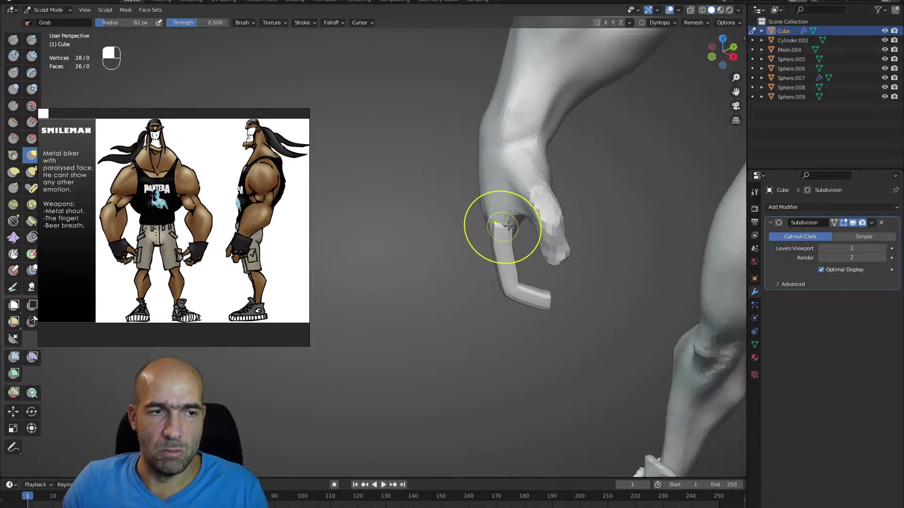
left_click_drag(494, 242, 577, 231, "ctrl+alt")
left_click_drag(555, 231, 515, 246, "alt+shift")
left_click_drag(579, 242, 599, 313, "alt")
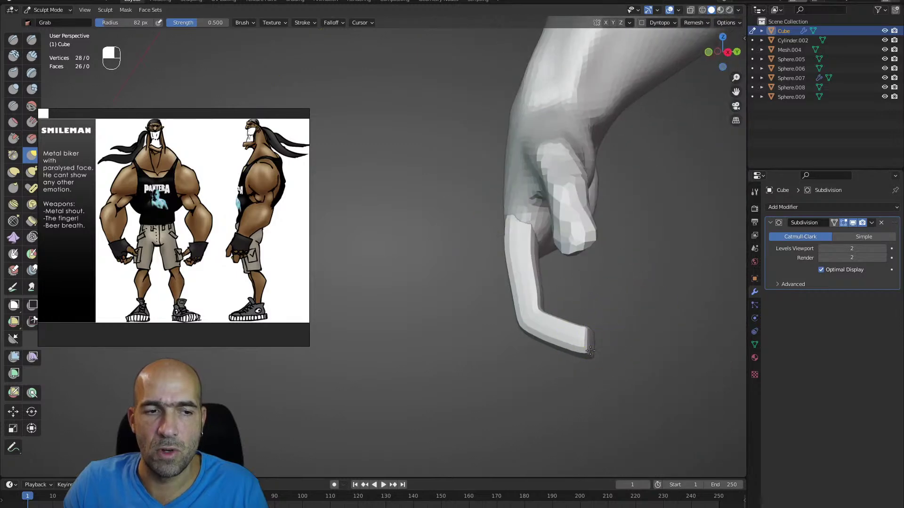
mouse_move(591, 351)
left_mouse_down("alt")
mouse_move(562, 338)
mouse_move(606, 356)
mouse_move(581, 305)
mouse_move(537, 325)
mouse_move(604, 347)
mouse_move(623, 268)
left_mouse_up("alt")
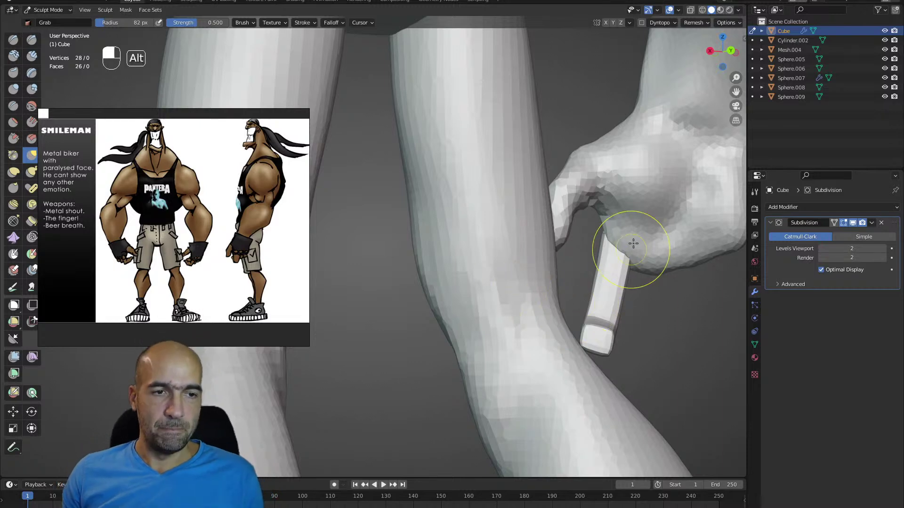
- Switch to the arms mesh and adjust the palm at the base of the index finger with Grab
key("alt+q")
key("g")
mouse_move(611, 240)
left_mouse_down()
mouse_move(605, 269)
mouse_move(663, 271)
mouse_move(619, 225)
left_mouse_up()
mouse_move(612, 158)
left_mouse_down("alt+shift")
mouse_move(595, 259)
mouse_move(584, 262)
left_mouse_up("alt+shift")
key("3")
middle_click_drag(563, 289, 481, 268)
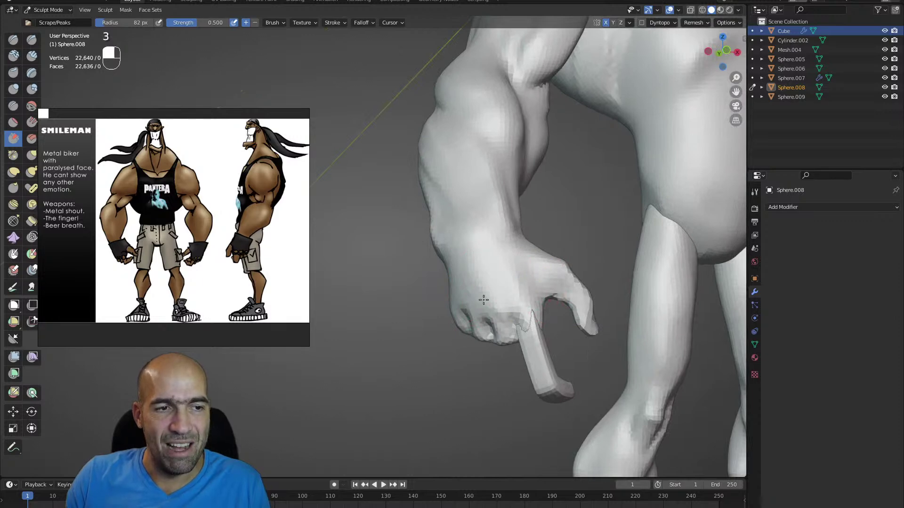
left_click_drag(464, 318, 474, 303, "alt")
mouse_move(484, 273)
left_mouse_down("alt")
mouse_move(459, 249)
mouse_move(489, 236)
mouse_move(535, 238)
left_mouse_up("alt")
- Reshape the hand around the wrist and thumb base with Grab at a 112 px radius and smooth it
key("g")
key("bracketright")
key("bracketright")
key("bracketright")
left_click_drag(535, 233, 542, 230)
mouse_move(542, 229)
left_mouse_down("shift")
mouse_move(534, 234)
mouse_move(539, 230)
left_mouse_up("shift")
mouse_move(561, 233)
left_mouse_down("alt")
mouse_move(617, 232)
mouse_move(592, 253)
left_mouse_up("alt")
mouse_move(593, 302)
left_mouse_down("ctrl+alt")
mouse_move(576, 305)
mouse_move(560, 292)
mouse_move(576, 267)
left_mouse_up("ctrl+alt")
left_click_drag(577, 273, 583, 266, "ctrl+alt")
left_click_drag(584, 268, 573, 270, "alt")
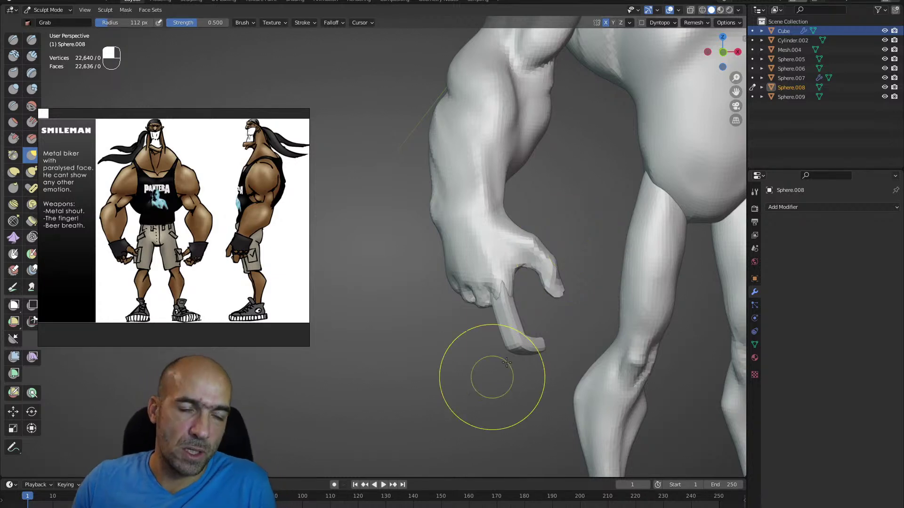
- Switch to the finger mesh, duplicate the finger in Edit Mode and move the copy to the neighbouring knuckle
mouse_move(541, 262)
left_mouse_down("alt")
mouse_move(504, 317)
mouse_move(504, 330)
mouse_move(551, 337)
mouse_move(535, 327)
left_mouse_up("alt")
key("alt+q")
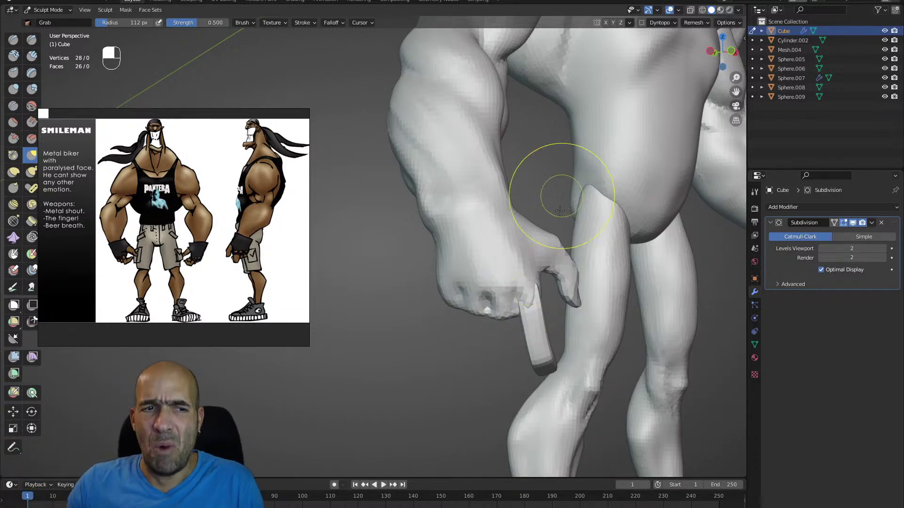
key("Tab")
mouse_move(562, 343)
left_mouse_down("alt")
mouse_move(575, 337)
mouse_move(539, 347)
mouse_move(541, 339)
mouse_move(655, 343)
left_mouse_up("alt")
key("shift+d")
left_click(534, 345)
key("ctrl+z")
key("g")
left_click(549, 345)
left_click_drag(542, 355, 534, 363)
key("g")
left_click(521, 355)
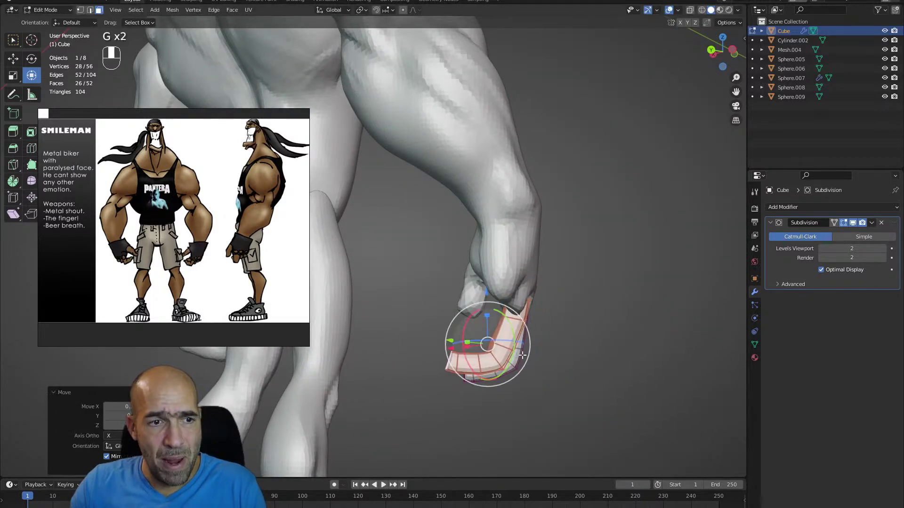
- Fine-tune the position of the second finger copy so its base sits against the neighbouring knuckle
middle_click_drag(521, 353, 531, 348)
key("g")
left_click(540, 348)
left_click_drag(540, 348, 550, 317, "alt")
key("g")
left_click(505, 359)
- Duplicate the finger for the ring finger, rescale the copy and move it to the third knuckle
key("shift+d")
left_click(519, 347)
key("s")
left_click(594, 351)
key("g")
left_click(537, 349)
key("g")
left_click(540, 341)
key("g")
left_click(580, 298)
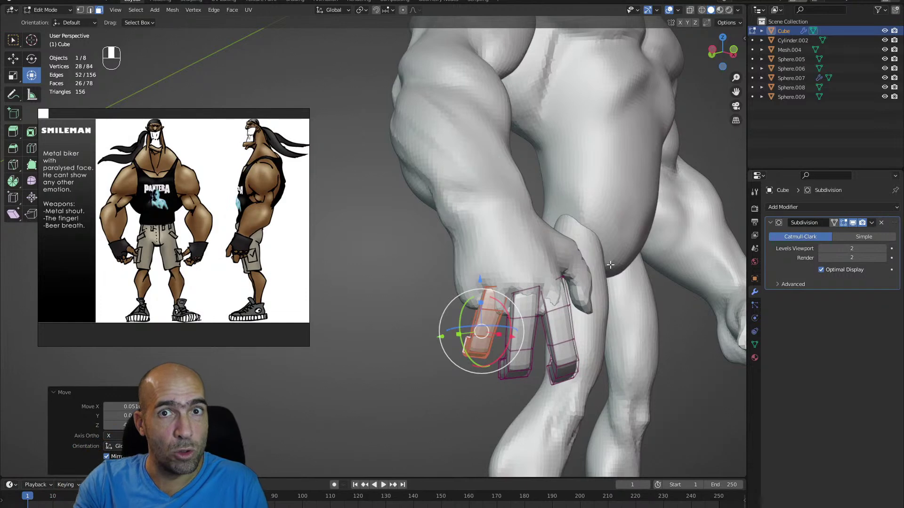
- Duplicate the ring finger, place the copy at the outer edge of the hand and scale it as the little finger
mouse_move(611, 265)
middle_mouse_down("alt")
mouse_move(598, 264)
mouse_move(615, 267)
middle_mouse_up("alt")
key("shift+d")
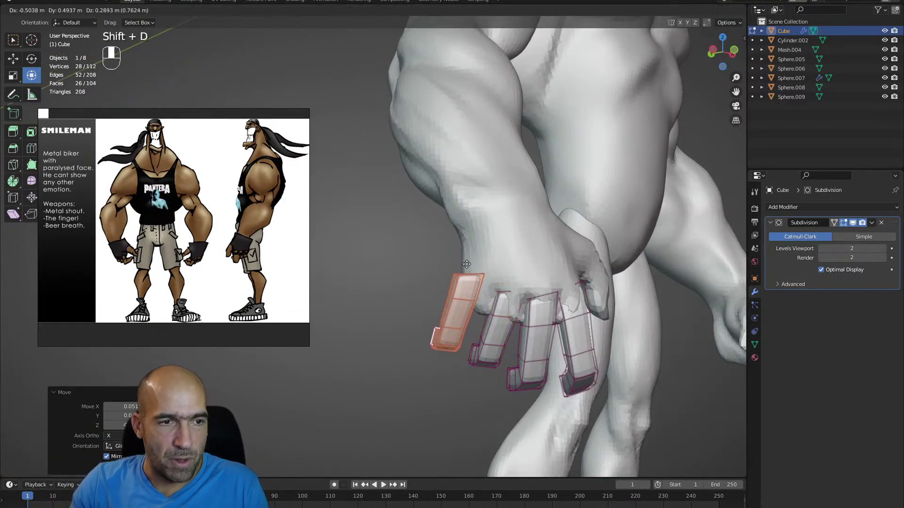
left_click(466, 266)
left_click_drag(466, 266, 565, 309, "alt")
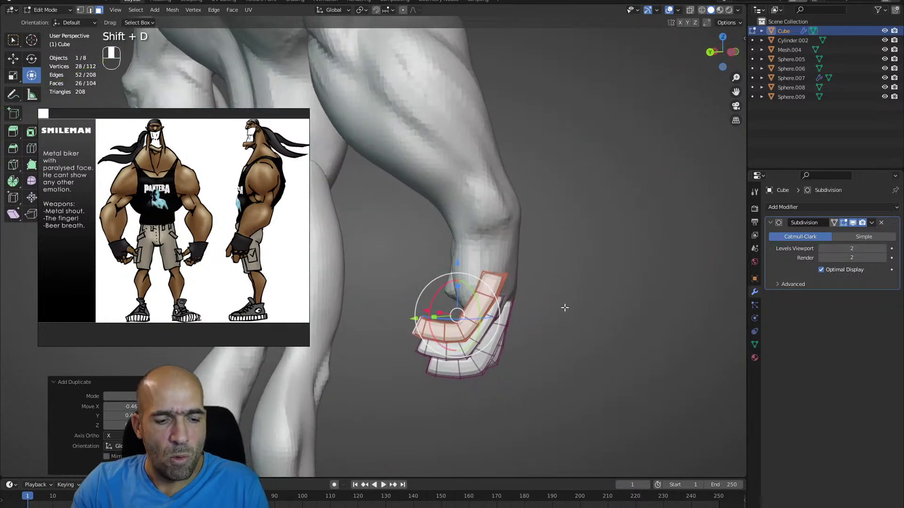
key("s")
left_click(554, 309)
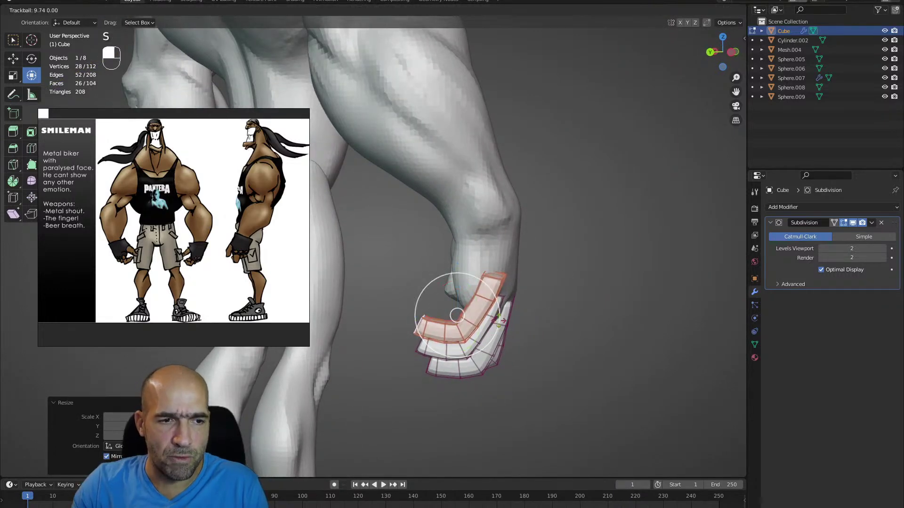
- Rotate and move the little finger so its base meets the outermost knuckle, checking it from several sides
key("ctrl+z")
key("r")
key("g")
mouse_move(503, 323)
left_mouse_down()
mouse_move(464, 299)
mouse_move(616, 309)
mouse_move(617, 262)
mouse_move(557, 254)
mouse_move(495, 332)
mouse_move(598, 361)
mouse_move(584, 351)
mouse_move(594, 347)
mouse_move(515, 339)
mouse_move(499, 370)
mouse_move(492, 321)
left_mouse_up()
left_click(526, 325)
key("g")
left_click(496, 296)
key("g")
left_click(555, 270)
key("g")
left_click(590, 353)
key("g")
left_click(564, 351)
- Switch the fingers to Sculpt Mode and symmetrize them onto the opposite hand
key("ctrl+Tab")
left_click_drag(538, 304, 576, 282, "alt+shift")
key("ctrl+Tab")
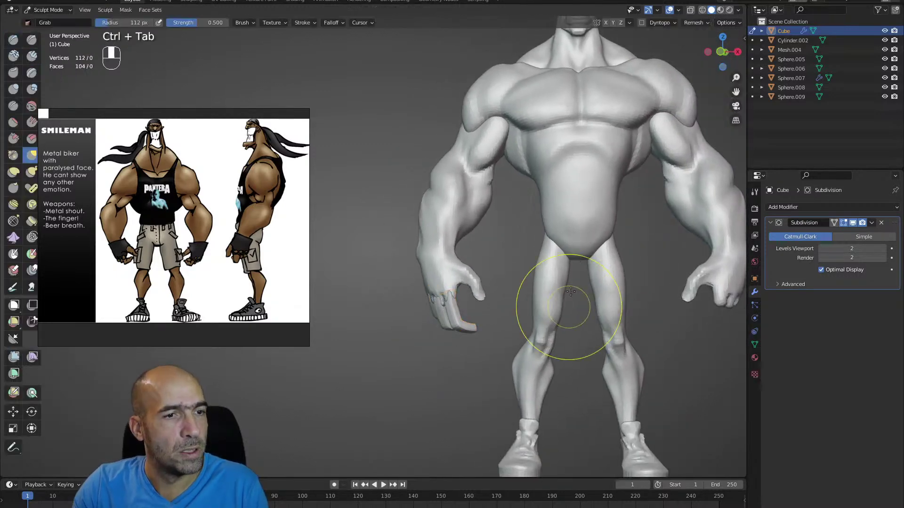
key("q")
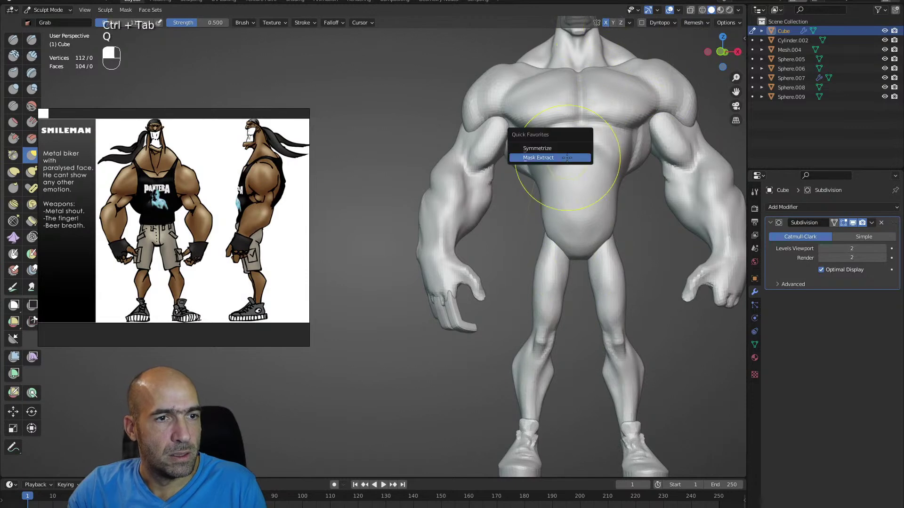
left_click(535, 145)
mouse_move(559, 202)
left_mouse_down("ctrl+alt")
mouse_move(542, 258)
mouse_move(397, 265)
mouse_move(541, 285)
mouse_move(528, 212)
left_mouse_up("ctrl+alt")
left_click_drag(529, 213, 516, 193, "alt+shift")
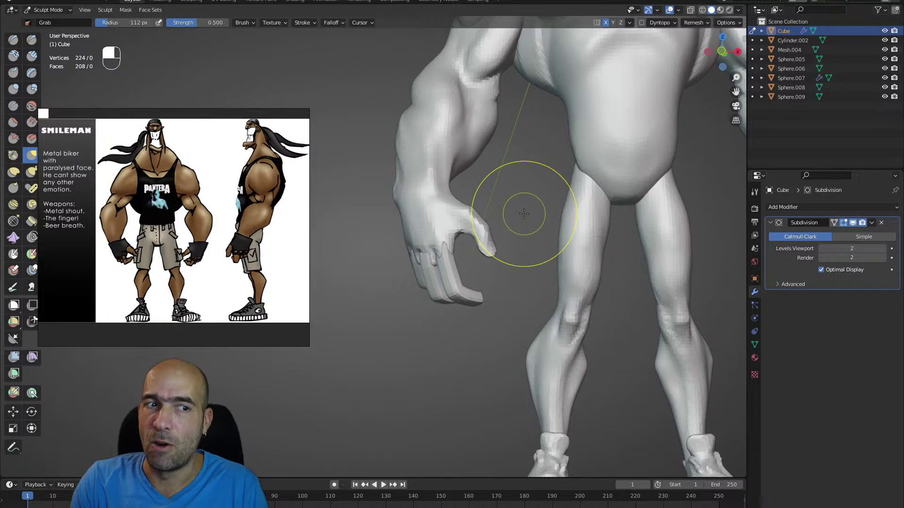
- Examine the fingers on both hands and the character's overall proportions from several angles
left_click_drag(442, 293, 421, 293, "alt")
left_click_drag(421, 293, 454, 283, "ctrl+alt")
left_click_drag(454, 283, 464, 270, "alt+shift")
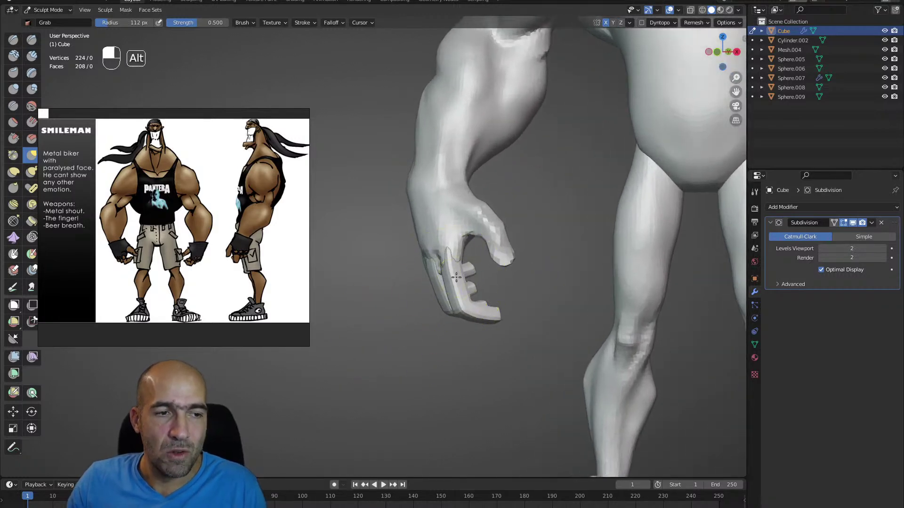
key("g")
key("alt+q")
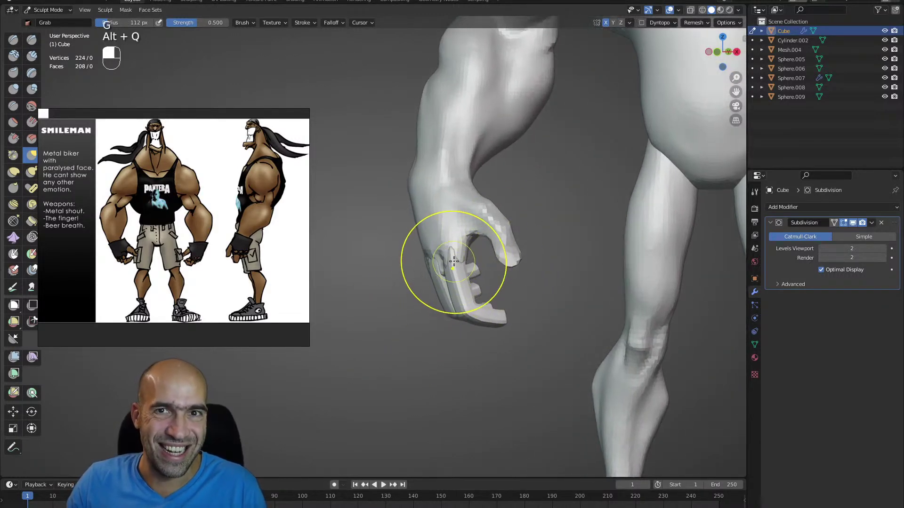
key("super")
key("super")
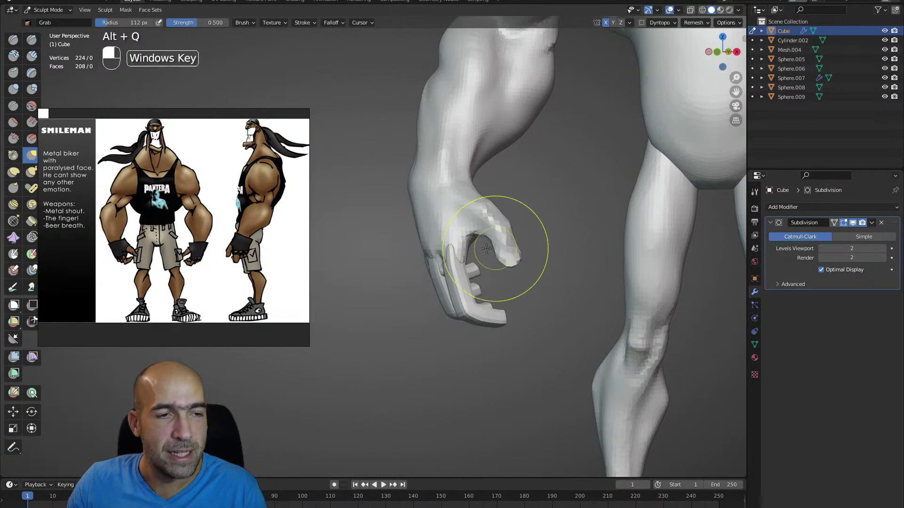
left_click_drag(496, 271, 459, 354, "alt")
mouse_move(474, 307)
left_mouse_down("alt")
mouse_move(443, 299)
mouse_move(586, 278)
mouse_move(499, 309)
mouse_move(485, 323)
left_mouse_up("alt")
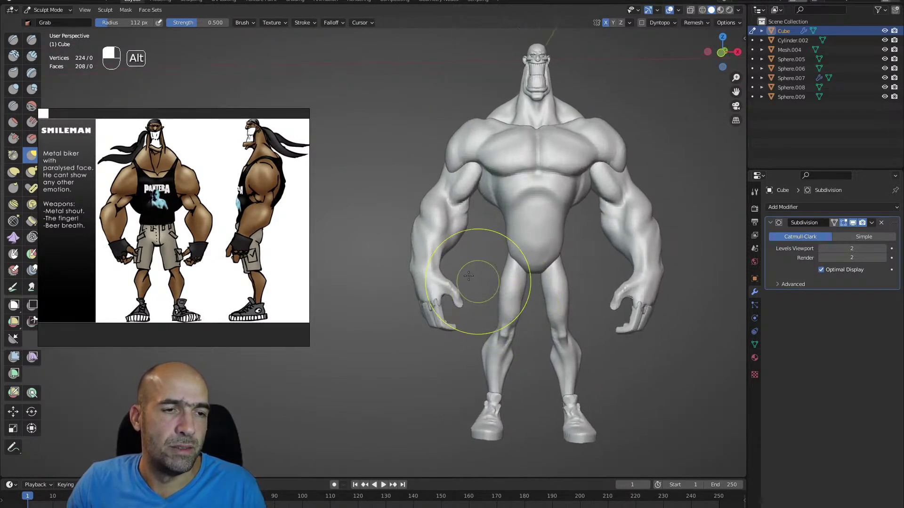
scroll(471, 287, "up", 5)
- Switch sculpting to the arms mesh and nudge the back of the hand with Grab
key("alt+q")
mouse_move(439, 267)
left_mouse_down()
mouse_move(428, 276)
mouse_move(438, 292)
mouse_move(449, 270)
left_mouse_up()
mouse_move(492, 318)
left_mouse_down("alt+shift")
mouse_move(490, 282)
mouse_move(464, 309)
mouse_move(484, 307)
left_mouse_up("alt+shift")
left_click_drag(484, 307, 503, 263, "alt+shift")
- In Object Mode, join the arms mesh into the finger mesh and save the file
key("ctrl+Tab")
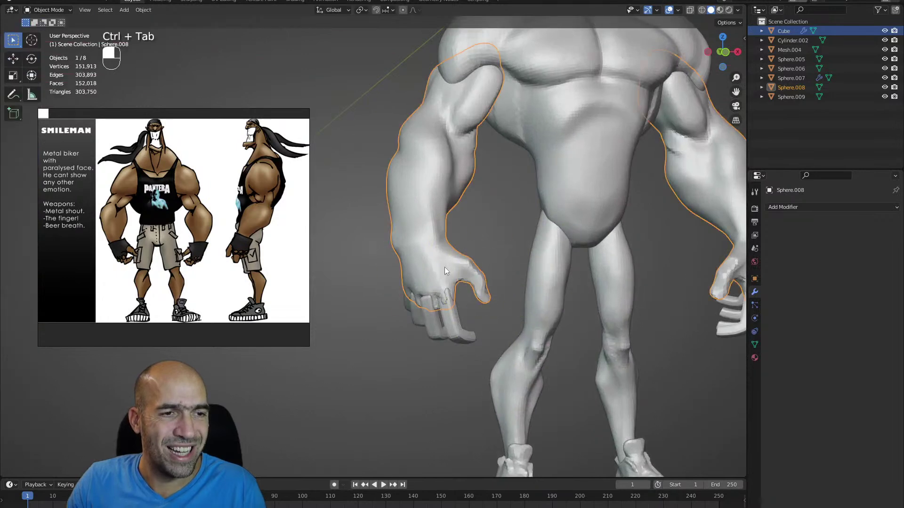
left_click(445, 267)
left_click_drag(447, 273, 480, 301, "alt")
left_click(483, 306, "shift")
left_click_drag(510, 340, 498, 330, "alt")
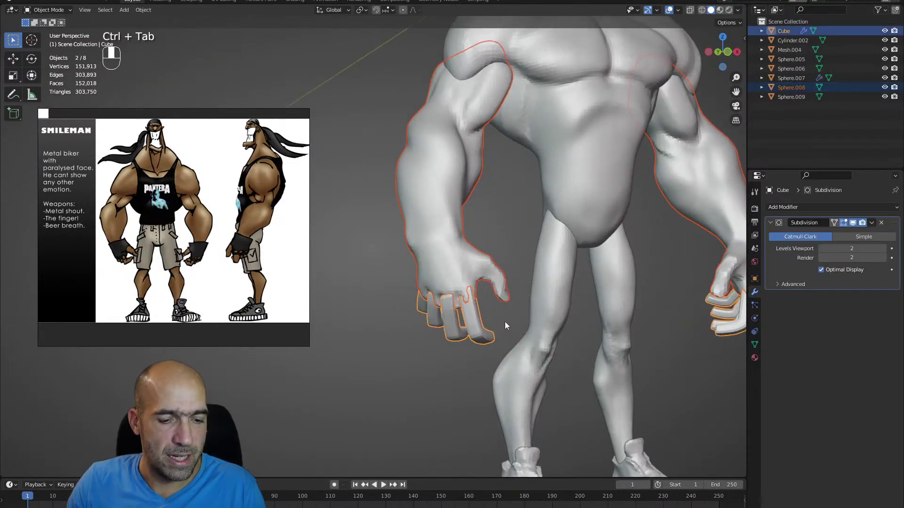
key("shift")
key("ctrl")
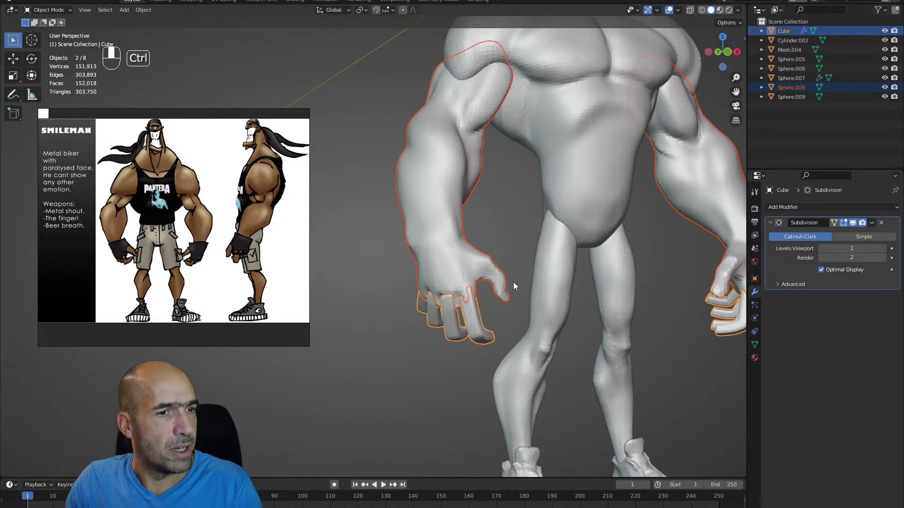
key("ctrl+j")
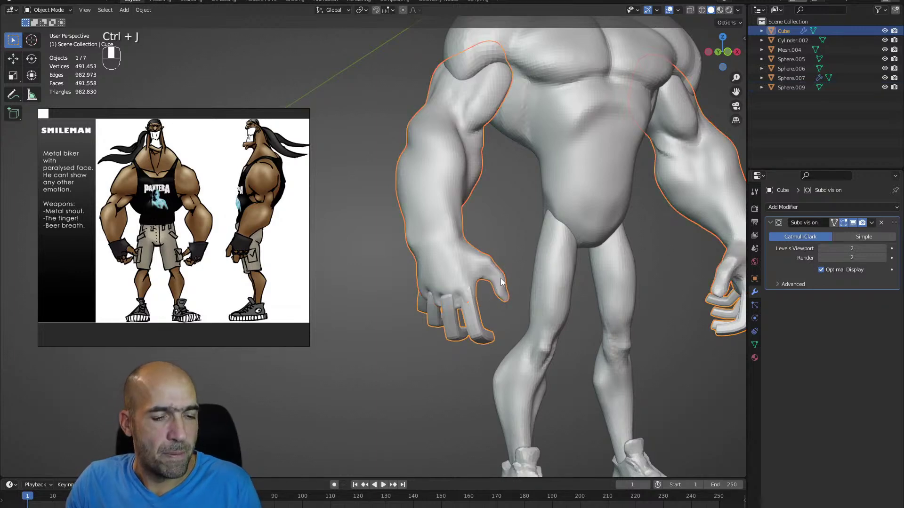
key("ctrl+s")
- Enter Sculpt Mode on the joined mesh and inspect the hand's face sets
key("ctrl+Tab")
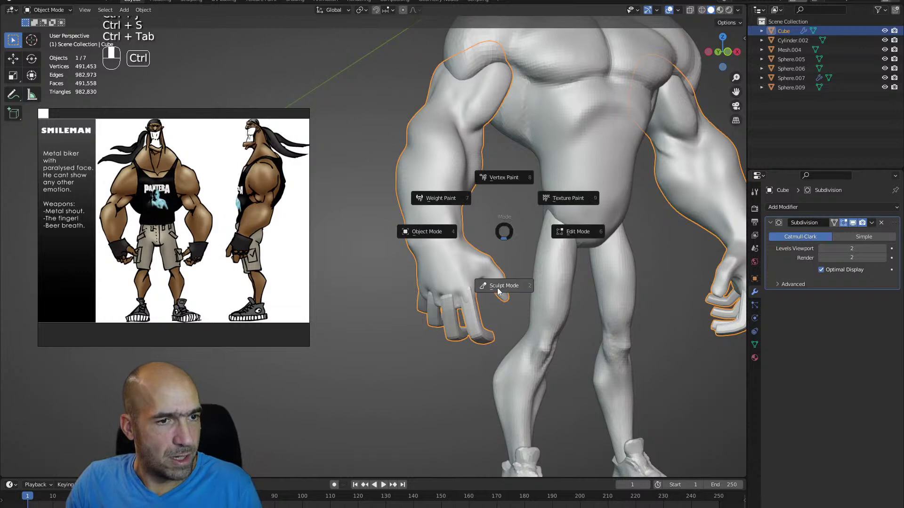
left_click(531, 232)
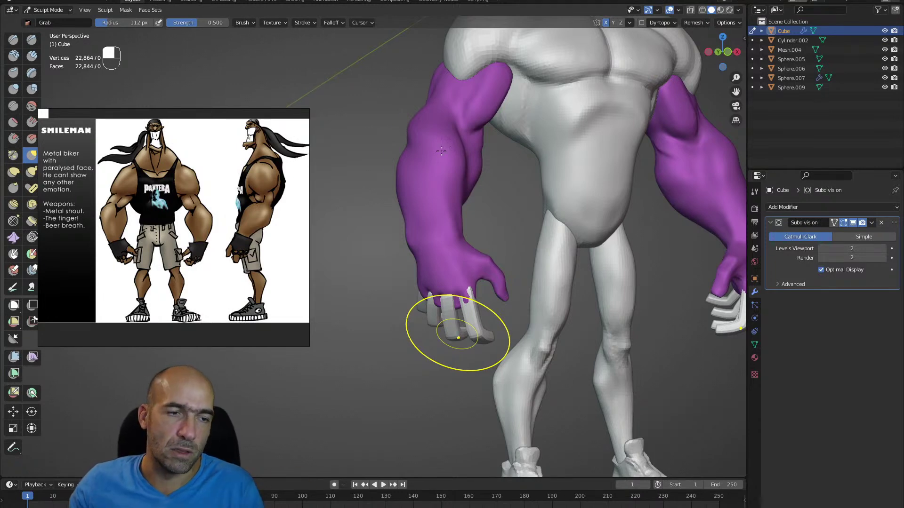
mouse_move(507, 237)
left_mouse_down("alt")
mouse_move(488, 236)
mouse_move(527, 230)
left_mouse_up("alt")
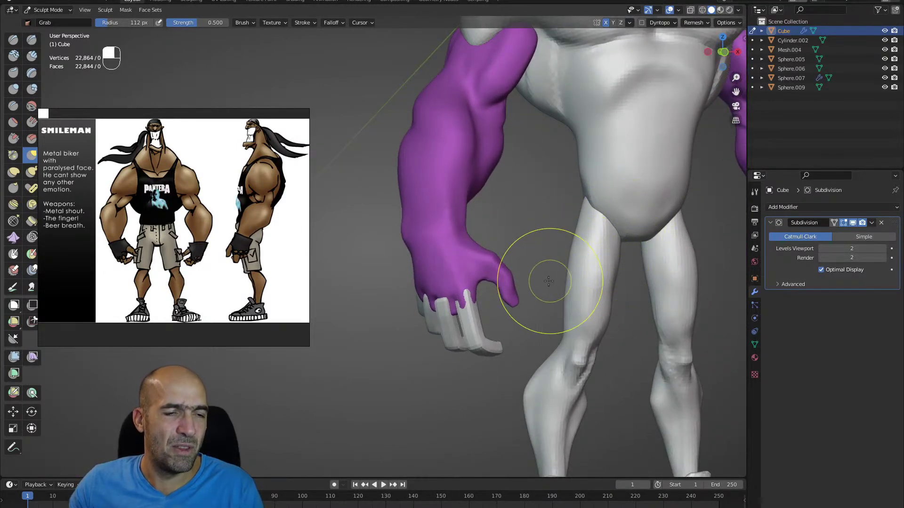
mouse_move(536, 266)
left_mouse_down("ctrl+alt")
mouse_move(548, 275)
mouse_move(545, 266)
left_mouse_up("ctrl+alt")
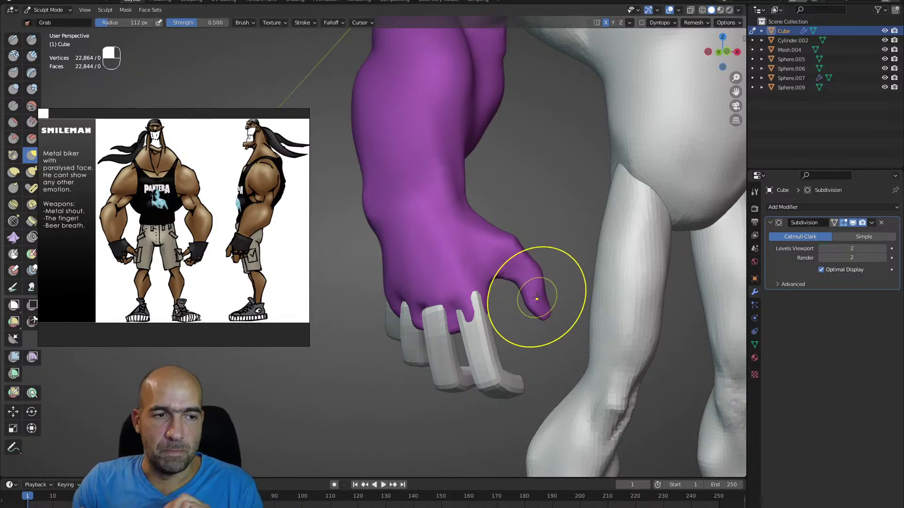
- Apply the Subdivision modifier to the joined arms in Object Mode and return to Sculpt Mode
key("alt+q")
key("ctrl+Tab")
key("ctrl+Tab")
left_click(459, 353)
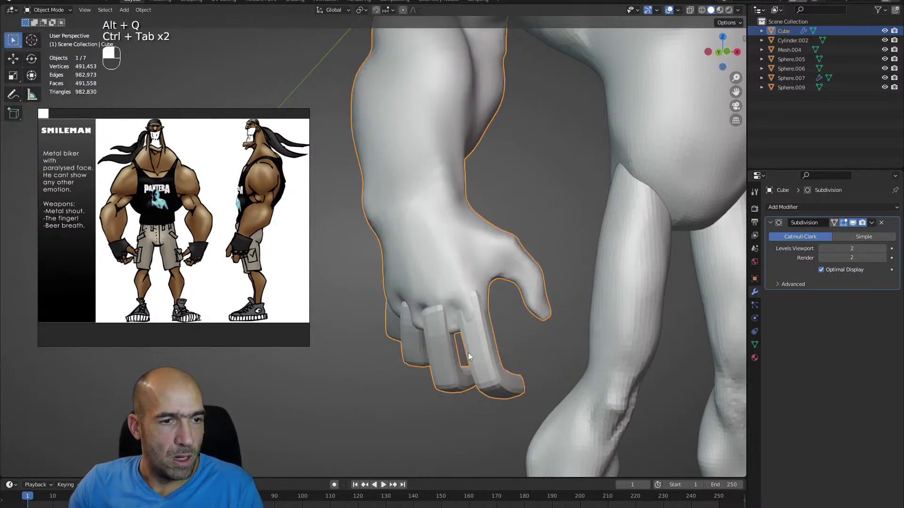
left_click(871, 223)
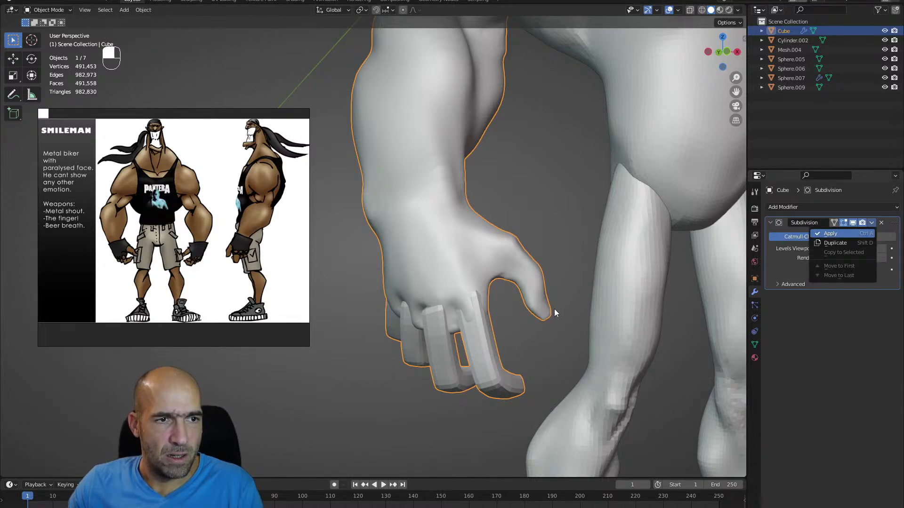
key("Return")
key("ctrl+Tab")
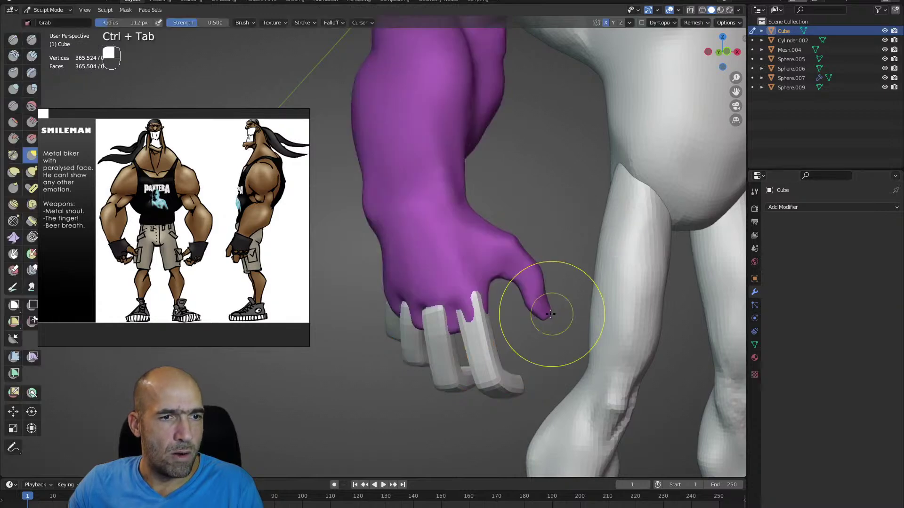
- Create a single face set from everything visible on the joined arms and fingers
left_click(150, 10)
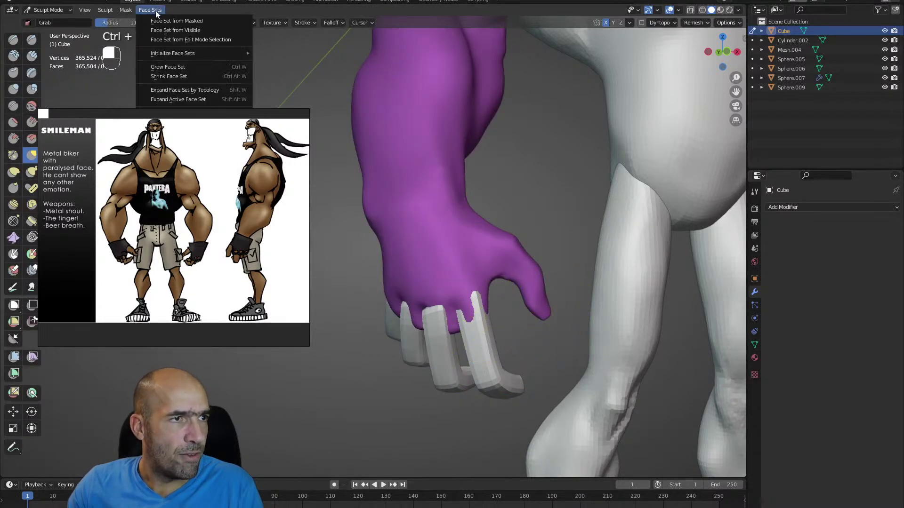
left_click(172, 30)
left_click_drag(538, 276, 548, 291, "ctrl+alt")
scroll(547, 291, "up", 2)
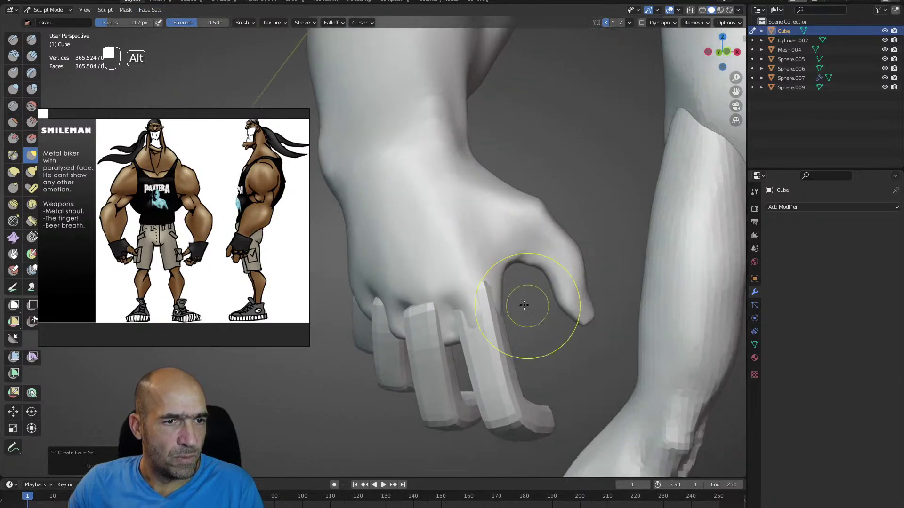
- Adjust the voxel size with the grid preview and voxel-remesh the arms and fingers into one surface
key("shift+r")
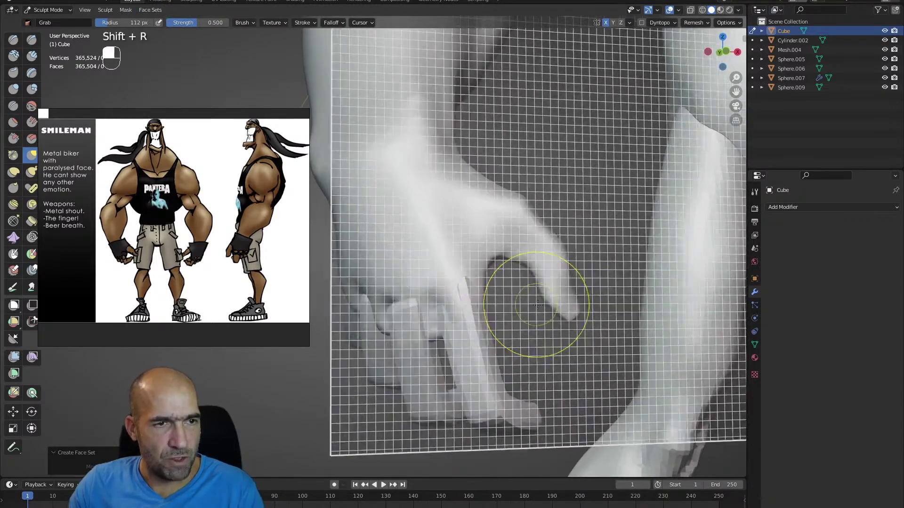
left_click(596, 306)
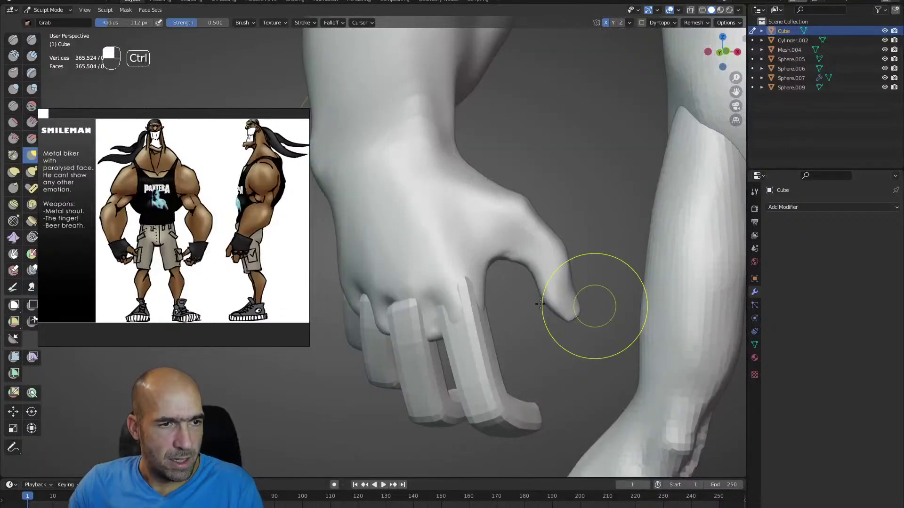
key("ctrl+r")
- Smooth the seams where the fingers meet the knuckles at a 112 px radius
key("shift")
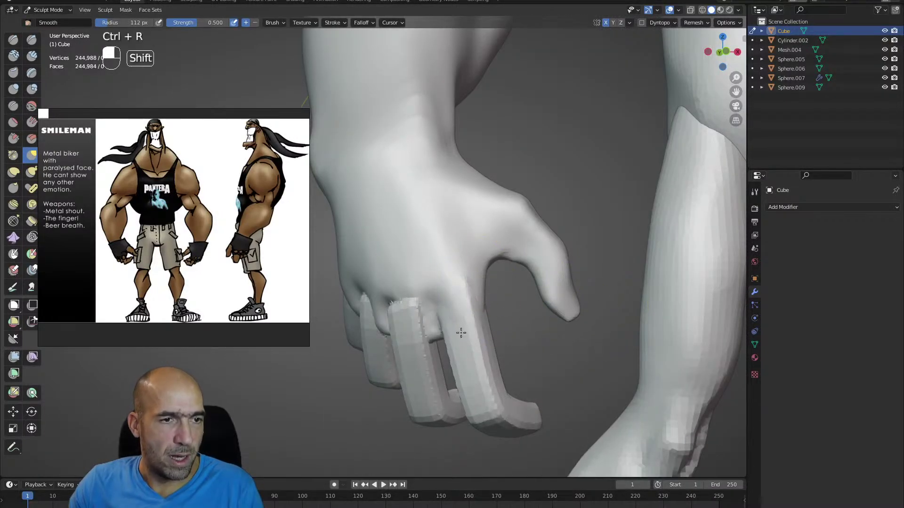
middle_click_drag(399, 319, 446, 332)
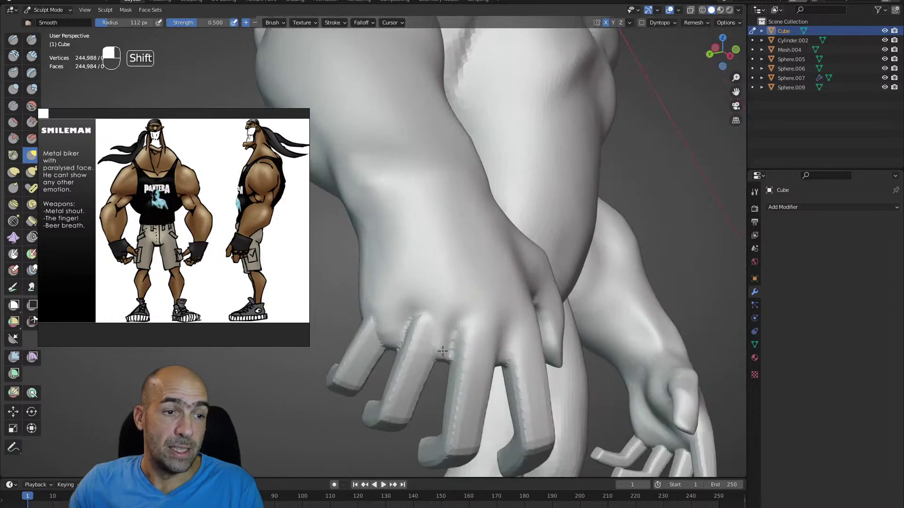
mouse_move(390, 298)
left_mouse_down("shift")
mouse_move(402, 326)
mouse_move(417, 323)
mouse_move(383, 345)
mouse_move(406, 323)
mouse_move(387, 320)
left_mouse_up("shift")
- Sculpt volume onto the thumb's joints and tip with the Draw brush, reducing the radius to 81 px
key("1")
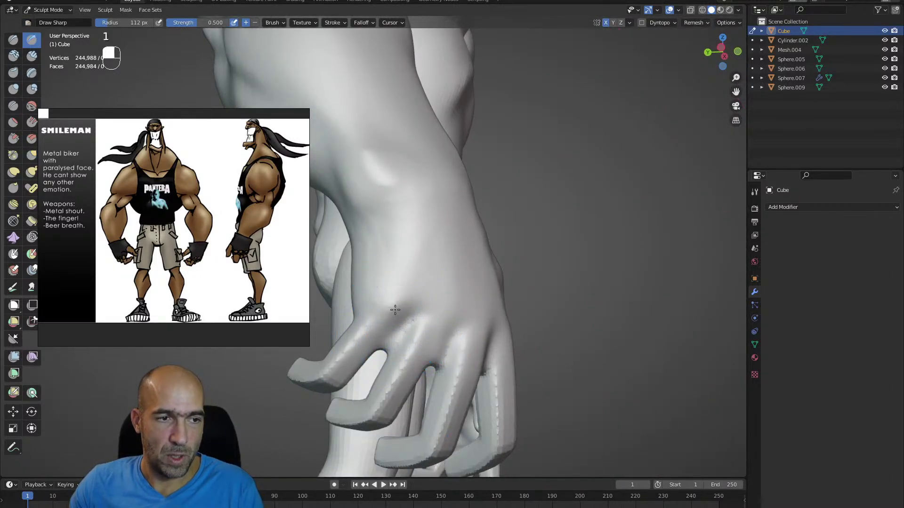
middle_click_drag(398, 305, 444, 312)
left_click_drag(496, 331, 528, 334, "alt")
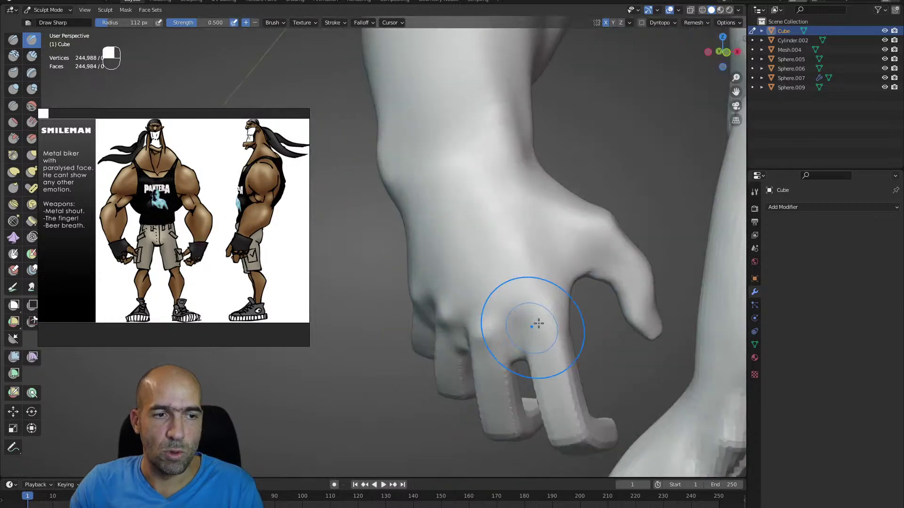
left_click_drag(557, 302, 584, 316, "alt")
left_click_drag(605, 297, 561, 301, "alt")
left_click_drag(581, 330, 581, 289, "alt+shift")
mouse_move(648, 323)
left_mouse_down("alt")
mouse_move(619, 321)
mouse_move(633, 341)
mouse_move(512, 314)
mouse_move(556, 292)
left_mouse_up("alt")
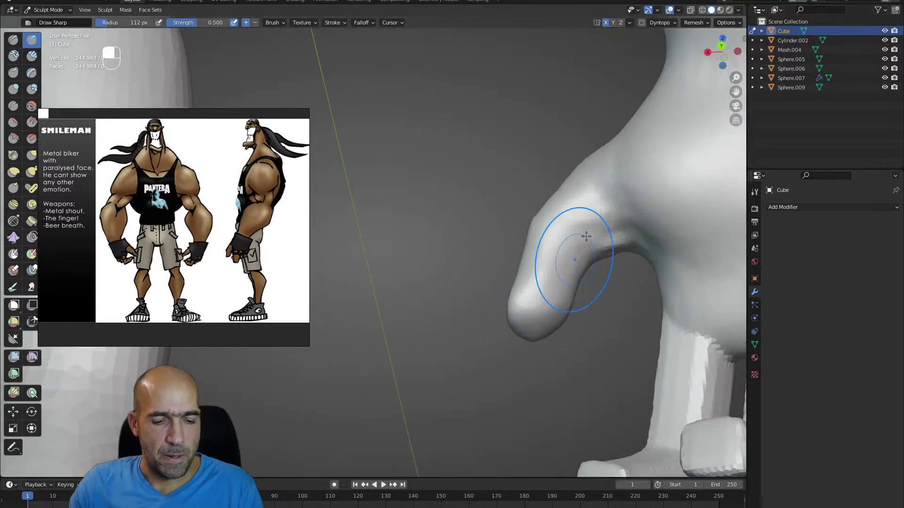
key("c")
key("x")
key("bracketleft")
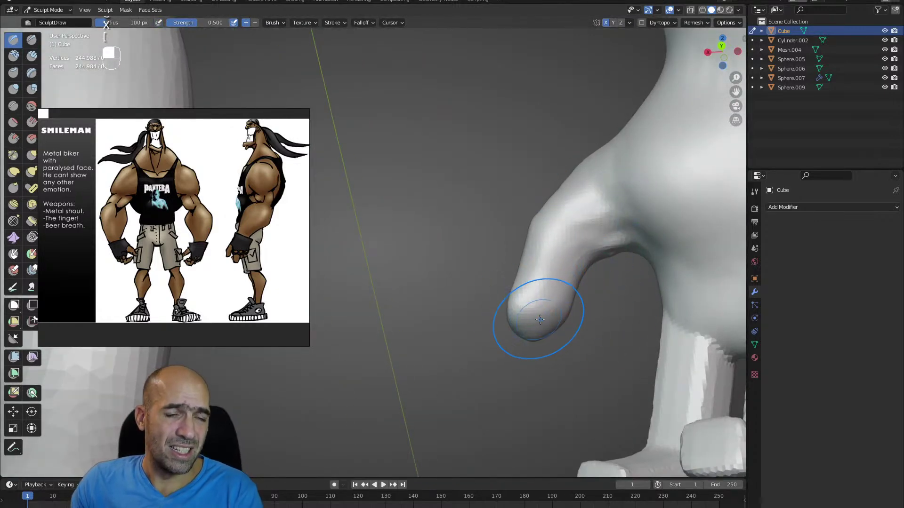
mouse_move(553, 332)
left_mouse_down("alt")
mouse_move(551, 263)
mouse_move(515, 319)
mouse_move(546, 348)
mouse_move(585, 358)
left_mouse_up("alt")
left_click_drag(555, 268, 530, 269, "alt")
mouse_move(515, 226)
left_mouse_down()
mouse_move(498, 231)
mouse_move(510, 241)
left_mouse_up()
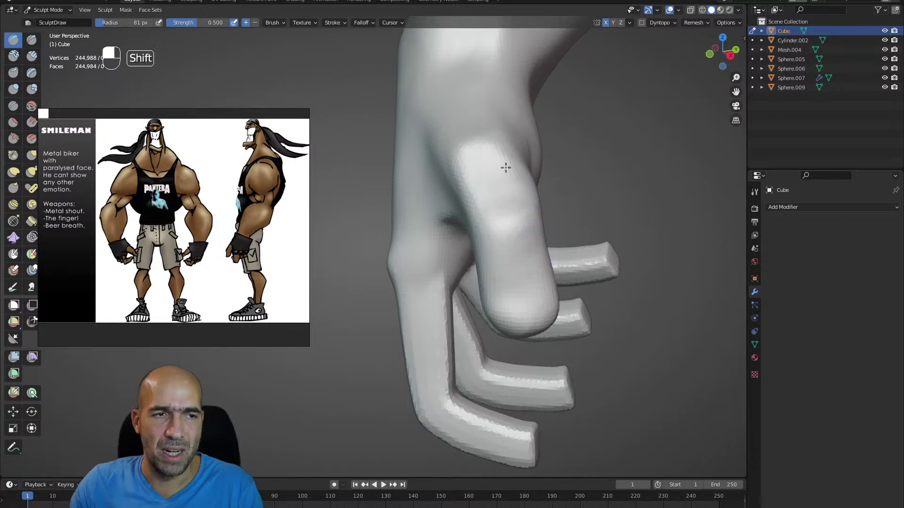
- Reshape the thumb base and wrist with Grab at an 81 px radius and smooth the wrist into the forearm
mouse_move(522, 166)
left_mouse_down("ctrl+alt")
mouse_move(490, 232)
mouse_move(476, 248)
mouse_move(442, 252)
mouse_move(452, 250)
left_mouse_up("ctrl+alt")
key("g")
left_click_drag(452, 250, 448, 239)
mouse_move(449, 238)
left_mouse_down("alt")
mouse_move(459, 232)
mouse_move(418, 198)
mouse_move(440, 198)
mouse_move(440, 215)
left_mouse_up("alt")
left_click_drag(441, 215, 448, 198)
mouse_move(451, 197)
left_mouse_down("alt")
mouse_move(482, 174)
mouse_move(441, 202)
left_mouse_up("alt")
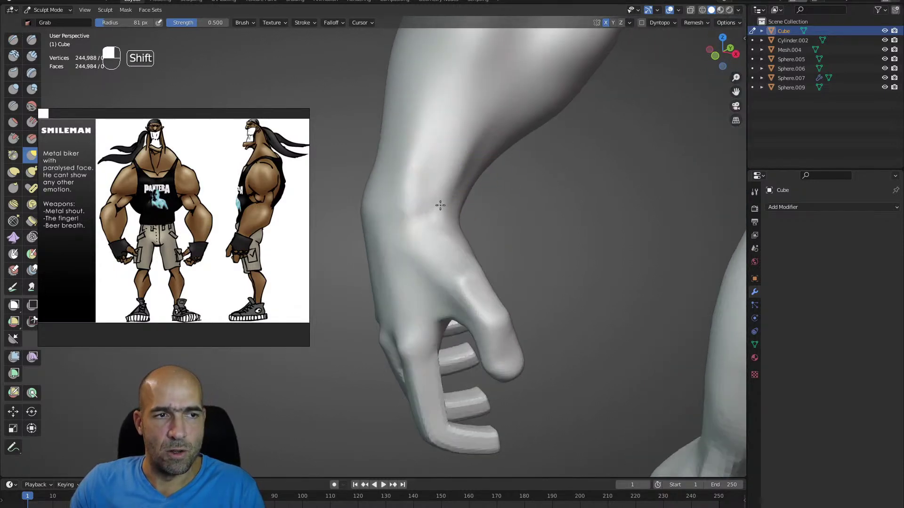
mouse_move(406, 146)
left_mouse_down("shift")
mouse_move(411, 194)
mouse_move(456, 187)
mouse_move(452, 222)
left_mouse_up("shift")
left_click_drag(448, 252, 483, 229, "alt+shift")
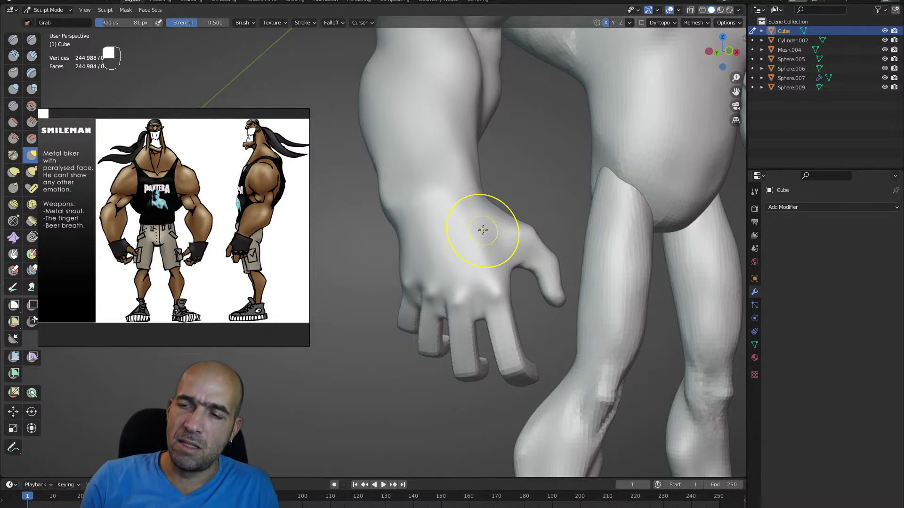
- Smooth the back of the hand and finger bases, and define the wrist with Draw Sharp at an 81 px radius
left_click_drag(563, 320, 518, 326, "alt")
left_click_drag(510, 328, 527, 365, "shift")
mouse_move(465, 361)
left_mouse_down("alt+shift")
mouse_move(599, 293)
mouse_move(621, 304)
mouse_move(682, 283)
left_mouse_up("alt+shift")
key("1")
left_click_drag(667, 228, 597, 210, "alt")
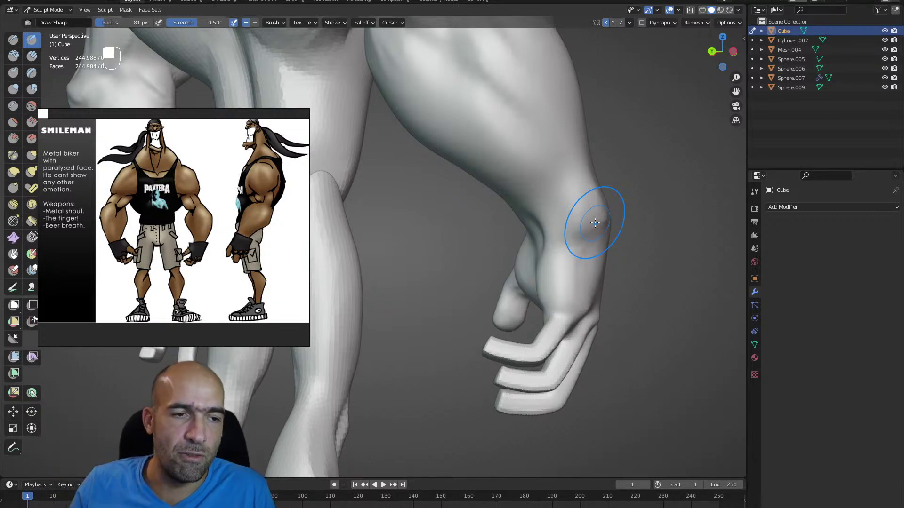
left_click_drag(365, 343, 400, 372, "alt")
mouse_move(553, 364)
left_mouse_down("shift")
mouse_move(505, 343)
mouse_move(460, 335)
mouse_move(461, 343)
left_mouse_up("shift")
- Adjust the finger shapes with Grab at an 81 px radius, and smooth the knuckles and hard finger edges
key("g")
mouse_move(461, 342)
left_mouse_down("alt")
mouse_move(476, 322)
mouse_move(490, 324)
left_mouse_up("alt")
left_click_drag(495, 325, 477, 321, "alt")
left_click_drag(479, 322, 490, 331)
mouse_move(504, 338)
left_mouse_down("alt")
mouse_move(492, 343)
mouse_move(501, 335)
mouse_move(558, 354)
mouse_move(566, 395)
left_mouse_up("alt")
mouse_move(520, 409)
left_mouse_down("shift")
mouse_move(513, 426)
mouse_move(441, 425)
left_mouse_up("shift")
left_click_drag(398, 404, 367, 389, "shift")
left_click_drag(470, 312, 414, 383, "shift")
mouse_move(529, 311)
left_mouse_down("shift")
mouse_move(522, 353)
mouse_move(472, 423)
mouse_move(510, 418)
mouse_move(515, 323)
left_mouse_up("shift")
mouse_move(397, 348)
left_mouse_down("shift")
mouse_move(343, 323)
mouse_move(360, 301)
left_mouse_up("shift")
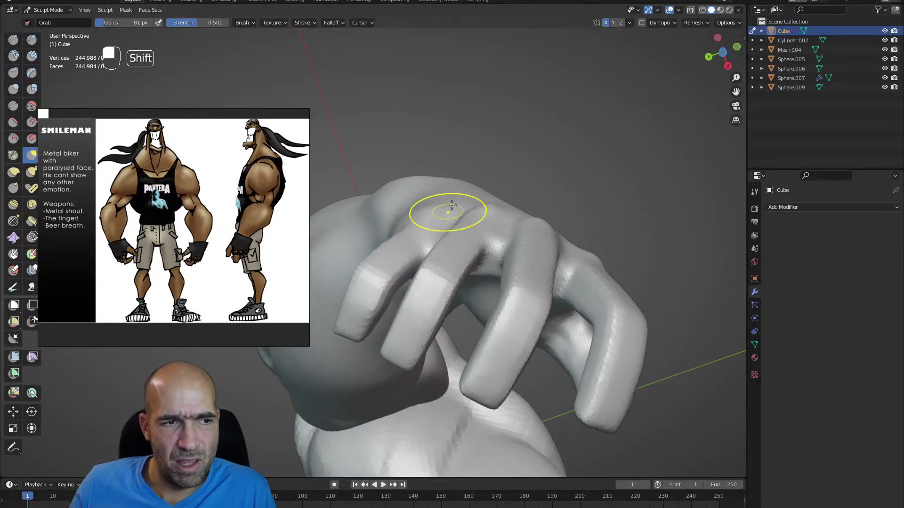
- Reshape the outer palm with Grab and sharpen the crease beside the thumb base with Draw Sharp at 81 px
mouse_move(471, 206)
left_mouse_down("alt")
mouse_move(497, 286)
mouse_move(460, 298)
mouse_move(434, 267)
left_mouse_up("alt")
key("2")
key("g")
mouse_move(432, 269)
left_mouse_down("alt")
mouse_move(426, 287)
mouse_move(447, 286)
mouse_move(428, 277)
left_mouse_up("alt")
key("g")
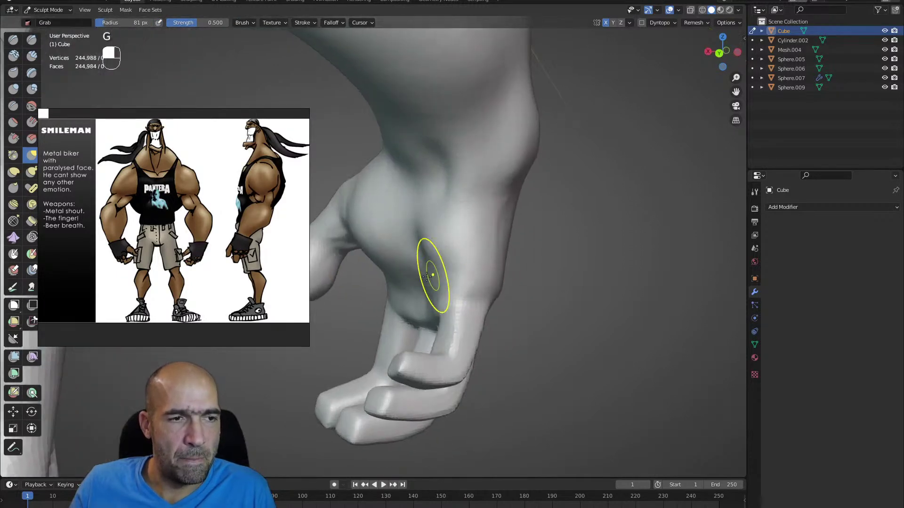
left_click_drag(434, 218, 412, 226, "alt")
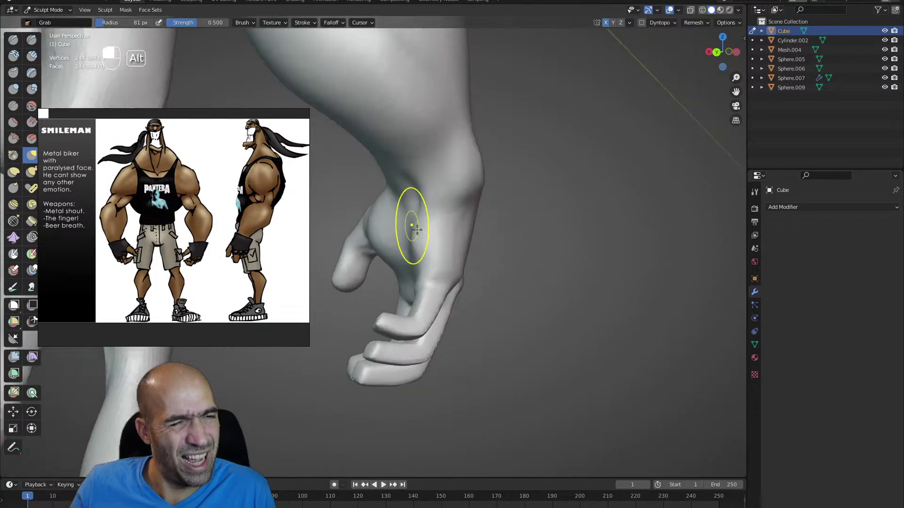
key("1")
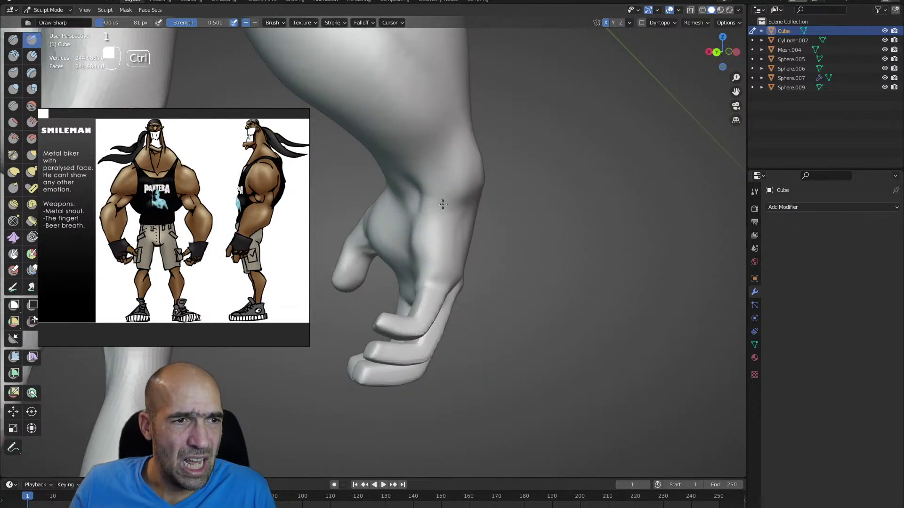
mouse_move(471, 208)
left_mouse_down("alt")
mouse_move(476, 188)
mouse_move(495, 179)
left_mouse_up("alt")
- Build up the outer wrist with Clay Strips at 81 px, smooth it, and refine the hand's silhouette with Grab
key("2")
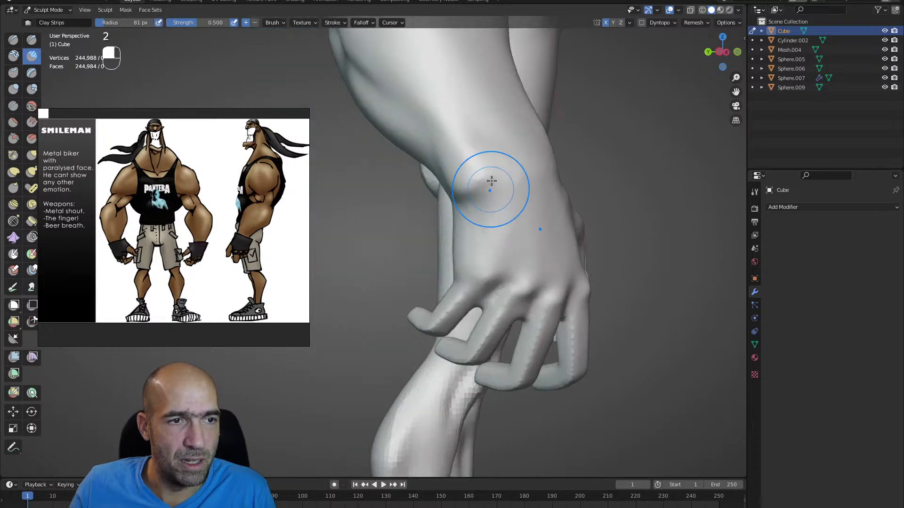
left_click_drag(486, 176, 480, 181, "shift")
mouse_move(481, 181)
left_mouse_down("alt")
mouse_move(495, 183)
mouse_move(442, 190)
mouse_move(426, 221)
mouse_move(414, 212)
left_mouse_up("alt")
key("g")
left_click_drag(441, 180, 407, 258, "alt")
mouse_move(407, 258)
left_mouse_down("ctrl+alt")
mouse_move(407, 295)
mouse_move(407, 242)
mouse_move(438, 268)
mouse_move(411, 272)
mouse_move(412, 257)
left_mouse_up("ctrl+alt")
mouse_move(412, 257)
left_mouse_down("alt")
mouse_move(431, 263)
mouse_move(419, 249)
mouse_move(399, 254)
mouse_move(409, 266)
left_mouse_up("alt")
left_click_drag(409, 266, 357, 242, "ctrl+alt")
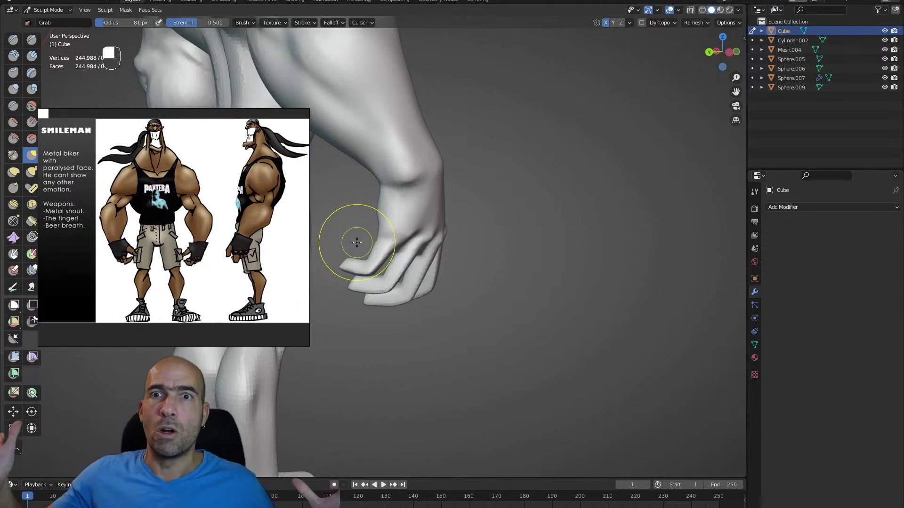
- Add volume to the outer edge of the palm with Clay Strips at a 51 px radius and smooth it
key("2")
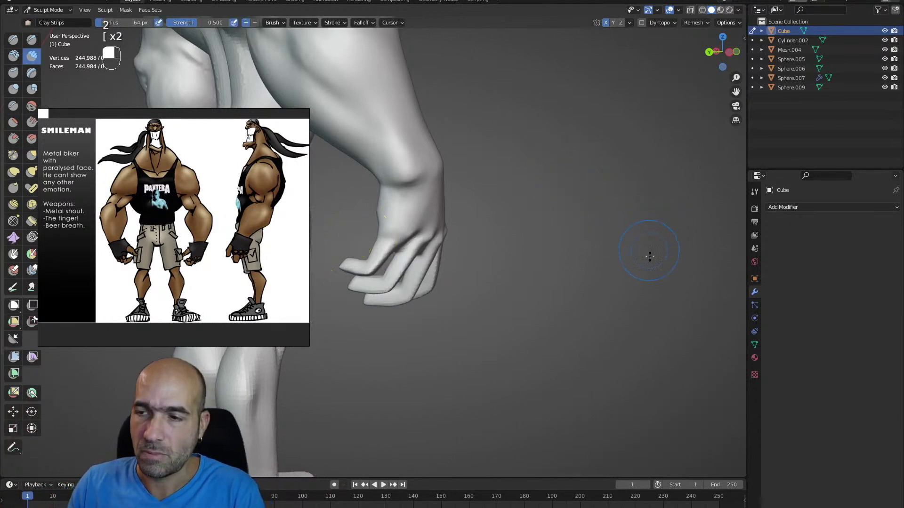
left_click_drag(692, 284, 713, 291, "alt")
key("2")
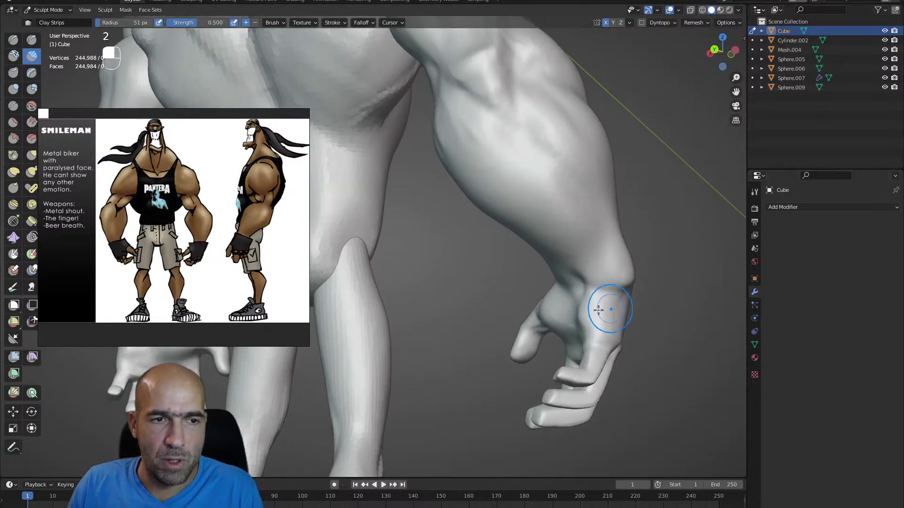
left_click_drag(591, 333, 608, 303)
mouse_move(593, 320)
left_mouse_down("alt")
mouse_move(611, 319)
mouse_move(587, 314)
mouse_move(588, 346)
left_mouse_up("alt")
mouse_move(589, 346)
left_mouse_down("shift")
mouse_move(580, 312)
mouse_move(576, 325)
mouse_move(611, 318)
left_mouse_up("shift")
mouse_move(602, 308)
left_mouse_down("shift")
mouse_move(581, 329)
mouse_move(595, 332)
left_mouse_up("shift")
- Carve the crease across the inside of the thumb joint with Draw Sharp at a 51 px radius
key("1")
mouse_move(549, 295)
left_mouse_down("ctrl")
mouse_move(542, 324)
mouse_move(518, 330)
mouse_move(560, 333)
mouse_move(545, 316)
mouse_move(520, 312)
left_mouse_up("ctrl")
left_click_drag(507, 313, 503, 320, "shift")
mouse_move(504, 322)
left_mouse_down("alt")
mouse_move(494, 317)
mouse_move(512, 357)
left_mouse_up("alt")
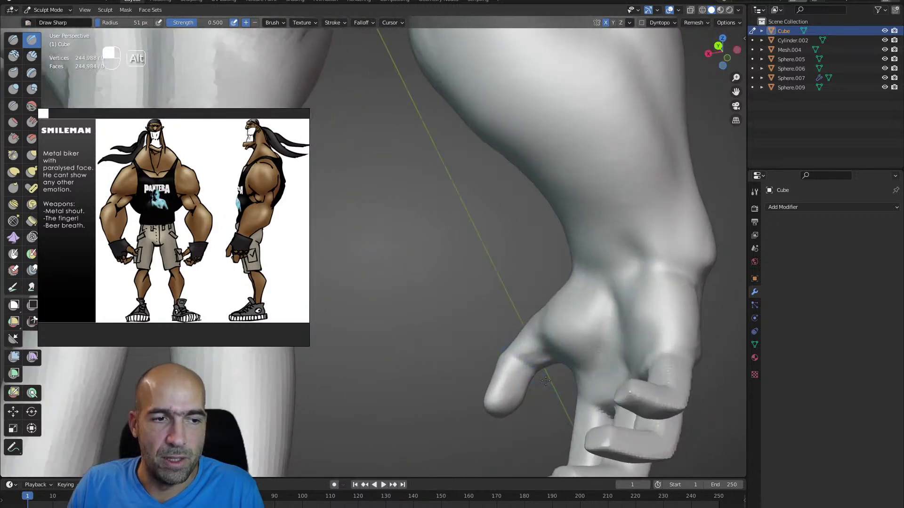
middle_click_drag(516, 365, 521, 373)
left_click_drag(510, 375, 525, 387)
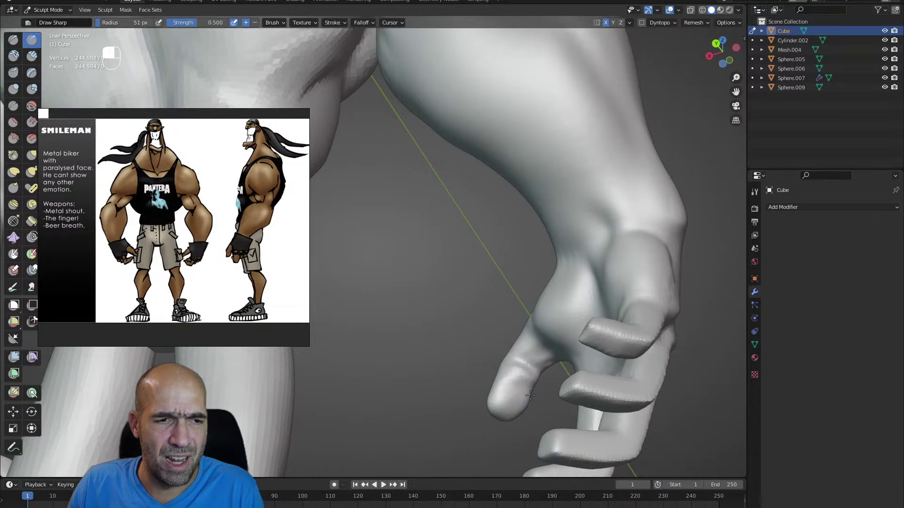
middle_click_drag(524, 385, 671, 419)
- Carve the nails into the thumb and index fingertips with Draw Sharp at a 51 px radius
mouse_move(671, 418)
left_mouse_down("alt")
mouse_move(641, 424)
mouse_move(602, 346)
left_mouse_up("alt")
mouse_move(603, 346)
left_mouse_down("ctrl+alt")
mouse_move(600, 367)
mouse_move(588, 370)
left_mouse_up("ctrl+alt")
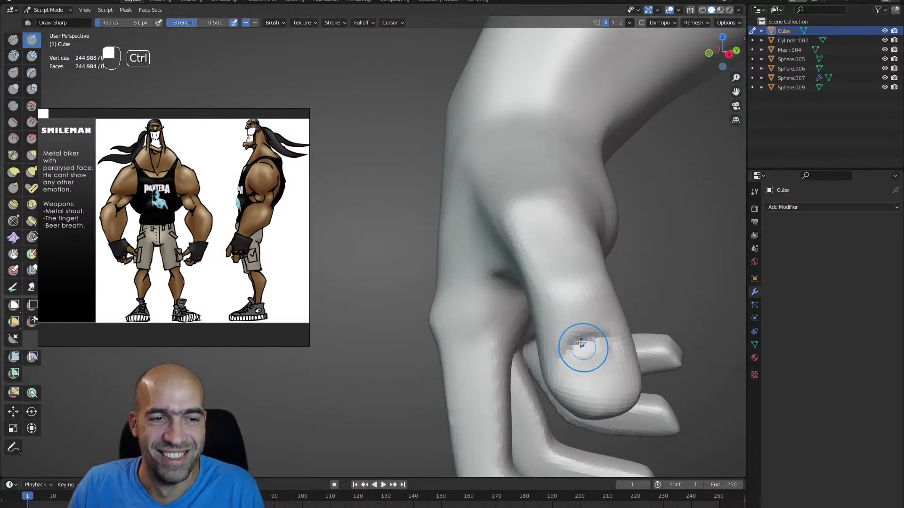
middle_click_drag(633, 419, 605, 341)
left_click_drag(605, 341, 603, 377, "ctrl+alt")
left_click_drag(602, 376, 627, 367, "alt")
left_click_drag(564, 372, 565, 344, "ctrl+alt")
mouse_move(565, 344)
left_mouse_down("alt")
mouse_move(575, 306)
mouse_move(560, 330)
left_mouse_up("alt")
left_click_drag(561, 330, 567, 321, "alt")
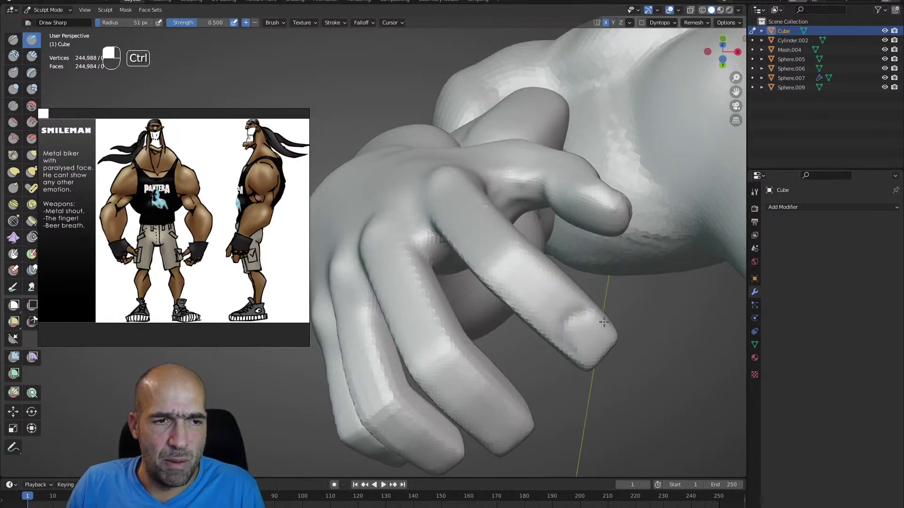
middle_click_drag(629, 373, 574, 324)
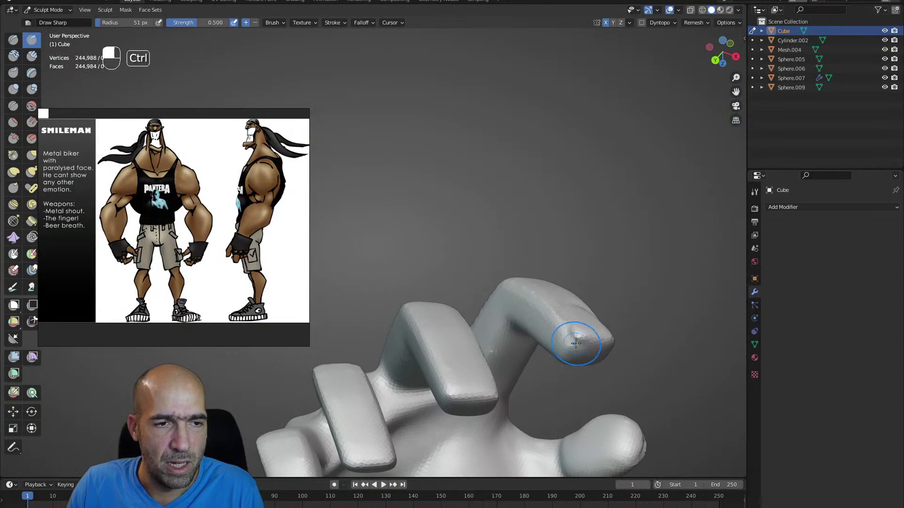
mouse_move(592, 363)
middle_mouse_down()
mouse_move(548, 347)
mouse_move(521, 323)
middle_mouse_up()
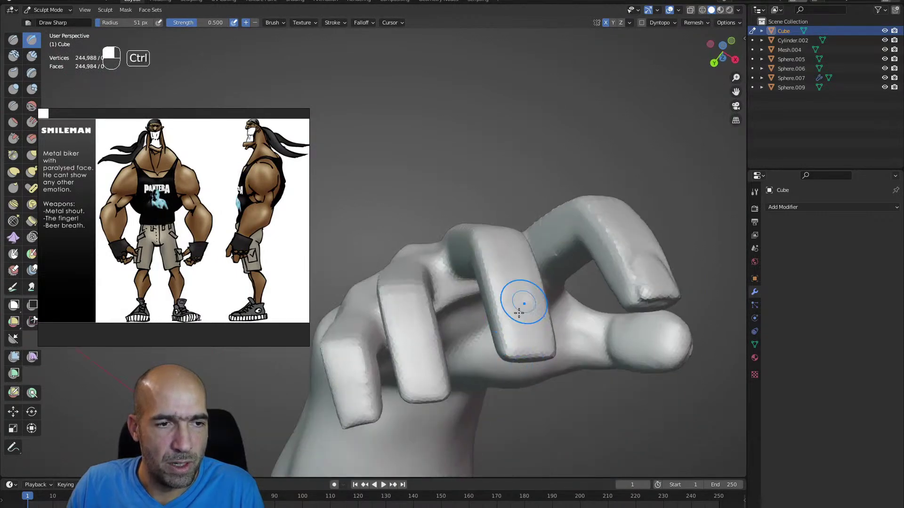
- Carve the nails on the middle and ring fingers with Draw Sharp and smooth the surrounding surface
left_click_drag(530, 302, 540, 309, "ctrl")
left_click_drag(514, 305, 508, 346, "ctrl")
mouse_move(509, 346)
left_mouse_down("alt")
mouse_move(510, 323)
mouse_move(502, 322)
left_mouse_up("alt")
left_click_drag(506, 346, 518, 349, "ctrl")
middle_click_drag(518, 349, 410, 323)
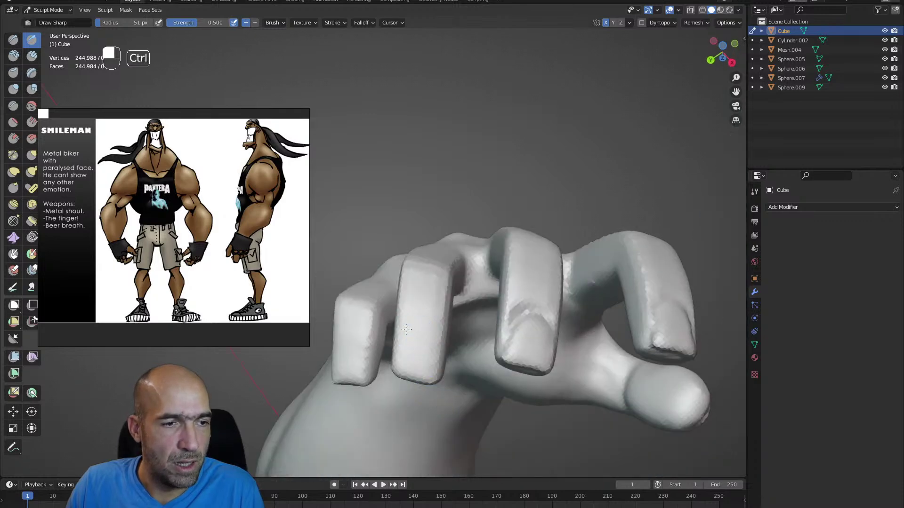
left_click_drag(430, 321, 441, 340)
left_click_drag(401, 335, 402, 312, "shift")
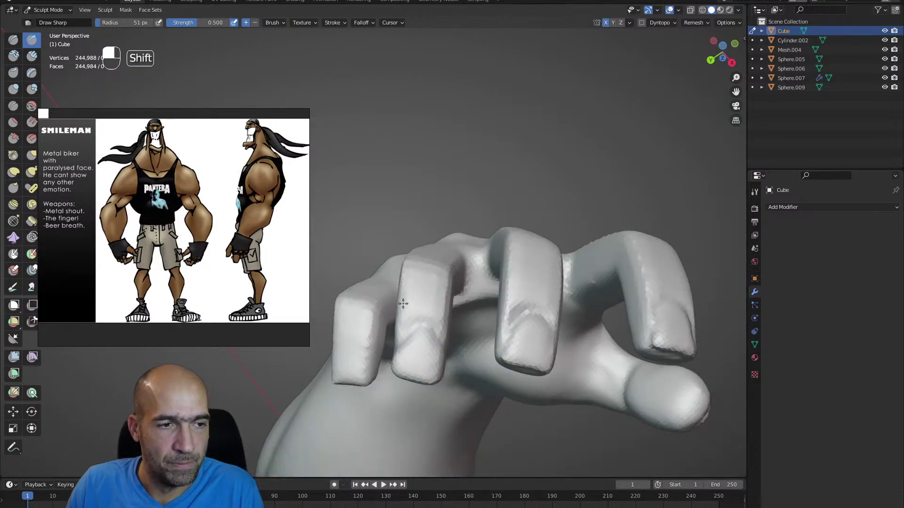
- Carve the little finger's nail with Draw Sharp and adjust the fingertips with Grab at a 51 px radius
middle_click_drag(403, 369, 424, 343)
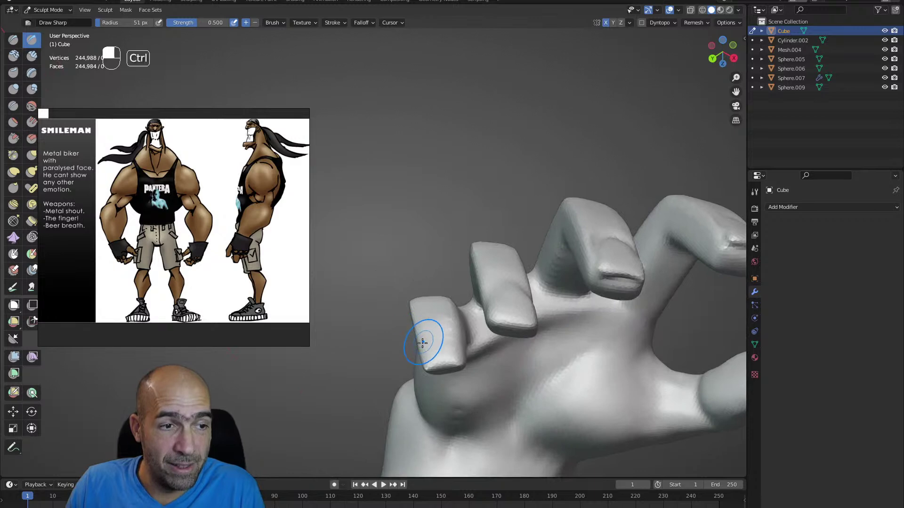
mouse_move(443, 328)
left_mouse_down("ctrl")
mouse_move(456, 359)
mouse_move(448, 337)
mouse_move(458, 336)
left_mouse_up("ctrl")
middle_click_drag(457, 336, 469, 358)
key("g")
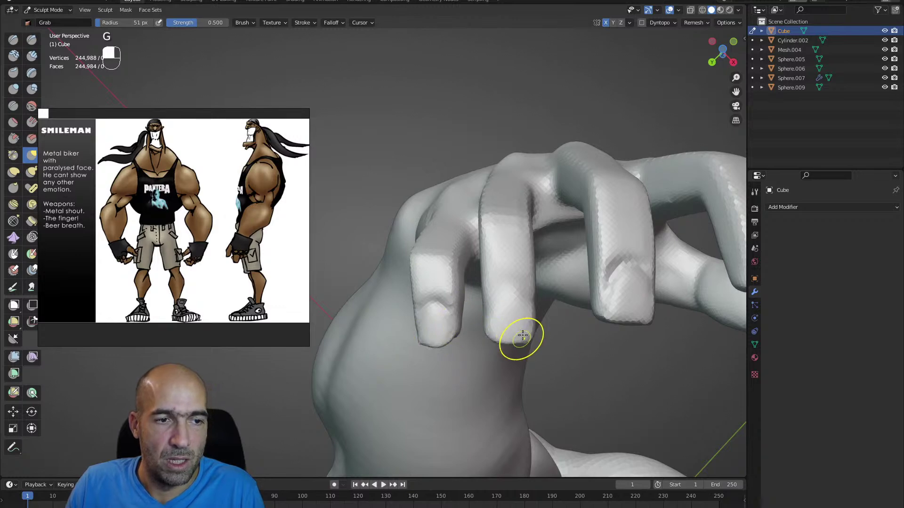
middle_click_drag(521, 339, 536, 326)
key("1")
middle_click_drag(522, 295, 479, 246)
left_click_drag(479, 246, 405, 329, "alt")
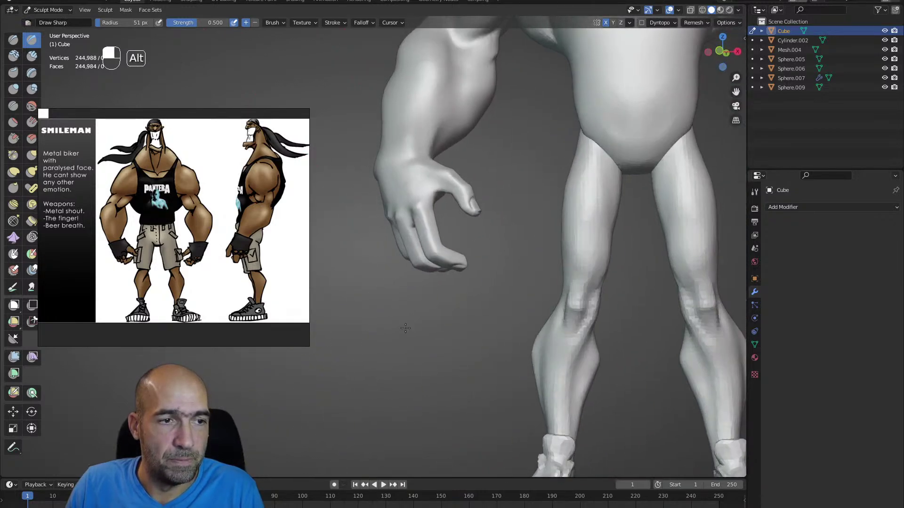
- Reposition the curled fingers with Grab at a 68 px radius to match the reference hand pose
middle_click_drag(404, 329, 479, 202)
key("g")
key("bracketright")
key("bracketright")
key("bracketright")
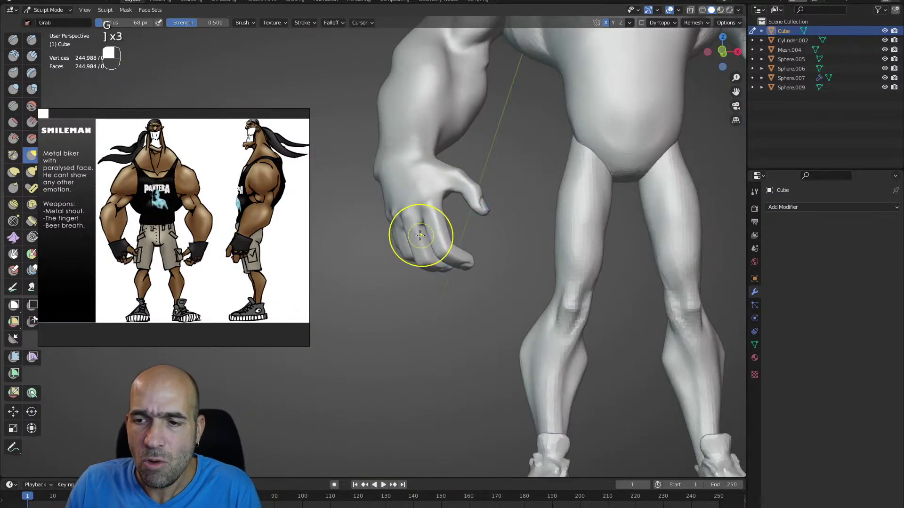
left_click_drag(424, 257, 437, 252)
left_click_drag(454, 193, 429, 255, "alt")
left_click_drag(430, 255, 422, 339, "ctrl+alt")
left_click_drag(414, 266, 427, 256, "alt")
- Review the full figure from the front and switch sculpting to the leg mesh, Sphere.009
key("6")
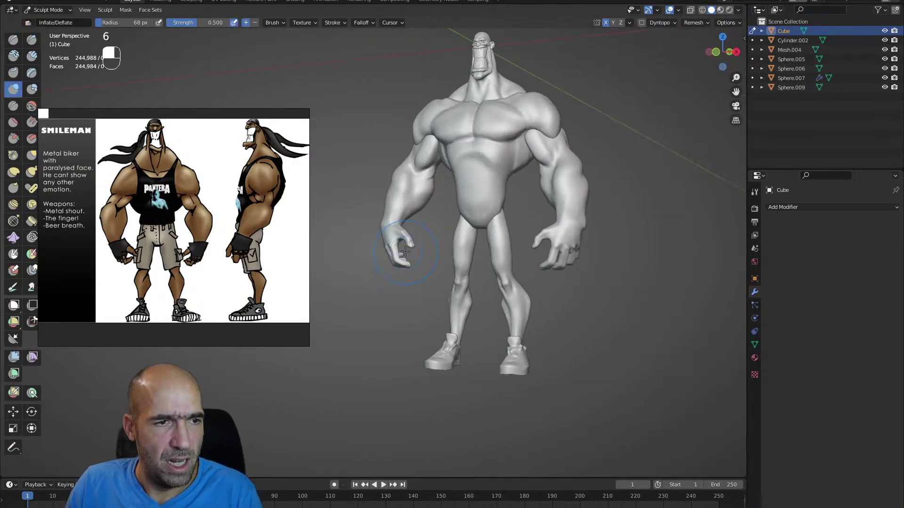
middle_click_drag(563, 281, 568, 250, "alt")
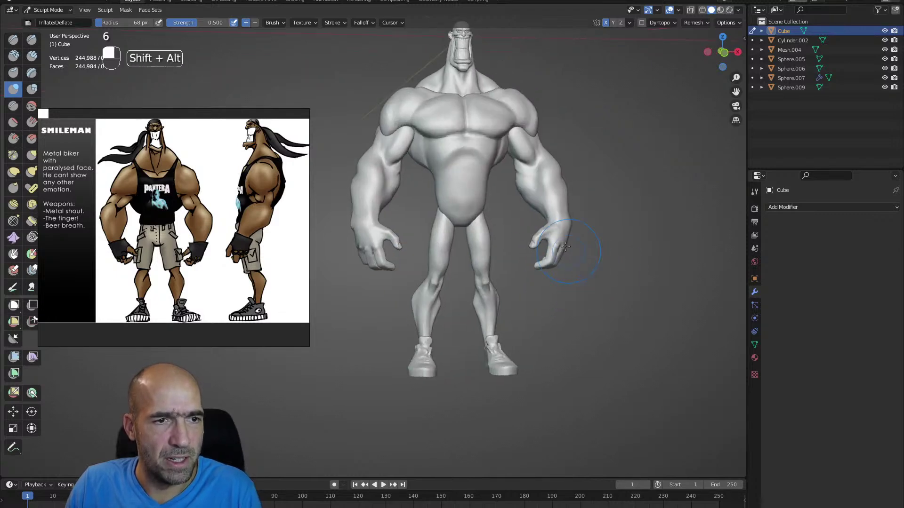
left_click_drag(562, 270, 561, 256, "alt+shift")
mouse_move(548, 290)
left_mouse_down("ctrl+alt")
mouse_move(541, 280)
mouse_move(520, 291)
mouse_move(519, 271)
left_mouse_up("ctrl+alt")
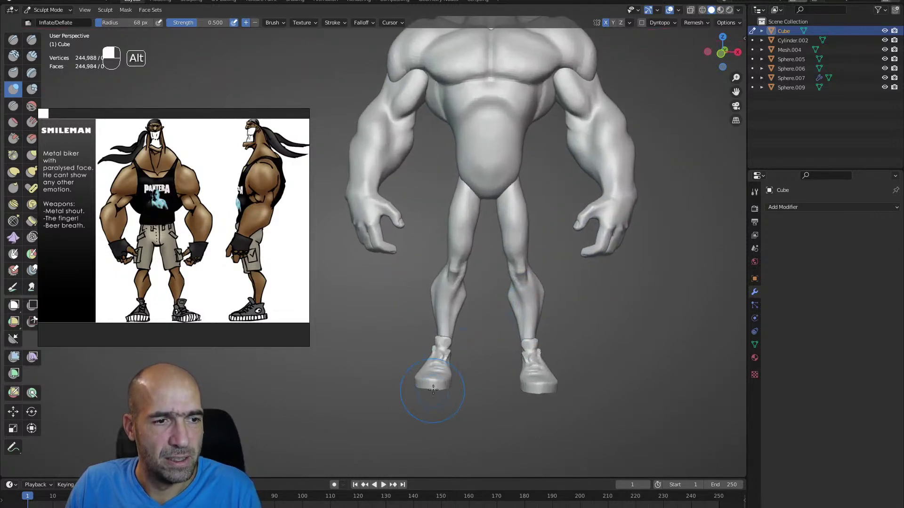
key("alt+q")
left_click_drag(463, 384, 471, 368, "alt+shift")
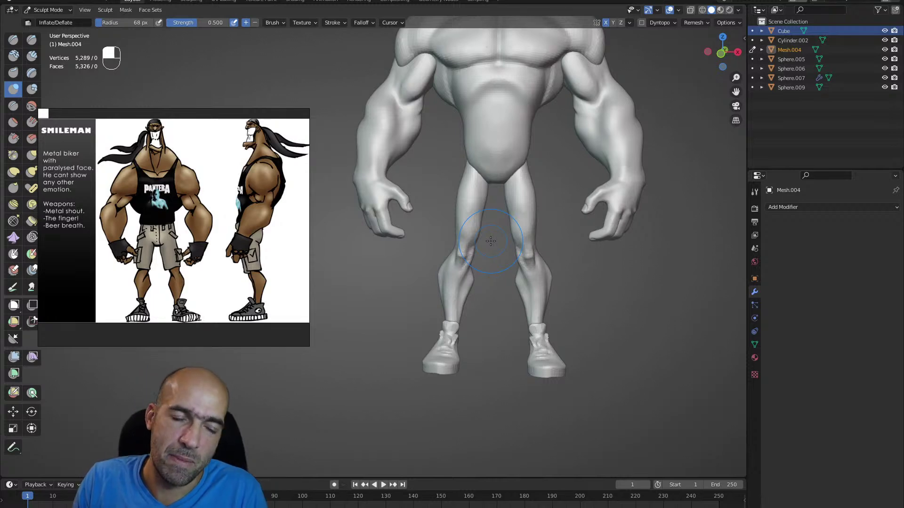
mouse_move(437, 332)
left_mouse_down("alt")
mouse_move(442, 362)
mouse_move(450, 339)
left_mouse_up("alt")
left_click_drag(450, 339, 443, 280, "alt+shift")
key("alt+q")
scroll(494, 296, "up", 2)
key("shift")
left_click_drag(521, 325, 517, 293, "alt+shift")
left_click_drag(517, 292, 491, 301, "alt")
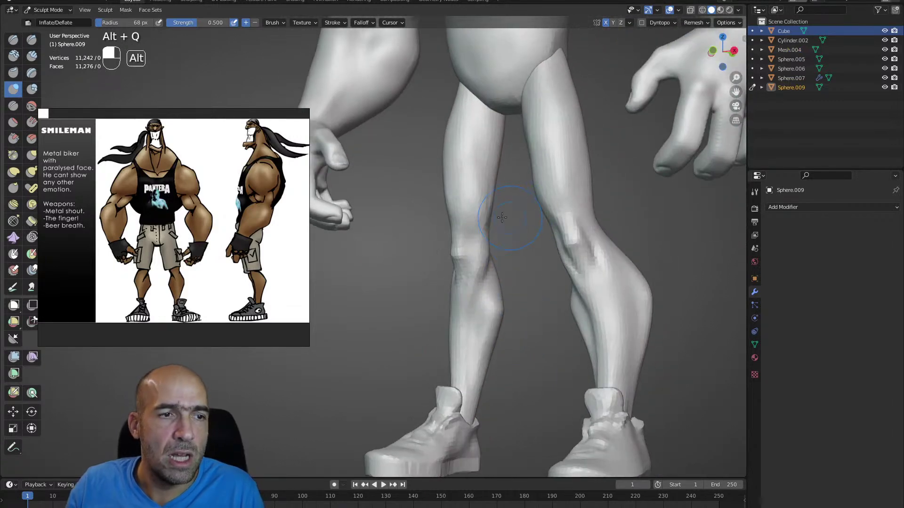
- Build up the thigh muscle above the knee with Clay Strips at a 68 px radius and smooth it
left_click_drag(509, 216, 492, 214, "alt")
key("2")
key("2")
scroll(484, 212, "up", 3)
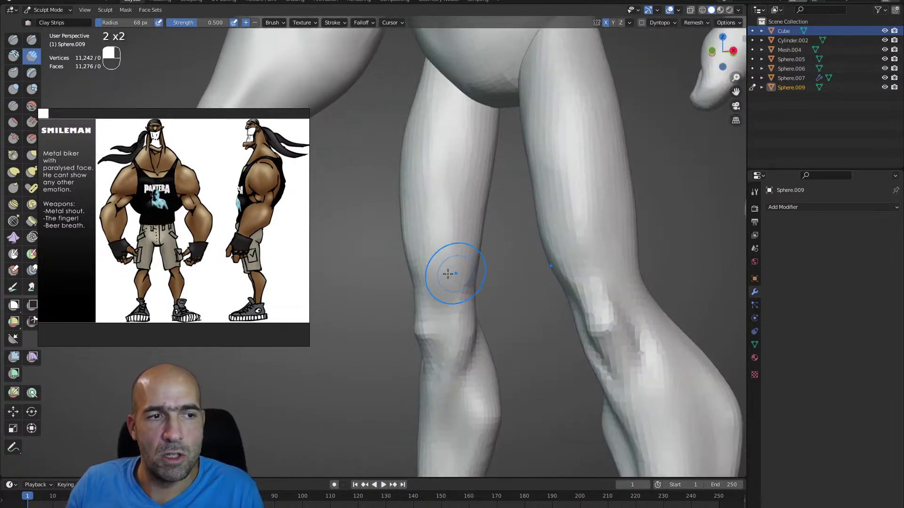
left_click_drag(443, 282, 438, 296)
middle_click_drag(438, 296, 442, 253)
left_click_drag(450, 286, 427, 213)
left_click_drag(427, 252, 426, 295, "shift")
left_click_drag(451, 330, 459, 221, "alt+shift")
mouse_move(459, 221)
left_mouse_down("alt")
mouse_move(459, 239)
mouse_move(414, 192)
mouse_move(402, 192)
mouse_move(402, 169)
left_mouse_up("alt")
- Reshape the lower legs with Grab at a 113 px radius and add calf volume with Clay Strips
key("g")
left_click_drag(415, 135, 407, 211, "alt+shift")
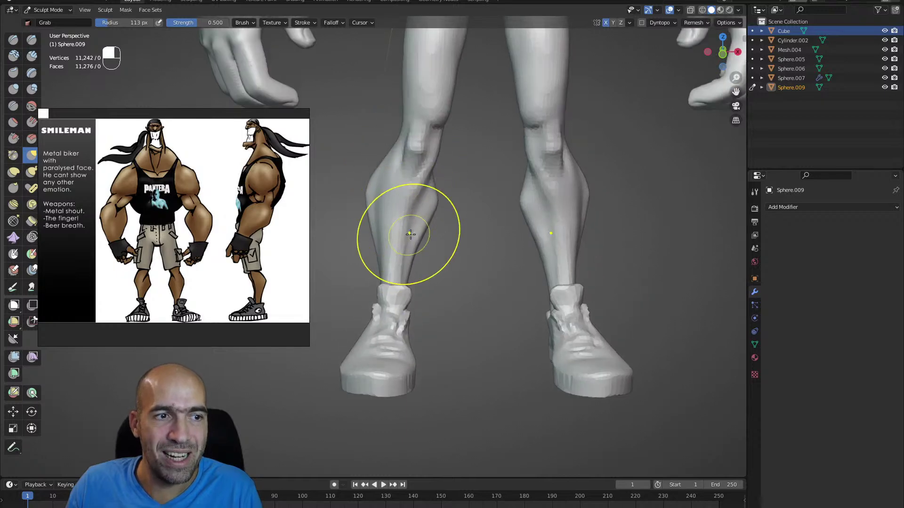
key("shift")
middle_click_drag(416, 257, 414, 253)
key("2")
left_click_drag(379, 272, 407, 221, "alt")
left_click_drag(408, 221, 426, 205, "alt")
left_click_drag(355, 279, 393, 276, "alt")
left_click_drag(327, 189, 367, 226, "alt+shift")
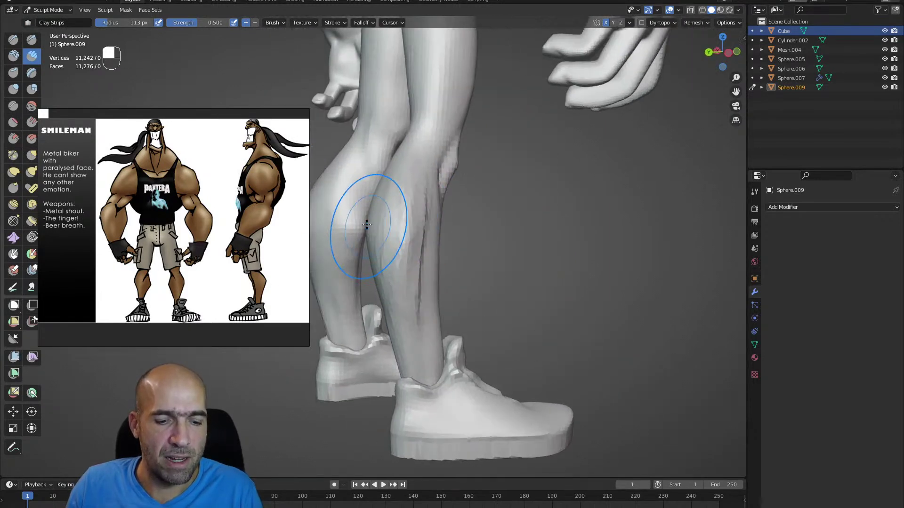
- Refine the calf and shin profile from the side with Grab at 113 px and smooth the lower leg
key("g")
mouse_move(367, 226)
middle_mouse_down()
mouse_move(382, 230)
mouse_move(357, 225)
mouse_move(416, 237)
mouse_move(417, 255)
mouse_move(403, 252)
mouse_move(416, 270)
mouse_move(404, 287)
mouse_move(369, 238)
mouse_move(464, 210)
mouse_move(454, 215)
middle_mouse_up()
mouse_move(455, 215)
left_mouse_down("shift")
mouse_move(445, 304)
mouse_move(445, 253)
mouse_move(457, 346)
left_mouse_up("shift")
mouse_move(457, 349)
left_mouse_down("alt+shift")
mouse_move(459, 302)
mouse_move(436, 241)
left_mouse_up("alt+shift")
left_click_drag(448, 317, 432, 335, "ctrl+alt")
mouse_move(432, 335)
left_mouse_down("alt")
mouse_move(420, 294)
mouse_move(399, 277)
left_mouse_up("alt")
left_click_drag(413, 275, 441, 272, "alt")
left_click_drag(442, 272, 437, 254, "ctrl+alt")
left_click_drag(400, 285, 408, 264)
- Try to define the calf and shin with Draw Sharp and Clay Strips at 113 px, and undo the strokes
key("1")
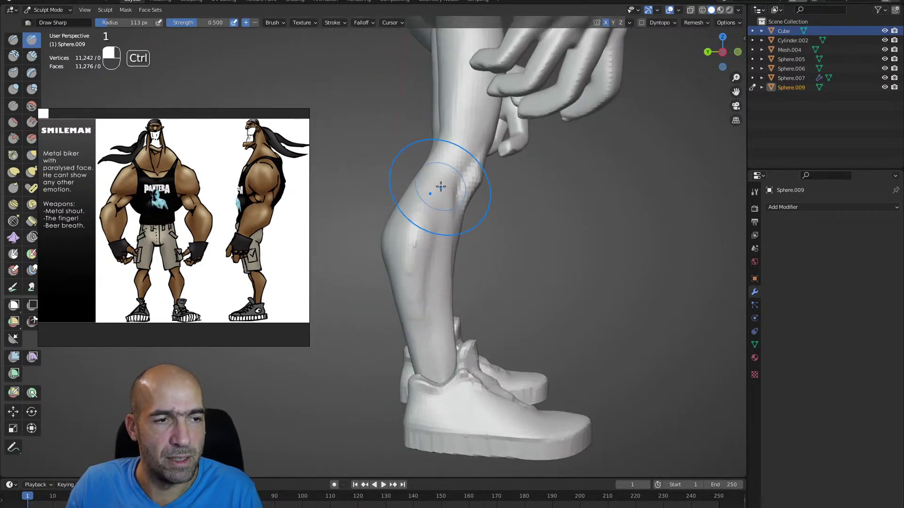
left_click_drag(435, 372, 417, 343, "alt")
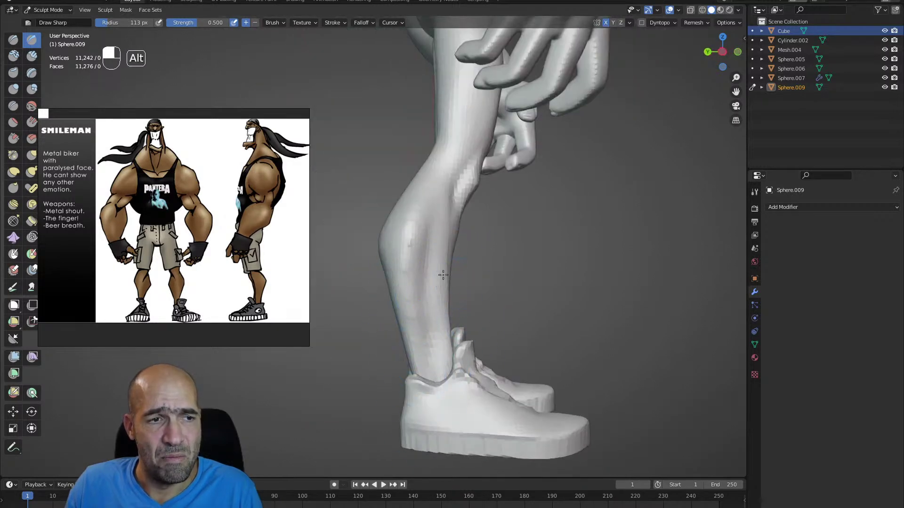
left_click_drag(462, 278, 437, 241, "alt")
key("2")
mouse_move(442, 283)
left_mouse_down("alt")
mouse_move(464, 324)
mouse_move(484, 320)
mouse_move(449, 296)
left_mouse_up("alt")
key("ctrl+z")
key("ctrl+z")
key("ctrl+z")
- Switch sculpting from the legs to the shoes with Grab at 113 px, and examine the shoes from the front and above
key("6")
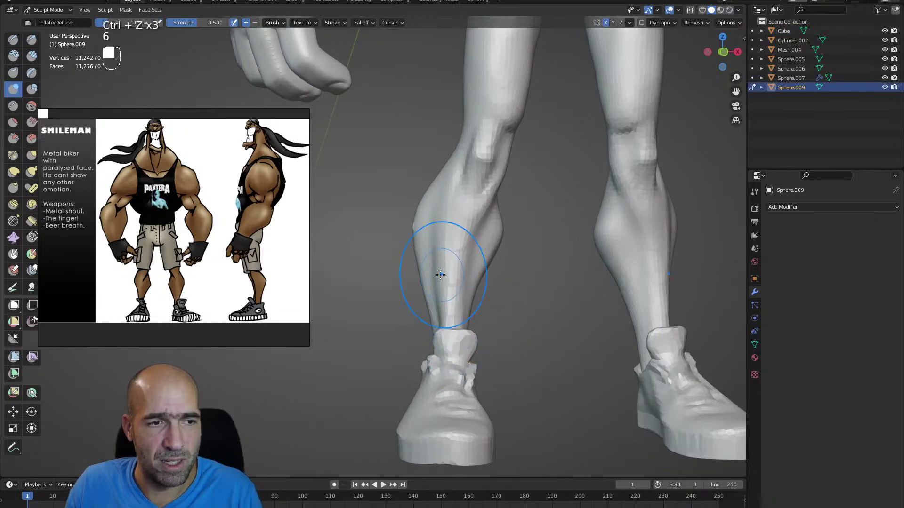
key("shift")
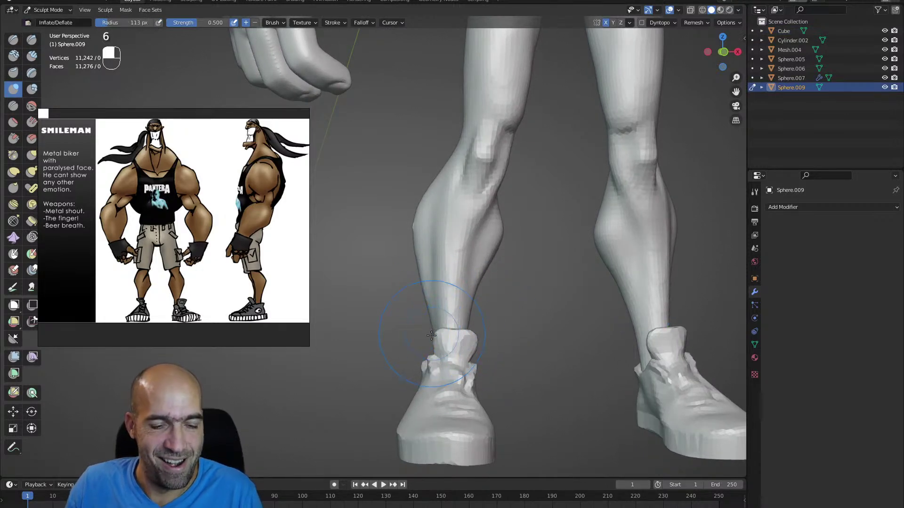
key("g")
key("alt+q")
scroll(454, 311, "up", 2)
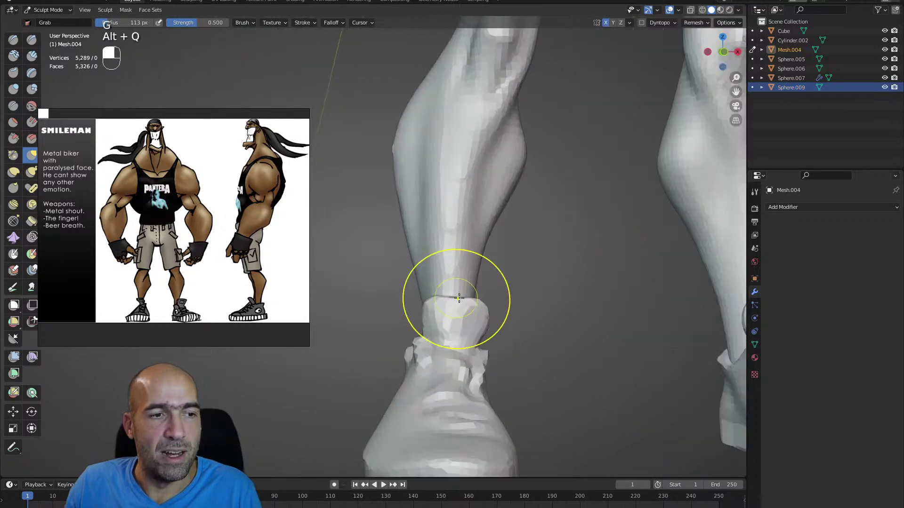
mouse_move(490, 354)
left_mouse_down("ctrl+alt")
mouse_move(442, 326)
mouse_move(353, 359)
mouse_move(369, 353)
left_mouse_up("ctrl+alt")
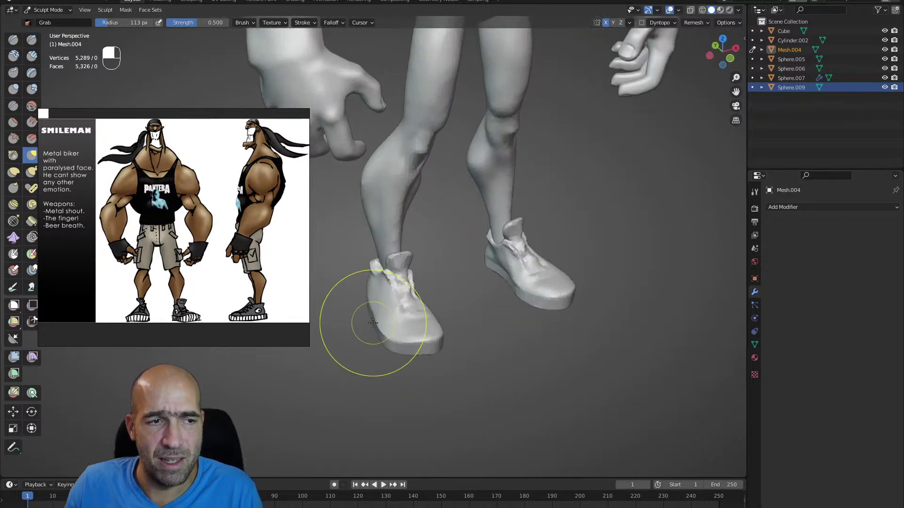
mouse_move(376, 310)
left_mouse_down("alt")
mouse_move(395, 316)
mouse_move(428, 303)
mouse_move(414, 292)
mouse_move(423, 259)
left_mouse_up("alt")
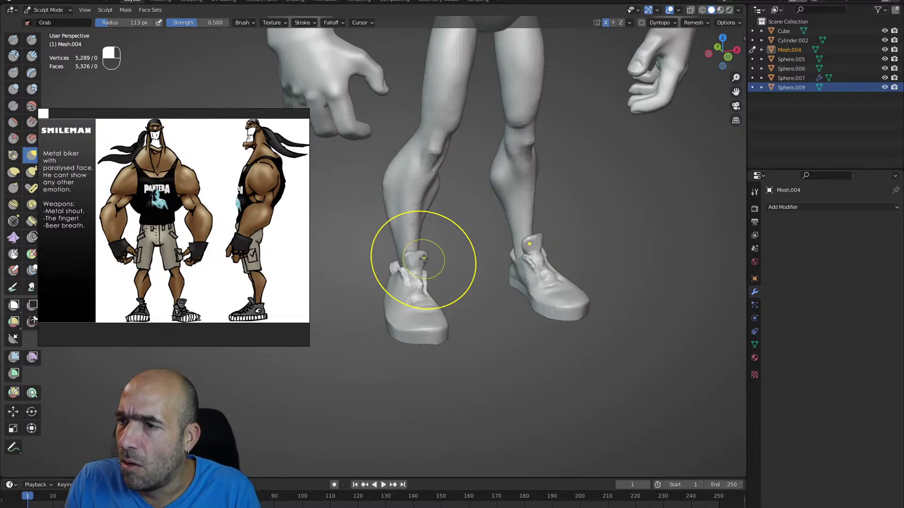
left_click_drag(428, 309, 420, 351, "alt")
left_click_drag(420, 350, 418, 415, "alt")
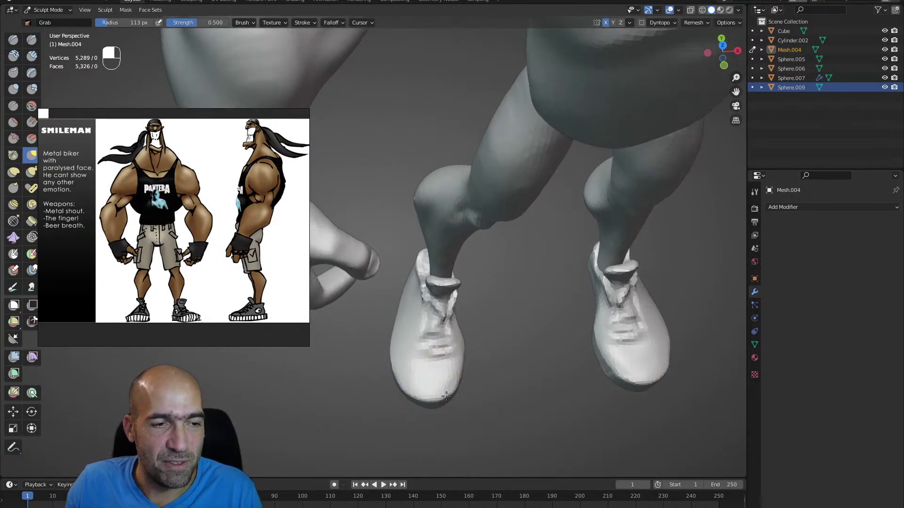
left_click_drag(490, 380, 471, 364, "alt")
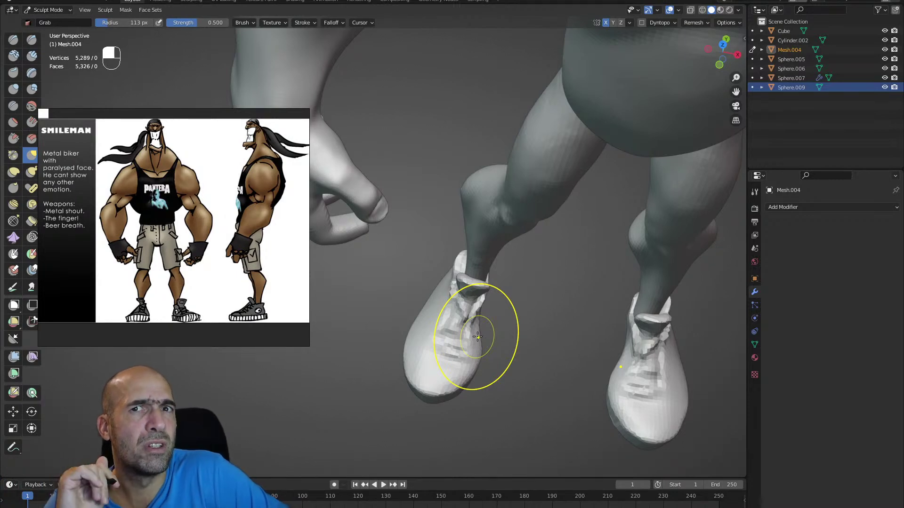
- Reshape the shoe tongue in front of the ankle with Grab at 113 px, working from the front and side
mouse_move(510, 307)
left_mouse_down("alt")
mouse_move(495, 324)
mouse_move(478, 318)
mouse_move(476, 289)
mouse_move(513, 263)
mouse_move(488, 279)
mouse_move(589, 238)
mouse_move(665, 254)
left_mouse_up("alt")
key("g")
left_click_drag(581, 229, 617, 221, "alt")
left_click_drag(508, 213, 492, 207)
left_click_drag(572, 207, 431, 226, "alt")
mouse_move(558, 233)
left_mouse_down()
mouse_move(647, 238)
mouse_move(560, 245)
left_mouse_up()
left_click_drag(555, 282, 464, 269)
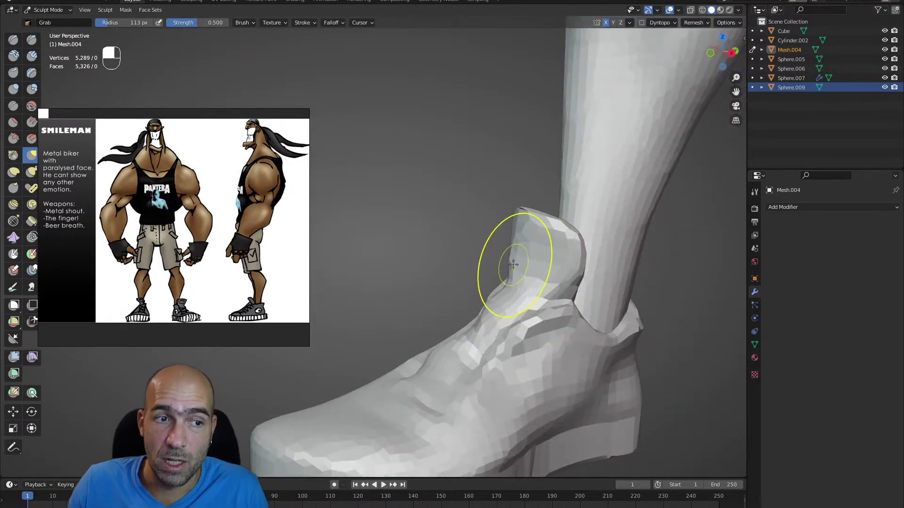
left_click_drag(513, 254, 504, 250, "alt")
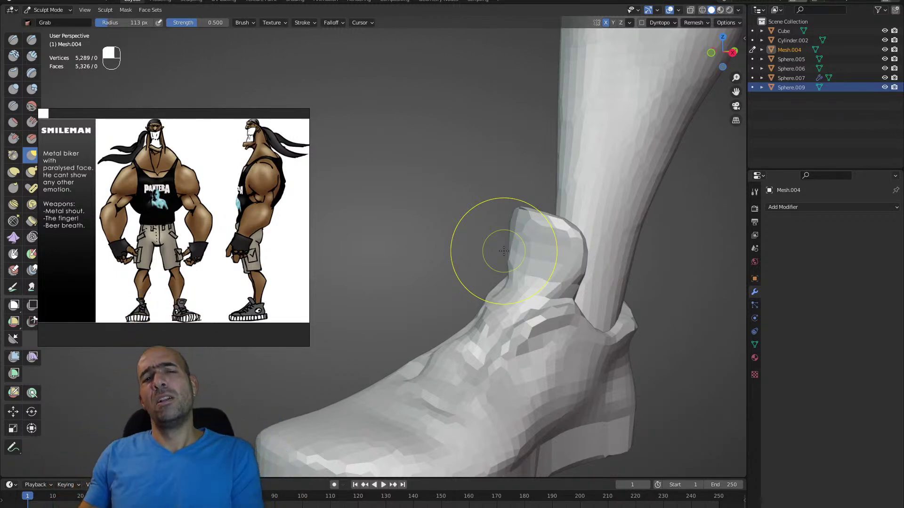
- Reshape the back of the shoes around the heel and sole from the side with Grab at 113 px
middle_click_drag(504, 251, 601, 323)
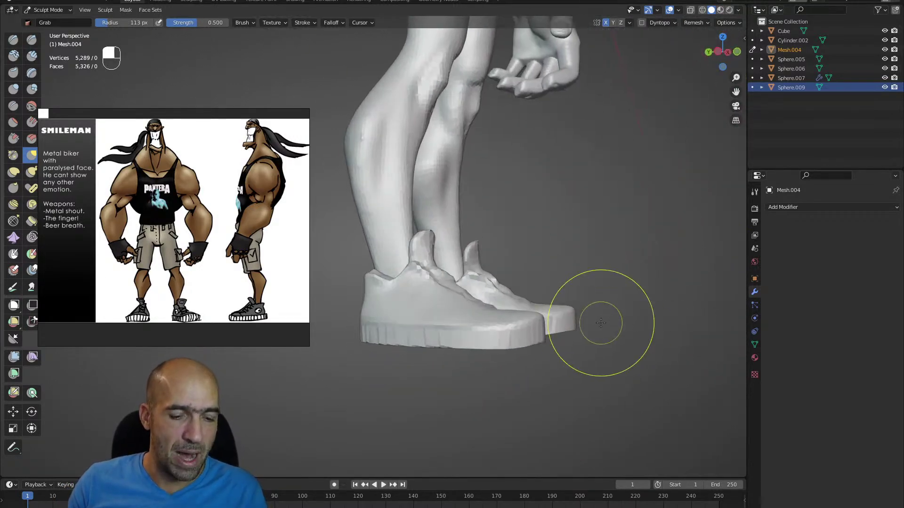
key("alt+q")
mouse_move(596, 334)
left_mouse_down("ctrl+alt")
mouse_move(595, 306)
mouse_move(582, 343)
mouse_move(598, 340)
left_mouse_up("ctrl+alt")
key("g")
mouse_move(366, 330)
left_mouse_down()
mouse_move(358, 331)
mouse_move(440, 333)
mouse_move(438, 311)
left_mouse_up()
left_click_drag(397, 337, 433, 360, "alt")
mouse_move(432, 360)
left_mouse_down("alt+shift")
mouse_move(429, 344)
mouse_move(447, 351)
left_mouse_up("alt+shift")
mouse_move(447, 351)
left_mouse_down("alt")
mouse_move(441, 399)
mouse_move(470, 404)
left_mouse_up("alt")
left_click_drag(470, 403, 470, 407, "ctrl+alt")
middle_click_drag(470, 408, 424, 383)
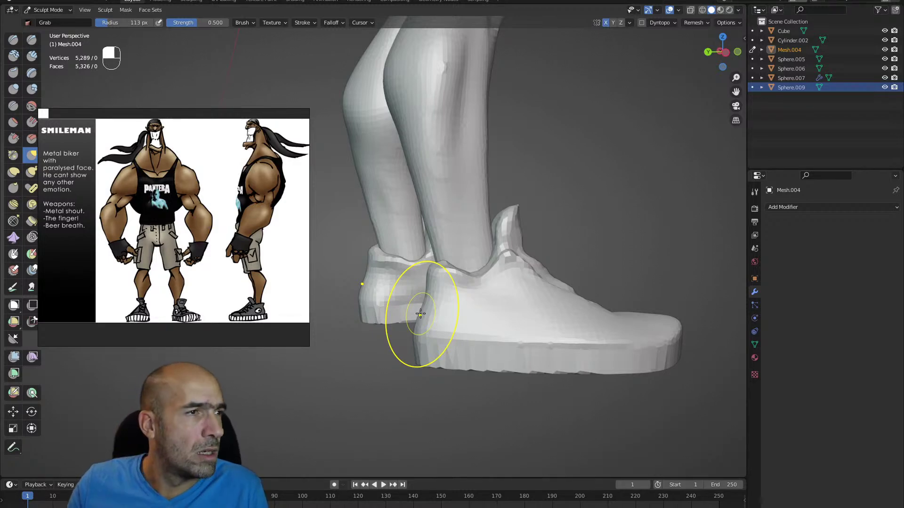
- Show the shortcut options of the Clay Strips brush
key("2")
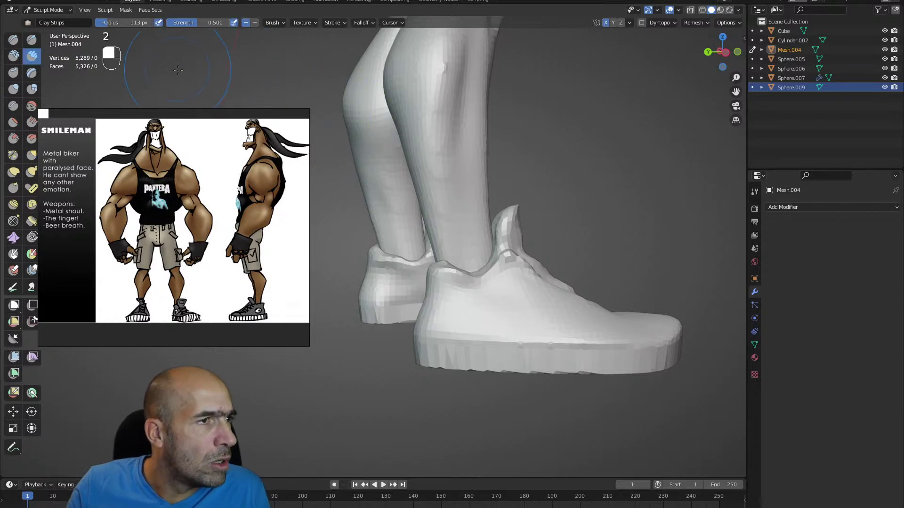
right_click(30, 57)
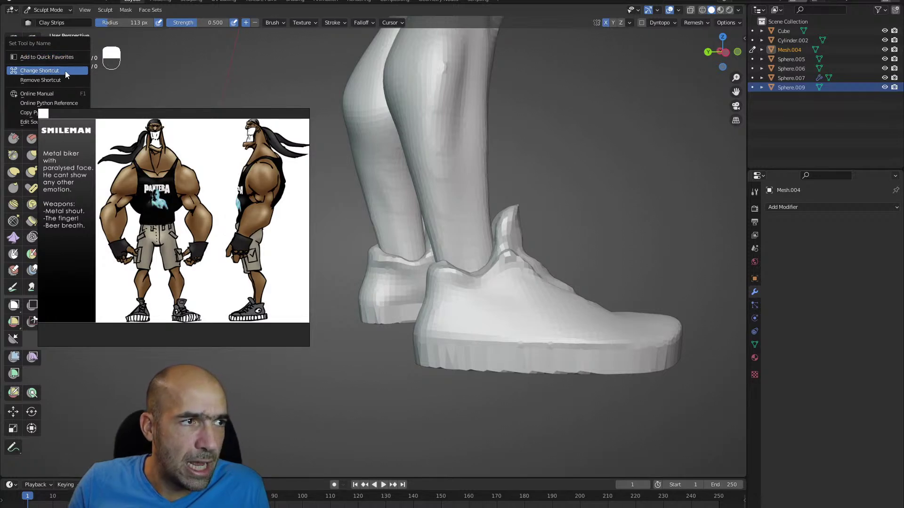
left_click_drag(576, 165, 560, 164, "alt")
mouse_move(560, 243)
left_mouse_down("ctrl+alt")
mouse_move(518, 265)
mouse_move(565, 249)
mouse_move(554, 242)
left_mouse_up("ctrl+alt")
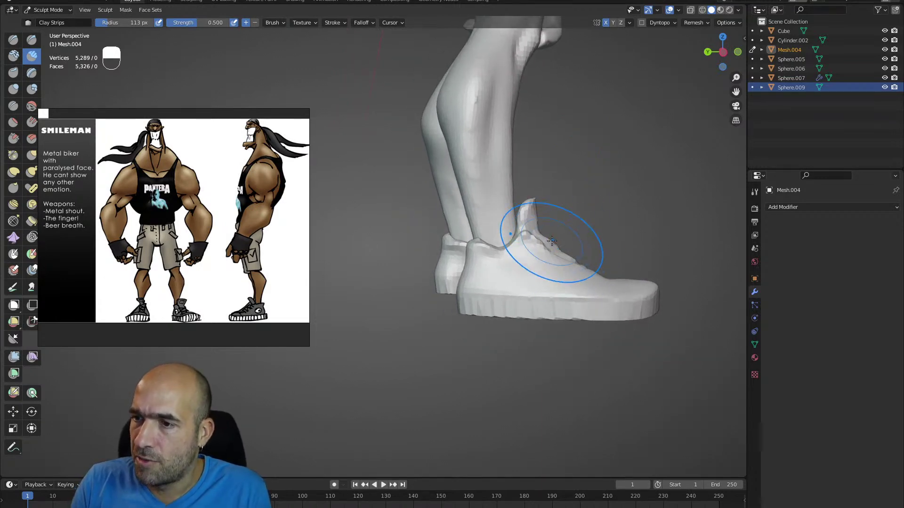
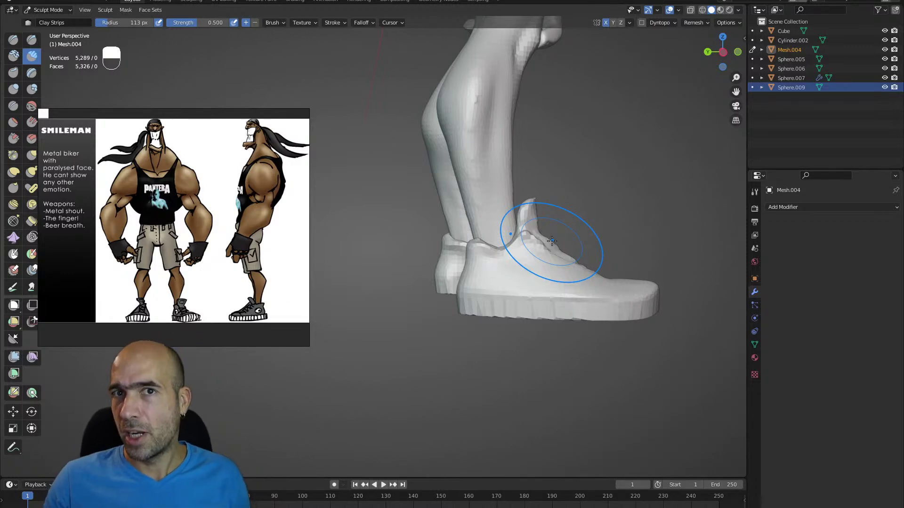
- Switch sculpting back to the legs and refine the calf, knee and ankle profile with Grab at 113 px
key("alt+q")
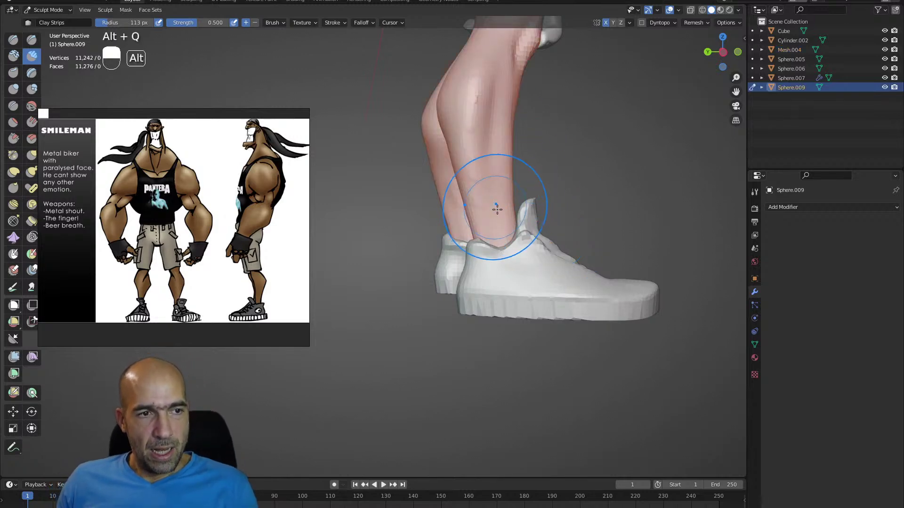
scroll(463, 219, "down", 1)
key("g")
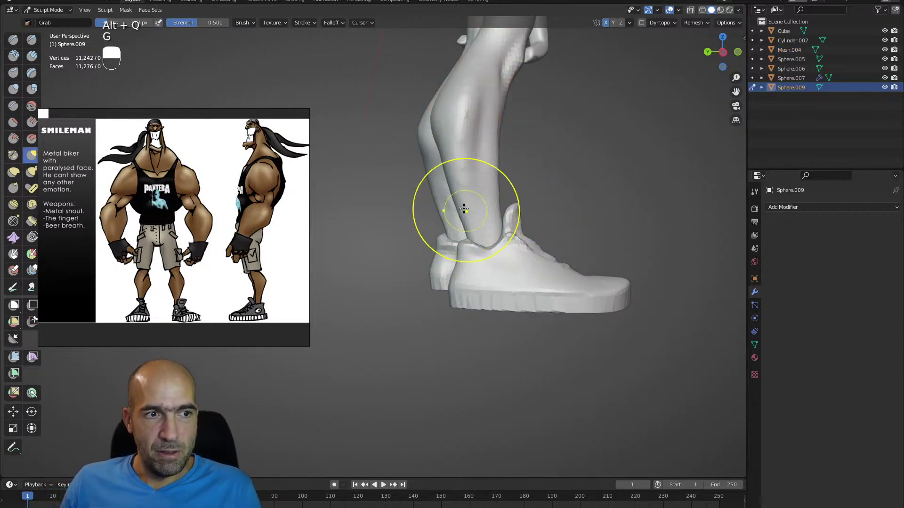
left_click_drag(494, 167, 480, 170, "alt")
left_click_drag(480, 170, 491, 214, "shift")
left_click_drag(491, 214, 502, 216, "alt")
mouse_move(519, 151)
left_mouse_down("alt")
mouse_move(512, 146)
mouse_move(524, 129)
left_mouse_up("alt")
mouse_move(523, 128)
left_mouse_down("alt")
mouse_move(526, 175)
mouse_move(516, 193)
left_mouse_up("alt")
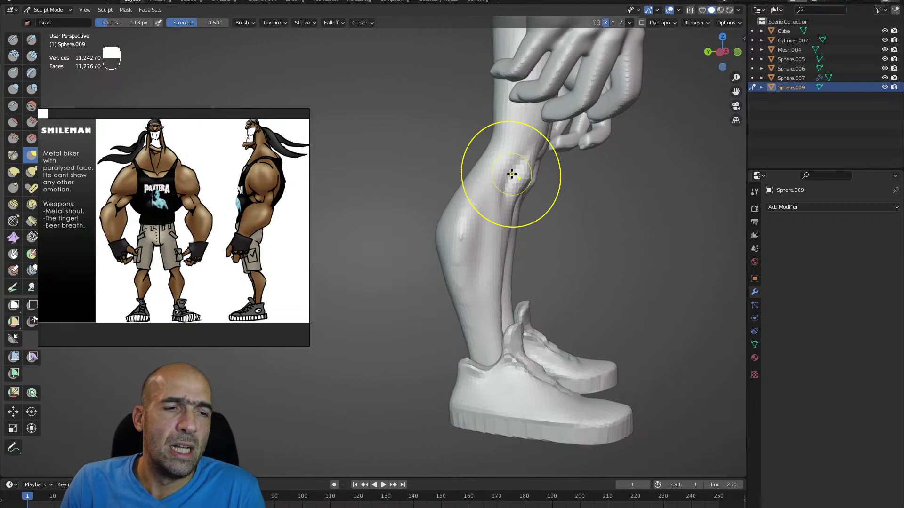
mouse_move(424, 293)
left_mouse_down("alt")
mouse_move(502, 303)
mouse_move(500, 319)
mouse_move(479, 335)
left_mouse_up("alt")
key("g")
mouse_move(467, 393)
left_mouse_down()
mouse_move(484, 393)
mouse_move(483, 375)
left_mouse_up()
- Switch sculpting to the shoes and reshape the tongue and toe from the side with Grab at 113 px
key("alt+q")
mouse_move(545, 423)
left_mouse_down("alt+shift")
mouse_move(498, 369)
mouse_move(495, 349)
mouse_move(487, 359)
left_mouse_up("alt+shift")
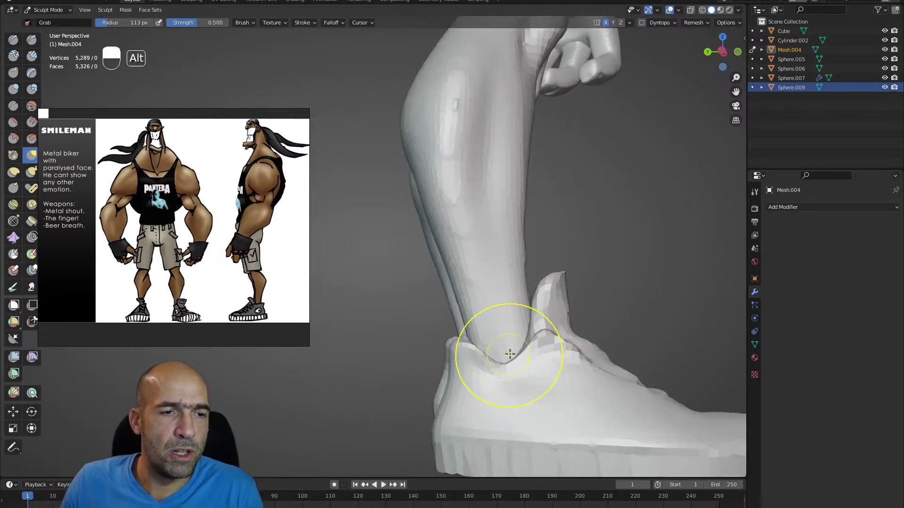
mouse_move(568, 314)
left_mouse_down()
mouse_move(523, 338)
mouse_move(556, 370)
mouse_move(580, 367)
mouse_move(552, 368)
mouse_move(630, 389)
mouse_move(480, 360)
left_mouse_up()
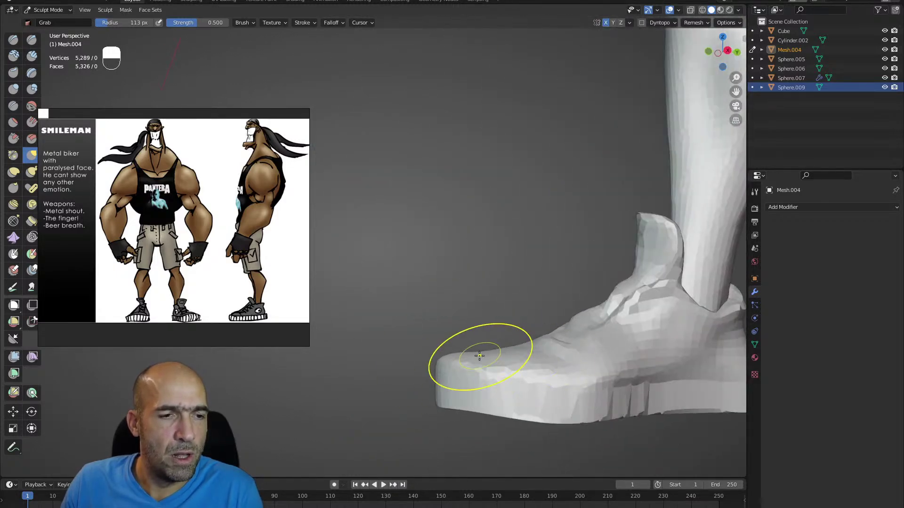
left_click_drag(460, 398, 476, 400, "alt")
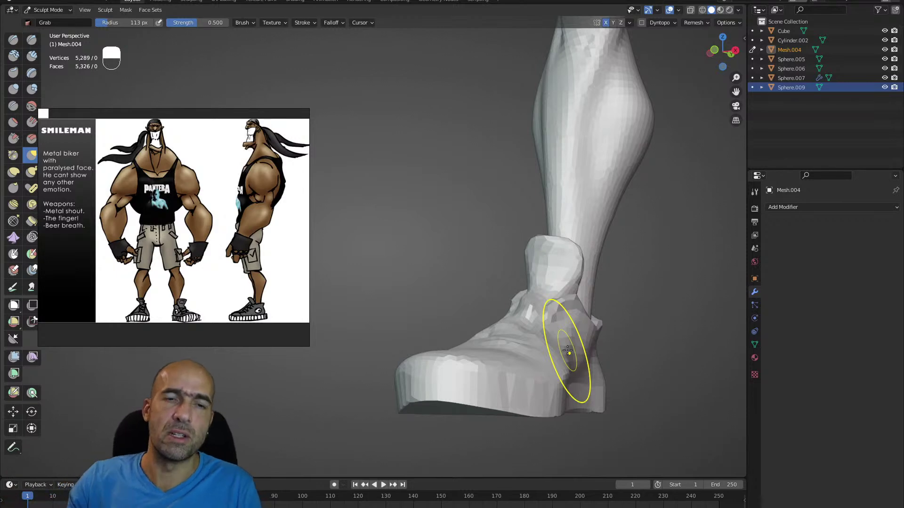
- Adjust the shoe outline with Grab at 113 px while checking it from above and the front
left_click_drag(633, 289, 434, 283, "alt")
key("g")
key("g")
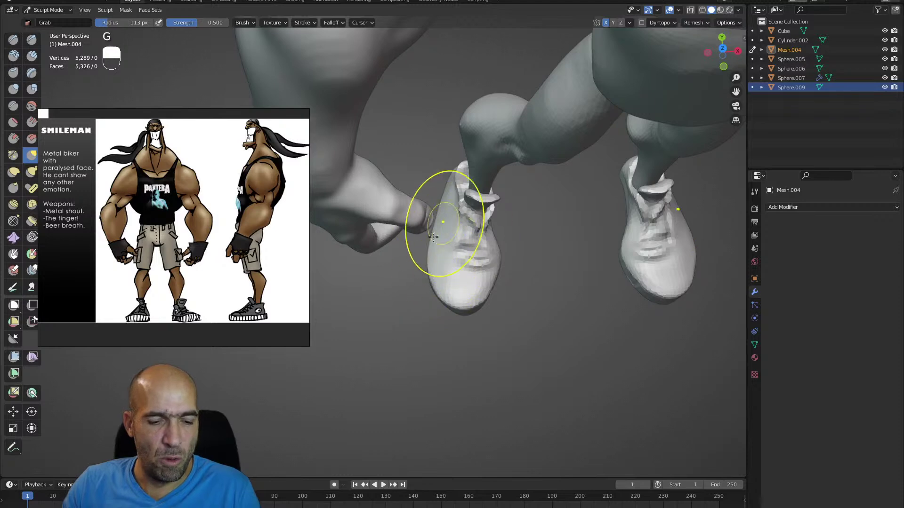
middle_click_drag(423, 257, 485, 255)
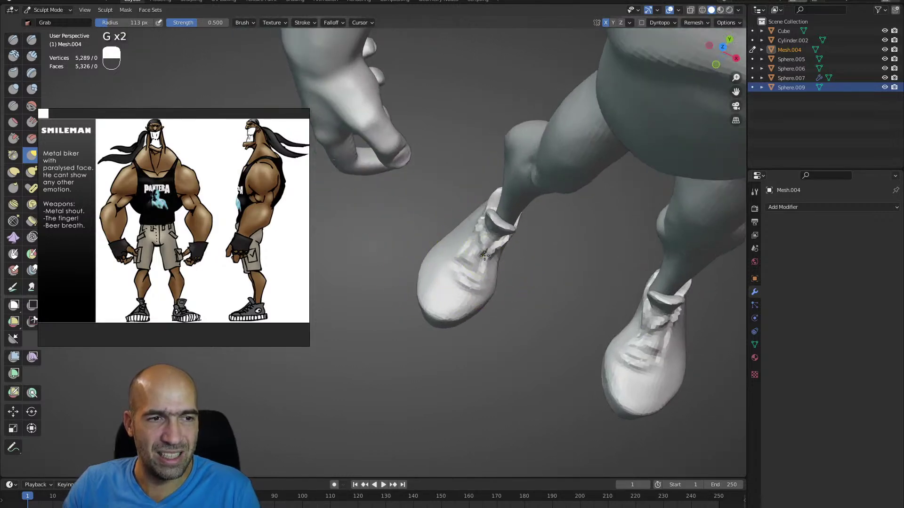
left_click_drag(499, 255, 491, 230, "alt")
left_click_drag(476, 278, 481, 257, "alt")
left_click_drag(513, 309, 540, 302, "ctrl+alt")
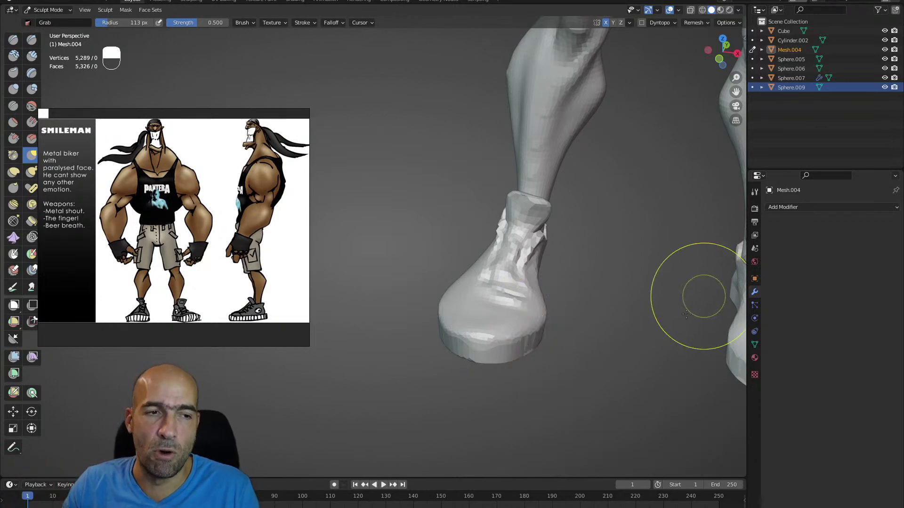
- Reshape and smooth the lacing flap and ankle side of the shoe with Grab at 113 px
left_click_drag(673, 308, 653, 293, "alt")
right_click_drag(633, 311, 636, 299, "alt")
middle_click_drag(636, 299, 597, 315, "alt")
right_click_drag(597, 314, 608, 298, "alt")
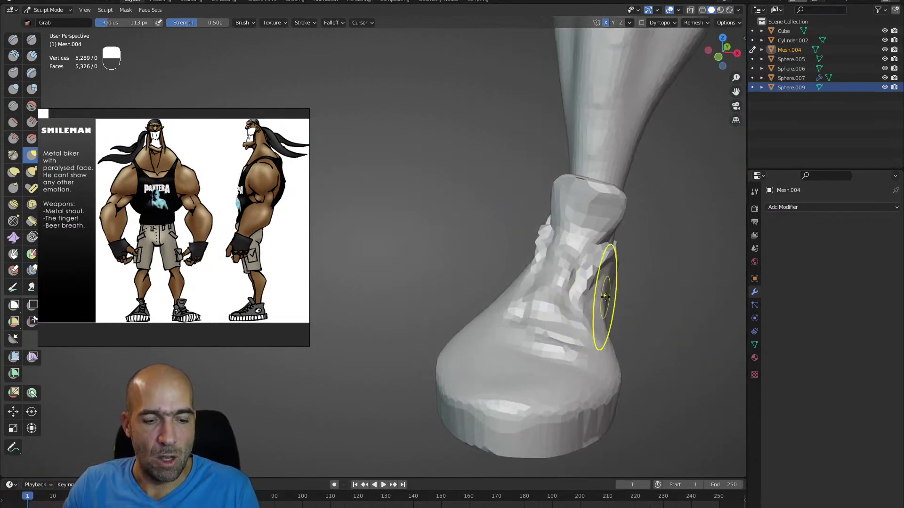
key("g")
left_click_drag(577, 297, 585, 301)
middle_click_drag(577, 292, 584, 297)
left_click_drag(558, 272, 568, 288, "shift")
middle_click_drag(572, 263, 551, 313, "alt")
left_click_drag(551, 313, 564, 311, "alt")
- Carve the edges of the lacing area beside the tongue with Draw Sharp at 81 px and smooth the instep
key("1")
key("1")
key("bracketleft")
key("bracketleft")
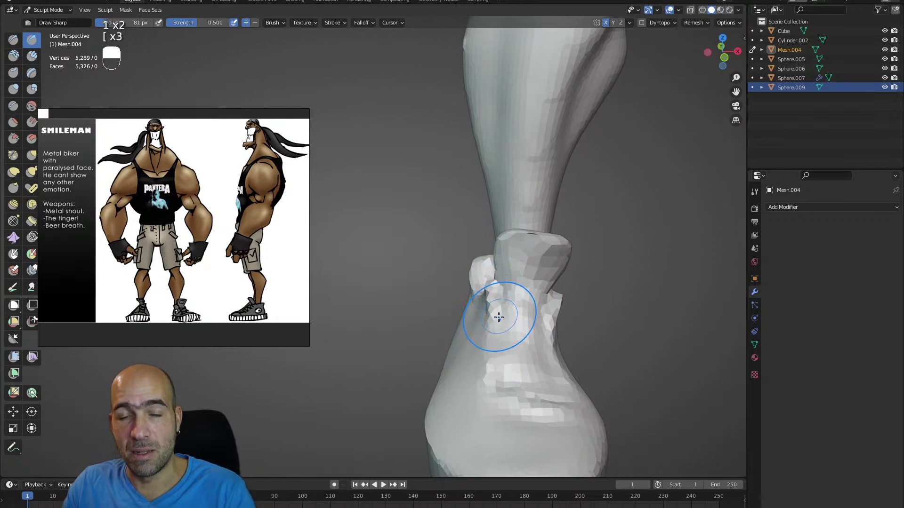
left_click_drag(504, 305, 489, 383, "ctrl")
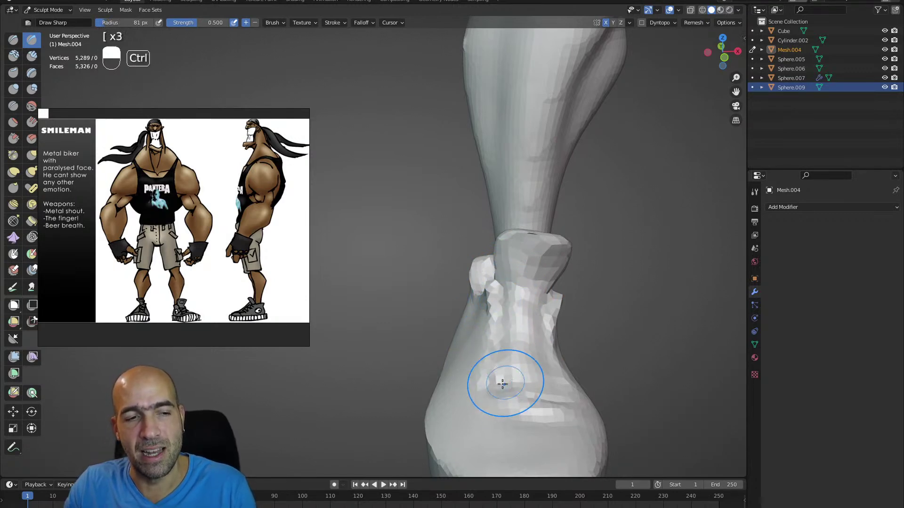
left_click_drag(589, 378, 563, 392, "alt")
left_click_drag(560, 428, 562, 349, "alt+shift")
left_click_drag(565, 405, 523, 340, "alt")
left_click_drag(543, 390, 541, 414, "ctrl+alt")
left_click_drag(515, 374, 539, 371, "alt")
- Adjust the voxel size for the shoes, remesh them at higher resolution and smooth the surface near the sole
key("shift+r")
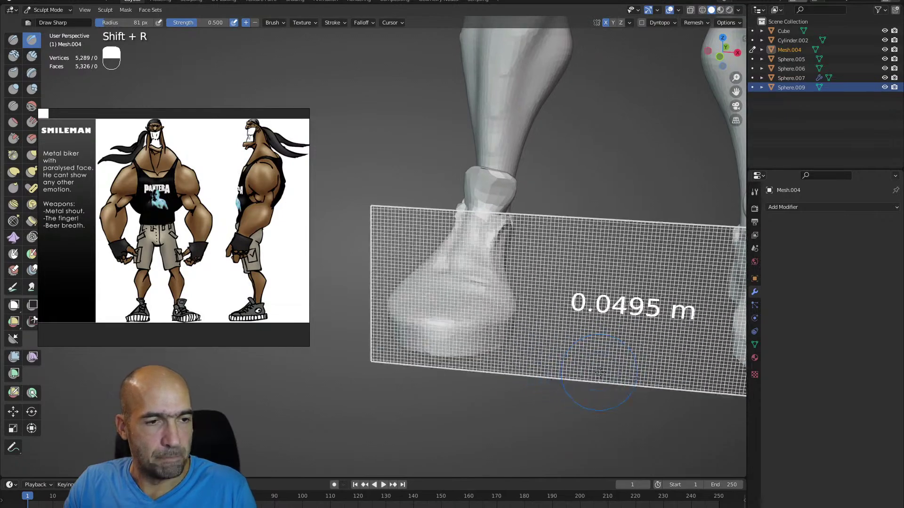
left_click(580, 373)
key("ctrl+r")
middle_click_drag(581, 374, 501, 342)
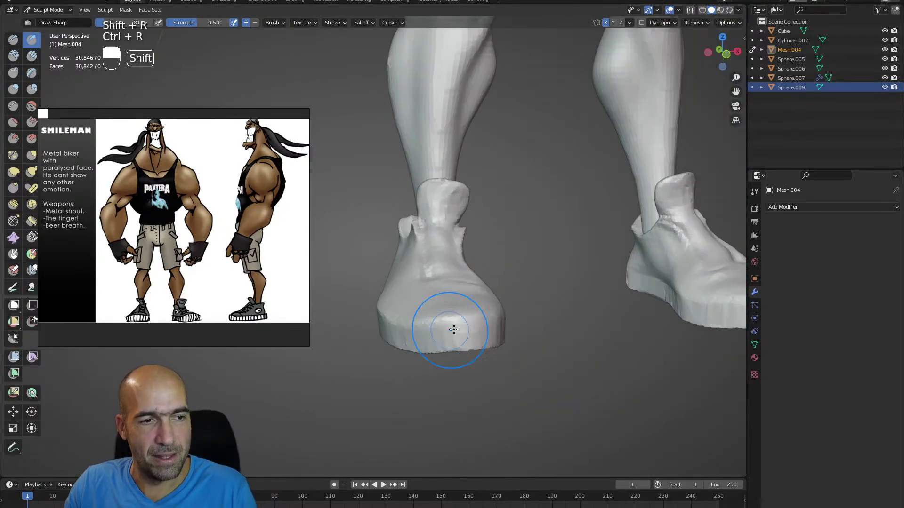
left_click_drag(579, 356, 472, 342, "alt+shift")
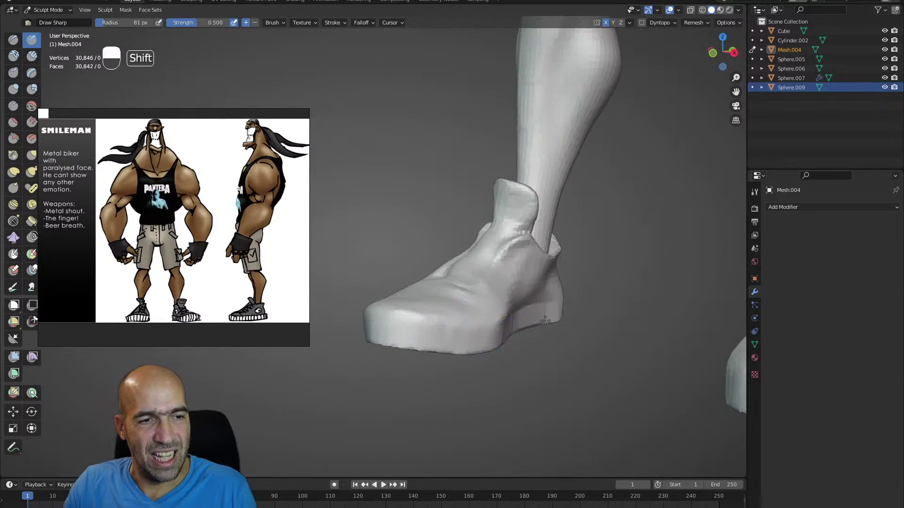
- Carve the seam between the upper and the sole around the shoe with Draw Sharp at 40 px
mouse_move(542, 311)
left_mouse_down("alt")
mouse_move(579, 363)
mouse_move(521, 319)
left_mouse_up("alt")
key("bracketleft")
key("bracketleft")
key("bracketleft")
key("bracketleft")
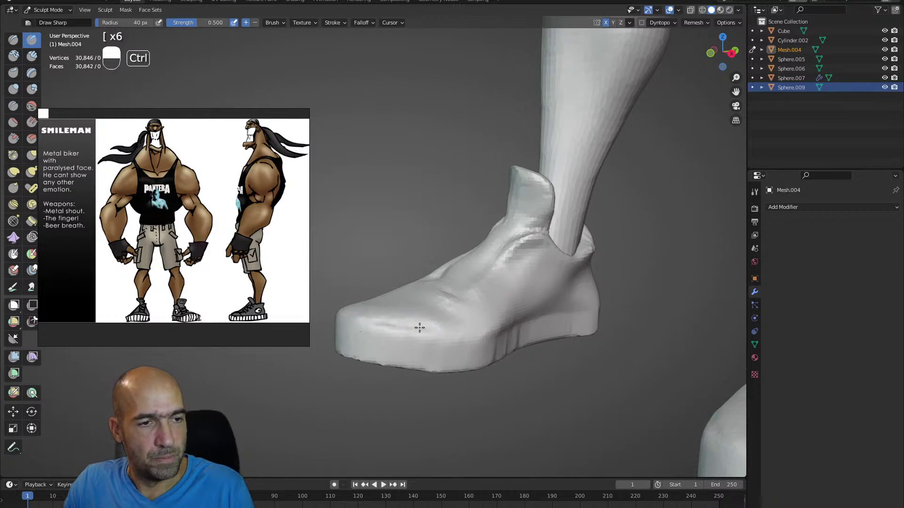
left_click_drag(582, 308, 578, 311, "alt")
left_click_drag(698, 325, 535, 317, "alt")
left_click_drag(625, 322, 637, 321, "shift")
mouse_move(628, 309)
left_mouse_down("alt+shift")
mouse_move(639, 321)
mouse_move(620, 333)
left_mouse_up("alt+shift")
left_click_drag(455, 310, 630, 315, "ctrl")
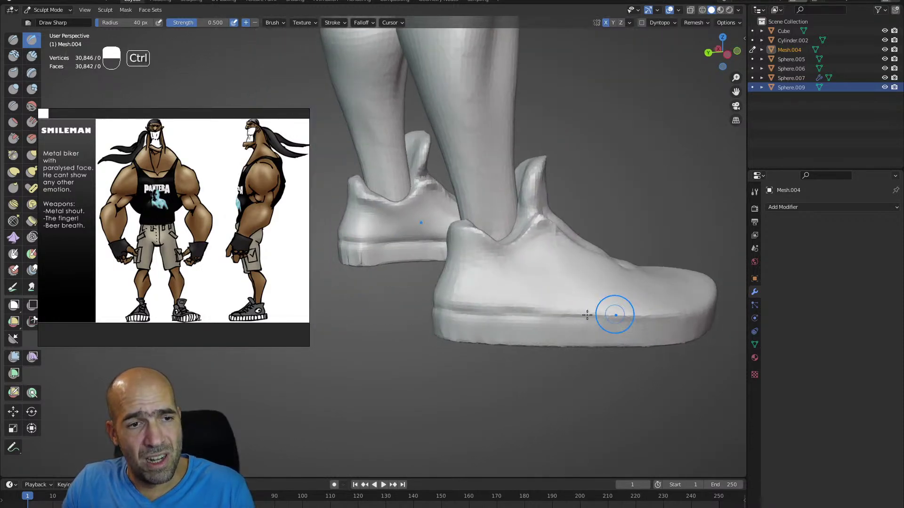
mouse_move(694, 309)
left_mouse_down("alt")
mouse_move(563, 329)
mouse_move(595, 329)
left_mouse_up("alt")
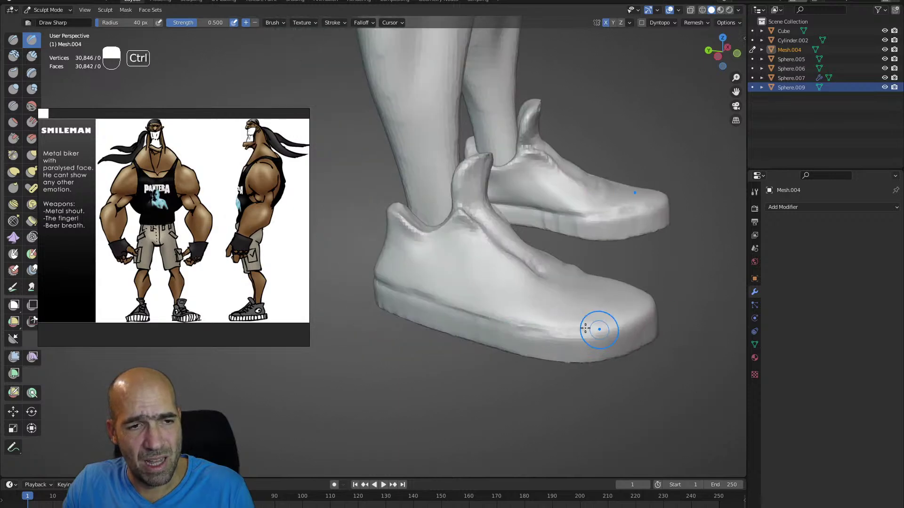
- Carve the toe cap seam up from the sole across the side of the shoe with Draw Sharp at 40 px and smooth it
left_click_drag(649, 297, 546, 273, "alt")
left_click_drag(613, 293, 381, 430, "alt")
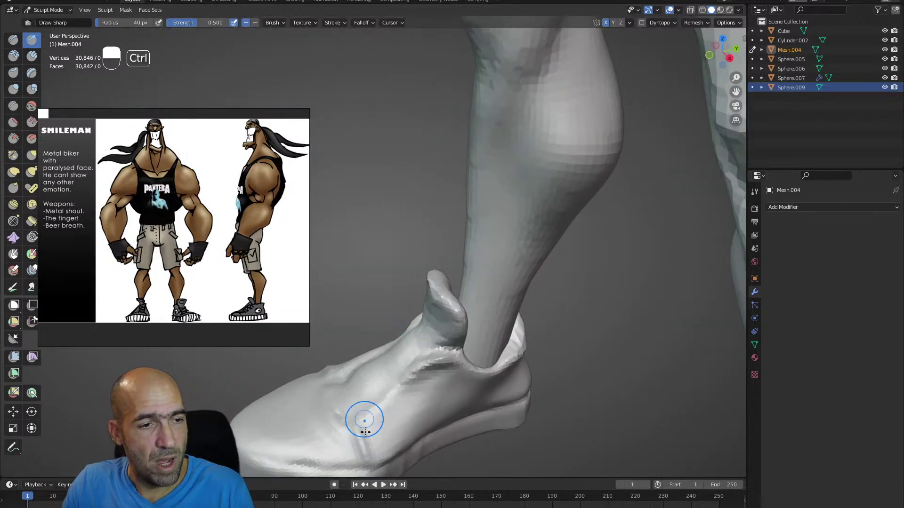
left_click_drag(346, 415, 440, 400, "alt+shift")
left_click_drag(325, 452, 478, 423, "alt+shift")
- Reshape the instep of the shoe using Grab with an enlarged radius
key("g")
key("bracketright")
key("bracketright")
key("bracketright")
key("bracketright")
key("bracketright")
key("bracketright")
mouse_move(427, 385)
left_mouse_down()
mouse_move(442, 367)
mouse_move(432, 326)
mouse_move(454, 317)
left_mouse_up()
- Define a crease across the base of the shoe's lacing area with Draw Sharp at 37 px
key("1")
key("1")
key("bracketleft")
key("bracketleft")
key("bracketleft")
key("bracketleft")
key("bracketleft")
left_click_drag(420, 337, 496, 351)
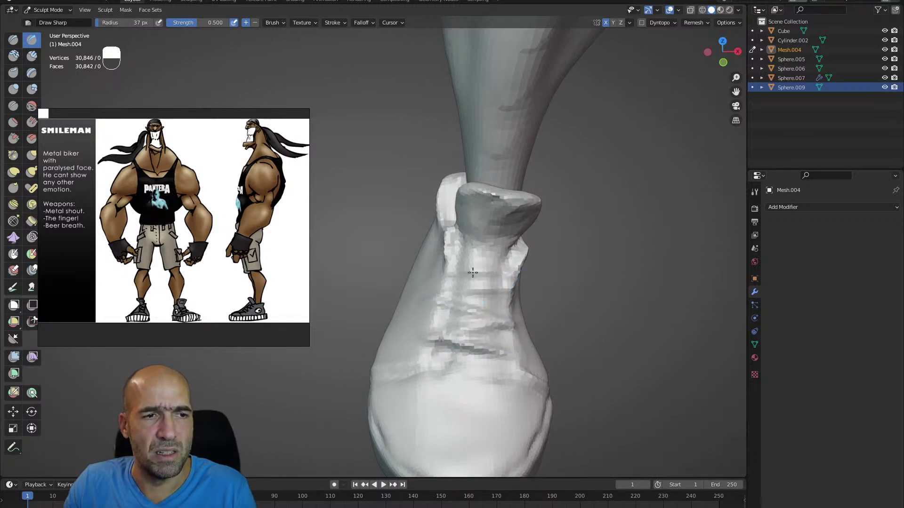
- Thicken the ankle collar of the shoe with the Inflate brush
middle_click_drag(490, 251, 499, 292)
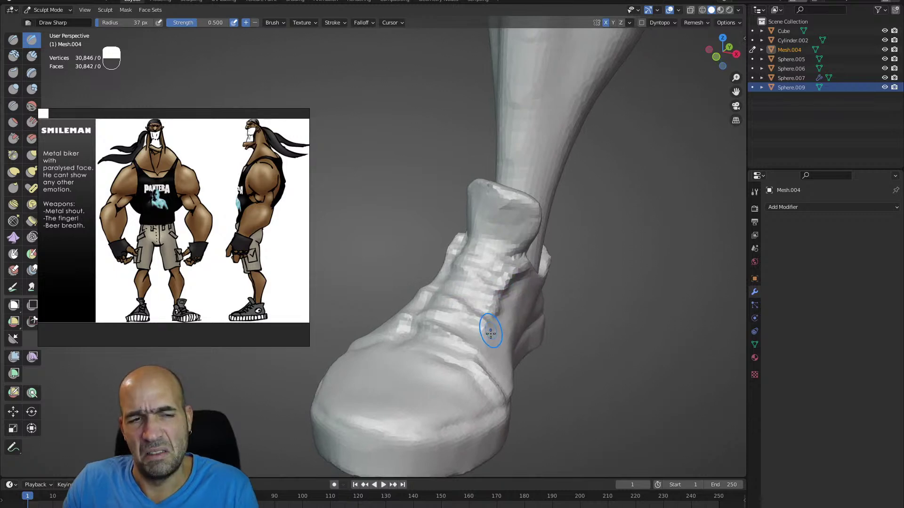
middle_click_drag(479, 344, 386, 346)
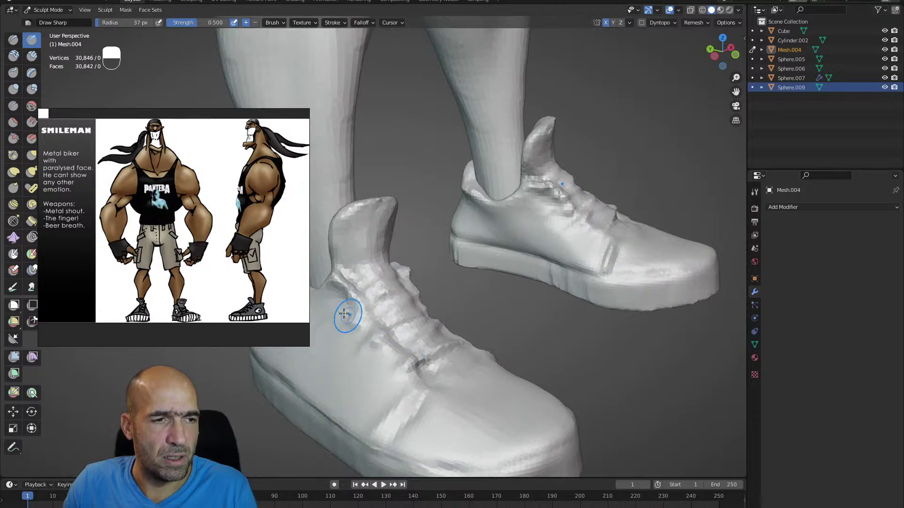
left_click_drag(376, 320, 489, 288, "ctrl+alt")
key("6")
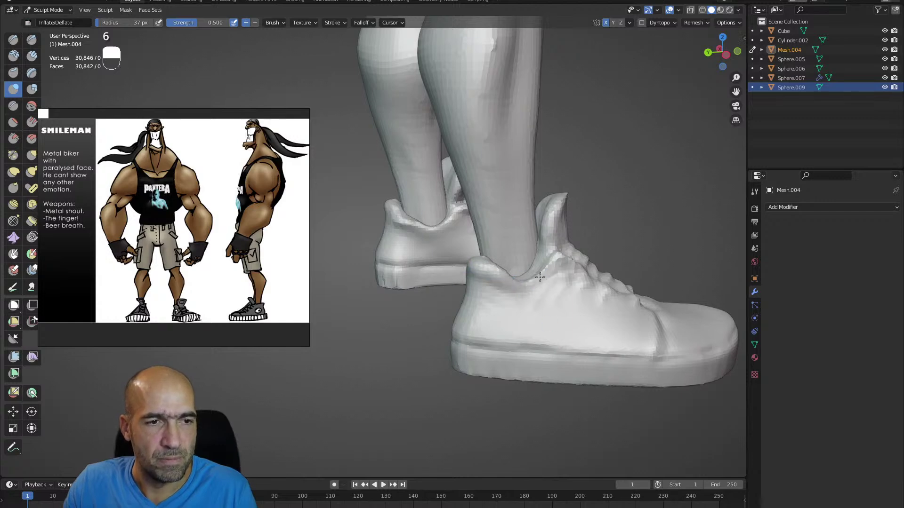
mouse_move(553, 256)
left_mouse_down("alt")
mouse_move(534, 289)
mouse_move(529, 257)
mouse_move(515, 282)
mouse_move(533, 287)
left_mouse_up("alt")
- Refine the shoe's collar edge with Draw Sharp, smooth it, and adjust the heel using Grab at 91 px
key("1")
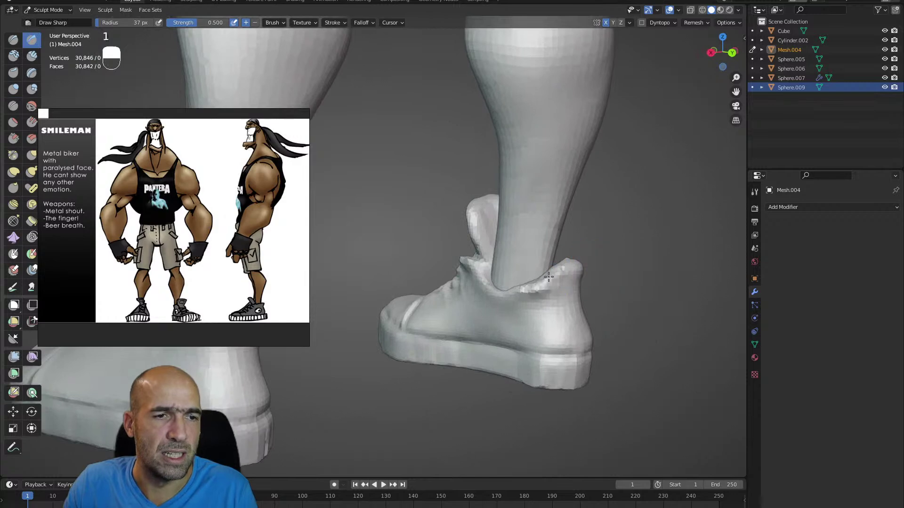
mouse_move(600, 280)
left_mouse_down("alt")
mouse_move(577, 269)
mouse_move(565, 277)
mouse_move(570, 293)
mouse_move(558, 305)
left_mouse_up("alt")
key("g")
mouse_move(504, 348)
left_mouse_down("shift")
mouse_move(498, 341)
mouse_move(511, 336)
left_mouse_up("shift")
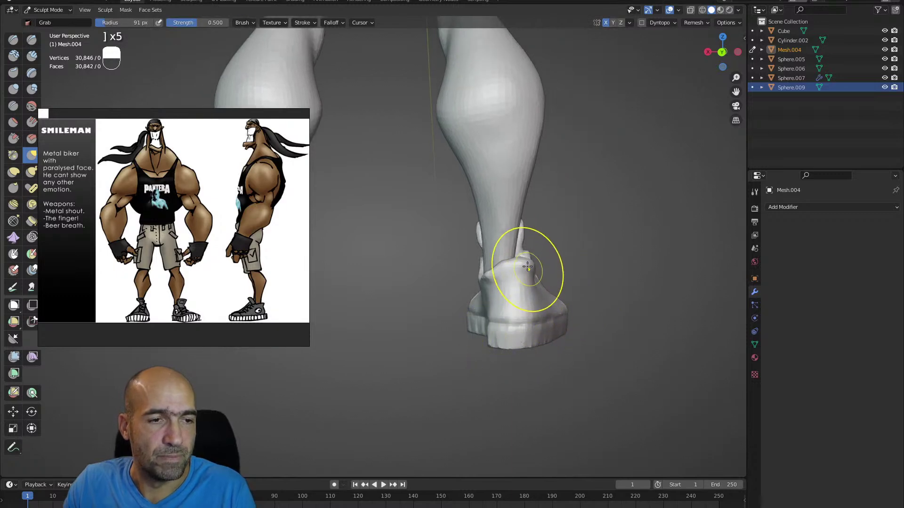
left_click_drag(523, 269, 490, 373, "ctrl+alt")
- Switch sculpting to the legs mesh and adjust the leg shape from behind with Grab at 91 px
key("alt+q")
mouse_move(438, 229)
left_mouse_down()
mouse_move(447, 208)
mouse_move(469, 203)
left_mouse_up()
mouse_move(445, 140)
left_mouse_down("alt+shift")
mouse_move(492, 254)
mouse_move(501, 240)
left_mouse_up("alt+shift")
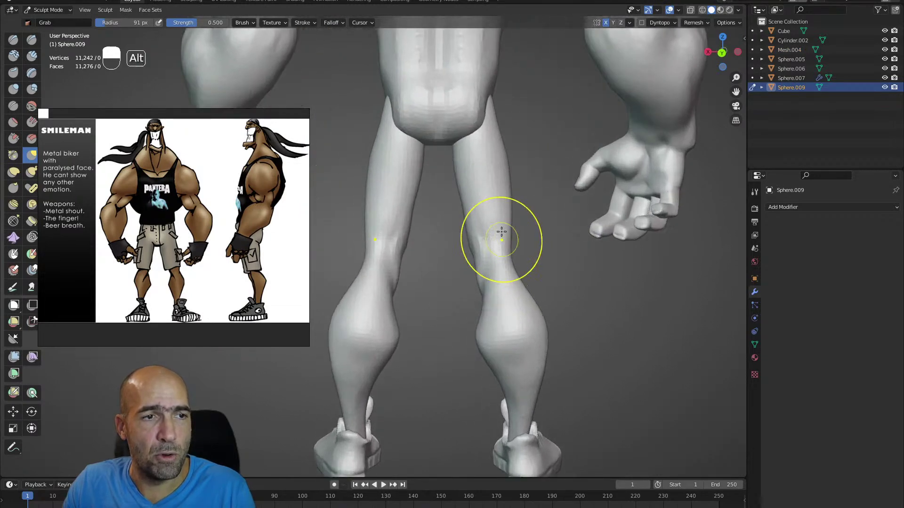
left_click_drag(518, 197, 496, 283, "alt")
left_click_drag(496, 283, 423, 264, "alt")
left_click_drag(429, 226, 445, 137, "ctrl+alt")
left_click_drag(445, 136, 476, 250, "alt+shift")
left_click_drag(501, 219, 485, 349, "alt+shift")
left_click_drag(509, 282, 511, 250, "ctrl+alt")
left_click_drag(532, 235, 452, 287, "alt")
left_click_drag(461, 301, 462, 274, "ctrl+alt")
- Examine the sculpted head and teeth up close from several angles, switching the sculpt target between these meshes
key("alt+q")
key("g")
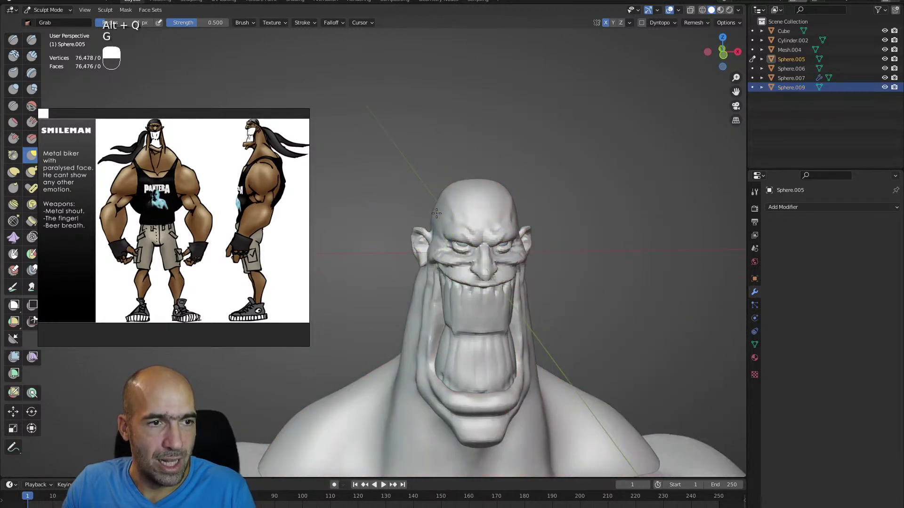
left_click_drag(441, 210, 447, 209, "alt")
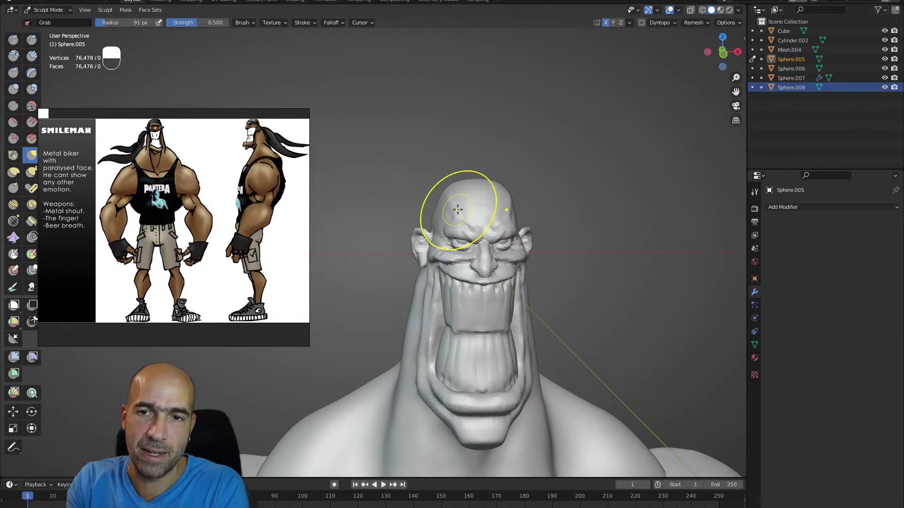
left_click_drag(581, 338, 552, 287, "ctrl+alt")
key("alt+q")
left_click_drag(492, 254, 511, 257, "alt")
key("alt+q")
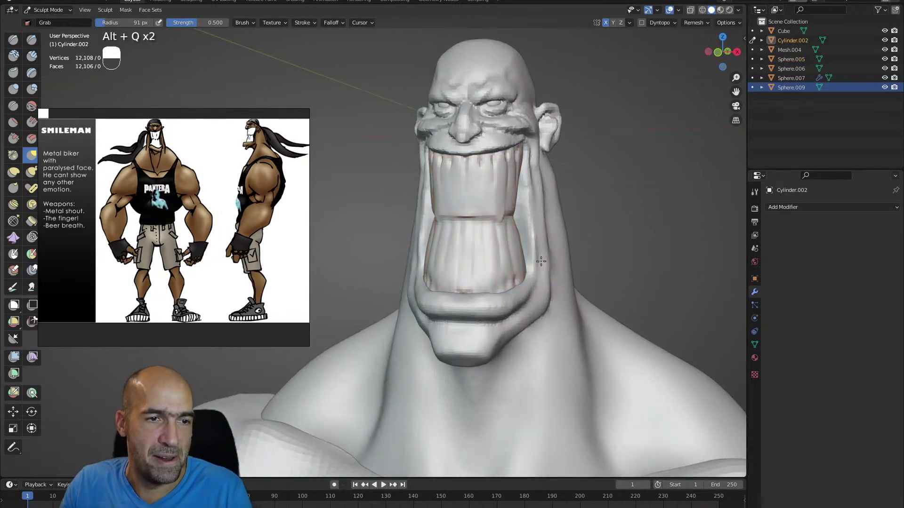
key("alt+q")
mouse_move(550, 200)
left_mouse_down("alt")
mouse_move(567, 197)
mouse_move(559, 299)
mouse_move(578, 239)
left_mouse_up("alt")
left_click_drag(485, 220, 372, 208, "ctrl+alt")
key("alt+q")
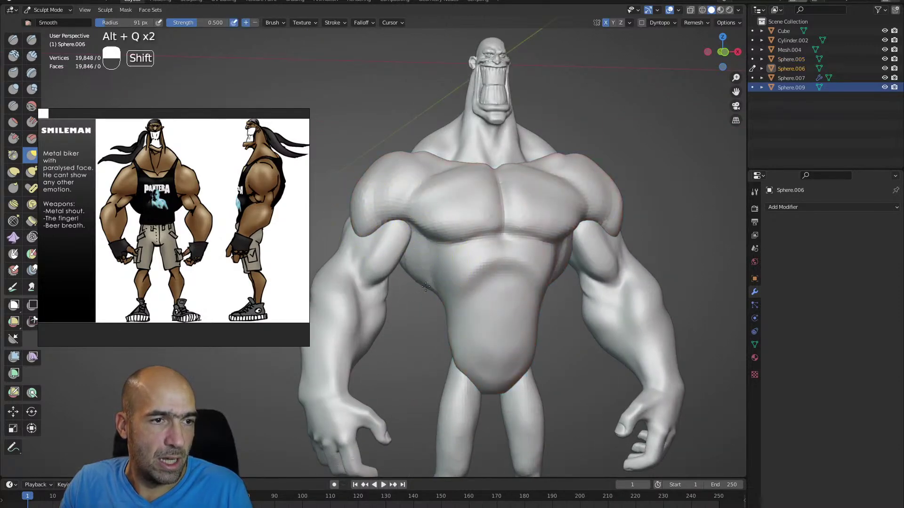
- Examine the torso, shoulders and overall body proportions against the reference, ending with the legs mesh as the active object
mouse_move(441, 296)
left_mouse_down("ctrl+alt")
mouse_move(438, 346)
mouse_move(433, 294)
mouse_move(444, 293)
mouse_move(442, 280)
mouse_move(444, 297)
mouse_move(446, 245)
mouse_move(441, 286)
left_mouse_up("ctrl+alt")
left_click_drag(440, 285, 442, 271, "ctrl+alt")
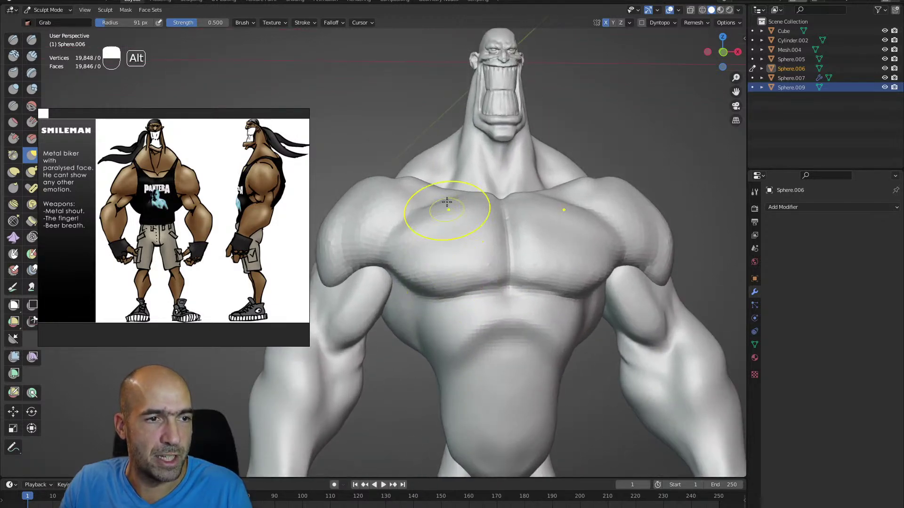
left_click_drag(425, 173, 411, 177, "alt")
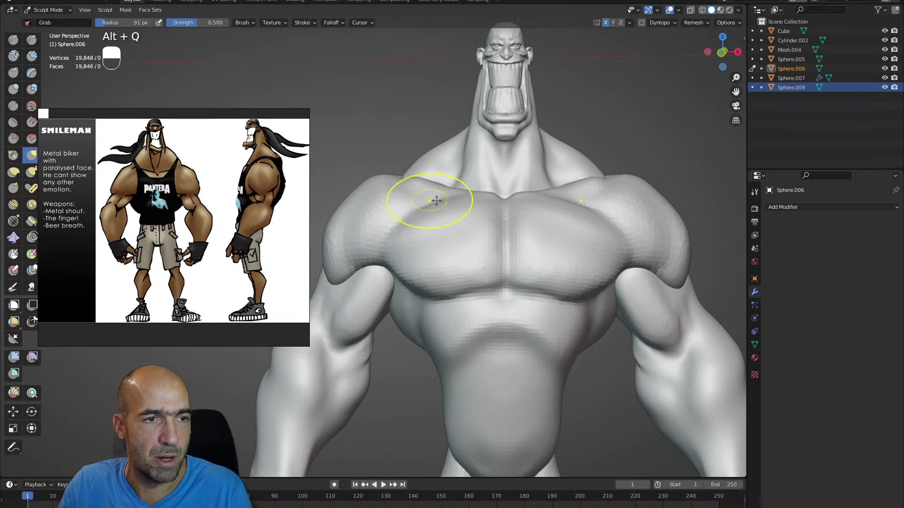
key("2")
mouse_move(470, 210)
left_mouse_down("ctrl+alt")
mouse_move(466, 199)
mouse_move(449, 383)
mouse_move(452, 348)
left_mouse_up("ctrl+alt")
left_click_drag(466, 264, 480, 242, "alt")
left_click_drag(485, 292, 433, 291, "ctrl+alt")
left_click_drag(433, 292, 499, 288, "alt")
key("g")
key("alt+q")
mouse_move(419, 298)
left_mouse_down("alt")
mouse_move(440, 297)
mouse_move(414, 269)
mouse_move(420, 254)
mouse_move(395, 277)
mouse_move(409, 294)
mouse_move(431, 299)
mouse_move(404, 294)
mouse_move(422, 265)
left_mouse_up("alt")
key("alt+q")
key("alt+q")
mouse_move(425, 318)
left_mouse_down("ctrl+alt")
mouse_move(433, 308)
mouse_move(417, 304)
left_mouse_up("ctrl+alt")
- Leave sculpting, add a cylinder mesh as the base for the shorts, and lower it between the thighs in Edit Mode
key("ctrl+Tab")
key("shift+a")
mouse_move(416, 303)
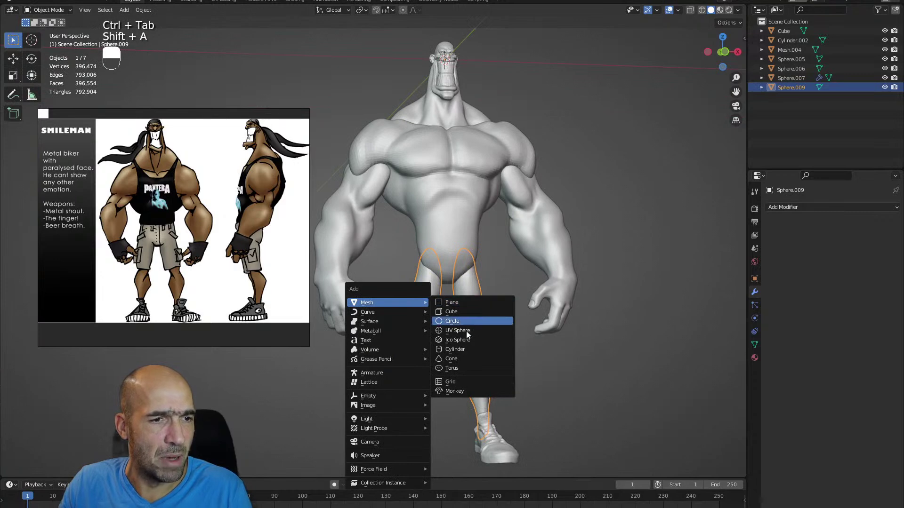
left_click(462, 349)
key("Tab")
left_click_drag(477, 270, 465, 309, "ctrl+alt")
left_click_drag(418, 74, 419, 247)
- Stretch the cylinder along Z to cover the length of the thighs and adjust its overall scale
scroll(419, 247, "up", 3)
key("s")
key("z")
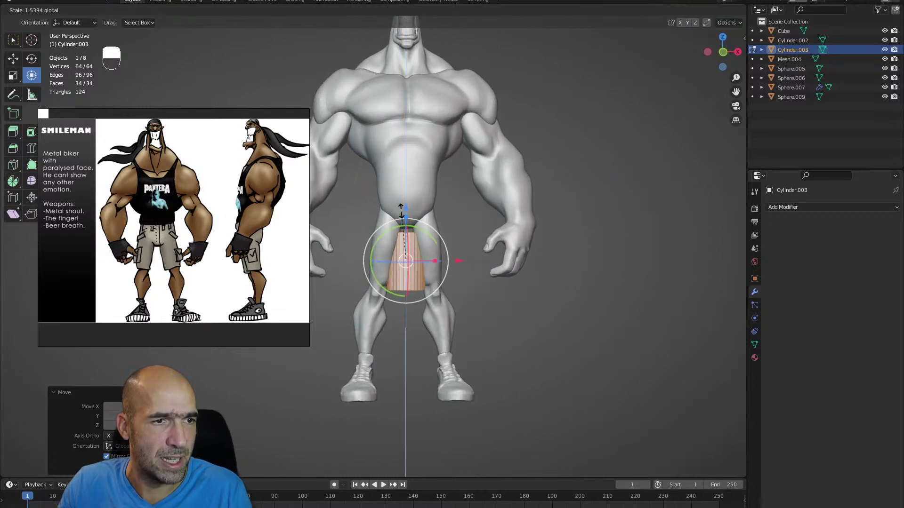
left_click(405, 189)
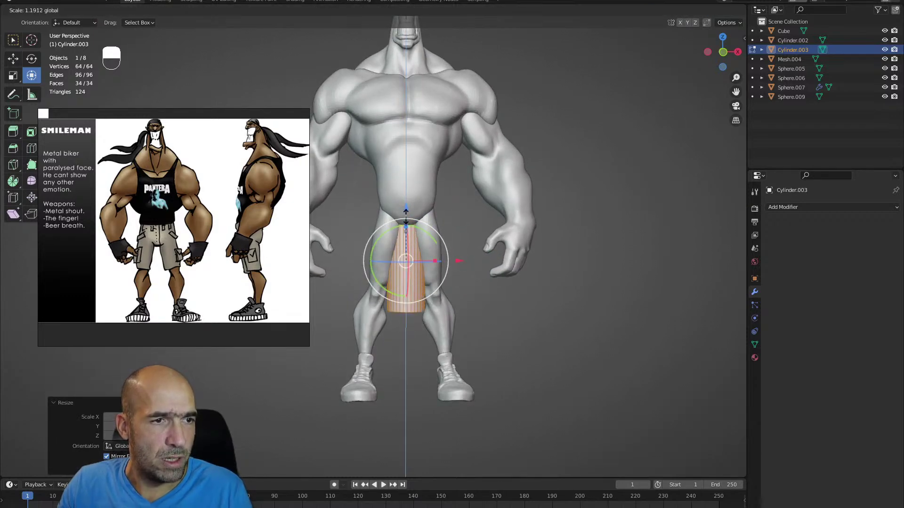
key("s")
left_click(450, 260)
- Tilt, move and scale the cylinder so it encloses the character's right thigh
left_click_drag(454, 254, 430, 260, "alt")
left_click_drag(416, 244, 435, 249, "alt")
mouse_move(420, 253)
left_mouse_down()
mouse_move(420, 266)
mouse_move(468, 269)
mouse_move(418, 260)
mouse_move(411, 268)
left_mouse_up()
left_click_drag(411, 268, 419, 246, "ctrl+alt")
left_click(417, 247)
middle_click_drag(417, 247, 529, 231)
key("g")
left_click(470, 219)
key("s")
left_click(540, 233)
- Delete the top and bottom cap faces of the cylinder around the thigh
left_click_drag(539, 232, 462, 230, "alt")
right_click_drag(462, 231, 478, 221, "alt")
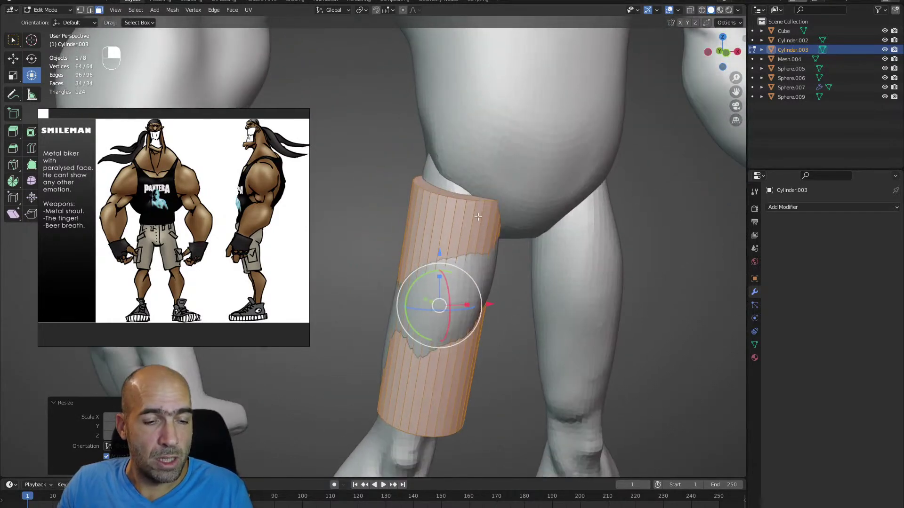
key("3")
left_click(464, 196)
left_click_drag(466, 202, 462, 141, "alt")
left_click(464, 403, "shift")
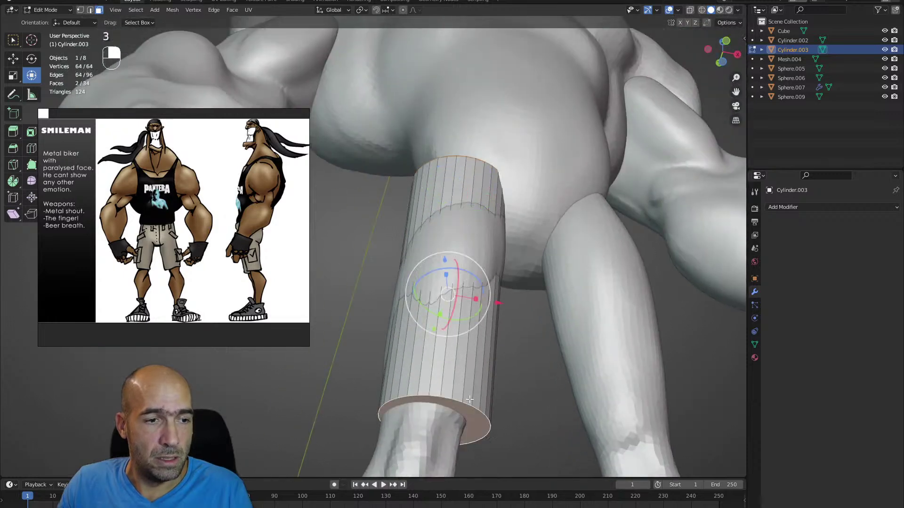
key("x")
left_click(476, 400)
- Select the edge loop at the upper rim of the shorts leg and raise it toward the waist
middle_click_drag(476, 400, 543, 288, "alt+shift")
scroll(543, 287, "down", 2)
left_click_drag(538, 278, 522, 198, "alt")
mouse_move(523, 197)
left_mouse_down("alt+shift")
mouse_move(530, 219)
mouse_move(517, 161)
mouse_move(508, 188)
left_mouse_up("alt+shift")
key("Tab")
key("Tab")
key("2")
double_click(514, 223)
left_click_drag(514, 223, 513, 287, "ctrl+alt")
left_click_drag(514, 287, 511, 277, "alt")
left_click_drag(471, 174, 474, 141)
- Add a horizontal loop cut around the shorts leg and slide it along the leg toward crotch height
middle_click_drag(507, 253, 463, 241, "alt")
scroll(462, 241, "up", 2)
left_click(432, 244)
right_click(450, 218)
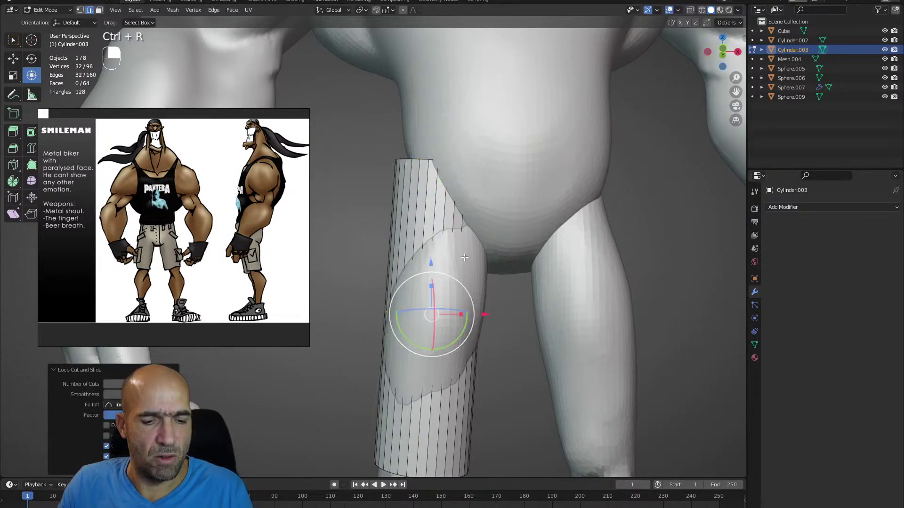
key("g")
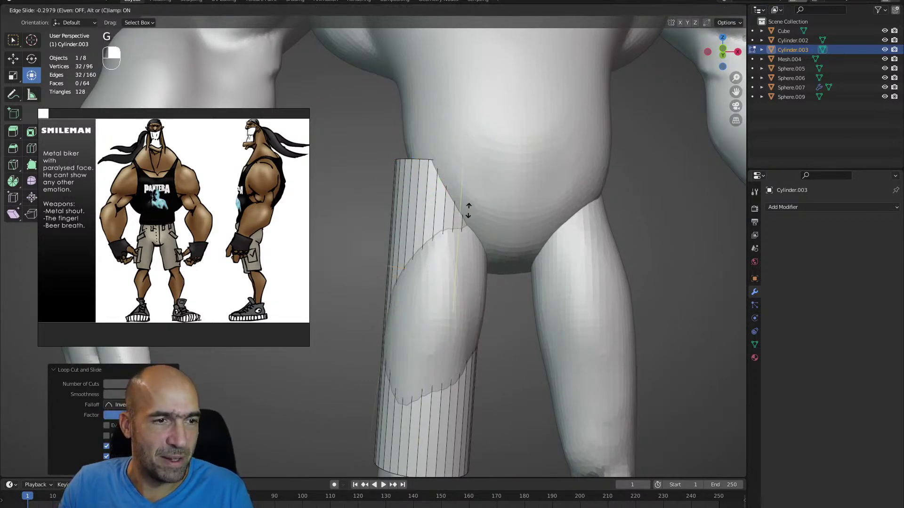
left_click(433, 268)
- Scale and reposition the selected edge loop of the shorts leg to fit around the thigh
middle_click_drag(433, 268, 397, 274)
key("s")
left_click(536, 220)
key("g")
left_click(560, 246)
- Delete the inner faces of the shorts leg above the loop cut at the crotch
key("3")
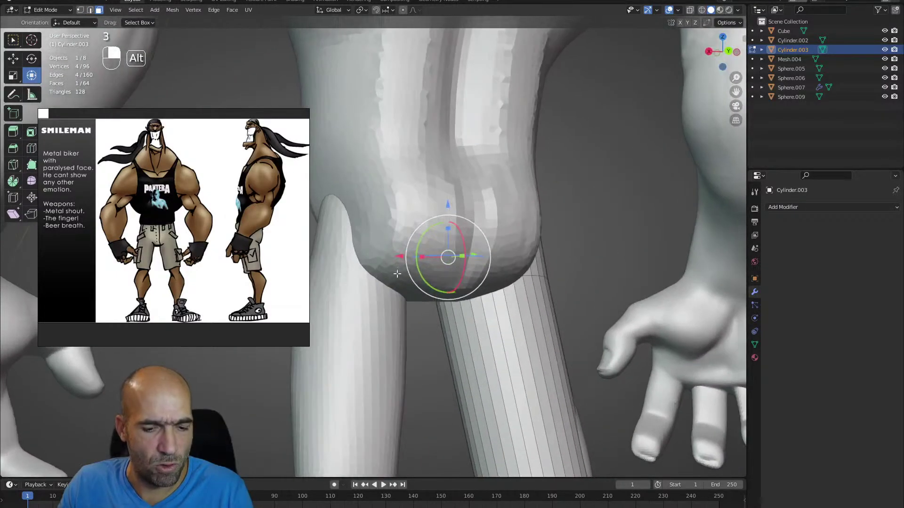
left_click(501, 250, "ctrl")
middle_click_drag(501, 251, 426, 273, "alt")
key("x")
left_click(575, 264)
- Select the open inner edge path in X-ray view and extrude it toward the body's centreline
key("2")
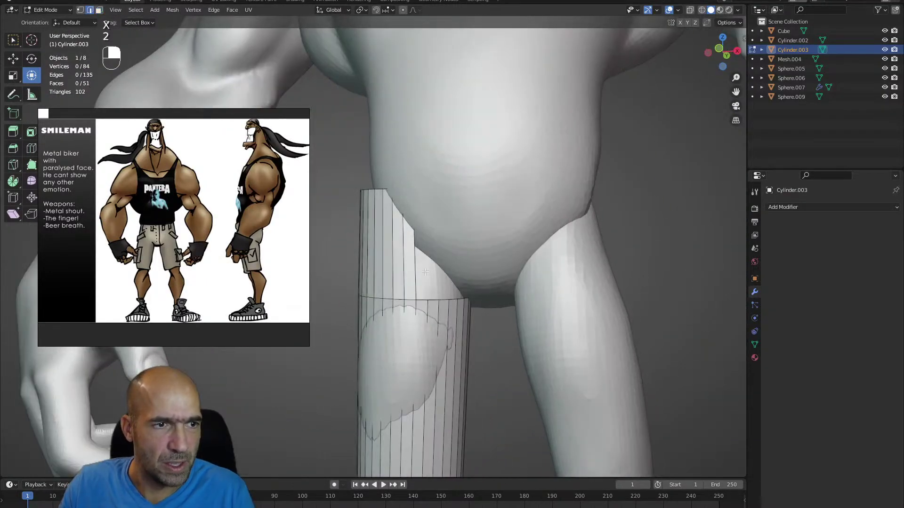
middle_click_drag(494, 265, 549, 286, "alt")
key("alt+z")
left_click(473, 272, "ctrl")
key("ctrl+z")
left_click(485, 302, "ctrl")
key("e")
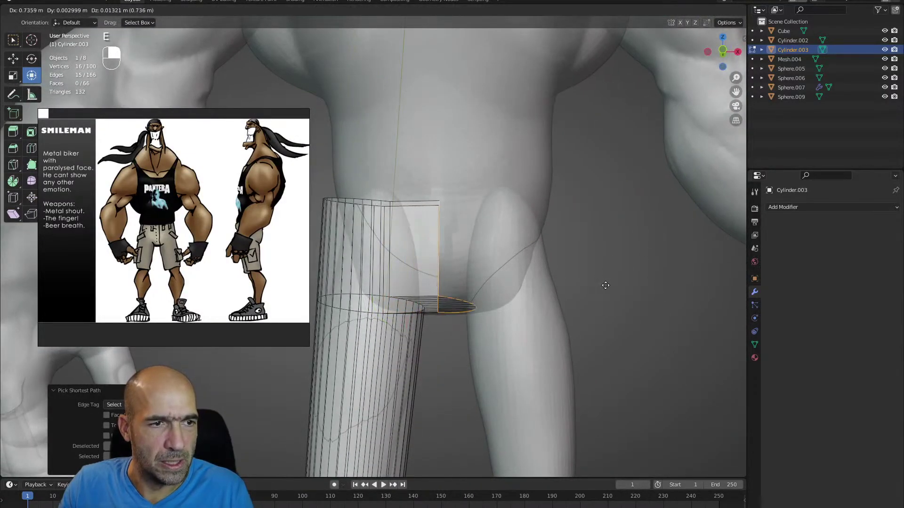
left_click(608, 281)
- Add a Mirror modifier to the shorts mesh to create the opposite leg
left_click(851, 210)
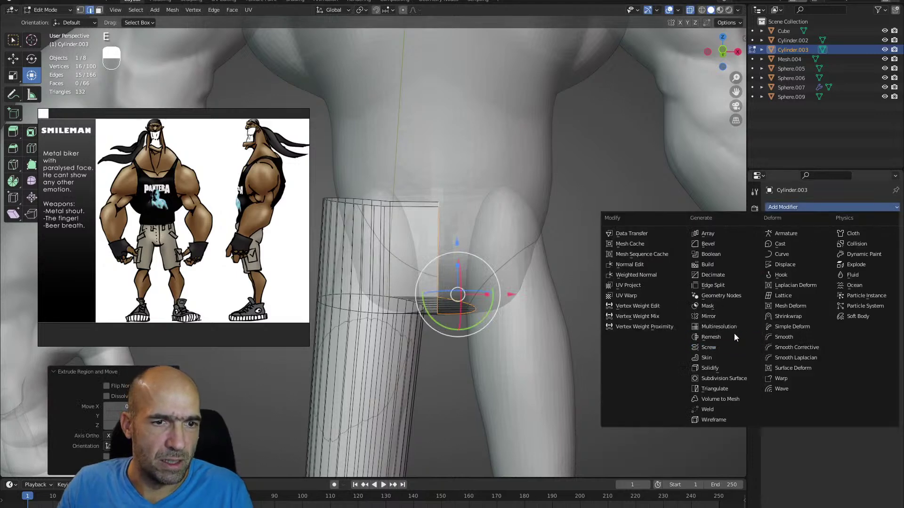
left_click(722, 316)
middle_click_drag(651, 311, 528, 308, "ctrl+alt")
- Undo the adjustments to the extruded edges and flatten them along the X axis at the body's centreline
left_click_drag(522, 307, 509, 312)
key("ctrl+z")
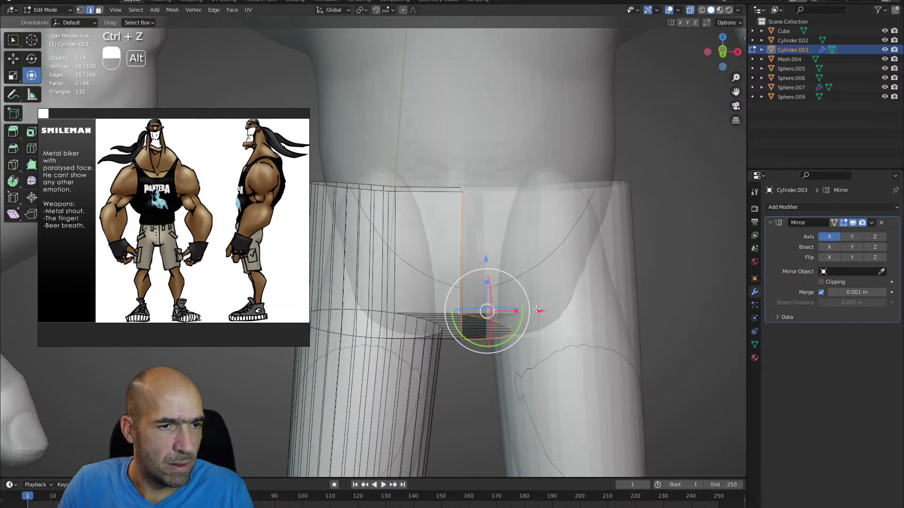
key("ctrl+z")
key("s")
key("x")
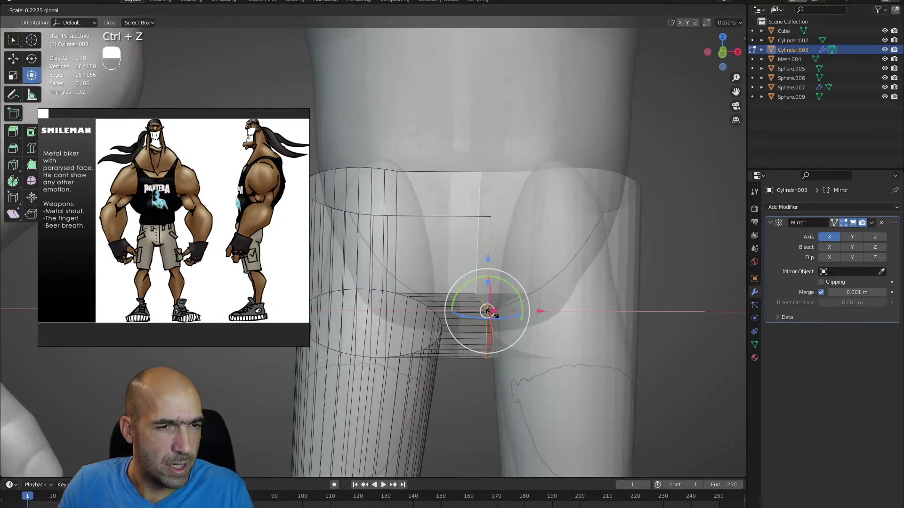
- Flatten the inner edge loop of the shorts with scale 0, then move it onto the mirror centre line with clipping enabled
left_click(496, 315)
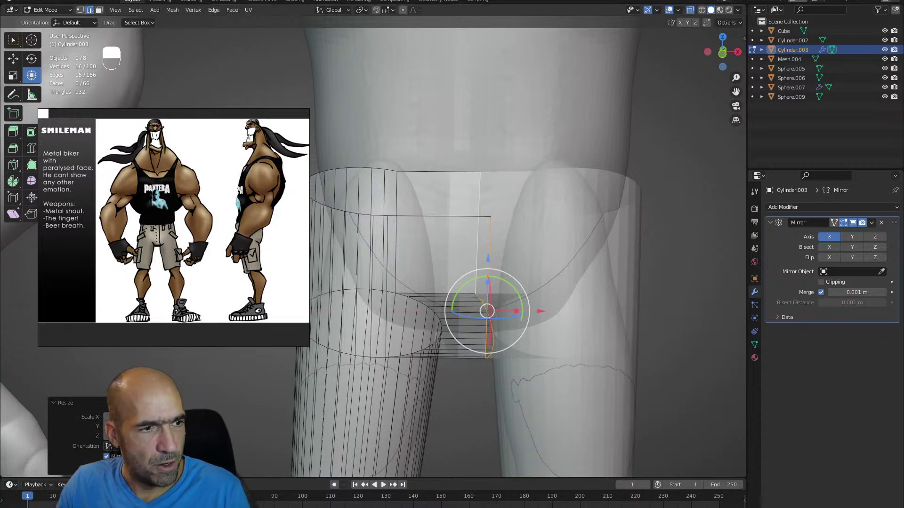
type("0")
key("Return")
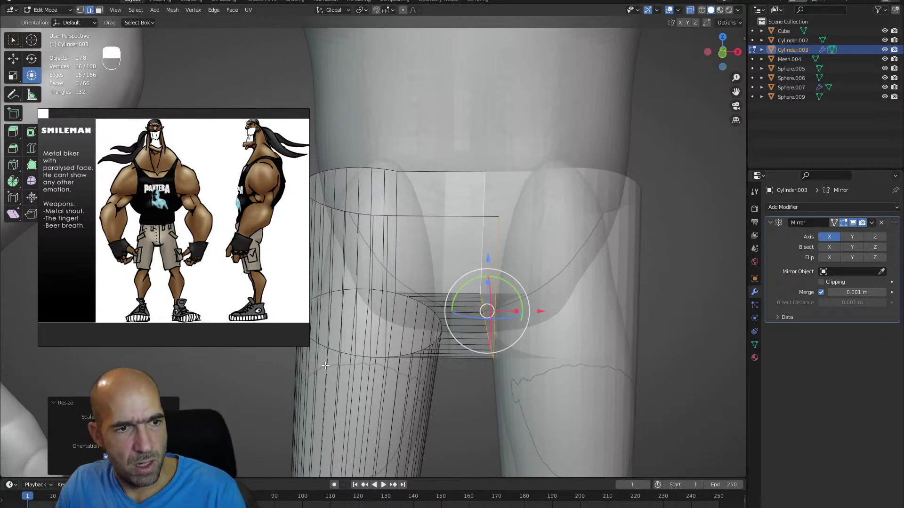
left_click_drag(543, 311, 511, 312)
left_click_drag(613, 346, 504, 304, "ctrl+alt")
left_click_drag(504, 303, 500, 293, "alt")
middle_click_drag(500, 293, 370, 255)
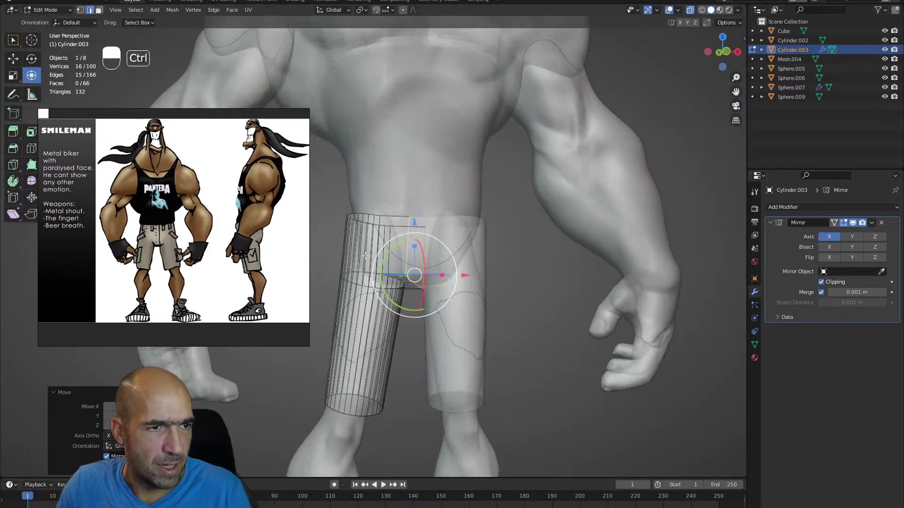
- Add a centred loop cut between the shorts' outer hip and the middle seam
key("ctrl+e")
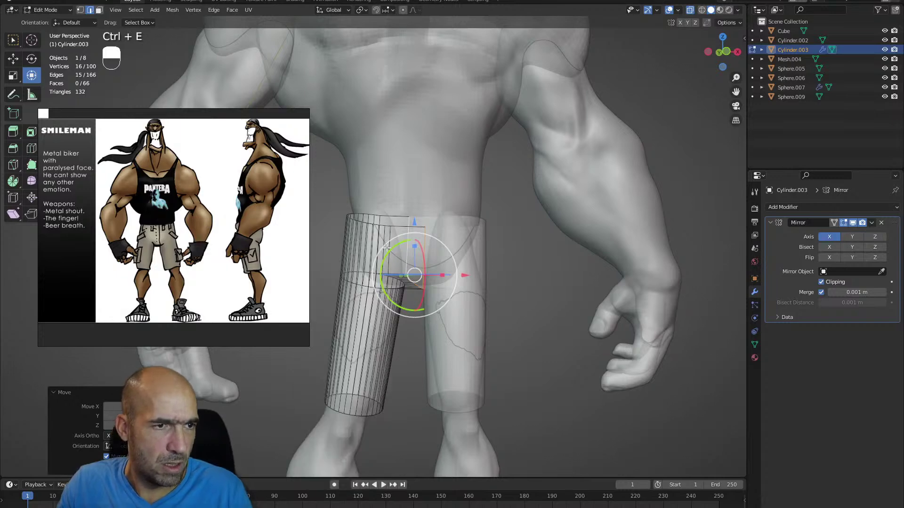
key("ctrl+r")
left_click(387, 252)
right_click(388, 253)
middle_click_drag(414, 207, 433, 245, "ctrl")
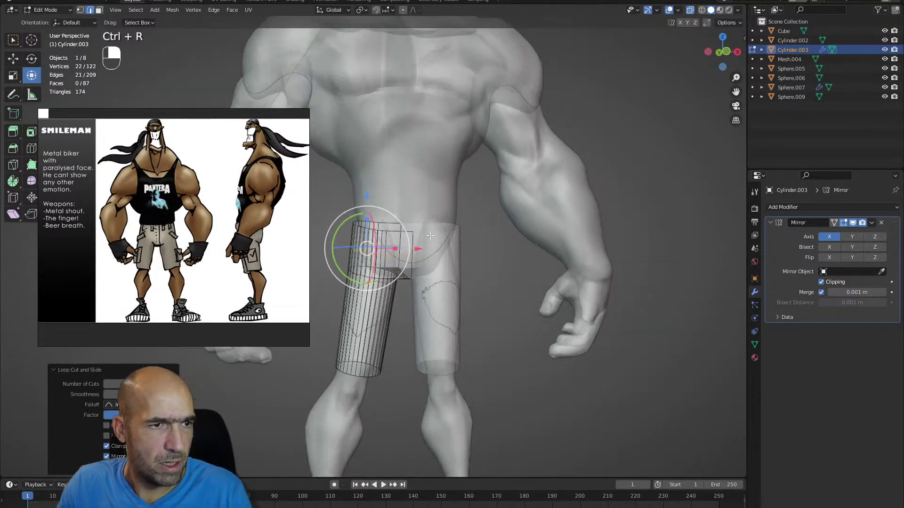
- Add a centred horizontal loop cut around the leg of the shorts in Edit Mode
key("ctrl+Tab")
middle_click_drag(406, 312, 488, 276, "ctrl+alt")
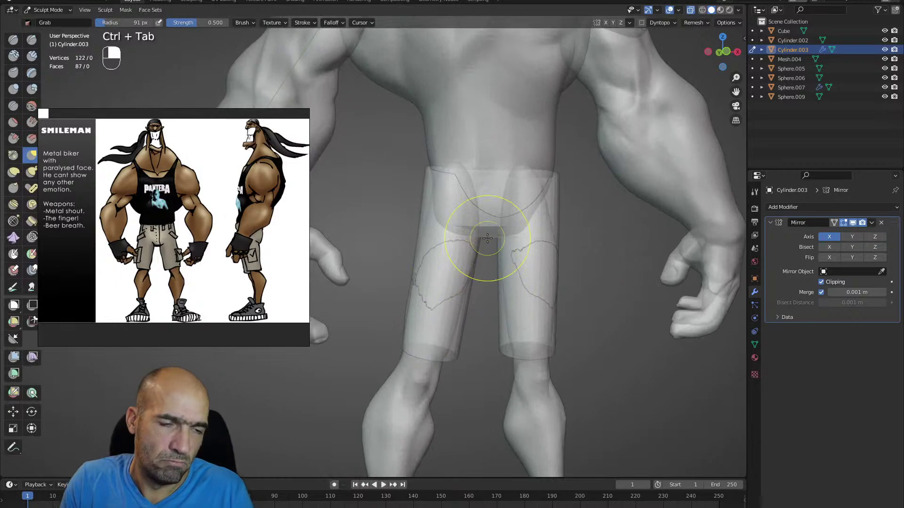
key("Tab")
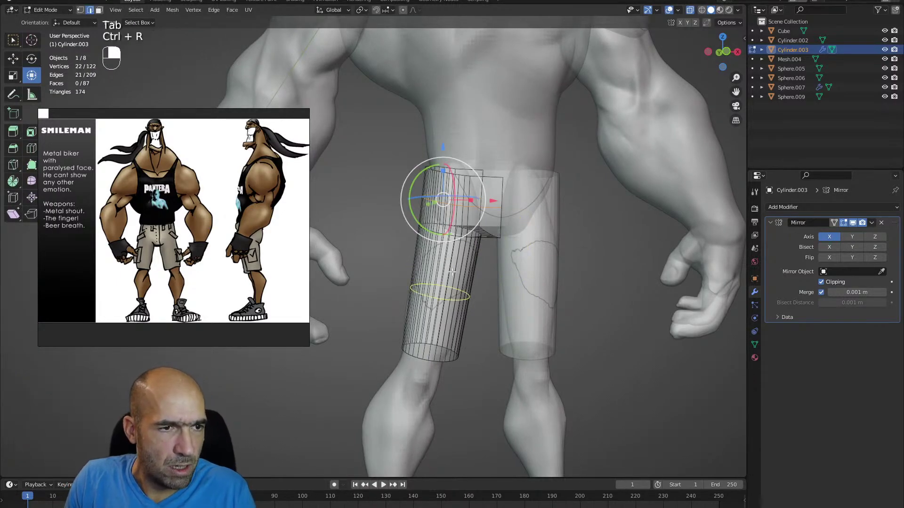
scroll(452, 273, "up", 1)
left_click(452, 272)
right_click(451, 271)
mouse_move(451, 271)
left_mouse_down("alt")
mouse_move(524, 256)
mouse_move(514, 267)
mouse_move(567, 288)
left_mouse_up("alt")
- Turn off X-ray in Sculpt Mode and shape the crotch and seat of the shorts using the Grab brush at 137 px radius
key("ctrl+Tab")
left_click_drag(532, 338, 583, 307, "alt")
key("alt+z")
middle_click_drag(583, 307, 581, 289, "alt")
key("g")
key("bracketright")
key("bracketright")
key("bracketright")
key("bracketright")
mouse_move(545, 203)
middle_mouse_down("alt")
mouse_move(547, 218)
mouse_move(510, 203)
middle_mouse_up("alt")
mouse_move(530, 237)
middle_mouse_down("alt")
mouse_move(503, 250)
mouse_move(518, 236)
mouse_move(511, 213)
mouse_move(509, 221)
mouse_move(548, 244)
middle_mouse_up("alt")
left_click_drag(538, 243, 515, 258, "alt+shift")
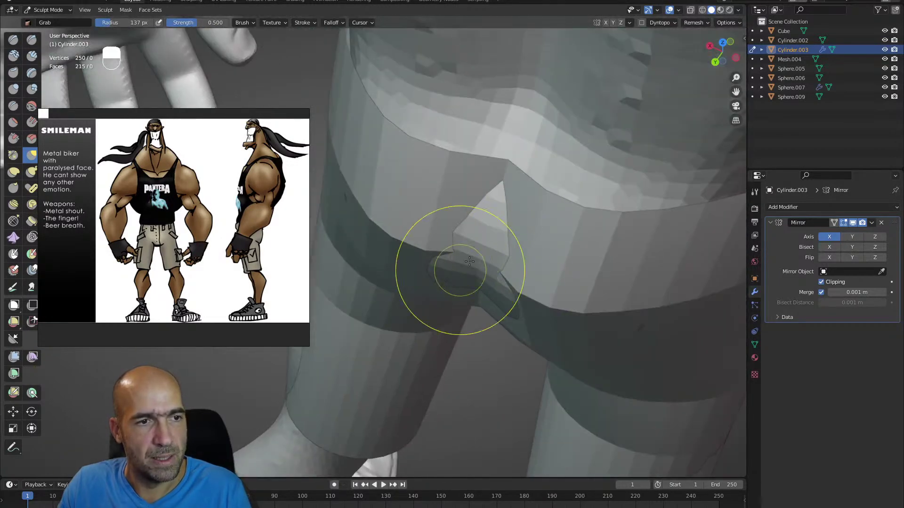
mouse_move(483, 219)
left_mouse_down("alt")
mouse_move(502, 176)
mouse_move(489, 222)
mouse_move(418, 272)
left_mouse_up("alt")
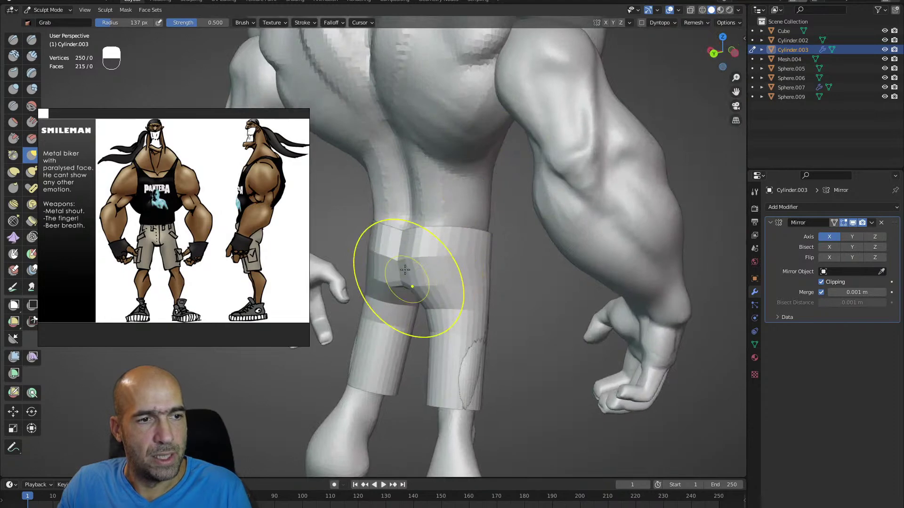
- Grab the back and outer sides of the shorts to fit them around the hips and thighs
middle_click_drag(454, 276, 463, 365)
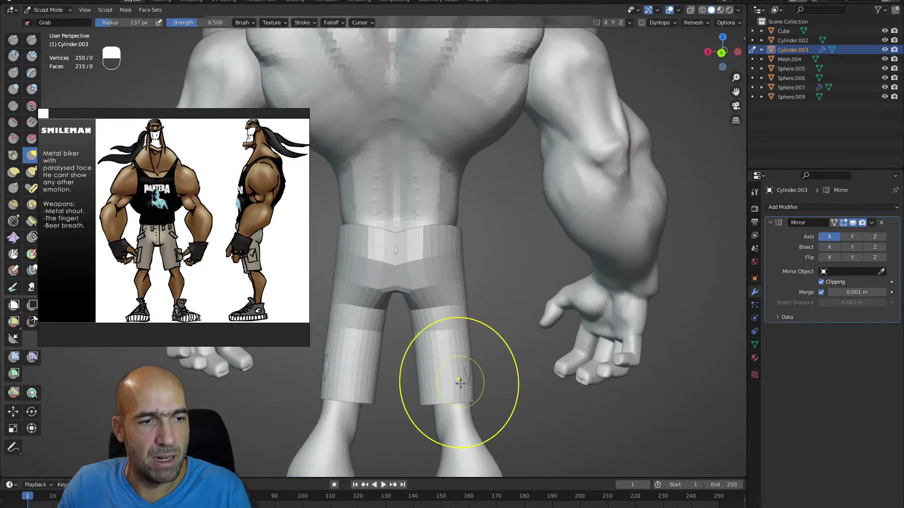
mouse_move(423, 393)
middle_mouse_down("alt")
mouse_move(413, 369)
mouse_move(430, 430)
middle_mouse_up("alt")
left_click_drag(448, 352, 293, 323, "alt")
left_click_drag(414, 327, 484, 331, "alt")
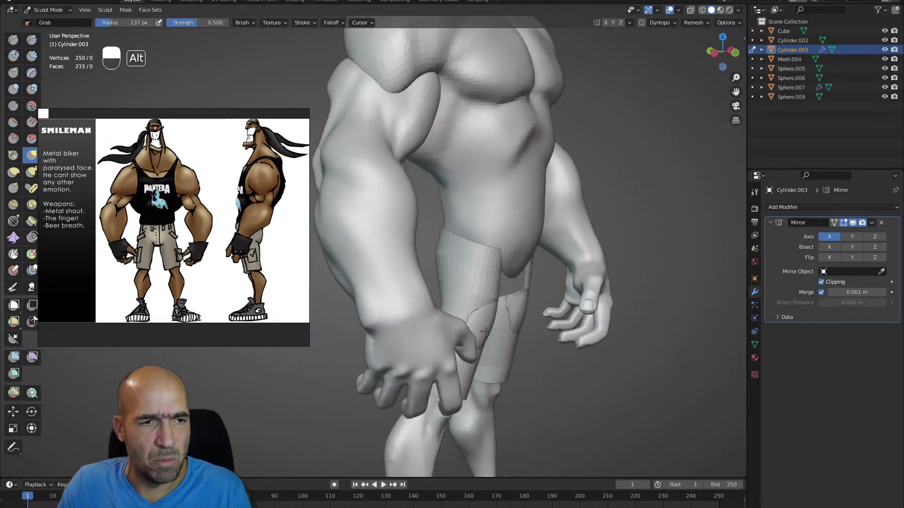
middle_click_drag(484, 332, 488, 326)
left_click_drag(518, 322, 504, 323, "alt")
- Pull the front waist and legs of the shorts outward with the Grab brush so they enclose the body
left_click_drag(517, 266, 560, 264)
left_click_drag(565, 263, 576, 253, "alt")
middle_click_drag(576, 253, 536, 252)
mouse_move(541, 253)
left_mouse_down("alt")
mouse_move(492, 266)
mouse_move(548, 261)
mouse_move(500, 241)
mouse_move(483, 244)
left_mouse_up("alt")
left_click_drag(491, 306, 496, 231, "alt+shift")
left_click_drag(494, 263, 511, 235, "ctrl+alt")
key("alt+q")
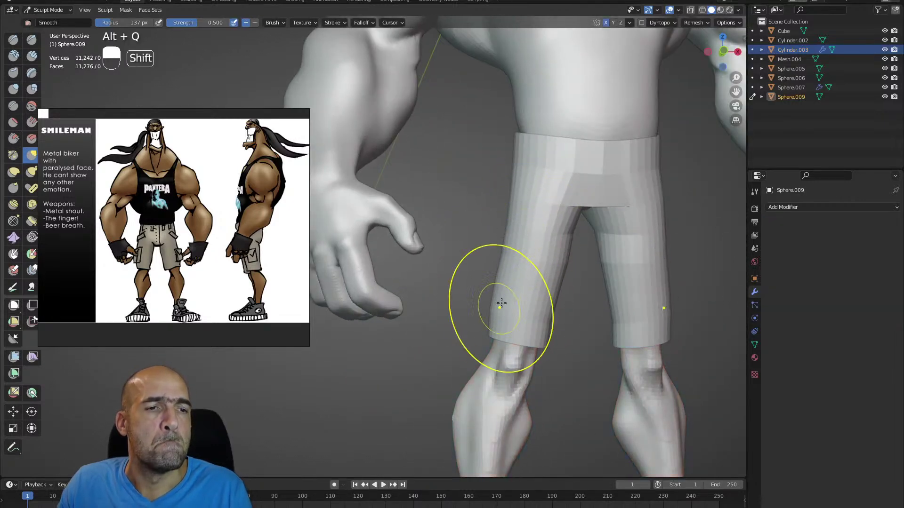
key("alt+q")
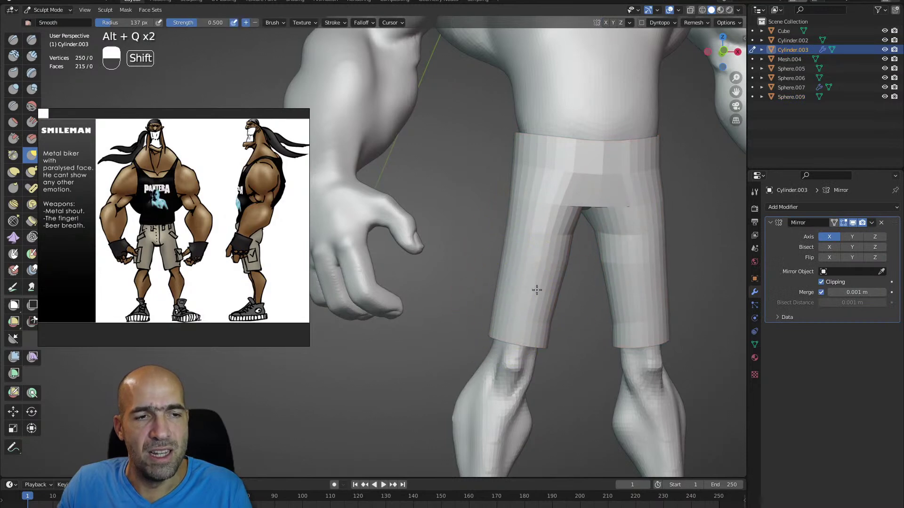
- Switch sculpting to the torso mesh and reduce the Grab brush radius to 40 px
scroll(561, 282, "down", 6)
left_click_drag(529, 291, 507, 203, "alt")
left_click_drag(507, 202, 524, 246, "alt+shift")
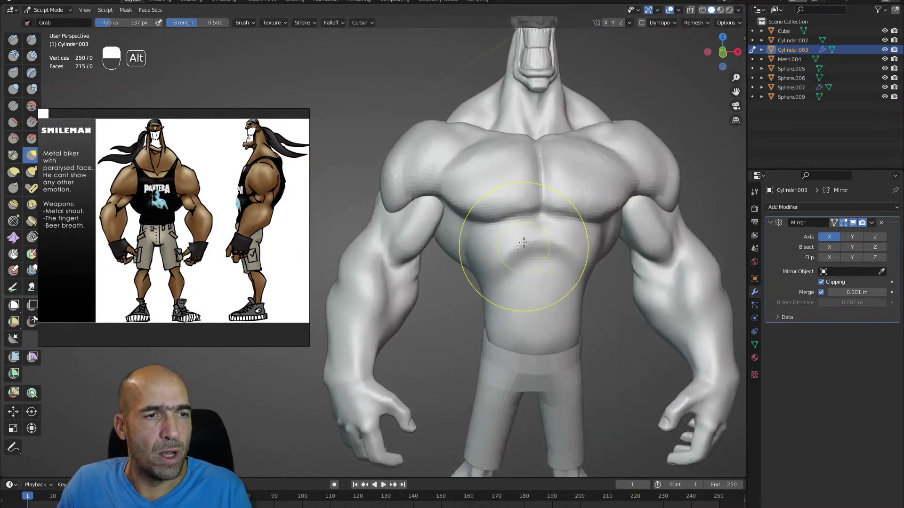
key("alt+q")
key("bracketleft")
key("bracketleft")
key("bracketleft")
key("bracketleft")
key("bracketleft")
key("bracketleft")
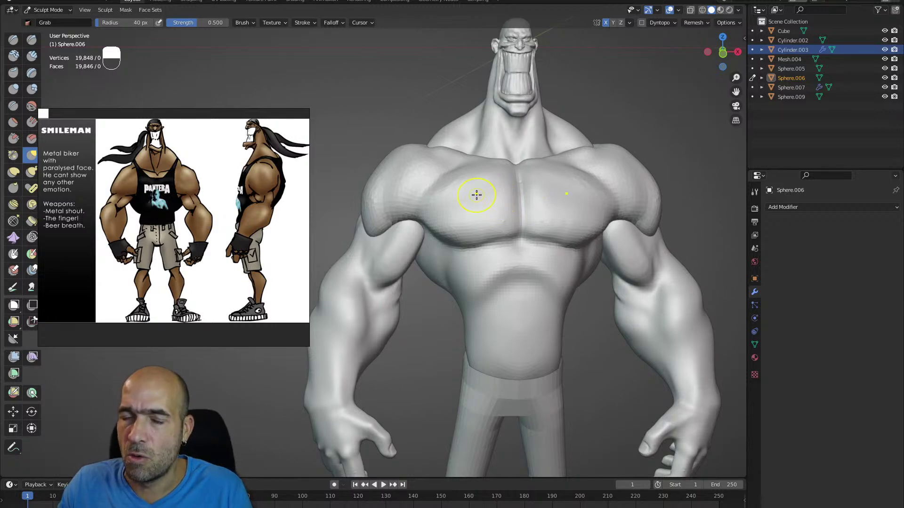
- Lasso-mask a tank top shape on the torso, covering the shoulder straps, chest sides and whole abdomen
left_click_drag(494, 188, 491, 187, "alt")
left_click_drag(491, 171, 493, 200, "alt+shift")
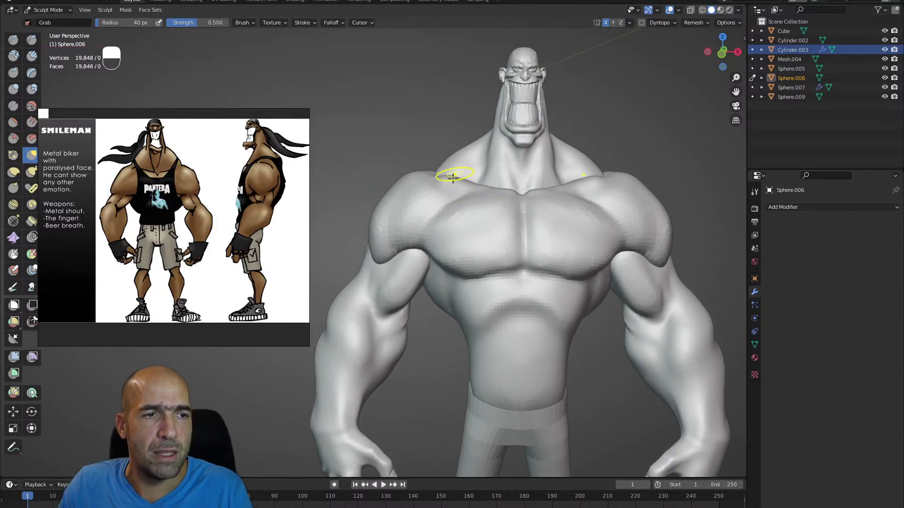
key("shift+ctrl")
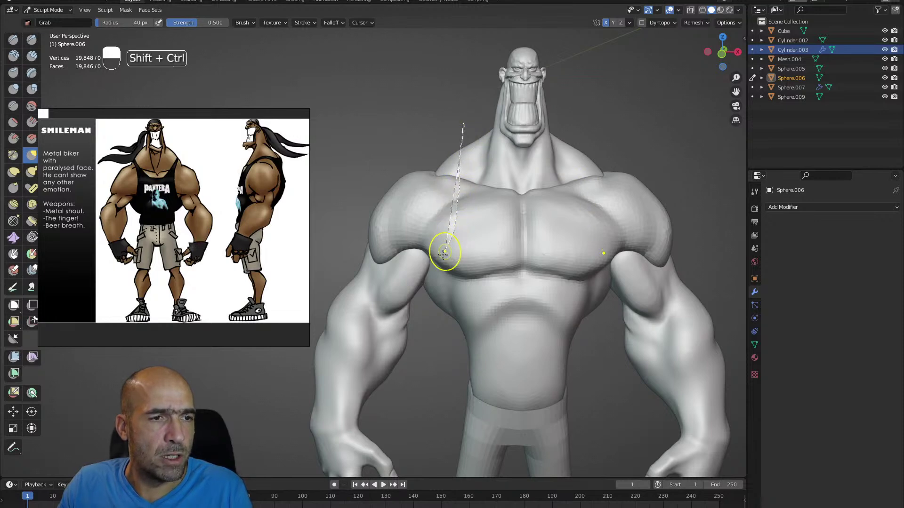
mouse_move(423, 305)
left_mouse_down("ctrl+shift")
mouse_move(436, 335)
mouse_move(466, 329)
mouse_move(480, 297)
mouse_move(494, 292)
left_mouse_up("ctrl+shift")
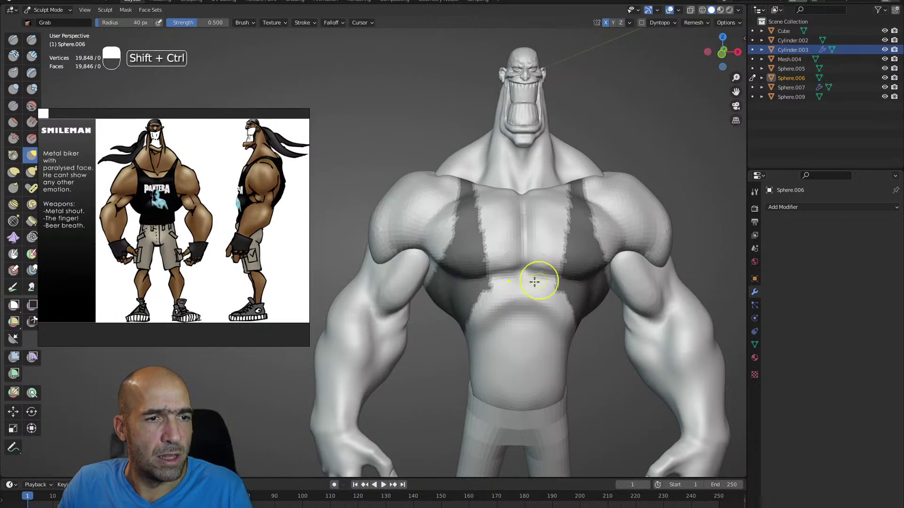
mouse_move(563, 260)
left_mouse_down("ctrl+shift")
mouse_move(485, 278)
mouse_move(448, 333)
mouse_move(468, 389)
mouse_move(498, 407)
mouse_move(529, 410)
mouse_move(582, 388)
left_mouse_up("ctrl+shift")
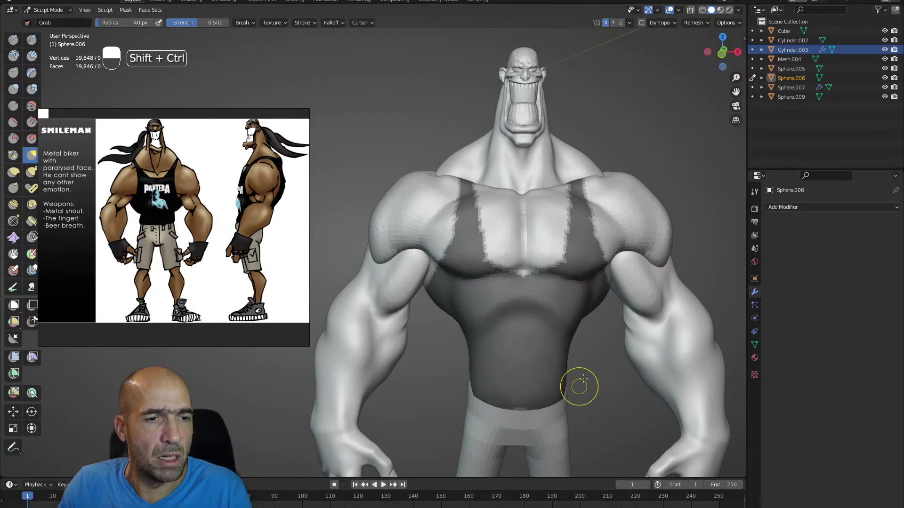
left_click_drag(590, 319, 585, 313, "alt")
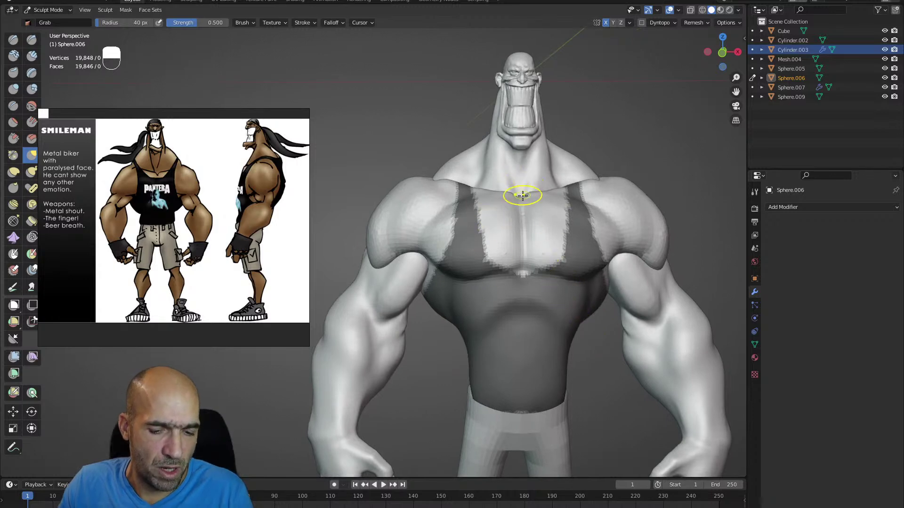
- Paint the tank top's front and back necklines with the Mask brush at 32 px radius
key("m")
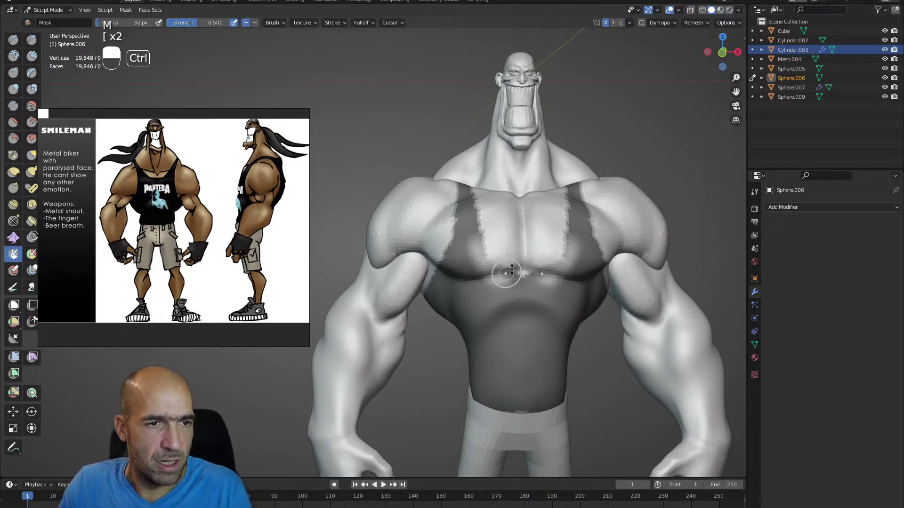
key("ctrl+z")
left_click_drag(489, 255, 516, 263)
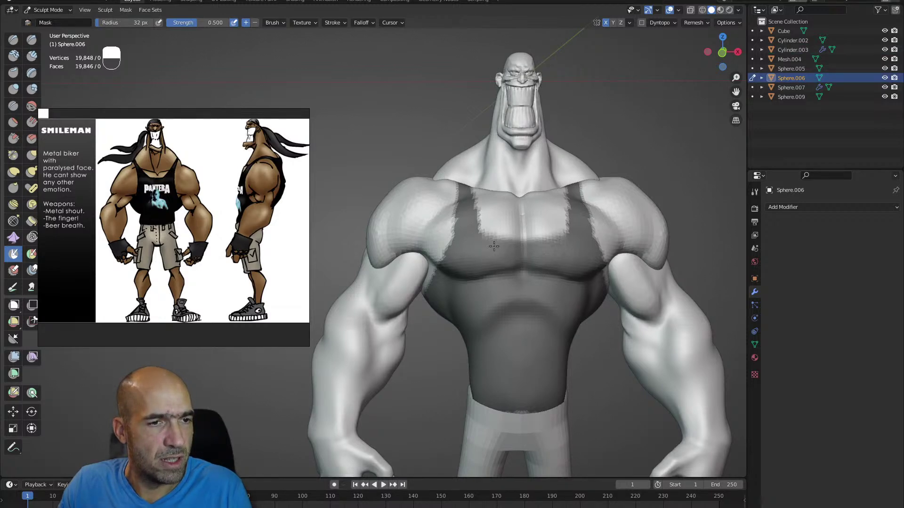
middle_click_drag(436, 252, 522, 264)
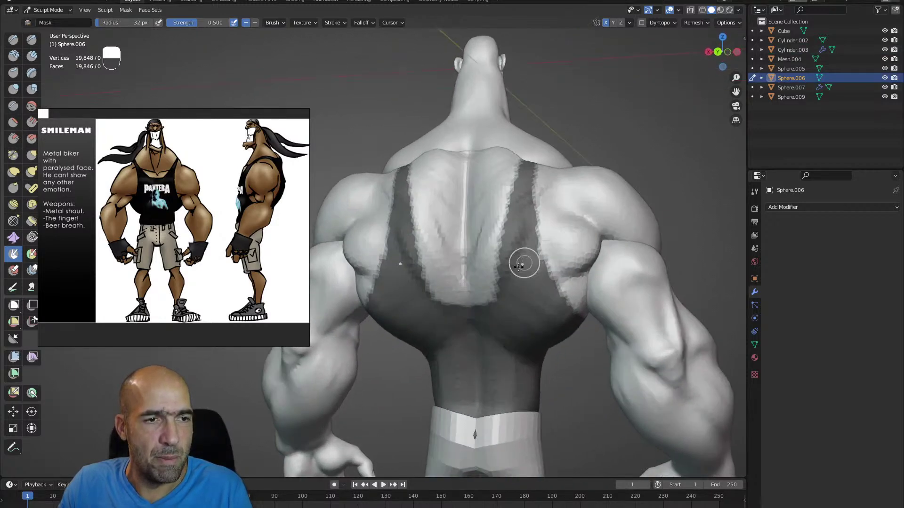
mouse_move(514, 281)
left_mouse_down()
mouse_move(498, 288)
mouse_move(495, 277)
mouse_move(506, 242)
mouse_move(466, 258)
mouse_move(487, 287)
mouse_move(443, 295)
left_mouse_up()
- Extract the masked tank top area into a separate mesh with Mask Extract
scroll(508, 278, "down", 4)
middle_click_drag(445, 296, 436, 287, "alt")
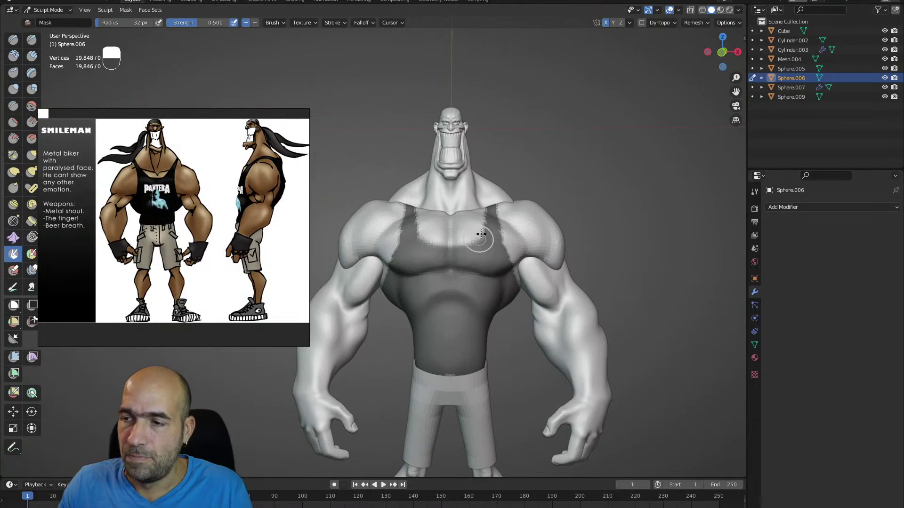
middle_click_drag(490, 215, 519, 210, "shift")
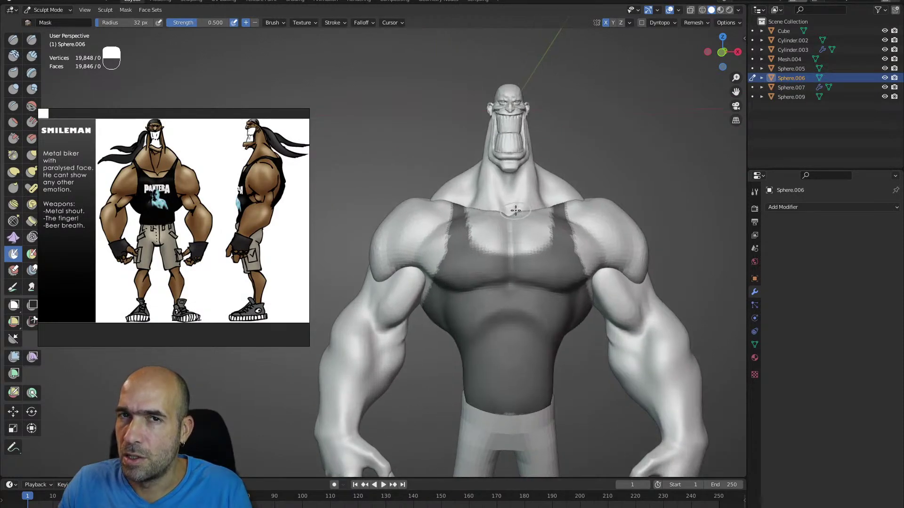
left_click_drag(519, 211, 543, 198, "alt")
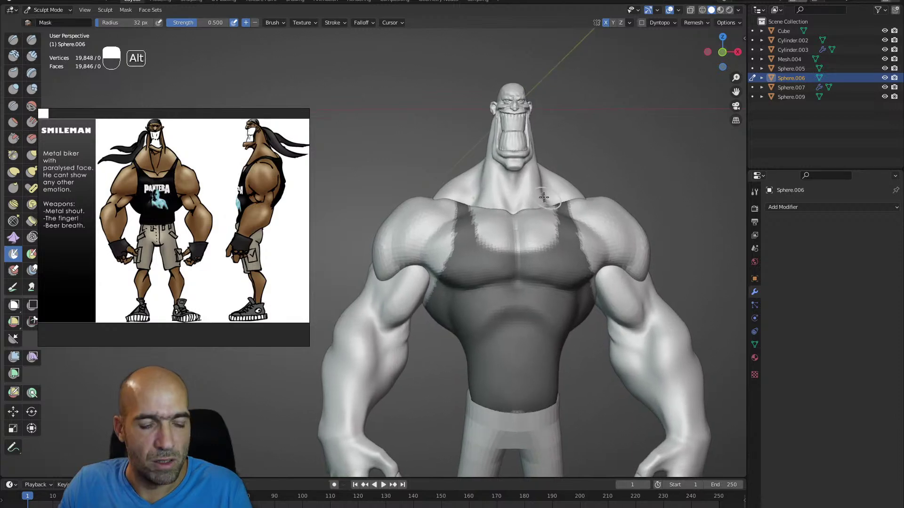
key("q")
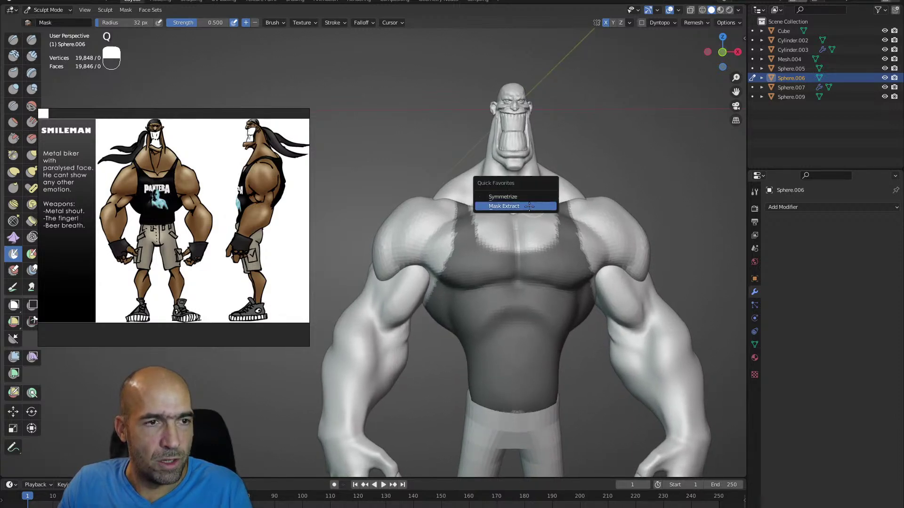
left_click(529, 206)
left_click(530, 275)
middle_click_drag(532, 263, 530, 252, "ctrl")
mouse_move(530, 253)
left_mouse_down("alt")
mouse_move(538, 250)
mouse_move(544, 320)
left_mouse_up("alt")
- Inflate the extracted tank top off the torso in Sculpt Mode with the Inflate/Deflate brush, using an 83 px radius
key("ctrl+Tab")
left_click(545, 264)
key("6")
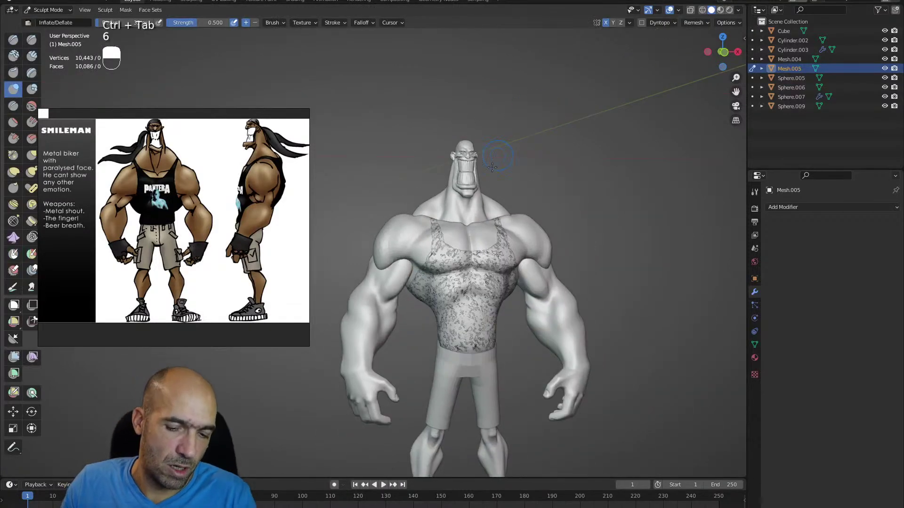
mouse_move(431, 217)
left_mouse_down()
mouse_move(450, 309)
mouse_move(479, 314)
mouse_move(484, 325)
left_mouse_up()
left_click_drag(483, 325, 477, 372, "alt+shift")
left_click_drag(477, 372, 479, 295, "alt")
left_click_drag(457, 329, 451, 391, "shift")
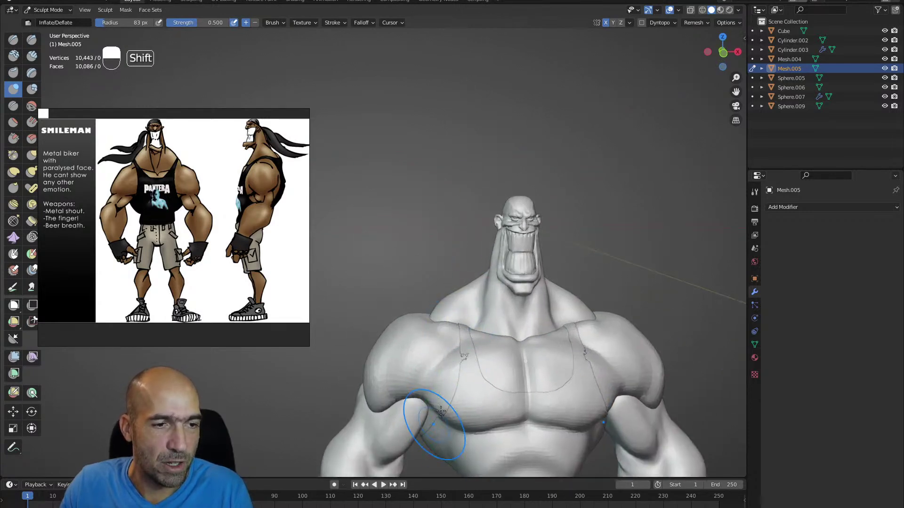
- Pull the tank top's shoulder straps clear of the shoulders with the Grab brush, checking their position in X-ray
left_click_drag(446, 357, 466, 348, "alt")
mouse_move(467, 308)
left_mouse_down("alt")
mouse_move(503, 301)
mouse_move(438, 316)
left_mouse_up("alt")
key("g")
key("alt+z")
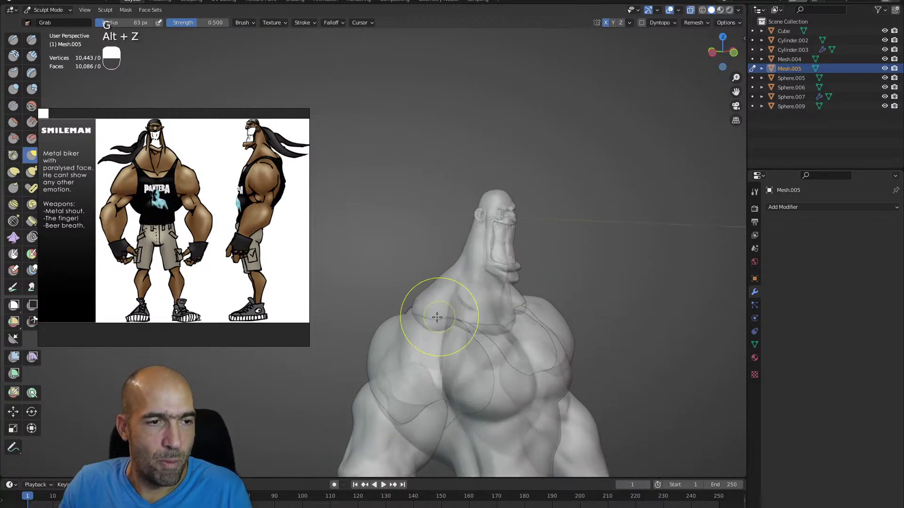
left_click_drag(466, 289, 444, 301, "alt")
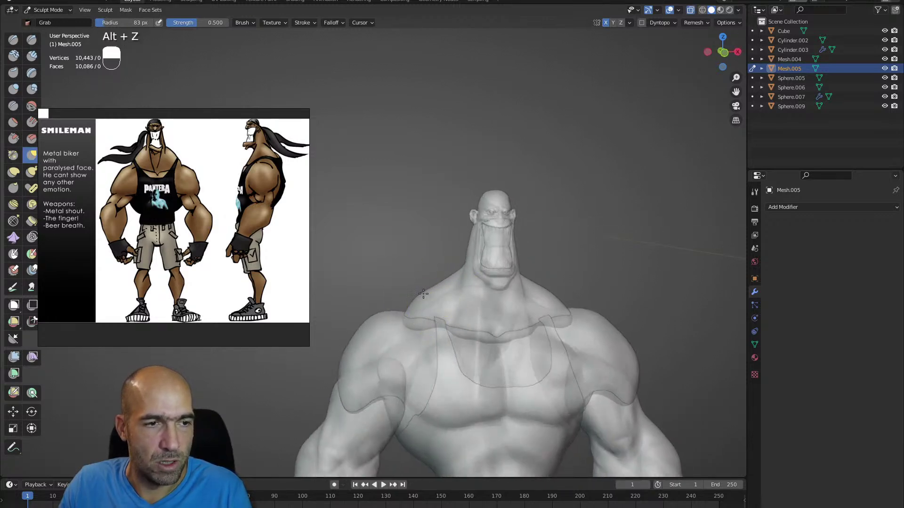
key("alt+z")
left_click_drag(436, 304, 433, 295, "alt")
left_click_drag(433, 301, 434, 268, "ctrl+alt")
- Reshape the tank top straps where they pass over the trapezius muscles with the Grab brush
mouse_move(476, 362)
left_mouse_down("alt")
mouse_move(476, 380)
mouse_move(470, 369)
left_mouse_up("alt")
mouse_move(471, 369)
left_mouse_down("ctrl+alt")
mouse_move(474, 347)
mouse_move(466, 350)
left_mouse_up("ctrl+alt")
mouse_move(460, 383)
left_mouse_down("alt")
mouse_move(440, 363)
mouse_move(442, 294)
mouse_move(419, 323)
left_mouse_up("alt")
left_click_drag(403, 219, 424, 306, "alt+shift")
left_click_drag(423, 306, 437, 325, "alt")
left_click_drag(436, 332, 431, 349)
mouse_move(431, 351)
left_mouse_down("alt")
mouse_move(471, 358)
mouse_move(449, 348)
mouse_move(405, 355)
left_mouse_up("alt")
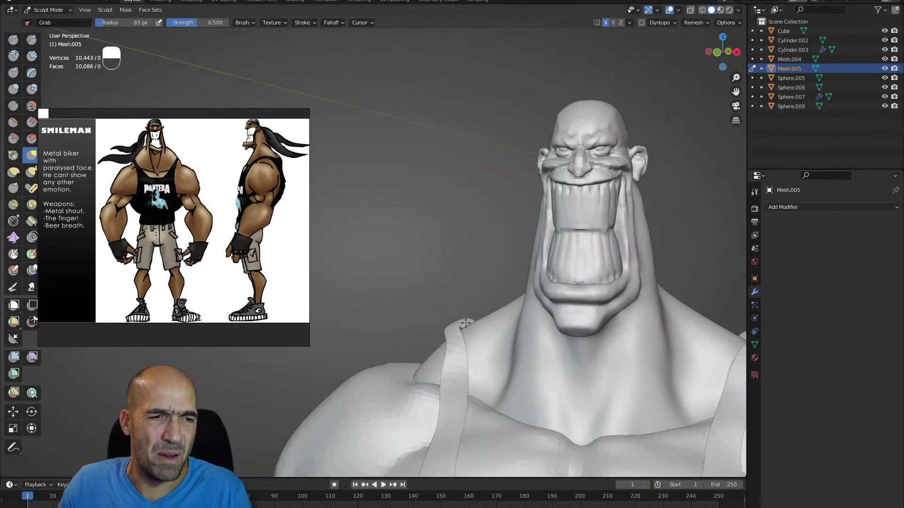
- Adjust and smooth the front of the straps between the collarbones and the tops of the shoulders
mouse_move(474, 322)
left_mouse_down("alt")
mouse_move(500, 345)
mouse_move(484, 354)
mouse_move(478, 381)
mouse_move(445, 401)
mouse_move(473, 385)
mouse_move(460, 373)
mouse_move(523, 303)
left_mouse_up("alt")
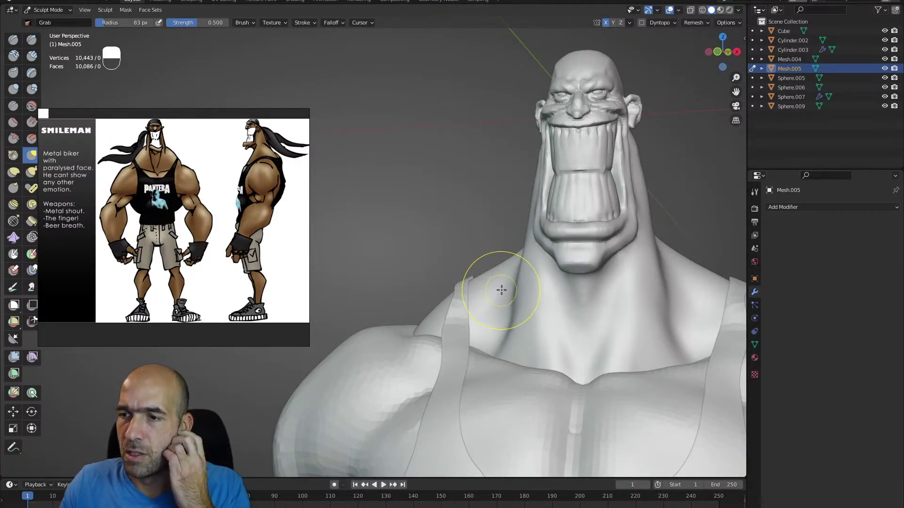
mouse_move(551, 282)
left_mouse_down("alt")
mouse_move(557, 295)
mouse_move(569, 292)
mouse_move(490, 300)
mouse_move(494, 279)
mouse_move(495, 377)
left_mouse_up("alt")
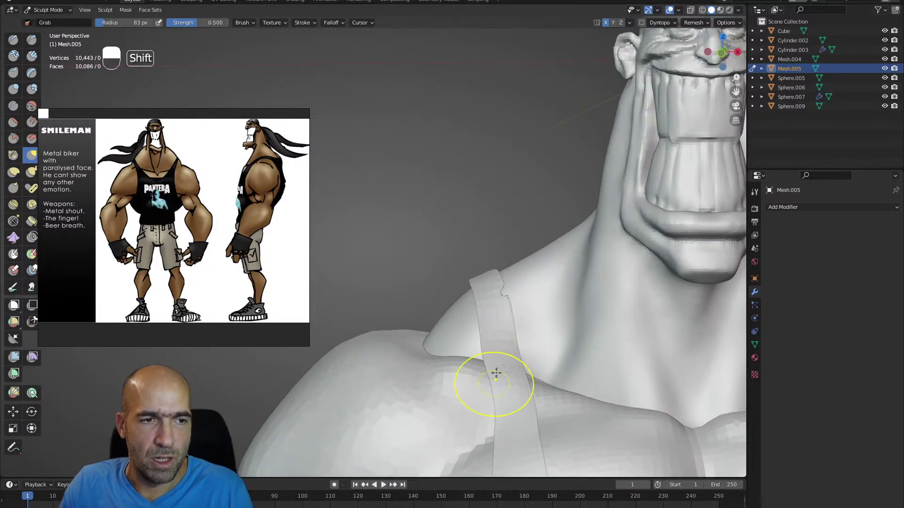
left_click_drag(522, 319, 479, 221, "alt+shift")
left_click_drag(479, 220, 492, 278, "ctrl+alt")
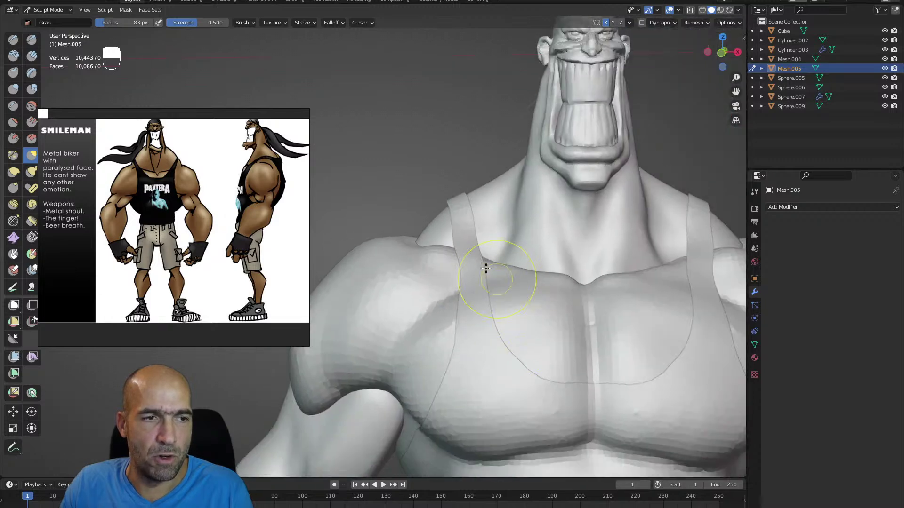
- Refine the tank top's fit over the chest and shoulders with the Inflate/Deflate and Grab brushes
mouse_move(460, 377)
left_mouse_down("alt")
mouse_move(474, 347)
mouse_move(460, 339)
mouse_move(463, 362)
mouse_move(445, 345)
mouse_move(415, 189)
left_mouse_up("alt")
key("6")
mouse_move(400, 155)
left_mouse_down("alt+shift")
mouse_move(463, 264)
mouse_move(424, 248)
mouse_move(428, 269)
mouse_move(471, 277)
mouse_move(420, 262)
left_mouse_up("alt+shift")
key("3")
key("6")
key("g")
key("g")
key("g")
left_click_drag(542, 268, 518, 277)
left_click_drag(526, 282, 475, 266)
left_click_drag(475, 266, 517, 250, "ctrl+alt")
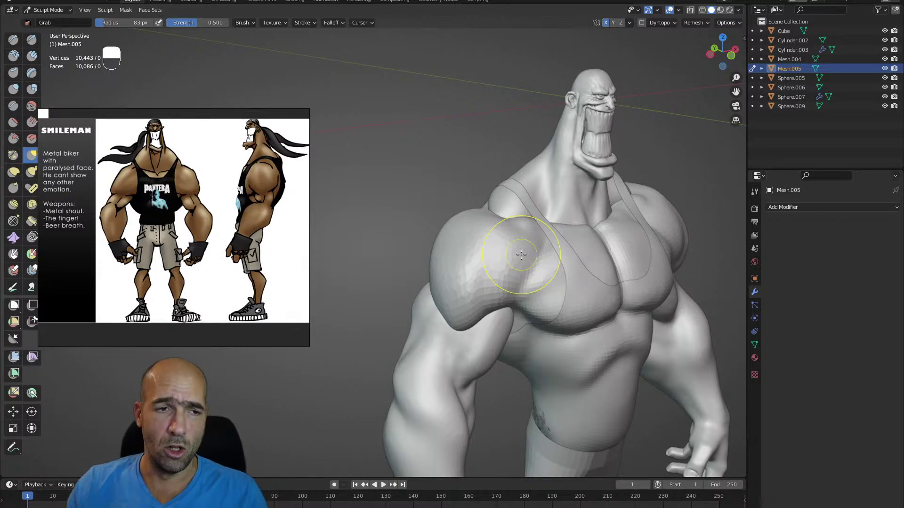
- Reshape the shoulder muscle mesh with the Grab brush and return to sculpting the tank top
left_click_drag(521, 255, 517, 316, "alt")
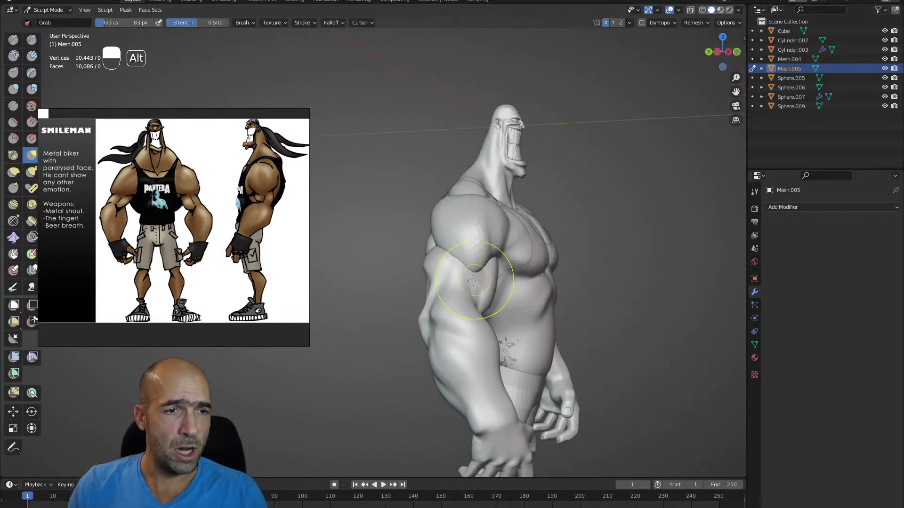
key("alt+q")
key("alt+q")
key("g")
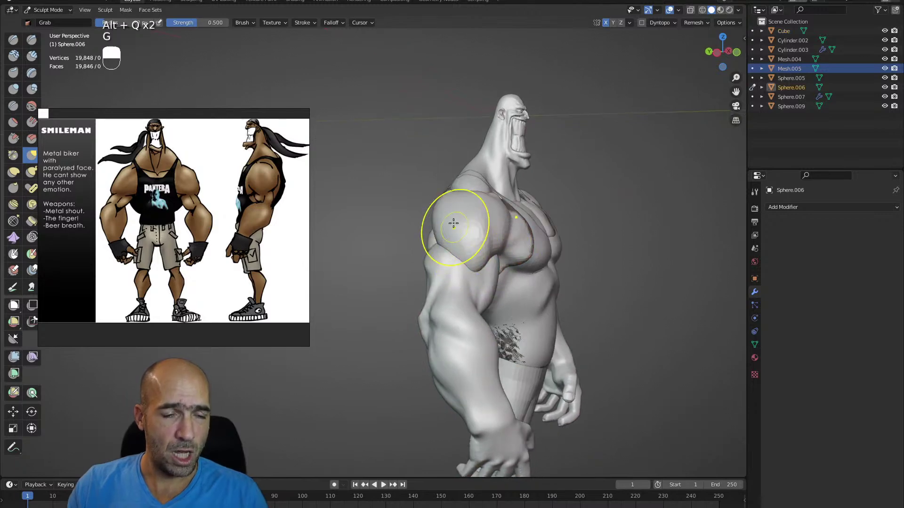
left_click_drag(521, 272, 480, 282, "alt")
key("a")
left_click_drag(584, 274, 529, 265, "alt")
key("alt+q")
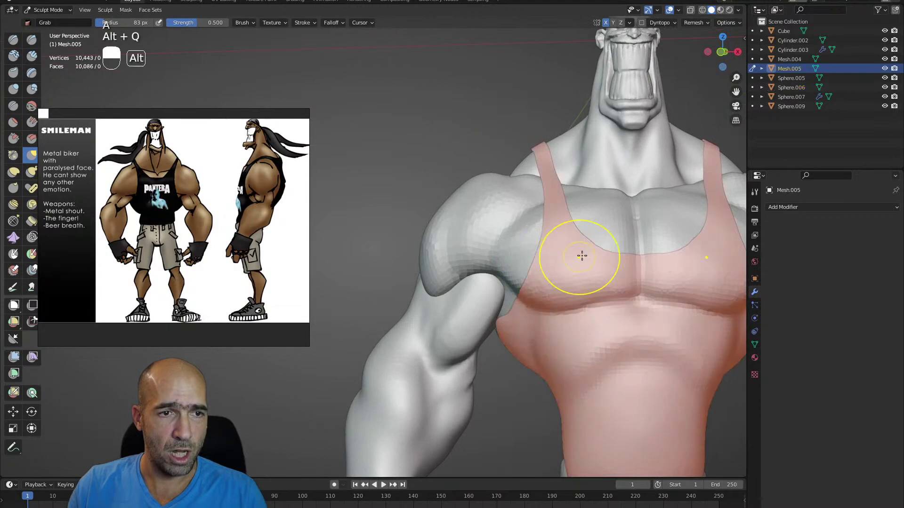
scroll(672, 259, "down", 3)
left_click_drag(632, 270, 636, 236, "alt")
left_click_drag(535, 276, 459, 250, "ctrl+alt")
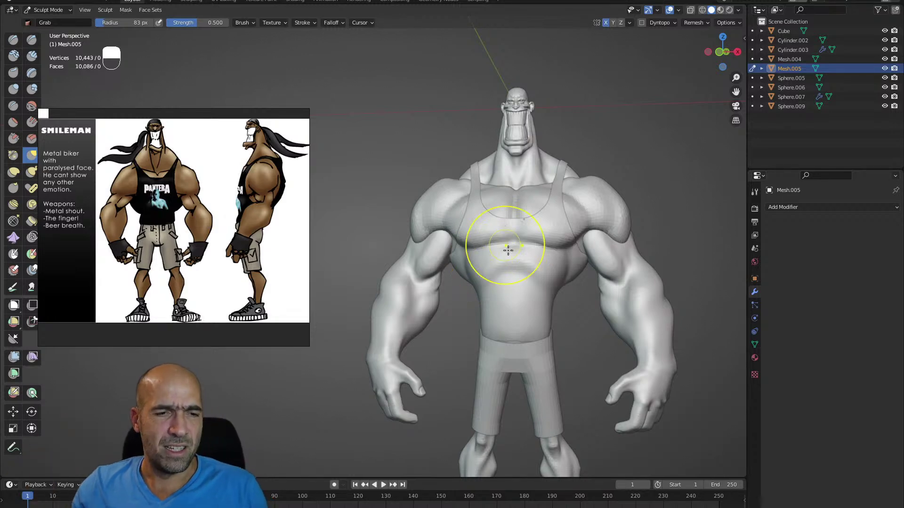
- Switch sculpting to the arm mesh and reshape the forearm, wrist and hand with the Grab brush
mouse_move(440, 372)
left_mouse_down("alt")
mouse_move(450, 372)
mouse_move(445, 340)
left_mouse_up("alt")
left_click_drag(445, 340, 438, 308, "ctrl+alt")
key("alt+q")
left_click_drag(440, 360, 427, 355, "alt")
key("g")
middle_click_drag(431, 348, 478, 343)
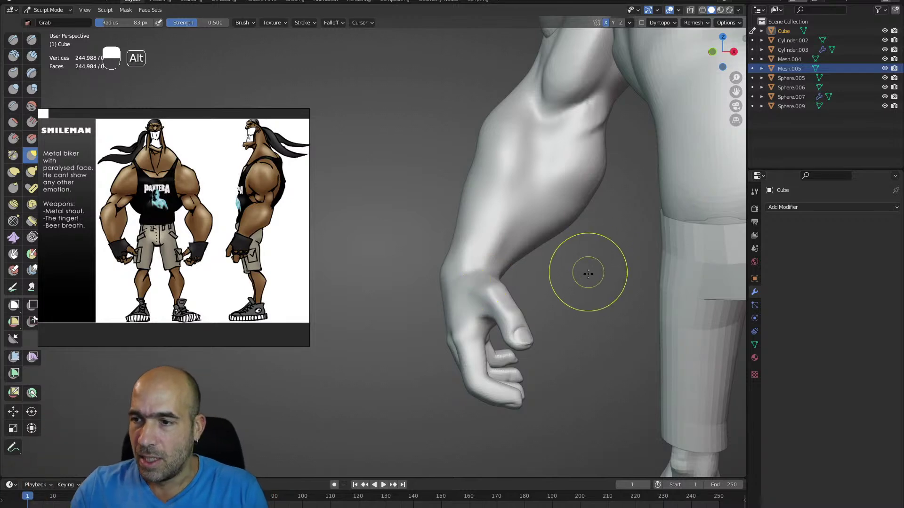
middle_click_drag(591, 268, 608, 294, "ctrl+alt")
left_click_drag(608, 294, 606, 310, "ctrl+alt")
mouse_move(606, 311)
left_mouse_down("alt")
mouse_move(604, 301)
mouse_move(597, 312)
mouse_move(605, 316)
mouse_move(630, 304)
mouse_move(611, 307)
mouse_move(613, 321)
mouse_move(626, 308)
mouse_move(597, 308)
mouse_move(541, 279)
mouse_move(501, 272)
mouse_move(511, 238)
left_mouse_up("alt")
- Refine the body proportions with the Grab and Inflate/Deflate brushes, moving between meshes and ending on the head
key("alt+q")
key("g")
key("alt+q")
key("6")
mouse_move(503, 142)
left_mouse_down("alt+shift")
mouse_move(500, 251)
mouse_move(416, 282)
left_mouse_up("alt+shift")
key("alt+q")
key("g")
mouse_move(471, 268)
left_mouse_down("ctrl+alt")
mouse_move(485, 307)
mouse_move(494, 266)
mouse_move(447, 308)
mouse_move(487, 212)
left_mouse_up("ctrl+alt")
mouse_move(488, 212)
left_mouse_down("alt+shift")
mouse_move(490, 245)
mouse_move(464, 325)
left_mouse_up("alt+shift")
key("alt+q")
left_click_drag(476, 266, 461, 273, "alt")
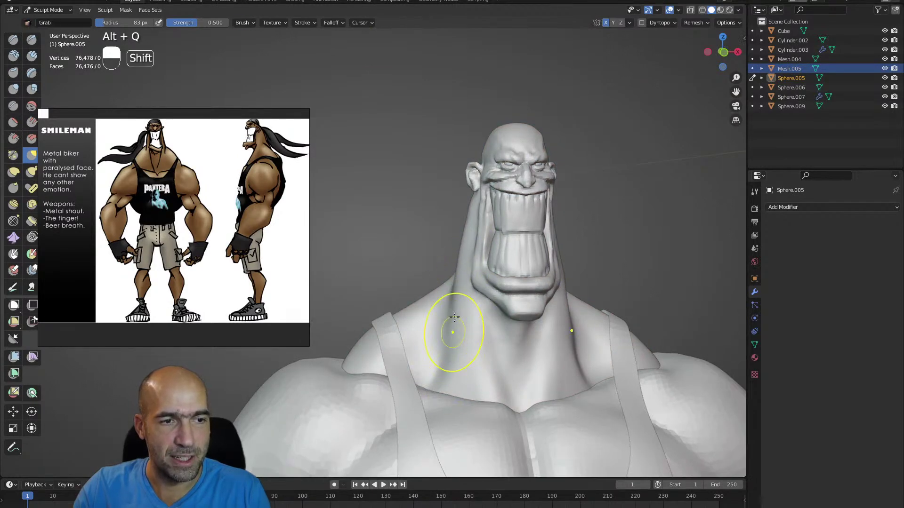
- Sharpen the creases of the face around the eyes with the Draw Sharp brush at an 83 px radius
key("1")
left_click_drag(461, 339, 450, 414, "ctrl+alt")
left_click_drag(442, 372, 453, 370, "alt")
mouse_move(452, 278)
left_mouse_down("alt+shift")
mouse_move(454, 383)
mouse_move(450, 275)
left_mouse_up("alt+shift")
mouse_move(451, 310)
left_mouse_down("ctrl+alt")
mouse_move(453, 283)
mouse_move(461, 288)
left_mouse_up("ctrl+alt")
mouse_move(460, 320)
left_mouse_down("alt+shift")
mouse_move(437, 278)
mouse_move(458, 293)
mouse_move(452, 270)
mouse_move(460, 264)
mouse_move(469, 333)
left_mouse_up("alt+shift")
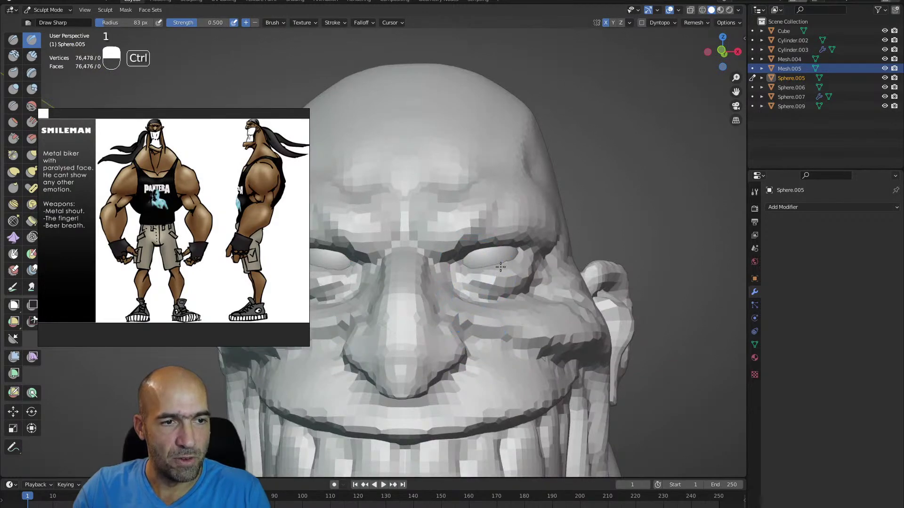
mouse_move(507, 260)
left_mouse_down("ctrl+alt")
mouse_move(497, 212)
mouse_move(461, 249)
mouse_move(454, 253)
mouse_move(452, 226)
mouse_move(414, 249)
mouse_move(450, 242)
mouse_move(441, 228)
mouse_move(434, 254)
left_mouse_up("ctrl+alt")
- Mask the skull above the ears and extract it as a bandana mesh, using threshold 0.500 and 4 smooth iterations
key("g")
left_click_drag(476, 206, 483, 228, "alt")
left_click_drag(443, 181, 497, 216, "alt+shift")
mouse_move(553, 193)
left_mouse_down("ctrl+shift")
mouse_move(531, 275)
mouse_move(365, 268)
mouse_move(354, 192)
mouse_move(444, 171)
mouse_move(595, 169)
mouse_move(569, 171)
left_mouse_up("ctrl+shift")
key("q")
left_click(570, 173)
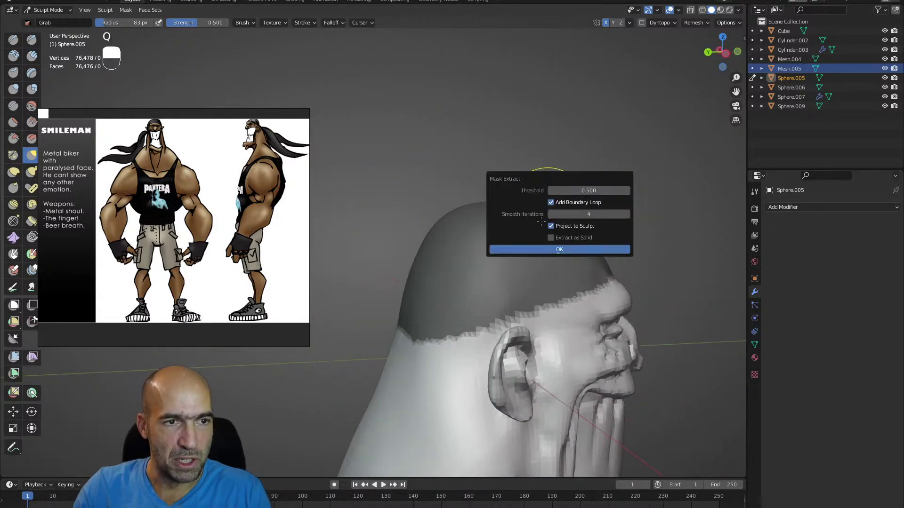
left_click_drag(599, 250, 565, 263, "alt")
mouse_move(554, 245)
left_mouse_down("alt")
mouse_move(475, 247)
mouse_move(494, 260)
mouse_move(494, 245)
mouse_move(462, 247)
mouse_move(455, 257)
mouse_move(501, 258)
left_mouse_up("alt")
- Enter Sculpt Mode on the extracted bandana and inflate and smooth it off the forehead
key("ctrl+Tab")
left_click(484, 237)
key("6")
mouse_move(501, 259)
left_mouse_down("shift")
mouse_move(443, 269)
mouse_move(484, 265)
mouse_move(454, 260)
mouse_move(396, 283)
mouse_move(447, 261)
left_mouse_up("shift")
mouse_move(547, 261)
left_mouse_down("alt")
mouse_move(507, 265)
mouse_move(519, 267)
left_mouse_up("alt")
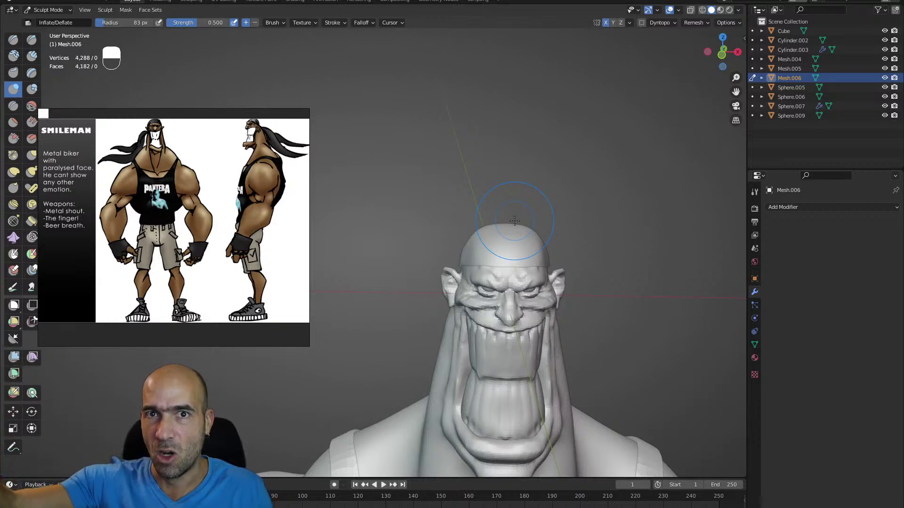
- Inflate the back of the bandana clear of the skull and pull its rear edge into shape with the Grab brush
left_click_drag(514, 220, 612, 229, "alt")
left_click_drag(562, 325, 563, 289, "ctrl+alt")
left_click_drag(563, 269, 584, 265, "alt")
left_click_drag(541, 261, 552, 286, "ctrl+alt")
key("6")
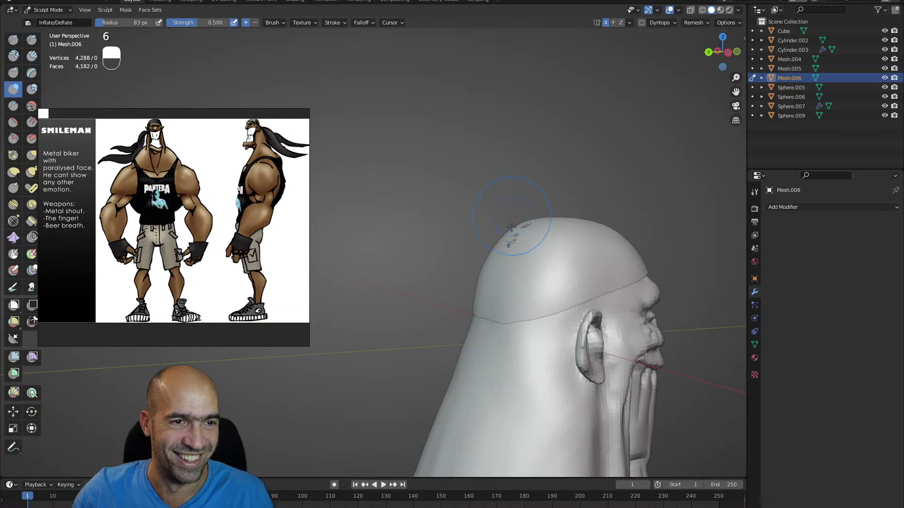
key("ctrl+z")
key("g")
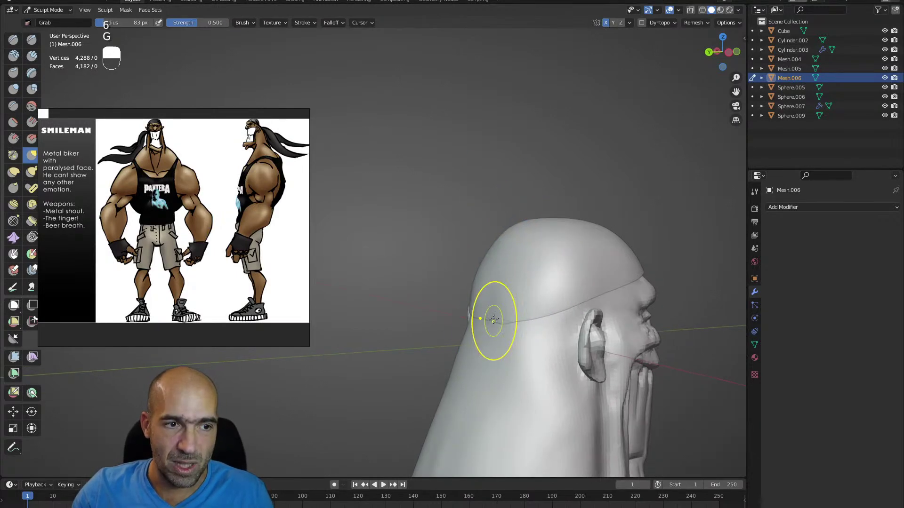
mouse_move(568, 309)
middle_mouse_down()
mouse_move(579, 314)
mouse_move(508, 343)
middle_mouse_up()
- Sculpt fabric folds along the side of the bandana above the ear with the Draw Sharp brush
key("1")
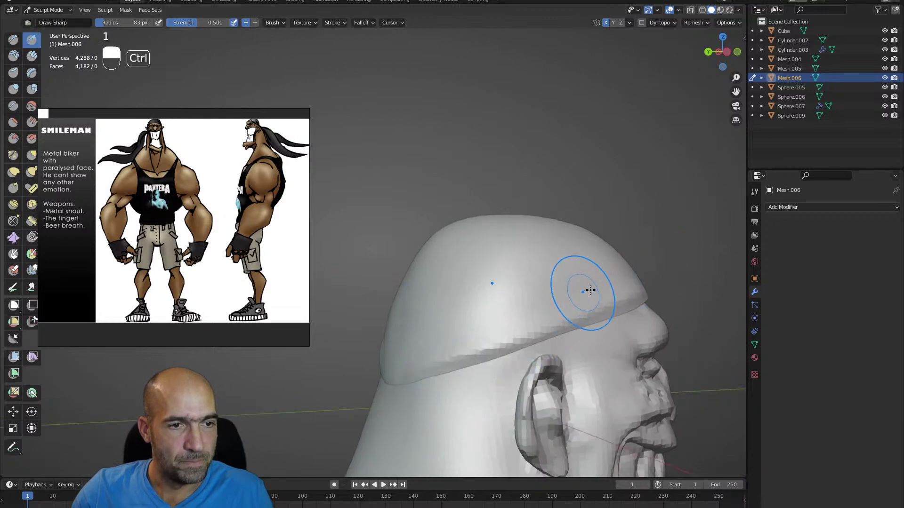
left_click_drag(551, 315, 447, 350, "ctrl")
left_click_drag(539, 293, 445, 343)
left_click_drag(614, 282, 585, 282, "alt")
left_click_drag(572, 288, 419, 345)
left_click_drag(583, 284, 577, 304, "ctrl+alt")
left_click_drag(576, 304, 541, 289, "alt")
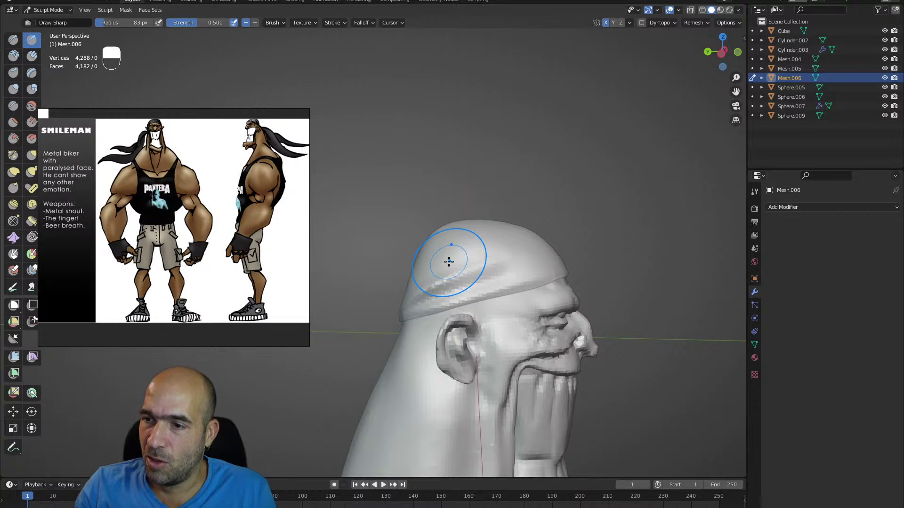
- Switch sculpting to the tank top and inflate its back so it covers the body from the straps to the waist
mouse_move(471, 296)
left_mouse_down("alt")
mouse_move(439, 300)
mouse_move(408, 345)
mouse_move(330, 350)
mouse_move(429, 290)
mouse_move(437, 332)
mouse_move(628, 327)
mouse_move(603, 283)
left_mouse_up("alt")
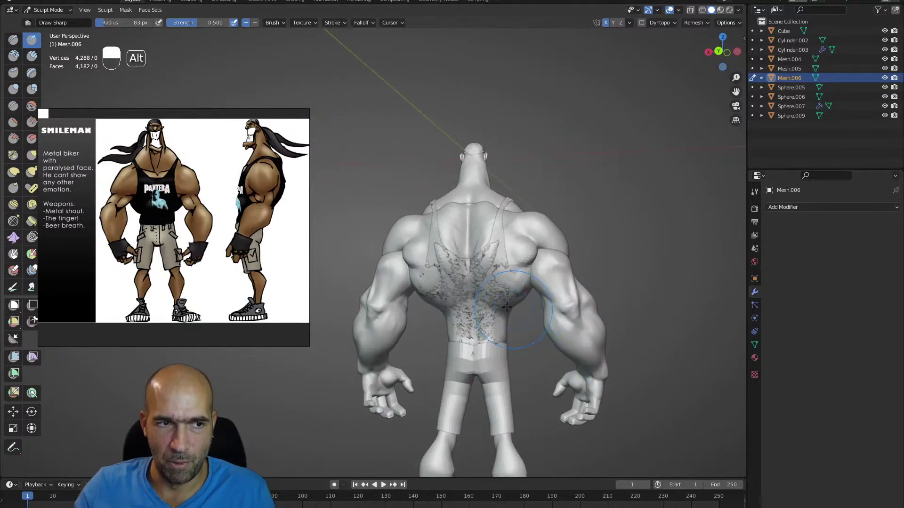
key("alt+q")
key("alt+q")
key("alt+q")
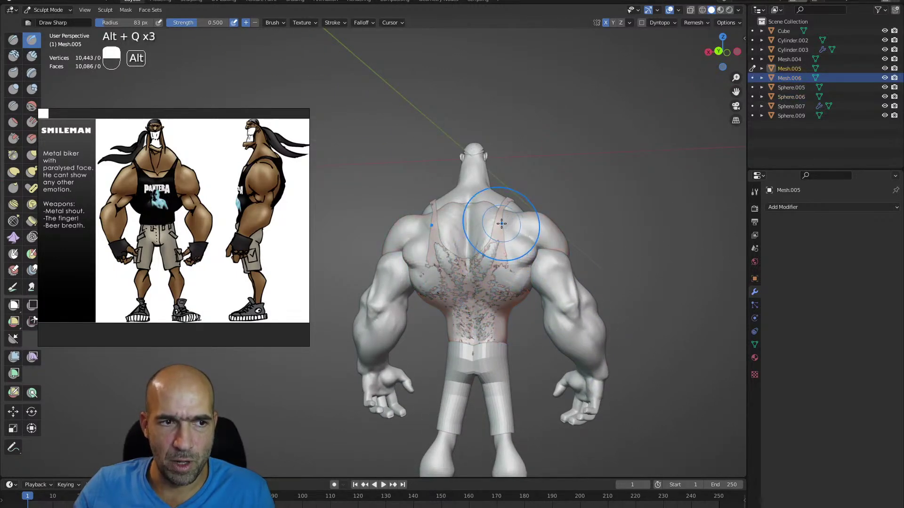
key("6")
mouse_move(501, 228)
left_mouse_down()
mouse_move(482, 285)
mouse_move(516, 285)
mouse_move(538, 315)
mouse_move(476, 330)
left_mouse_up()
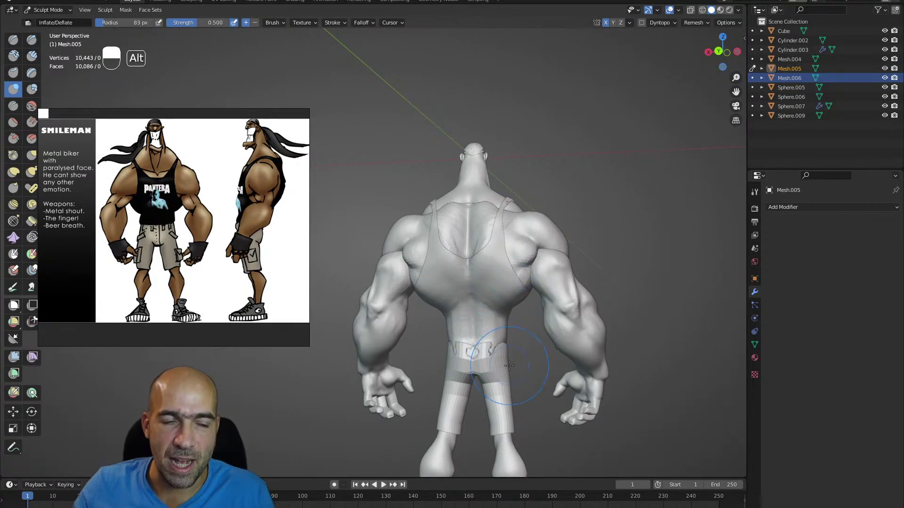
- Switch sculpting to the shorts and adjust the back of their waistline with the Grab brush
key("alt+q")
left_click_drag(486, 356, 450, 360, "alt")
scroll(457, 363, "up", 2)
left_click_drag(471, 391, 464, 346, "alt+shift")
left_click_drag(463, 346, 504, 349, "alt")
key("g")
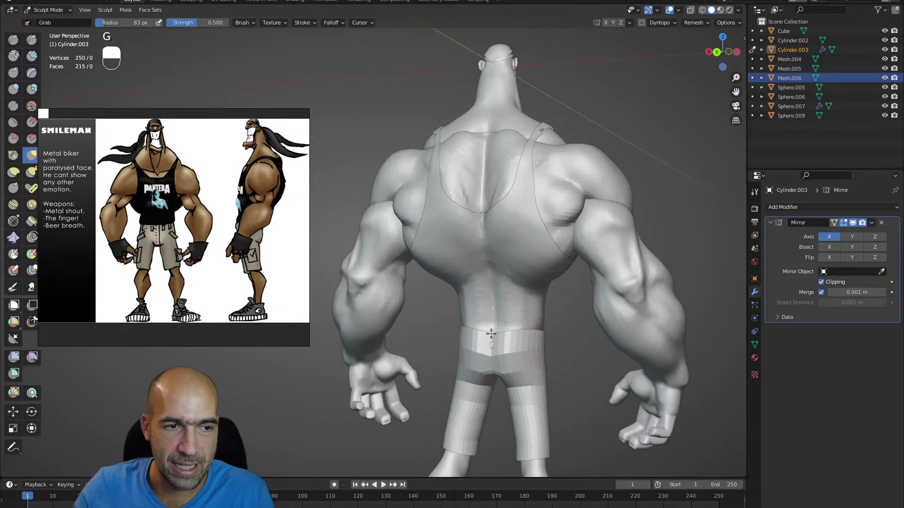
middle_click_drag(490, 335, 528, 327)
middle_click_drag(561, 258, 612, 263)
- Add a Subdivision Surface modifier to the shorts and apply their Mirror modifier
left_click(801, 207)
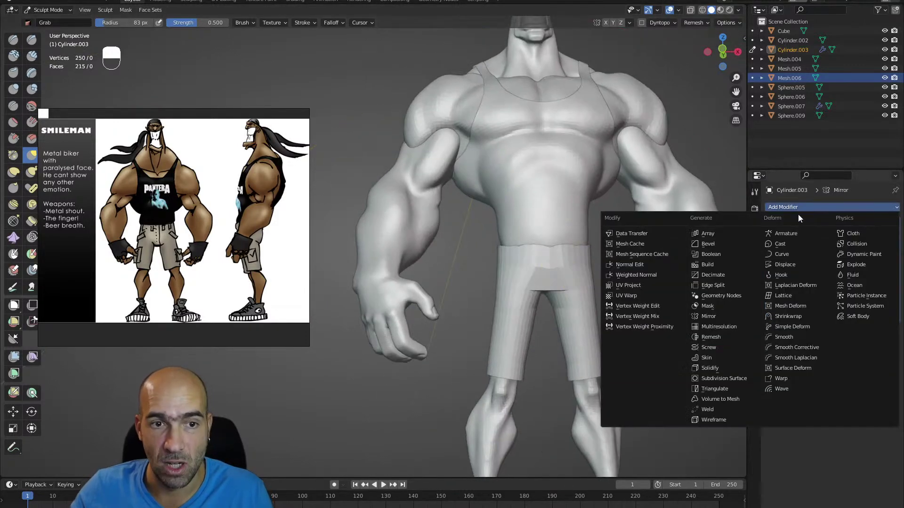
left_click(736, 379)
left_click_drag(676, 332, 661, 307, "alt+shift")
left_click_drag(661, 307, 680, 288, "alt")
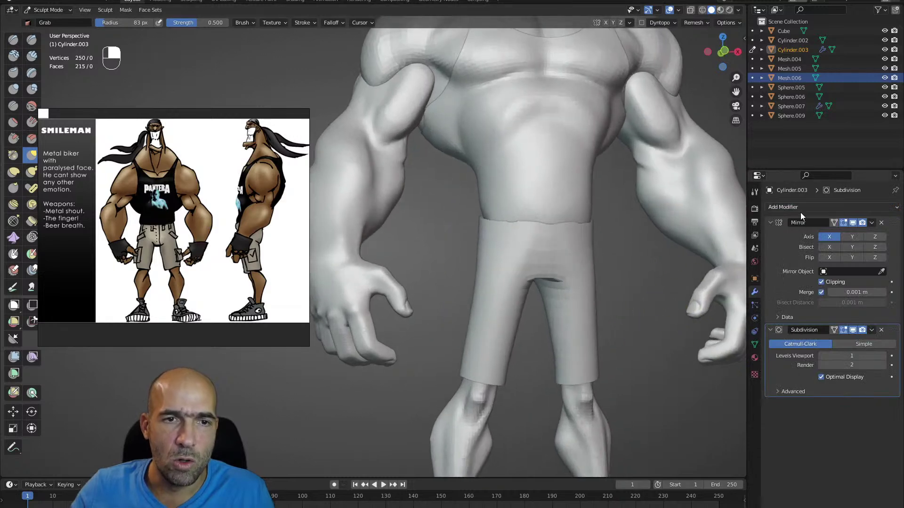
left_click(871, 223)
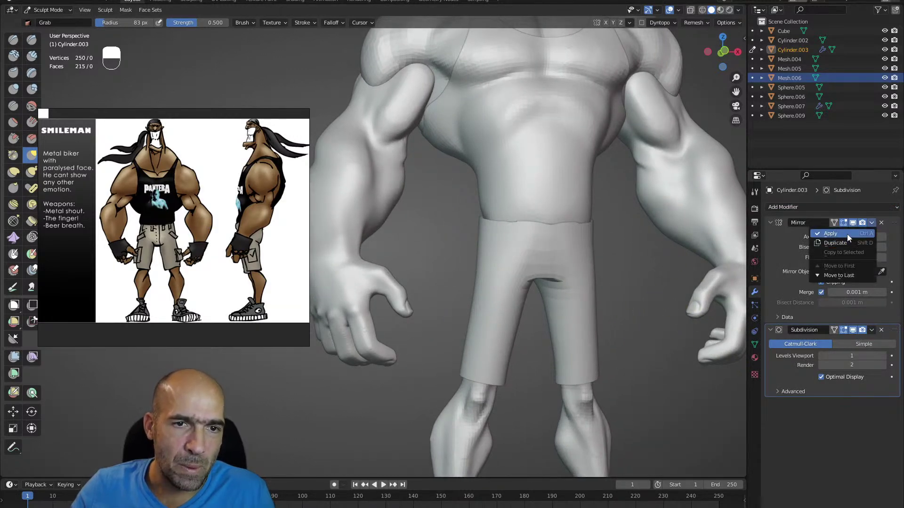
left_click(847, 234)
- Add a Solidify modifier with 0.15 m thickness to the shorts and place it above the Subdivision modifier
left_click(814, 208)
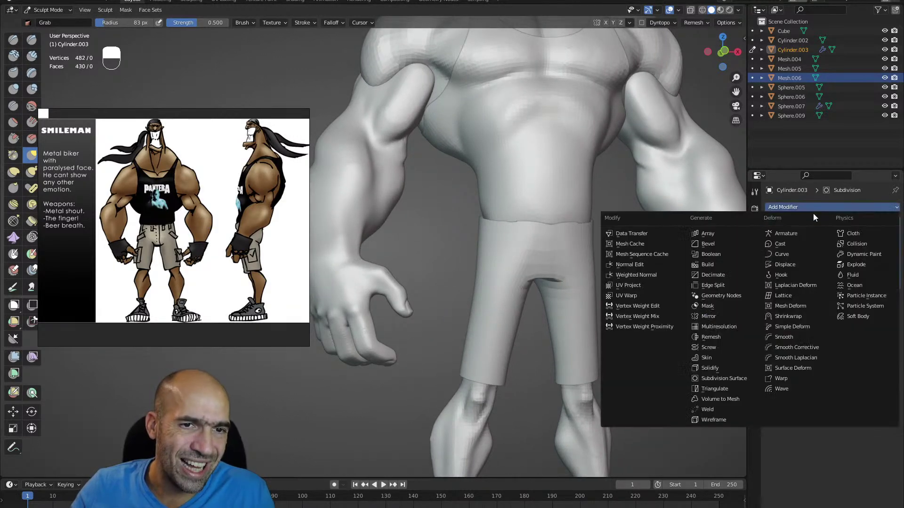
left_click(727, 366)
left_click_drag(650, 358, 644, 306, "alt")
left_click_drag(854, 322, 889, 230)
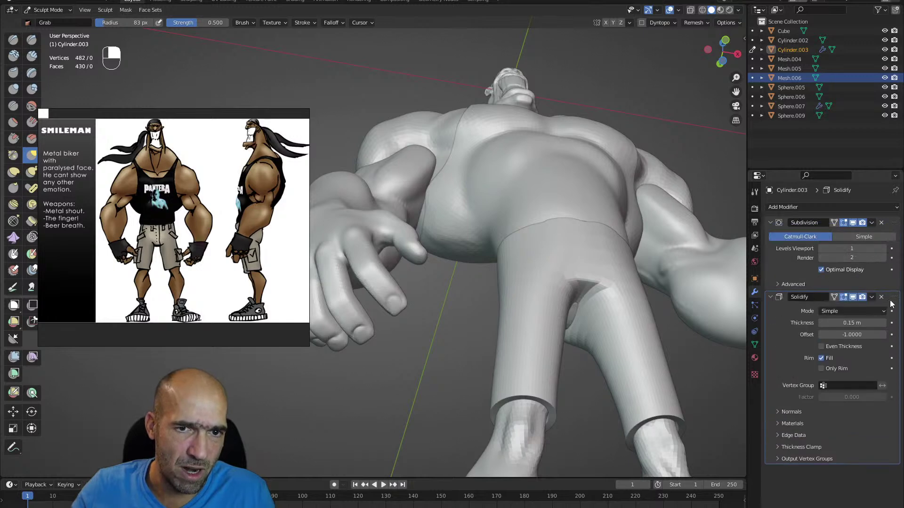
left_click_drag(890, 304, 888, 222)
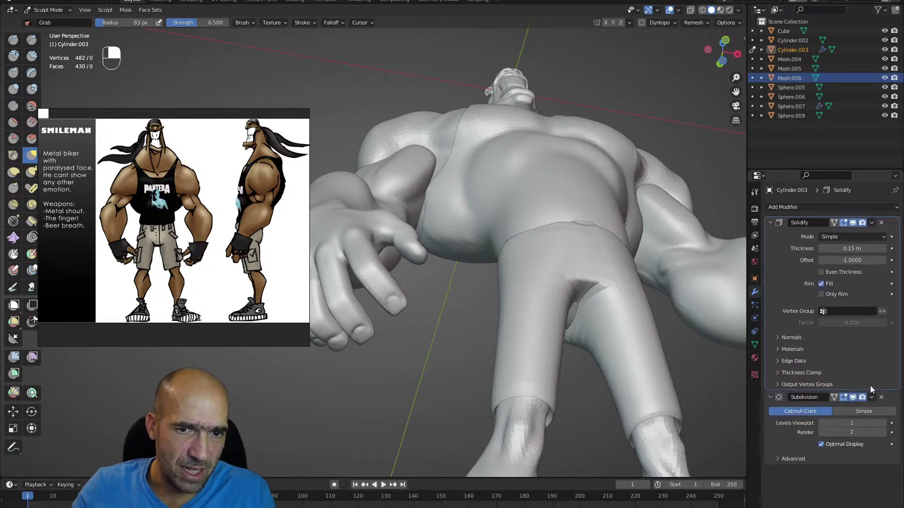
- Set the Solidify inner crease to 0.449 and outer crease to 0.531, with the Subdivision viewport level at 2
left_click(799, 360)
mouse_move(864, 372)
left_mouse_down()
mouse_move(895, 373)
mouse_move(878, 382)
left_mouse_up()
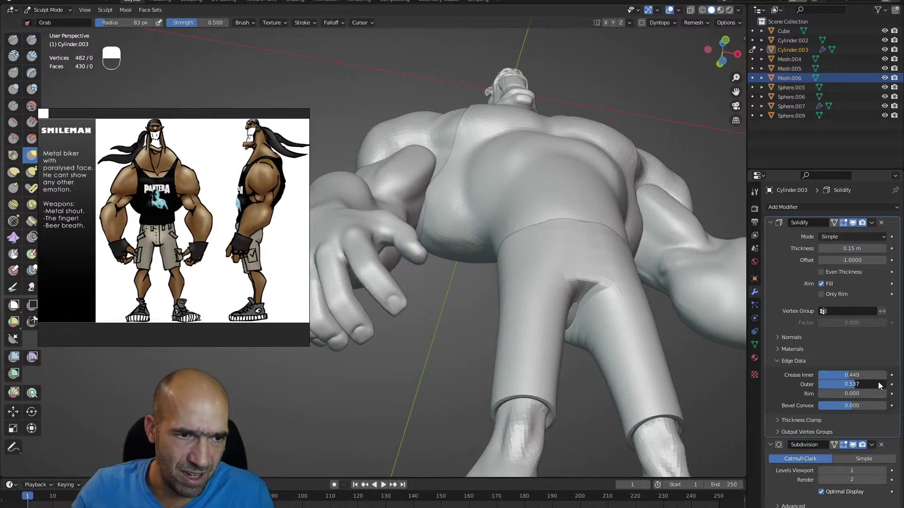
left_click(882, 470)
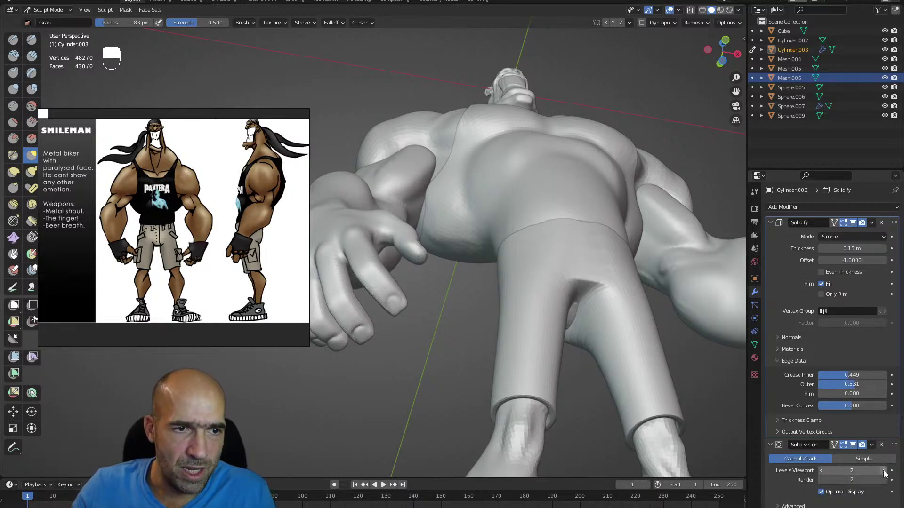
- Apply the Solidify and Subdivision modifiers on the shorts
left_click(872, 223)
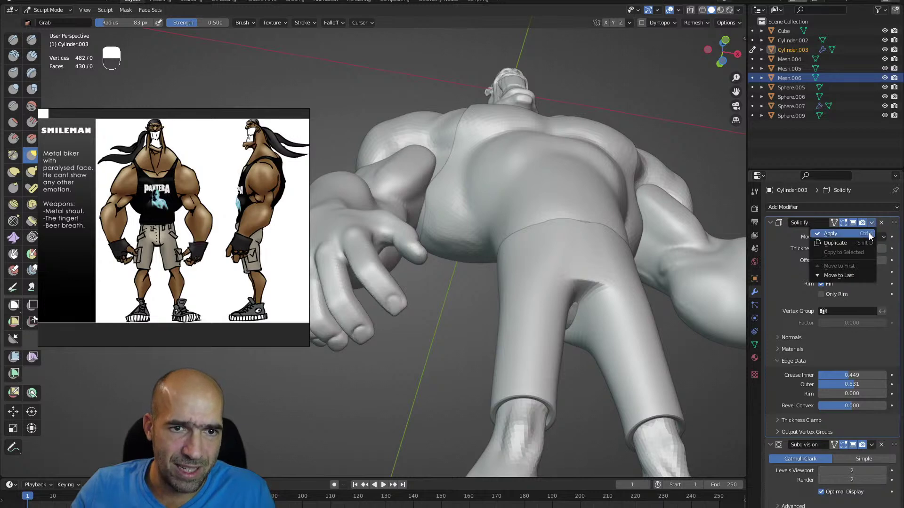
left_click(866, 233)
left_click(872, 222)
left_click(860, 233)
- Adjust the shorts' waistline with the Grab brush and set the Draw Sharp brush radius to 37 px
middle_click_drag(626, 302, 592, 311)
key("g")
scroll(592, 311, "up", 1)
key("1")
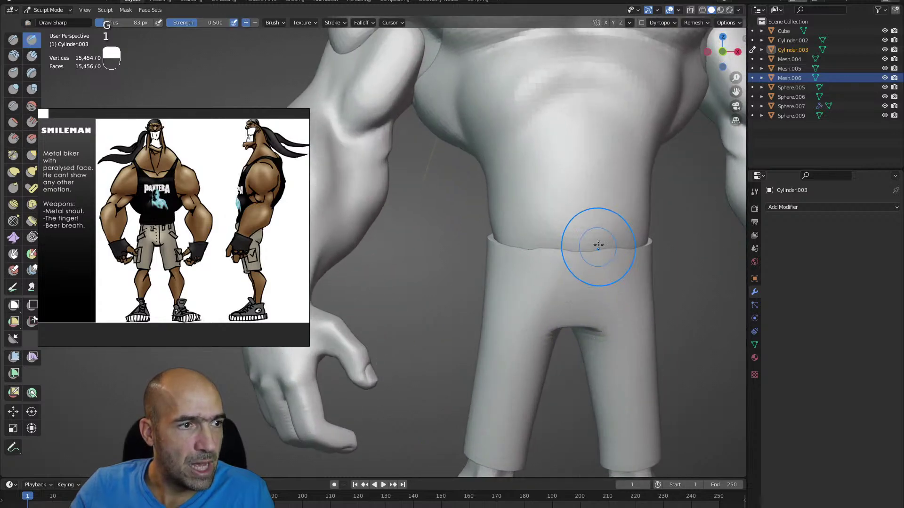
key("bracketleft")
key("bracketleft")
key("bracketleft")
key("bracketleft")
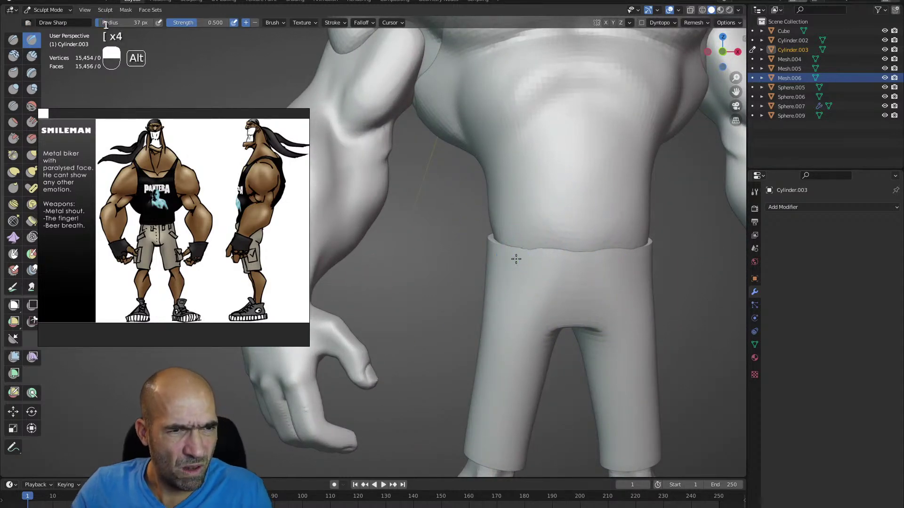
middle_click_drag(504, 266, 518, 270)
left_click_drag(518, 269, 649, 268, "ctrl")
key("ctrl+z")
key("ctrl+z")
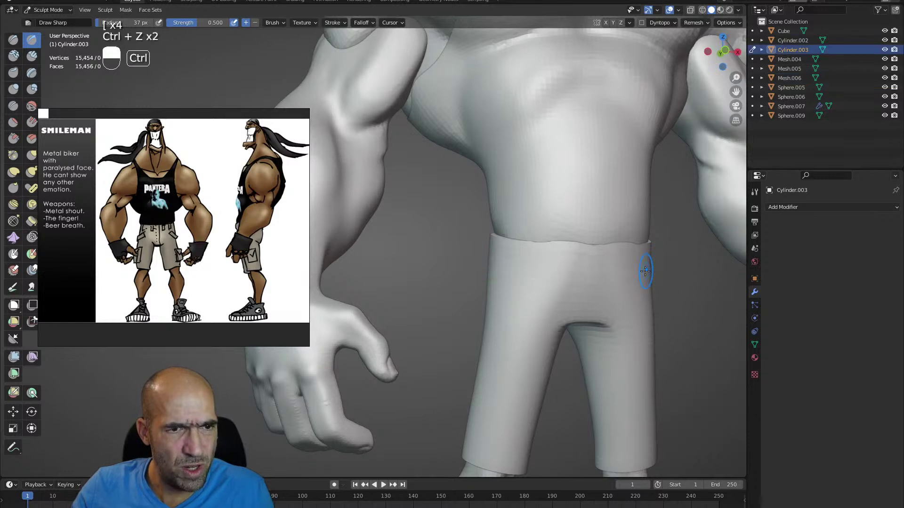
- Turn on X-axis sculpt symmetry for the shorts, adjust their voxel size and voxel-remesh them at higher density
middle_click_drag(646, 268, 638, 268, "alt")
left_click(606, 22)
mouse_move(633, 256)
left_mouse_down("alt")
mouse_move(668, 256)
mouse_move(649, 254)
left_mouse_up("alt")
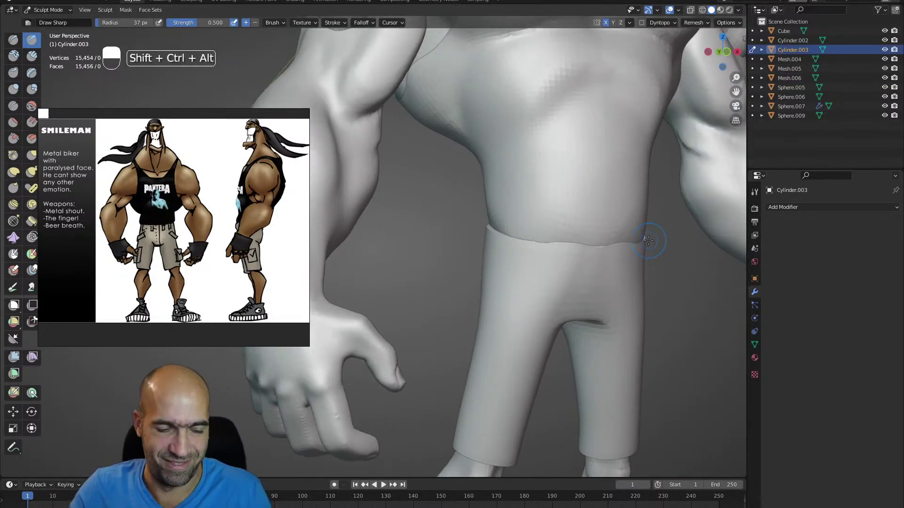
key("shift+r")
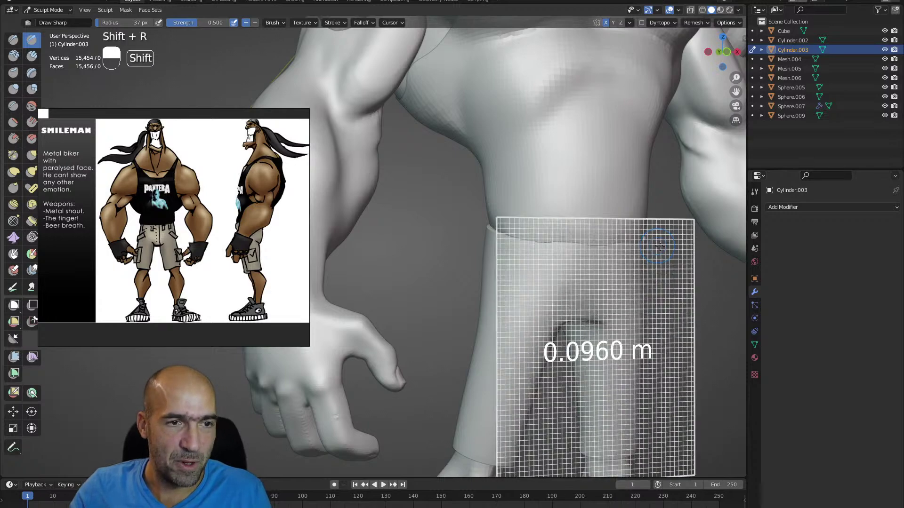
left_click(714, 269)
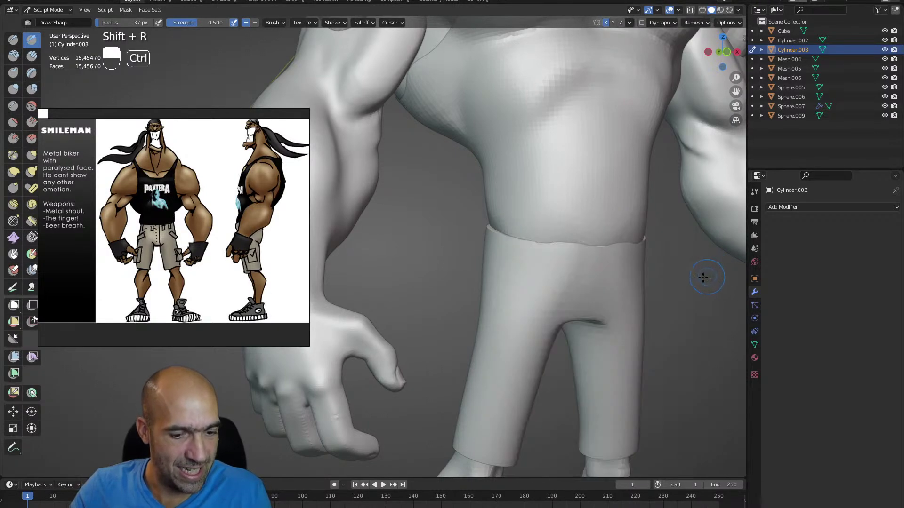
key("ctrl+r")
scroll(606, 269, "down", 1)
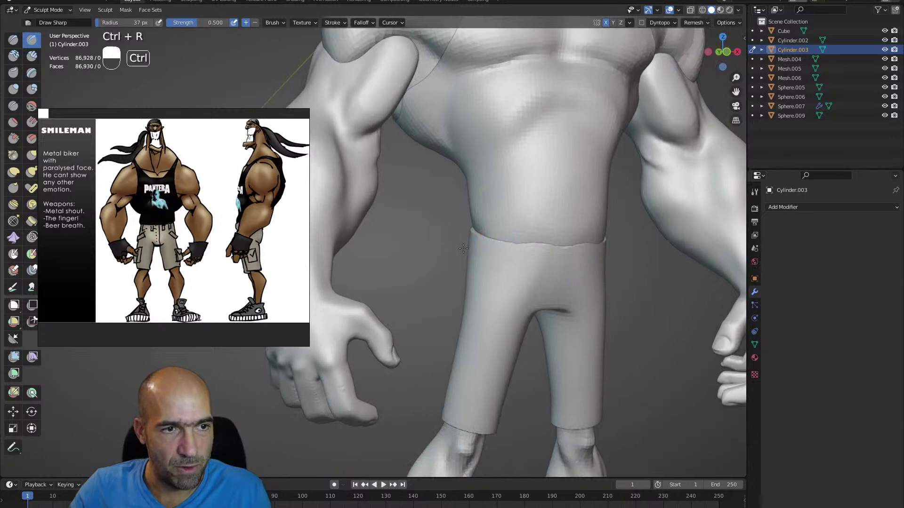
- Carve the waistband seam around the shorts with Draw Sharp and build up belt loops across it with Clay Strips
mouse_move(518, 260)
left_mouse_down("ctrl")
mouse_move(579, 257)
mouse_move(596, 271)
mouse_move(548, 255)
mouse_move(573, 255)
left_mouse_up("ctrl")
key("2")
left_click_drag(503, 239, 499, 280)
mouse_move(571, 254)
left_mouse_down()
mouse_move(570, 278)
mouse_move(577, 251)
mouse_move(594, 276)
left_mouse_up()
mouse_move(594, 277)
left_mouse_down("alt")
mouse_move(534, 259)
mouse_move(579, 278)
mouse_move(570, 277)
left_mouse_up("alt")
- Sculpt the fly down the centre front of the shorts with the Draw Sharp and Clay Strips brushes
key("1")
left_click_drag(544, 236, 536, 311)
key("2")
left_click_drag(551, 239, 548, 307)
left_click_drag(555, 240, 552, 288)
middle_click_drag(549, 249, 534, 319, "ctrl")
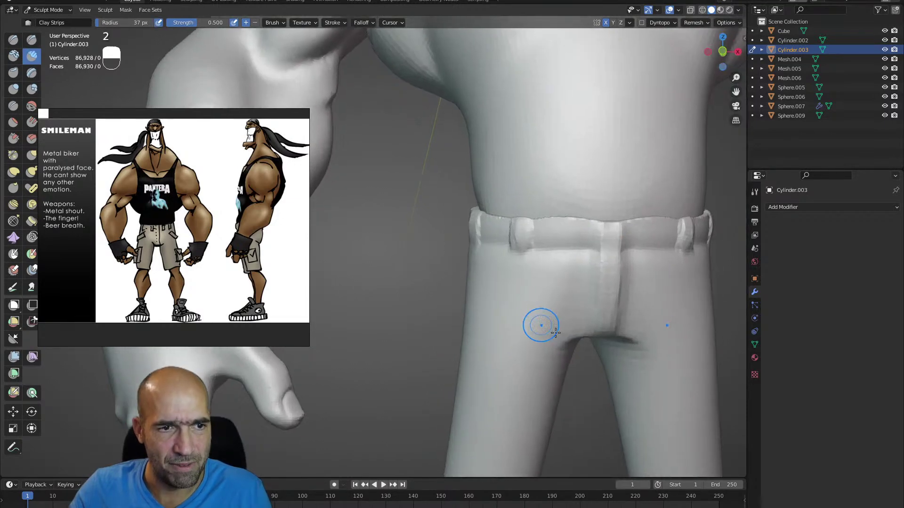
- Crease the crotch folds of the shorts and sculpt a seam down the outer side of each leg with Draw Sharp
left_click_drag(581, 348, 555, 326, "ctrl+alt")
mouse_move(555, 326)
left_mouse_down("alt")
mouse_move(529, 315)
mouse_move(486, 318)
mouse_move(539, 323)
mouse_move(495, 317)
mouse_move(517, 328)
mouse_move(499, 319)
mouse_move(505, 365)
mouse_move(494, 373)
mouse_move(488, 304)
left_mouse_up("alt")
key("1")
left_click_drag(495, 322, 492, 367, "ctrl+alt")
left_click_drag(464, 301, 490, 306, "alt")
mouse_move(435, 274)
left_mouse_down("alt")
mouse_move(439, 292)
mouse_move(440, 270)
mouse_move(472, 288)
left_mouse_up("alt")
mouse_move(471, 288)
middle_mouse_down()
mouse_move(446, 282)
mouse_move(466, 189)
middle_mouse_up()
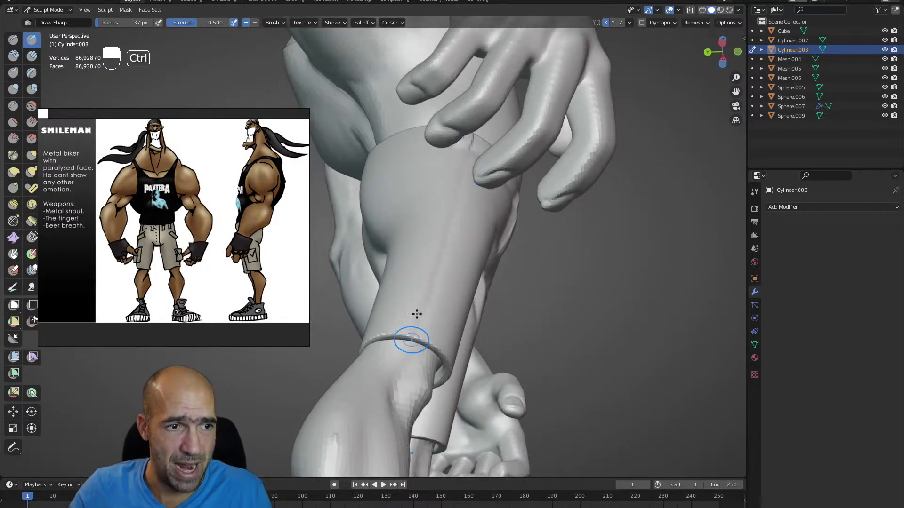
mouse_move(481, 300)
left_mouse_down("alt")
mouse_move(424, 321)
mouse_move(451, 340)
mouse_move(477, 322)
mouse_move(460, 311)
mouse_move(471, 312)
left_mouse_up("alt")
mouse_move(465, 346)
left_mouse_down("alt+shift")
mouse_move(458, 301)
mouse_move(505, 242)
left_mouse_up("alt+shift")
- Build up slanted front pockets on the shorts with Clay Strips and outline their edges with Draw Sharp
key("2")
mouse_move(447, 275)
left_mouse_down()
mouse_move(507, 239)
mouse_move(425, 286)
left_mouse_up()
left_click_drag(512, 239, 460, 282, "shift")
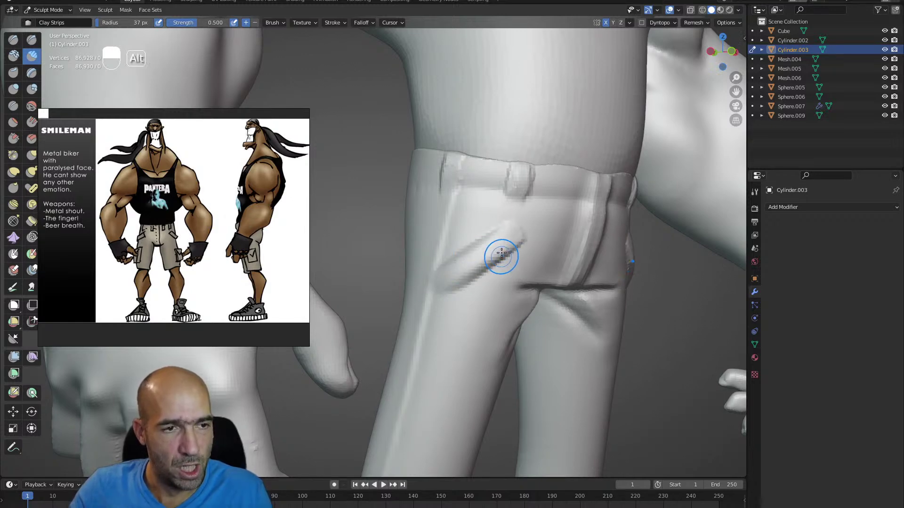
key("1")
left_click_drag(522, 238, 449, 289)
left_click_drag(510, 219, 435, 271)
mouse_move(547, 232)
left_mouse_down("alt")
mouse_move(527, 240)
mouse_move(521, 228)
left_mouse_up("alt")
scroll(496, 238, "down", 4)
left_click_drag(494, 284, 474, 288, "alt")
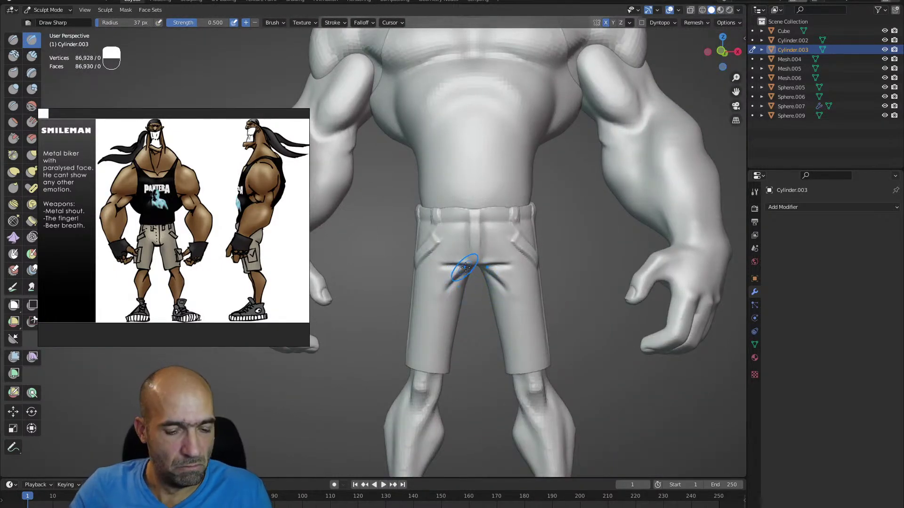
- Give the tank top thickness with a Solidify modifier of 0.09 m and apply the modifier
left_click_drag(440, 249, 447, 288, "alt")
left_click_drag(488, 203, 501, 216, "alt+shift")
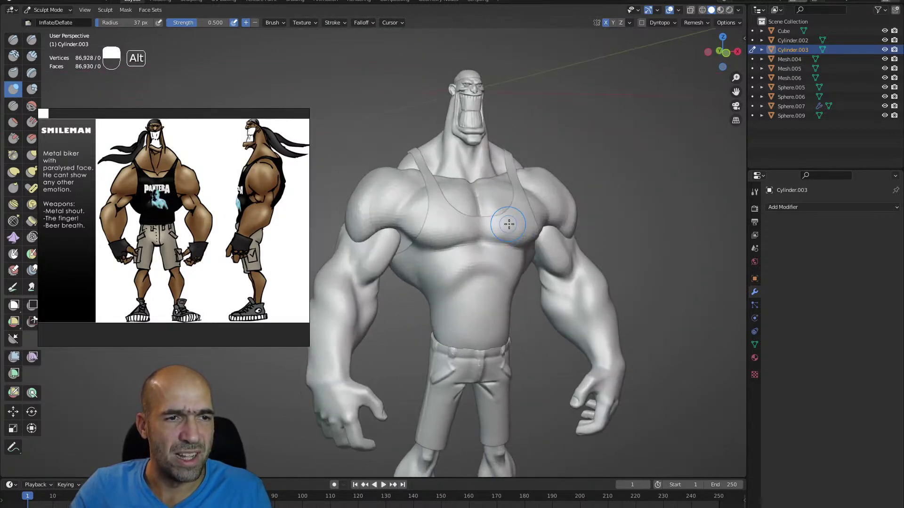
key("alt+q")
left_click(782, 207)
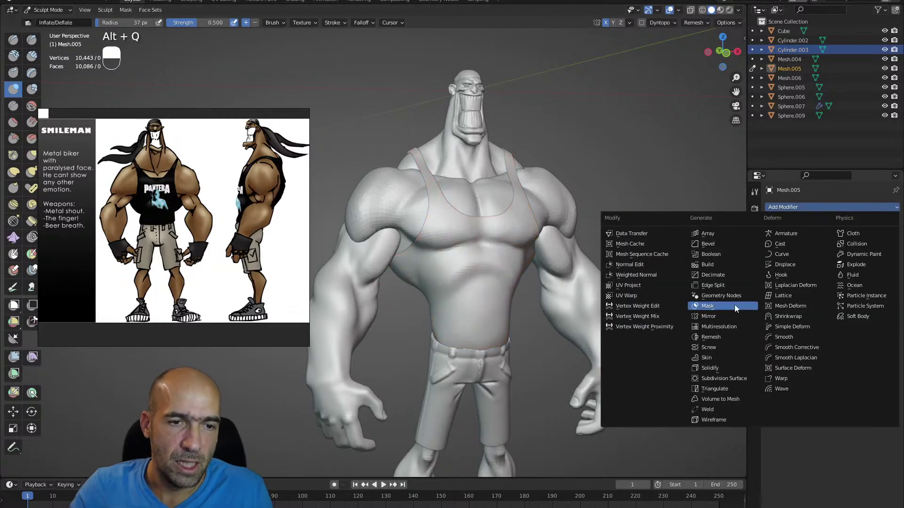
left_click(723, 370)
left_click_drag(621, 336, 683, 289, "ctrl+alt")
left_click_drag(856, 247, 862, 247)
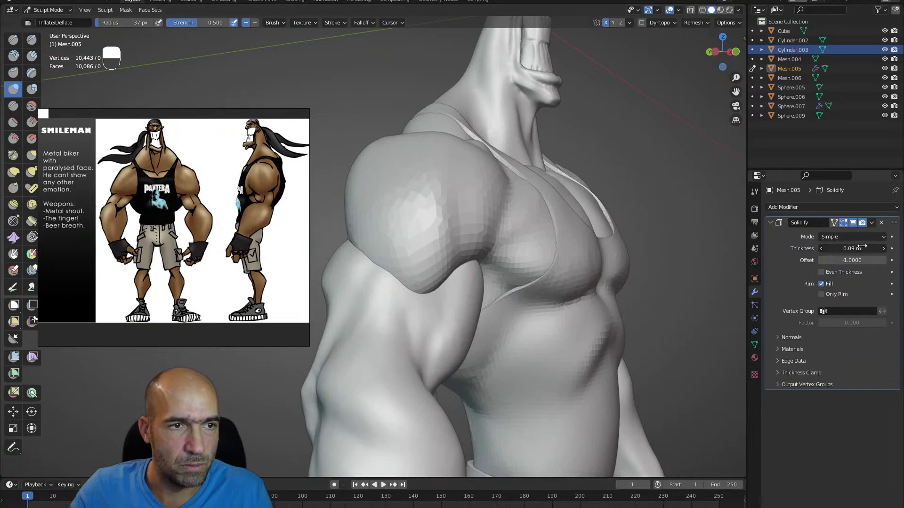
left_click(871, 223)
key("ctrl+a")
left_click_drag(542, 263, 587, 263, "alt")
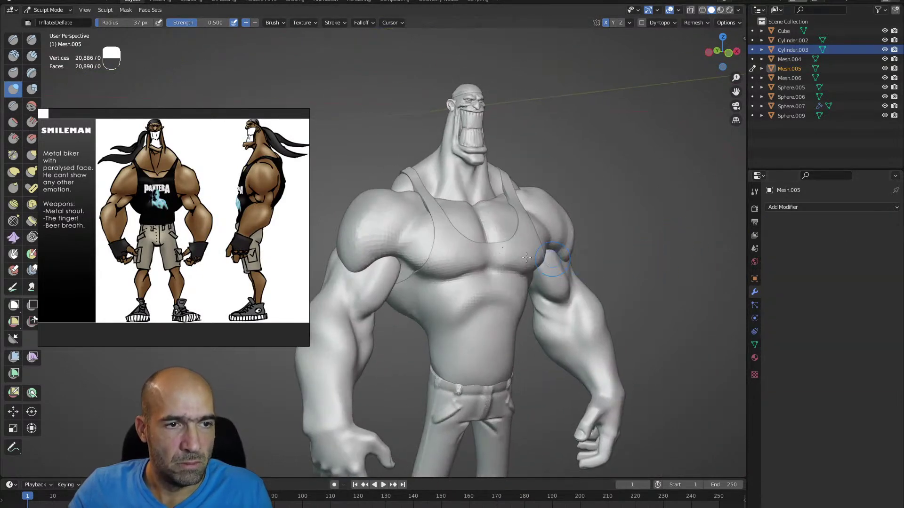
- Adjust the tank top's voxel size and voxel-remesh it at higher density
key("shift+r")
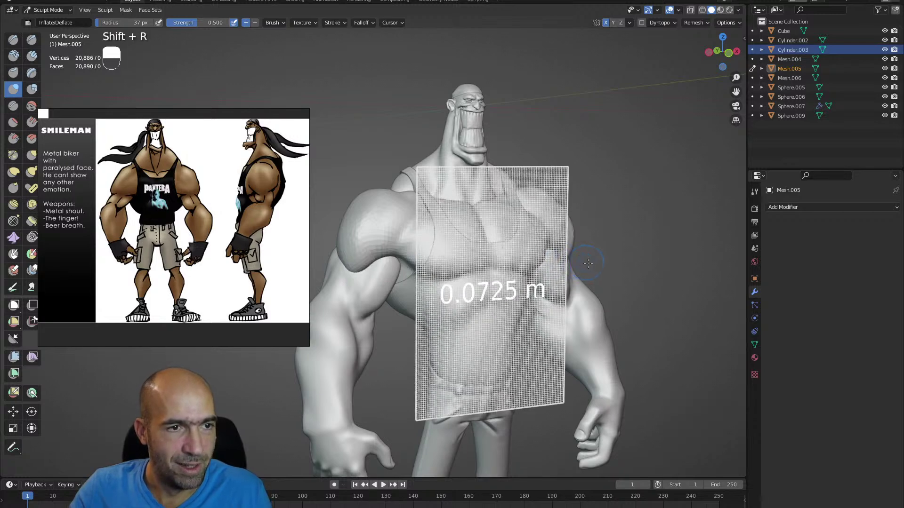
left_click(592, 266)
key("ctrl+r")
scroll(546, 255, "down", 1)
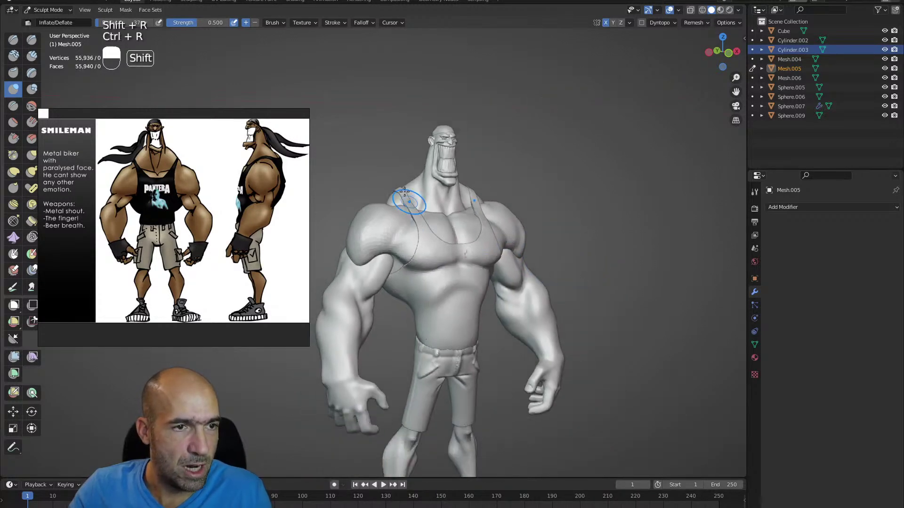
key("KP_6")
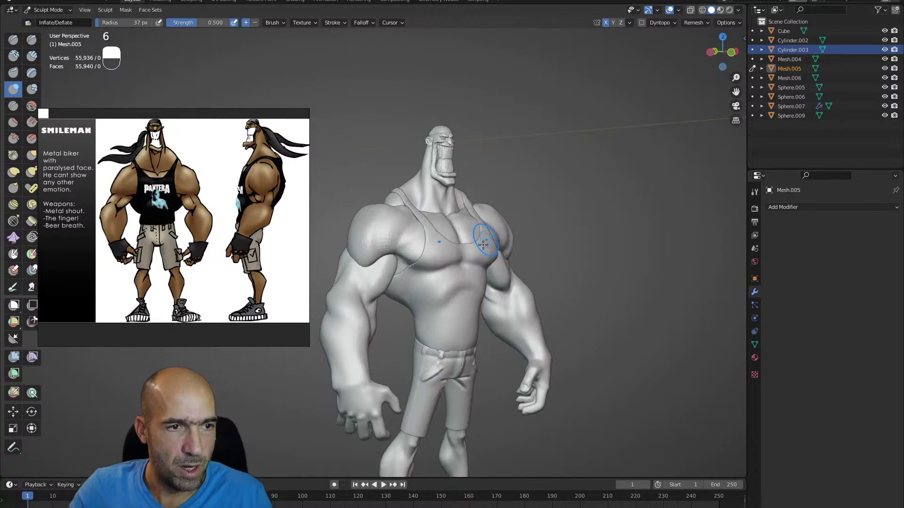
left_click_drag(387, 293, 347, 291, "alt")
left_click_drag(442, 306, 422, 194, "ctrl+alt")
left_click_drag(439, 281, 487, 283, "ctrl+alt")
scroll(454, 272, "down", 4)
scroll(451, 269, "up", 3)
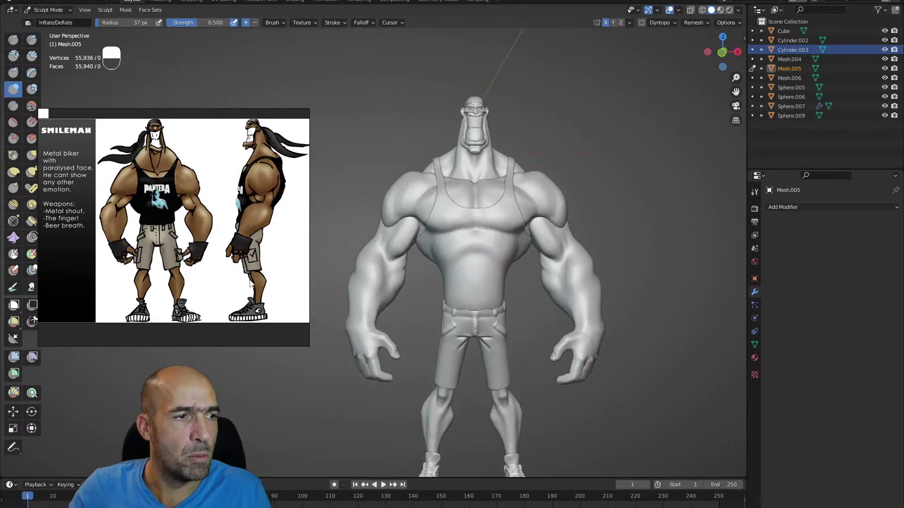
- Paint the front of the tank top black with the Paint brush
left_click(14, 287)
mouse_move(435, 182)
left_mouse_down("ctrl")
mouse_move(449, 259)
mouse_move(511, 178)
mouse_move(445, 294)
left_mouse_up("ctrl")
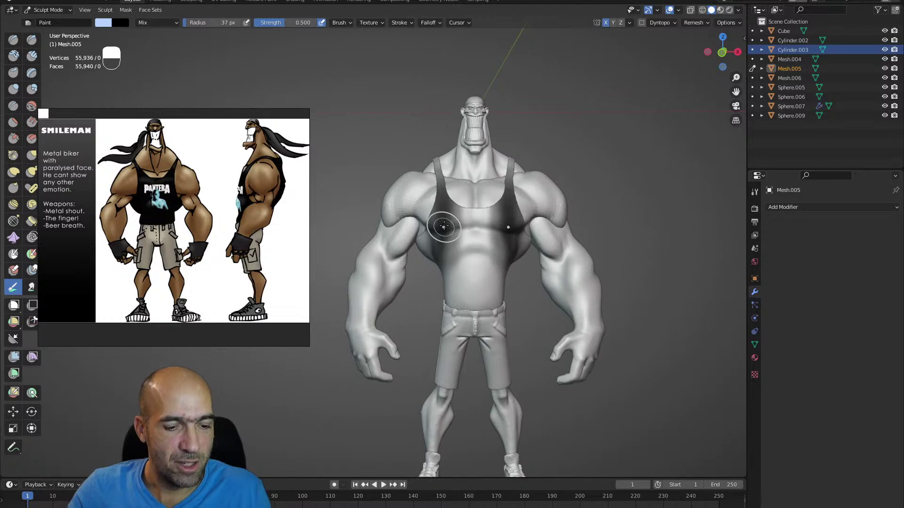
key("s")
mouse_move(447, 223)
left_mouse_down()
mouse_move(462, 358)
mouse_move(467, 292)
mouse_move(458, 378)
left_mouse_up()
middle_click_drag(482, 361, 454, 326)
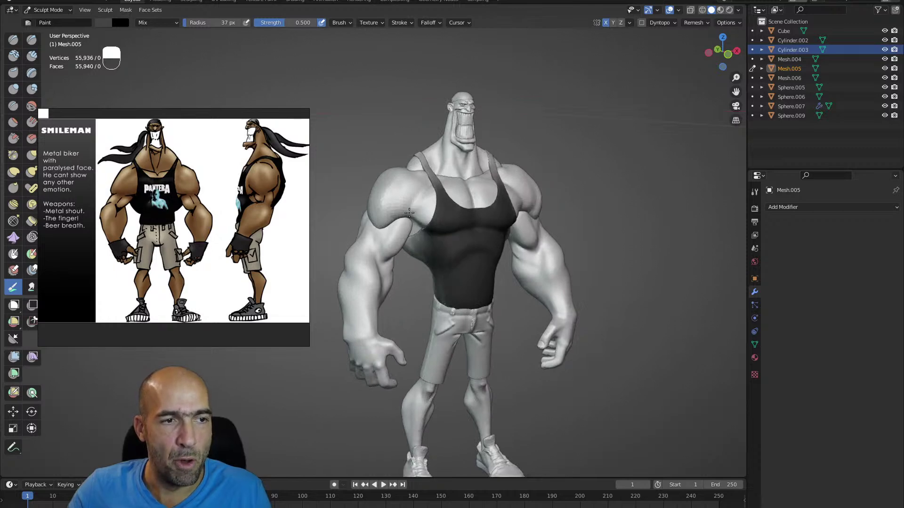
- Cover the back and rear straps of the tank top with the same black paint
left_click_drag(448, 188, 396, 150, "alt")
left_click_drag(436, 205, 521, 190, "alt")
mouse_move(423, 188)
left_mouse_down()
mouse_move(421, 283)
mouse_move(432, 257)
mouse_move(407, 257)
mouse_move(421, 309)
left_mouse_up()
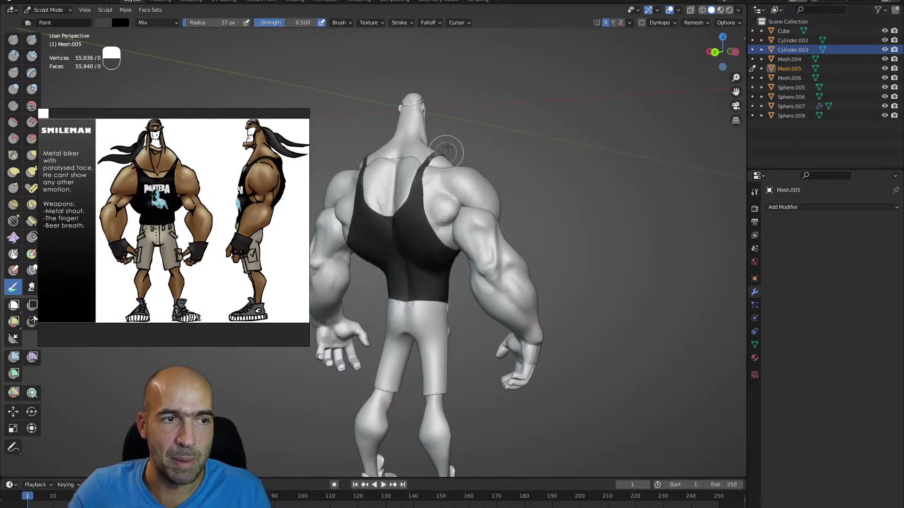
left_click_drag(511, 149, 406, 167, "alt")
left_click_drag(500, 204, 421, 158, "alt")
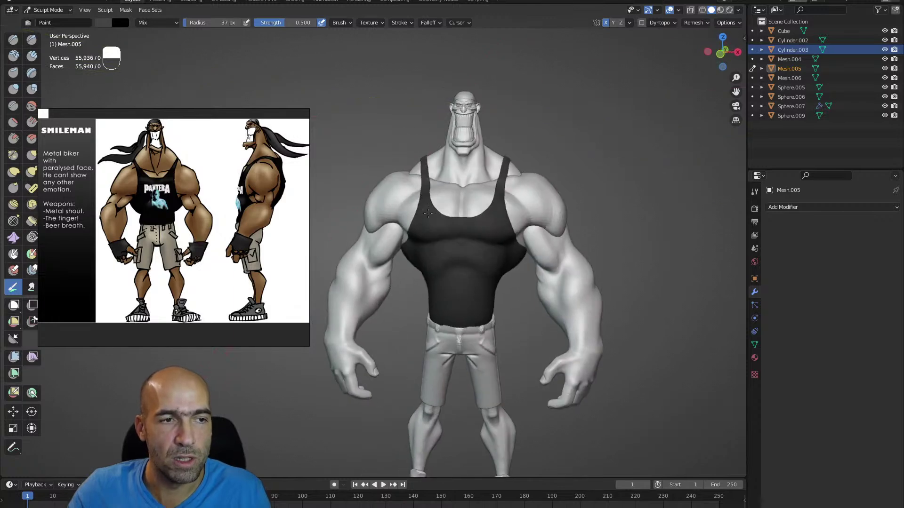
- Make the bandana the active sculpt mesh and paint it black
mouse_move(443, 222)
left_mouse_down("alt")
mouse_move(462, 240)
mouse_move(462, 414)
left_mouse_up("alt")
left_click_drag(452, 330, 447, 235, "ctrl+alt")
left_click_drag(431, 283, 468, 299, "alt")
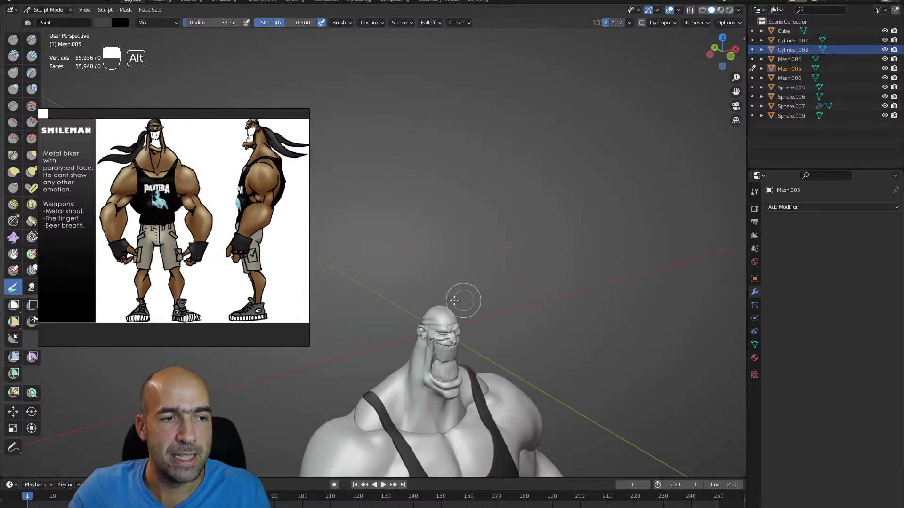
key("alt+q")
left_click_drag(412, 323, 395, 326)
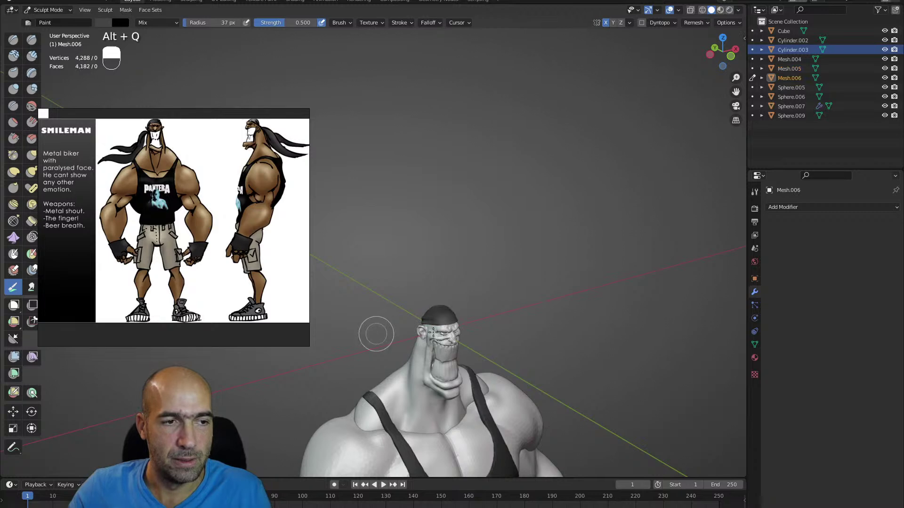
mouse_move(512, 452)
left_mouse_down("alt+shift")
mouse_move(503, 236)
mouse_move(485, 315)
left_mouse_up("alt+shift")
mouse_move(467, 279)
left_mouse_down("alt")
mouse_move(446, 299)
mouse_move(456, 308)
left_mouse_up("alt")
left_click_drag(465, 341, 470, 248, "alt")
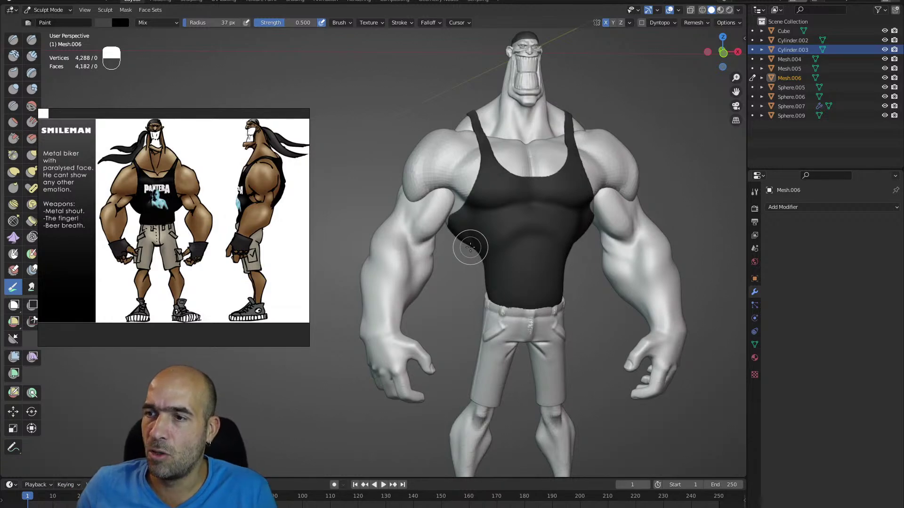
- Enlarge the Grab brush radius to 74 px and refit the tank top's shoulder straps over the shoulders and neck muscles
left_click_drag(628, 217, 608, 276, "alt")
left_click_drag(607, 276, 560, 264, "alt")
left_click_drag(560, 263, 509, 289, "alt")
left_click_drag(509, 289, 524, 291, "alt")
key("alt+q")
key("g")
key("bracketright")
key("bracketright")
key("bracketright")
key("bracketright")
key("bracketright")
key("bracketright")
key("bracketright")
mouse_move(487, 321)
left_mouse_down("alt")
mouse_move(501, 311)
mouse_move(490, 323)
mouse_move(520, 374)
left_mouse_up("alt")
mouse_move(565, 403)
middle_mouse_down()
mouse_move(575, 384)
mouse_move(571, 262)
middle_mouse_up()
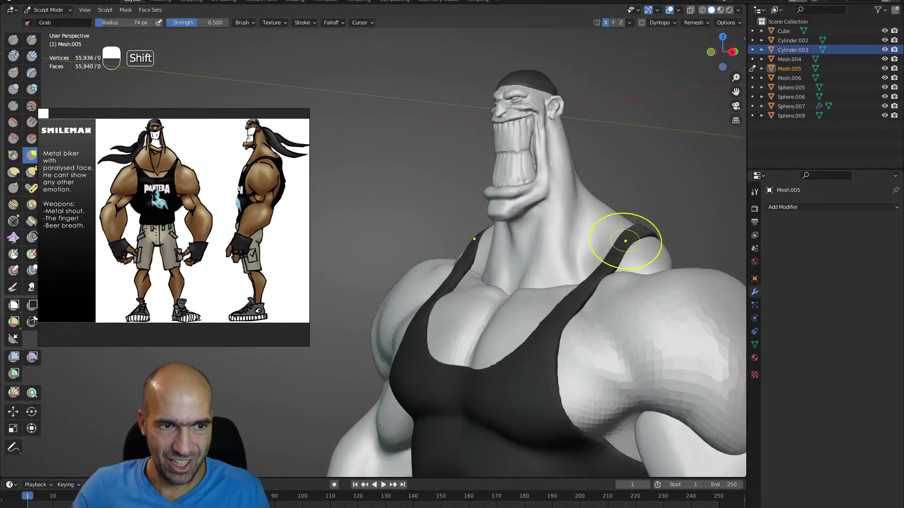
mouse_move(646, 238)
middle_mouse_down()
mouse_move(567, 288)
mouse_move(679, 319)
mouse_move(649, 283)
mouse_move(591, 319)
middle_mouse_up()
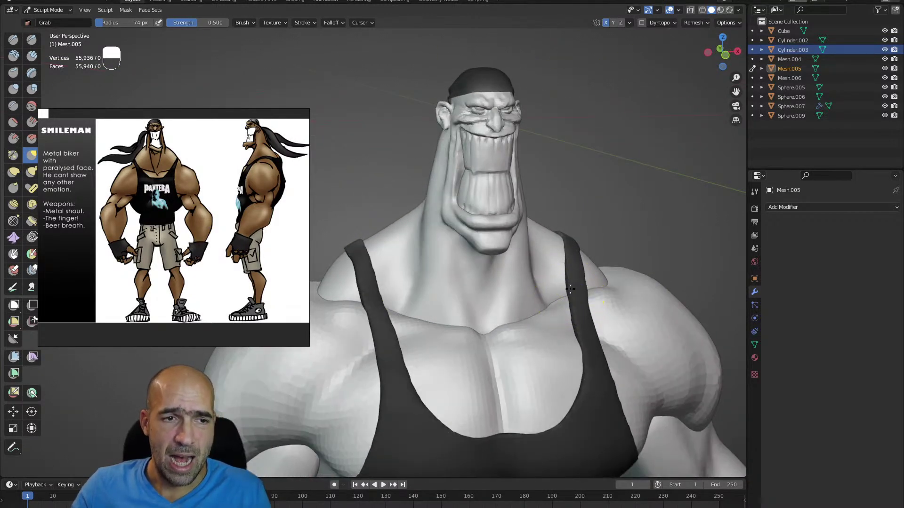
middle_click_drag(605, 282, 584, 302)
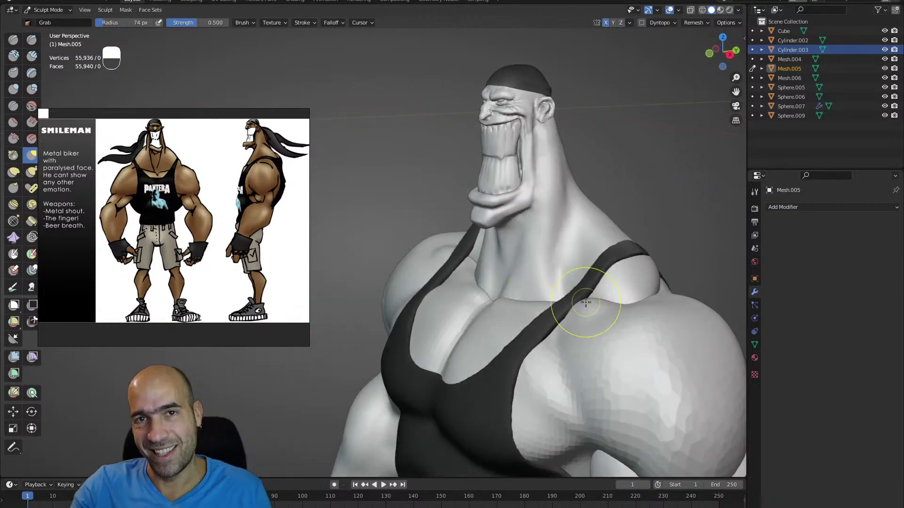
mouse_move(631, 207)
middle_mouse_down()
mouse_move(637, 246)
mouse_move(610, 242)
mouse_move(573, 323)
middle_mouse_up()
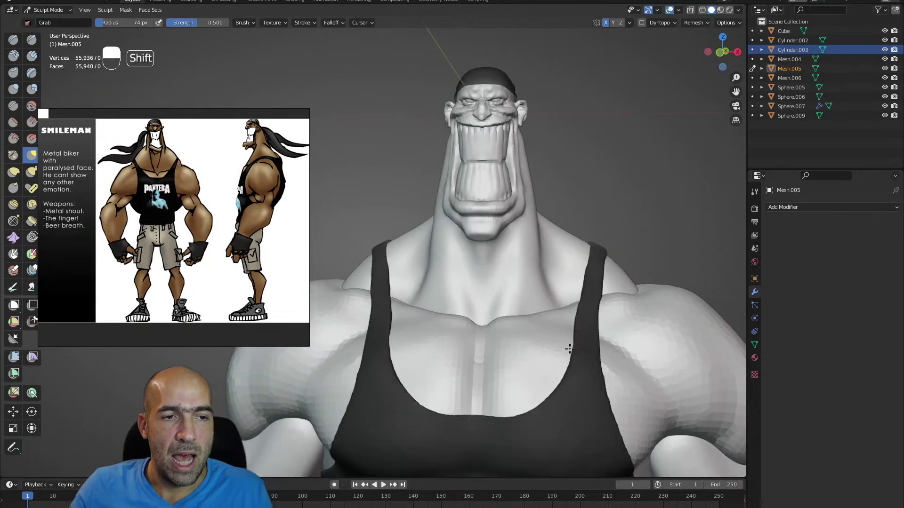
middle_click_drag(580, 364, 576, 337, "shift")
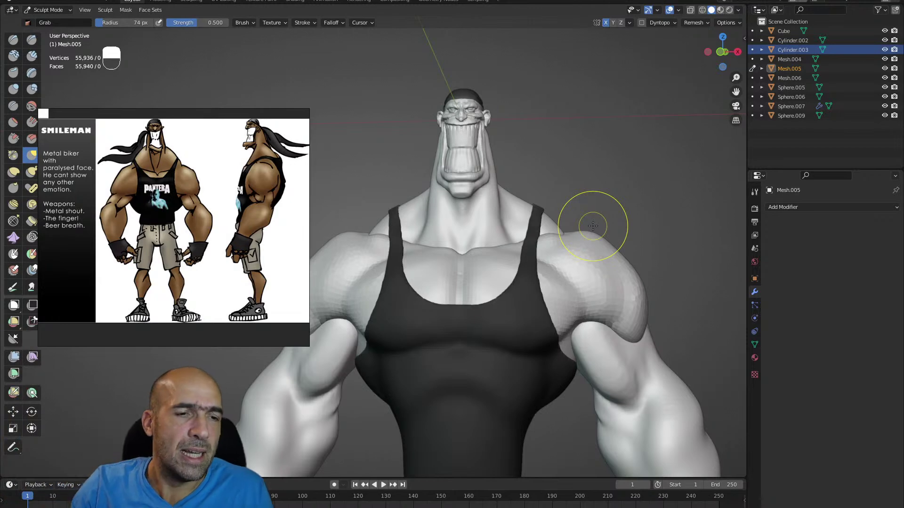
- Reshape the tank top's armhole edges under the armpits with the Grab brush and smooth them against the torso
left_click_drag(597, 278, 455, 295, "alt")
left_click_drag(433, 380, 524, 347, "alt+shift")
key("g")
mouse_move(448, 311)
left_mouse_down("alt")
mouse_move(493, 327)
mouse_move(436, 320)
left_mouse_up("alt")
key("1")
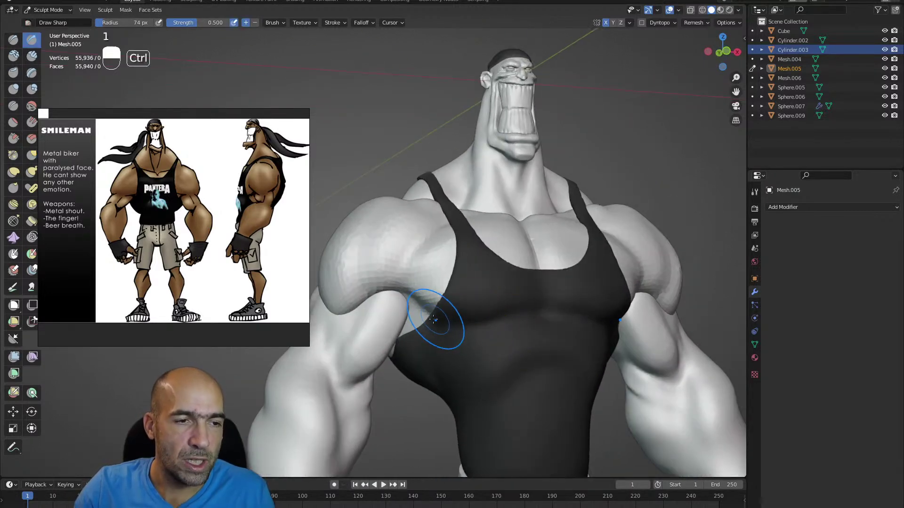
mouse_move(473, 332)
left_mouse_down("alt")
mouse_move(523, 326)
mouse_move(471, 334)
mouse_move(509, 343)
mouse_move(513, 282)
mouse_move(506, 311)
left_mouse_up("alt")
key("g")
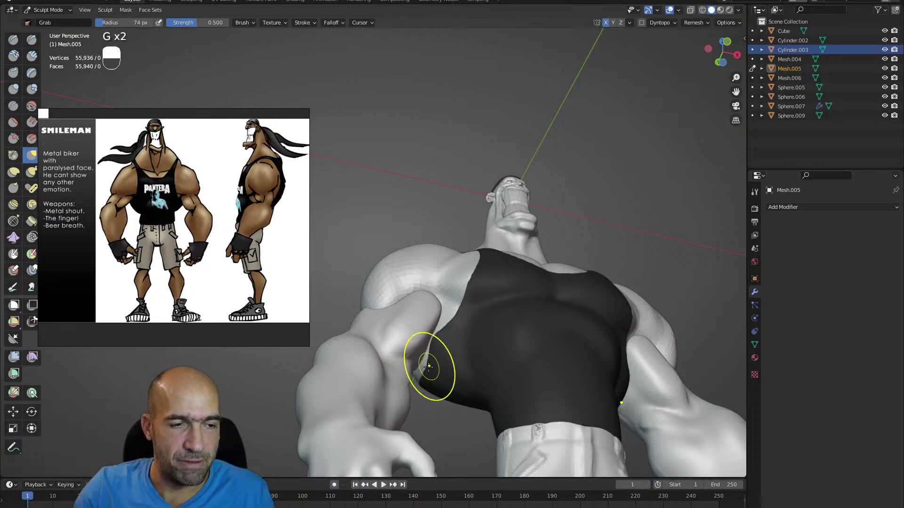
left_click_drag(422, 377, 406, 381, "alt")
left_click_drag(422, 365, 436, 365)
mouse_move(426, 359)
left_mouse_down("shift")
mouse_move(418, 363)
mouse_move(428, 385)
left_mouse_up("shift")
mouse_move(426, 365)
left_mouse_down("shift")
mouse_move(436, 343)
mouse_move(474, 345)
mouse_move(475, 357)
mouse_move(472, 350)
left_mouse_up("shift")
left_click_drag(476, 316, 478, 341, "ctrl+alt")
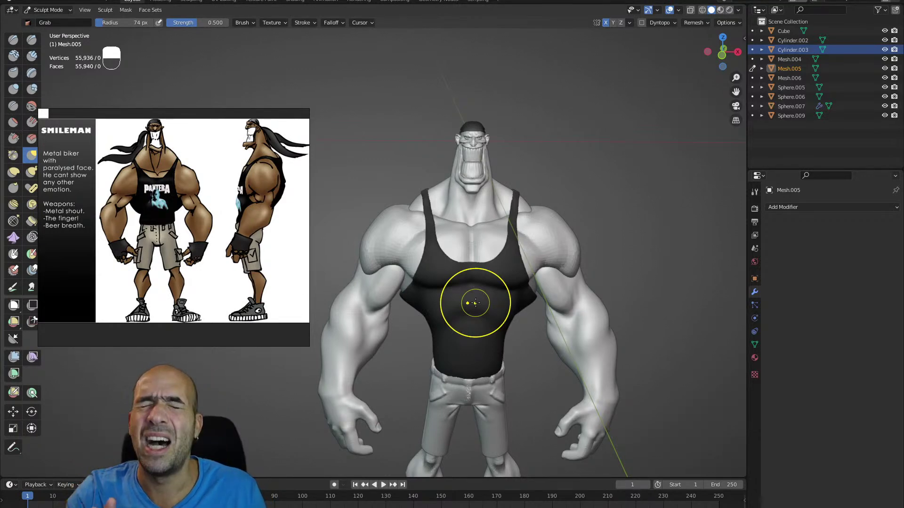
- Make the arms mesh active, choose a light orange skin tone for the Paint brush and paint the arms
left_click_drag(480, 212, 523, 203, "alt")
left_click_drag(508, 202, 468, 226, "ctrl+alt")
key("alt+q")
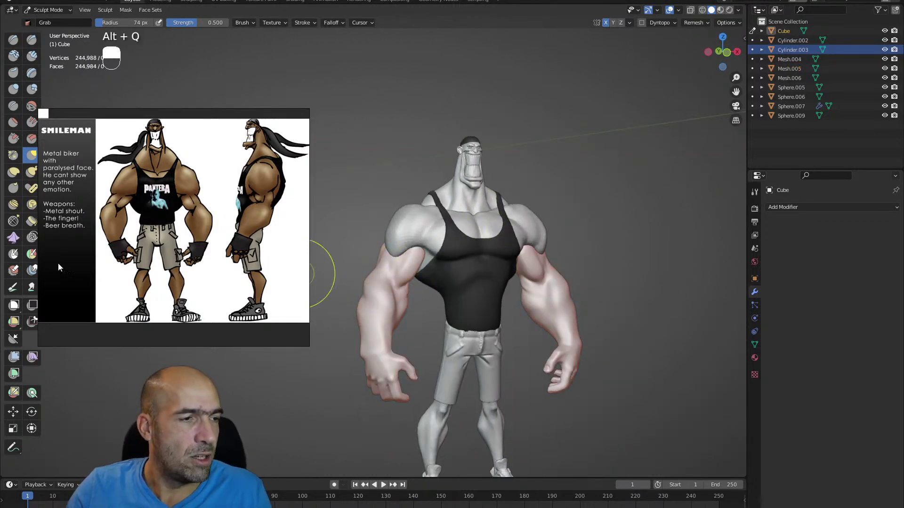
left_click(13, 287)
left_click(104, 23)
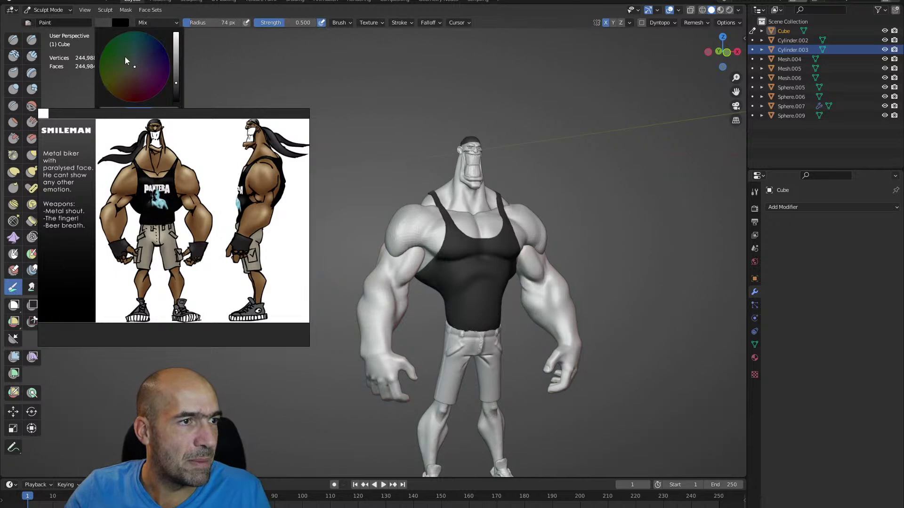
left_click_drag(177, 92, 178, 40)
left_click_drag(132, 71, 123, 80)
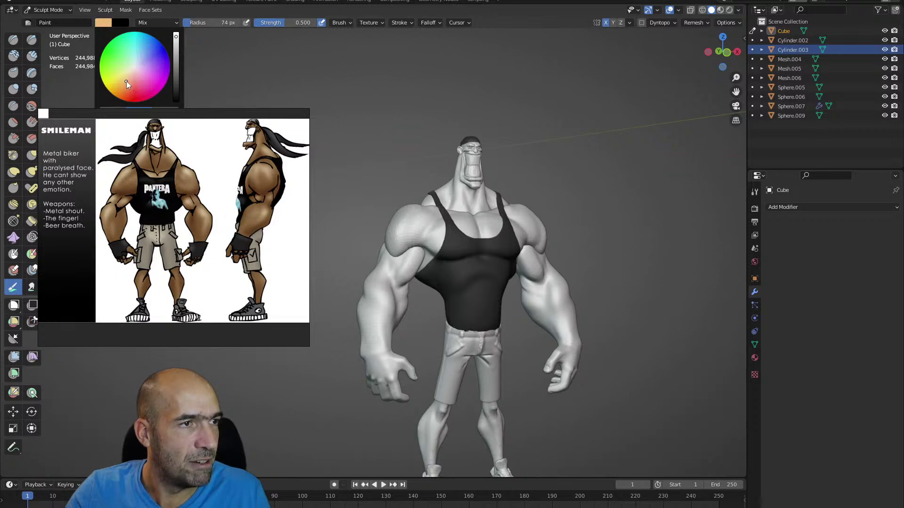
left_click_drag(393, 112, 432, 156, "ctrl+alt")
mouse_move(394, 249)
left_mouse_down()
mouse_move(383, 259)
mouse_move(395, 235)
mouse_move(390, 330)
left_mouse_up()
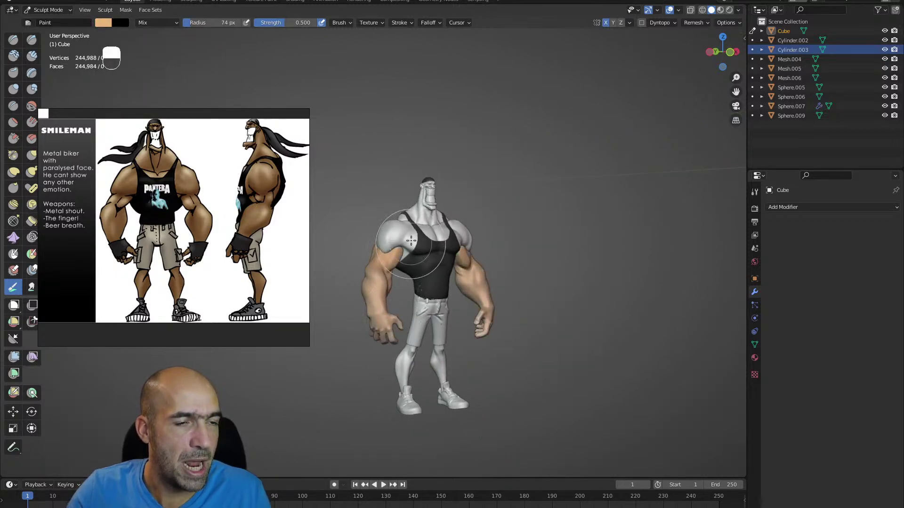
- Paint the shoulders, chest, legs and head in the light orange skin tone, switching the active mesh between them
key("alt+q")
key("alt+q")
left_click_drag(406, 344, 408, 372)
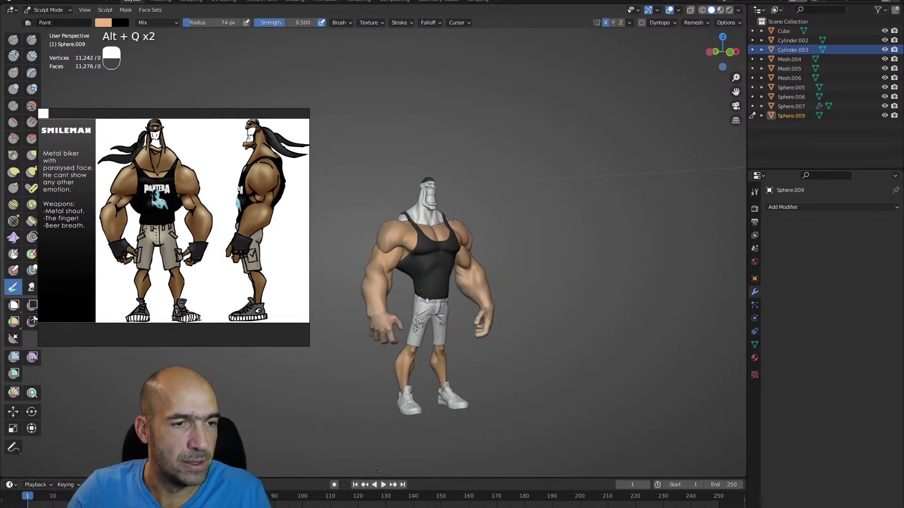
key("alt+q")
left_click_drag(419, 217, 436, 166)
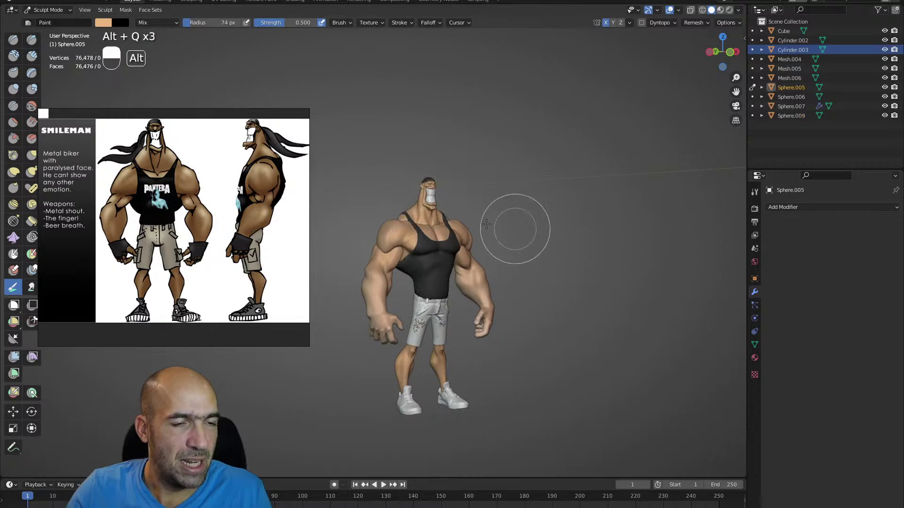
- Switch through the remaining body meshes and touch up unpainted skin areas from behind and around the head
left_click_drag(507, 240, 382, 241, "alt")
left_click_drag(473, 274, 438, 275, "alt")
key("alt+q")
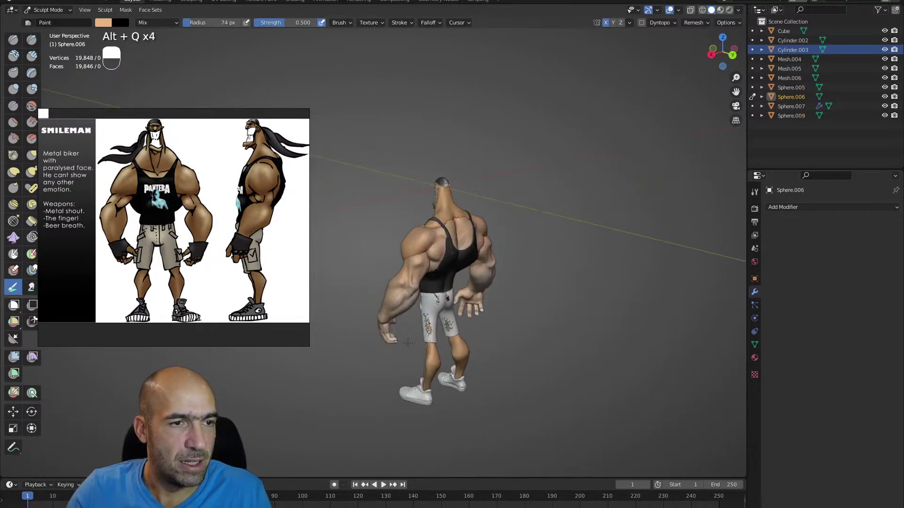
key("alt+q")
key("alt+q")
left_click_drag(462, 384, 556, 324, "alt")
left_click_drag(555, 325, 597, 300, "alt")
left_click_drag(567, 141, 527, 282, "alt+shift")
- Inspect the painted skin from the head down to the legs and look into the viewport's view settings
key("alt+q")
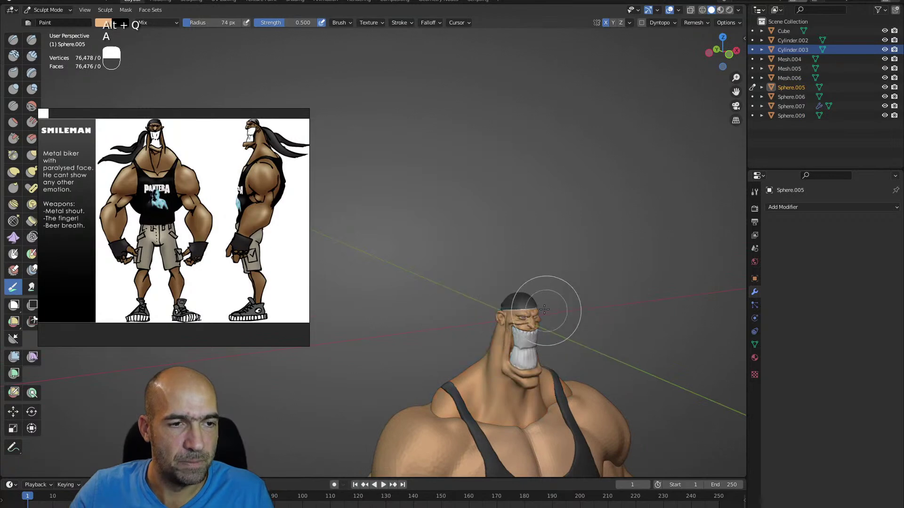
left_click_drag(550, 345, 530, 207, "alt+shift")
left_click_drag(530, 207, 560, 278, "ctrl+alt")
key("n")
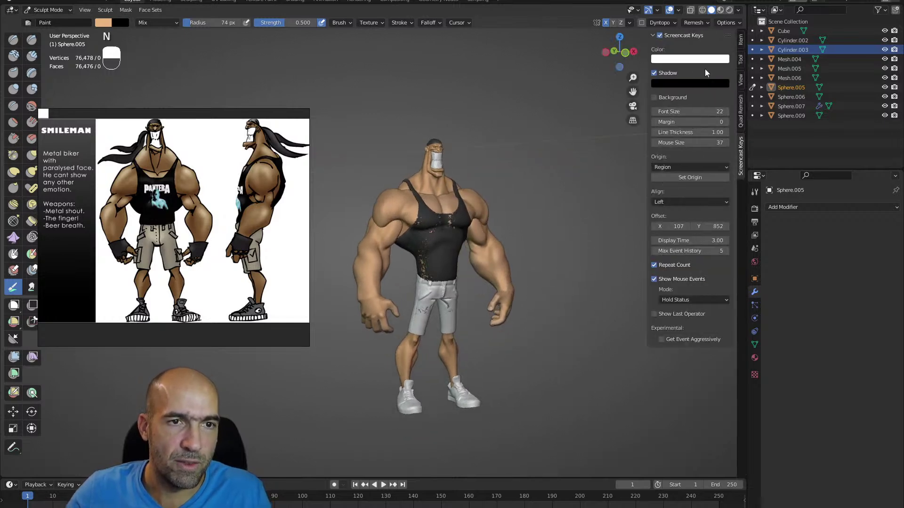
left_click(740, 80)
left_click_drag(583, 183, 570, 165, "alt")
key("n")
- Make the arms mesh active, mask the hand except the fingers and thumb, and extract the mask as a separate glove mesh with 4 smooth iterations
left_click_drag(500, 287, 567, 142, "alt+shift")
left_click_drag(535, 242, 542, 290, "ctrl+alt")
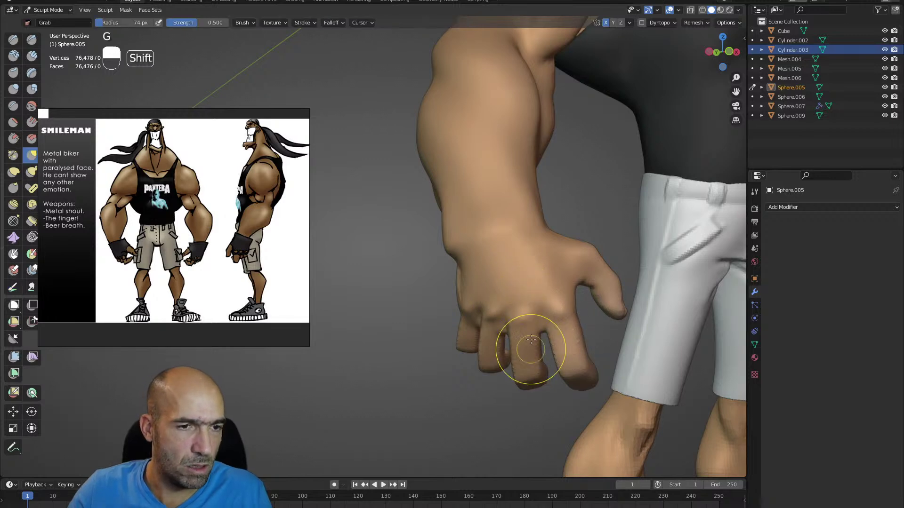
key("alt+q")
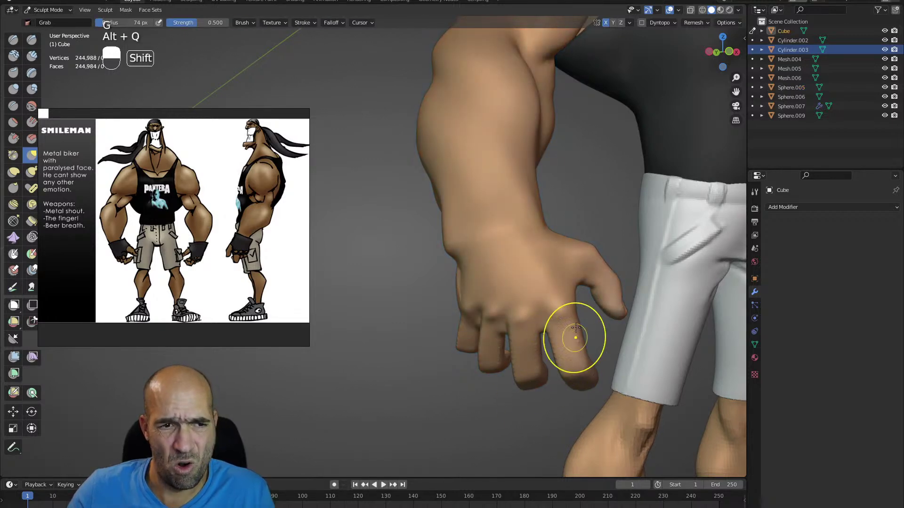
mouse_move(568, 314)
left_mouse_down("alt")
mouse_move(588, 287)
mouse_move(570, 261)
mouse_move(572, 227)
mouse_move(460, 236)
mouse_move(436, 276)
mouse_move(464, 318)
mouse_move(493, 334)
mouse_move(572, 329)
mouse_move(591, 288)
mouse_move(586, 261)
left_mouse_up("alt")
middle_click_drag(586, 261, 600, 236)
key("q")
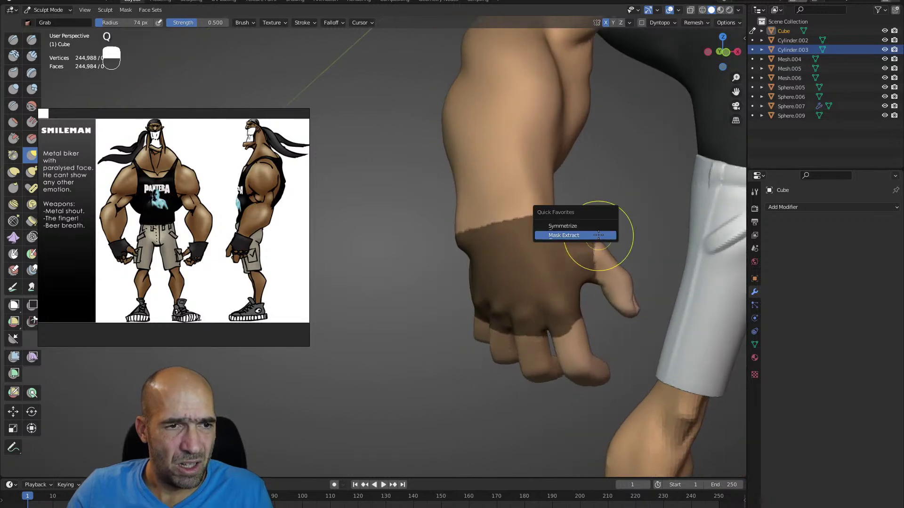
left_click(594, 235)
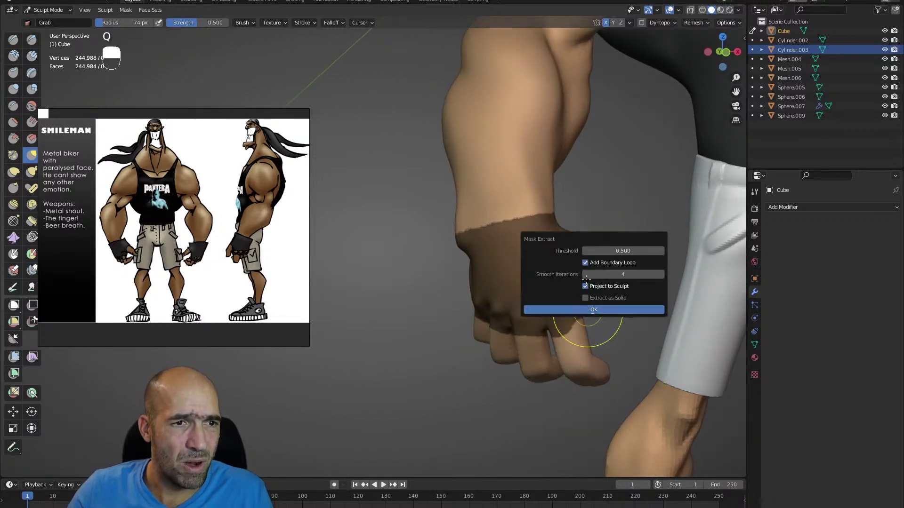
key("Return")
middle_click_drag(579, 268, 554, 216)
key("ctrl+Tab")
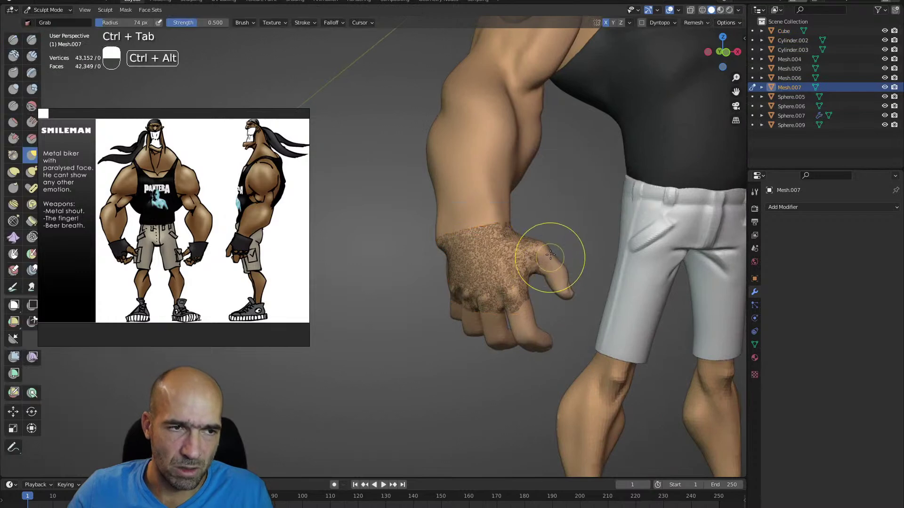
- Puff the extracted glove slightly off the hand with the Inflate/Deflate brush and check it from the palm and back
key("g")
mouse_move(534, 244)
left_mouse_down("alt")
mouse_move(545, 232)
mouse_move(514, 243)
mouse_move(481, 278)
left_mouse_up("alt")
key("6")
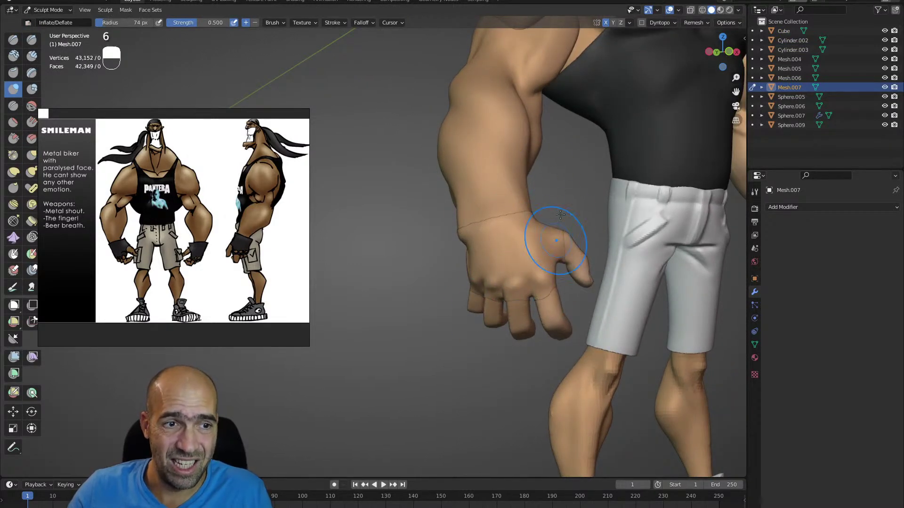
mouse_move(572, 228)
middle_mouse_down()
mouse_move(547, 210)
mouse_move(528, 217)
middle_mouse_up()
middle_click_drag(629, 226, 555, 219)
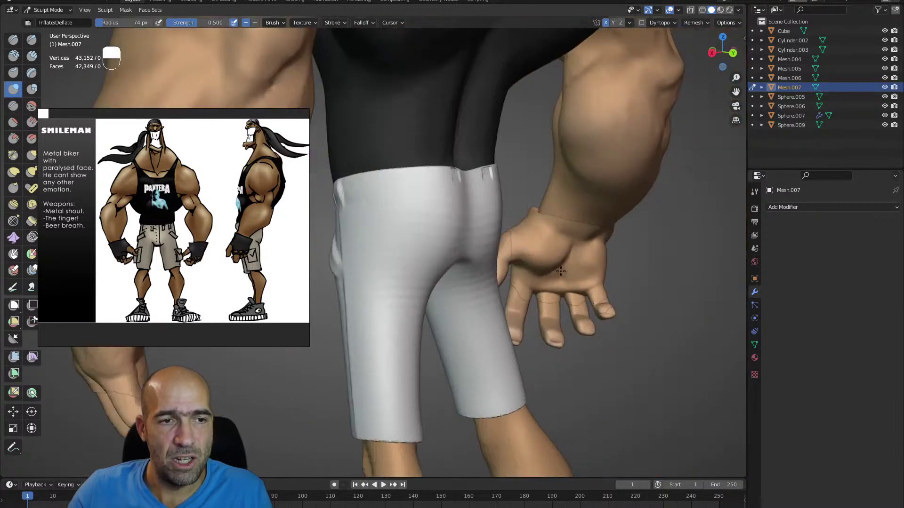
middle_click_drag(518, 273, 593, 237)
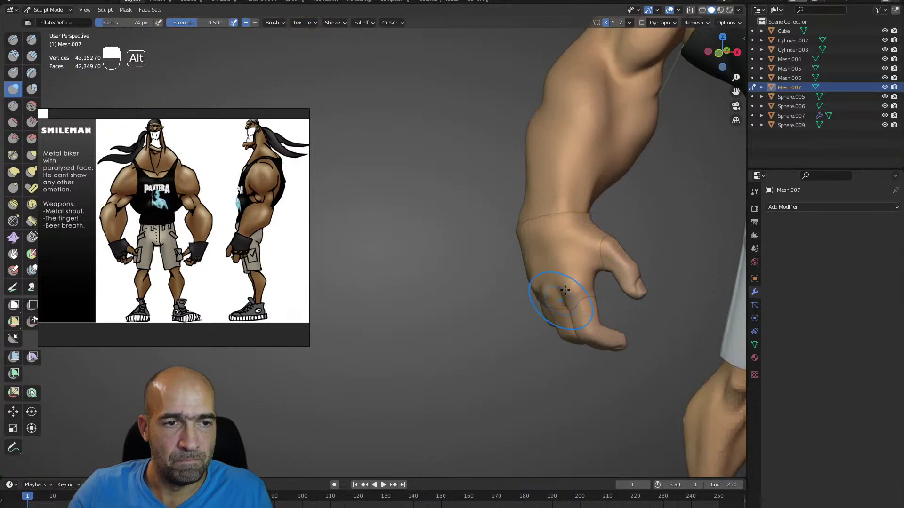
middle_click_drag(561, 299, 561, 311)
mouse_move(510, 228)
middle_mouse_down()
mouse_move(563, 220)
mouse_move(497, 254)
mouse_move(494, 239)
mouse_move(510, 236)
mouse_move(531, 281)
middle_mouse_up()
key("g")
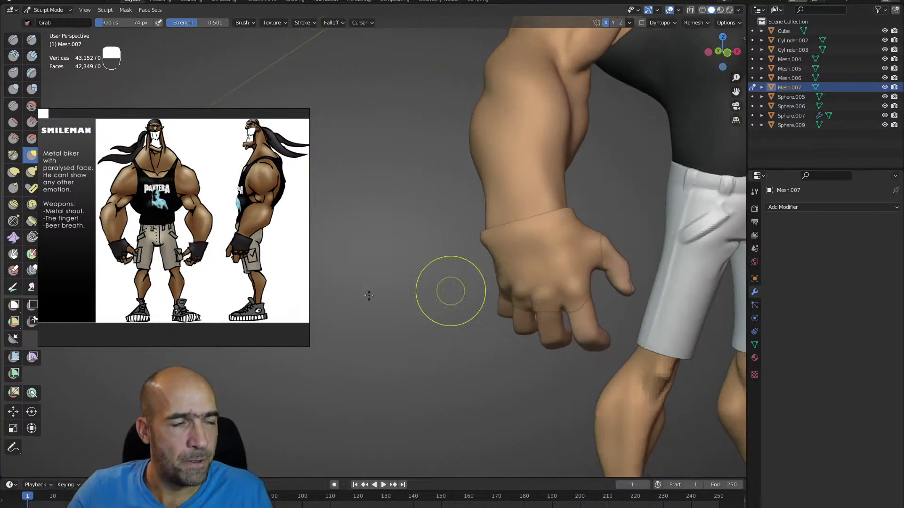
- Sample the dark colour of the tank top for the Paint brush and paint the whole fingerless glove with it
left_click(11, 288)
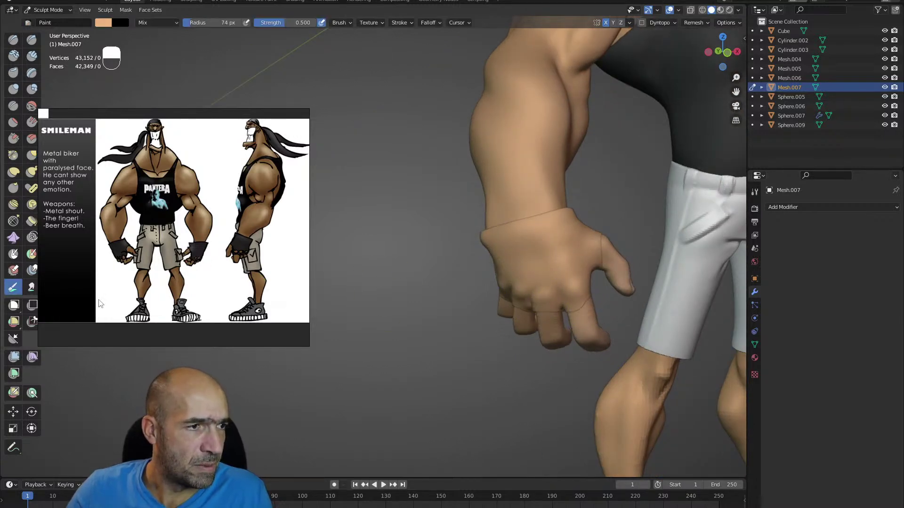
left_click_drag(440, 262, 417, 242, "ctrl+alt")
middle_click_drag(440, 240, 577, 151)
key("alt+q")
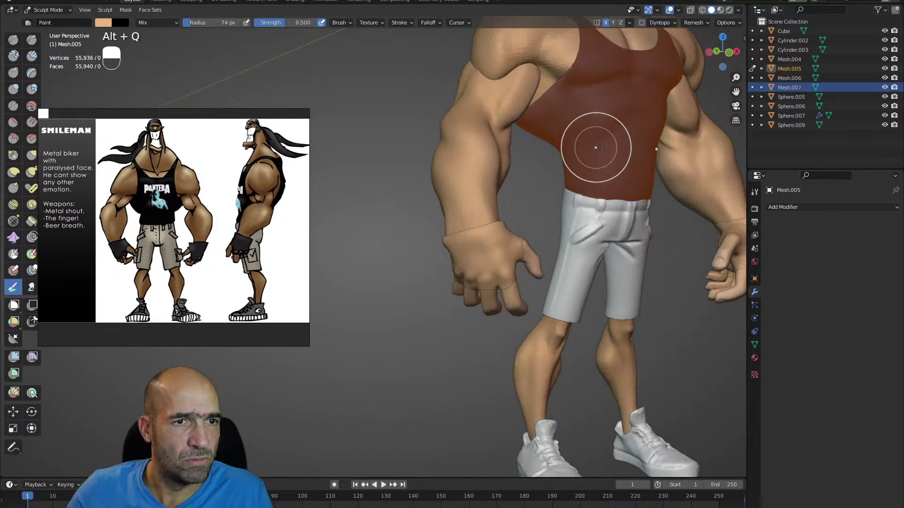
key("s")
middle_click_drag(527, 209, 521, 237)
key("alt+q")
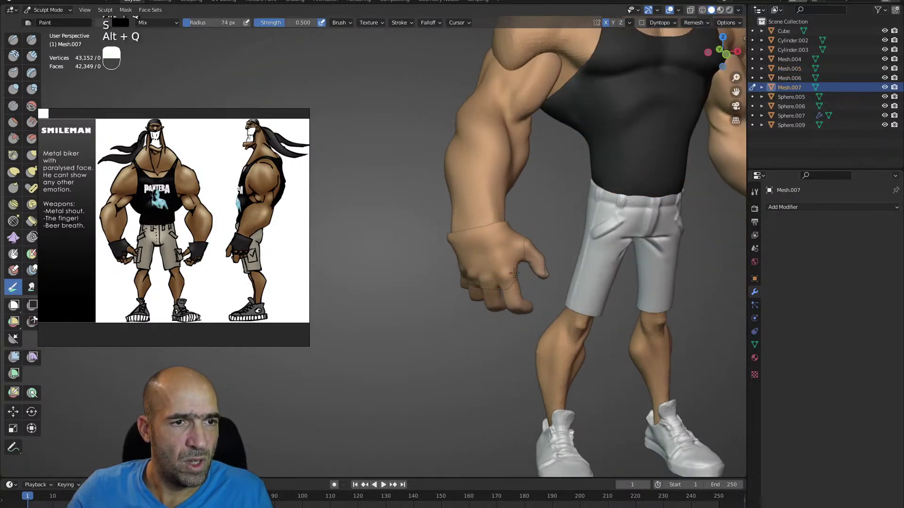
left_click_drag(437, 266, 400, 258, "alt")
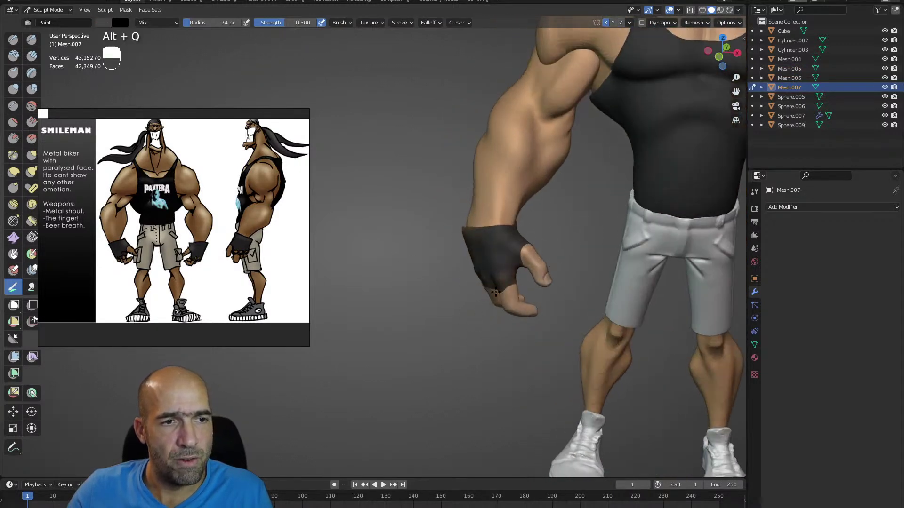
left_click_drag(539, 228, 519, 233, "alt")
middle_click_drag(534, 228, 444, 249)
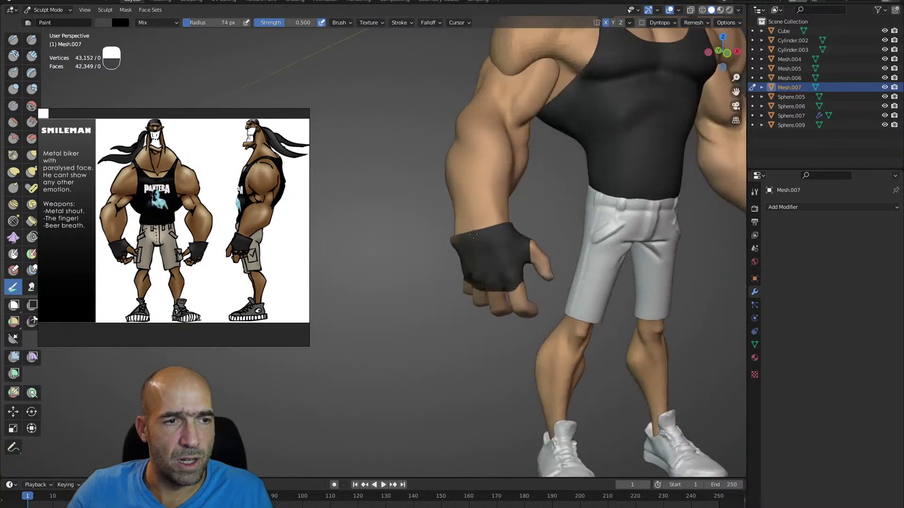
left_click_drag(525, 256, 510, 254, "alt")
left_click_drag(518, 262, 565, 232, "ctrl+alt")
- Examine the gloved hands and the whole character from different sides for fit and proportions
key("alt+q")
left_click_drag(651, 197, 536, 164, "alt+shift")
left_click_drag(513, 259, 527, 231, "ctrl+alt")
mouse_move(505, 245)
left_mouse_down("alt")
mouse_move(505, 220)
mouse_move(530, 238)
mouse_move(523, 282)
mouse_move(482, 277)
left_mouse_up("alt")
key("g")
left_click_drag(566, 229, 386, 278, "alt")
scroll(416, 234, "down", 5)
left_click_drag(386, 278, 372, 276, "alt")
left_click_drag(414, 256, 448, 289, "alt")
- Leave sculpting, add a mesh plane at the head and enter Edit Mode on it
left_click_drag(480, 212, 495, 301, "alt+shift")
left_click_drag(495, 344, 500, 266, "alt+shift")
left_click_drag(500, 266, 506, 236, "alt")
left_click_drag(506, 155, 494, 254, "alt+shift")
left_click_drag(495, 254, 552, 243, "alt")
mouse_move(552, 243)
left_mouse_down("alt+shift")
mouse_move(552, 232)
mouse_move(463, 254)
mouse_move(553, 269)
left_mouse_up("alt+shift")
key("ctrl+Tab")
key("shift+a")
mouse_move(467, 267)
left_click(511, 267)
key("Tab")
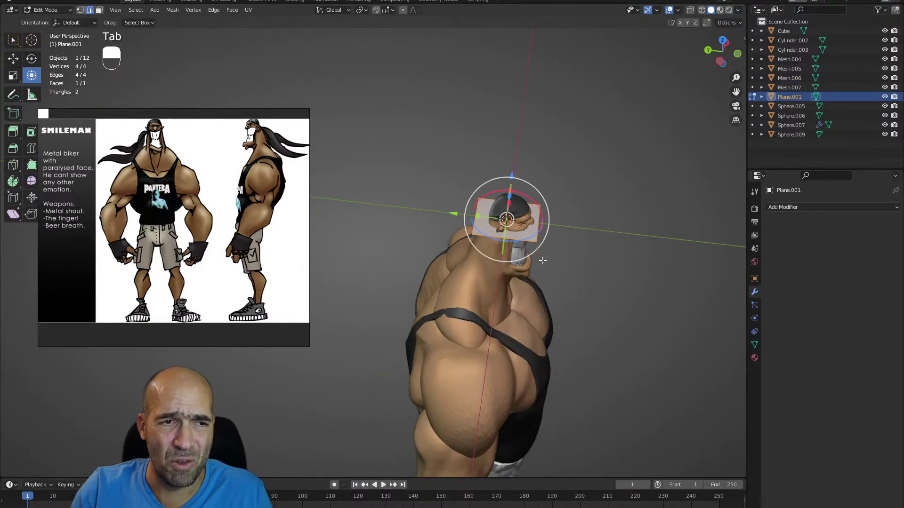
- Move the plane behind the head, scale it down, place it against the back of the bandana and select its rear edge
left_click_drag(450, 202, 397, 213)
left_click_drag(492, 210, 524, 272, "alt")
left_click_drag(523, 272, 521, 258, "alt+shift")
key("s")
left_click(516, 211)
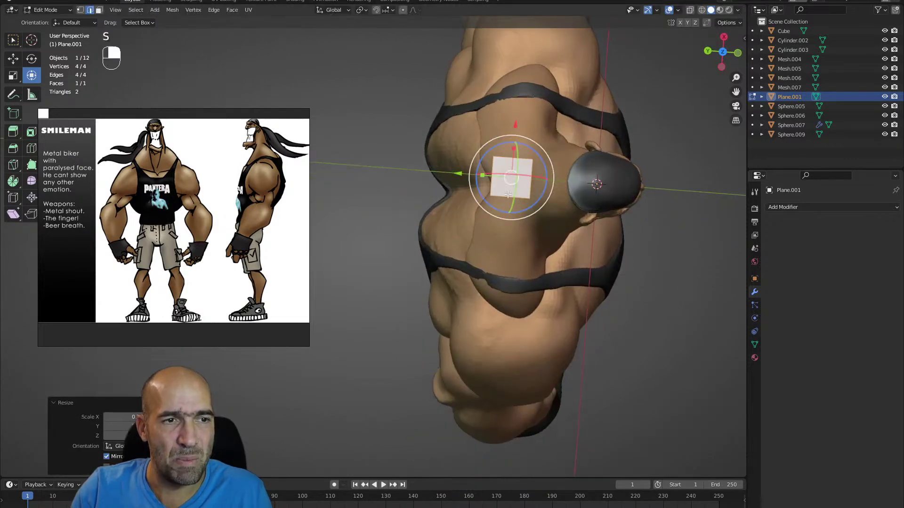
left_click_drag(460, 174, 534, 218)
left_click(528, 176, "alt")
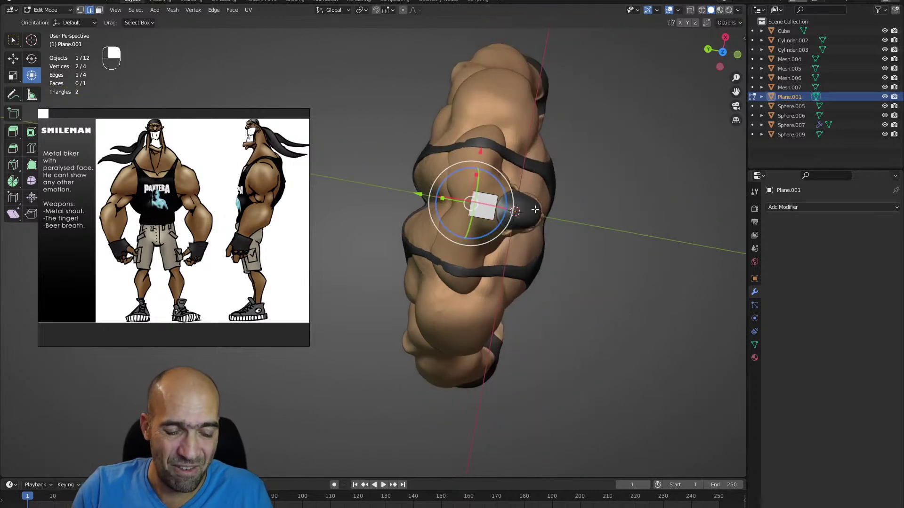
key("e")
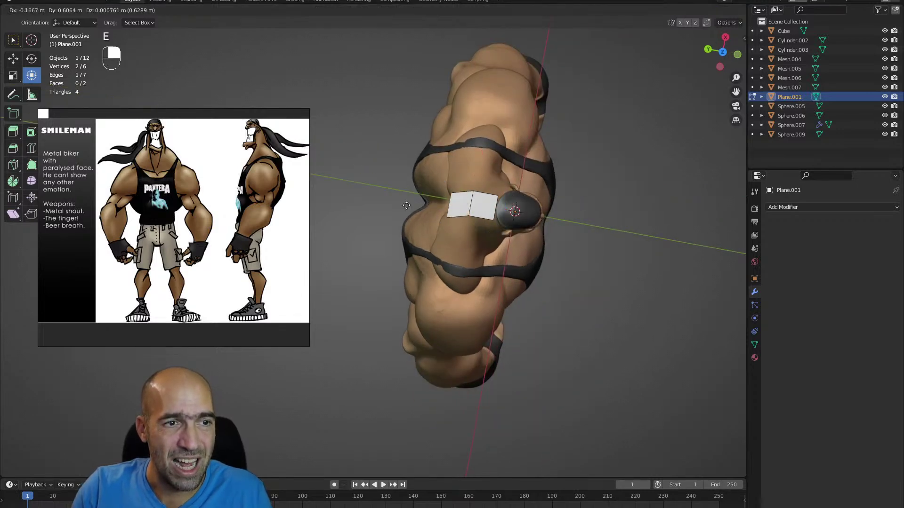
left_click(401, 207)
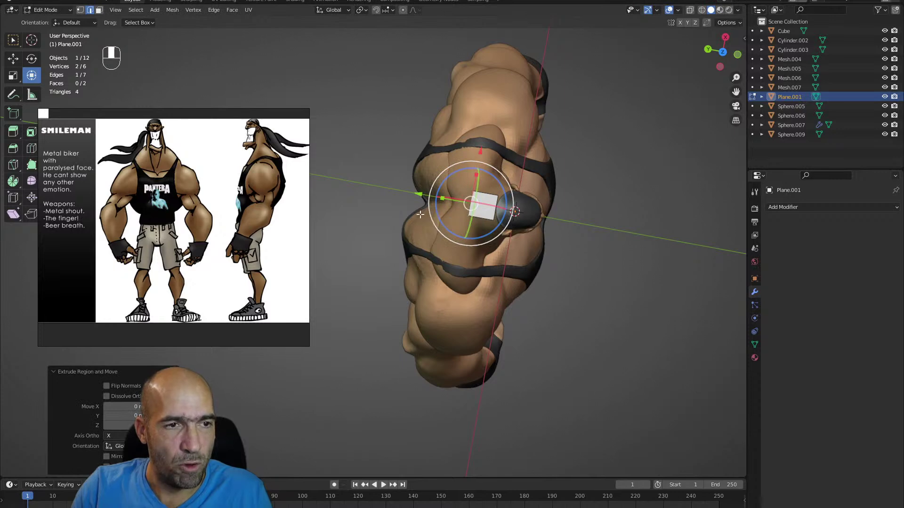
key("ctrl+z")
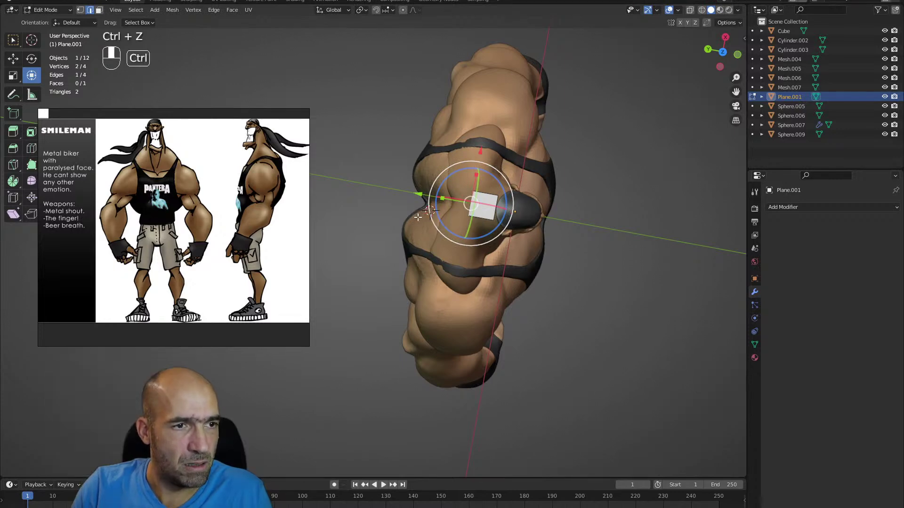
key("shift+c")
- Extrude the plane's rear edge through six successive segments into a curved strip trailing away behind the head
mouse_move(451, 220)
middle_mouse_down("alt")
mouse_move(462, 218)
mouse_move(452, 202)
middle_mouse_up("alt")
middle_click_drag(407, 233, 496, 205, "alt+shift")
left_click_drag(496, 206, 423, 230, "ctrl+alt")
left_click_drag(423, 229, 448, 225, "alt")
right_click(434, 229, "ctrl")
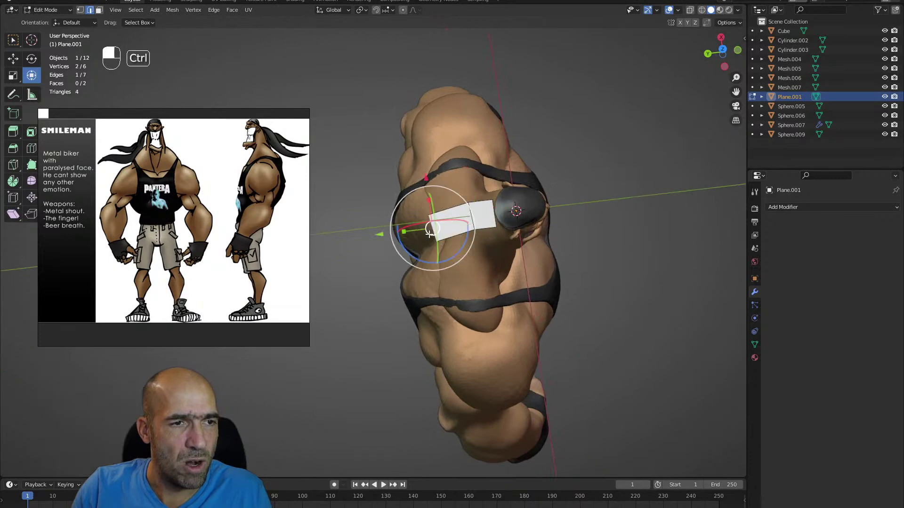
right_click(403, 267, "ctrl")
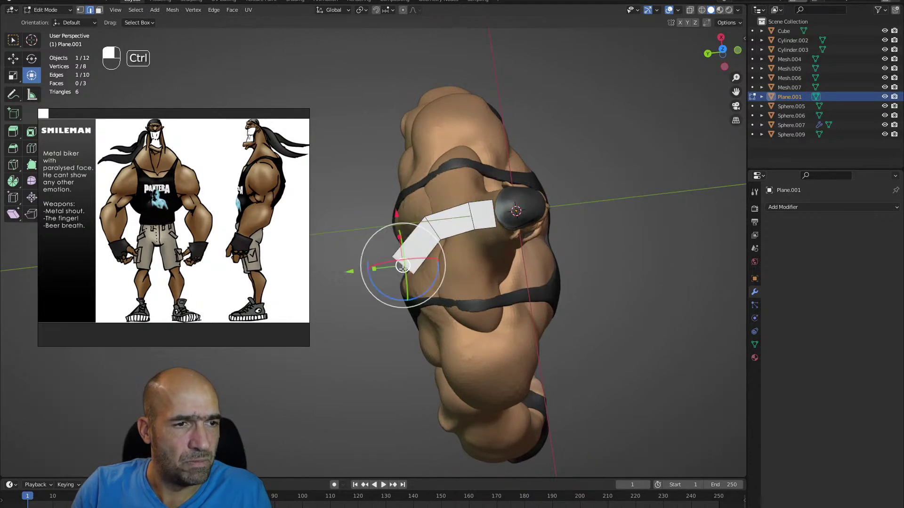
right_click(391, 309, "ctrl")
right_click(365, 388, "ctrl")
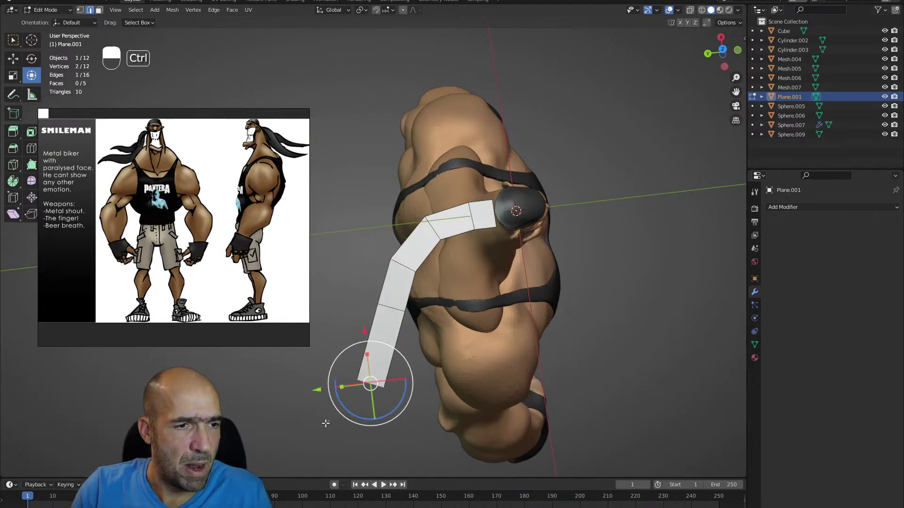
right_click(303, 432, "ctrl")
right_click(264, 432, "ctrl")
middle_click_drag(264, 432, 361, 340)
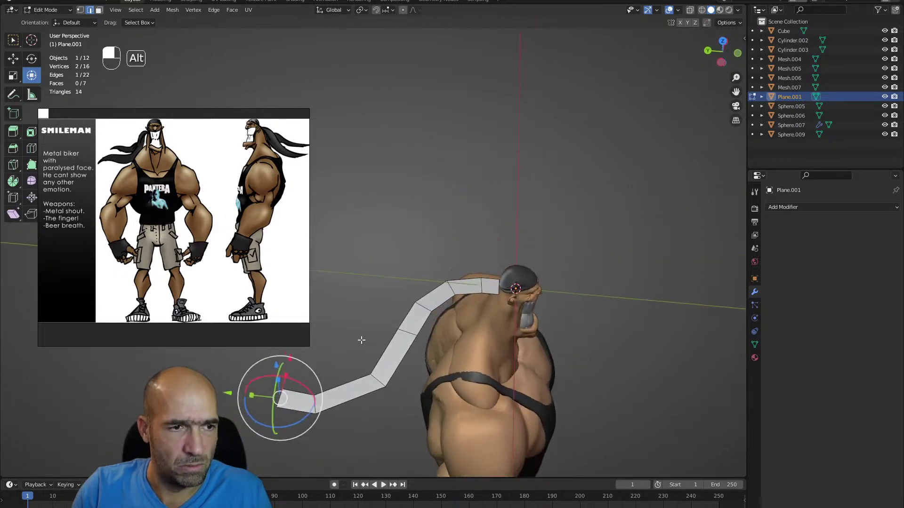
- Add a loop cut across a long segment of the trailing strip
left_click(337, 387)
key("ctrl+r")
left_click(393, 357)
middle_click_drag(393, 357, 447, 307)
- Move the strip's sections so that it runs sideways from the back of the bandana and waves above the shoulder
key("ctrl+Tab")
key("a")
left_click_drag(453, 306, 547, 325)
middle_click_drag(475, 315, 527, 306)
key("g")
left_click(574, 304)
left_click_drag(583, 296, 510, 241, "alt")
key("g")
left_click(664, 248)
left_click_drag(514, 283, 509, 263)
key("g")
left_click(503, 288)
key("ctrl+Tab")
- Switch to Sculpt Mode with the Grab brush, undo a first pull on the strip's outer end and nudge its lower bend
mouse_move(550, 320)
left_mouse_down("alt")
mouse_move(538, 328)
mouse_move(544, 294)
mouse_move(592, 257)
left_mouse_up("alt")
key("ctrl+Tab")
left_click(596, 315)
key("g")
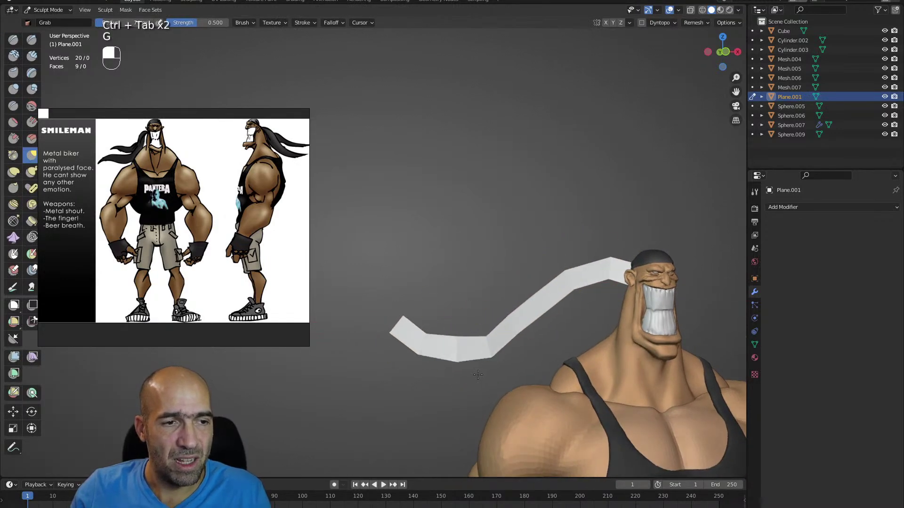
mouse_move(417, 344)
left_mouse_down()
mouse_move(418, 353)
mouse_move(389, 334)
mouse_move(411, 346)
mouse_move(399, 359)
mouse_move(483, 372)
mouse_move(471, 387)
left_mouse_up()
key("ctrl+z")
left_click_drag(513, 370, 519, 370)
- Bend the strip into an S-curve above the shoulder and narrow its free end with the Grab brush from several angles
left_click_drag(659, 295, 627, 306, "alt+shift")
mouse_move(627, 306)
left_mouse_down("alt")
mouse_move(649, 306)
mouse_move(654, 282)
mouse_move(700, 324)
left_mouse_up("alt")
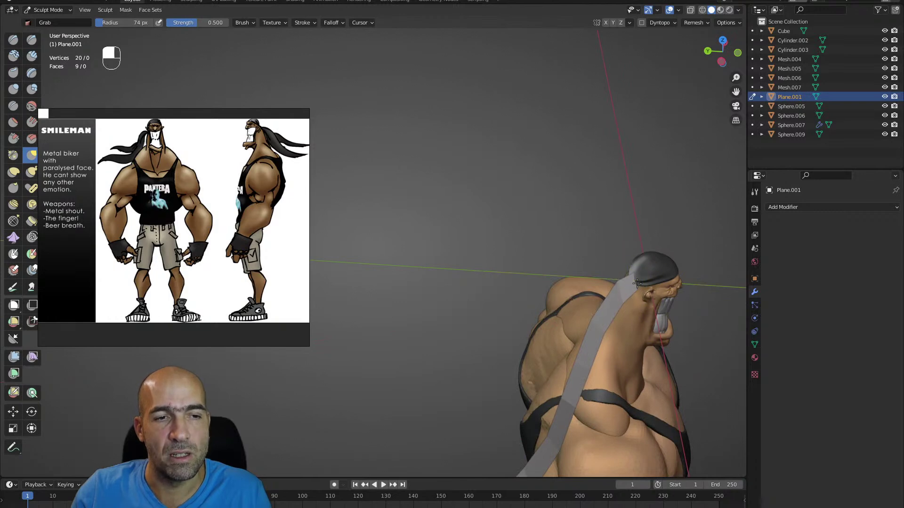
left_click_drag(628, 268, 598, 322, "alt")
left_click_drag(518, 308, 490, 307, "alt")
mouse_move(489, 307)
left_mouse_down("ctrl+alt")
mouse_move(459, 321)
mouse_move(435, 280)
mouse_move(434, 308)
left_mouse_up("ctrl+alt")
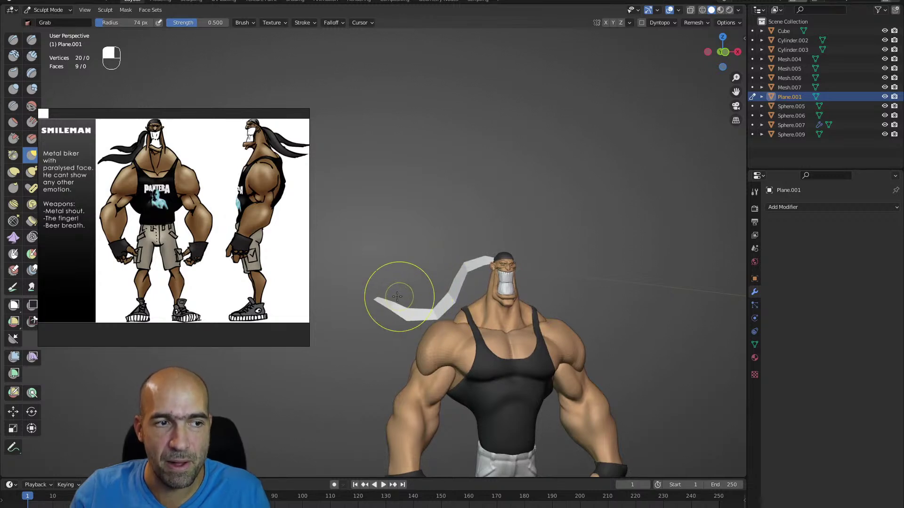
mouse_move(387, 295)
left_mouse_down("ctrl+alt")
mouse_move(406, 305)
mouse_move(505, 296)
mouse_move(492, 295)
mouse_move(520, 308)
mouse_move(499, 297)
left_mouse_up("ctrl+alt")
left_click_drag(572, 276, 576, 276)
left_click_drag(542, 340, 547, 323, "ctrl+alt")
left_click_drag(596, 346, 605, 351)
left_click_drag(563, 379, 544, 392, "alt")
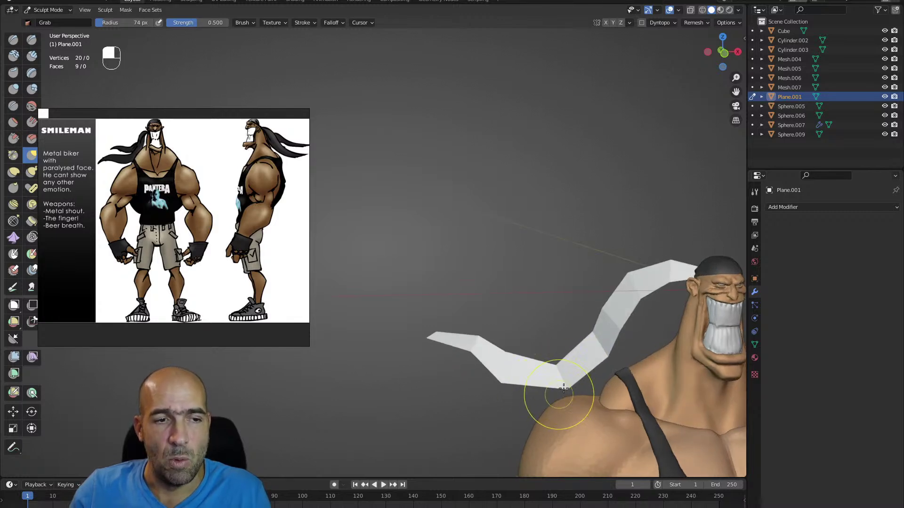
left_click_drag(490, 367, 465, 363, "alt")
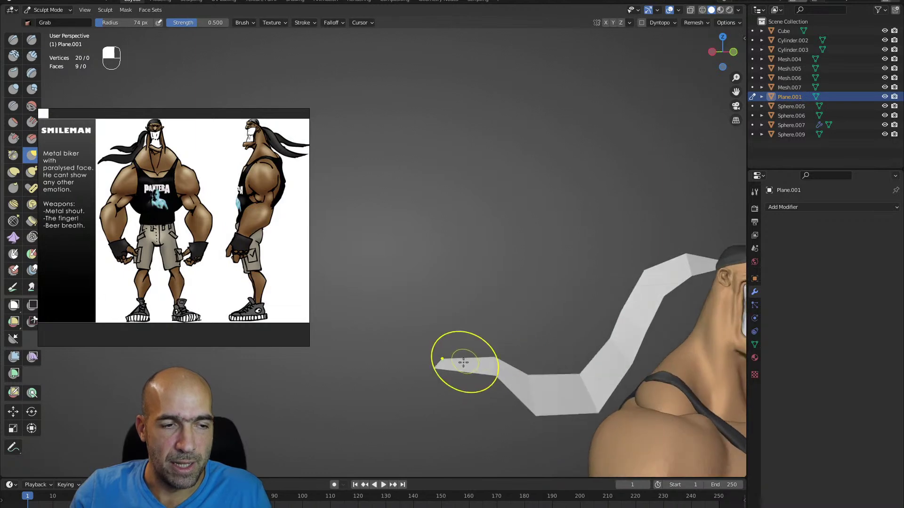
- Add a loop cut near the strip's pointed end in Edit Mode and move it up to arch the tip
key("Tab")
key("ctrl+r")
left_click(467, 355)
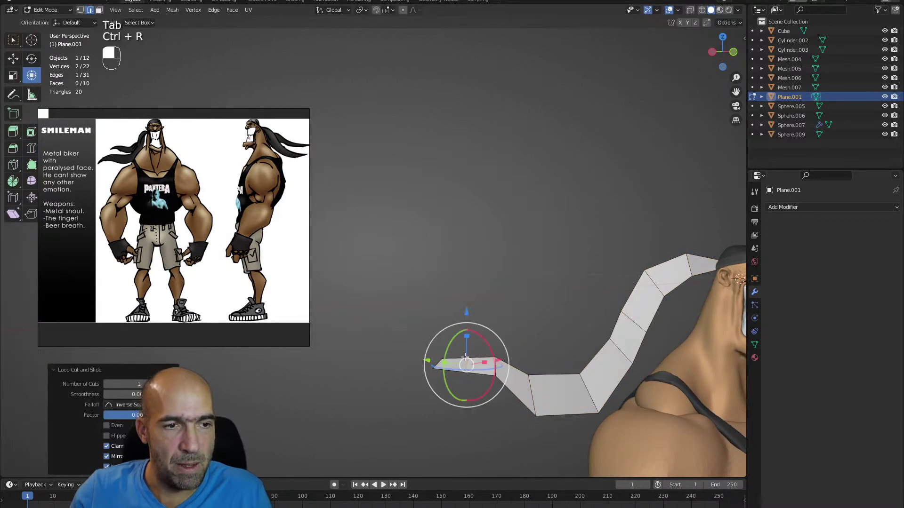
key("g")
left_click(496, 339)
left_click_drag(496, 340, 521, 362, "alt")
- Add two loop cuts through the strip's lower bend and move each one down to round the curve
left_click(542, 371)
key("ctrl+r")
left_click(545, 370)
key("g")
left_click(578, 378)
middle_click_drag(578, 378, 581, 372)
key("ctrl+r")
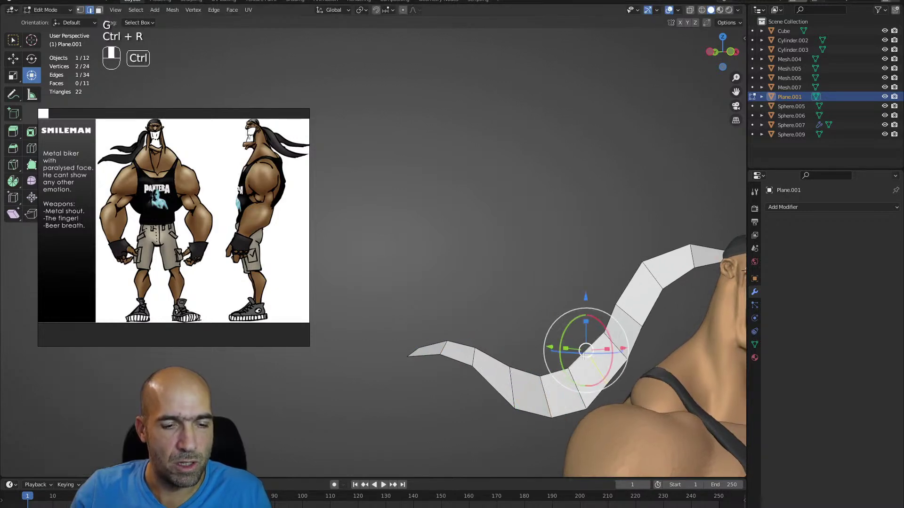
left_click(584, 366)
key("g")
left_click(586, 382)
middle_click_drag(586, 382, 540, 313)
- Return the strip to Sculpt Mode with the Grab brush and examine its shape against the whole figure
key("ctrl+Tab")
mouse_move(514, 347)
middle_mouse_down()
mouse_move(518, 339)
mouse_move(490, 359)
mouse_move(526, 315)
mouse_move(528, 255)
middle_mouse_up()
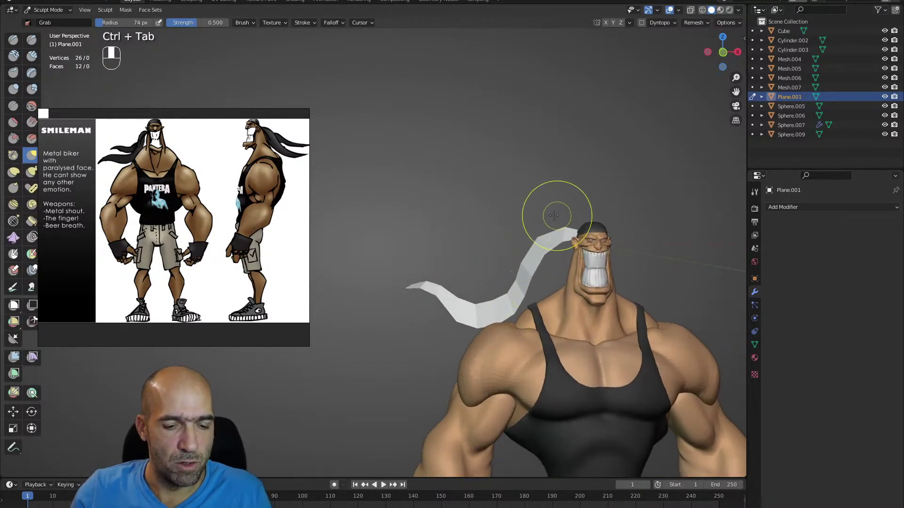
middle_click_drag(549, 216, 471, 293)
key("g")
left_click_drag(471, 292, 371, 347, "alt")
left_click_drag(378, 284, 375, 311, "ctrl+alt")
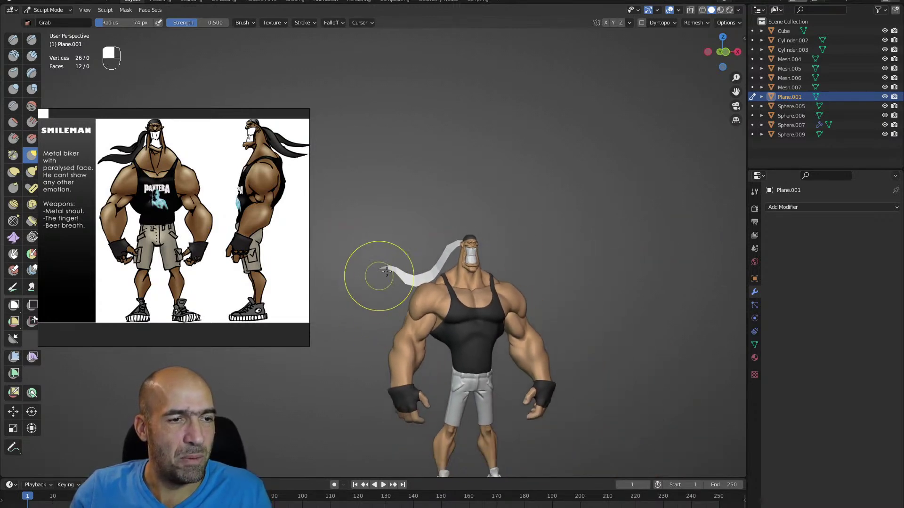
middle_click_drag(430, 282, 455, 268, "ctrl")
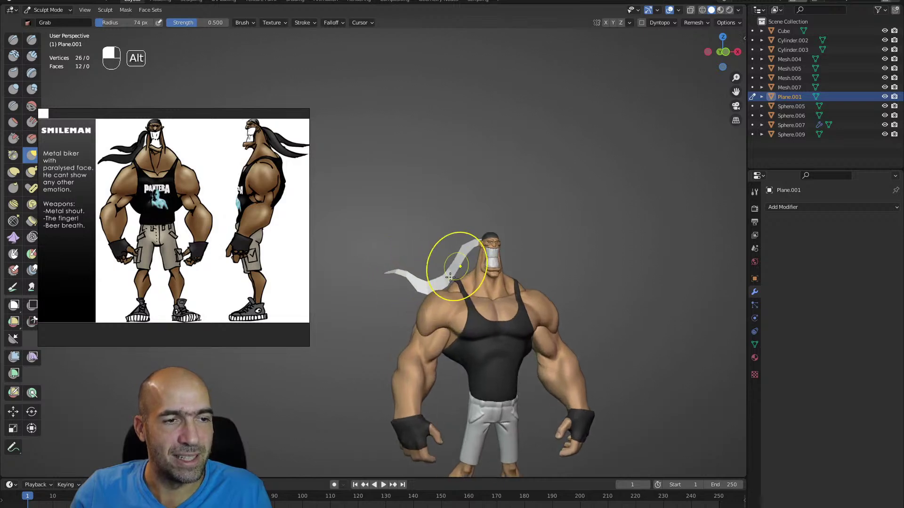
left_click_drag(450, 283, 441, 285, "alt")
left_click_drag(443, 294, 620, 270, "ctrl+alt")
left_click_drag(620, 271, 513, 269, "alt")
- Add a Solidify modifier to the strip and set its thickness to 0.19 m
left_click(803, 208)
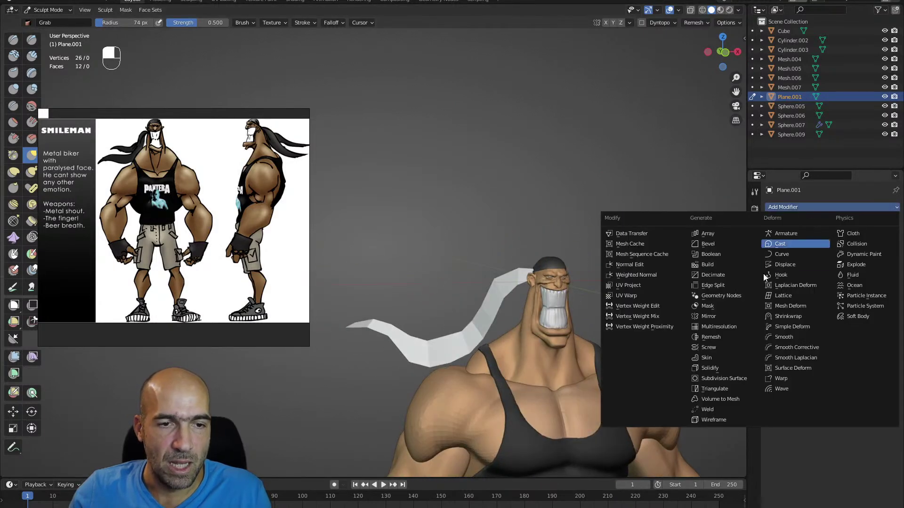
left_click(720, 369)
left_click_drag(532, 325, 678, 310, "alt")
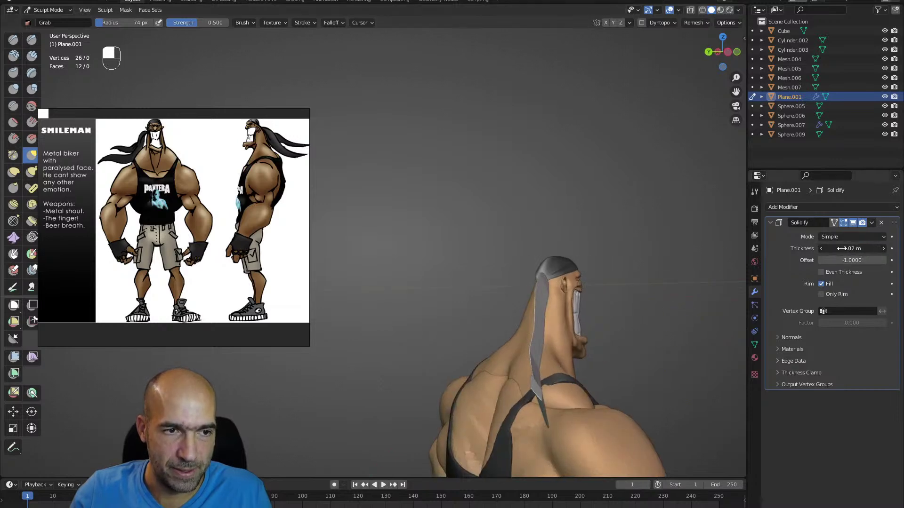
left_click_drag(849, 248, 852, 249)
left_click_drag(669, 301, 572, 314, "alt")
- Add a Subdivision Surface modifier to the strip to smooth it
left_click(768, 209)
left_click(713, 375)
left_click_drag(686, 373, 723, 295, "alt")
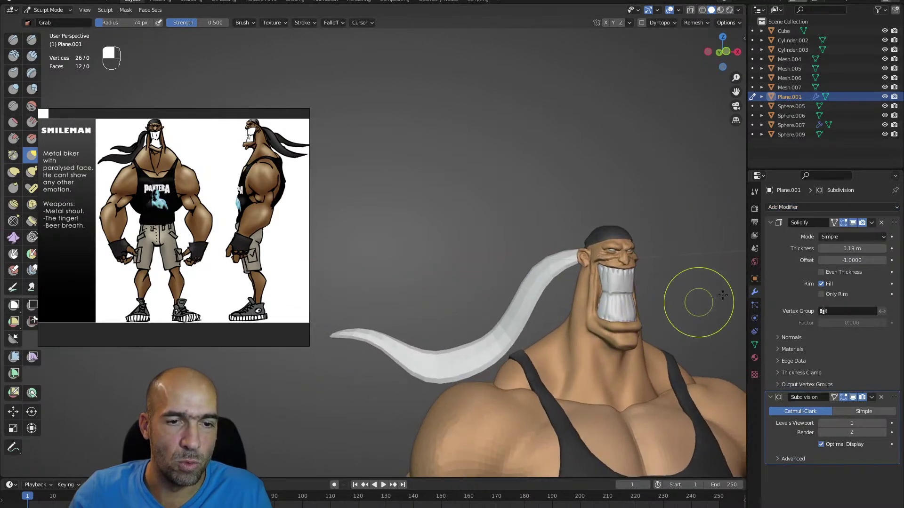
- Set the Solidify crease to 0.435 inner and 0.408 outer, and raise the Subdivision viewport level to 2
left_click(799, 350)
left_click(801, 362)
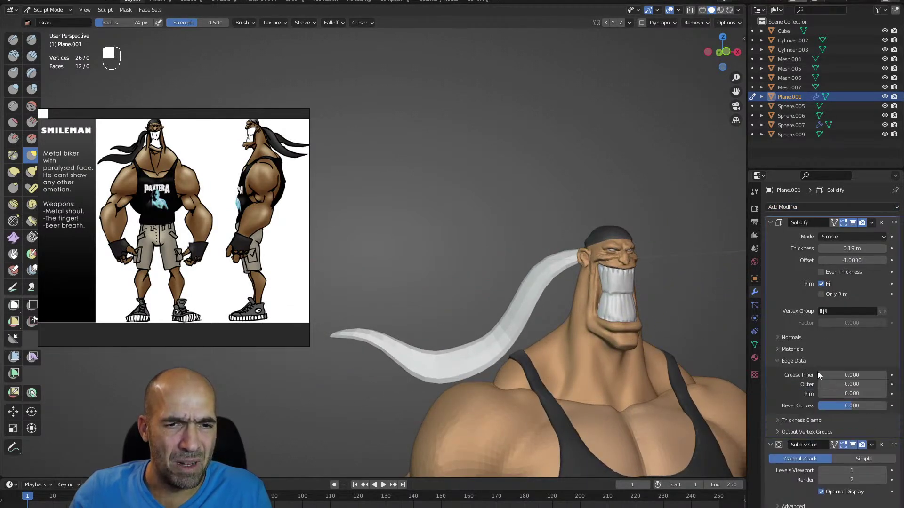
left_click_drag(852, 372, 868, 383)
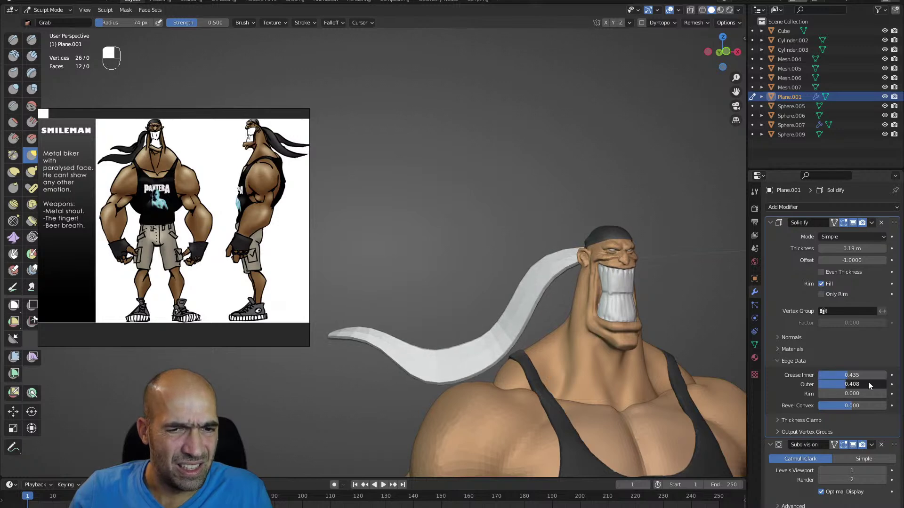
left_click_drag(670, 378, 660, 369, "alt")
mouse_move(659, 369)
left_mouse_down("alt+shift")
mouse_move(645, 339)
mouse_move(637, 353)
mouse_move(649, 311)
left_mouse_up("alt+shift")
left_click(883, 471)
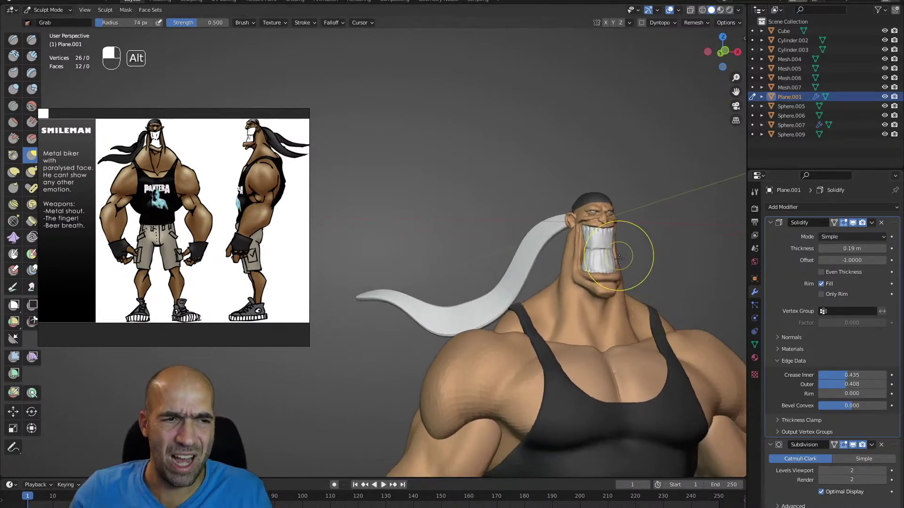
- Shorten and curl the strip's pointed tip and adjust its lower bend with the Grab brush
left_click_drag(629, 254, 580, 299, "ctrl+alt")
key("g")
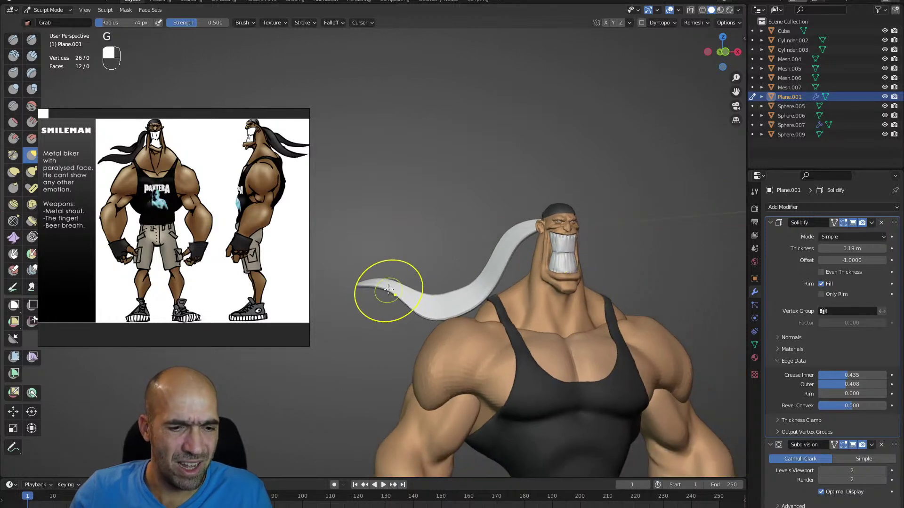
key("g")
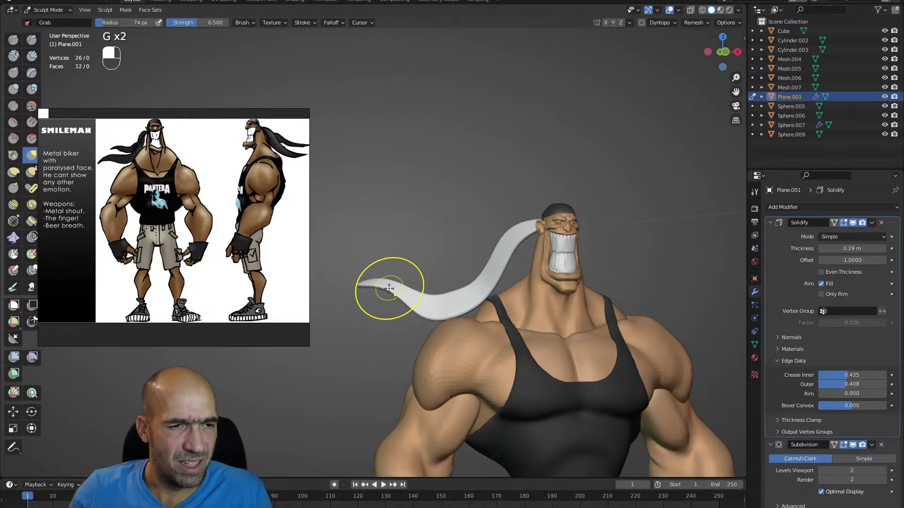
left_click_drag(388, 284, 365, 285)
left_click_drag(365, 285, 366, 283)
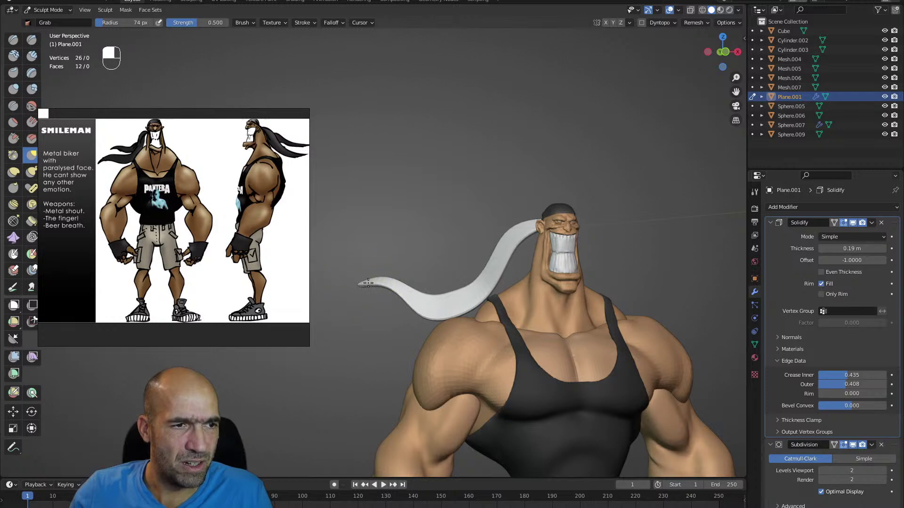
left_click_drag(418, 313, 412, 312)
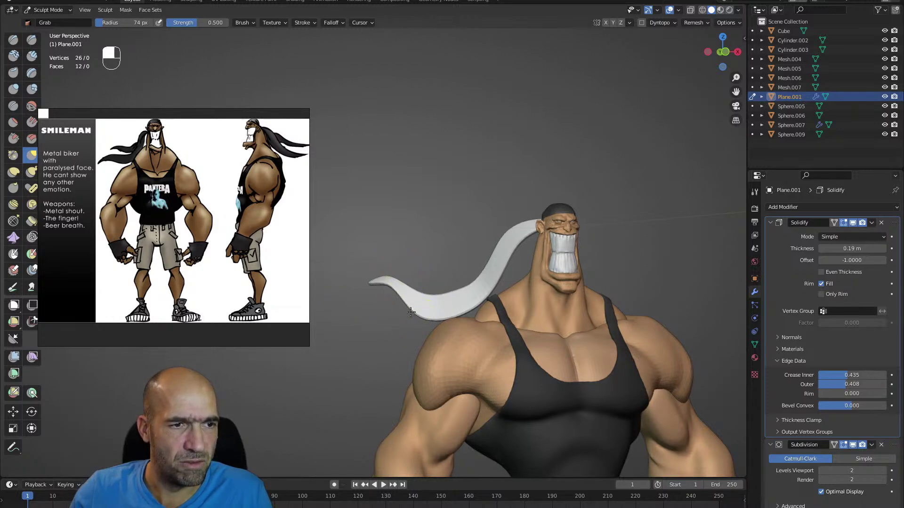
- Check and adjust the strip's hang with the Grab brush from the side and front, undoing the last pull
middle_click_drag(430, 313, 404, 279)
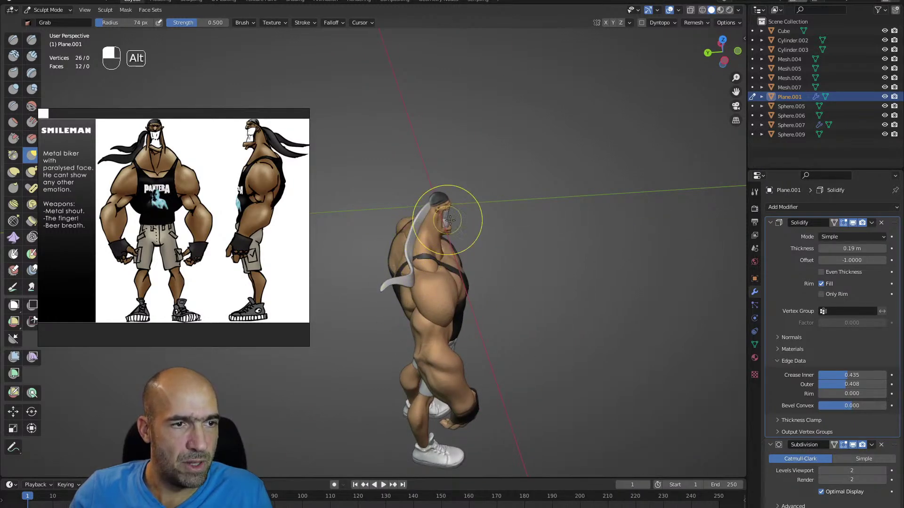
left_click_drag(450, 220, 410, 216, "alt")
mouse_move(468, 214)
left_mouse_down("alt")
mouse_move(432, 206)
mouse_move(470, 223)
left_mouse_up("alt")
left_click_drag(426, 250, 427, 226, "ctrl+alt")
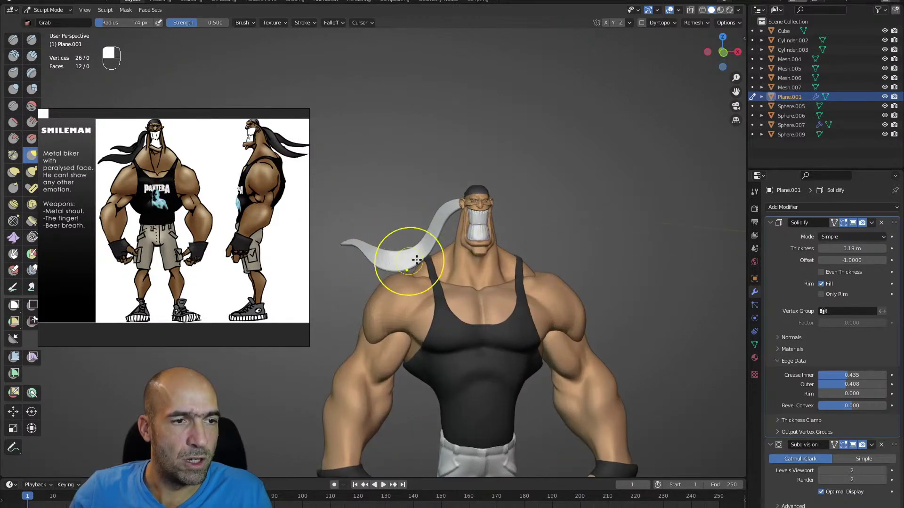
key("ctrl+z")
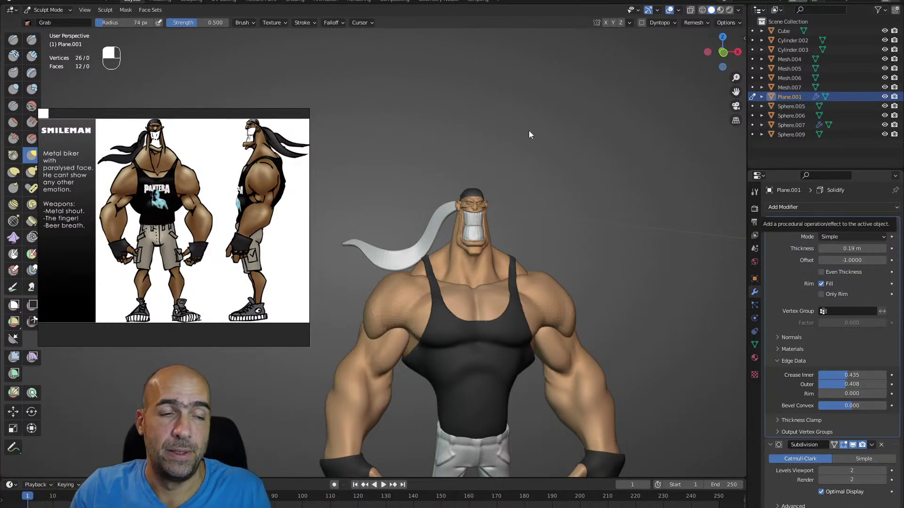
left_click_drag(535, 215, 531, 191, "ctrl+alt")
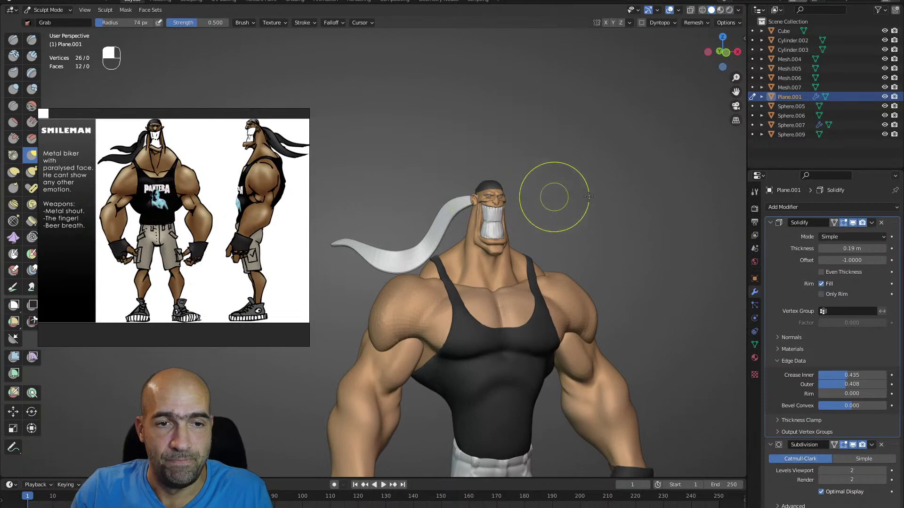
- Apply the Solidify and Subdivision modifiers to the strip
left_click(872, 223)
left_click(859, 234)
left_click(872, 223)
left_click(859, 234)
left_click_drag(585, 242, 560, 238, "ctrl+alt")
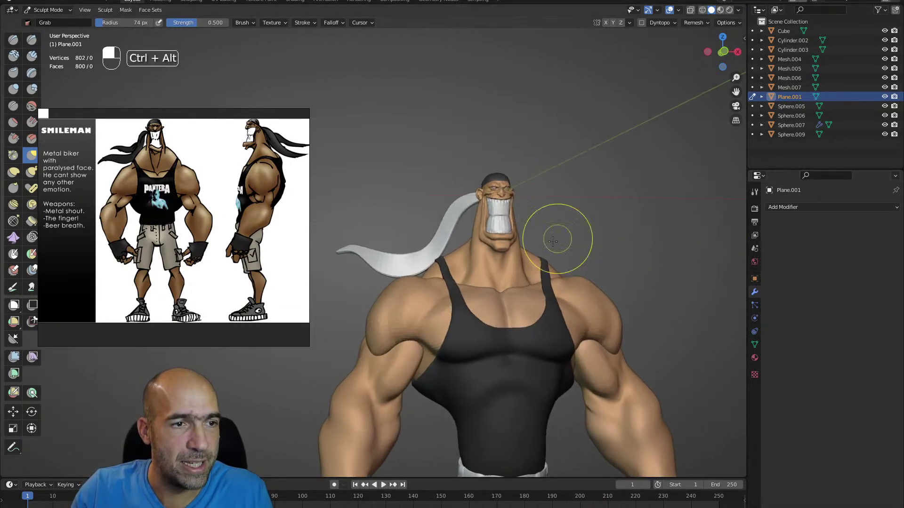
- Paint the whole strip black with the Paint brush to match the bandana
left_click(12, 290)
left_click_drag(401, 228, 388, 248, "ctrl+alt")
mouse_move(475, 201)
left_mouse_down()
mouse_move(384, 257)
mouse_move(473, 203)
mouse_move(367, 255)
mouse_move(334, 242)
mouse_move(360, 253)
left_mouse_up()
mouse_move(436, 259)
left_mouse_down("ctrl+alt")
mouse_move(458, 224)
mouse_move(444, 224)
mouse_move(444, 250)
mouse_move(471, 230)
left_mouse_up("ctrl+alt")
- Duplicate the whole strip in Edit Mode, place the copy above the original and rotate it
key("Tab")
key("a")
key("shift+d")
left_click(452, 230)
key("r")
left_click(454, 231)
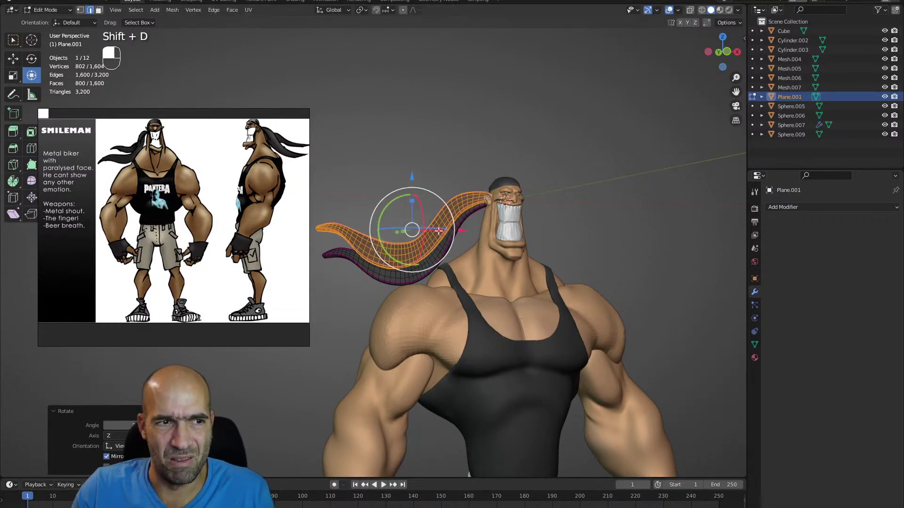
- Move the duplicated tail from several angles so its root meets the back of the bandana
key("g")
left_click_drag(439, 230, 478, 212, "alt")
left_click(463, 220)
left_click_drag(480, 212, 411, 161, "alt")
key("g")
left_click(498, 217)
- Return to Sculpt Mode, pull the upper tail's tip shorter with the Grab brush and smooth the ends of the tails
key("ctrl+Tab")
left_click_drag(432, 242, 420, 246, "alt")
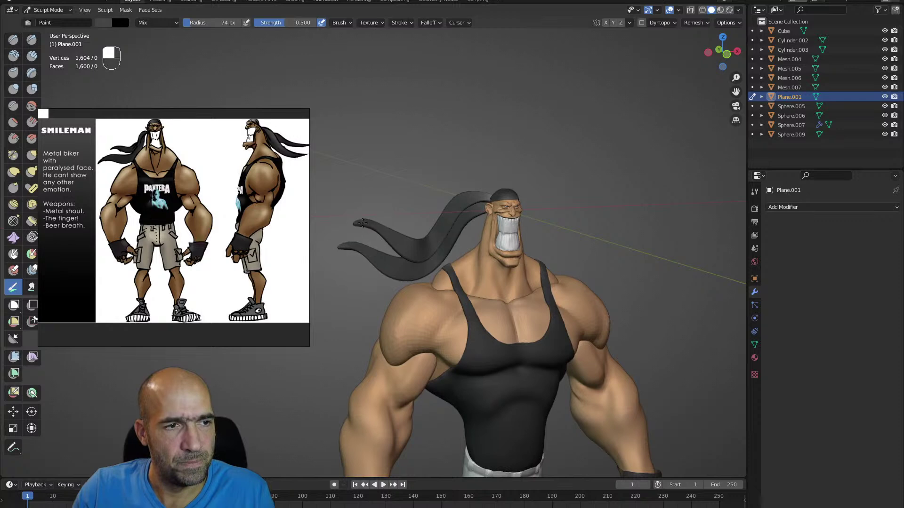
key("g")
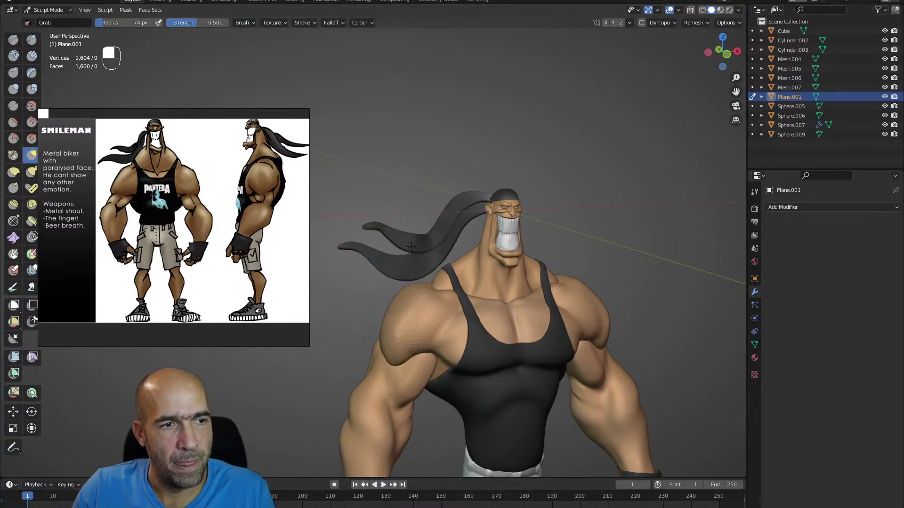
mouse_move(391, 230)
left_mouse_down("ctrl+alt")
mouse_move(406, 242)
mouse_move(375, 238)
left_mouse_up("ctrl+alt")
left_click_drag(335, 267, 343, 271, "shift")
left_click_drag(438, 264, 431, 198, "ctrl+alt")
left_click_drag(482, 254, 453, 227, "alt+shift")
left_click_drag(453, 227, 442, 232, "alt+shift")
left_click_drag(447, 197, 446, 262, "ctrl+alt")
key("g")
mouse_move(451, 219)
left_mouse_down("ctrl+alt")
mouse_move(437, 236)
mouse_move(467, 214)
mouse_move(478, 240)
mouse_move(435, 231)
left_mouse_up("ctrl+alt")
mouse_move(435, 231)
left_mouse_down("ctrl+alt")
mouse_move(466, 241)
mouse_move(482, 260)
mouse_move(491, 254)
mouse_move(526, 173)
left_mouse_up("ctrl+alt")
- Carve lengthwise folds into both bandana tails with the Draw Sharp brush at a 53 px radius
key("1")
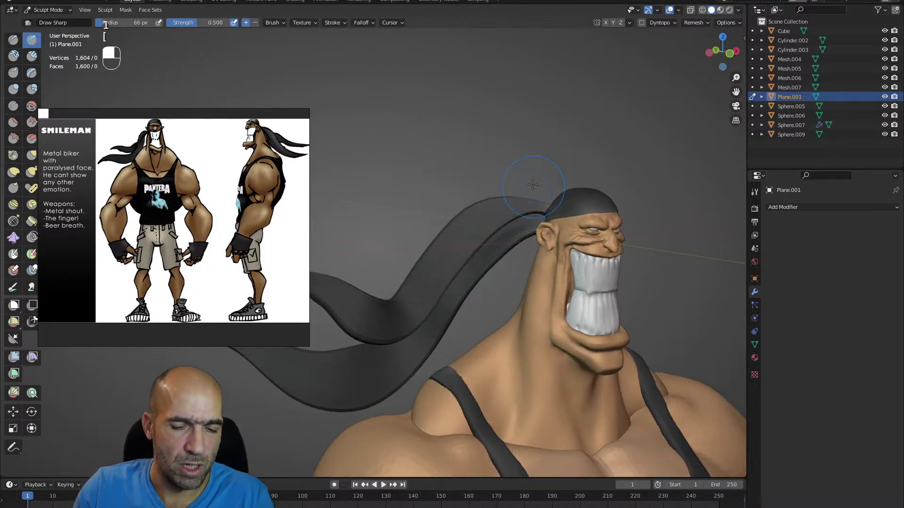
mouse_move(515, 214)
left_mouse_down("alt")
mouse_move(531, 215)
mouse_move(431, 308)
left_mouse_up("alt")
left_click_drag(484, 236, 406, 337)
left_click_drag(442, 275, 377, 323)
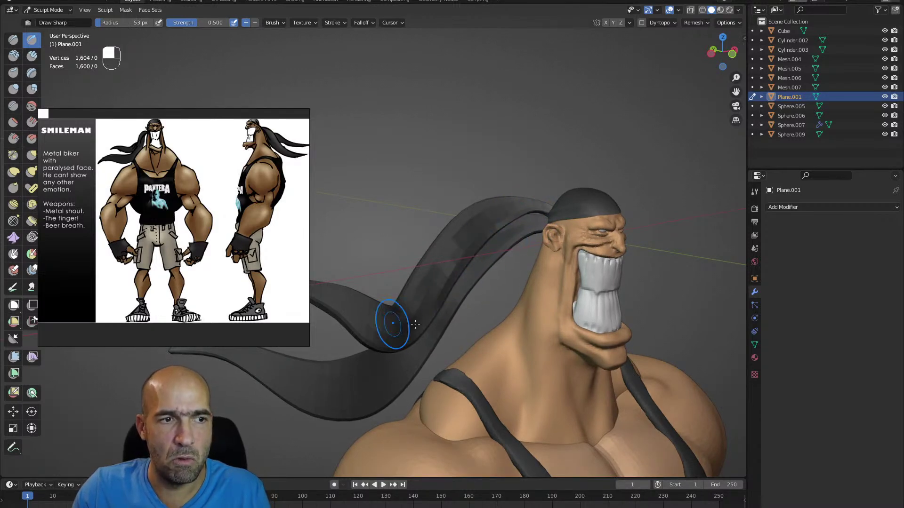
left_click_drag(433, 326, 370, 307, "alt")
left_click_drag(434, 317, 481, 285, "alt")
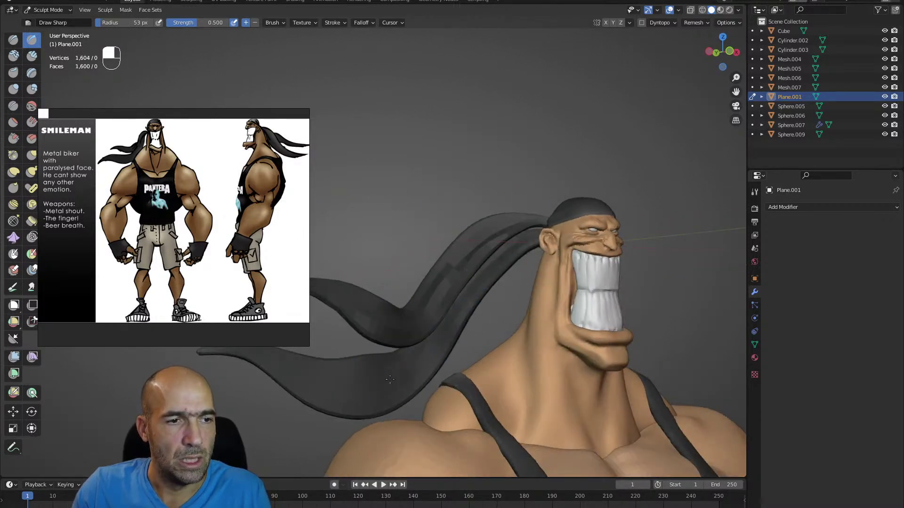
left_click_drag(360, 379, 424, 370, "alt")
mouse_move(424, 369)
left_mouse_down("alt+shift")
mouse_move(495, 341)
mouse_move(506, 322)
mouse_move(487, 312)
left_mouse_up("alt+shift")
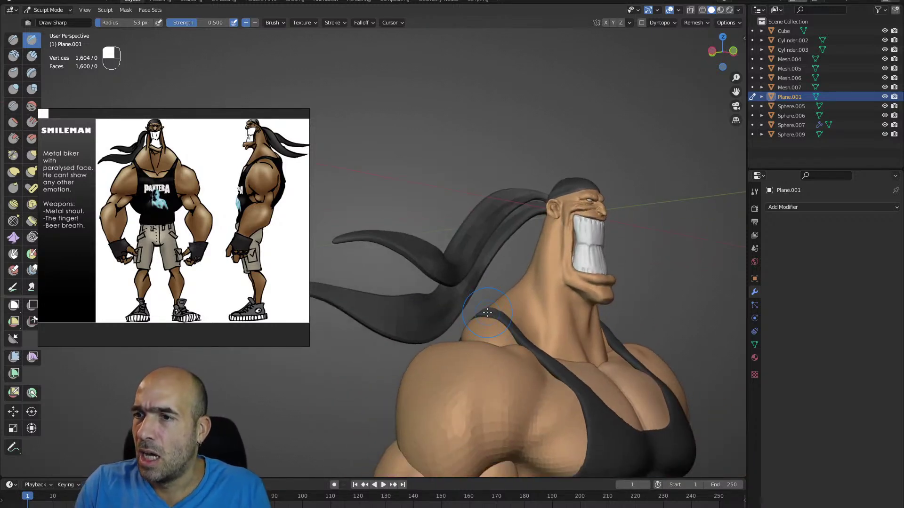
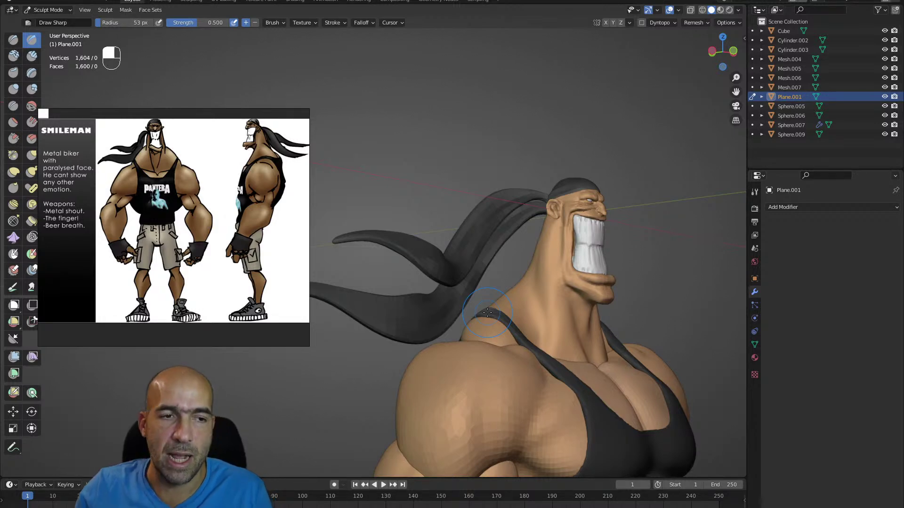
- Switch sculpting to the torso mesh, voxel-remesh it at a finer resolution and smooth its surface
mouse_move(664, 266)
left_mouse_down("alt")
mouse_move(558, 290)
mouse_move(504, 360)
mouse_move(554, 303)
left_mouse_up("alt")
key("alt+q")
key("shift+r")
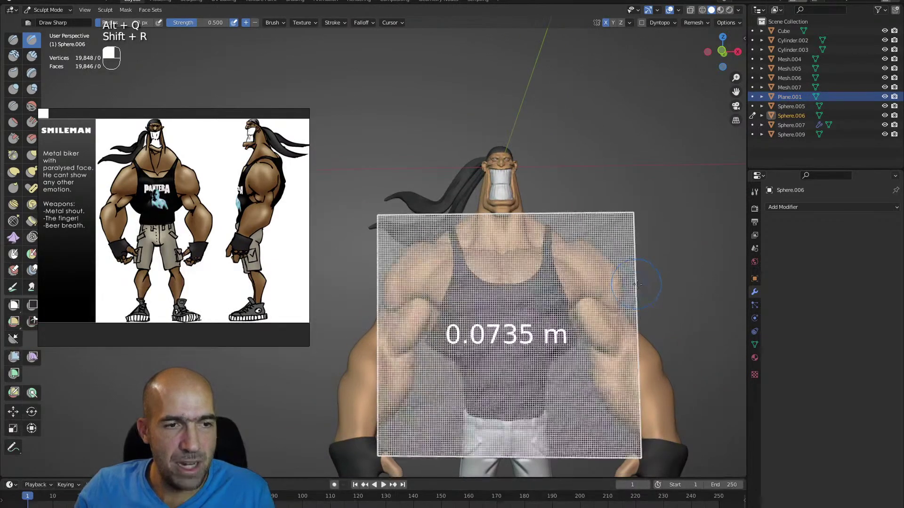
left_click(565, 255)
key("ctrl+r")
mouse_move(565, 255)
left_mouse_down("shift")
mouse_move(597, 311)
mouse_move(556, 252)
mouse_move(559, 305)
left_mouse_up("shift")
mouse_move(489, 262)
left_mouse_down("alt+shift")
mouse_move(505, 247)
mouse_move(512, 264)
mouse_move(524, 247)
mouse_move(463, 302)
mouse_move(489, 295)
left_mouse_up("alt+shift")
left_click_drag(405, 302, 428, 274, "ctrl+alt")
- Switch sculpting to the arm mesh and refine its muscle forms with Draw Sharp and smoothing strokes
key("alt+q")
left_click_drag(432, 312, 402, 316, "alt")
mouse_move(403, 315)
left_mouse_down("ctrl+alt")
mouse_move(419, 299)
mouse_move(426, 360)
mouse_move(405, 400)
mouse_move(408, 383)
left_mouse_up("ctrl+alt")
key("1")
left_click_drag(438, 310, 442, 263, "ctrl+alt")
mouse_move(453, 347)
left_mouse_down("shift")
mouse_move(450, 365)
mouse_move(435, 367)
left_mouse_up("shift")
mouse_move(438, 264)
left_mouse_down("alt")
mouse_move(440, 276)
mouse_move(472, 246)
left_mouse_up("alt")
- Switch to a larger Grab brush and smooth the surface around the upper arm
key("g")
key("bracketright")
left_click_drag(464, 257, 465, 249, "shift")
mouse_move(469, 300)
left_mouse_down("shift")
mouse_move(459, 318)
mouse_move(492, 311)
mouse_move(490, 323)
left_mouse_up("shift")
left_click_drag(433, 299, 451, 295, "alt")
mouse_move(453, 262)
left_mouse_down("ctrl+alt")
mouse_move(428, 250)
mouse_move(414, 217)
left_mouse_up("ctrl+alt")
- Switch sculpting back to the torso mesh and touch up the area behind the shoulder with the Grab brush
key("alt+q")
key("g")
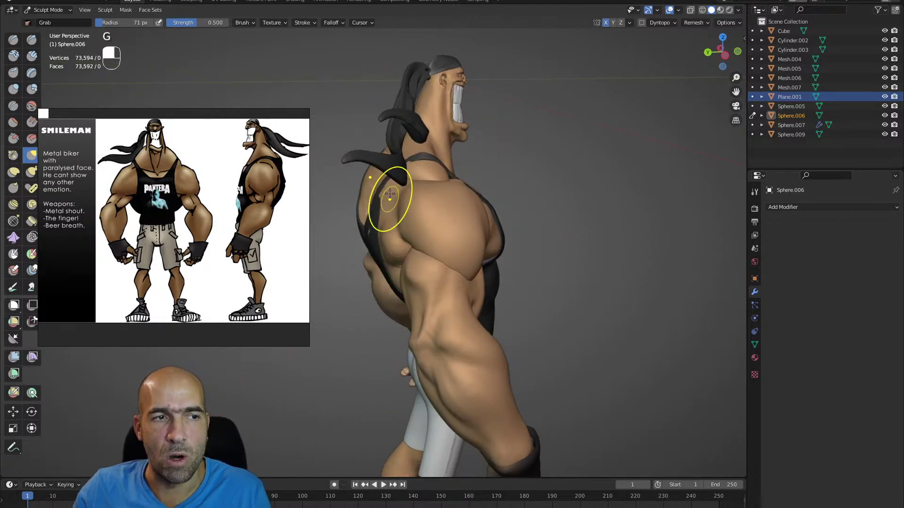
key("shift")
left_click_drag(371, 209, 468, 208, "alt")
key("shift")
left_click_drag(496, 241, 452, 210, "alt")
- Switch sculpting to the arm mesh and examine the arm and legs from the side down to the shoes
key("alt+q")
scroll(483, 221, "up", 2)
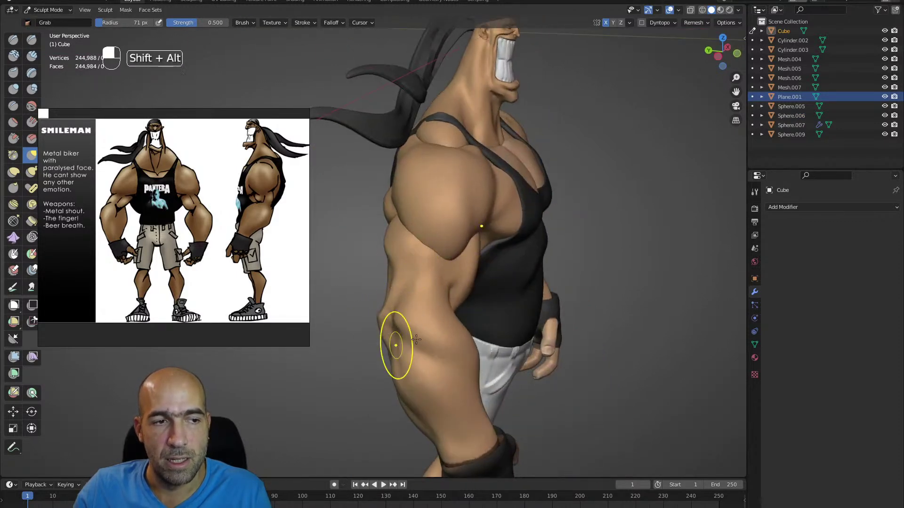
left_click_drag(389, 347, 407, 329, "alt+shift")
mouse_move(393, 273)
left_mouse_down("alt")
mouse_move(420, 256)
mouse_move(388, 333)
mouse_move(411, 349)
mouse_move(354, 324)
mouse_move(423, 311)
left_mouse_up("alt")
left_click_drag(423, 310, 422, 317, "alt")
left_click_drag(452, 363, 444, 299, "alt+shift")
left_click_drag(442, 394, 429, 278, "alt+shift")
mouse_move(428, 278)
left_mouse_down("ctrl+alt")
mouse_move(425, 263)
mouse_move(425, 303)
mouse_move(496, 319)
mouse_move(507, 311)
left_mouse_up("ctrl+alt")
- Switch sculpting to the shoe mesh and paint the shoes light grey with the Paint brush
key("alt+q")
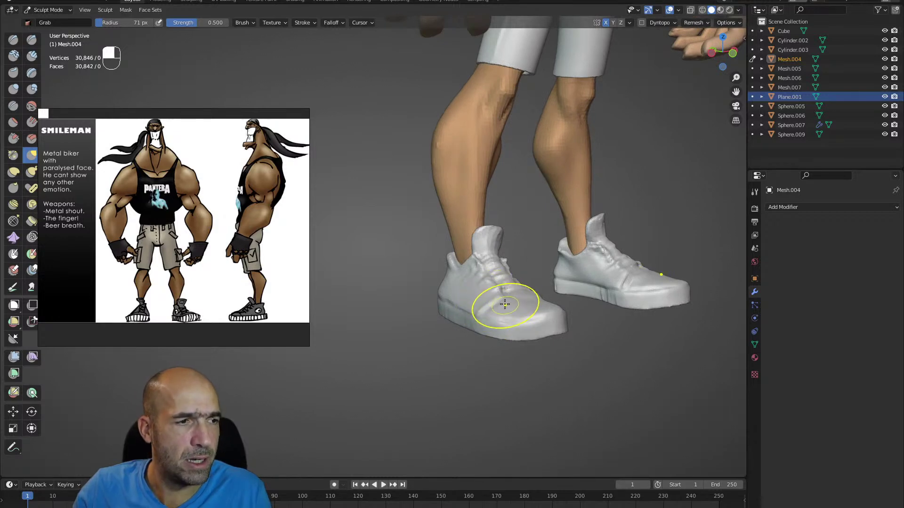
left_click(18, 290)
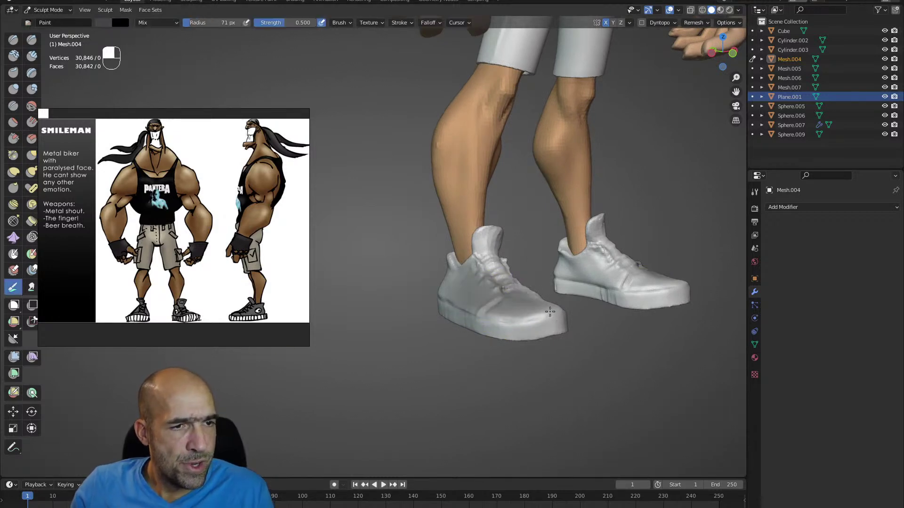
mouse_move(525, 300)
left_mouse_down()
mouse_move(492, 261)
mouse_move(510, 287)
mouse_move(529, 267)
mouse_move(522, 318)
mouse_move(450, 309)
mouse_move(538, 315)
left_mouse_up()
mouse_move(419, 332)
left_mouse_down()
mouse_move(565, 328)
mouse_move(555, 333)
left_mouse_up()
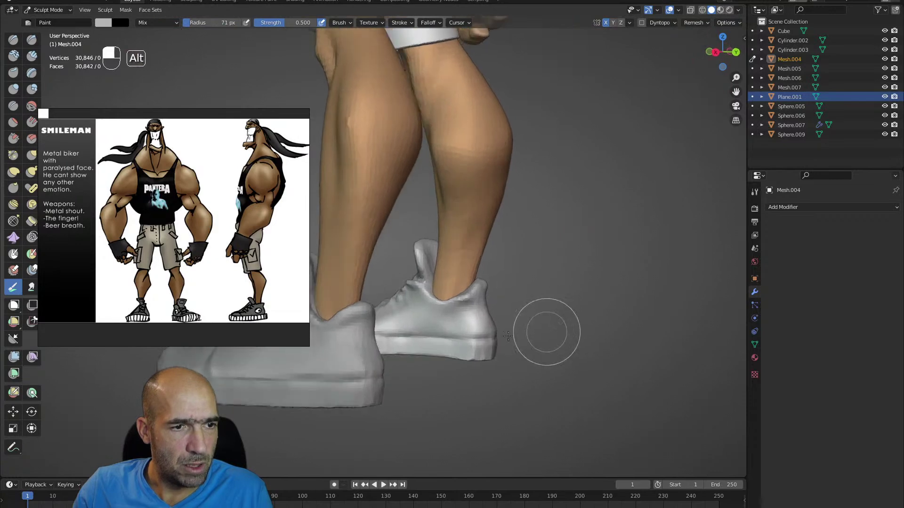
mouse_move(418, 343)
left_mouse_down()
mouse_move(490, 325)
mouse_move(470, 324)
left_mouse_up()
left_click_drag(470, 324, 454, 299, "ctrl+alt")
left_click_drag(369, 366, 459, 311)
- Reduce the Paint brush radius to 50 px and paint the shoe sole white around its side and toe
key("bracketleft")
key("bracketleft")
key("bracketleft")
left_click_drag(452, 371, 502, 365)
mouse_move(572, 366)
left_mouse_down("alt")
mouse_move(457, 375)
mouse_move(629, 371)
left_mouse_up("alt")
mouse_move(542, 381)
left_mouse_down()
mouse_move(668, 373)
mouse_move(560, 379)
left_mouse_up()
mouse_move(575, 377)
left_mouse_down()
mouse_move(636, 378)
mouse_move(535, 385)
mouse_move(518, 359)
left_mouse_up()
mouse_move(676, 367)
left_mouse_down("alt")
mouse_move(565, 375)
mouse_move(583, 374)
mouse_move(578, 360)
left_mouse_up("alt")
left_click_drag(560, 361, 579, 358, "alt")
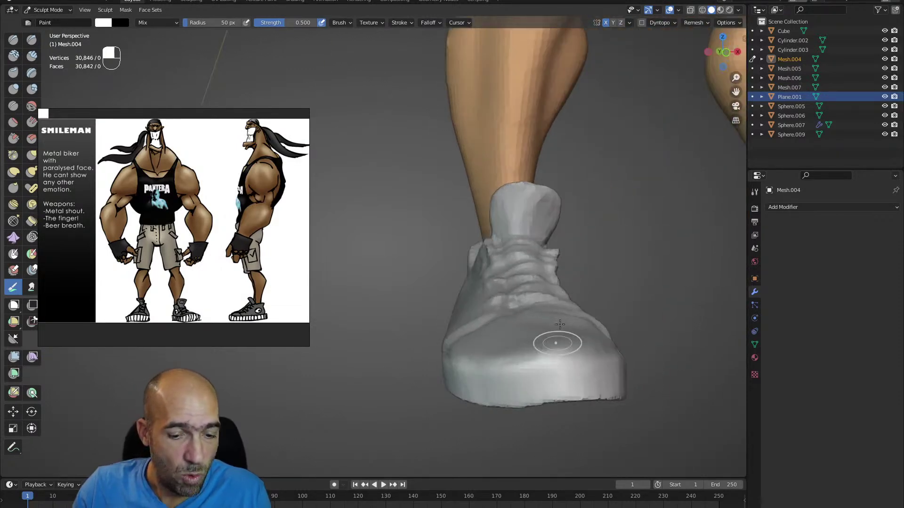
- Reduce the Paint brush radius to 17 px and paint a dark line along the toe seam above the white sole
key("bracketleft")
key("bracketleft")
key("bracketleft")
key("bracketleft")
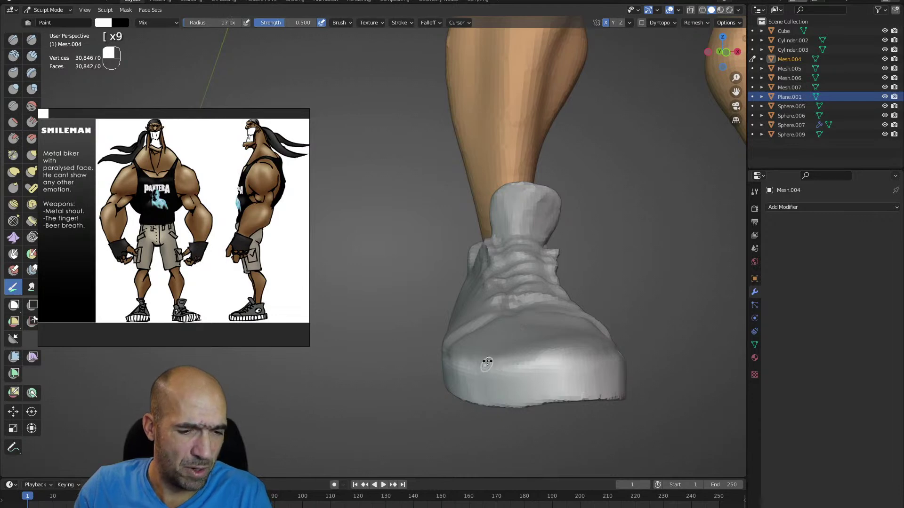
key("1")
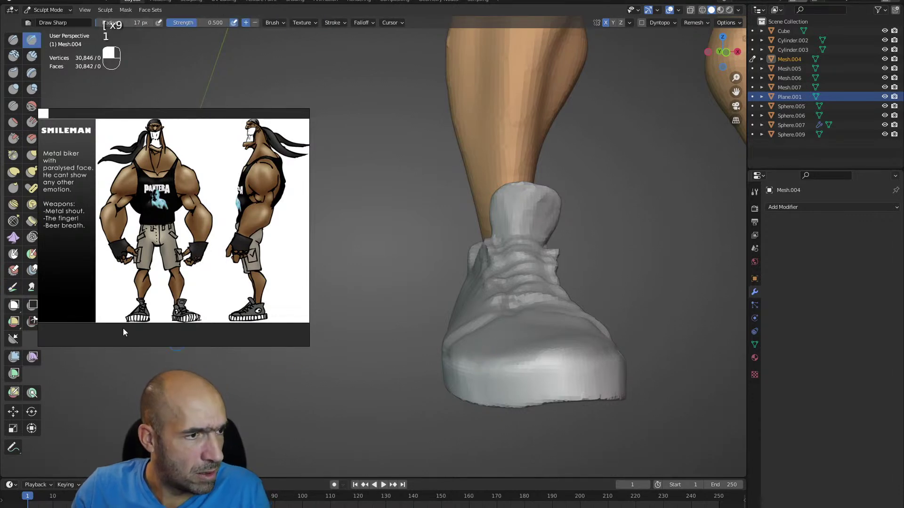
left_click(12, 287)
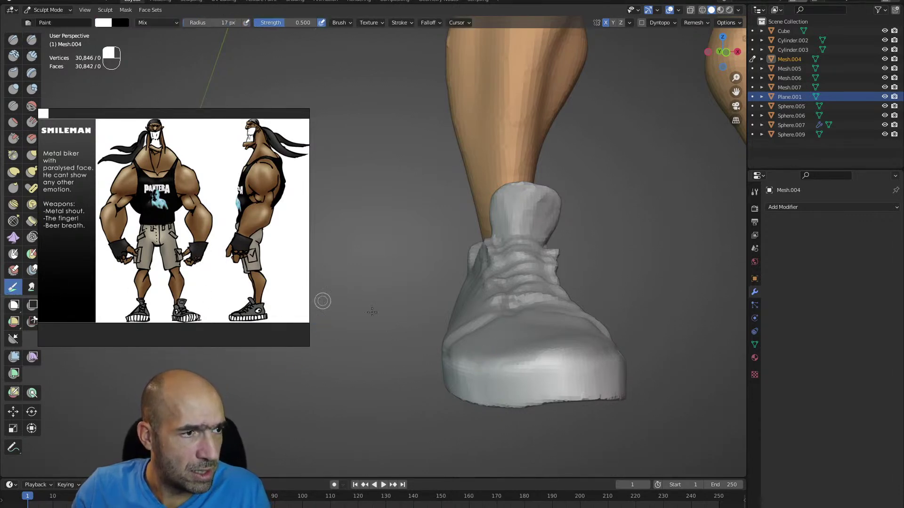
left_click_drag(517, 361, 610, 353, "ctrl")
left_click_drag(470, 360, 457, 359, "ctrl")
left_click_drag(456, 360, 626, 362, "alt")
- Extend the dark seam line along the side of the shoe towards the heel
left_click_drag(374, 339, 537, 347, "ctrl")
left_click_drag(448, 347, 661, 349, "ctrl")
left_click_drag(510, 357, 735, 375, "alt")
left_click_drag(673, 378, 627, 383, "alt+shift")
mouse_move(605, 356)
left_mouse_down("alt+shift")
mouse_move(559, 384)
mouse_move(697, 379)
mouse_move(626, 354)
left_mouse_up("alt+shift")
mouse_move(606, 310)
left_mouse_down("ctrl")
mouse_move(560, 325)
mouse_move(464, 440)
left_mouse_up("ctrl")
left_click_drag(452, 421, 522, 396, "alt")
left_click_drag(450, 351, 493, 338, "alt")
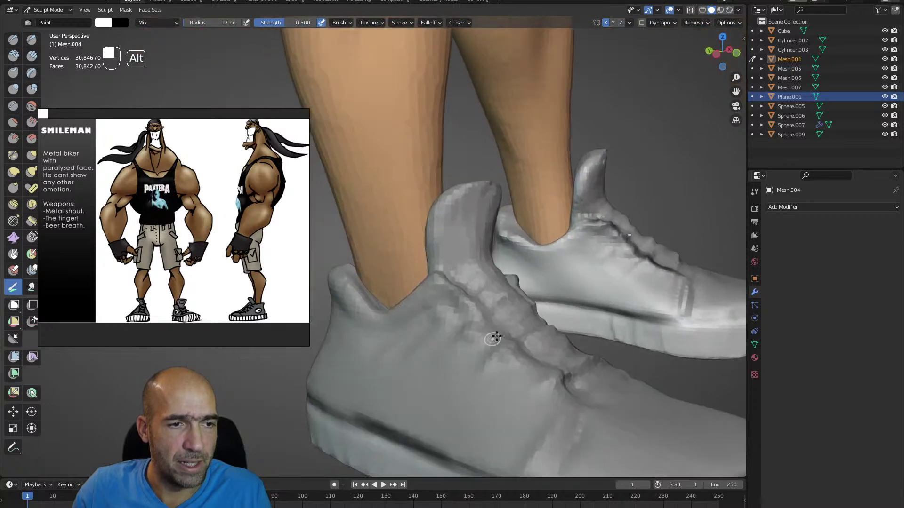
- Shade the creases around the shoe's laces and tongue opening with dark paint strokes
mouse_move(385, 297)
left_mouse_down("ctrl")
mouse_move(433, 277)
mouse_move(567, 393)
left_mouse_up("ctrl")
middle_click_drag(567, 393, 516, 212)
mouse_move(517, 212)
left_mouse_down("ctrl")
mouse_move(584, 300)
mouse_move(572, 372)
left_mouse_up("ctrl")
mouse_move(471, 281)
left_mouse_down("ctrl")
mouse_move(557, 306)
mouse_move(464, 324)
mouse_move(560, 348)
mouse_move(538, 347)
mouse_move(565, 377)
mouse_move(499, 391)
mouse_move(522, 396)
mouse_move(466, 349)
mouse_move(475, 328)
mouse_move(503, 355)
left_mouse_up("ctrl")
left_click_drag(523, 323, 523, 360, "ctrl")
left_click_drag(575, 344, 529, 341, "alt")
- Darken the seam above the sole around the toe and paint the first dark stripes on the sole's tip
mouse_move(542, 313)
left_mouse_down("ctrl")
mouse_move(538, 363)
mouse_move(580, 318)
mouse_move(697, 331)
left_mouse_up("ctrl")
left_click_drag(659, 290, 681, 333, "ctrl")
left_click_drag(429, 332, 570, 336, "alt")
mouse_move(618, 312)
left_mouse_down("ctrl")
mouse_move(594, 366)
mouse_move(602, 350)
left_mouse_up("ctrl")
left_click_drag(474, 269, 432, 298, "alt")
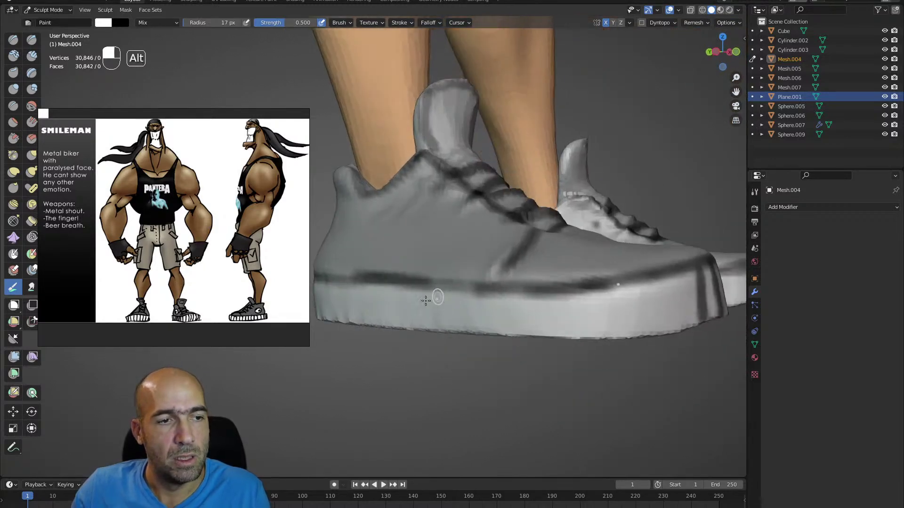
- Paint evenly spaced dark vertical stripes along one side of the white sole, from toe towards heel
left_click_drag(678, 276, 681, 337, "ctrl")
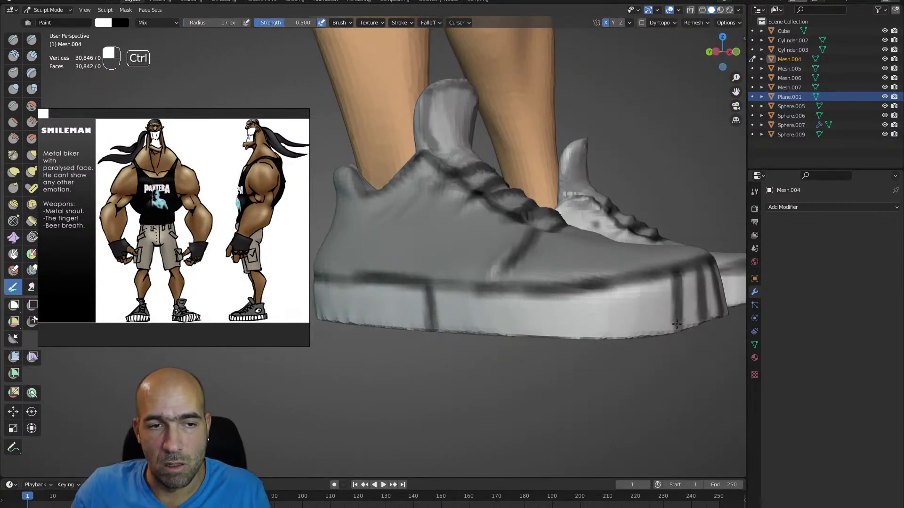
mouse_move(652, 279)
left_mouse_down("ctrl")
mouse_move(649, 336)
mouse_move(625, 338)
left_mouse_up("ctrl")
left_click_drag(622, 282, 622, 339, "ctrl")
mouse_move(596, 288)
left_mouse_down("ctrl")
mouse_move(594, 348)
mouse_move(586, 339)
left_mouse_up("ctrl")
left_click_drag(570, 286, 565, 350, "ctrl")
left_click_drag(537, 291, 533, 348, "ctrl")
left_click_drag(494, 290, 491, 355, "ctrl")
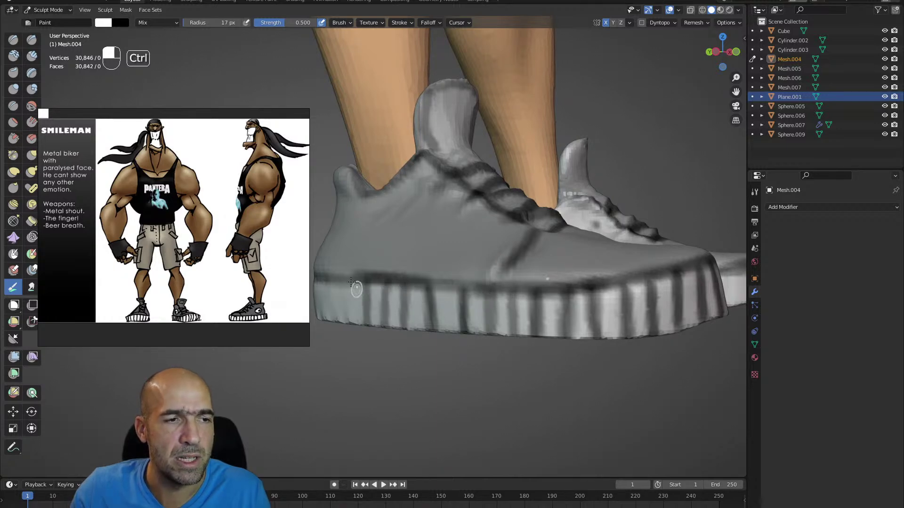
- Paint matching dark vertical stripes along the opposite side of the sole up to the heel
middle_click_drag(361, 329, 332, 322)
left_click_drag(332, 322, 399, 319, "alt+shift")
left_click_drag(373, 271, 365, 336, "ctrl")
left_click_drag(401, 283, 395, 341, "ctrl")
mouse_move(403, 278)
left_mouse_down("ctrl")
mouse_move(390, 347)
mouse_move(420, 347)
left_mouse_up("ctrl")
left_click_drag(462, 289, 459, 348, "ctrl")
mouse_move(488, 291)
left_mouse_down("ctrl")
mouse_move(483, 351)
mouse_move(505, 346)
left_mouse_up("ctrl")
left_click_drag(527, 289, 528, 343, "ctrl")
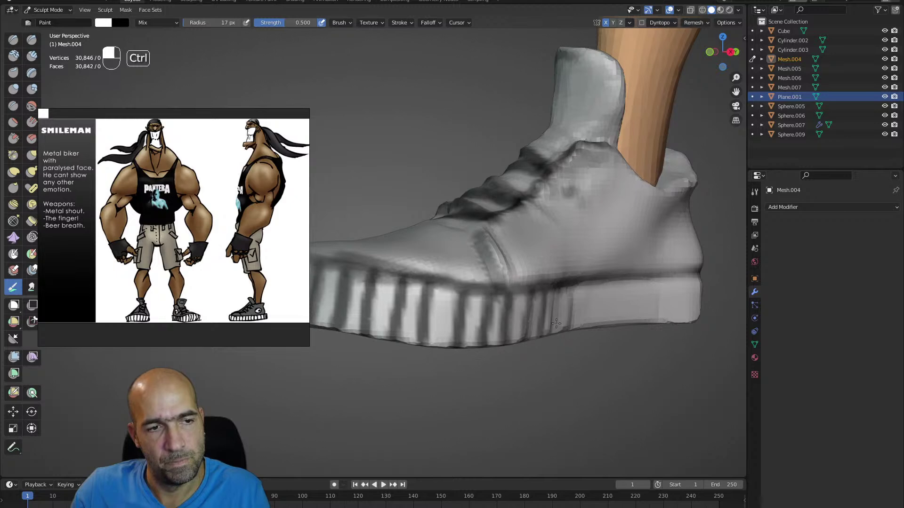
left_click_drag(661, 276, 658, 322, "ctrl")
mouse_move(678, 276)
left_mouse_down("ctrl")
mouse_move(675, 323)
mouse_move(697, 308)
left_mouse_up("ctrl")
- Switch sculpting from the shoe to the upper-body mesh and enlarge the Grab brush to a 91 px radius
left_click_drag(626, 263, 669, 295, "ctrl+alt")
left_click_drag(565, 278, 626, 283, "alt")
left_click_drag(556, 236, 551, 351, "ctrl+alt")
left_click_drag(572, 283, 548, 266, "alt")
left_click_drag(549, 266, 546, 304, "alt+shift")
left_click_drag(547, 304, 528, 358, "alt")
left_click_drag(512, 253, 440, 244, "ctrl+alt")
key("alt+q")
key("g")
key("bracketright")
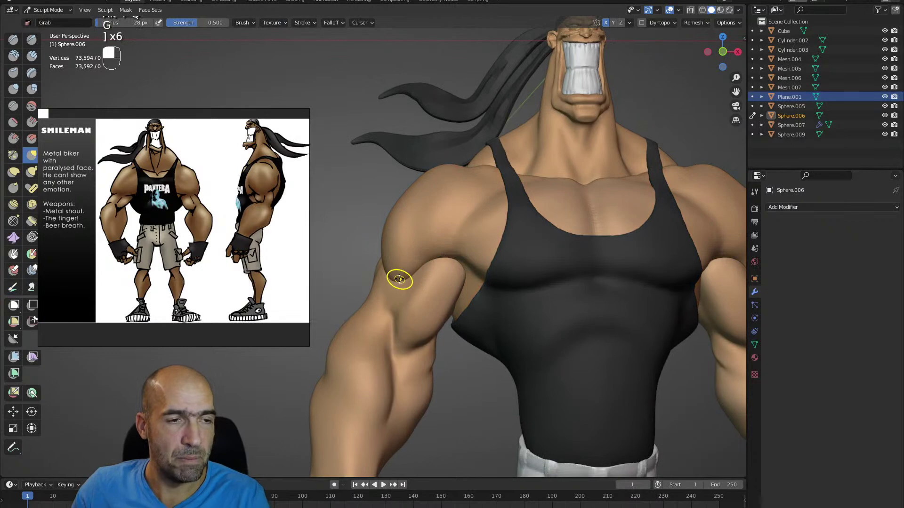
- Switch sculpting to the head mesh, reduce its voxel size and remesh it at a higher density
mouse_move(411, 275)
left_mouse_down("alt")
mouse_move(392, 292)
mouse_move(403, 278)
mouse_move(388, 273)
mouse_move(386, 324)
left_mouse_up("alt")
left_click_drag(395, 311, 459, 265, "ctrl+alt")
left_click_drag(546, 217, 499, 272, "alt+shift")
mouse_move(499, 273)
left_mouse_down("ctrl+alt")
mouse_move(514, 276)
mouse_move(468, 276)
mouse_move(499, 263)
left_mouse_up("ctrl+alt")
key("alt+q")
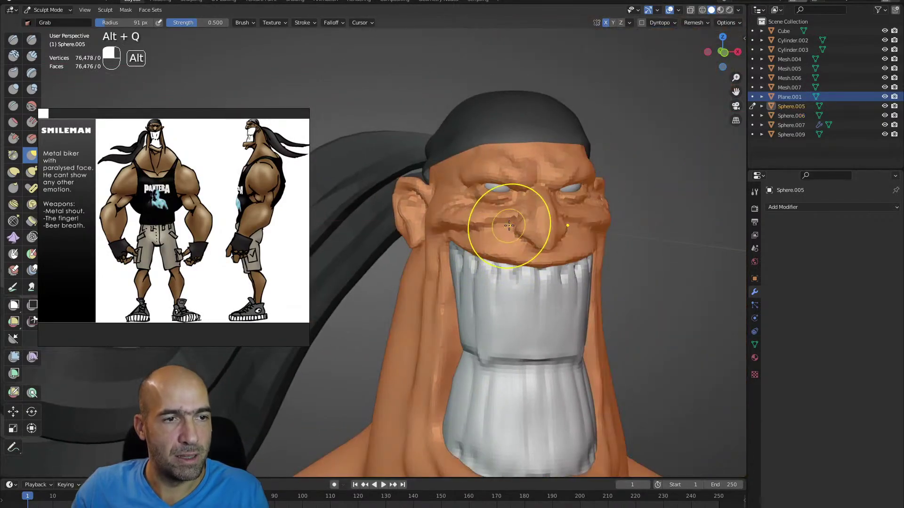
key("shift+r")
left_click(524, 240)
key("shift+r")
left_click(523, 242)
key("ctrl+r")
- Smooth the cheek, lower the head's voxel size further and remesh it for fine facial detail
left_click_drag(539, 212, 588, 219, "shift")
key("shift+r")
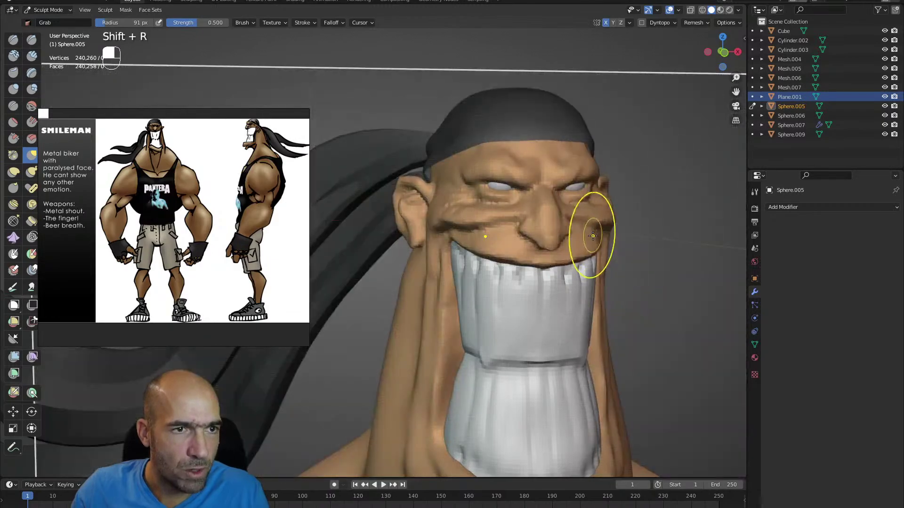
left_click(593, 241)
scroll(620, 203, "down", 3)
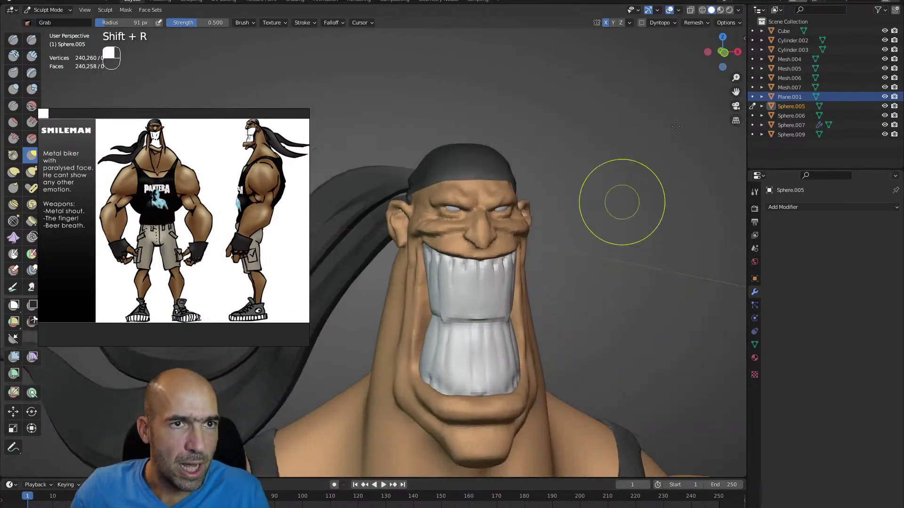
left_click(700, 22)
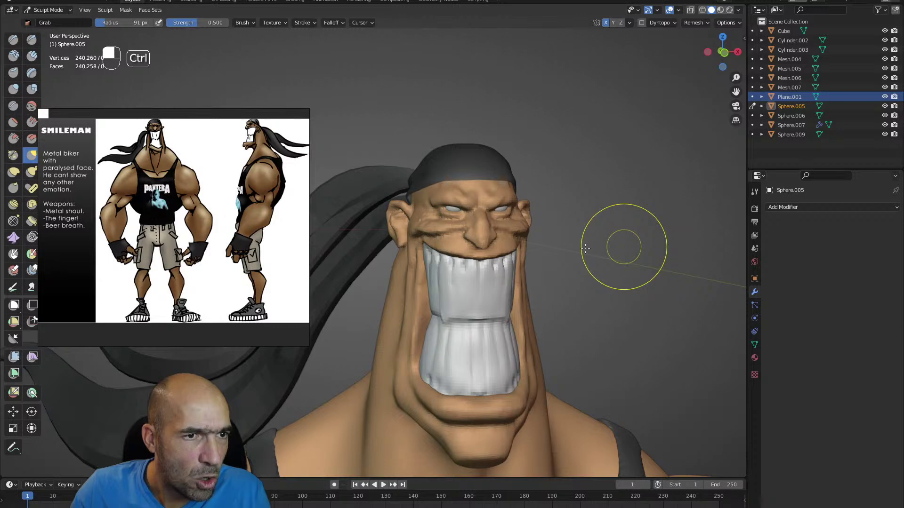
left_click_drag(561, 251, 545, 239, "alt")
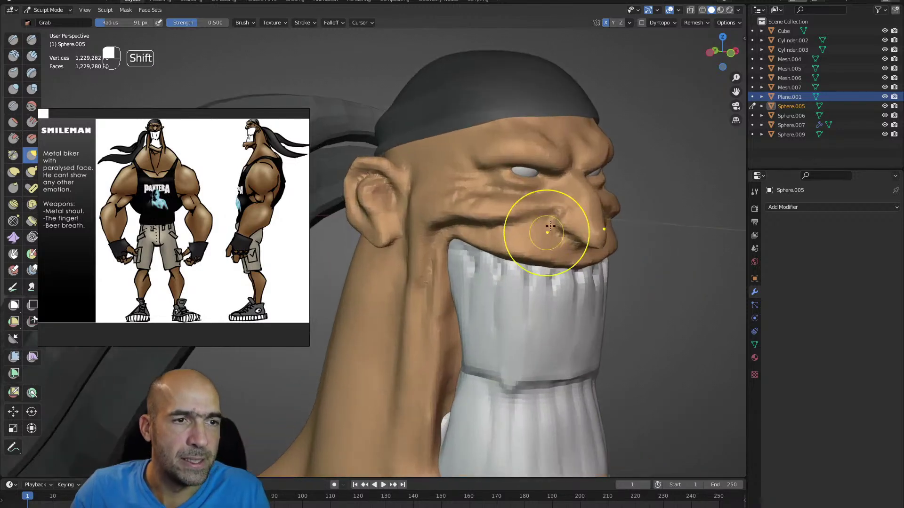
- Smooth the inner ear and sharpen the forms around the nose with Draw Sharp at a 91 px radius
mouse_move(369, 198)
left_mouse_down("shift")
mouse_move(370, 181)
mouse_move(377, 197)
left_mouse_up("shift")
mouse_move(414, 244)
left_mouse_down("alt")
mouse_move(466, 236)
mouse_move(517, 207)
left_mouse_up("alt")
key("1")
mouse_move(620, 210)
left_mouse_down()
mouse_move(615, 151)
mouse_move(548, 126)
mouse_move(517, 208)
mouse_move(563, 245)
left_mouse_up()
mouse_move(587, 188)
left_mouse_down("ctrl")
mouse_move(574, 171)
mouse_move(601, 178)
mouse_move(606, 196)
mouse_move(635, 166)
mouse_move(610, 219)
mouse_move(618, 275)
mouse_move(621, 264)
mouse_move(616, 252)
mouse_move(608, 271)
left_mouse_up("ctrl")
left_click_drag(682, 315, 605, 265, "alt+shift")
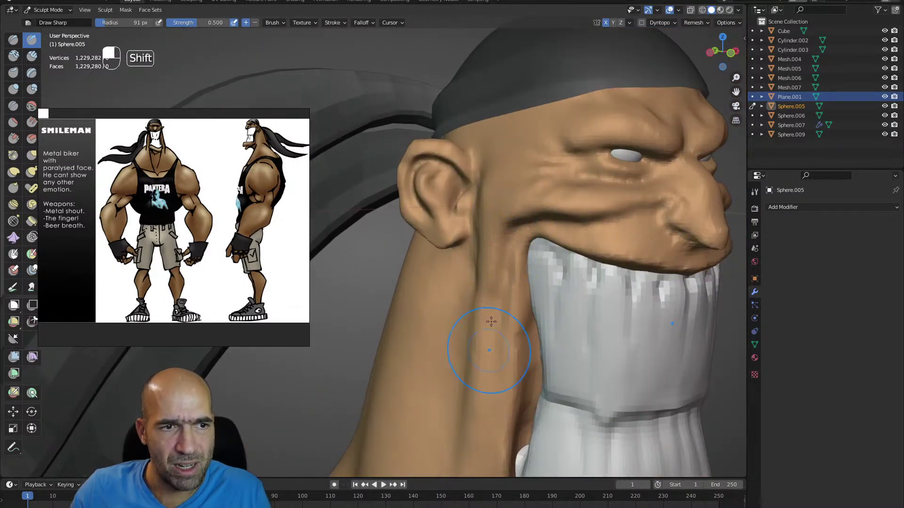
left_click_drag(532, 329, 503, 310, "alt+shift")
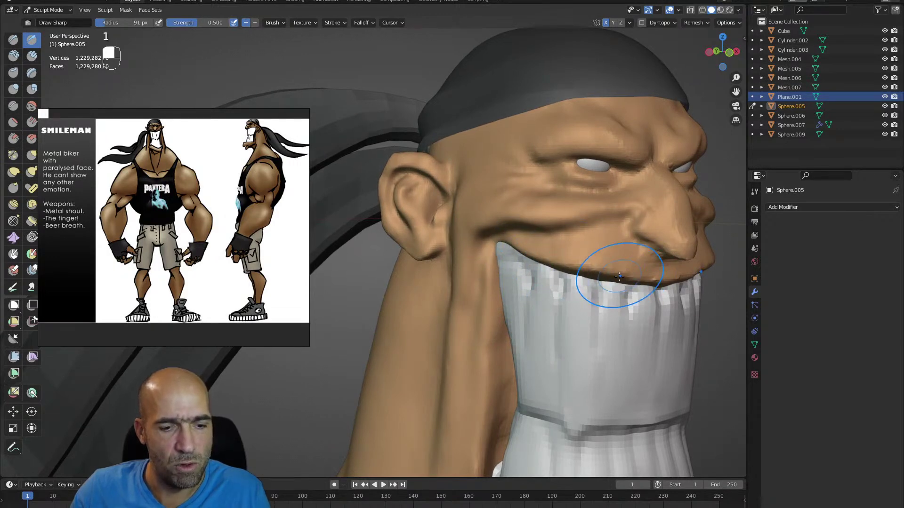
- Flatten the cheek above the upper lip with the Scrape/Peaks brush at a 64 px radius
key("3")
key("bracketleft")
key("bracketleft")
key("bracketleft")
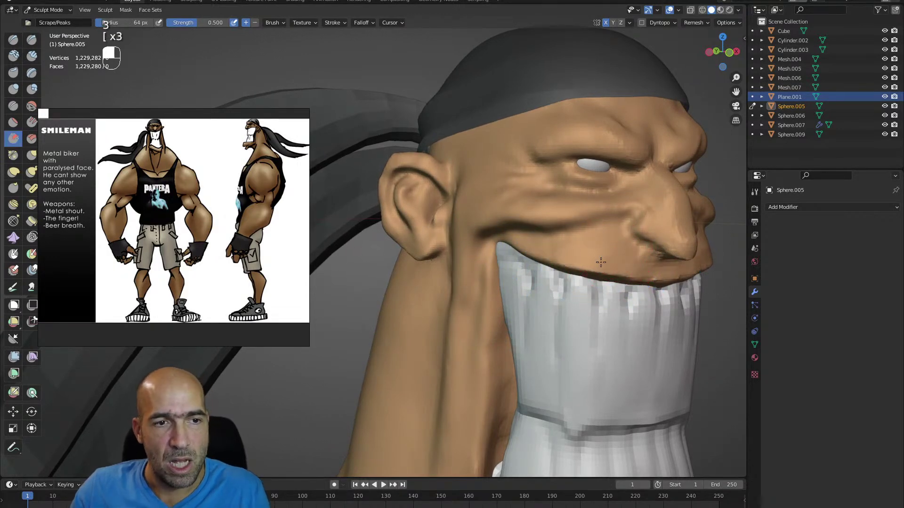
left_click_drag(554, 246, 547, 250)
mouse_move(637, 237)
left_mouse_down("alt")
mouse_move(611, 249)
mouse_move(582, 240)
mouse_move(492, 256)
left_mouse_up("alt")
- Define the long cheek fold with the Draw Sharp brush and smooth the skin beside it
key("1")
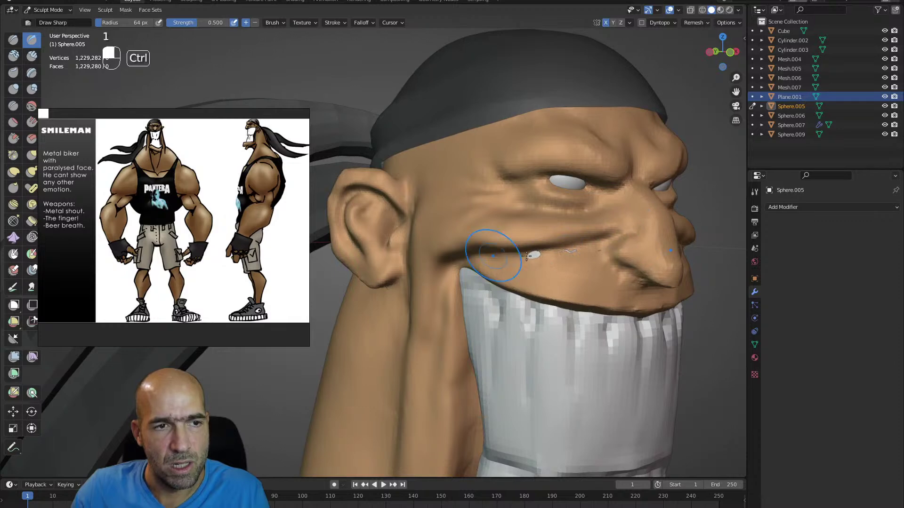
mouse_move(594, 250)
left_mouse_down("alt")
mouse_move(467, 275)
mouse_move(513, 263)
mouse_move(455, 257)
left_mouse_up("alt")
mouse_move(389, 286)
left_mouse_down("ctrl")
mouse_move(444, 297)
mouse_move(455, 281)
left_mouse_up("ctrl")
left_click_drag(510, 250, 538, 250, "shift")
left_click_drag(616, 254, 504, 286, "alt+shift")
left_click_drag(505, 287, 487, 297, "alt")
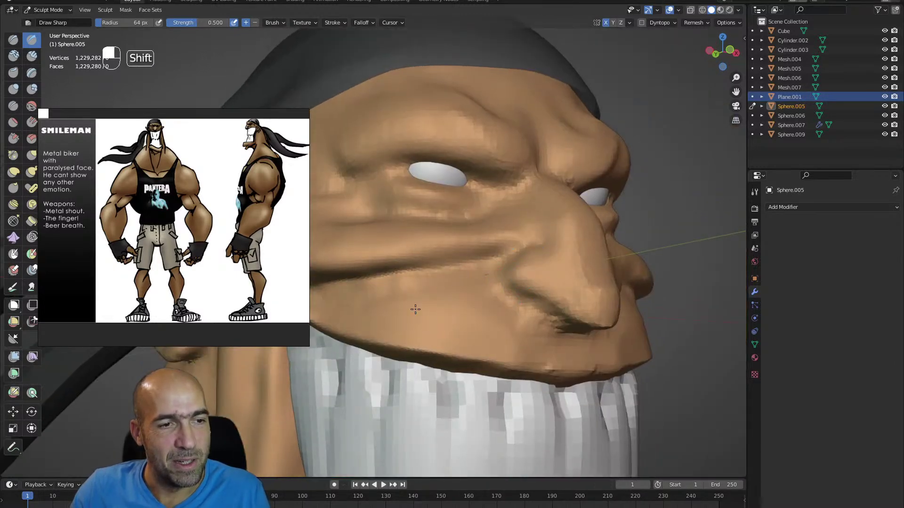
- Smooth the cheek surface beside the nostril and below the fold
left_click_drag(558, 353, 465, 256, "alt+shift")
left_click_drag(465, 257, 517, 261, "alt")
left_click_drag(517, 260, 527, 266, "shift")
left_click_drag(471, 223, 487, 230, "alt")
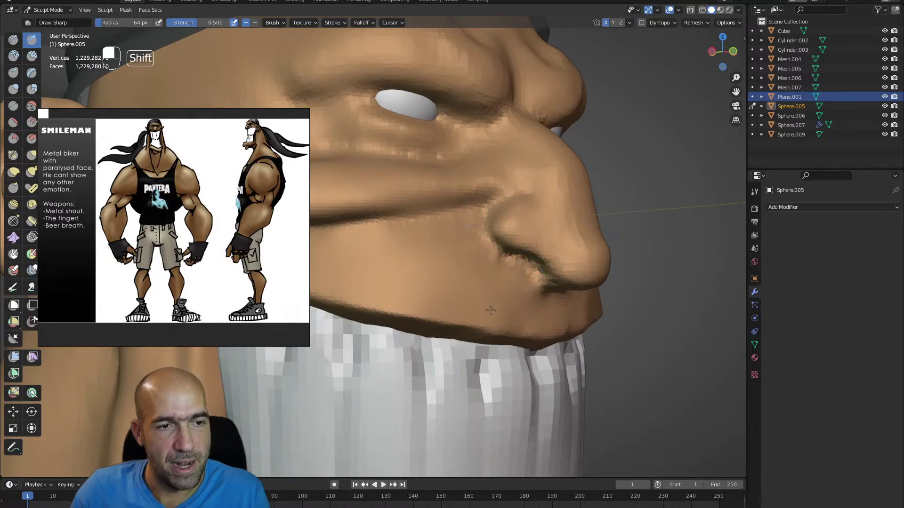
- Adjust the shape of the nose area with an enlarged Grab brush
mouse_move(523, 278)
left_mouse_down("alt+shift")
mouse_move(541, 327)
mouse_move(492, 289)
mouse_move(499, 277)
mouse_move(493, 304)
mouse_move(473, 287)
mouse_move(493, 269)
mouse_move(479, 263)
mouse_move(491, 261)
mouse_move(520, 318)
left_mouse_up("alt+shift")
key("g")
key("bracketright")
key("bracketright")
key("bracketright")
key("bracketright")
key("bracketright")
mouse_move(521, 318)
left_mouse_down("ctrl+alt")
mouse_move(512, 292)
mouse_move(512, 325)
left_mouse_up("ctrl+alt")
- Define the crease above the nostril wing with the Draw Sharp brush at a 67 px radius
key("1")
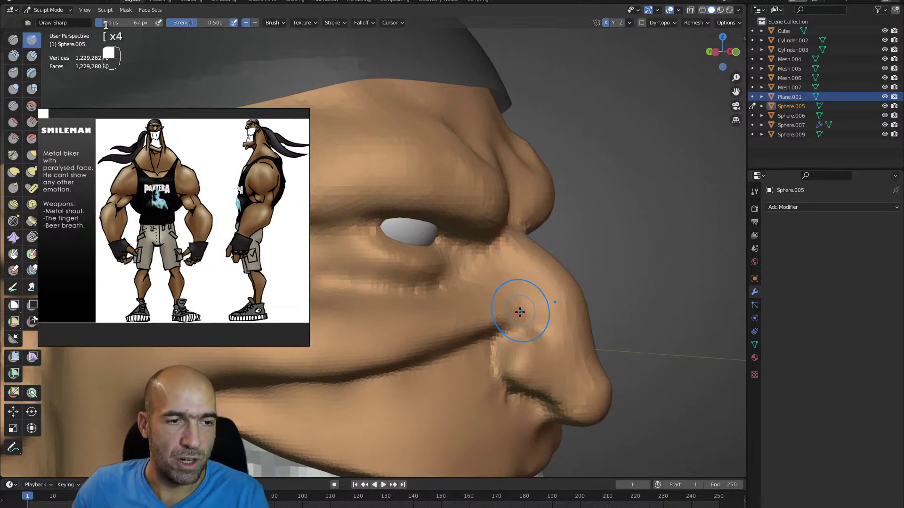
key("2")
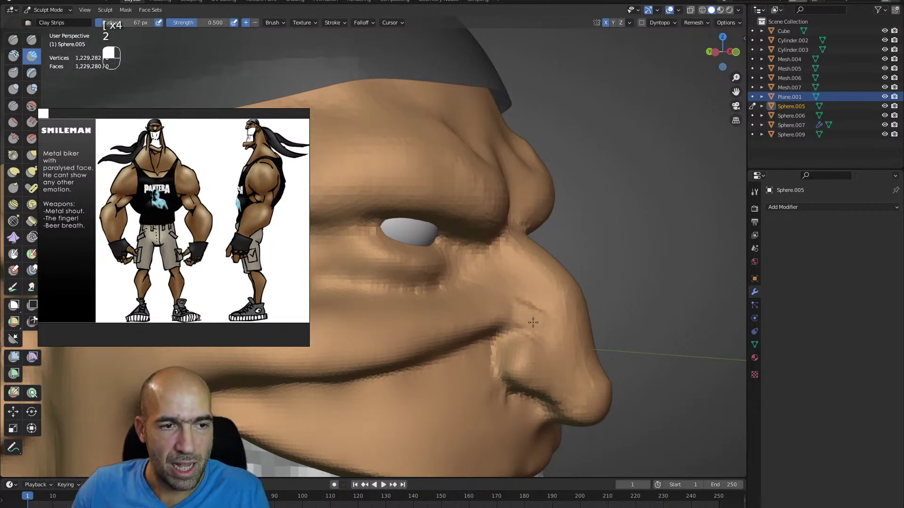
key("1")
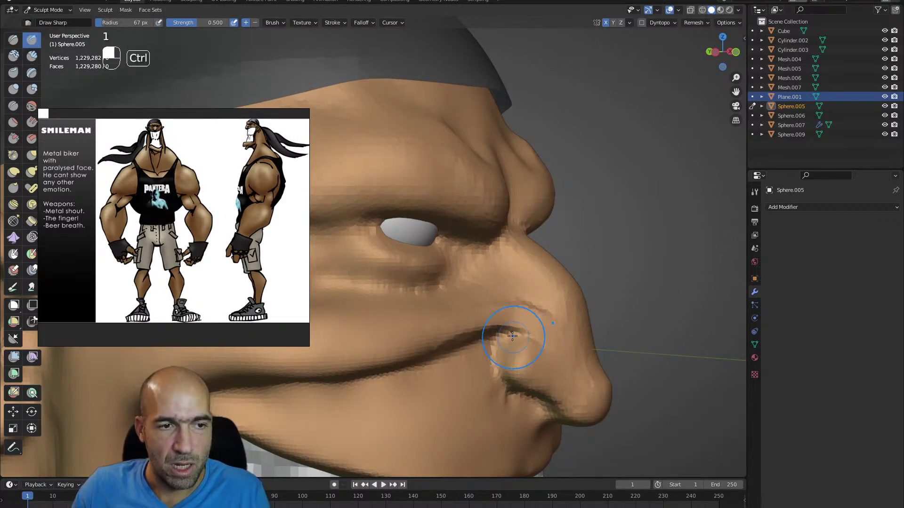
mouse_move(536, 335)
left_mouse_down("ctrl")
mouse_move(552, 348)
mouse_move(514, 351)
mouse_move(457, 317)
left_mouse_up("ctrl")
mouse_move(551, 331)
left_mouse_down("alt+shift")
mouse_move(557, 325)
mouse_move(552, 339)
mouse_move(549, 323)
mouse_move(524, 311)
mouse_move(519, 283)
mouse_move(534, 262)
mouse_move(506, 265)
mouse_move(506, 288)
left_mouse_up("alt+shift")
- Add wrinkles to the bag under the eye with the Draw Sharp brush at a 38 px radius
mouse_move(363, 301)
left_mouse_down()
mouse_move(395, 316)
mouse_move(499, 321)
mouse_move(491, 329)
mouse_move(452, 323)
mouse_move(567, 291)
left_mouse_up()
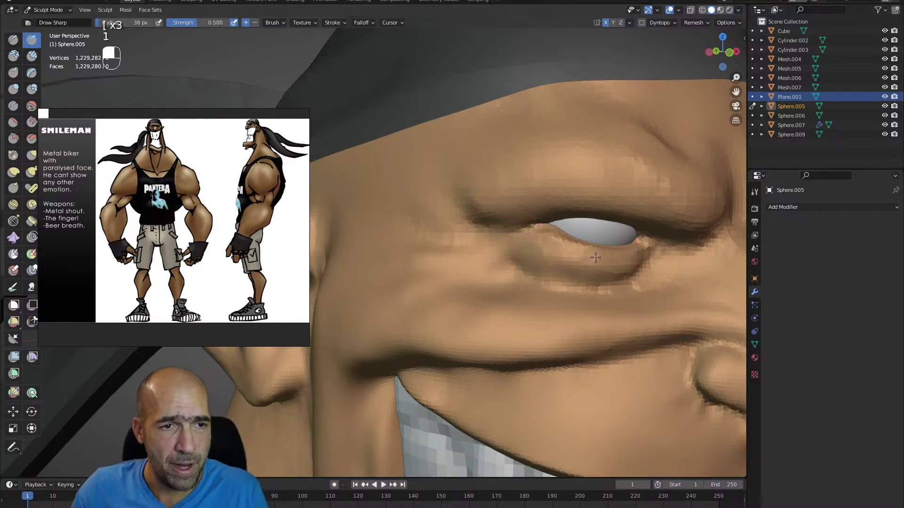
left_click_drag(608, 265, 540, 246, "ctrl")
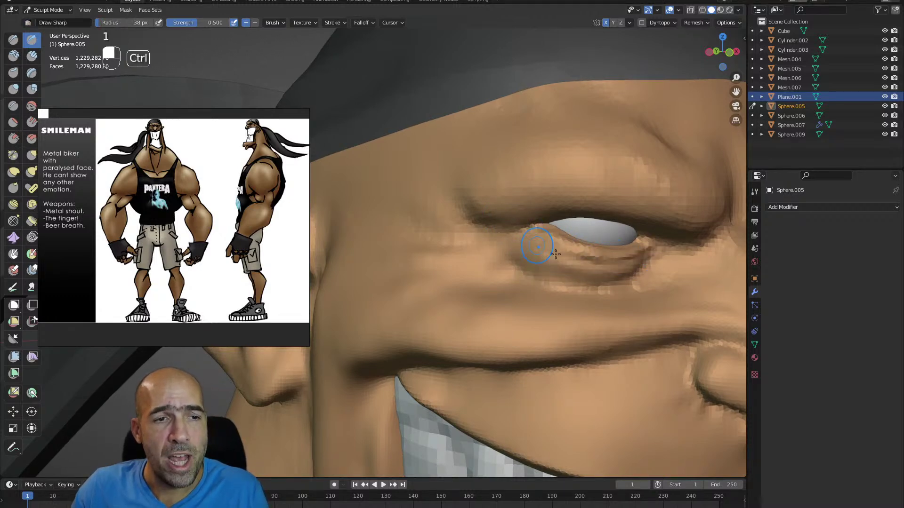
left_click_drag(554, 276, 592, 273, "ctrl")
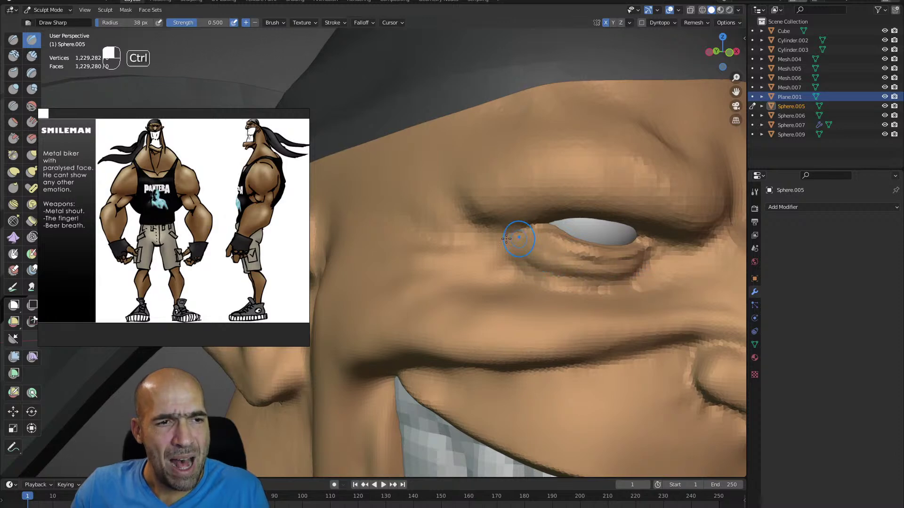
- Sculpt crow's-feet wrinkles fanning out from the outer corner of the eye
left_click_drag(513, 234, 430, 230, "ctrl")
left_click_drag(487, 240, 517, 242)
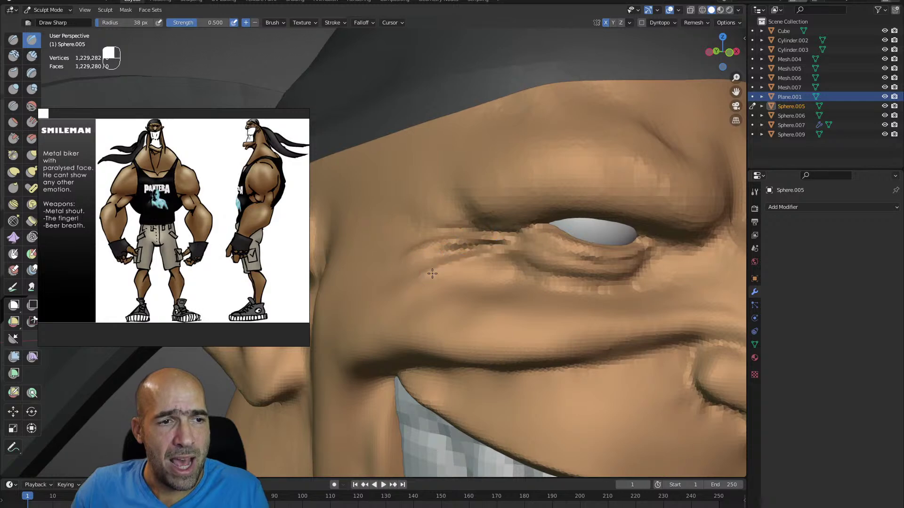
left_click_drag(486, 287, 463, 209, "ctrl+alt")
left_click_drag(463, 209, 462, 268, "alt+shift")
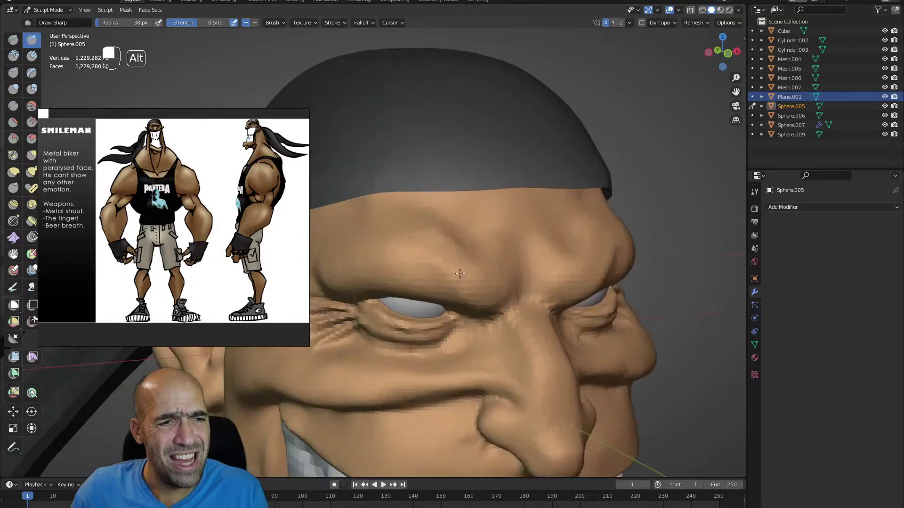
- Build up the frown wrinkles between the eyebrows with the Clay Strips brush and smooth the nose bridge
middle_click_drag(462, 267, 401, 259)
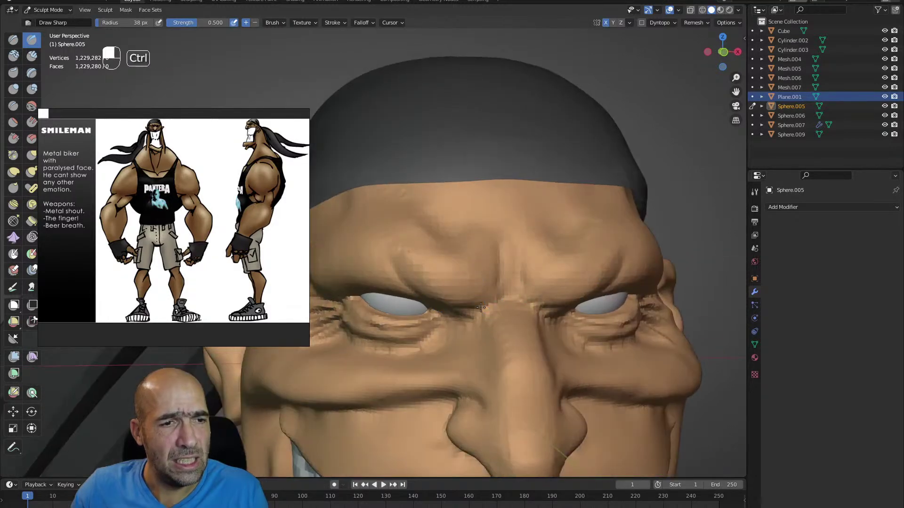
key("2")
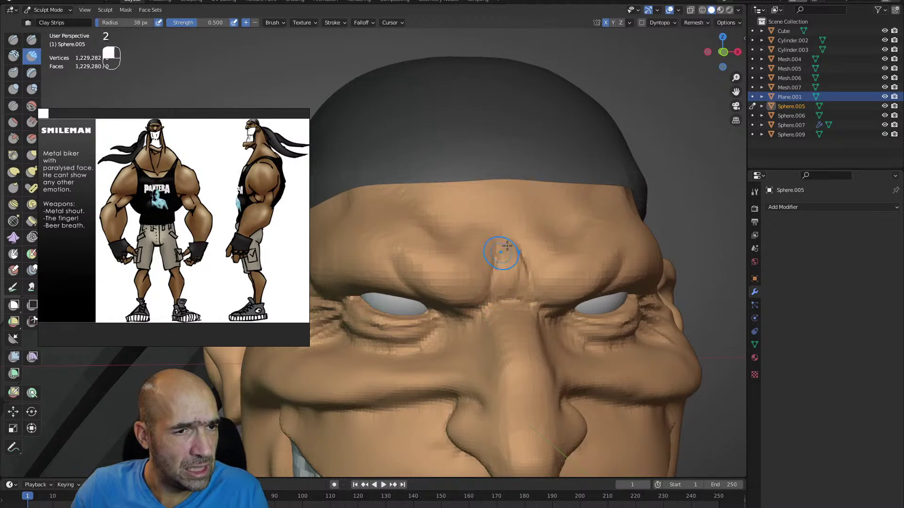
left_click_drag(524, 386, 518, 315, "alt+shift")
mouse_move(518, 292)
left_mouse_down("ctrl+alt")
mouse_move(523, 335)
mouse_move(565, 338)
mouse_move(520, 313)
left_mouse_up("ctrl+alt")
left_click_drag(520, 313, 536, 315, "alt")
left_click_drag(512, 310, 509, 325, "shift")
middle_click_drag(481, 304, 448, 288)
- Reshape the nostril wing with the Grab brush at a 102 px radius
key("g")
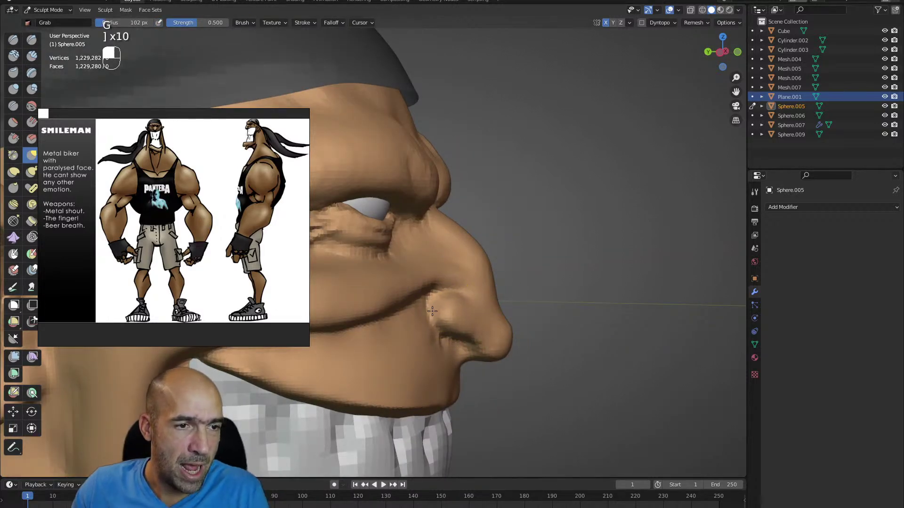
mouse_move(437, 314)
middle_mouse_down()
mouse_move(429, 335)
mouse_move(411, 289)
middle_mouse_up()
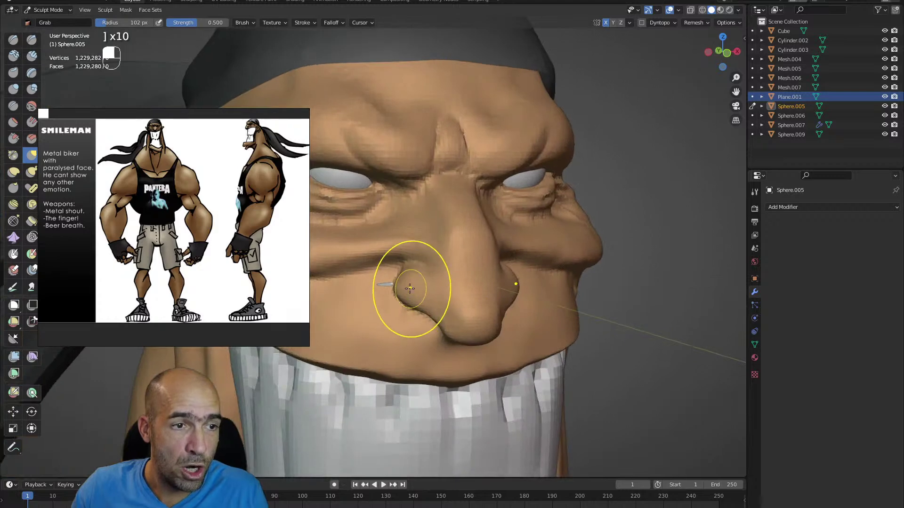
mouse_move(394, 297)
left_mouse_down("alt")
mouse_move(377, 301)
mouse_move(393, 297)
mouse_move(452, 374)
mouse_move(470, 267)
left_mouse_up("alt")
mouse_move(451, 250)
middle_mouse_down()
mouse_move(477, 286)
mouse_move(476, 320)
middle_mouse_up()
- Carve the nostril on the underside of the nose with the Draw Sharp brush at a 102 px radius
key("1")
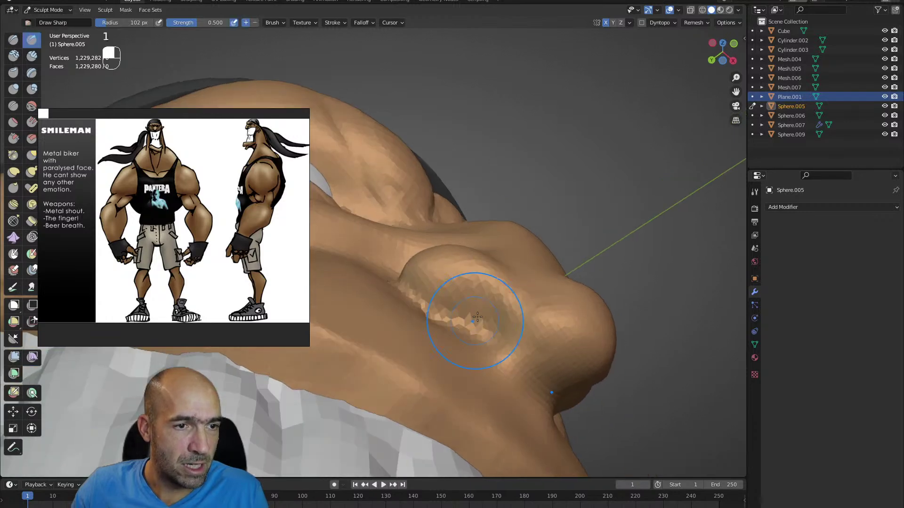
mouse_move(502, 333)
left_mouse_down("alt")
mouse_move(498, 364)
mouse_move(457, 311)
left_mouse_up("alt")
mouse_move(517, 361)
left_mouse_down("alt")
mouse_move(527, 416)
mouse_move(511, 384)
mouse_move(484, 389)
mouse_move(487, 353)
left_mouse_up("alt")
mouse_move(487, 353)
left_mouse_down("alt")
mouse_move(499, 367)
mouse_move(515, 363)
left_mouse_up("alt")
- Flatten the sides of the nose with the Scrape/Peaks brush at an 81 px radius
key("3")
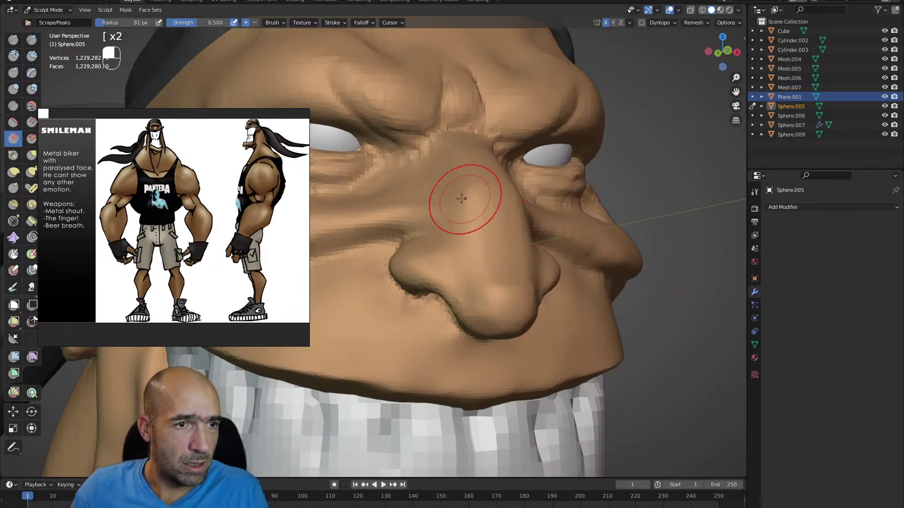
mouse_move(463, 181)
left_mouse_down("ctrl+alt")
mouse_move(474, 202)
mouse_move(428, 253)
mouse_move(434, 202)
left_mouse_up("ctrl+alt")
- Define the forehead folds above the eyebrows with the Clay Strips and Draw Sharp brushes at an 81 px radius
key("2")
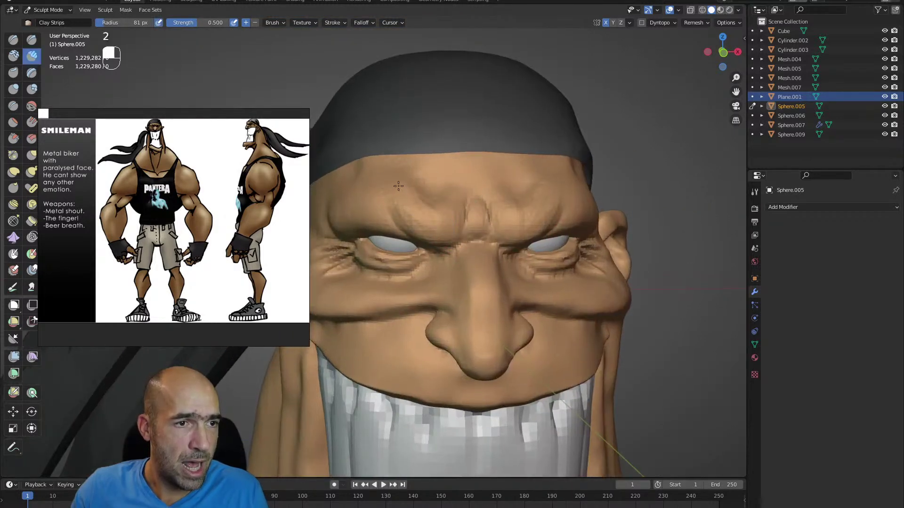
key("1")
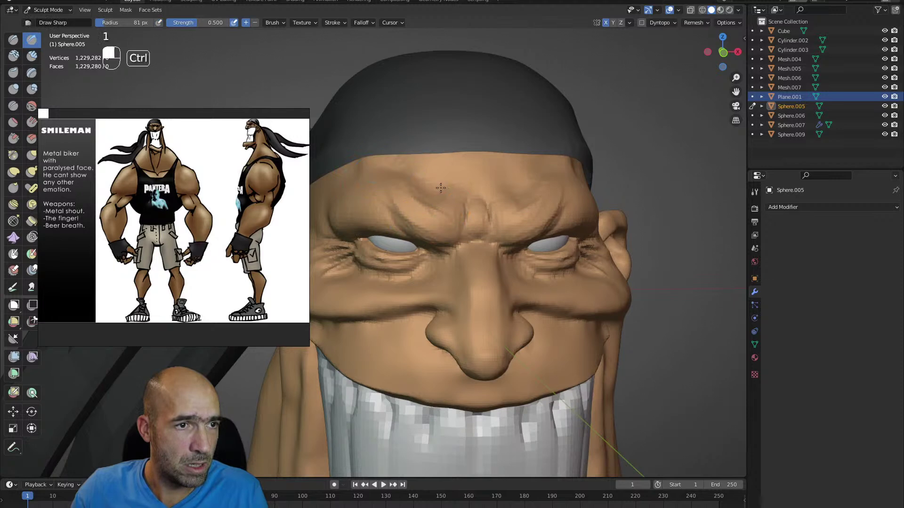
left_click_drag(418, 163, 408, 214, "ctrl+alt")
left_click_drag(445, 259, 438, 236, "ctrl+alt")
left_click_drag(438, 236, 422, 245, "alt")
mouse_move(422, 245)
left_mouse_down("alt")
mouse_move(422, 267)
mouse_move(419, 231)
left_mouse_up("alt")
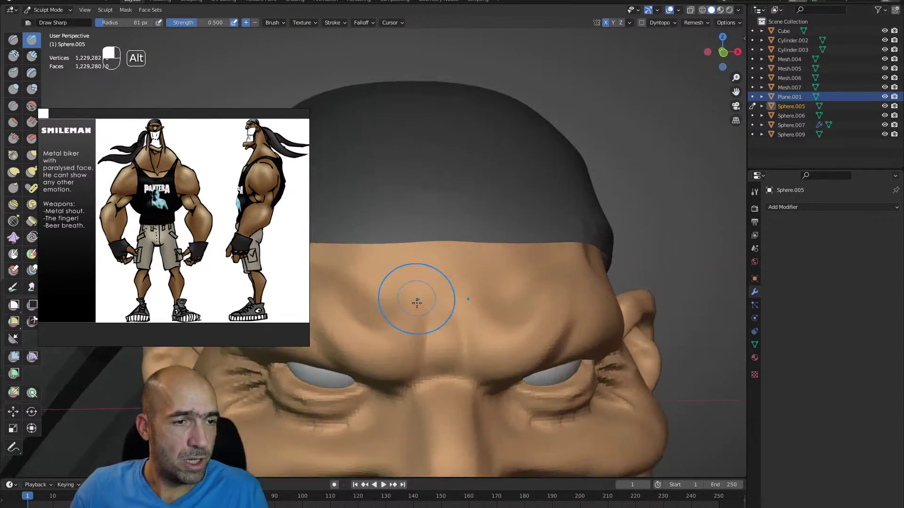
left_click_drag(417, 301, 440, 267, "alt")
- Build up the raised skin fold between the eyebrows with the Clay Strips brush at a 45 px radius
key("2")
key("bracketleft")
key("bracketleft")
key("bracketleft")
key("bracketleft")
key("bracketleft")
mouse_move(462, 331)
left_mouse_down()
mouse_move(454, 325)
mouse_move(467, 335)
left_mouse_up()
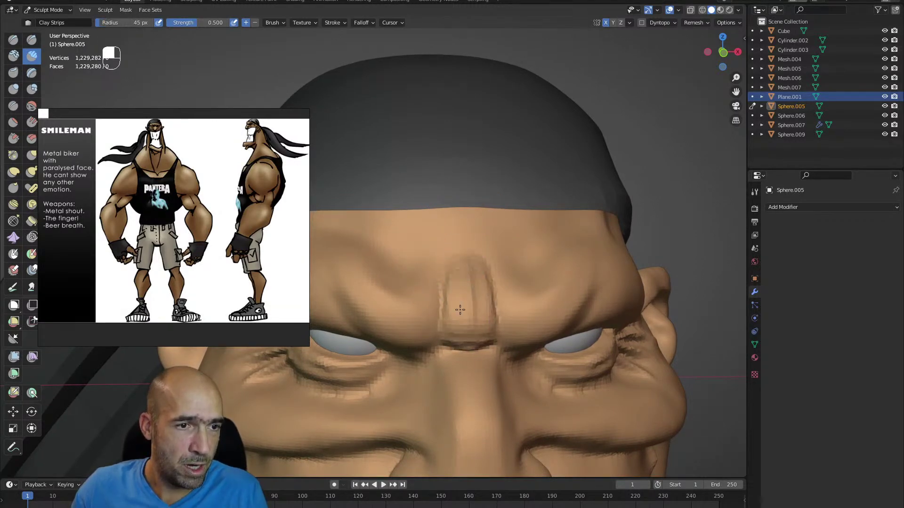
- Carve the vertical frown creases on both sides of the fold between the eyebrows with the Draw Sharp brush at 45 px
mouse_move(495, 294)
left_mouse_down("ctrl+alt")
mouse_move(480, 319)
mouse_move(452, 264)
left_mouse_up("ctrl+alt")
key("1")
left_click_drag(426, 289, 416, 288)
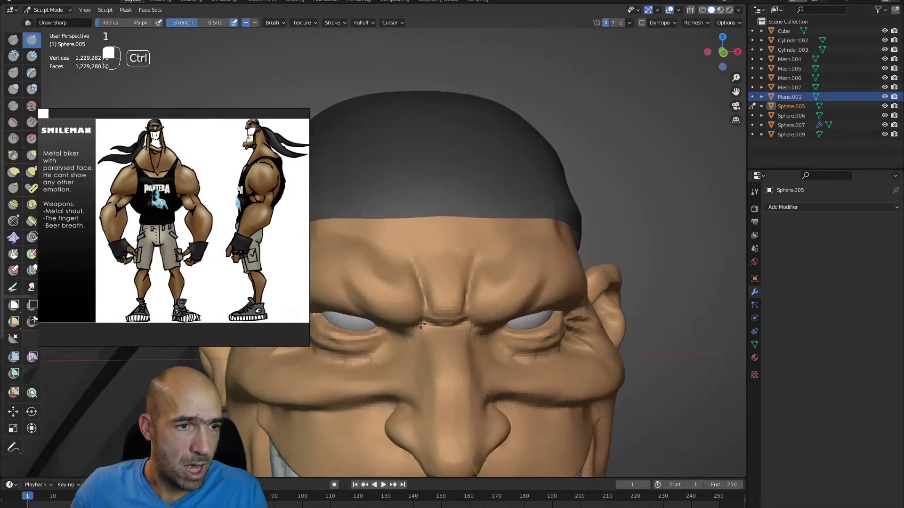
- Sharpen the upper eyelid crease beneath the heavy brow with the Draw Sharp brush at a 45 px radius
left_click_drag(405, 340, 442, 285, "ctrl+alt")
left_click_drag(443, 285, 429, 268, "alt")
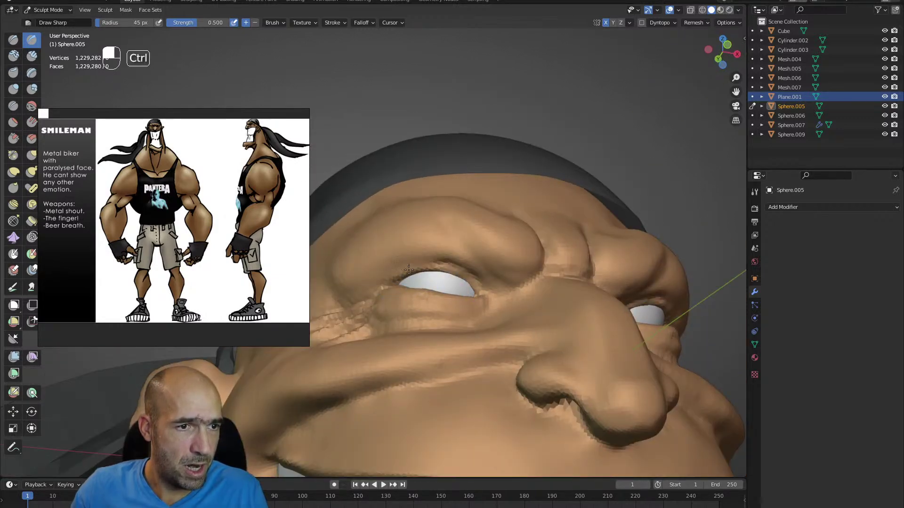
left_click_drag(401, 276, 465, 288, "alt")
left_click_drag(465, 288, 502, 282, "alt")
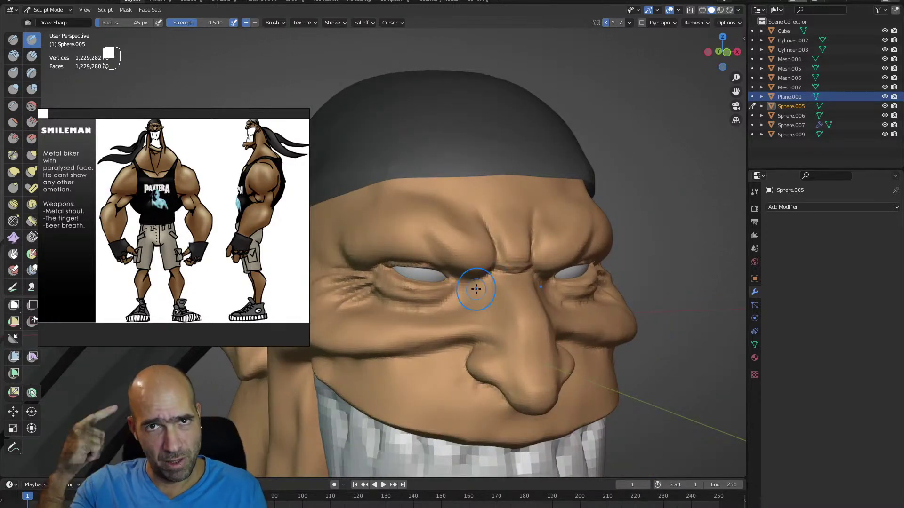
left_click_drag(499, 265, 493, 304, "ctrl+alt")
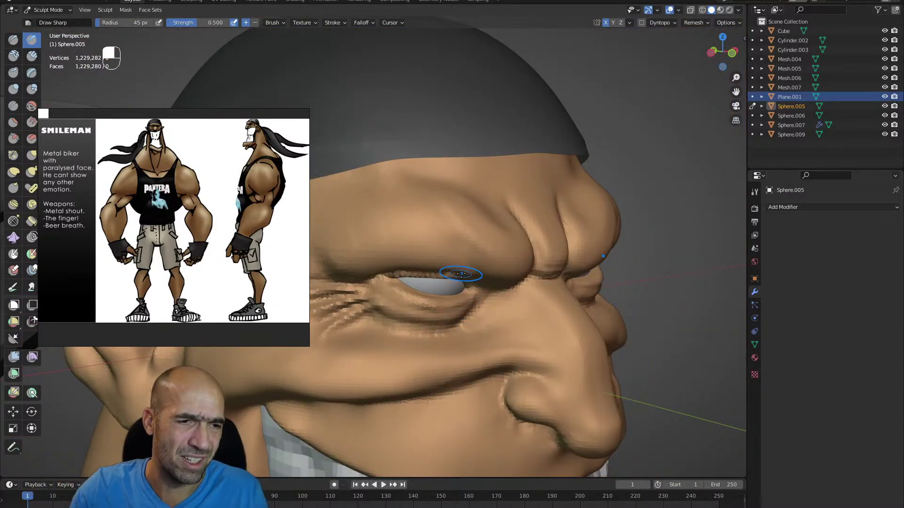
mouse_move(567, 339)
left_mouse_down("alt")
mouse_move(521, 334)
mouse_move(518, 306)
mouse_move(454, 236)
left_mouse_up("alt")
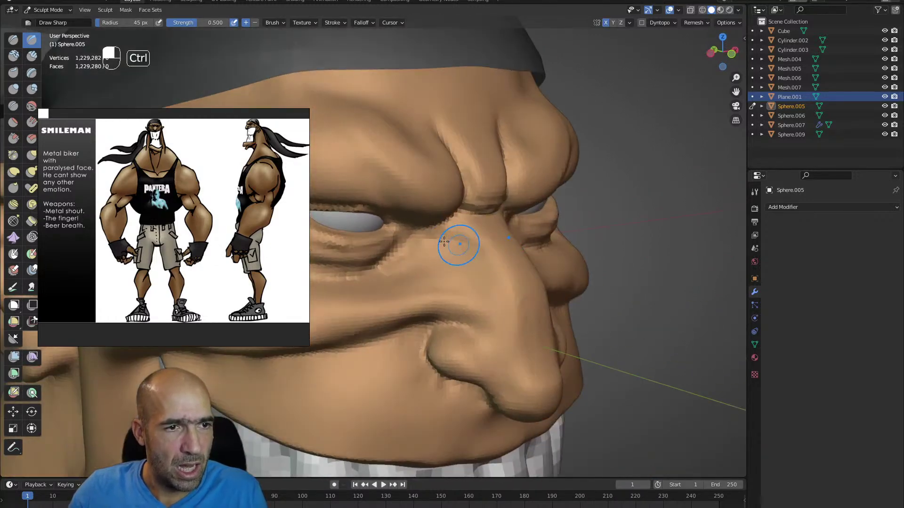
- Carve small wrinkles running from the inner corner of the eye onto the side of the nose with Draw Sharp
mouse_move(515, 303)
left_mouse_down("ctrl+alt")
mouse_move(498, 324)
mouse_move(534, 322)
mouse_move(476, 357)
left_mouse_up("ctrl+alt")
left_click_drag(476, 358, 522, 292, "ctrl+alt")
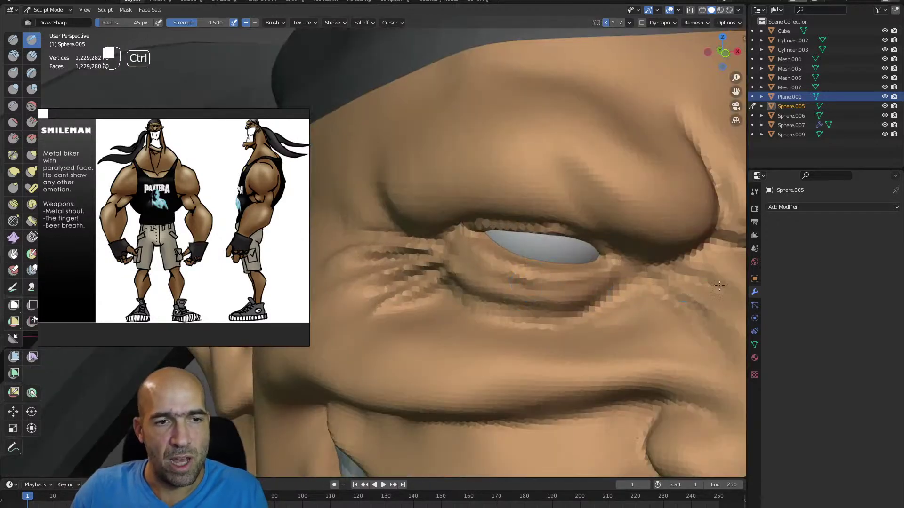
mouse_move(697, 298)
left_mouse_down("alt")
mouse_move(660, 290)
mouse_move(621, 258)
left_mouse_up("alt")
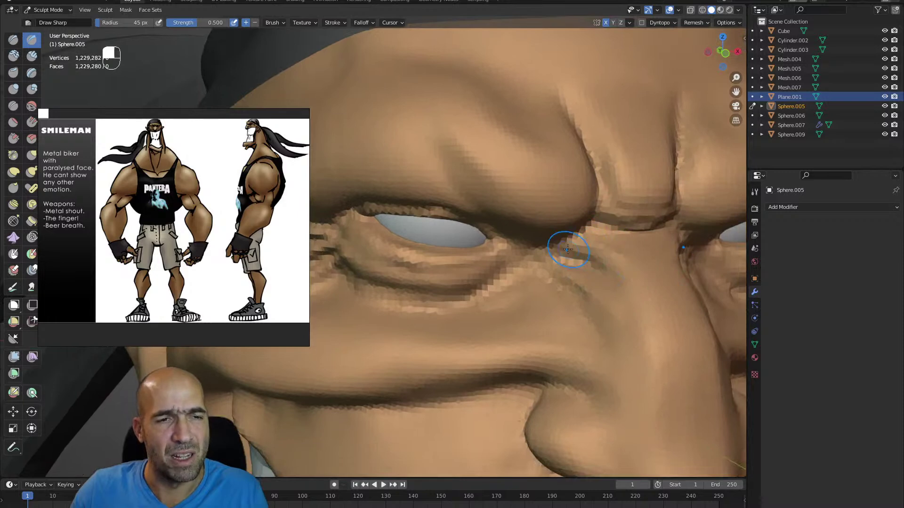
left_click_drag(613, 309, 630, 321)
mouse_move(562, 275)
left_mouse_down()
mouse_move(620, 345)
mouse_move(560, 343)
mouse_move(547, 312)
mouse_move(521, 325)
mouse_move(555, 316)
left_mouse_up()
left_click_drag(556, 315, 529, 262, "ctrl+alt")
mouse_move(529, 262)
left_mouse_down("alt")
mouse_move(512, 225)
mouse_move(513, 248)
left_mouse_up("alt")
left_click_drag(513, 248, 489, 231, "alt")
mouse_move(493, 237)
left_mouse_down()
mouse_move(504, 244)
mouse_move(491, 212)
mouse_move(504, 246)
mouse_move(517, 238)
mouse_move(512, 250)
mouse_move(470, 267)
mouse_move(470, 223)
mouse_move(466, 238)
mouse_move(496, 233)
mouse_move(517, 260)
left_mouse_up()
- Adjust the shape of the nostril wing with the Grab brush at an 82 px radius
key("g")
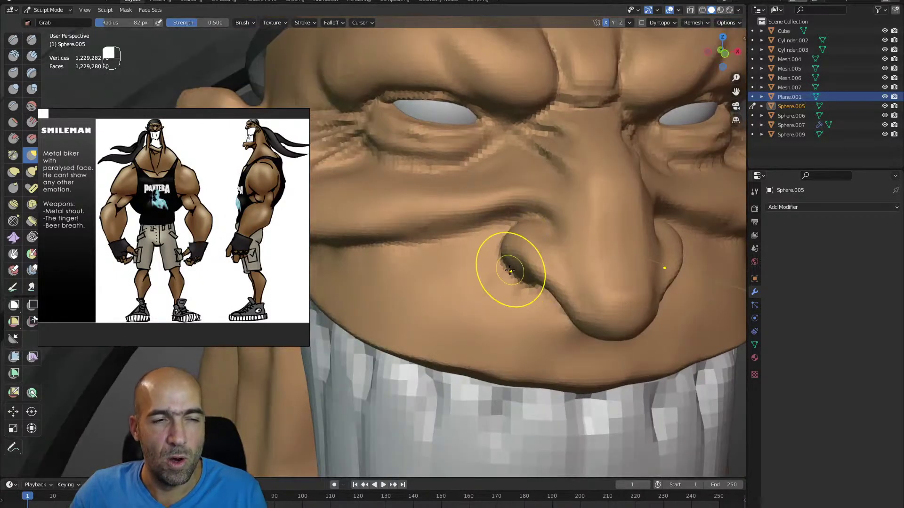
mouse_move(529, 281)
left_mouse_down("alt")
mouse_move(523, 268)
mouse_move(500, 278)
left_mouse_up("alt")
left_click_drag(500, 278, 513, 254, "alt")
mouse_move(458, 242)
left_mouse_down("ctrl+alt")
mouse_move(466, 282)
mouse_move(470, 231)
left_mouse_up("ctrl+alt")
mouse_move(447, 259)
left_mouse_down("alt")
mouse_move(472, 268)
mouse_move(456, 226)
mouse_move(468, 262)
mouse_move(459, 273)
mouse_move(469, 269)
left_mouse_up("alt")
- Switch to the teeth object and flatten its surface with the Scrape/Peaks brush at an 82 px radius
key("alt+q")
left_click_drag(457, 288, 449, 331, "ctrl+alt")
key("3")
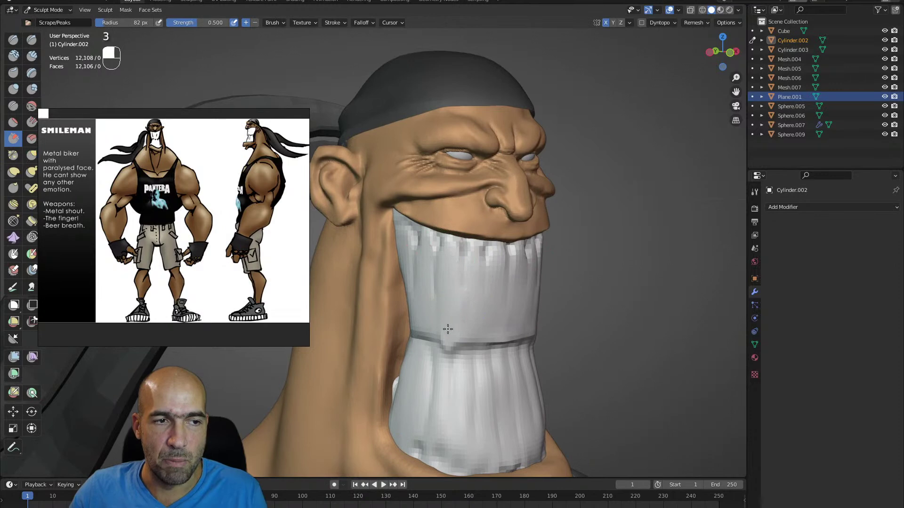
mouse_move(480, 288)
left_mouse_down("alt+shift")
mouse_move(501, 322)
mouse_move(455, 306)
mouse_move(448, 351)
mouse_move(455, 325)
left_mouse_up("alt+shift")
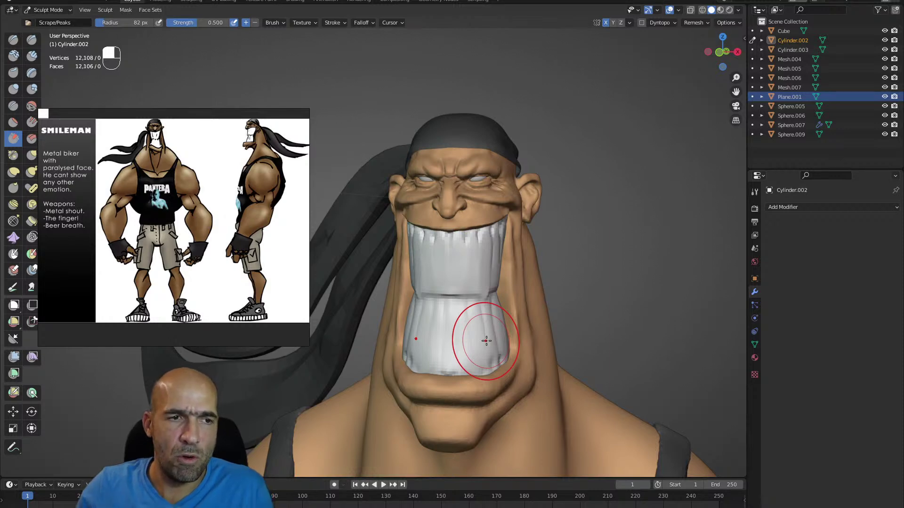
- Switch to the head and push the inner cheek edge away from the teeth with the inverted Draw Sharp brush at 82 px
left_click_drag(487, 293, 555, 302, "alt")
left_click_drag(555, 301, 541, 315, "ctrl+alt")
mouse_move(542, 316)
left_mouse_down("alt+shift")
mouse_move(540, 308)
mouse_move(521, 313)
left_mouse_up("alt+shift")
key("1")
mouse_move(458, 195)
left_mouse_down("ctrl")
mouse_move(457, 311)
mouse_move(443, 384)
left_mouse_up("ctrl")
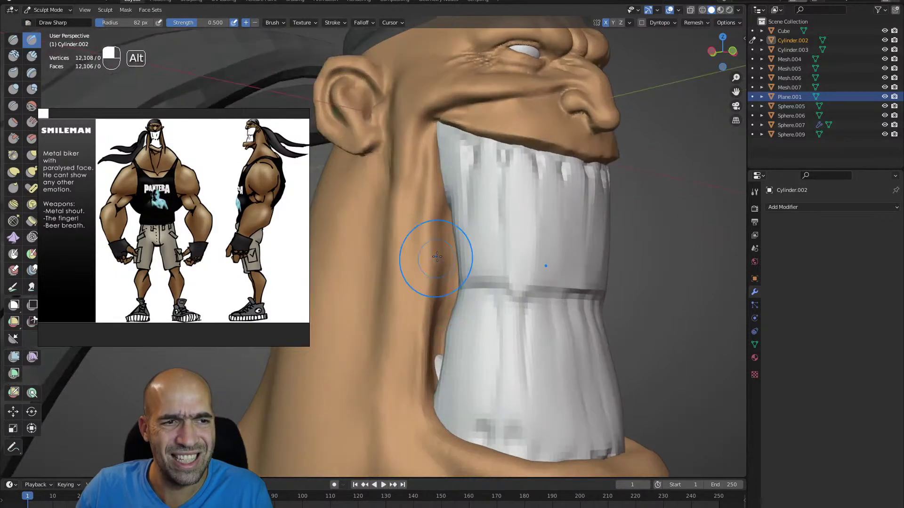
key("alt+q")
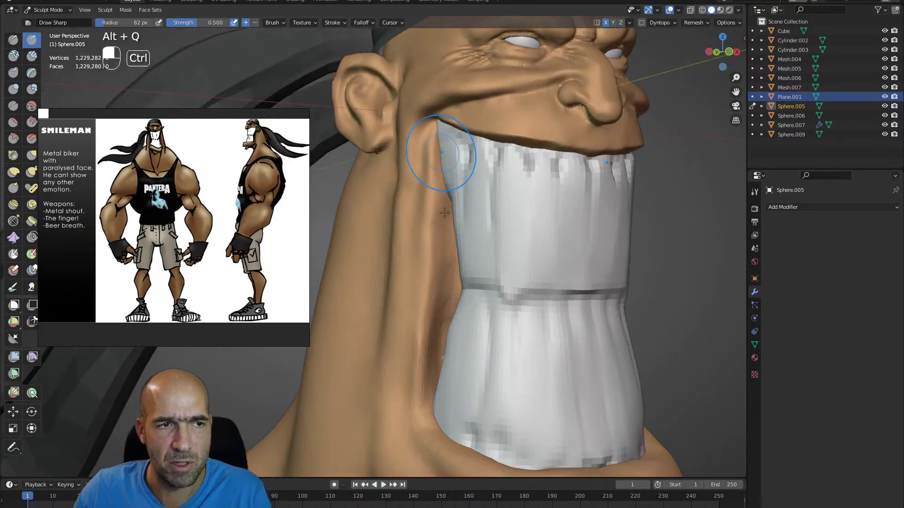
left_click_drag(441, 345, 429, 368, "ctrl")
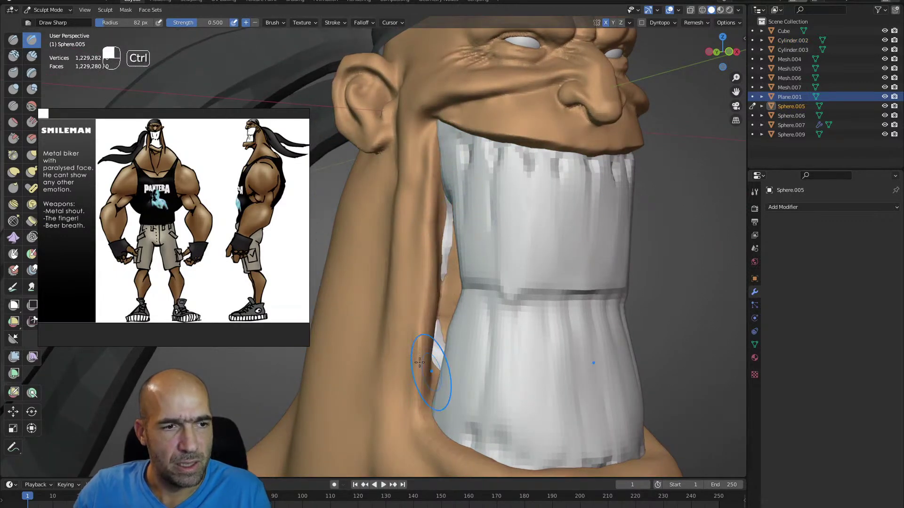
- Paint the mouth interior beside and behind the teeth with the secondary black colour at an 82 px radius
left_click(13, 288)
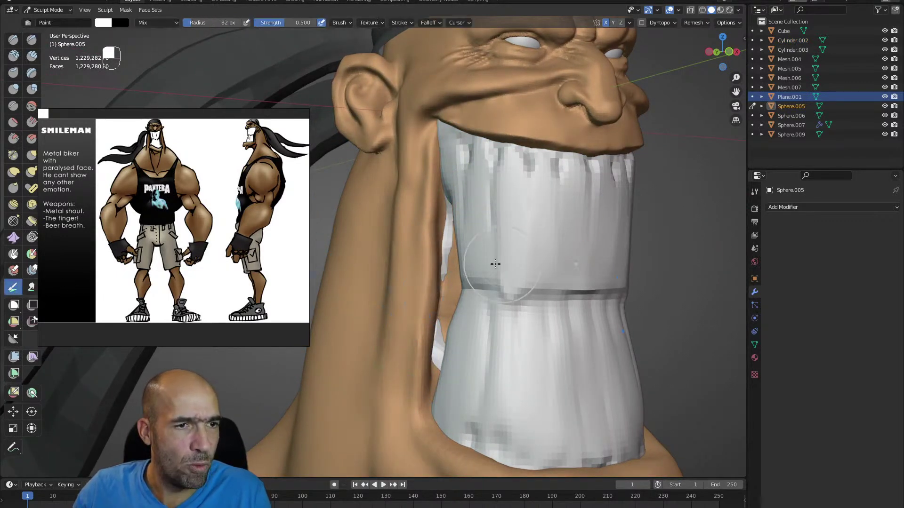
left_click_drag(455, 204, 453, 348, "ctrl")
key("alt+q")
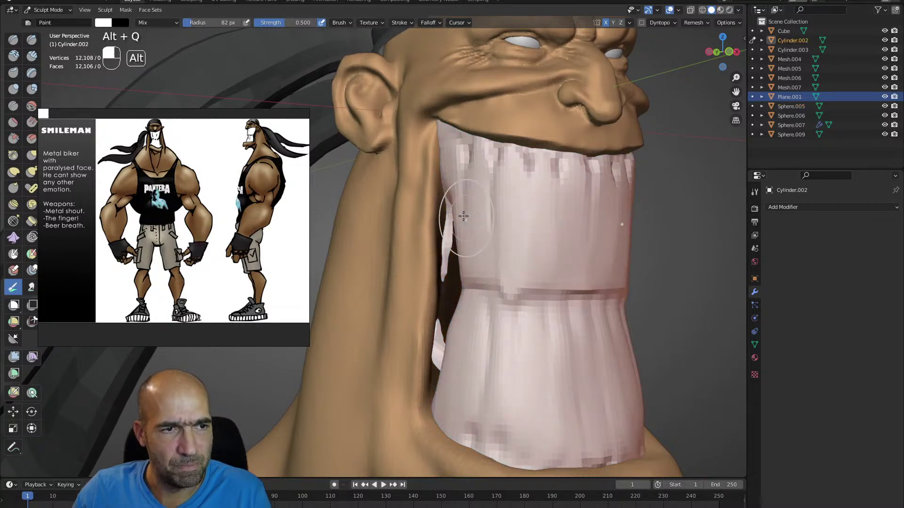
mouse_move(440, 291)
left_mouse_down("ctrl")
mouse_move(439, 342)
mouse_move(447, 245)
left_mouse_up("ctrl")
mouse_move(447, 300)
left_mouse_down("ctrl+alt")
mouse_move(474, 349)
mouse_move(439, 337)
mouse_move(475, 307)
mouse_move(492, 335)
mouse_move(462, 220)
left_mouse_up("ctrl+alt")
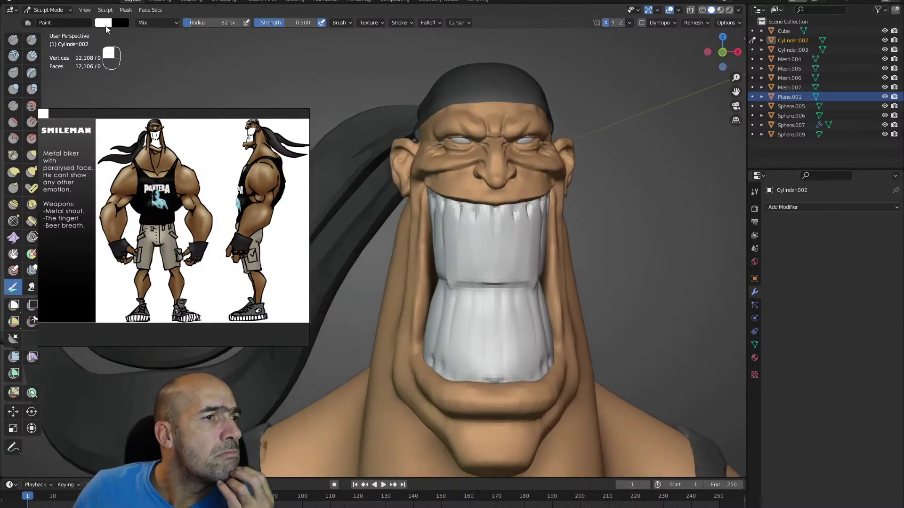
- Choose a salmon-pink paint colour and tint the nose on the head mesh with a 52 px brush radius
left_click(104, 23)
left_click(132, 83)
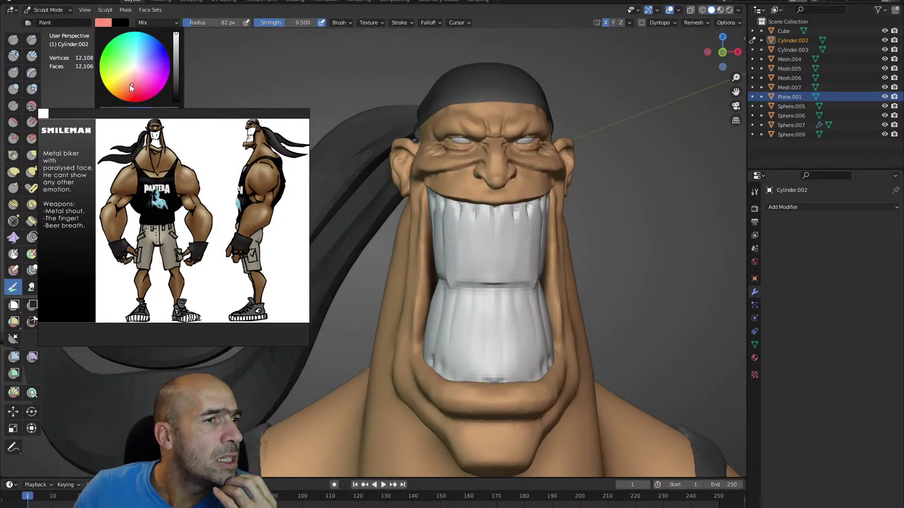
key("alt")
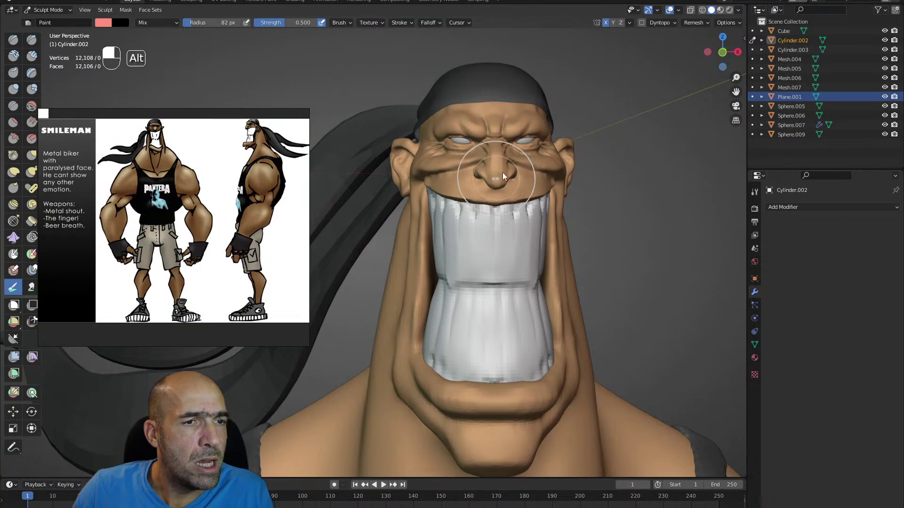
key("alt+q")
left_click_drag(496, 168, 502, 185)
key("ctrl+z")
key("bracketleft")
key("bracketleft")
key("bracketleft")
key("bracketleft")
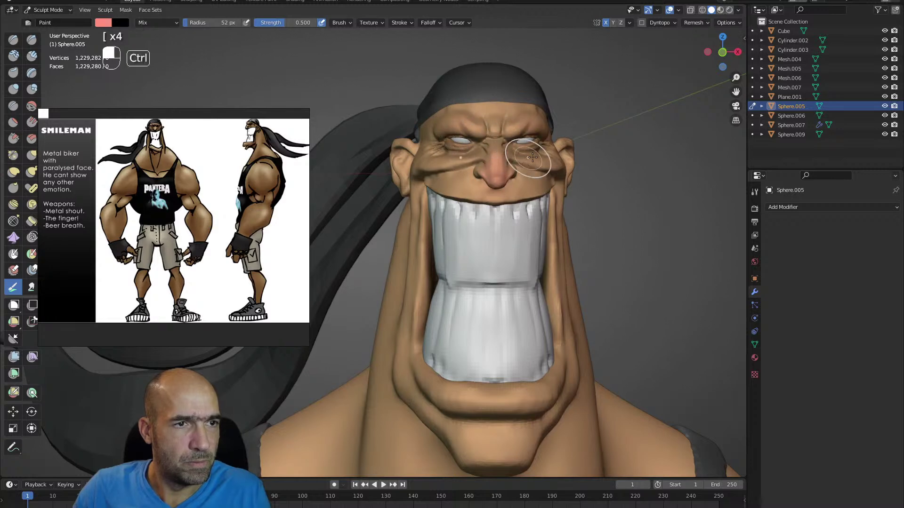
- Add a Solidify modifier to the bandana and set its thickness to 0.07 m
mouse_move(506, 131)
left_mouse_down("alt")
mouse_move(523, 138)
mouse_move(477, 134)
left_mouse_up("alt")
key("alt+q")
left_click(800, 208)
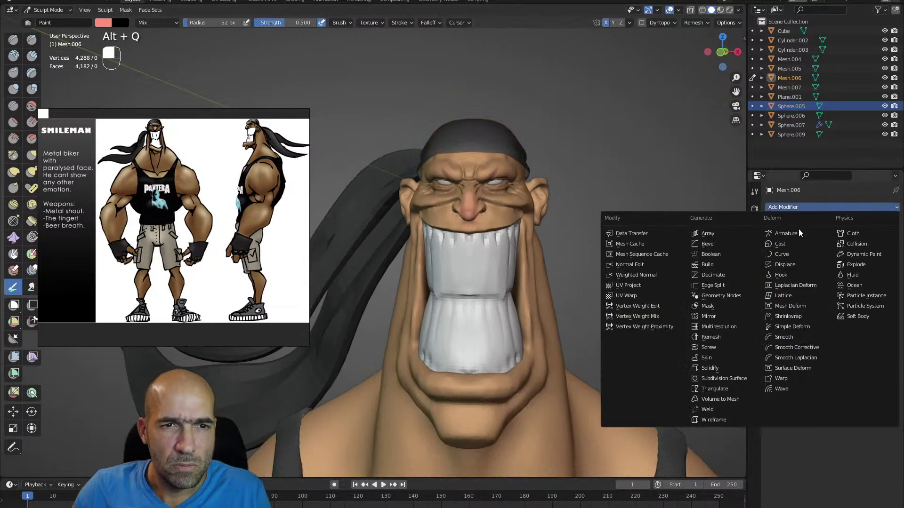
left_click(710, 368)
left_click_drag(845, 248, 859, 249)
left_click_drag(631, 258, 646, 261, "alt")
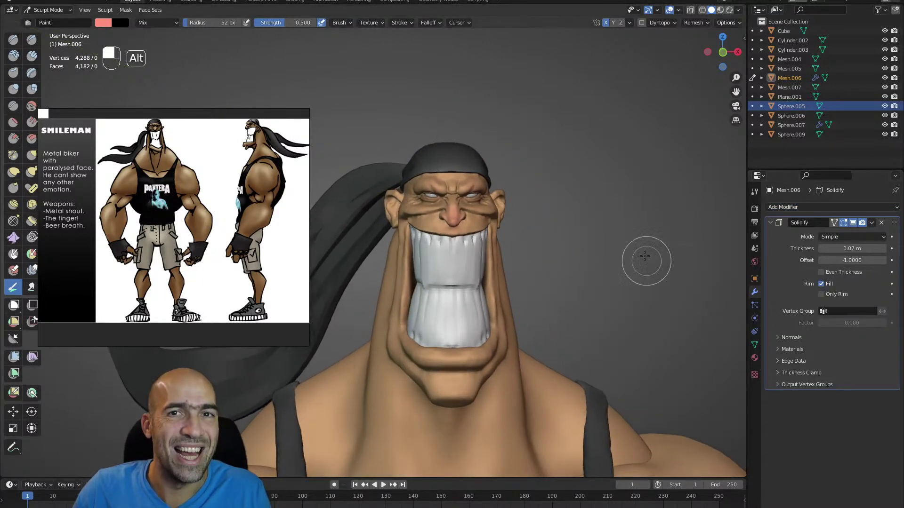
- Paint warm reddish tints over the face, ears and neck with a softer orange skin tone
left_click_drag(549, 236, 483, 215, "ctrl+alt")
key("alt+q")
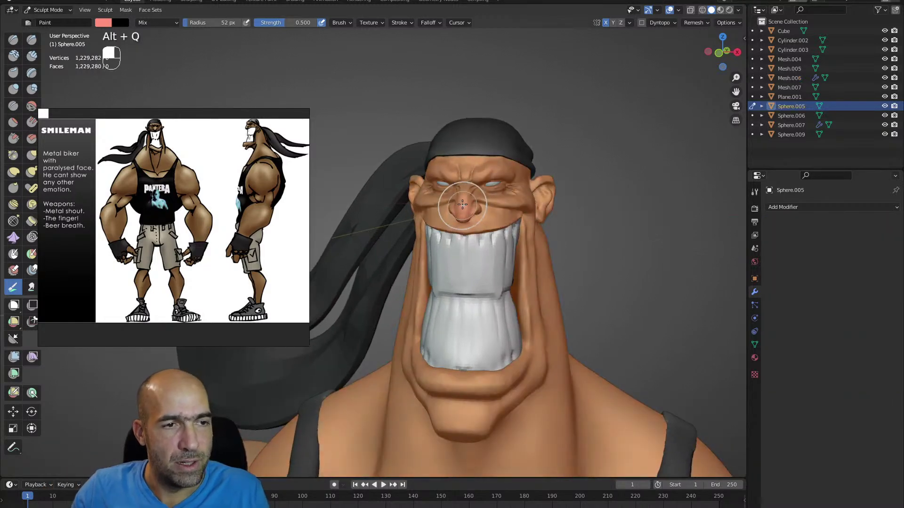
mouse_move(546, 195)
left_mouse_down("alt")
mouse_move(512, 217)
mouse_move(471, 192)
left_mouse_up("alt")
left_click_drag(471, 192, 465, 306, "ctrl+alt")
mouse_move(498, 358)
left_mouse_down("ctrl+alt")
mouse_move(479, 383)
mouse_move(493, 295)
left_mouse_up("ctrl+alt")
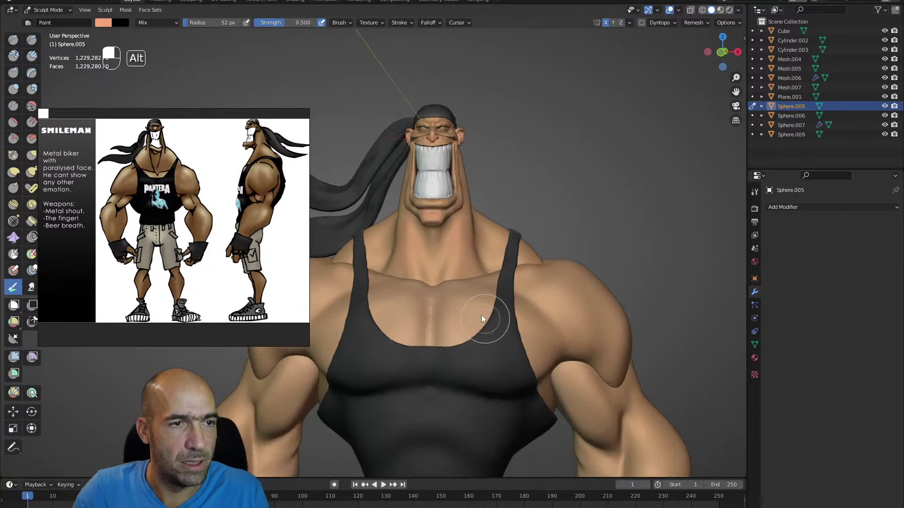
- Add the same orange skin tint to the shoulders and arms, switching between the body meshes as needed
key("alt+q")
left_click_drag(437, 319, 470, 337, "ctrl+alt")
key("alt+q")
key("alt+q")
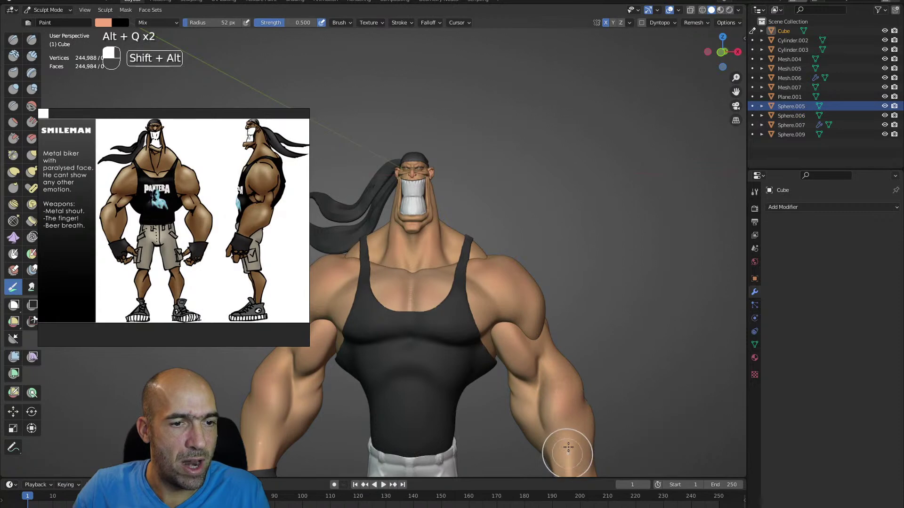
left_click_drag(567, 456, 594, 353, "alt+shift")
left_click_drag(594, 353, 561, 426, "ctrl+alt")
left_click_drag(515, 382, 437, 292, "alt")
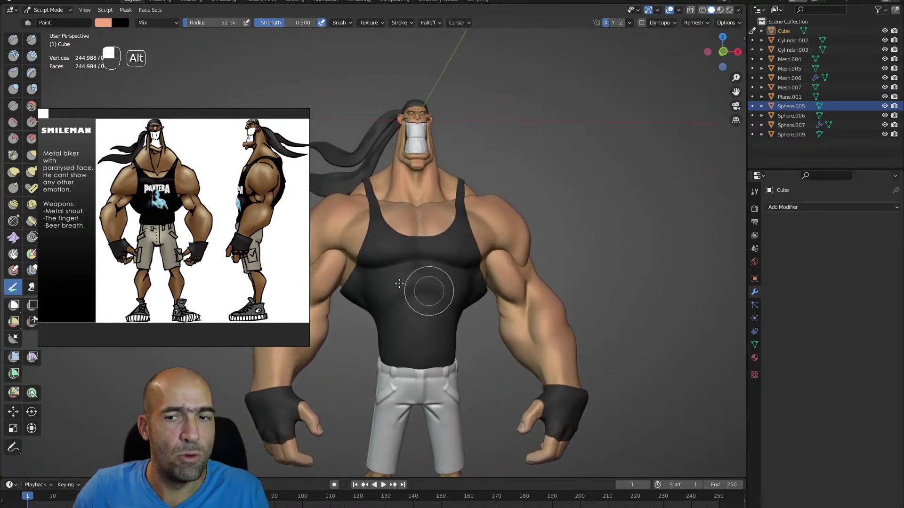
left_click_drag(518, 295, 509, 268, "ctrl+alt")
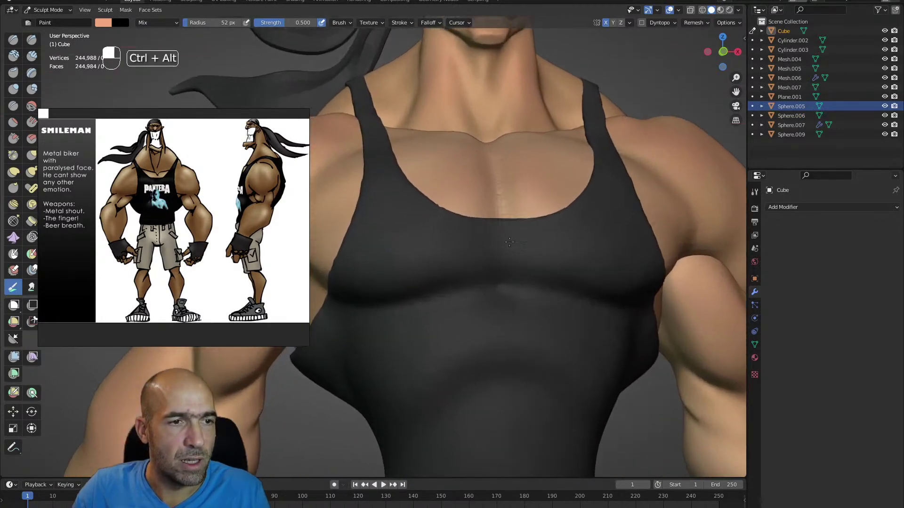
- Switch to the tank top mesh, turn off X symmetry and set up a near-white paint brush with a 17 px radius
key("alt+q")
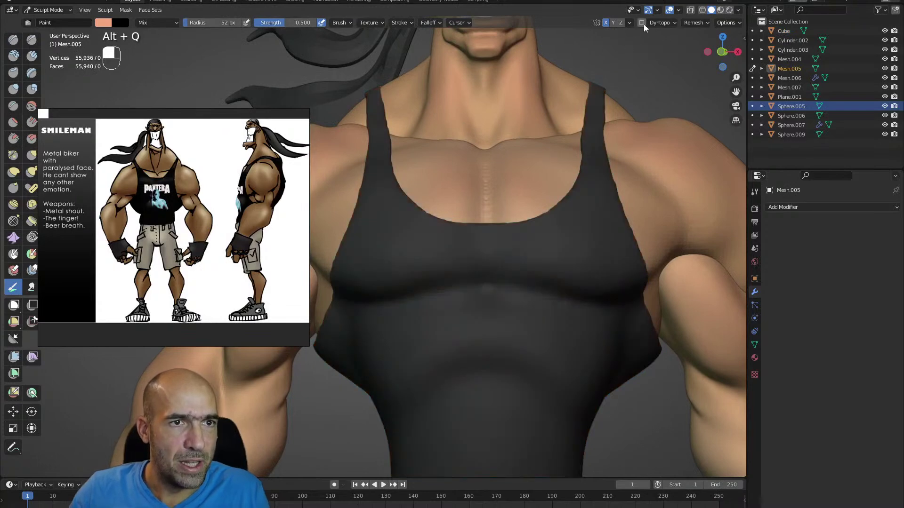
left_click(605, 24)
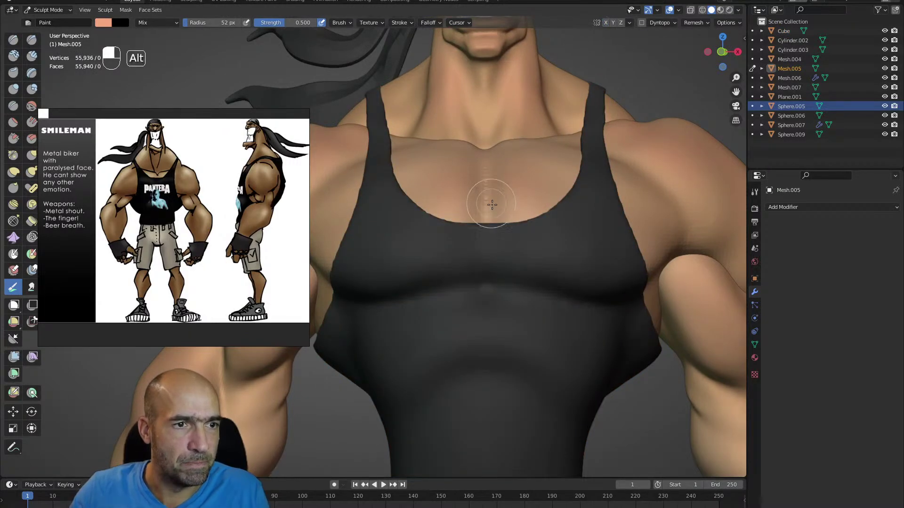
left_click_drag(491, 192, 491, 213, "alt")
left_click(108, 26)
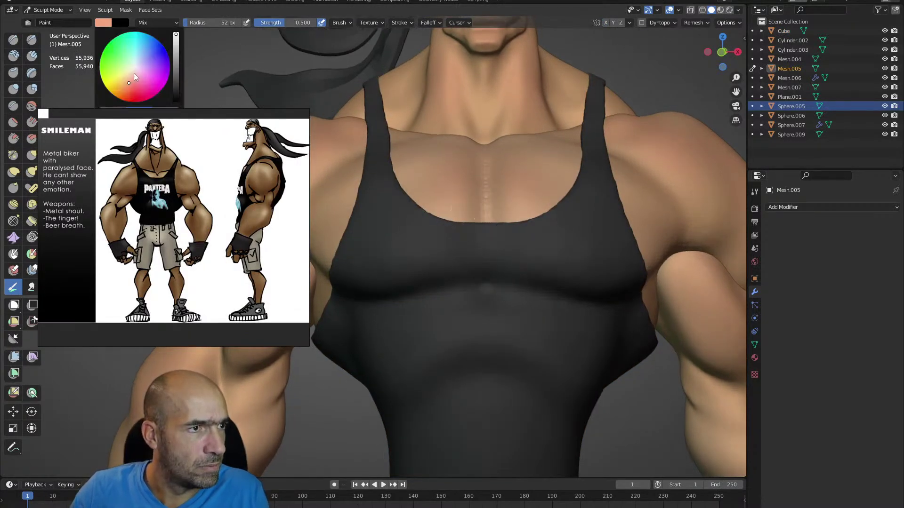
left_click(134, 66)
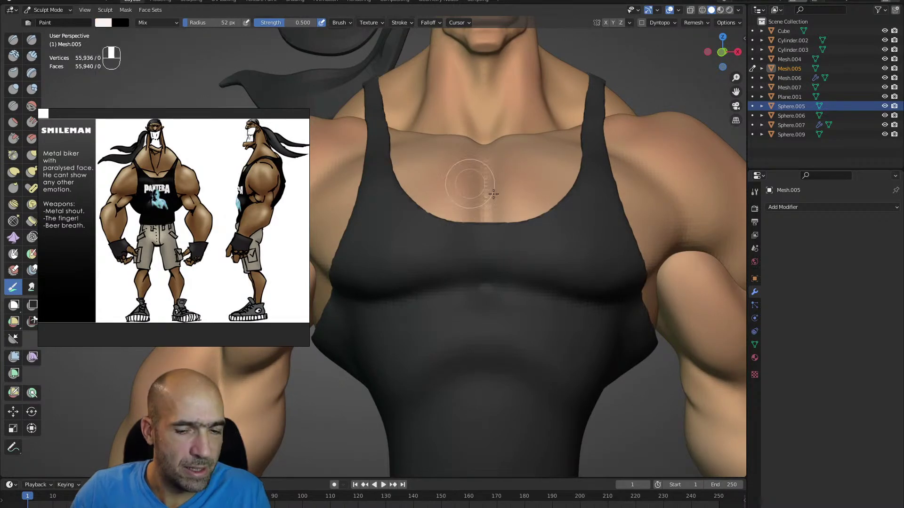
key("bracketleft")
key("bracketleft")
key("bracketleft")
key("bracketleft")
key("bracketleft")
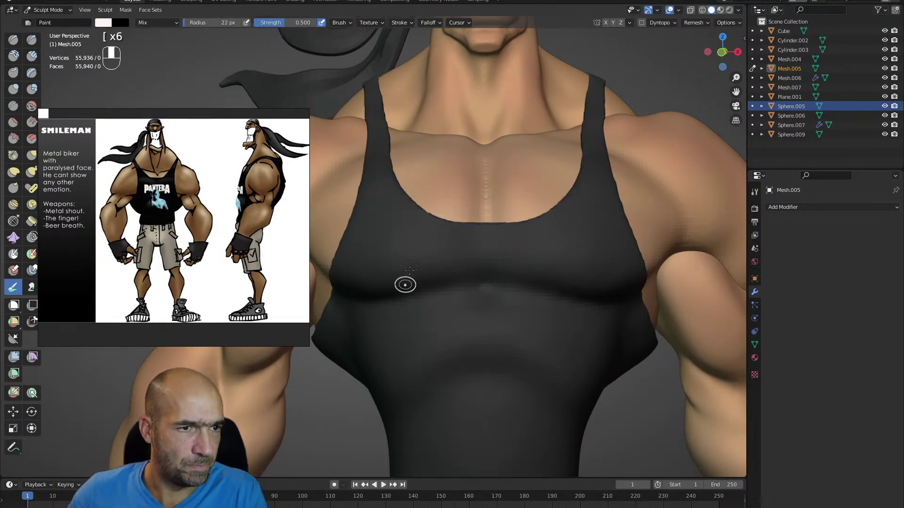
left_click_drag(409, 248, 401, 306)
key("ctrl+z")
key("bracketleft")
- Paint the word PANTERA in white letters across the chest of the tank top
left_click_drag(394, 250, 392, 305)
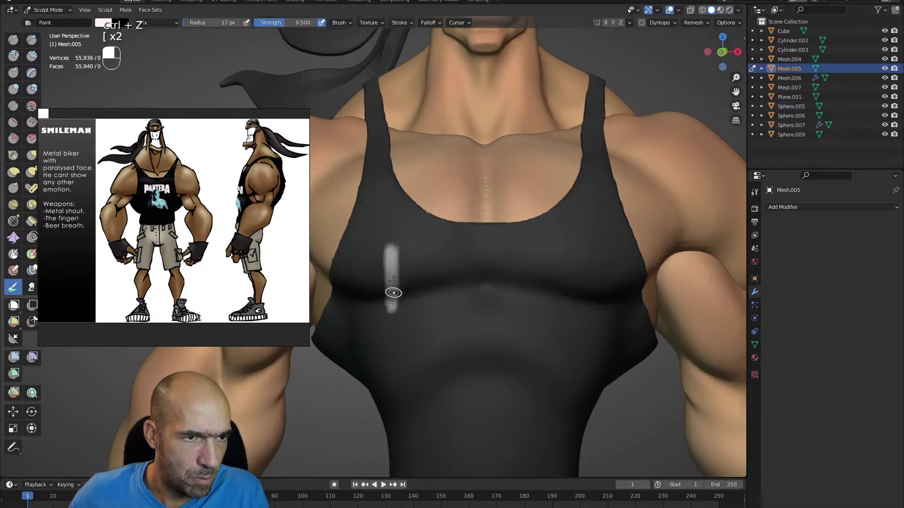
mouse_move(399, 247)
left_mouse_down()
mouse_move(419, 261)
mouse_move(425, 289)
left_mouse_up()
left_click_drag(426, 245, 465, 288)
left_click_drag(466, 243, 489, 285)
mouse_move(509, 240)
left_mouse_down()
mouse_move(509, 282)
mouse_move(530, 241)
mouse_move(531, 285)
left_mouse_up()
mouse_move(531, 249)
left_mouse_down()
mouse_move(550, 245)
mouse_move(558, 284)
left_mouse_up()
left_click_drag(561, 240, 570, 283)
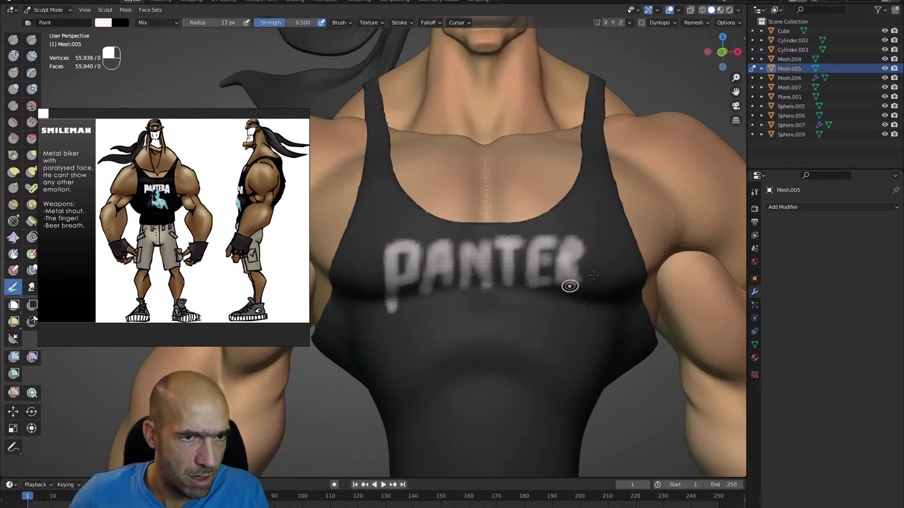
mouse_move(597, 245)
left_mouse_down()
mouse_move(586, 287)
mouse_move(614, 297)
mouse_move(621, 274)
left_mouse_up()
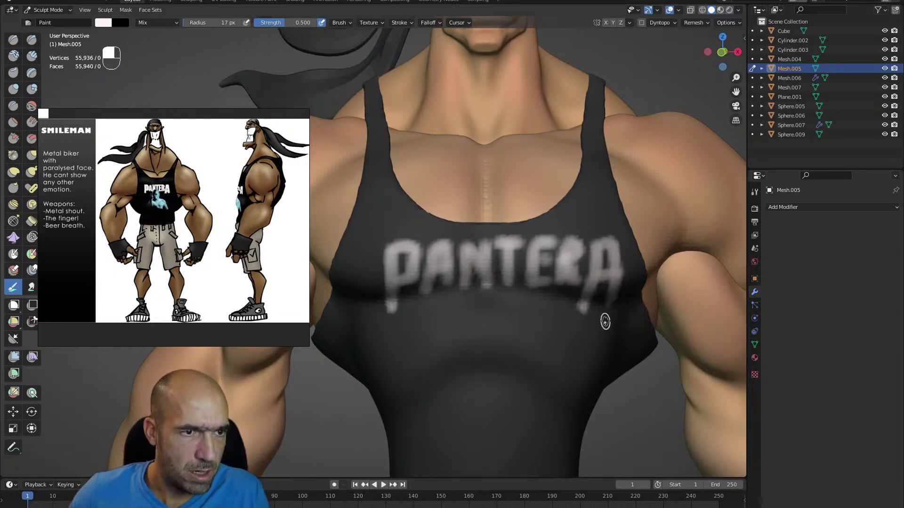
- Set the paint colour to light blue and the brush radius to 26 px
left_click_drag(521, 333, 465, 286, "alt+shift")
left_click_drag(465, 286, 454, 261, "alt+shift")
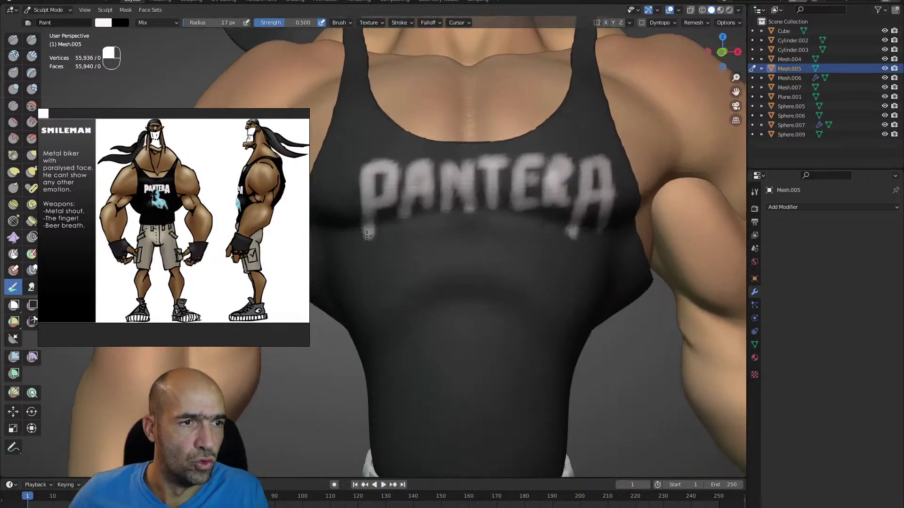
mouse_move(447, 283)
left_mouse_down("alt+shift")
mouse_move(446, 268)
mouse_move(435, 291)
left_mouse_up("alt+shift")
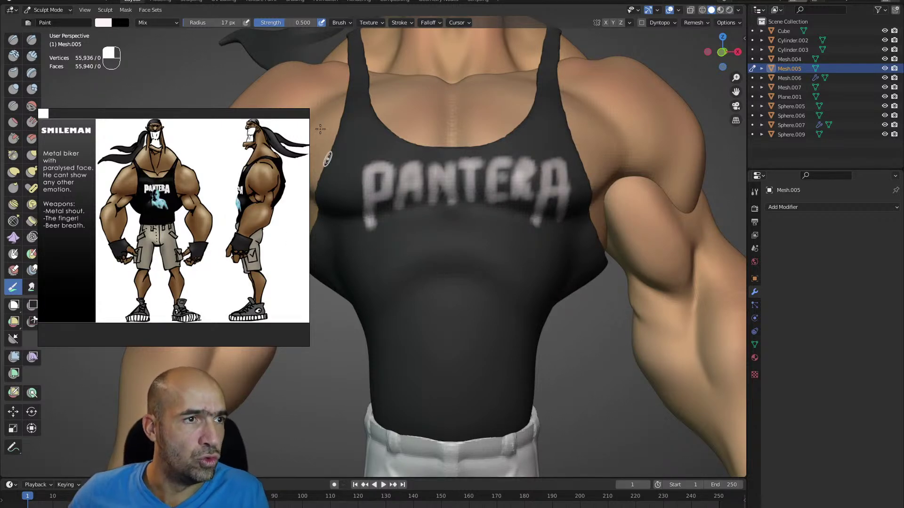
left_click(104, 22)
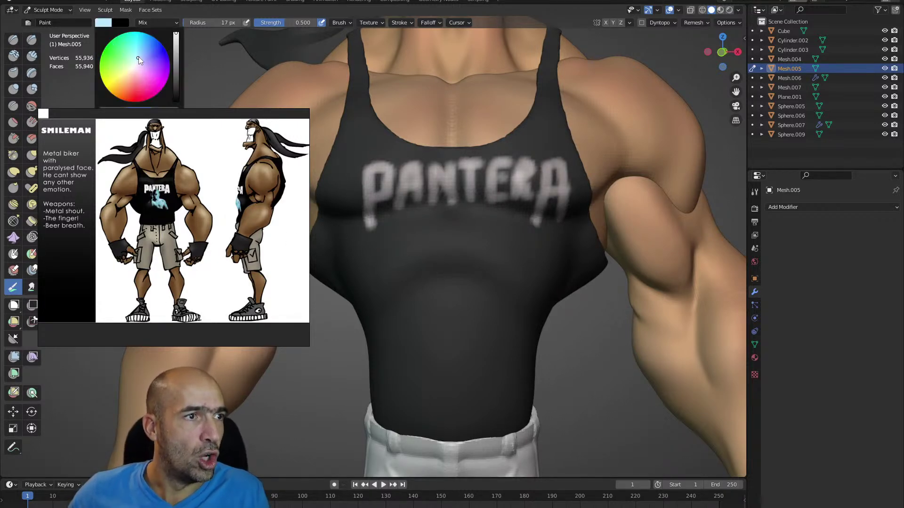
key("bracketright")
key("bracketright")
key("bracketright")
key("bracketright")
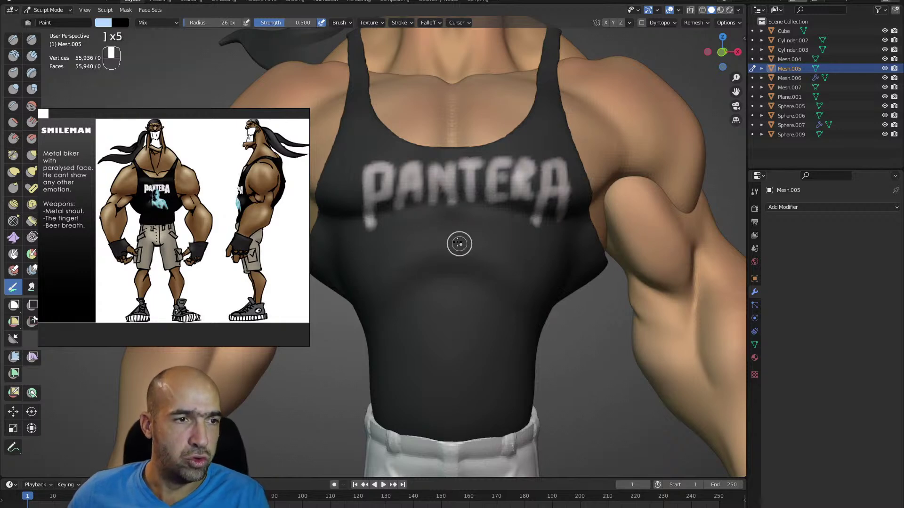
key("bracketright")
- Paint the light blue figure graphic beneath the lettering, shaping its silhouette with the black secondary colour
mouse_move(460, 210)
left_mouse_down()
mouse_move(452, 230)
mouse_move(459, 259)
mouse_move(505, 279)
mouse_move(488, 293)
mouse_move(471, 262)
mouse_move(438, 267)
mouse_move(425, 248)
mouse_move(482, 286)
mouse_move(468, 286)
mouse_move(448, 323)
mouse_move(468, 288)
mouse_move(452, 259)
mouse_move(421, 275)
mouse_move(427, 292)
mouse_move(427, 259)
mouse_move(412, 300)
mouse_move(422, 278)
mouse_move(436, 274)
left_mouse_up()
mouse_move(452, 196)
left_mouse_down("ctrl")
mouse_move(449, 249)
mouse_move(497, 280)
mouse_move(510, 343)
left_mouse_up("ctrl")
left_click_drag(487, 301, 438, 302, "ctrl")
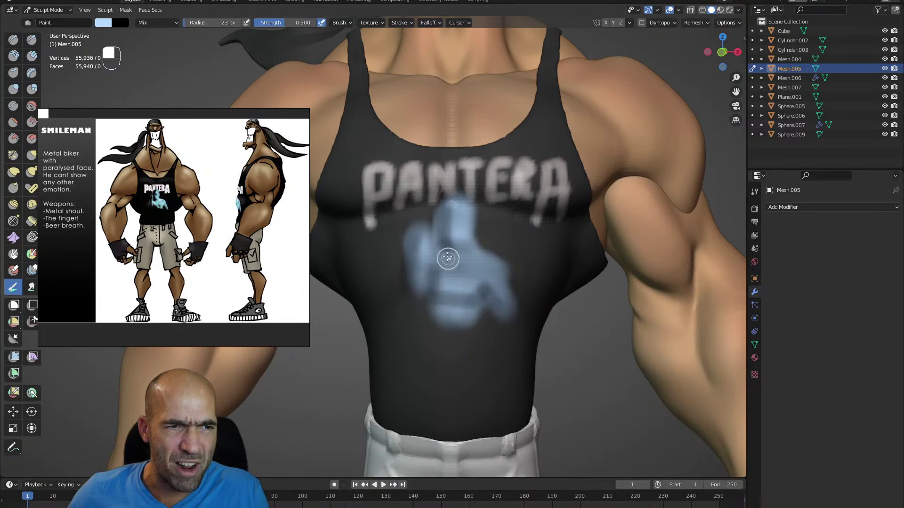
- Add dark details inside the blue shirt graphic and clean up its edges with the secondary colour
left_click_drag(444, 242, 457, 260, "ctrl")
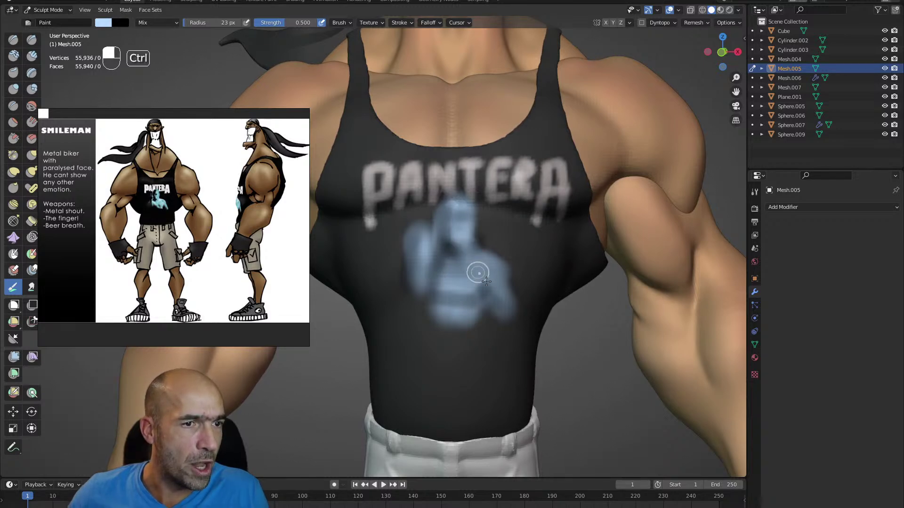
mouse_move(515, 269)
left_mouse_down("ctrl")
mouse_move(512, 258)
mouse_move(515, 282)
mouse_move(495, 276)
left_mouse_up("ctrl")
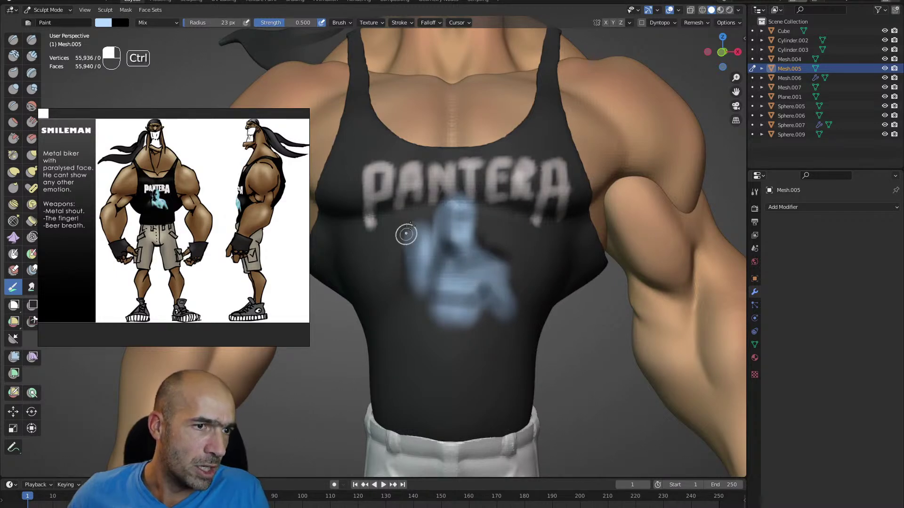
left_click_drag(409, 230, 404, 280, "ctrl")
key("ctrl+z")
left_click_drag(447, 327, 452, 324, "alt")
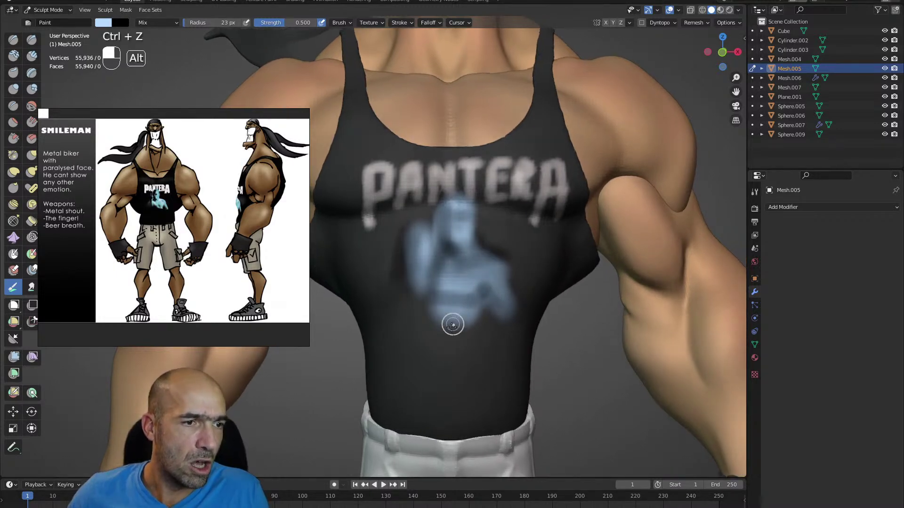
mouse_move(460, 287)
left_mouse_down("ctrl")
mouse_move(460, 307)
mouse_move(441, 333)
mouse_move(485, 319)
mouse_move(477, 339)
mouse_move(471, 306)
mouse_move(500, 293)
left_mouse_up("ctrl")
- Switch to the Grab brush, enlarge its radius to 116 px and adjust the form of the character's meshes
mouse_move(500, 293)
left_mouse_down("alt")
mouse_move(457, 316)
mouse_move(479, 317)
mouse_move(485, 301)
left_mouse_up("alt")
left_click_drag(485, 302, 509, 292, "alt")
left_click_drag(508, 292, 499, 302, "alt+shift")
left_click_drag(676, 73, 572, 161, "alt")
left_click_drag(572, 162, 462, 134, "alt")
key("alt+q")
key("ctrl+Tab")
key("g")
key("bracketright")
key("bracketright")
key("bracketright")
key("bracketright")
key("bracketright")
key("bracketright")
key("bracketright")
key("bracketright")
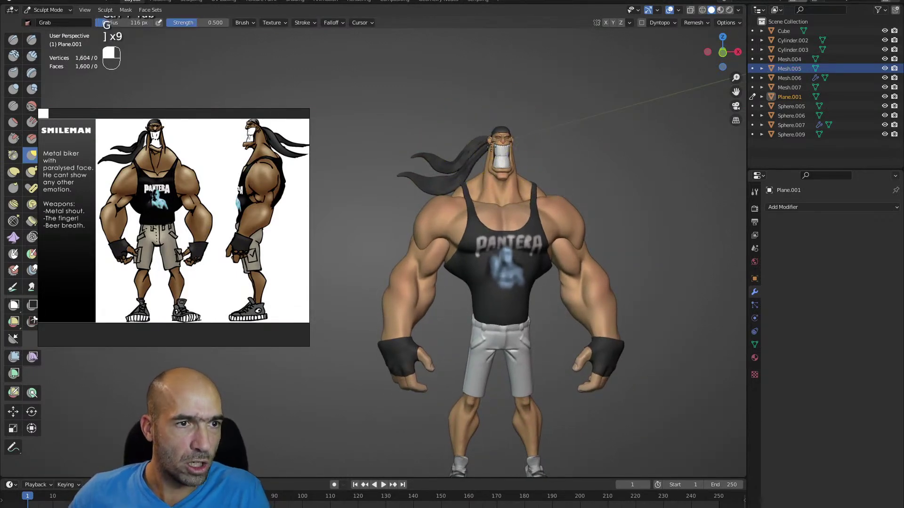
left_click_drag(493, 143, 513, 191, "alt")
scroll(531, 219, "up", 4)
key("alt+q")
scroll(542, 202, "up", 3)
key("g")
mouse_move(545, 218)
left_mouse_down()
mouse_move(549, 210)
mouse_move(587, 228)
mouse_move(578, 250)
mouse_move(615, 251)
left_mouse_up()
left_click_drag(615, 250, 603, 233, "ctrl+alt")
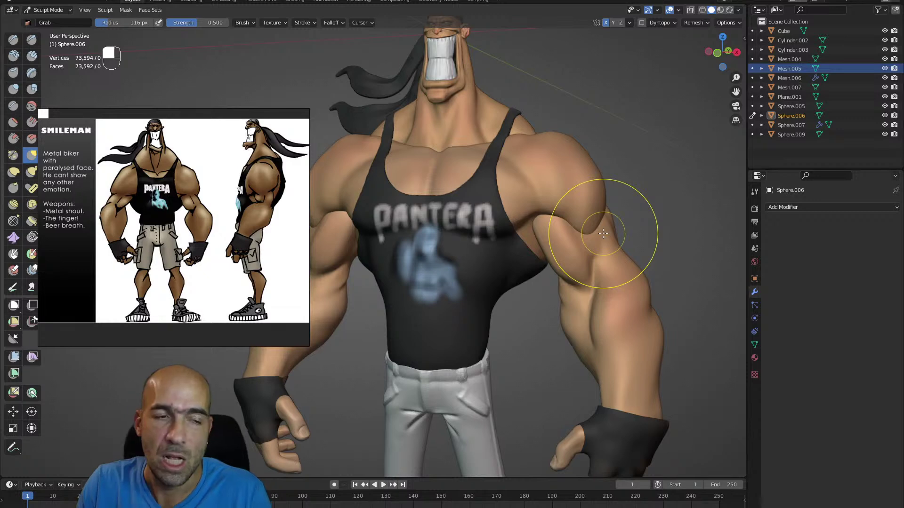
- Examine the arm, shoulder and torso forms from several angles against the concept sheet
middle_click_drag(606, 218, 545, 295)
mouse_move(545, 295)
left_mouse_down("alt+shift")
mouse_move(533, 296)
mouse_move(599, 296)
mouse_move(599, 281)
mouse_move(613, 276)
mouse_move(612, 240)
left_mouse_up("alt+shift")
key("alt+q")
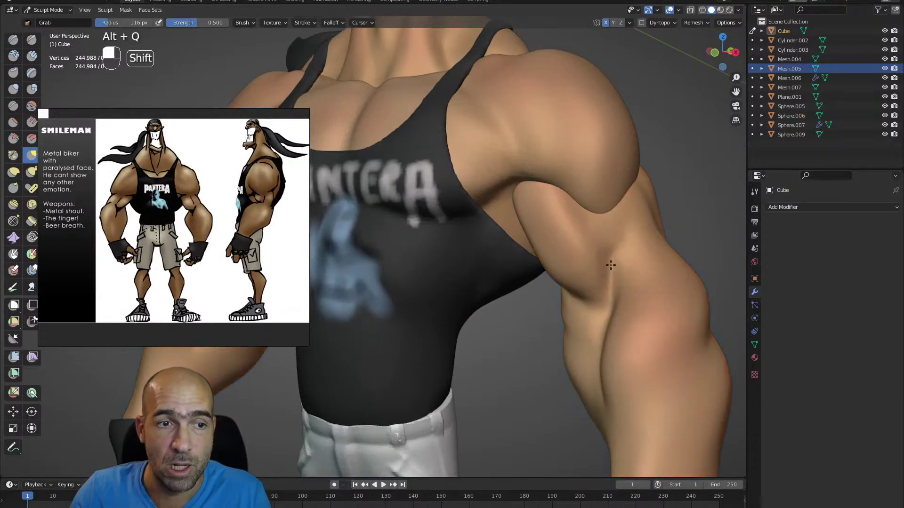
left_click_drag(628, 276, 575, 278, "alt")
mouse_move(574, 278)
left_mouse_down("alt")
mouse_move(587, 265)
mouse_move(576, 269)
left_mouse_up("alt")
mouse_move(575, 268)
left_mouse_down("ctrl+alt")
mouse_move(558, 219)
mouse_move(532, 243)
mouse_move(542, 301)
mouse_move(577, 293)
mouse_move(678, 301)
left_mouse_up("ctrl+alt")
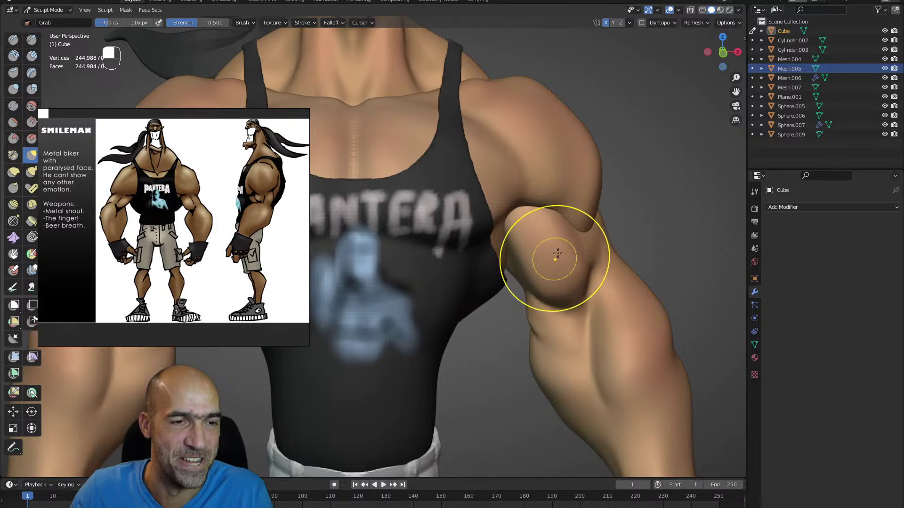
mouse_move(575, 232)
left_mouse_down("alt")
mouse_move(528, 209)
mouse_move(515, 232)
mouse_move(574, 234)
mouse_move(582, 245)
mouse_move(577, 214)
mouse_move(556, 259)
mouse_move(541, 257)
left_mouse_up("alt")
key("alt+q")
left_click_drag(480, 246, 574, 298, "alt+shift")
key("alt+q")
left_click_drag(574, 297, 626, 252, "ctrl+alt")
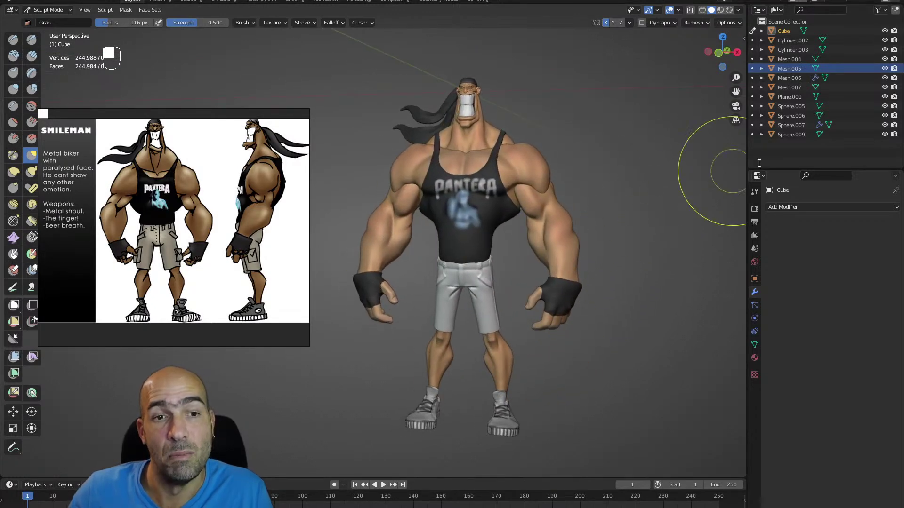
- Show the viewport in rendered shading and set the render engine to Workbench
left_click(730, 9)
left_click(793, 211)
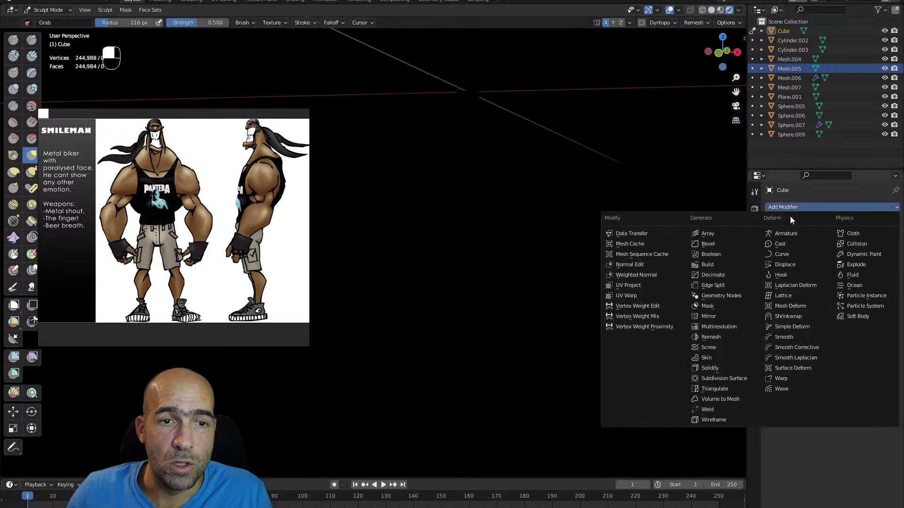
left_click(755, 193)
left_click(755, 209)
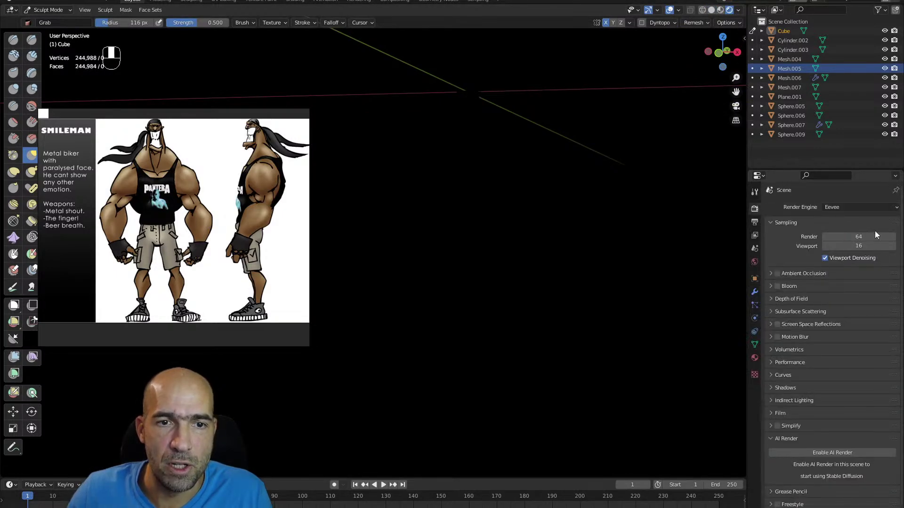
left_click(848, 209)
left_click(845, 226)
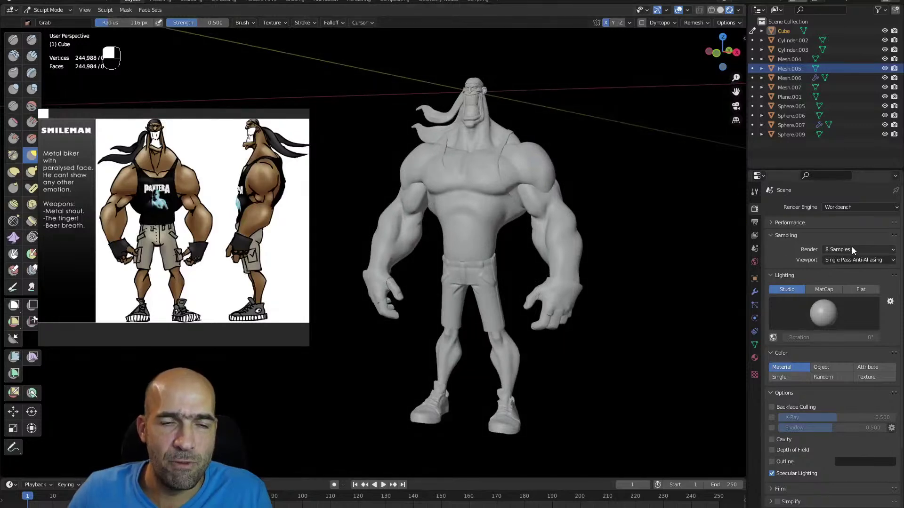
- Use MatCap lighting with Attribute colour for the render, and enable Shadow at 0.668, Cavity and Outline
left_click(832, 291)
left_click(867, 355)
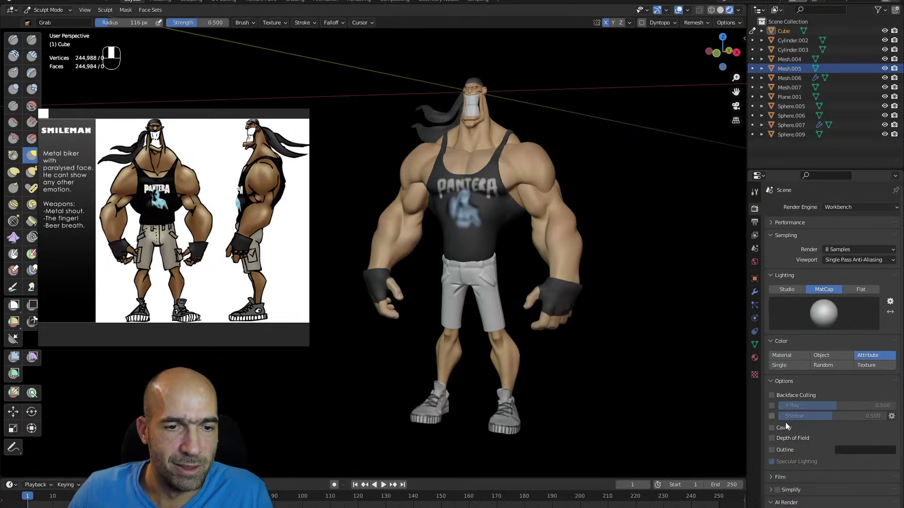
left_click(772, 416)
left_click_drag(821, 417, 860, 414)
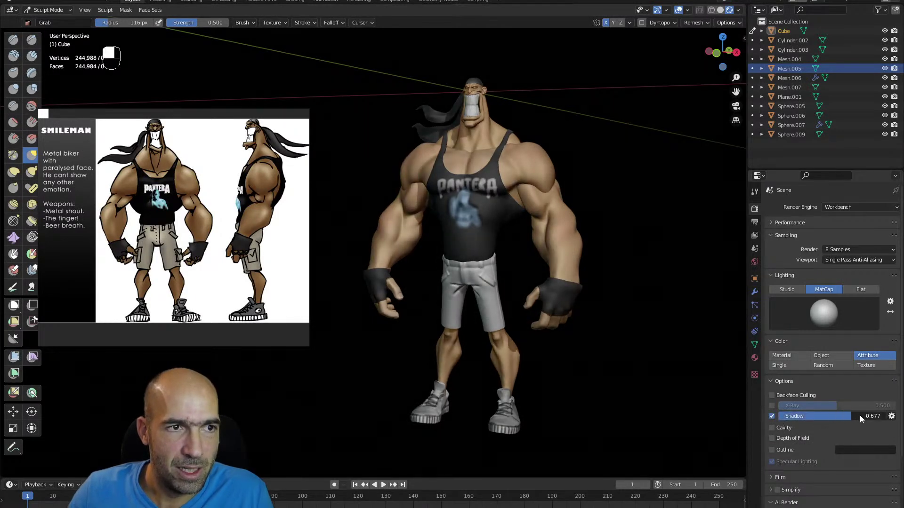
left_click(780, 428)
mouse_move(627, 343)
middle_mouse_down("ctrl+alt")
mouse_move(687, 335)
mouse_move(677, 339)
middle_mouse_up("ctrl+alt")
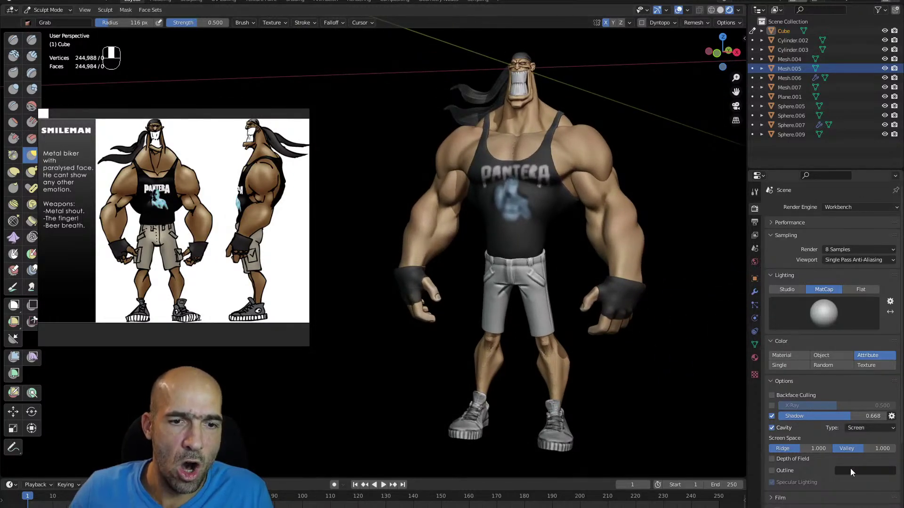
left_click(775, 470)
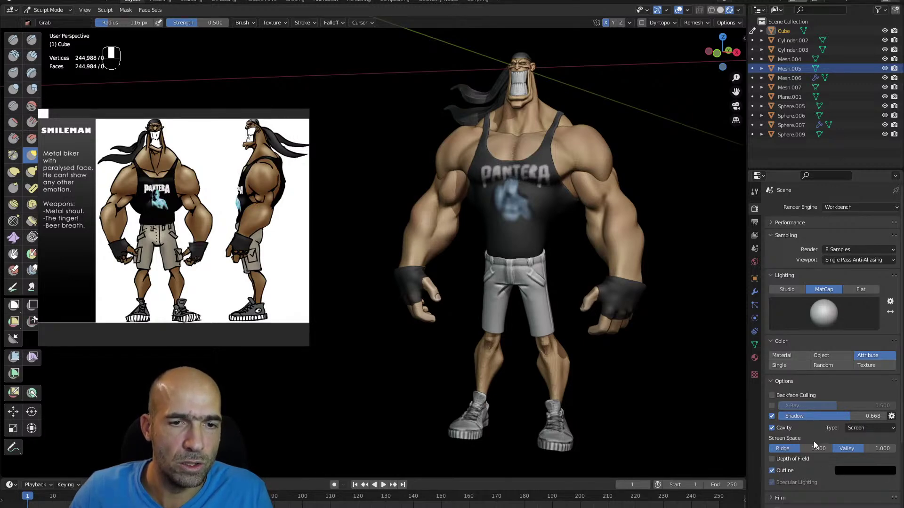
- Give the scene a world with a dark grey background
left_click(753, 262)
left_click(790, 208)
left_click_drag(726, 267, 684, 272, "alt")
- Maximize the 3D viewport, change to Object Mode and hide the overlays for a clean view of the rendered character
key("ctrl+space")
mouse_move(804, 290)
left_mouse_down("ctrl+alt")
mouse_move(819, 297)
mouse_move(809, 270)
left_mouse_up("ctrl+alt")
key("ctrl+Tab")
left_click(744, 287)
left_click(803, 281)
left_click(836, 10)
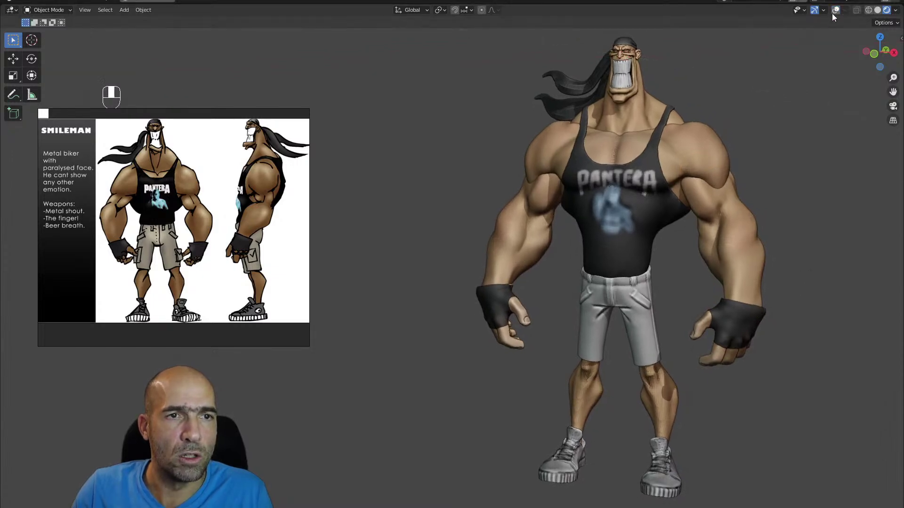
middle_click_drag(813, 94, 807, 134, "alt+shift")
middle_click_drag(807, 134, 738, 183, "alt+shift")
scroll(738, 184, "down", 6)
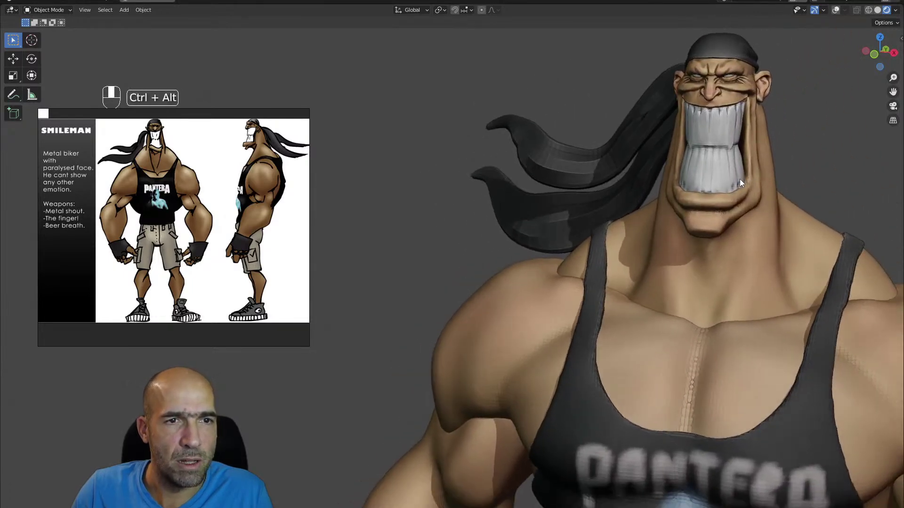
middle_click_drag(785, 164, 816, 149, "alt")
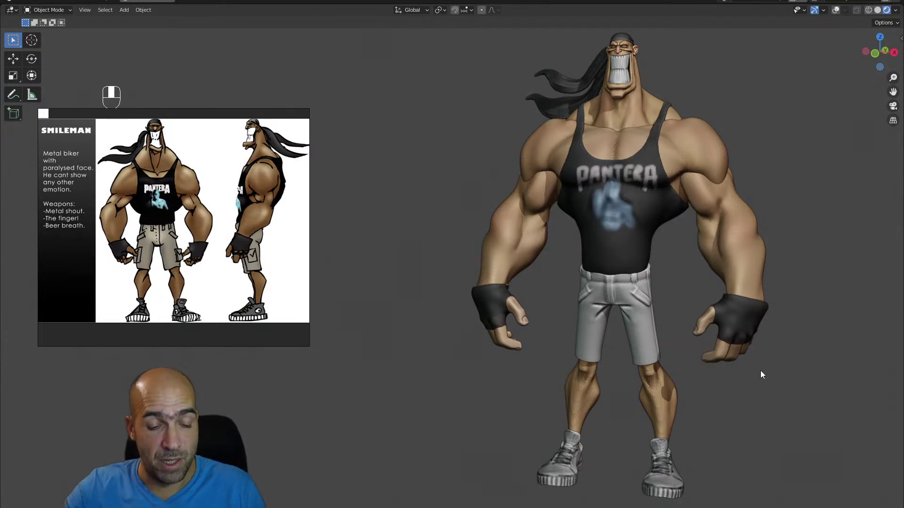
- Return to Sculpt Mode and make the shoulder's mesh active with the Scrape/Peaks brush at 116 px
key("ctrl+Tab")
left_click(784, 245)
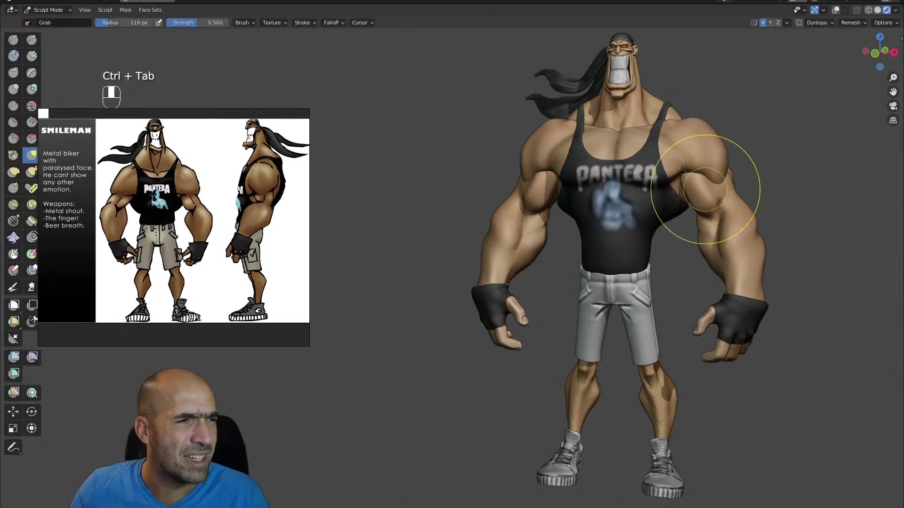
key("3")
middle_click_drag(752, 165, 601, 237, "alt+shift")
middle_click_drag(602, 237, 661, 198, "ctrl+alt")
mouse_move(661, 199)
left_mouse_down("alt")
mouse_move(642, 178)
mouse_move(651, 216)
mouse_move(652, 201)
mouse_move(606, 209)
mouse_move(602, 184)
mouse_move(686, 192)
left_mouse_up("alt")
key("alt+q")
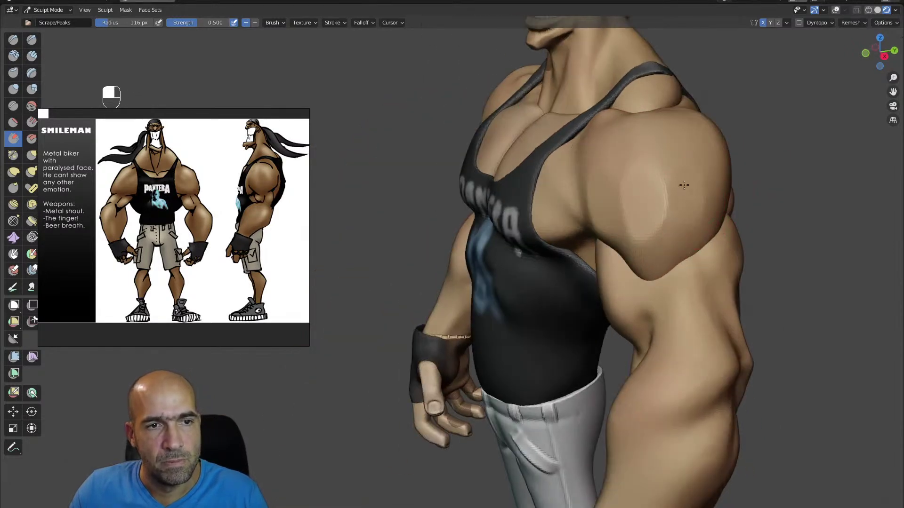
- Try flattening planes into the shoulder muscle with the Scrape/Peaks brush, and undo the strokes
left_click_drag(669, 242, 657, 252)
mouse_move(657, 252)
left_mouse_down("alt")
mouse_move(700, 247)
mouse_move(715, 229)
mouse_move(761, 234)
mouse_move(721, 242)
mouse_move(736, 200)
left_mouse_up("alt")
key("ctrl+z")
key("ctrl+z")
key("ctrl+z")
key("ctrl+z")
key("ctrl+z")
- Make the fingerless glove mesh active and set up the Draw Sharp brush with a 59 px radius
mouse_move(729, 232)
left_mouse_down("alt+shift")
mouse_move(759, 196)
mouse_move(738, 245)
left_mouse_up("alt+shift")
mouse_move(737, 245)
left_mouse_down("alt+shift")
mouse_move(753, 238)
mouse_move(748, 200)
left_mouse_up("alt+shift")
left_click_drag(527, 349, 570, 320, "alt+shift")
mouse_move(570, 348)
left_mouse_down("ctrl+alt")
mouse_move(556, 325)
mouse_move(560, 273)
left_mouse_up("ctrl+alt")
key("alt+q")
key("1")
left_click_drag(572, 211, 582, 210)
key("bracketleft")
key("bracketleft")
key("bracketleft")
key("bracketleft")
key("bracketleft")
key("bracketleft")
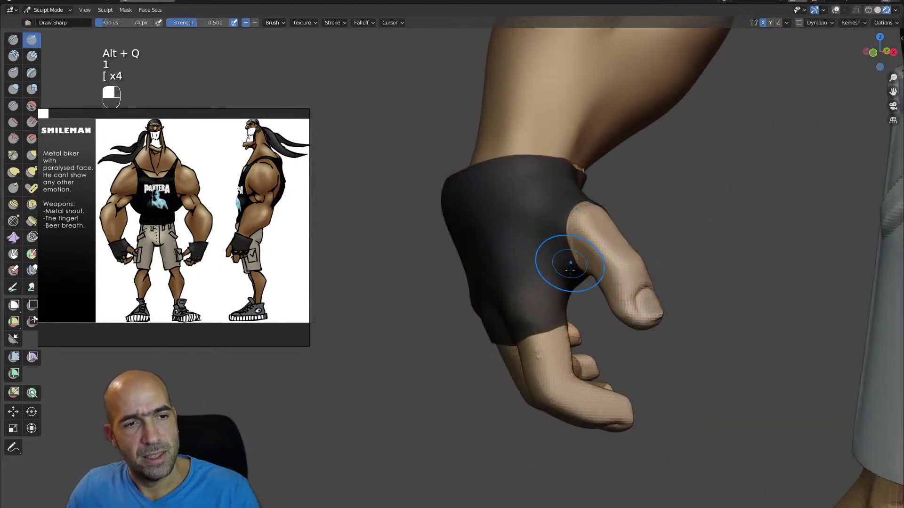
- Carve wrinkle folds into the glove near the base of the thumb and smooth the surface around them
mouse_move(574, 279)
left_mouse_down("ctrl")
mouse_move(545, 268)
mouse_move(582, 281)
left_mouse_up("ctrl")
mouse_move(544, 222)
left_mouse_down("shift")
mouse_move(571, 267)
mouse_move(589, 277)
mouse_move(523, 298)
mouse_move(527, 288)
left_mouse_up("shift")
mouse_move(502, 255)
left_mouse_down()
mouse_move(545, 265)
mouse_move(501, 268)
mouse_move(520, 271)
left_mouse_up()
left_click_drag(536, 253, 538, 272, "alt")
left_click_drag(576, 203, 548, 200, "alt")
key("alt+q")
mouse_move(603, 179)
left_mouse_down("shift")
mouse_move(640, 185)
mouse_move(624, 186)
mouse_move(637, 170)
left_mouse_up("shift")
left_click_drag(611, 206, 618, 201, "alt")
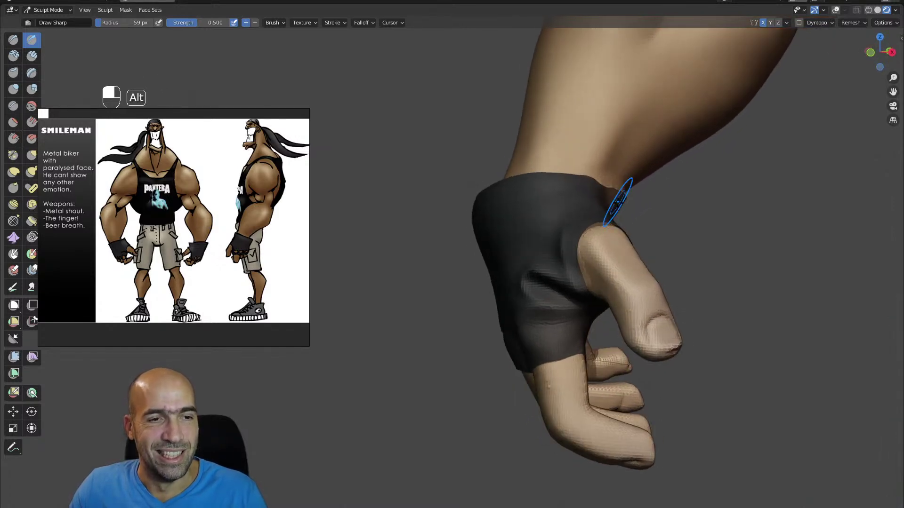
- Work on the glove's cuff around the wrist, trying the Grab brush and returning to the Draw Sharp brush
key("a")
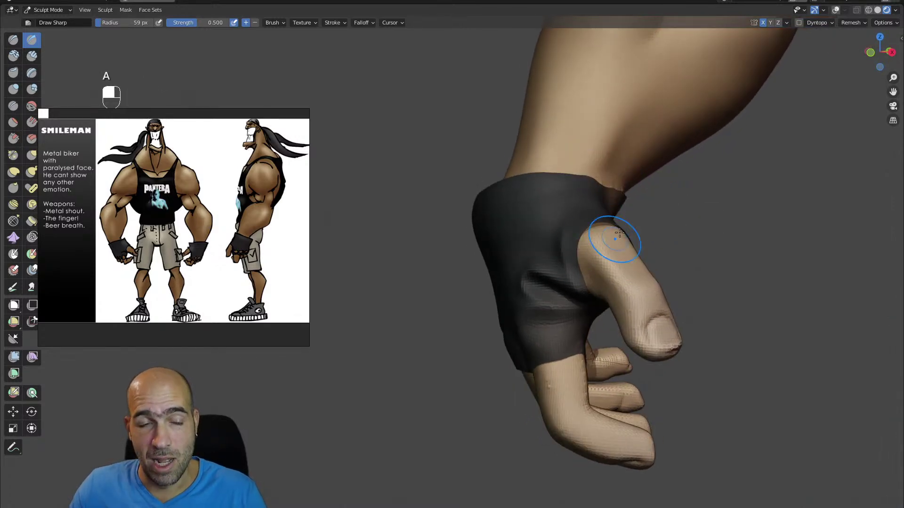
left_click_drag(616, 237, 599, 204, "alt")
key("alt+q")
key("g")
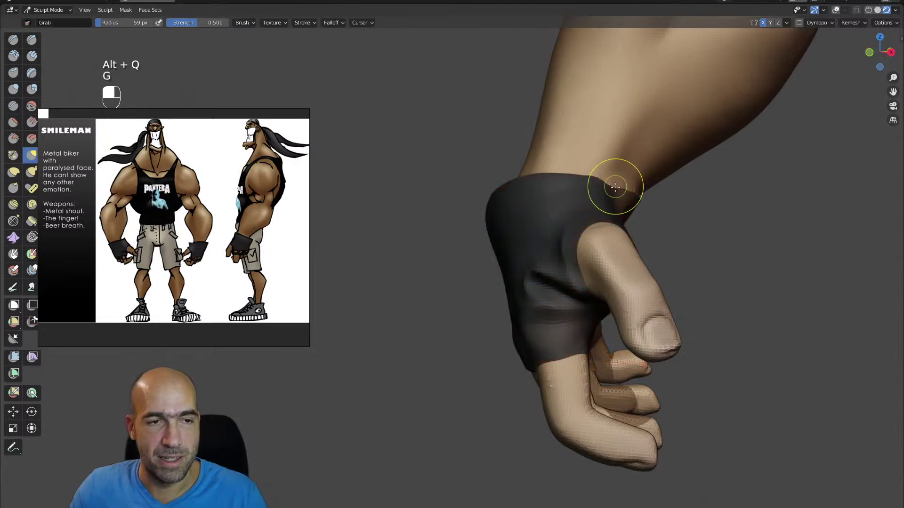
left_click_drag(646, 205, 584, 208, "alt")
mouse_move(476, 212)
left_mouse_down("alt")
mouse_move(525, 218)
mouse_move(508, 213)
mouse_move(444, 229)
left_mouse_up("alt")
key("1")
left_click_drag(546, 212, 444, 233)
- Frame the whole biker figure, bring the Discord window with the boxer reference image into view, and move it away again
mouse_move(520, 222)
left_mouse_down("alt")
mouse_move(547, 224)
mouse_move(477, 251)
mouse_move(502, 296)
mouse_move(577, 321)
mouse_move(548, 325)
left_mouse_up("alt")
mouse_move(548, 326)
left_mouse_down("ctrl+alt")
mouse_move(609, 336)
mouse_move(600, 325)
mouse_move(546, 333)
mouse_move(551, 325)
left_mouse_up("ctrl+alt")
left_click_drag(551, 324, 622, 299, "alt")
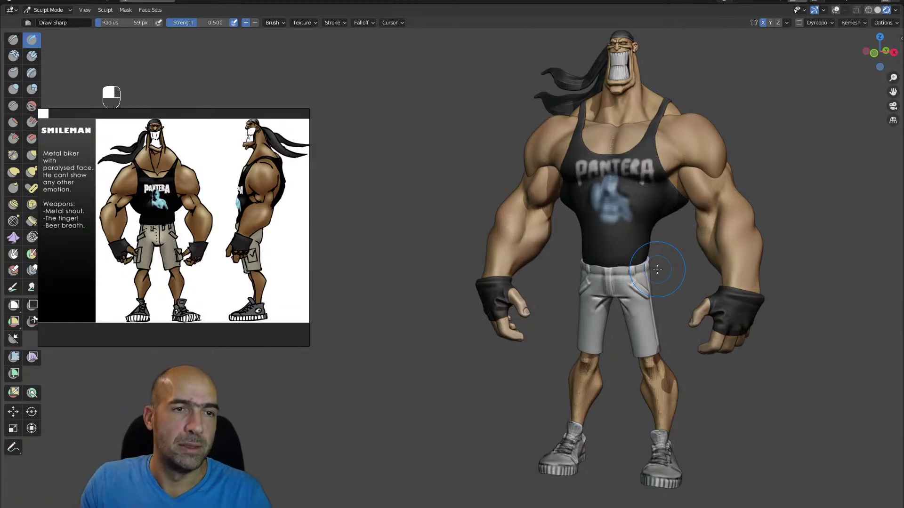
mouse_move(757, 201)
left_mouse_down("alt+shift")
mouse_move(777, 204)
mouse_move(790, 193)
left_mouse_up("alt+shift")
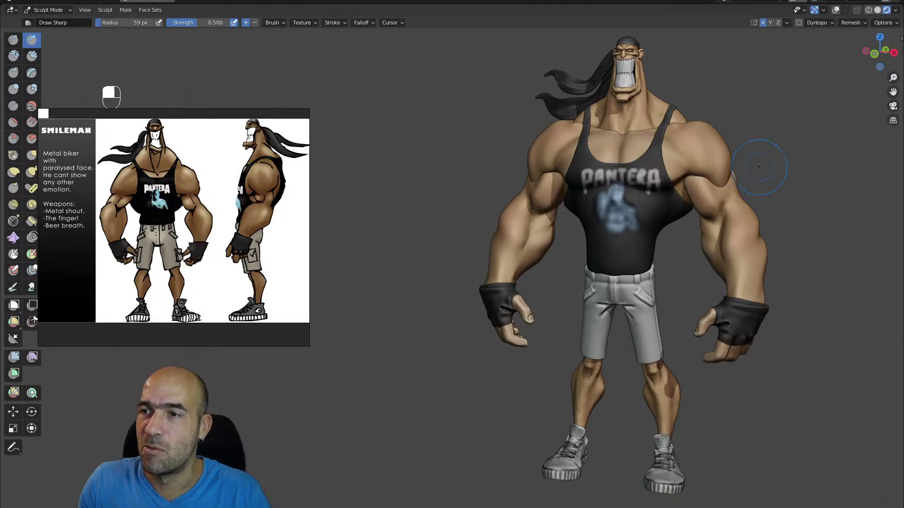
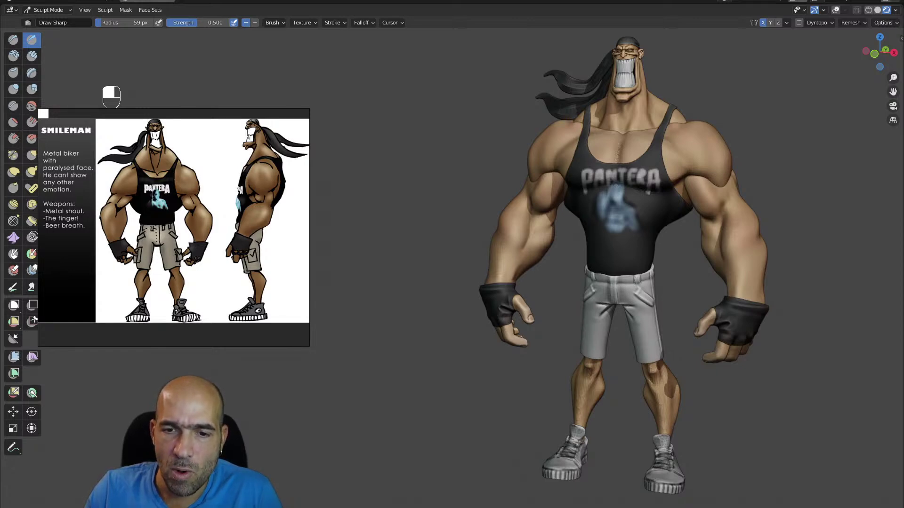
left_click_drag(903, 4, 517, 4)
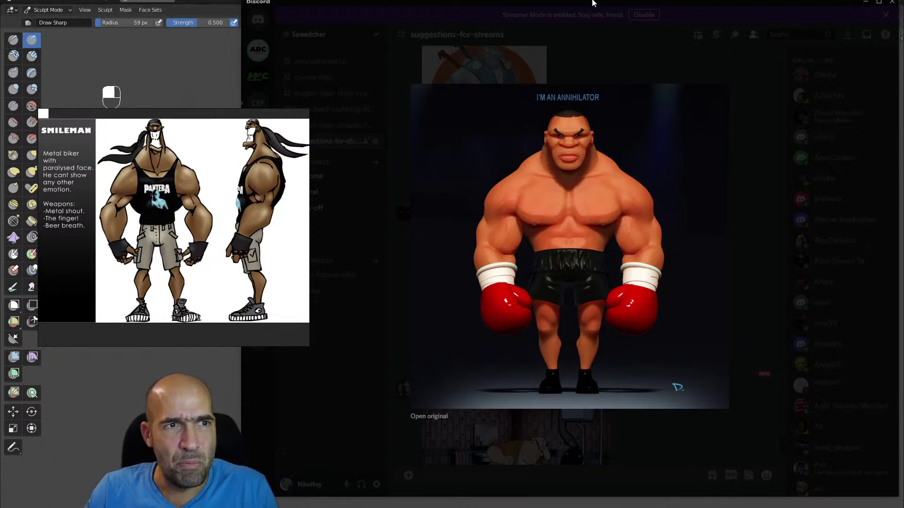
left_click_drag(593, 2, 903, 7)
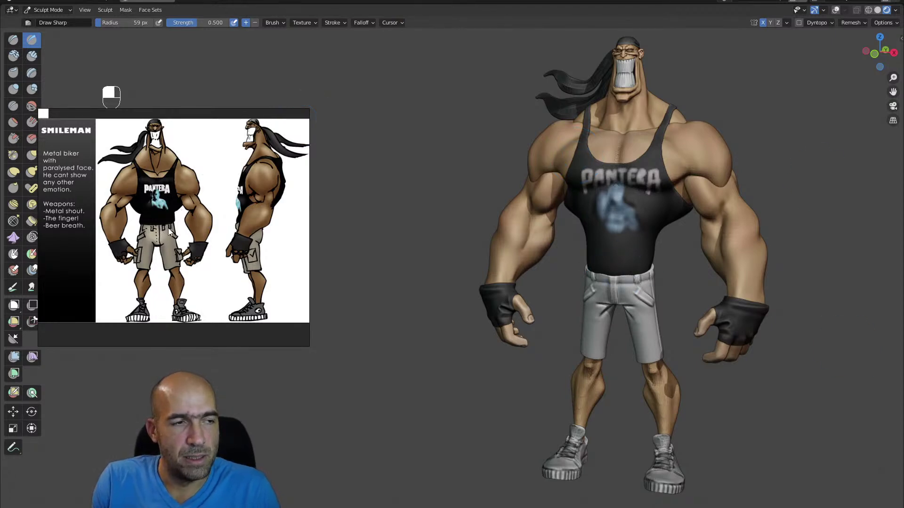
- Examine the tiger character in the dark coat on the reference board
scroll(162, 232, "down", 4)
mouse_move(231, 228)
middle_mouse_down()
mouse_move(209, 233)
mouse_move(223, 241)
middle_mouse_up()
scroll(193, 235, "down", 3)
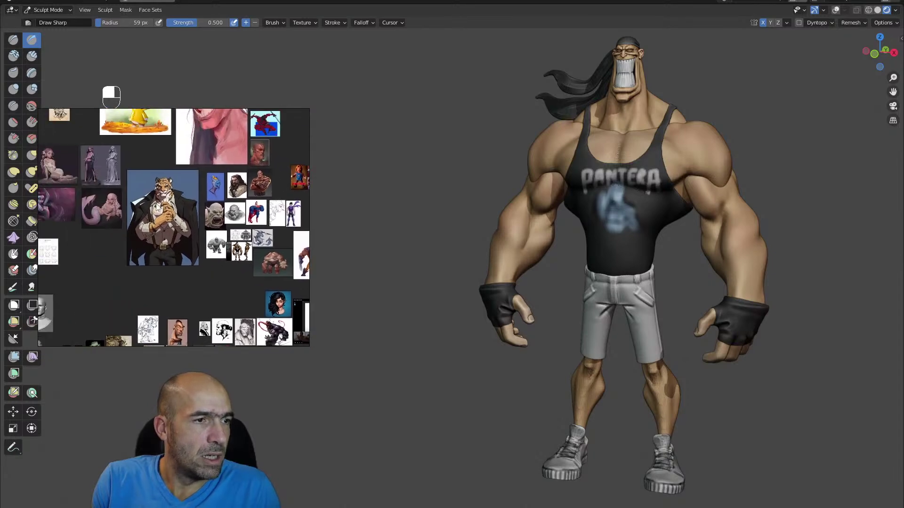
scroll(163, 216, "up", 6)
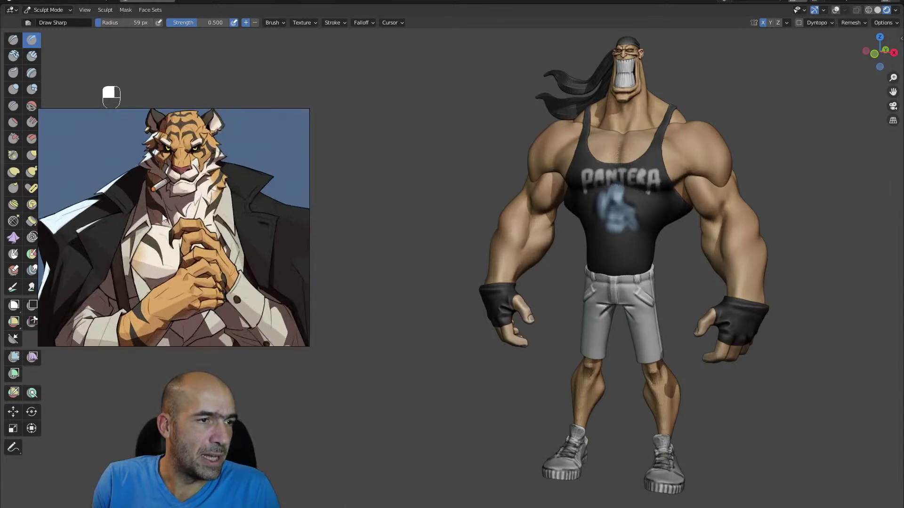
scroll(162, 216, "down", 3)
scroll(152, 194, "down", 2)
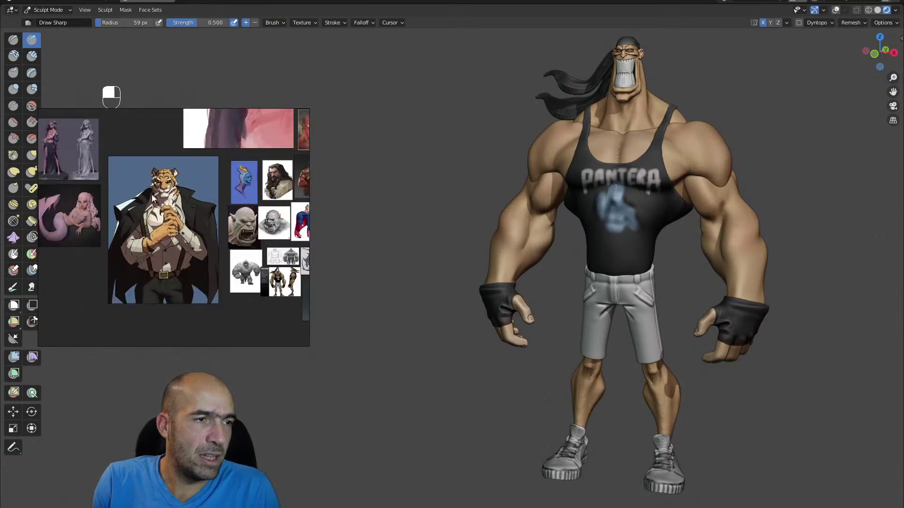
- Examine the standing long-haired woman renders on the reference board, including the skirt ornament and the face
middle_click_drag(100, 193, 147, 250)
scroll(205, 240, "up", 4)
scroll(147, 251, "up", 4)
middle_click_drag(205, 259, 124, 233)
scroll(125, 234, "up", 2)
middle_click_drag(213, 257, 177, 248)
scroll(177, 247, "down", 5)
middle_click_drag(168, 191, 194, 274)
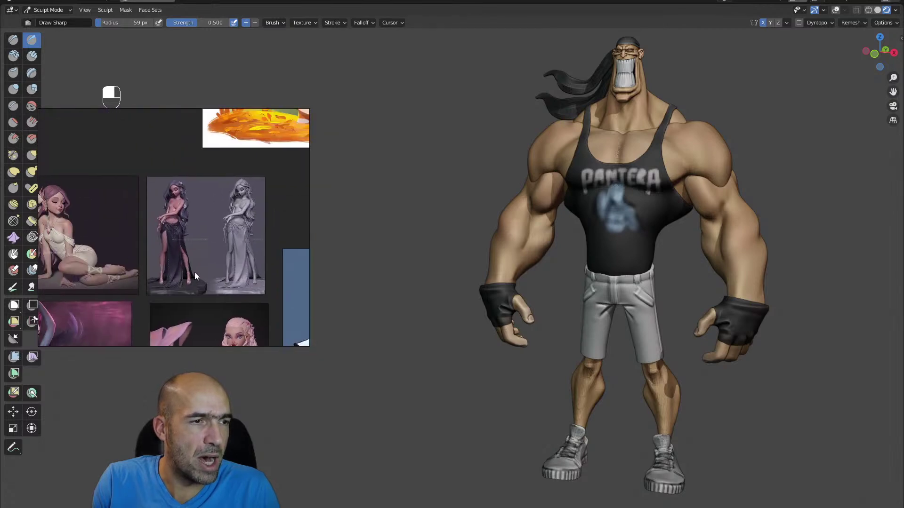
scroll(211, 284, "up", 5)
scroll(210, 283, "up", 6)
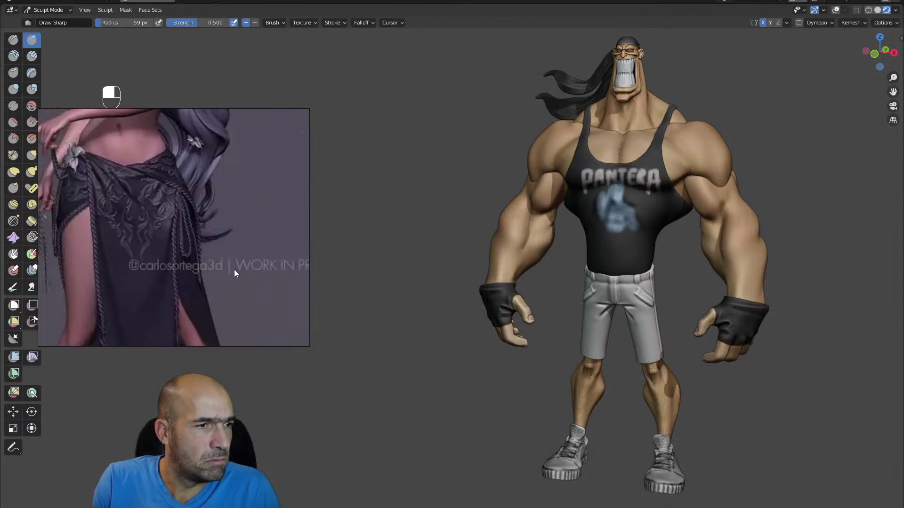
scroll(169, 282, "up", 2)
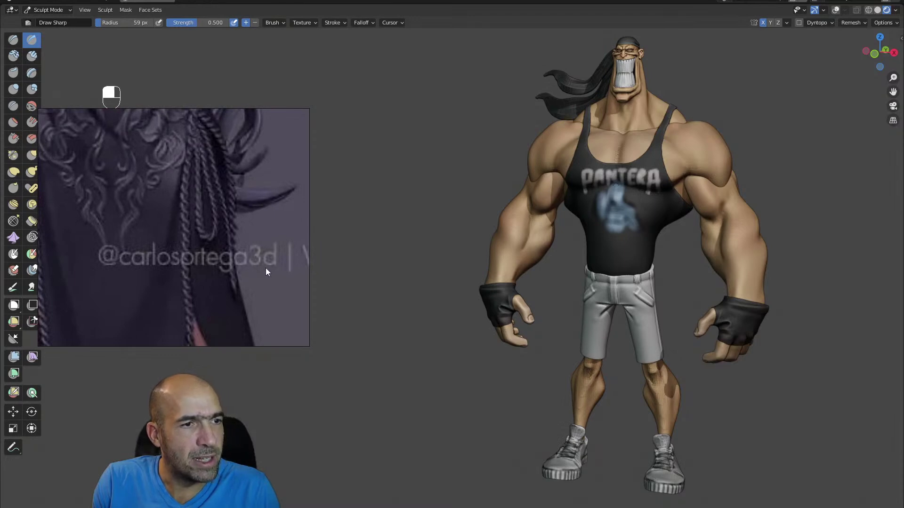
scroll(265, 268, "down", 5)
middle_click_drag(238, 139, 236, 333)
scroll(246, 214, "up", 2)
scroll(184, 264, "up", 3)
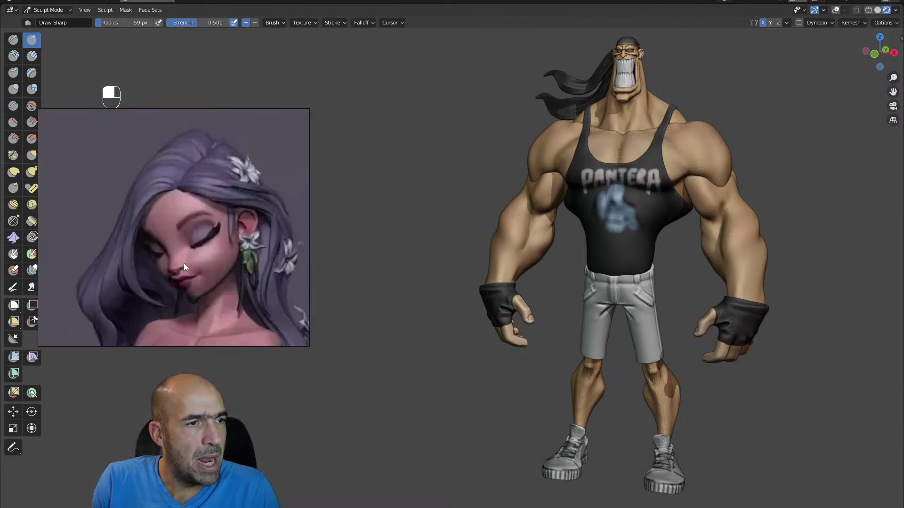
scroll(208, 266, "down", 3)
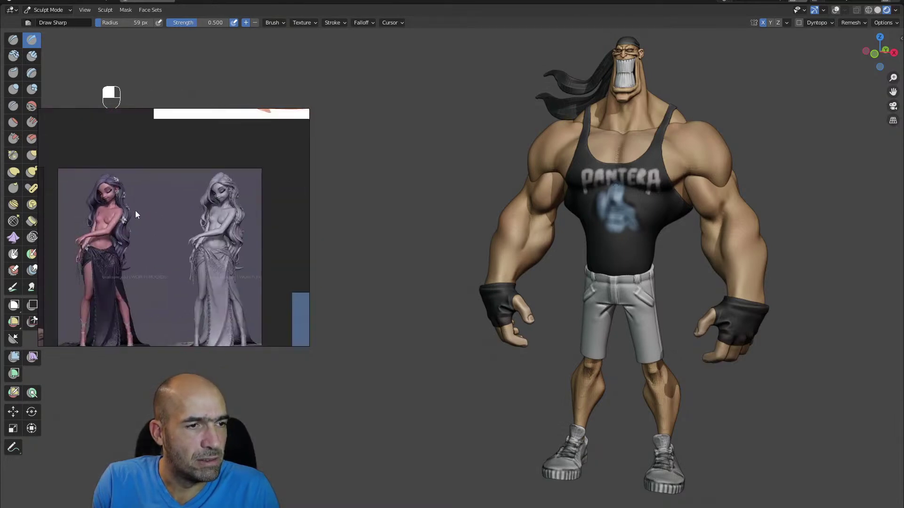
scroll(96, 213, "up", 3)
- Examine the seated pink-haired woman and the purple underwater character on the reference board
middle_click_drag(86, 143, 200, 204)
scroll(200, 203, "up", 4)
scroll(199, 203, "up", 1)
scroll(199, 203, "down", 5)
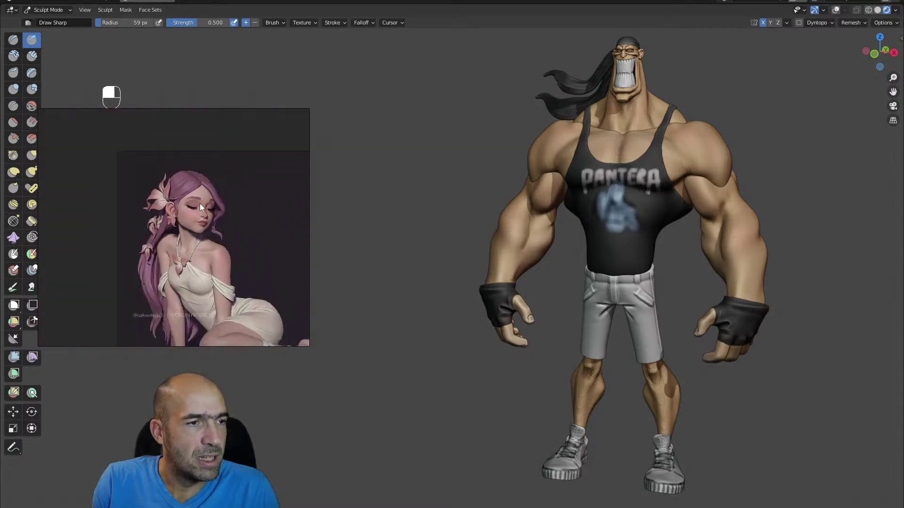
scroll(215, 238, "down", 6)
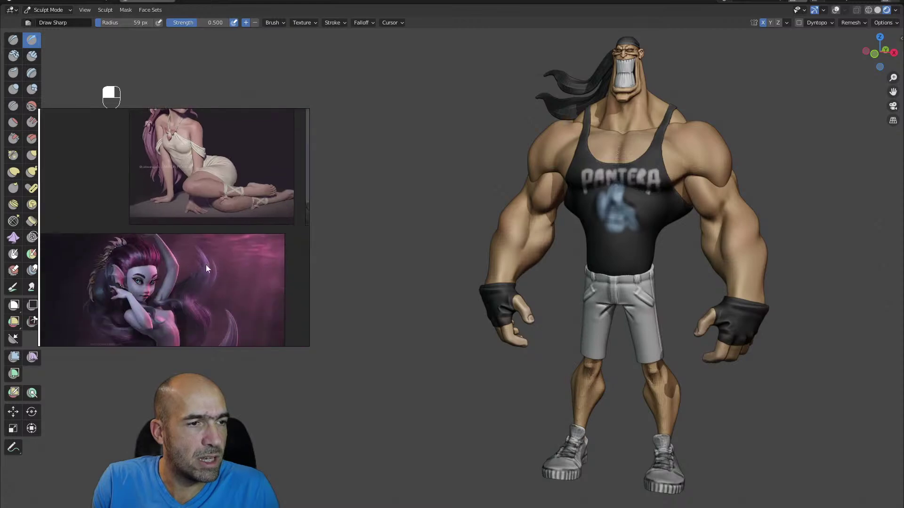
middle_click_drag(155, 230, 166, 173)
scroll(193, 249, "down", 4)
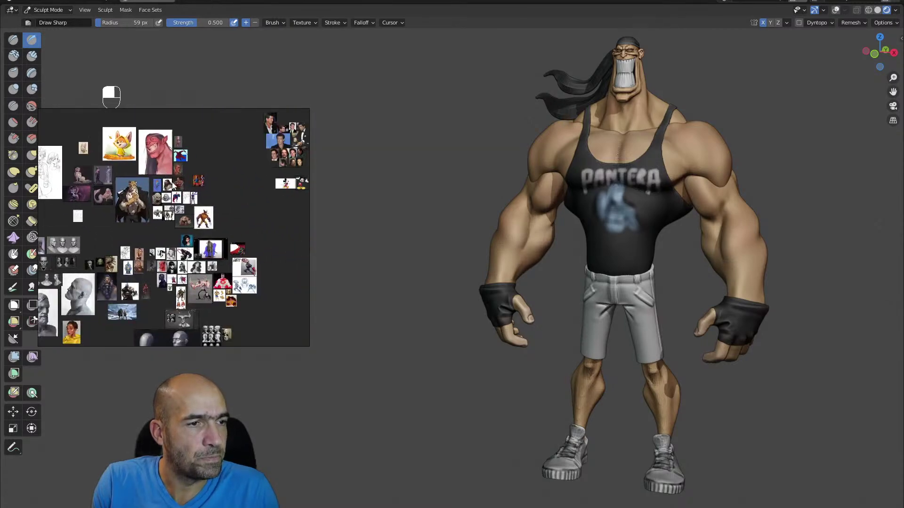
- Examine the Captain America concept sheet, from the pencil sketches to the painted figure's masked face
mouse_move(208, 233)
middle_mouse_down()
mouse_move(192, 204)
mouse_move(194, 234)
middle_mouse_up()
scroll(194, 234, "up", 10)
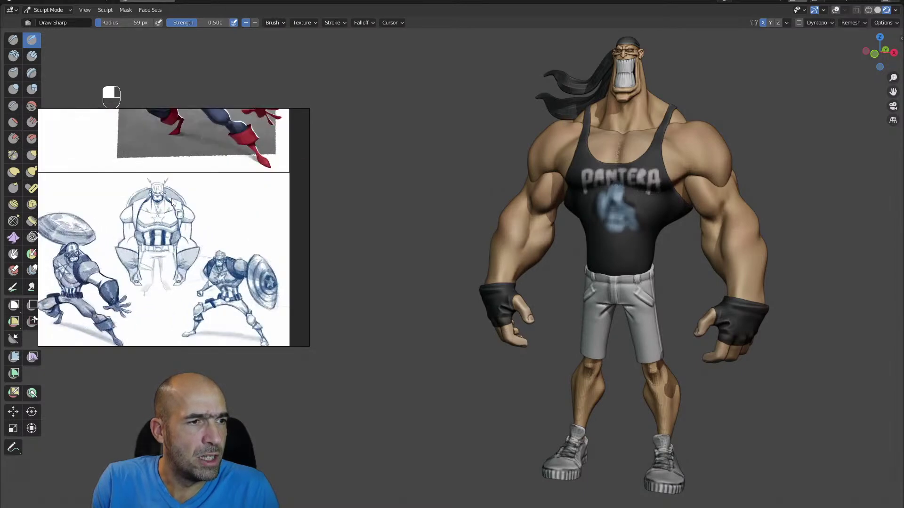
middle_click_drag(172, 203, 208, 202)
scroll(207, 203, "down", 1)
scroll(204, 188, "up", 3)
scroll(204, 174, "down", 4)
middle_click_drag(204, 165, 202, 259)
scroll(225, 220, "up", 4)
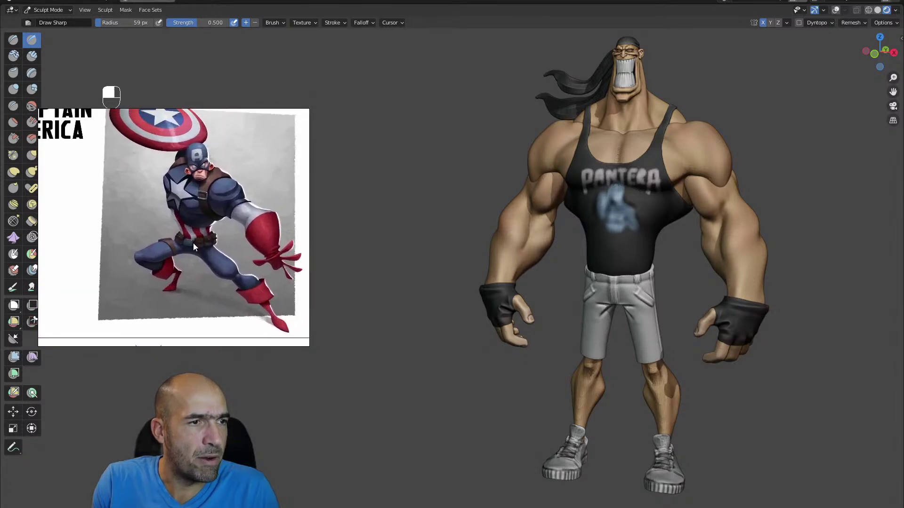
scroll(193, 225, "up", 6)
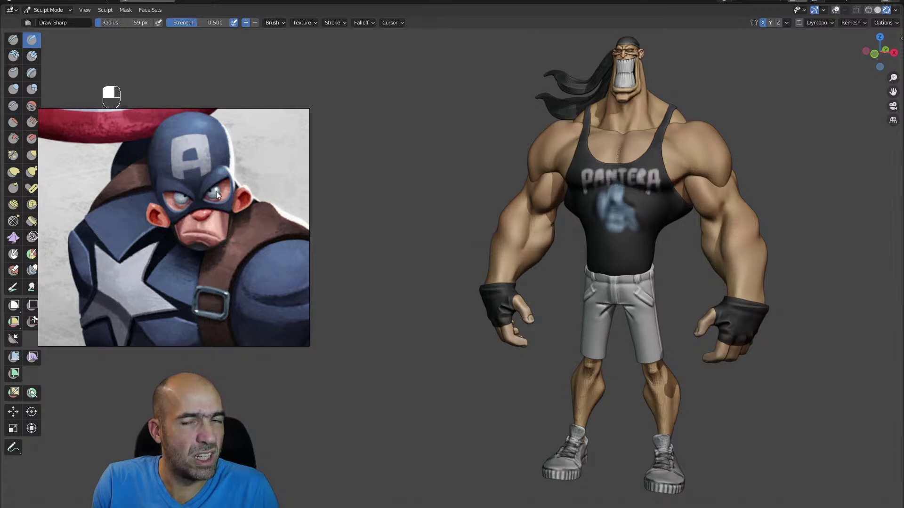
- Compare the front-view Captain America sketch with the painted crouching version, checking head, chest and arm proportions
scroll(205, 200, "down", 8)
middle_click_drag(194, 267, 193, 165)
middle_click_drag(173, 286, 199, 235)
scroll(198, 224, "up", 6)
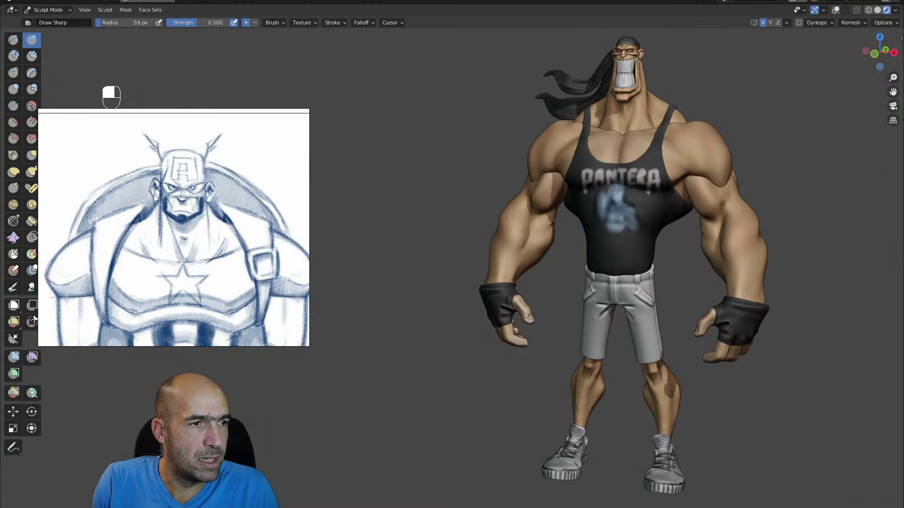
scroll(183, 190, "down", 4)
mouse_move(183, 189)
middle_mouse_down()
mouse_move(174, 301)
mouse_move(200, 215)
middle_mouse_up()
scroll(184, 283, "up", 4)
scroll(227, 238, "up", 2)
scroll(227, 238, "down", 5)
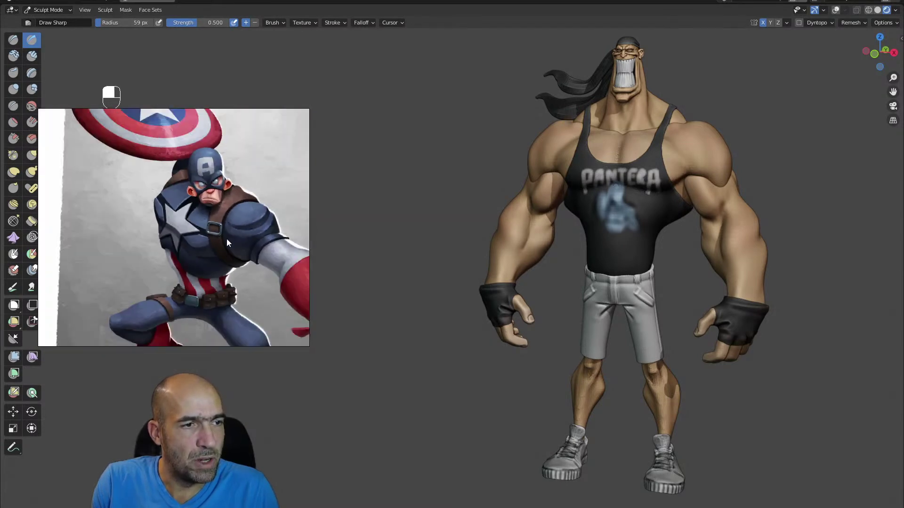
scroll(211, 238, "down", 2)
middle_click_drag(234, 267, 206, 204)
scroll(174, 259, "up", 3)
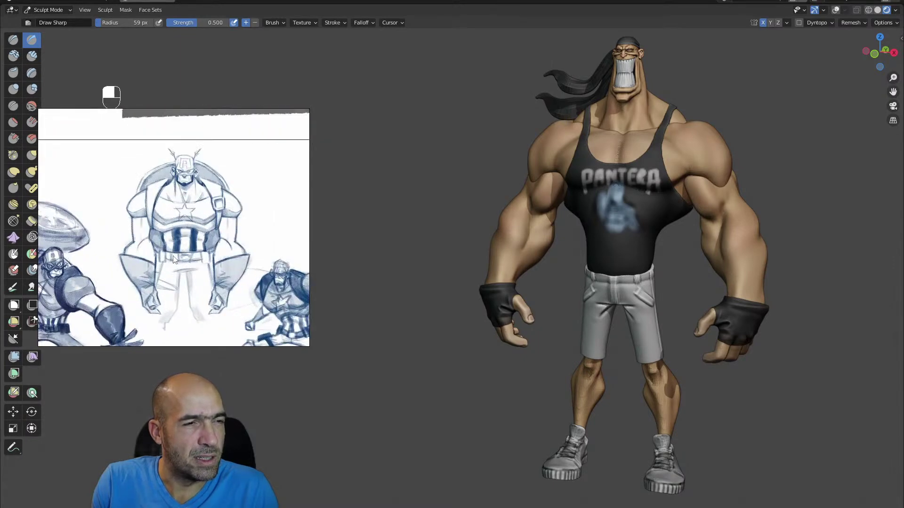
scroll(173, 260, "up", 2)
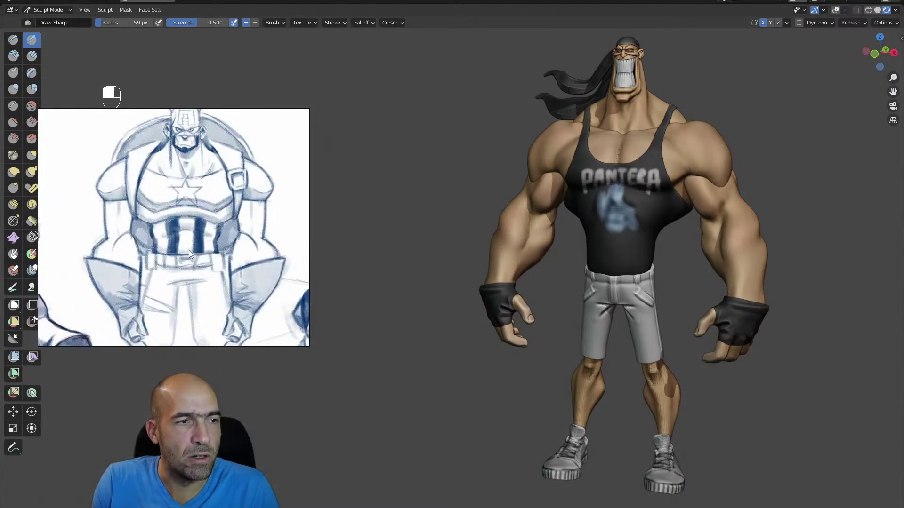
scroll(188, 251, "down", 4)
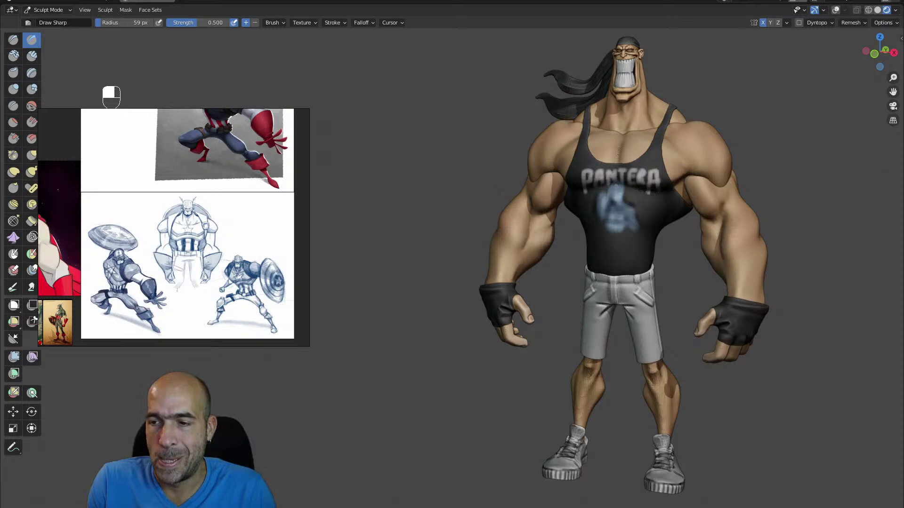
- Examine the Cyclops comic illustration with the red background on the reference board
scroll(264, 235, "down", 5)
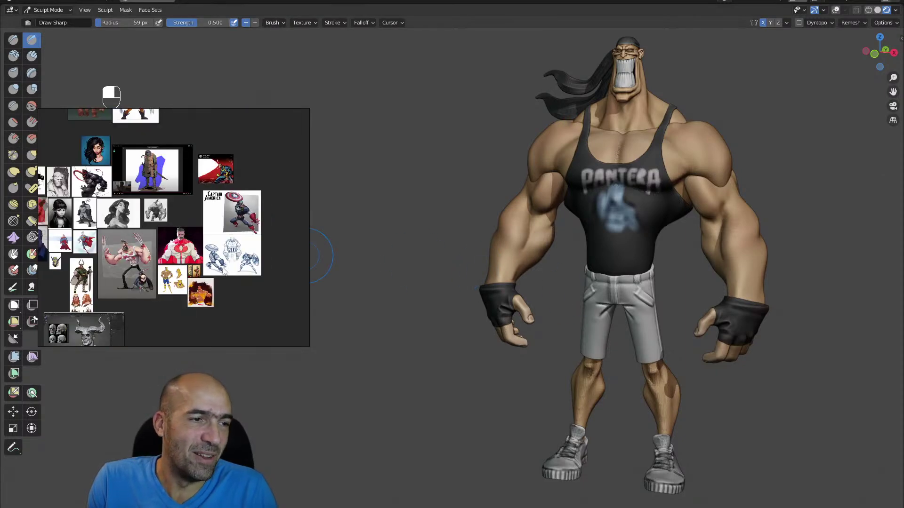
scroll(227, 209, "up", 4)
middle_click_drag(228, 205, 208, 275)
middle_click_drag(219, 167, 202, 257)
scroll(203, 257, "up", 3)
scroll(208, 201, "up", 5)
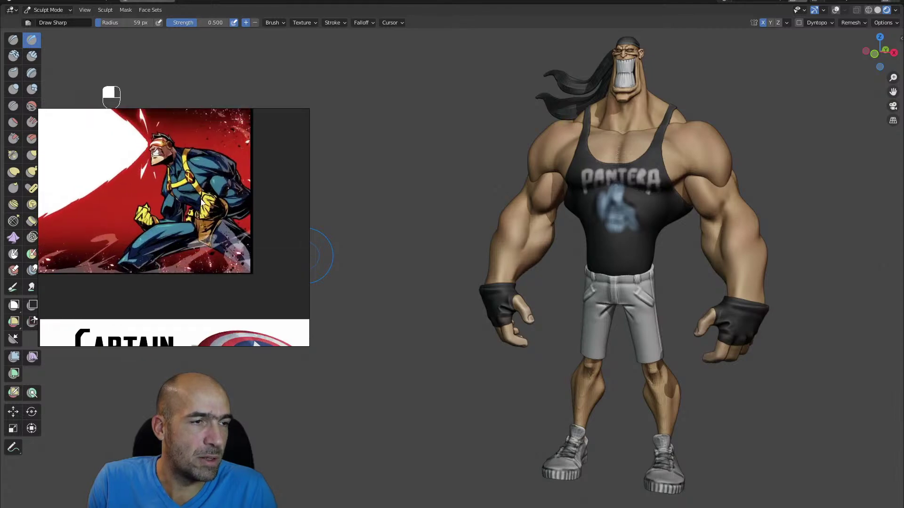
scroll(245, 245, "down", 1)
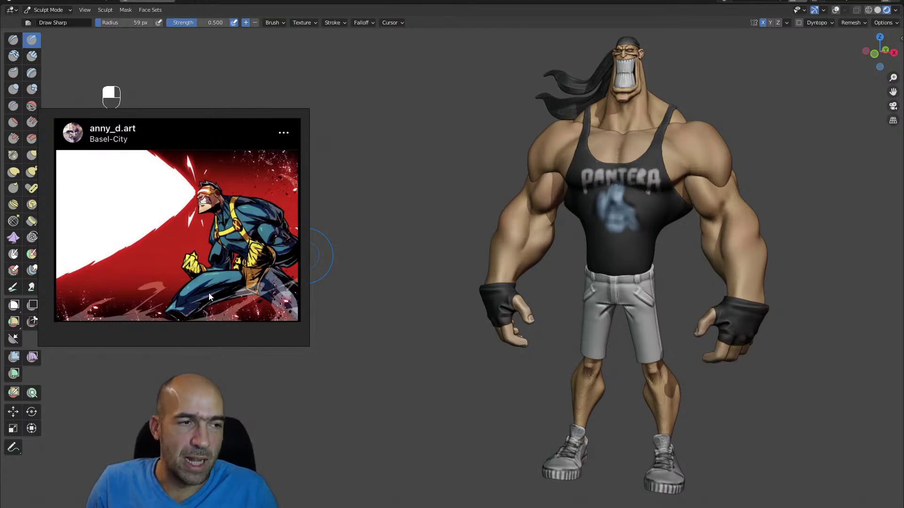
scroll(208, 293, "down", 4)
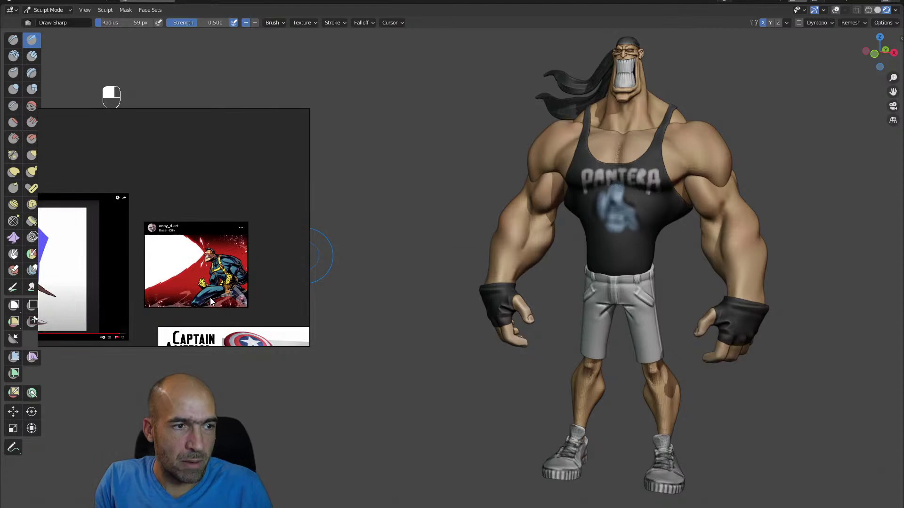
- Examine the leopard-headed wrestler sheet with its full-body pose and head studies on the reference board
middle_click_drag(209, 297, 202, 152)
scroll(201, 152, "down", 3)
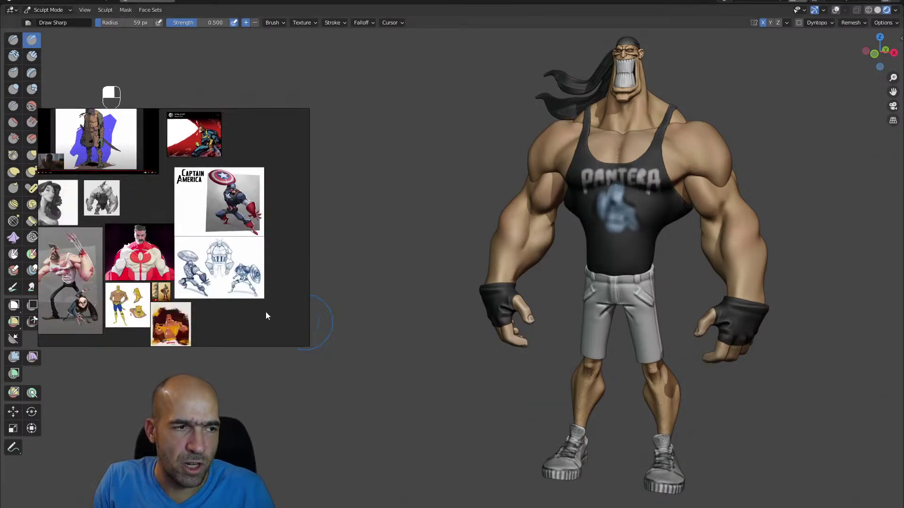
scroll(104, 295, "up", 6)
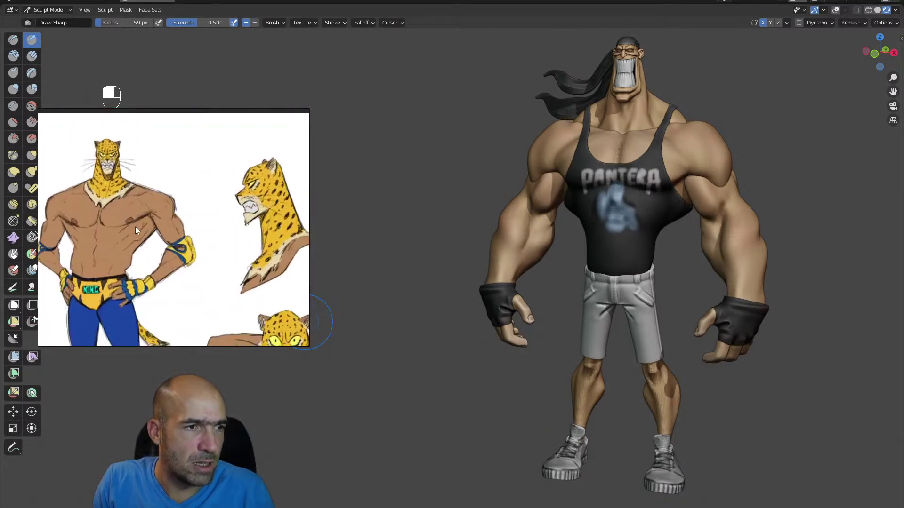
scroll(138, 194, "down", 5)
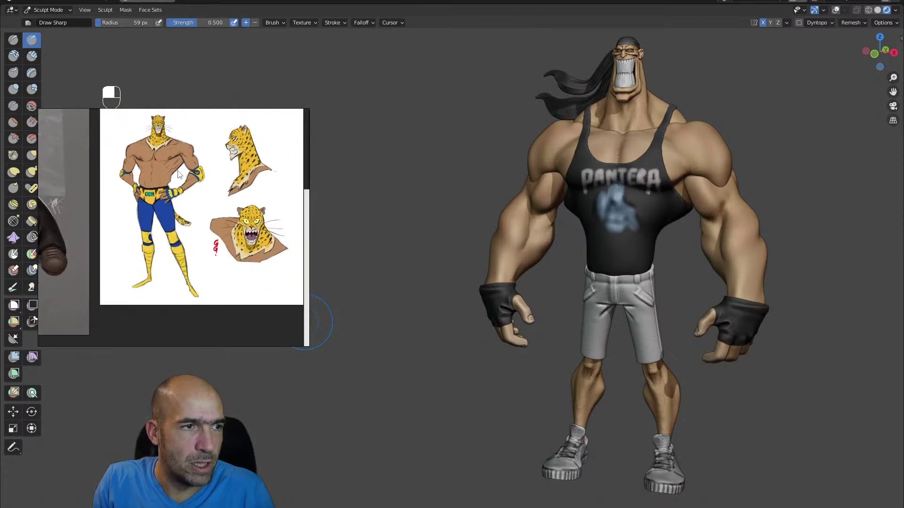
scroll(162, 193, "up", 2)
scroll(162, 193, "down", 2)
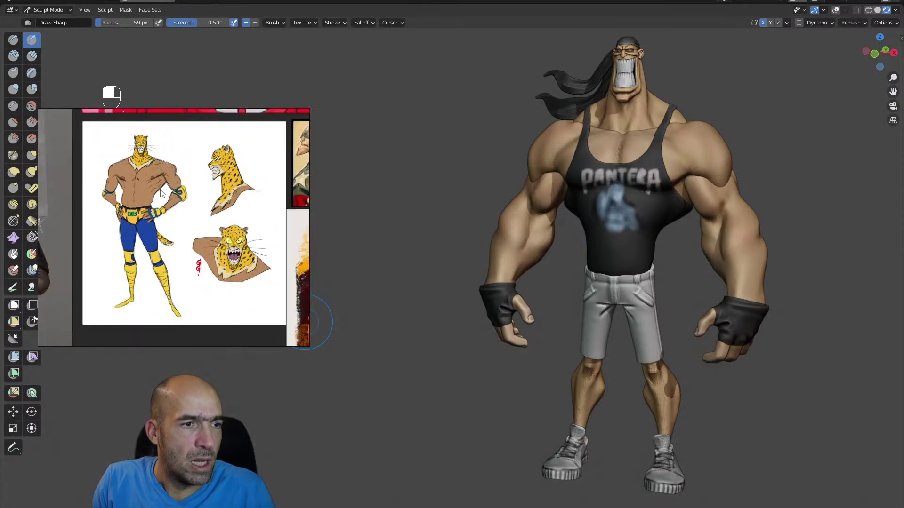
scroll(162, 193, "up", 1)
scroll(162, 200, "down", 3)
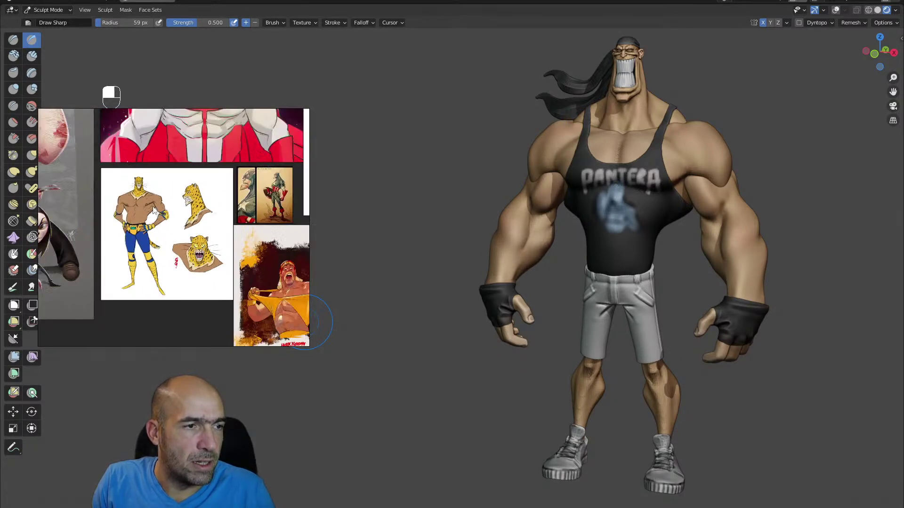
- Inspect the leopard-headed wrestler's torso and arms up close and compare them with the full figure and head studies
scroll(205, 208, "up", 4)
scroll(143, 186, "up", 3)
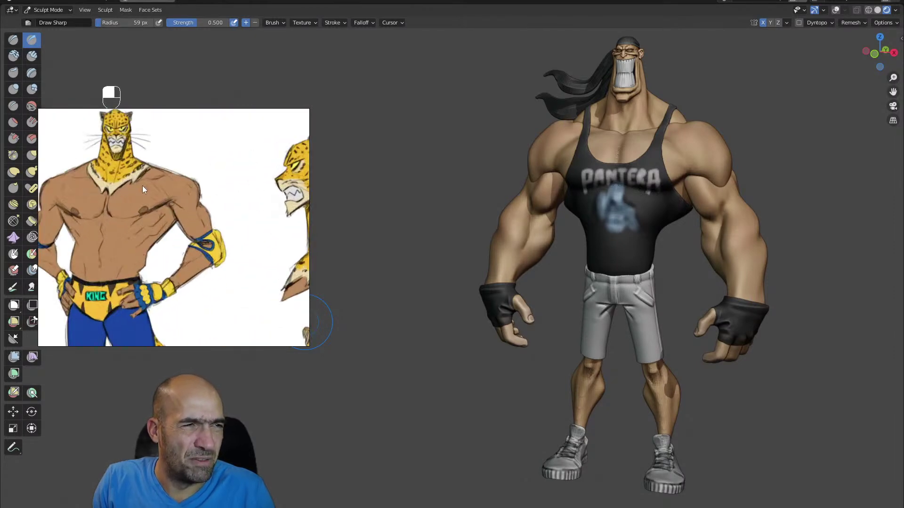
scroll(167, 188, "down", 2)
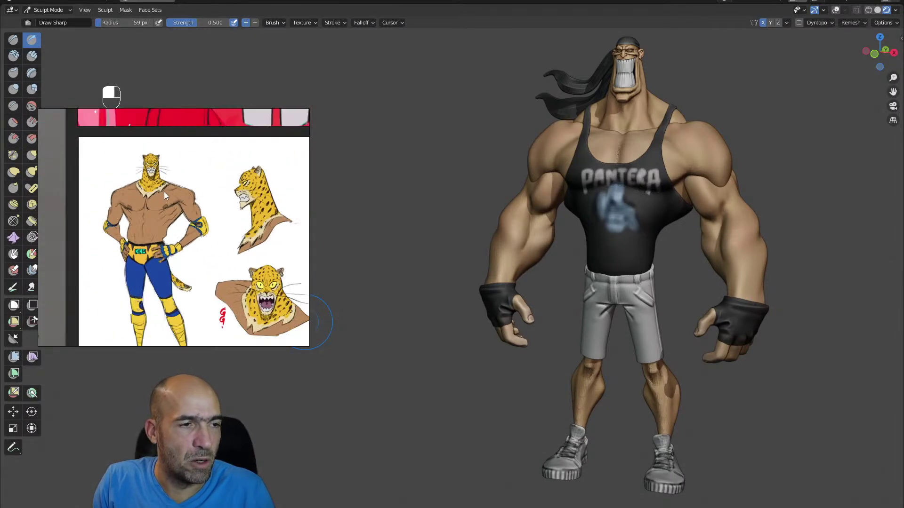
scroll(163, 191, "down", 2)
mouse_move(181, 198)
middle_mouse_down()
mouse_move(140, 226)
mouse_move(116, 227)
middle_mouse_up()
scroll(117, 230, "up", 6)
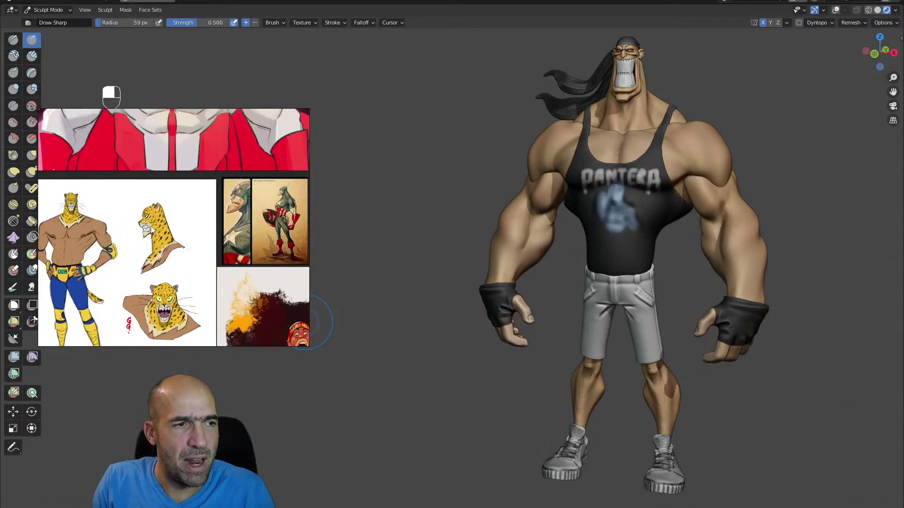
- Examine the painted standing Captain America on the tan background, checking the pose, torso, arm and leg proportions
middle_click_drag(217, 226, 81, 226)
scroll(157, 191, "up", 3)
middle_click_drag(154, 177, 165, 193)
scroll(185, 182, "down", 3)
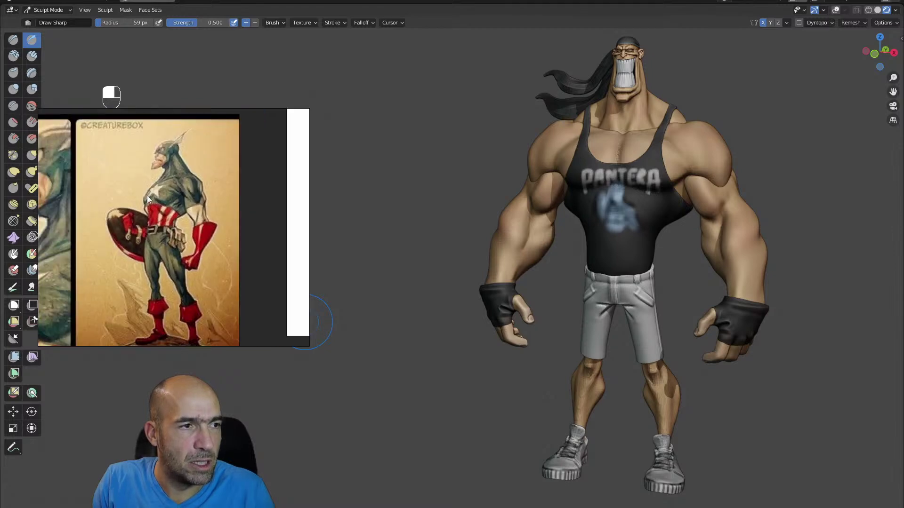
scroll(186, 182, "up", 2)
scroll(185, 182, "up", 4)
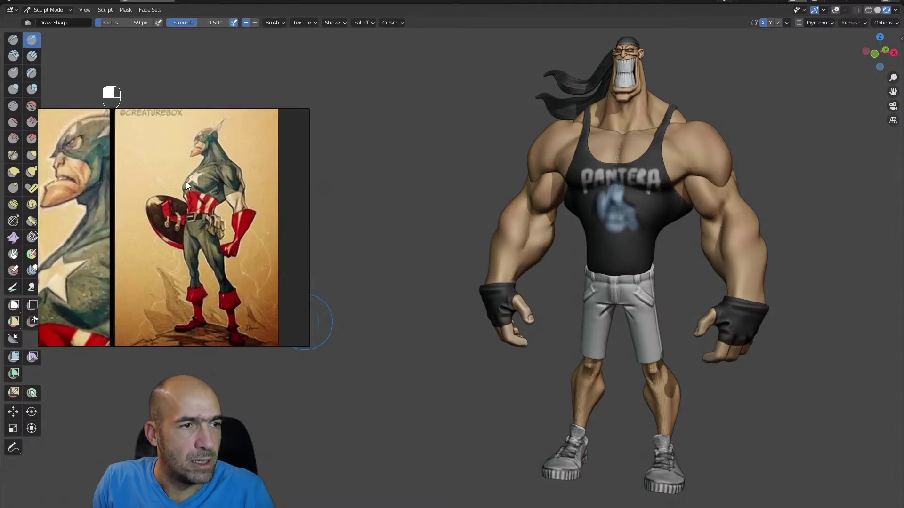
scroll(221, 190, "down", 3)
scroll(220, 192, "down", 2)
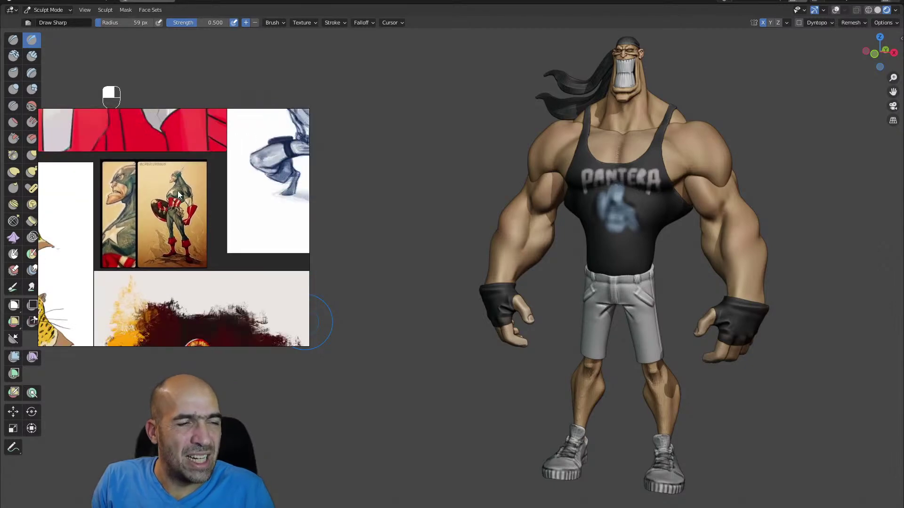
scroll(196, 185, "up", 4)
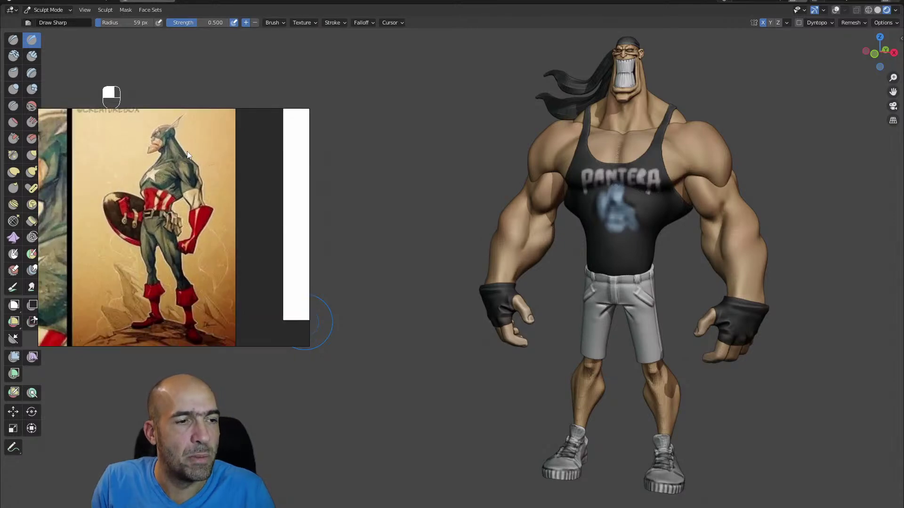
scroll(187, 151, "down", 4)
- Examine the front-view Captain America pencil sketch, focusing on its small head, broad chest and arms
middle_click_drag(187, 151, 95, 273)
scroll(95, 273, "down", 3)
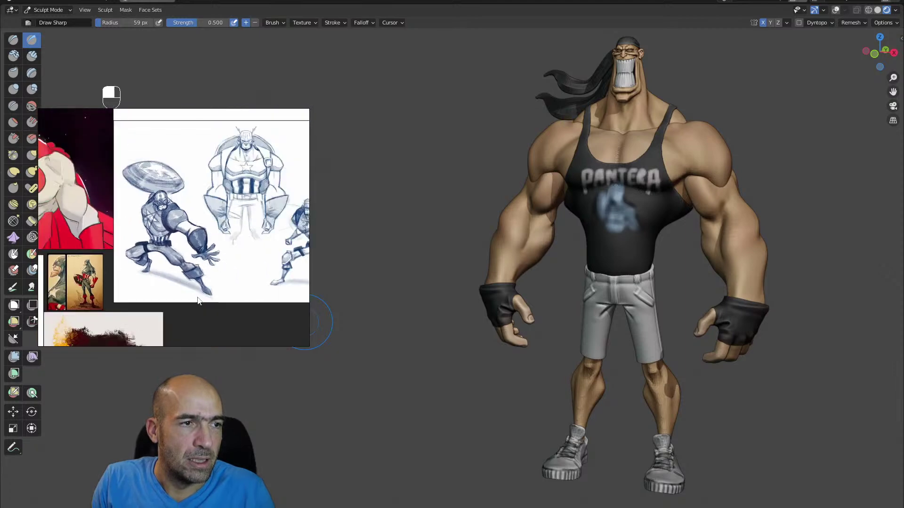
scroll(206, 260, "up", 5)
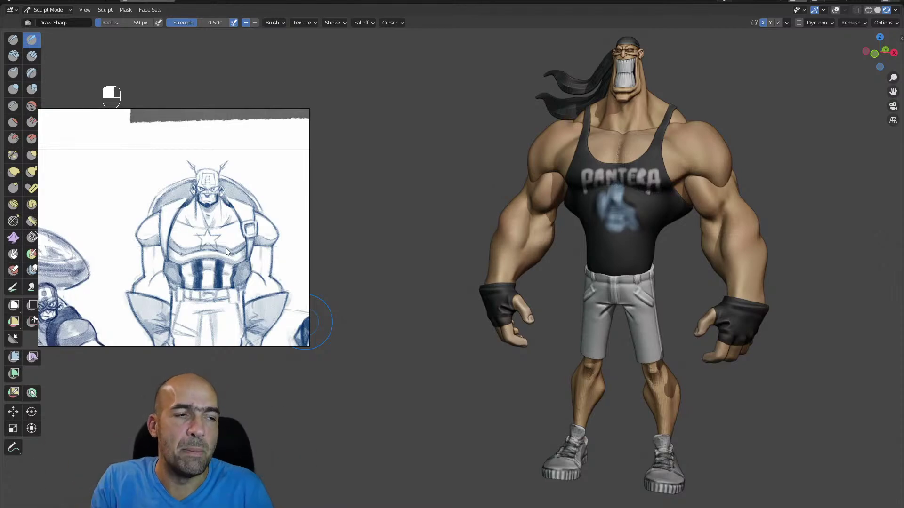
scroll(226, 251, "down", 3)
scroll(211, 267, "down", 2)
- Examine the Hulk Hogan shirt-tearing illustration and the bloodied Wolverine figure with raised claws on the reference board
scroll(183, 246, "up", 6)
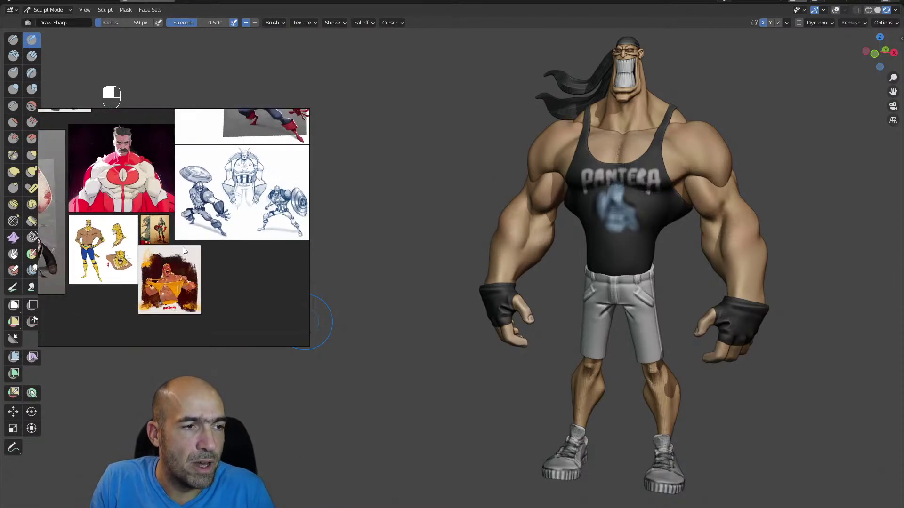
scroll(186, 205, "down", 6)
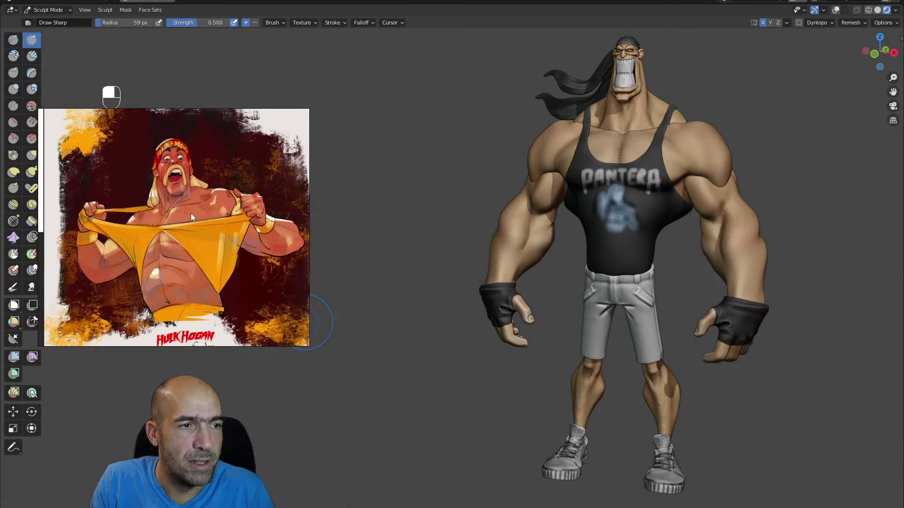
scroll(144, 211, "down", 4)
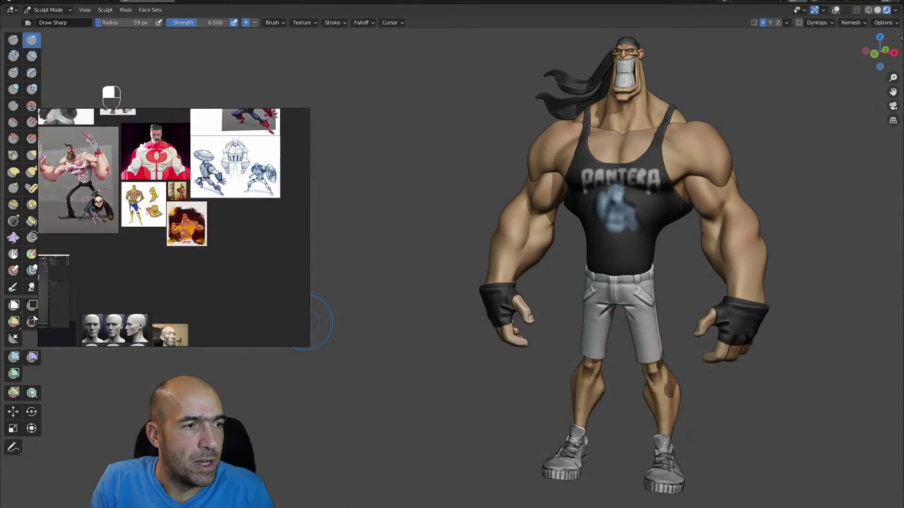
scroll(115, 226, "up", 8)
scroll(190, 232, "down", 5)
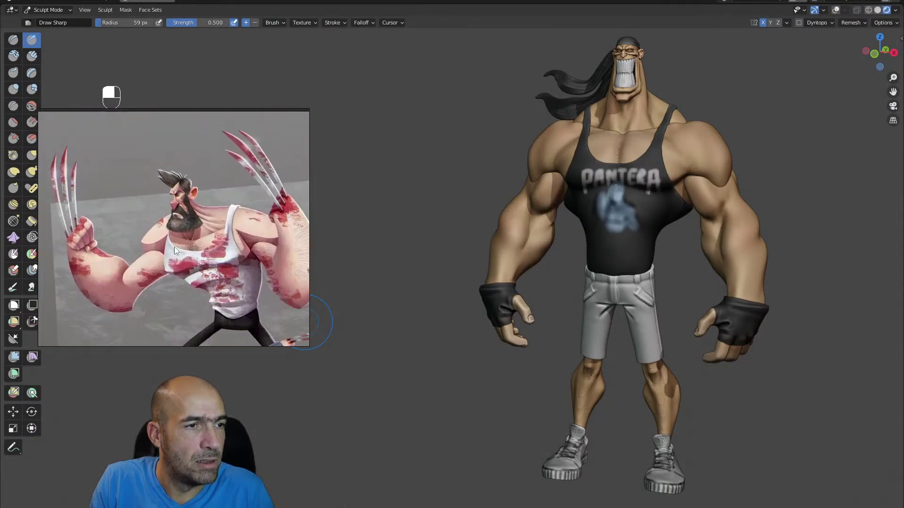
- Examine the horned-helmet Viking concept with the cape and sword, including its full-body proportions
scroll(125, 281, "up", 6)
scroll(125, 279, "up", 2)
middle_click_drag(132, 260, 192, 215)
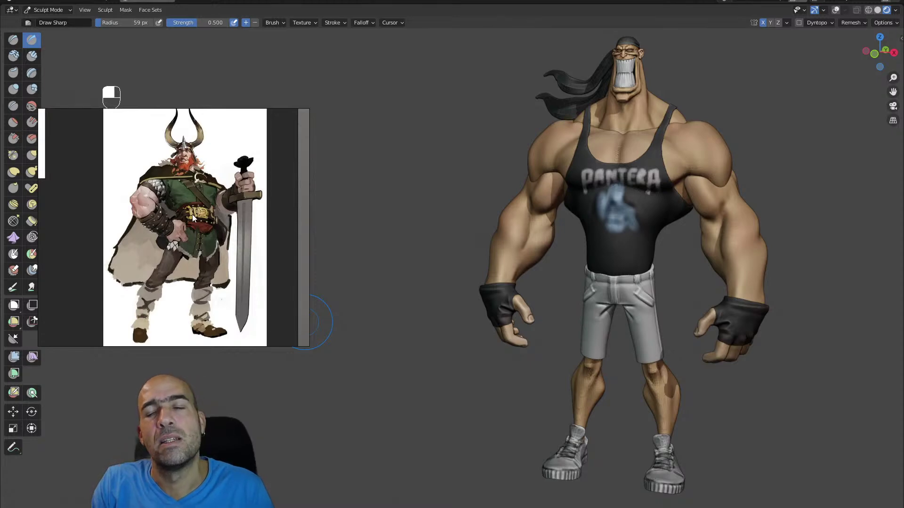
scroll(192, 216, "down", 1)
scroll(192, 215, "down", 6)
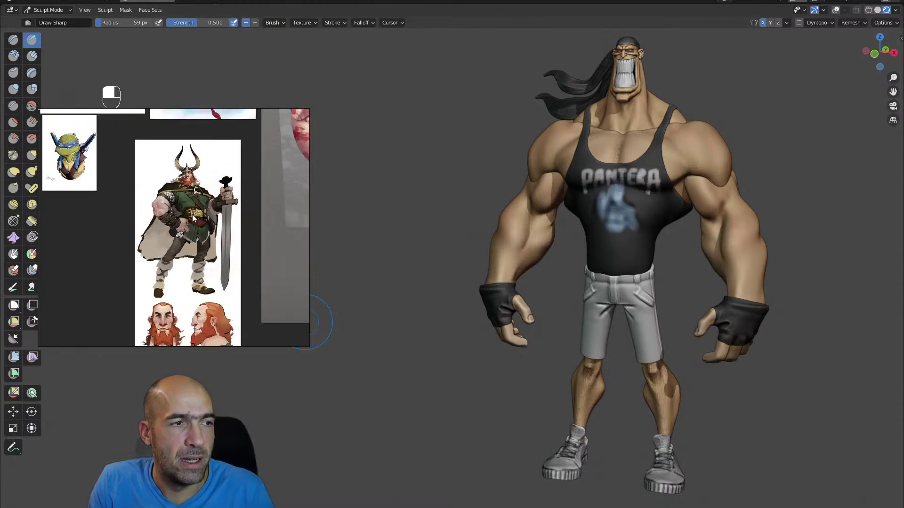
- Examine the comic-style Batman drawing, checking its full-body pose and upper-body musculature
middle_click_drag(198, 202, 190, 260)
scroll(179, 207, "up", 6)
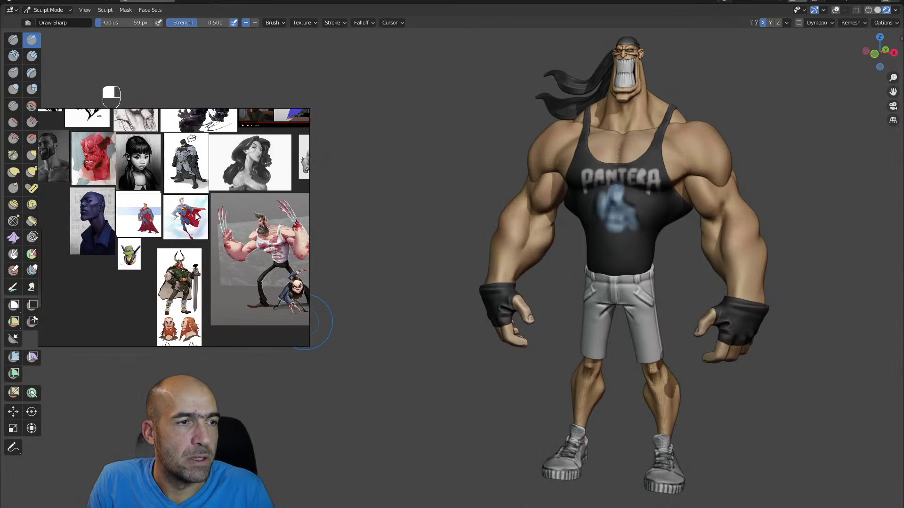
middle_click_drag(167, 188, 180, 202)
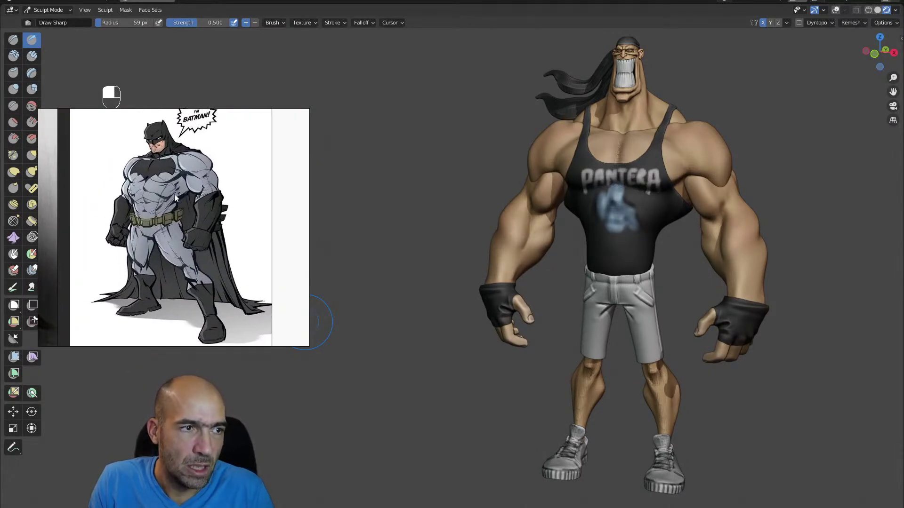
scroll(177, 199, "up", 4)
scroll(176, 214, "down", 8)
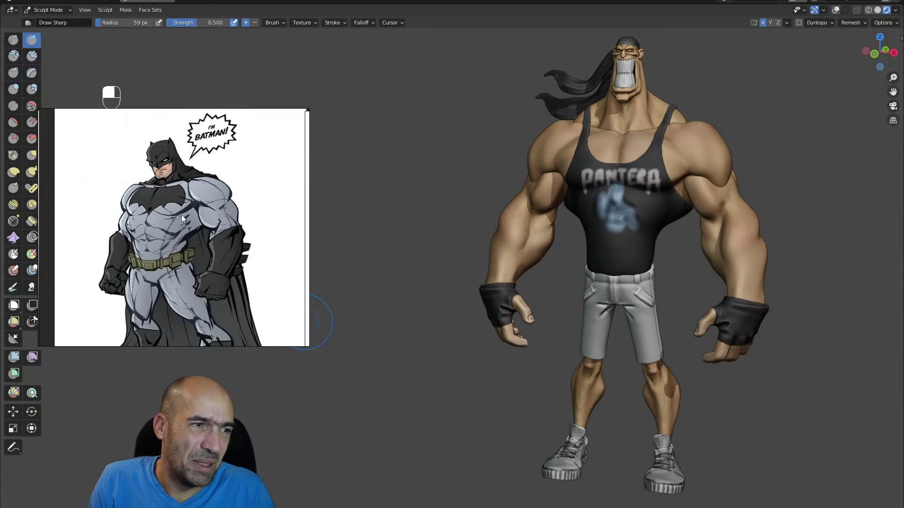
scroll(192, 219, "down", 3)
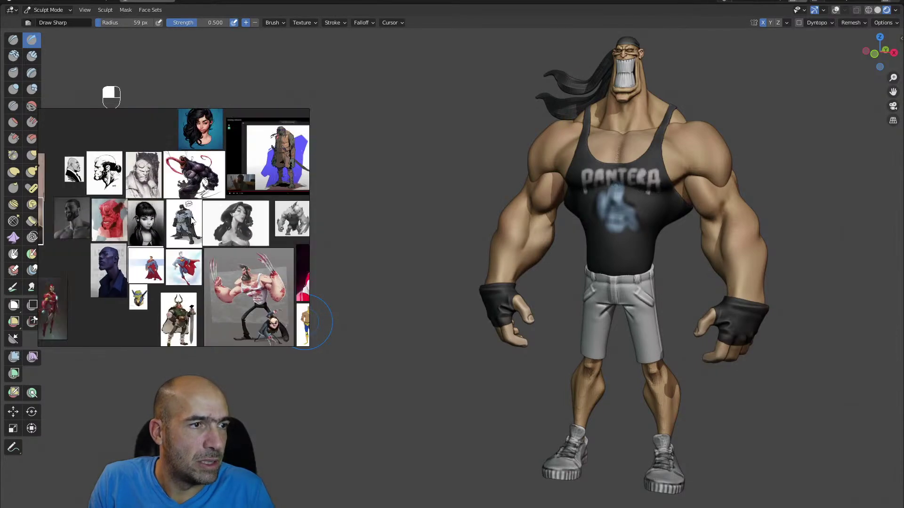
- Survey the whole reference board, from the character art to the planar head and skull references
scroll(196, 240, "down", 4)
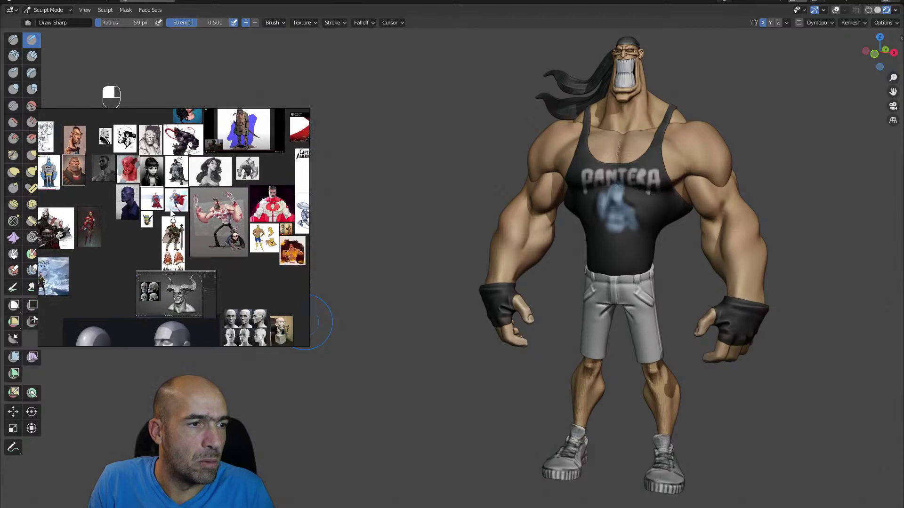
scroll(216, 194, "down", 5)
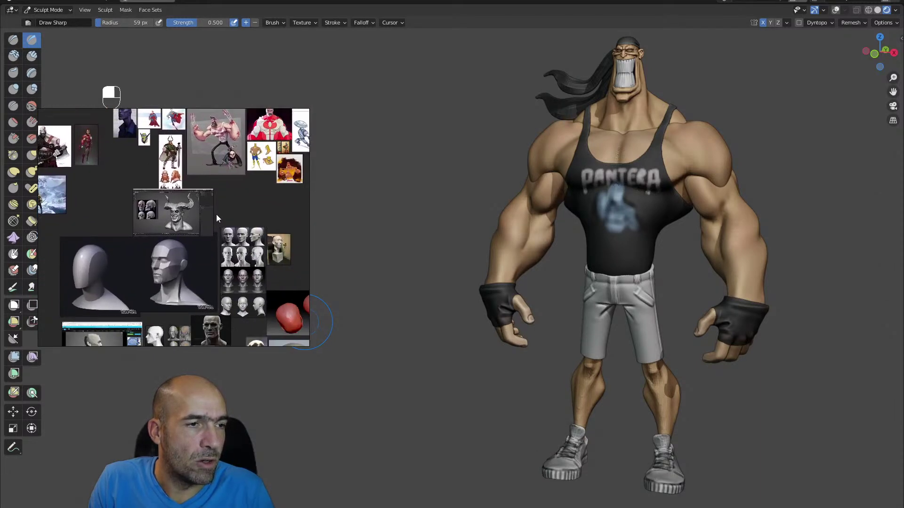
scroll(213, 199, "down", 5)
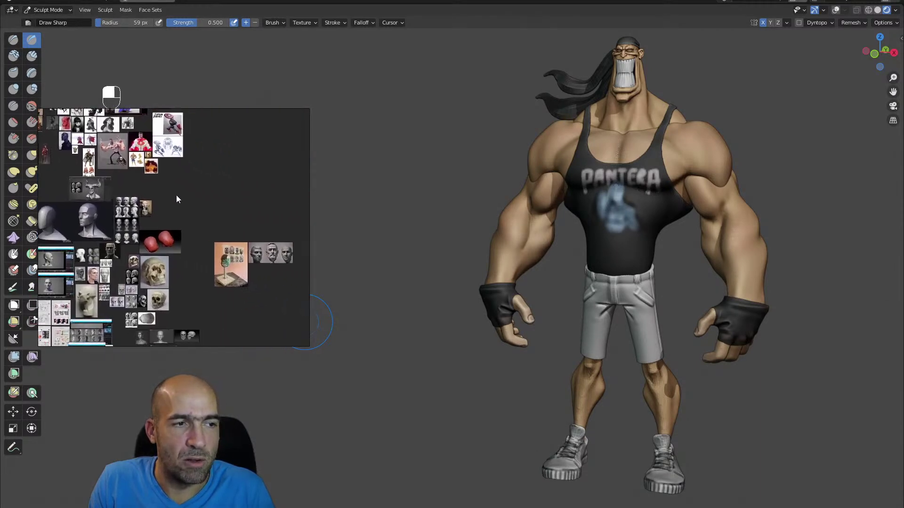
left_click_drag(168, 194, 206, 318)
left_click_drag(258, 197, 255, 222)
scroll(255, 225, "down", 6)
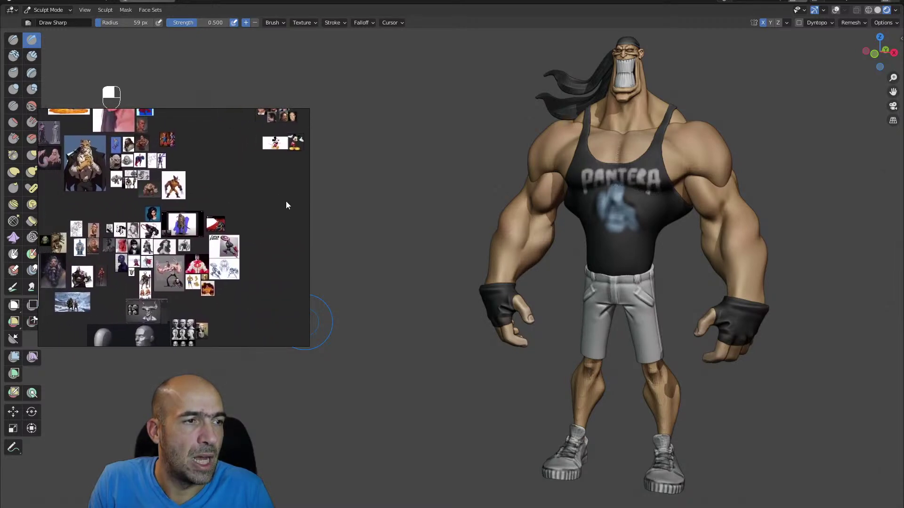
scroll(210, 235, "up", 8)
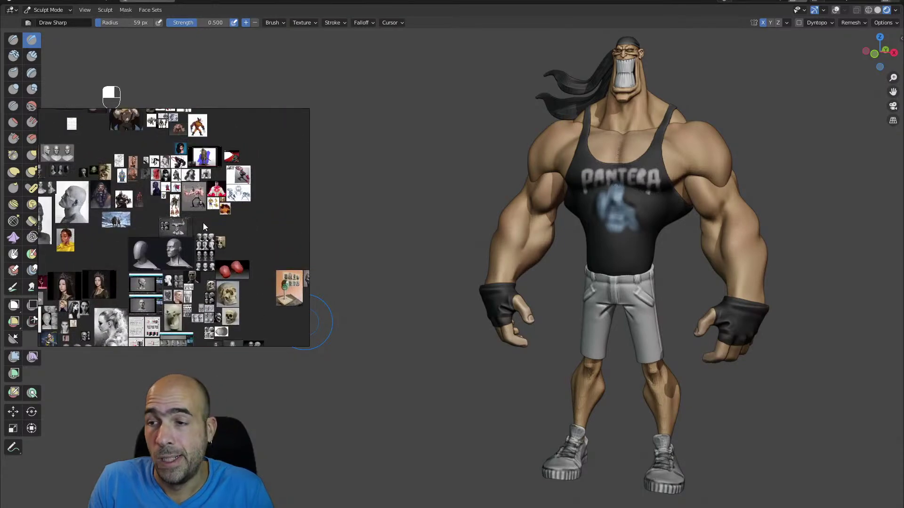
scroll(221, 227, "up", 4)
middle_click_drag(221, 227, 183, 244)
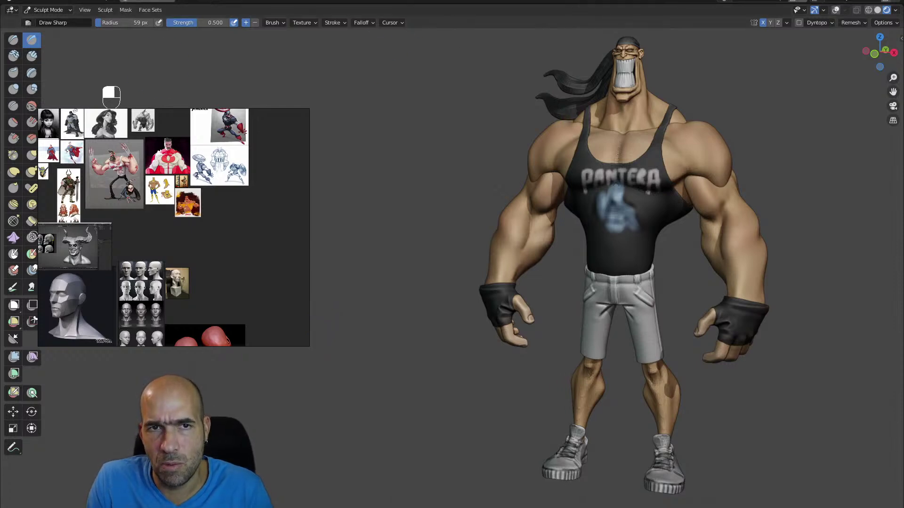
- Check the Remesh settings of the biker sculpt
left_click(850, 22)
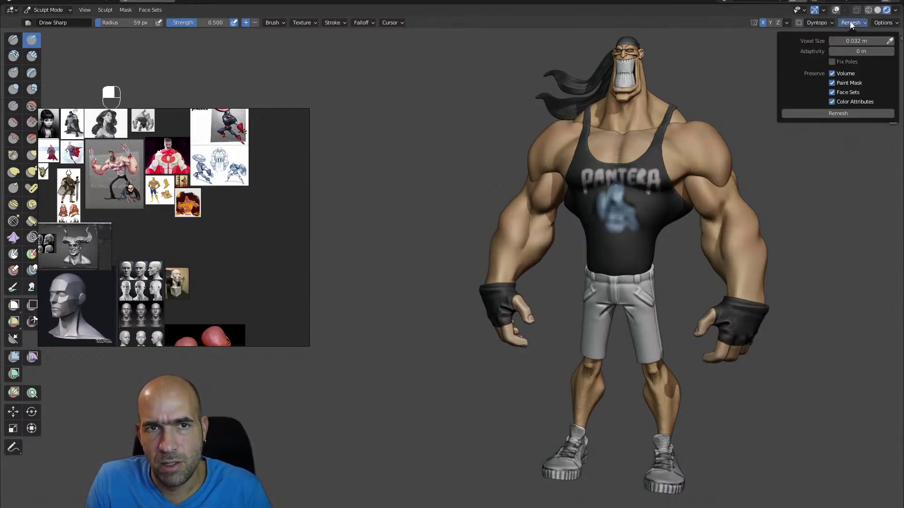
left_click(850, 24)
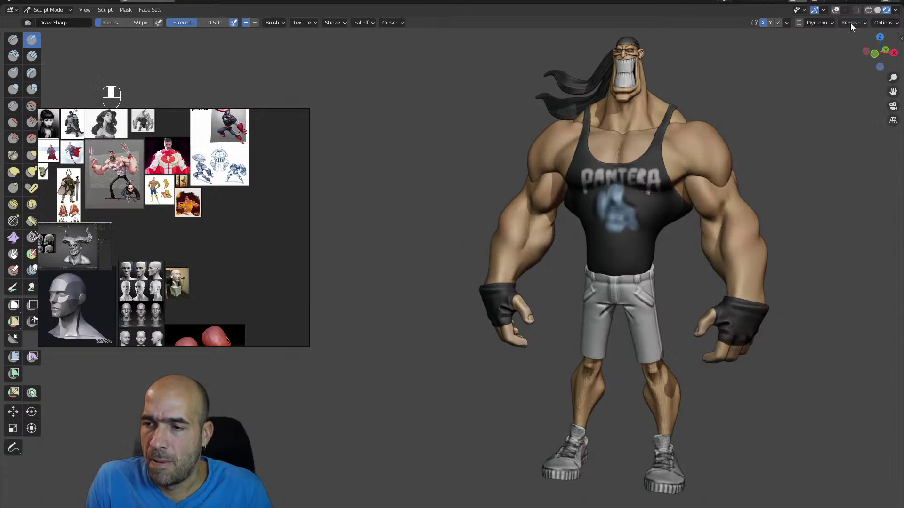